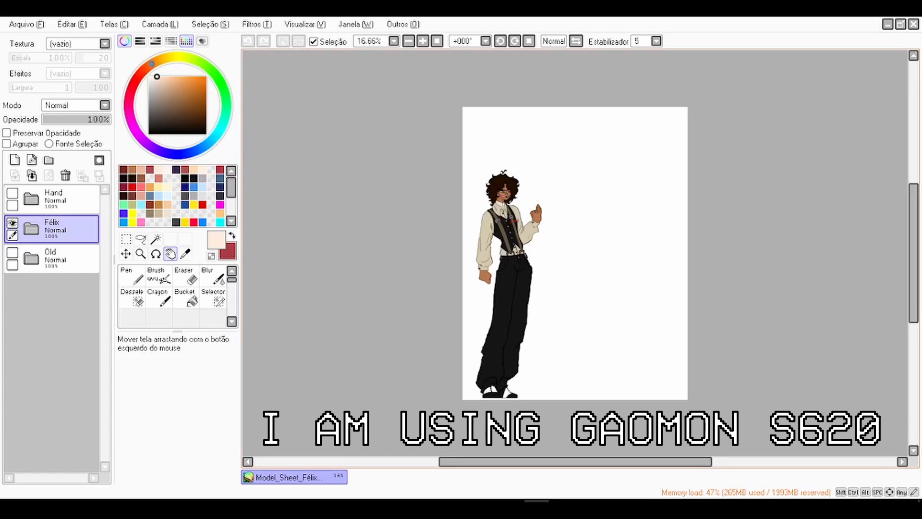
# Step: Examine the coloured full-body character drawing up close, from the hair and face to the shoes
pyautogui.click(126, 253)
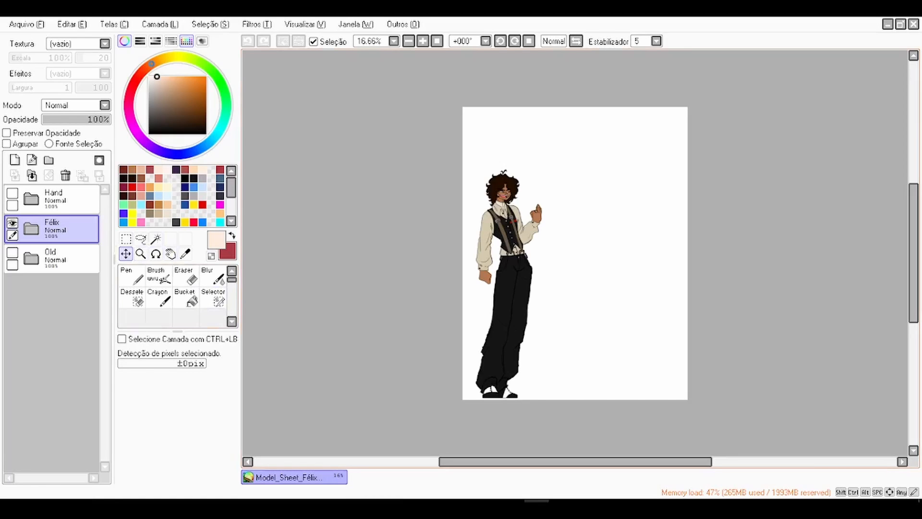
pyautogui.click(171, 254)
pyautogui.hotkey('ctrl', '+')
pyautogui.moveTo(518, 253); pyautogui.dragTo(512, 224)
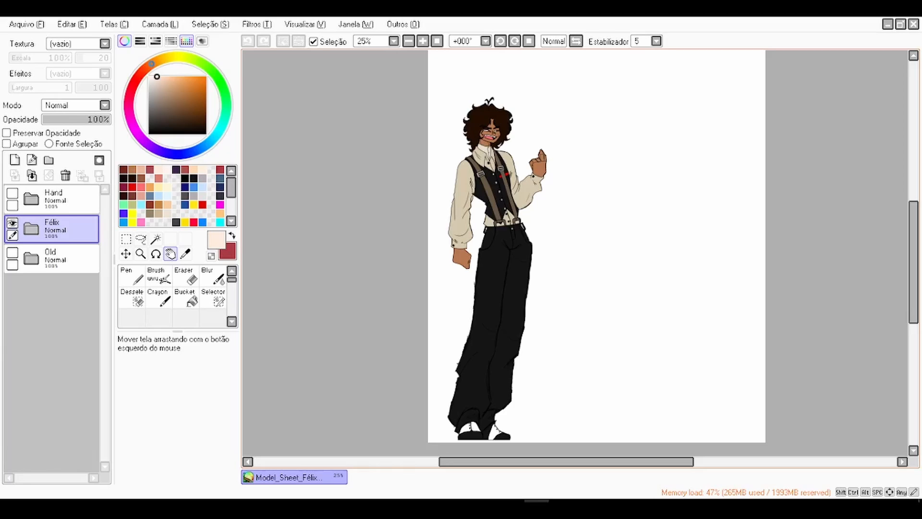
pyautogui.moveTo(567, 253)
pyautogui.mouseDown()
pyautogui.moveTo(567, 266)
pyautogui.moveTo(560, 255)
pyautogui.mouseUp()
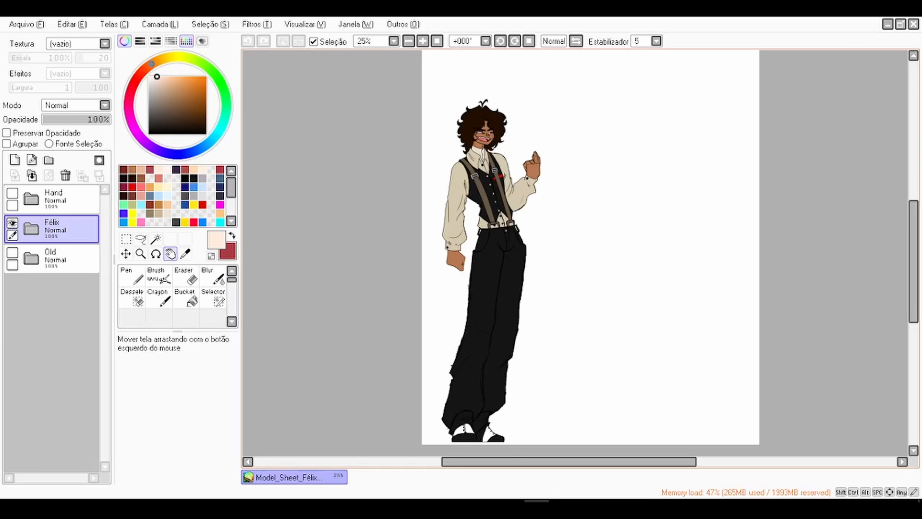
pyautogui.scroll(3, 484, 116)
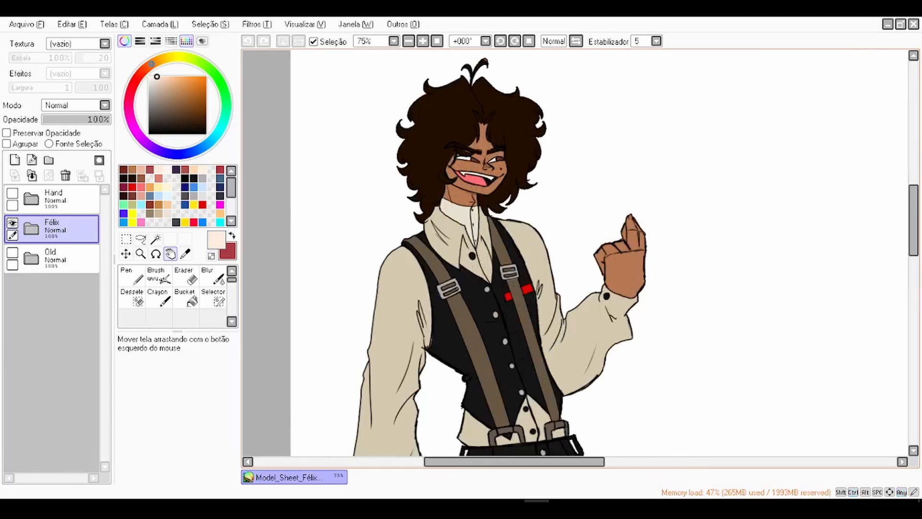
pyautogui.scroll(-1, 489, 152)
pyautogui.moveTo(489, 153); pyautogui.dragTo(473, 130)
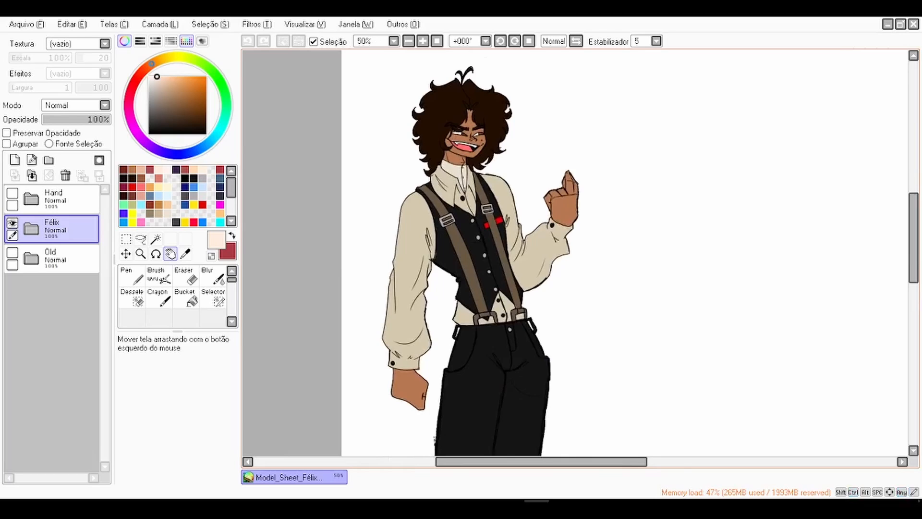
pyautogui.scroll(-1, 499, 307)
pyautogui.moveTo(500, 307); pyautogui.dragTo(478, 212)
pyautogui.scroll(-1, 478, 211)
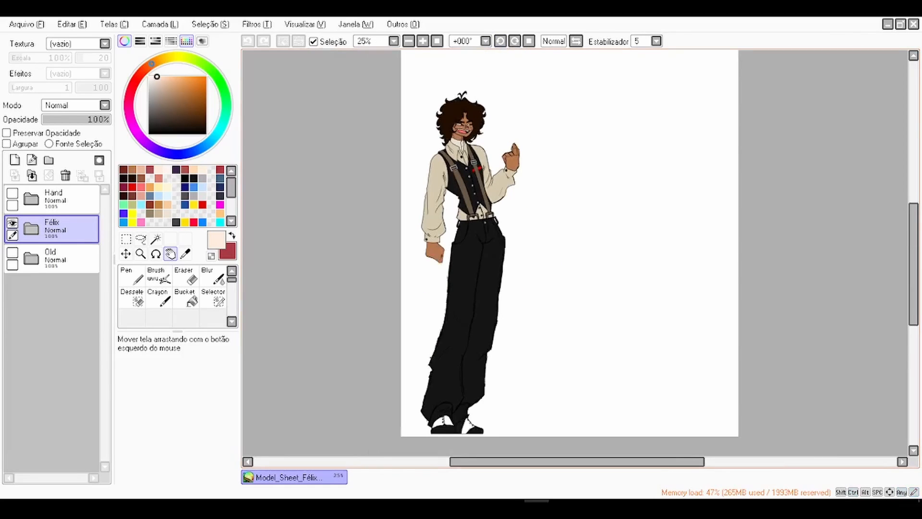
pyautogui.scroll(1, 432, 171)
pyautogui.scroll(1, 423, 237)
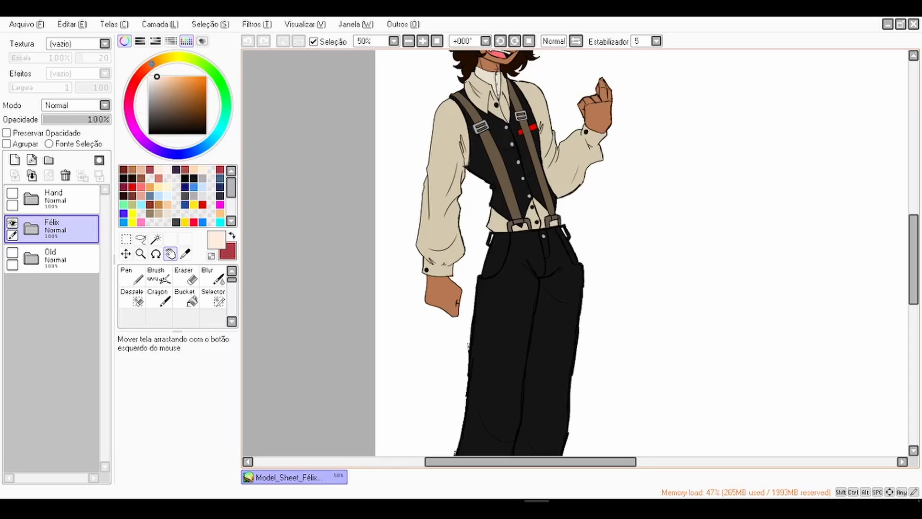
pyautogui.scroll(-3, 480, 240)
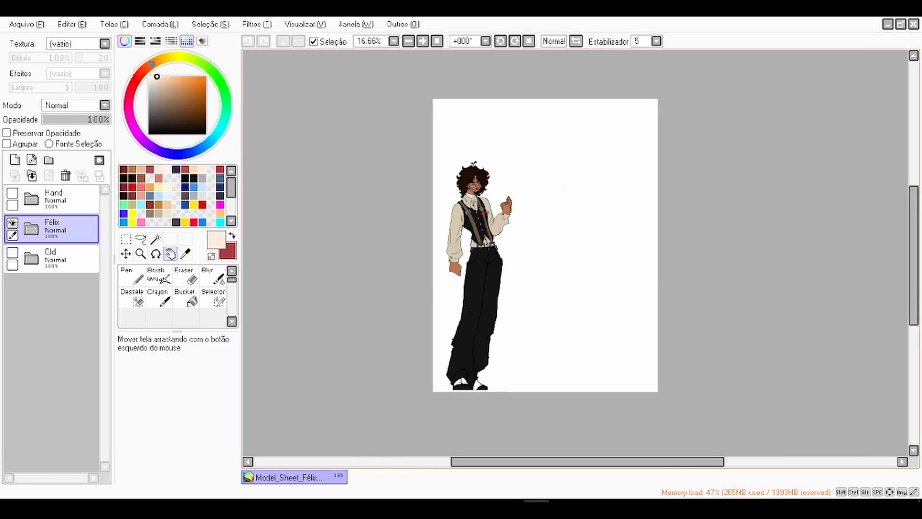
pyautogui.click(437, 41)
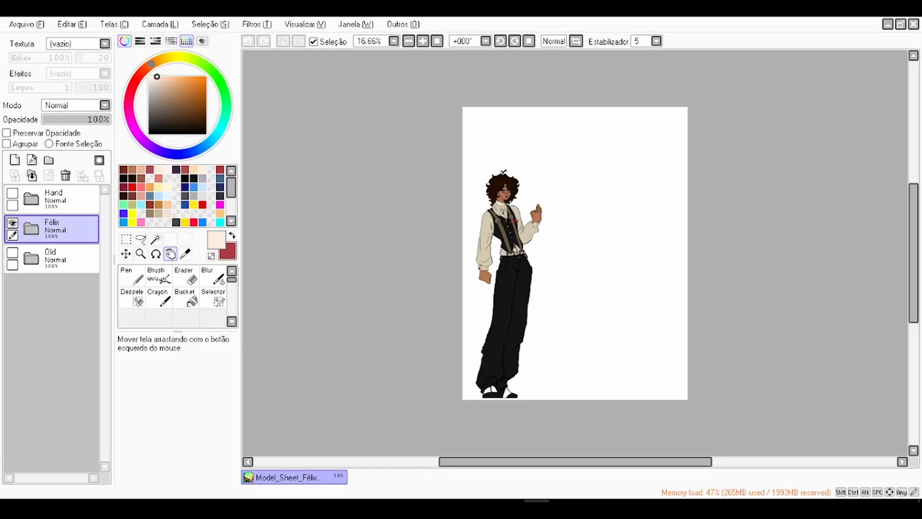
pyautogui.scroll(1, 461, 185)
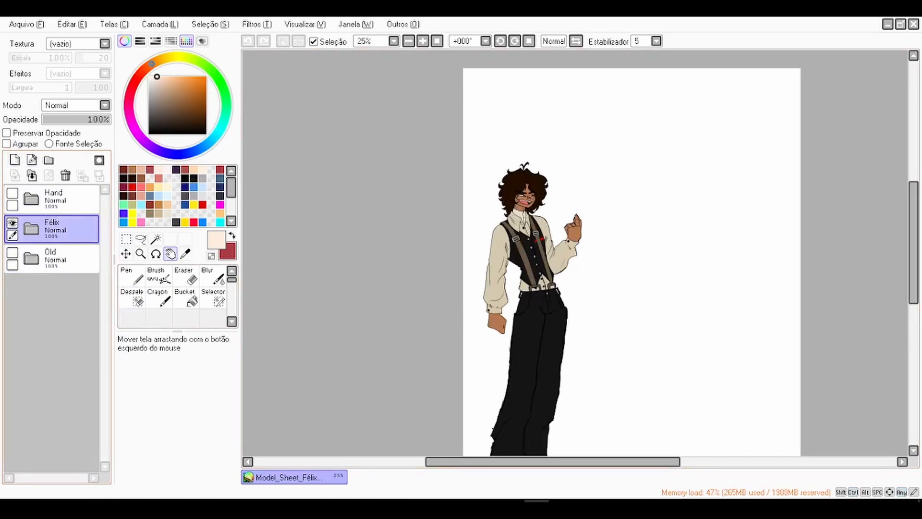
# Step: Create a layer folder above the Félix folder and name it Model Sheet
pyautogui.click(32, 229)
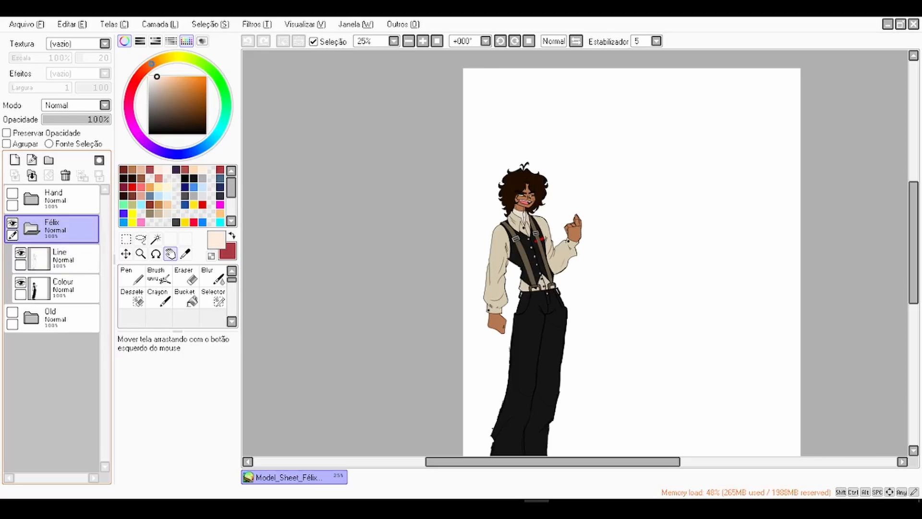
pyautogui.click(31, 229)
pyautogui.click(49, 160)
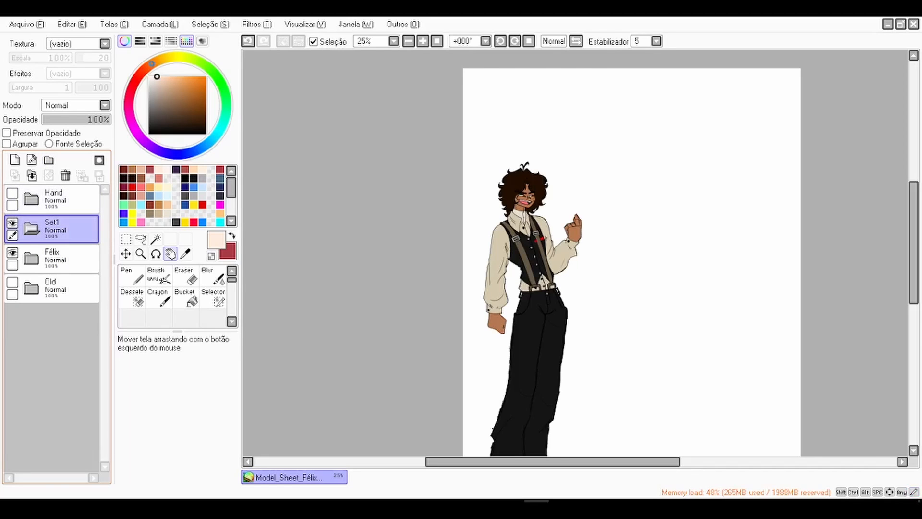
pyautogui.doubleClick(53, 226)
pyautogui.write('Model Sheet')
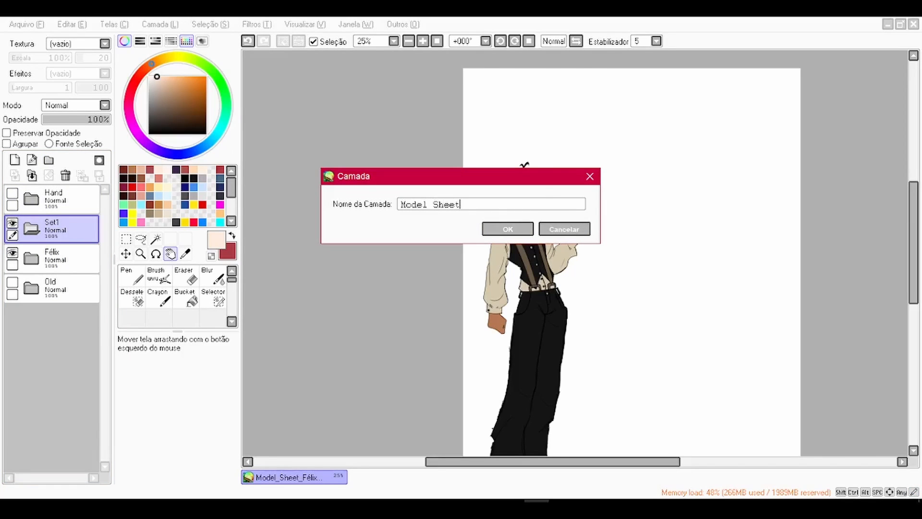
pyautogui.press('Return')
# Step: Add a new layer inside the Model Sheet folder and name it FrontBody
pyautogui.click(15, 160)
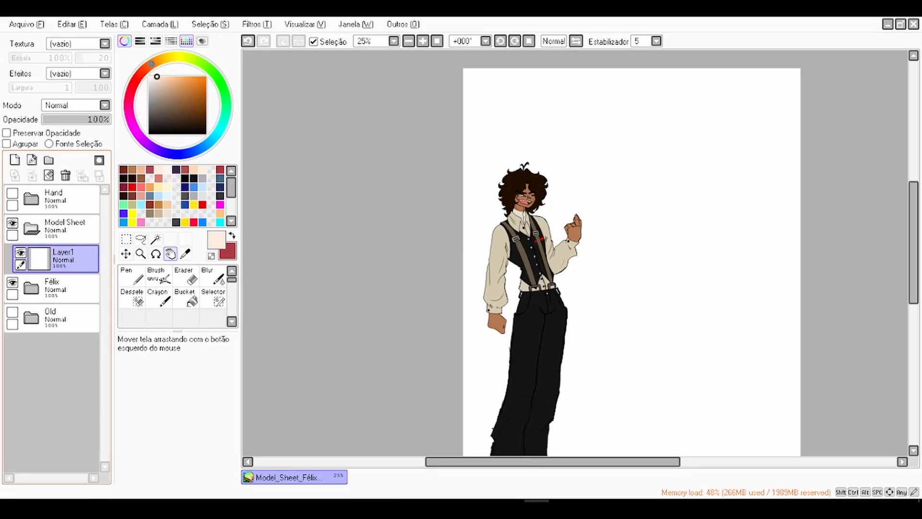
pyautogui.doubleClick(57, 255)
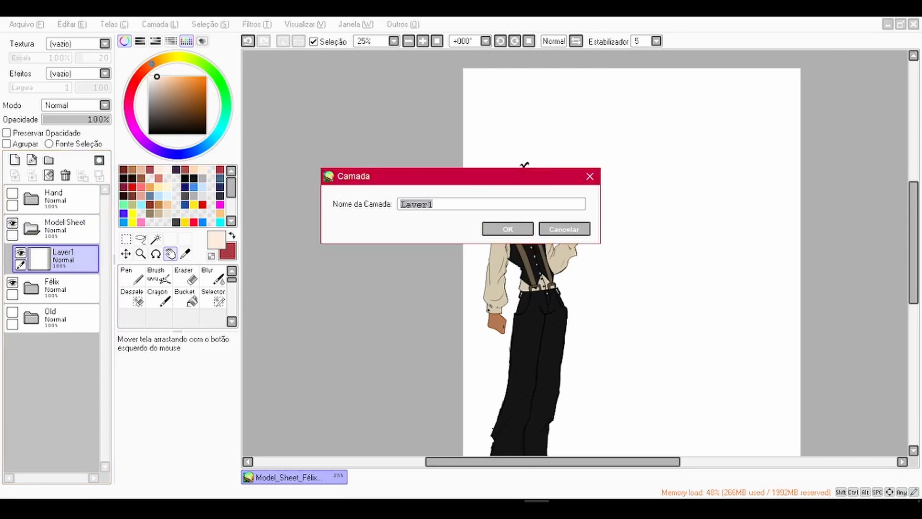
pyautogui.write('FrontBody')
pyautogui.press('Return')
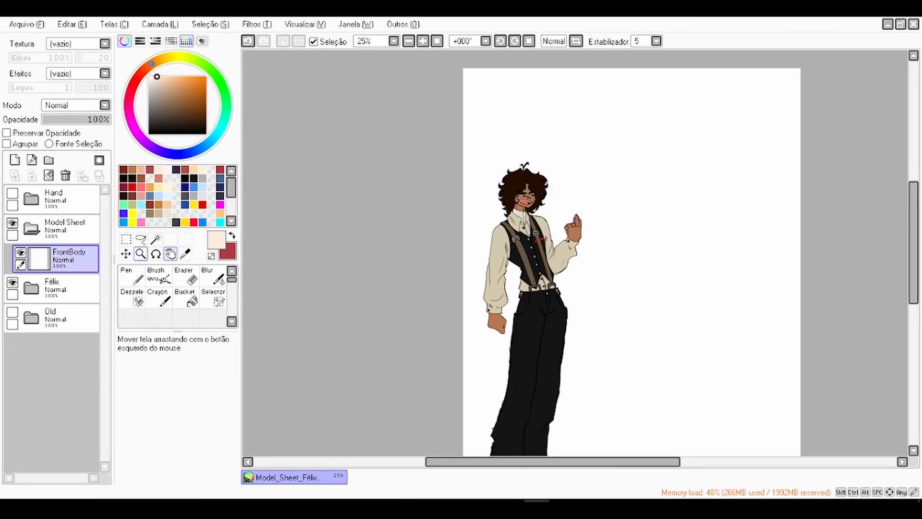
# Step: Collapse the Model Sheet folder, then add a new layer above it named "l"
pyautogui.click(437, 42)
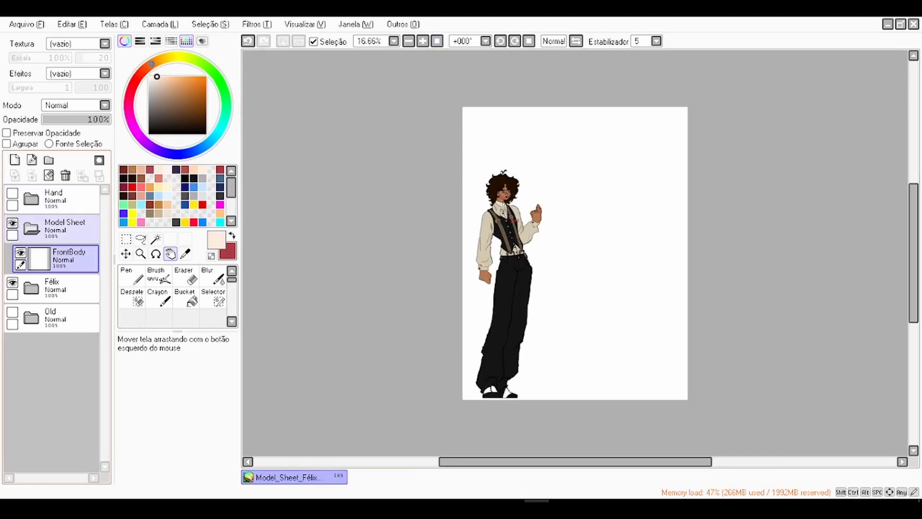
pyautogui.click(31, 228)
pyautogui.click(58, 229)
pyautogui.click(14, 160)
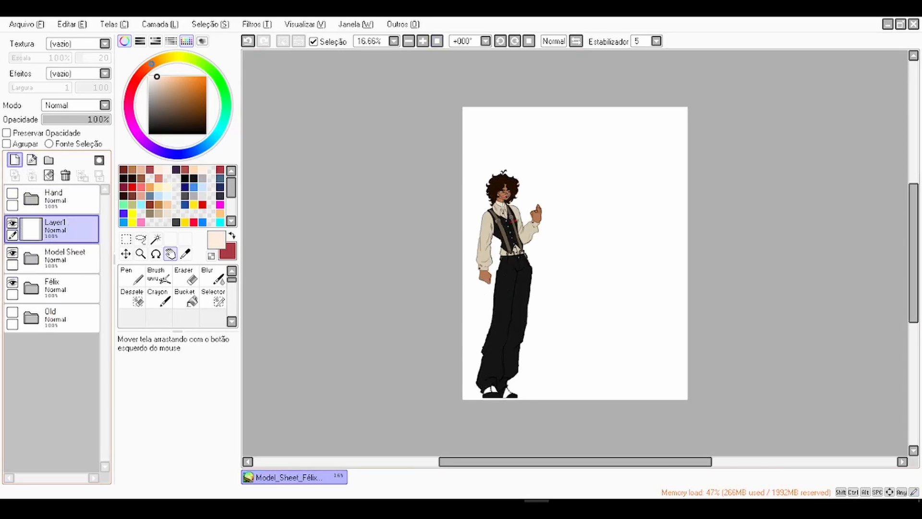
pyautogui.doubleClick(59, 225)
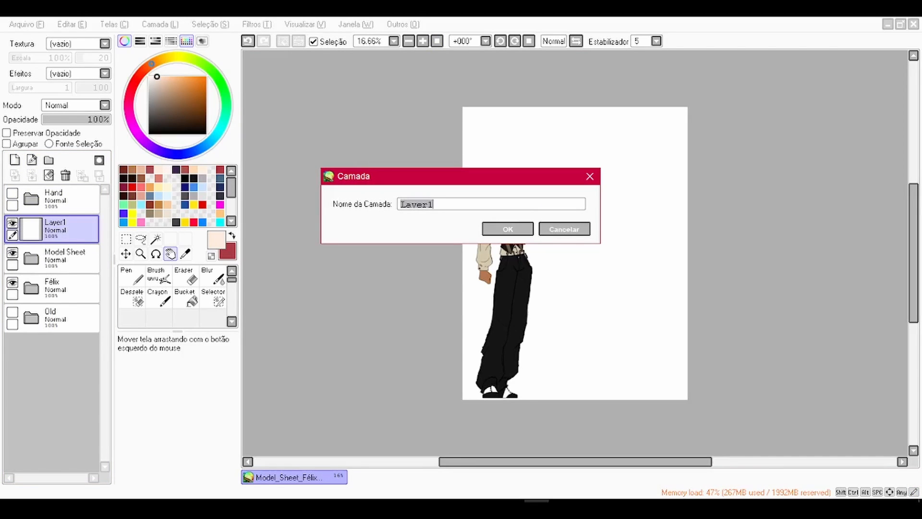
pyautogui.press('BackSpace')
pyautogui.write('l')
pyautogui.press('Return')
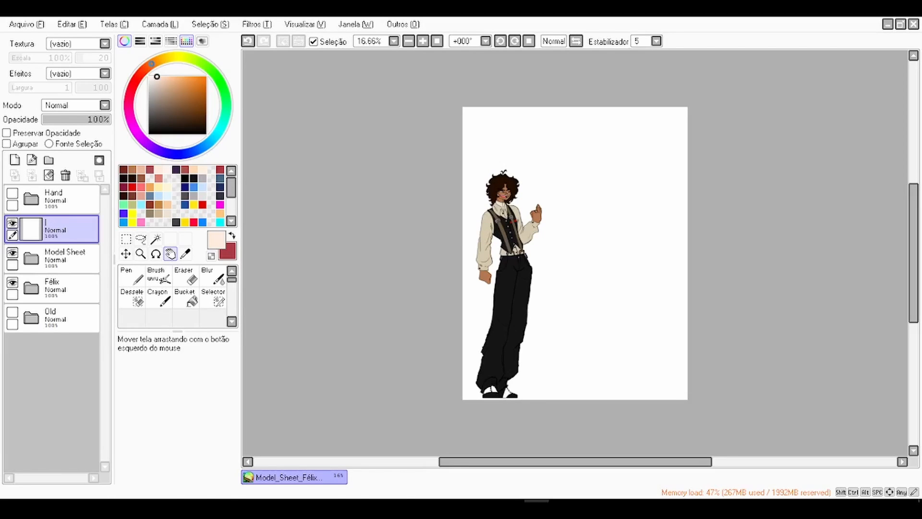
# Step: Draw a straight black vertical line down the canvas beside the character, using the Pen at size 4 with 0% minimum diameter
pyautogui.click(131, 276)
pyautogui.click(206, 134)
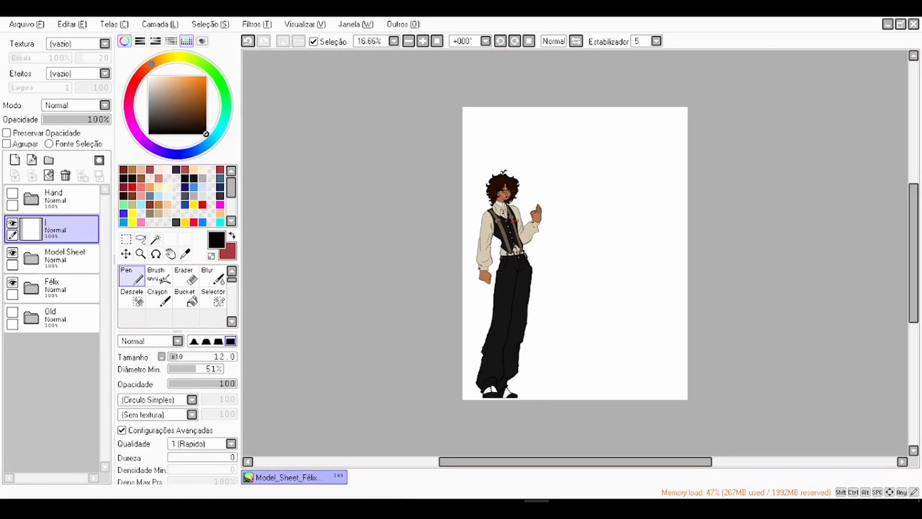
pyautogui.click(169, 369)
pyautogui.click(170, 356)
pyautogui.scroll(-10, 576, 103)
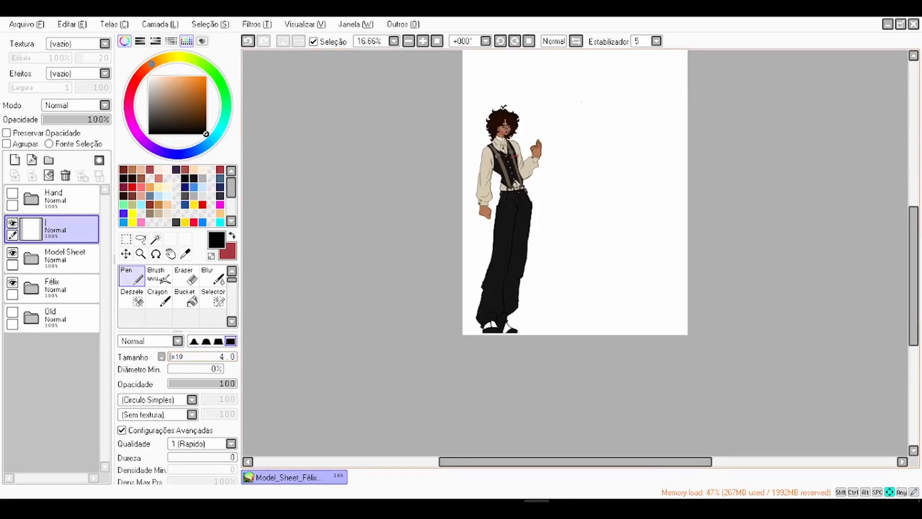
pyautogui.scroll(10, 581, 102)
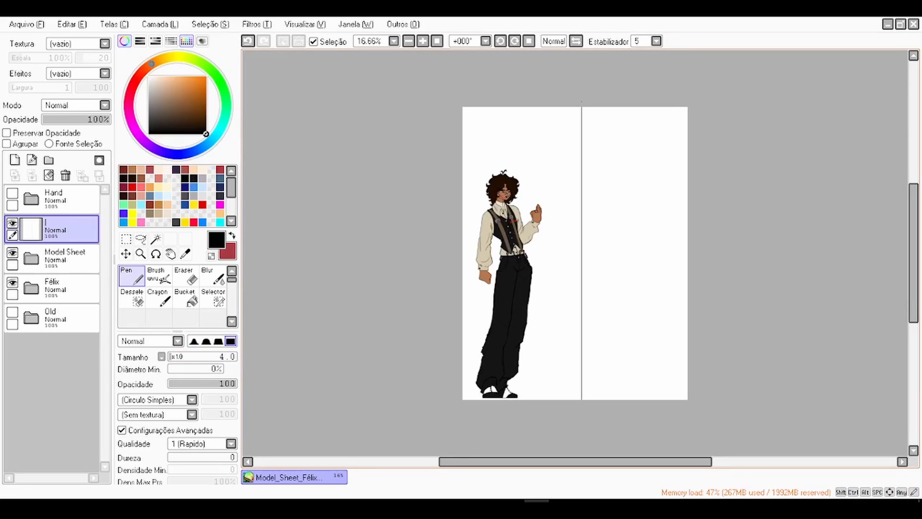
# Step: Move the Félix folder's artwork toward the canvas's left edge and nudge it down so the shoes sit near the bottom edge
pyautogui.click(67, 259)
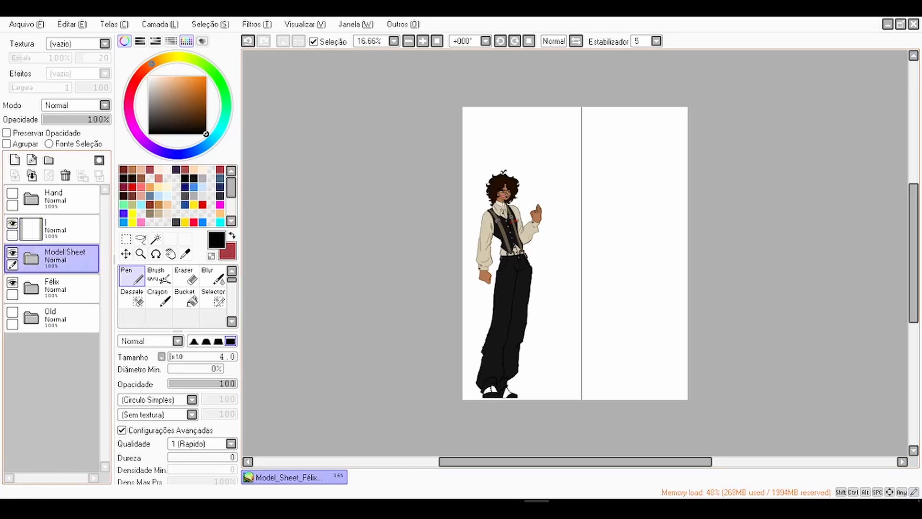
pyautogui.click(67, 289)
pyautogui.click(125, 254)
pyautogui.scroll(2, 475, 398)
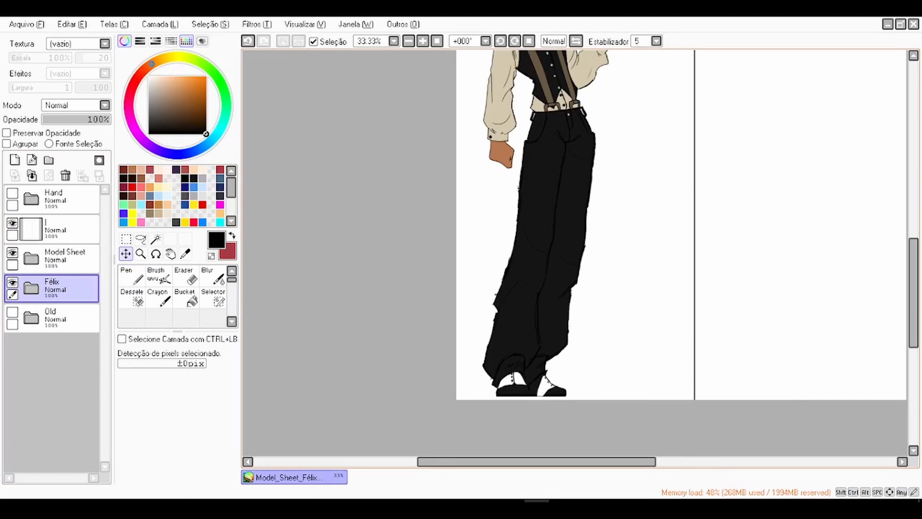
pyautogui.moveTo(485, 384); pyautogui.dragTo(458, 386)
pyautogui.scroll(5, 496, 388)
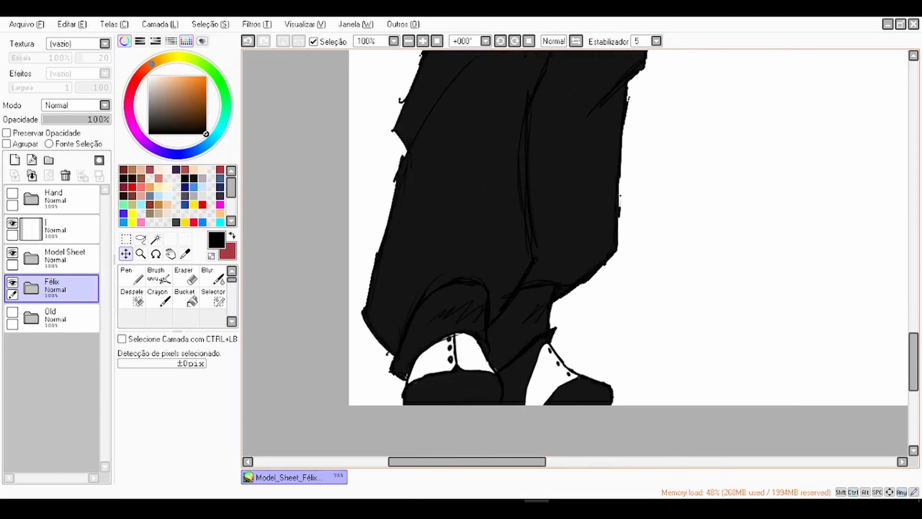
pyautogui.scroll(1, 423, 409)
pyautogui.press('Down')
pyautogui.press('Down')
pyautogui.press('Down')
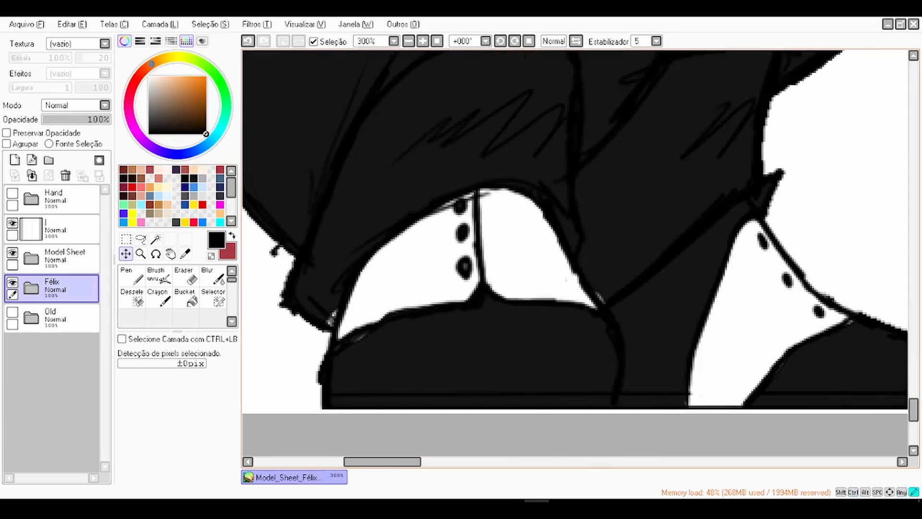
pyautogui.moveTo(423, 408); pyautogui.dragTo(418, 412)
pyautogui.click(437, 41)
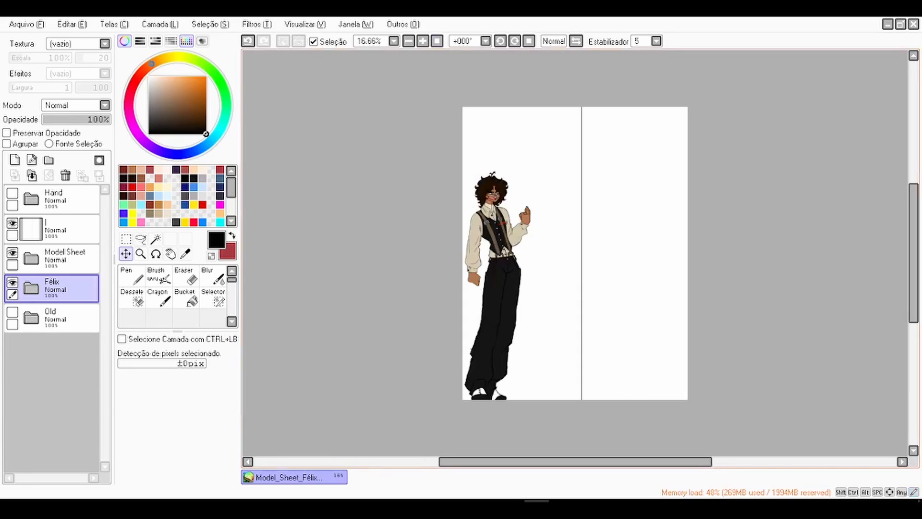
# Step: Move the vertical line on its layer to the left, closer to the character
pyautogui.click(67, 230)
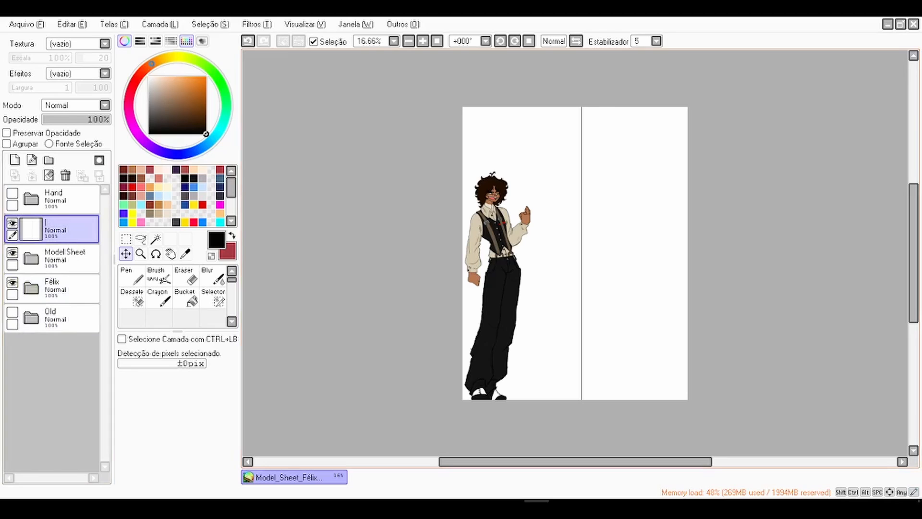
pyautogui.moveTo(588, 390); pyautogui.dragTo(567, 390)
pyautogui.scroll(3, 569, 390)
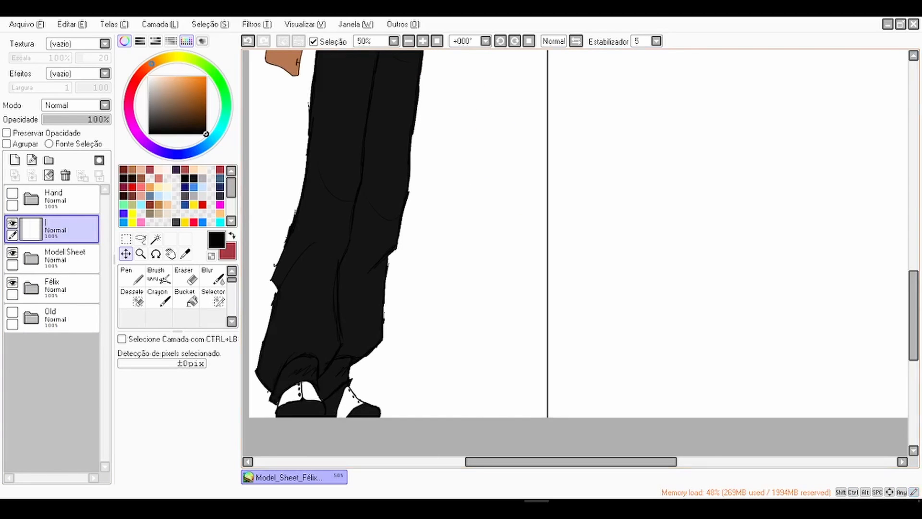
pyautogui.scroll(-3, 567, 391)
# Step: Transform the vertical line, stretching its upper end past the top edge of the canvas
pyautogui.scroll(4, 567, 390)
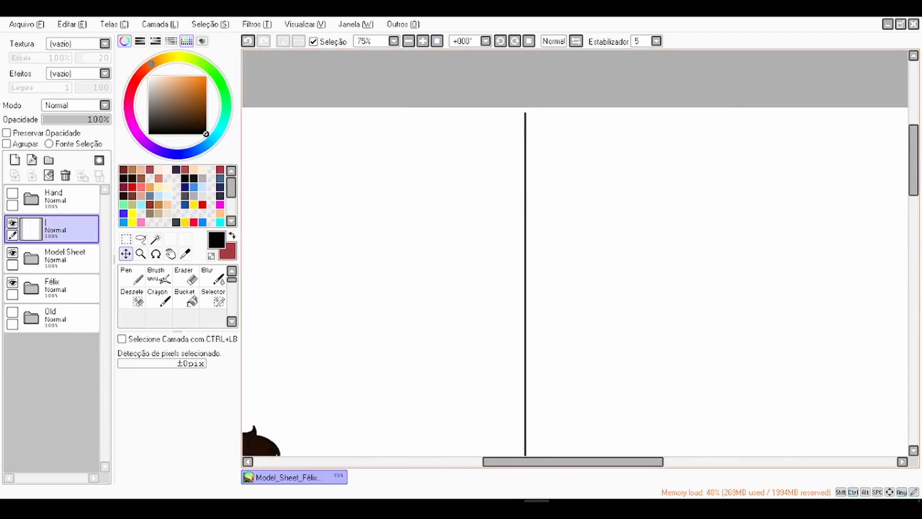
pyautogui.scroll(3, 543, 288)
pyautogui.hotkey('ctrl', 't')
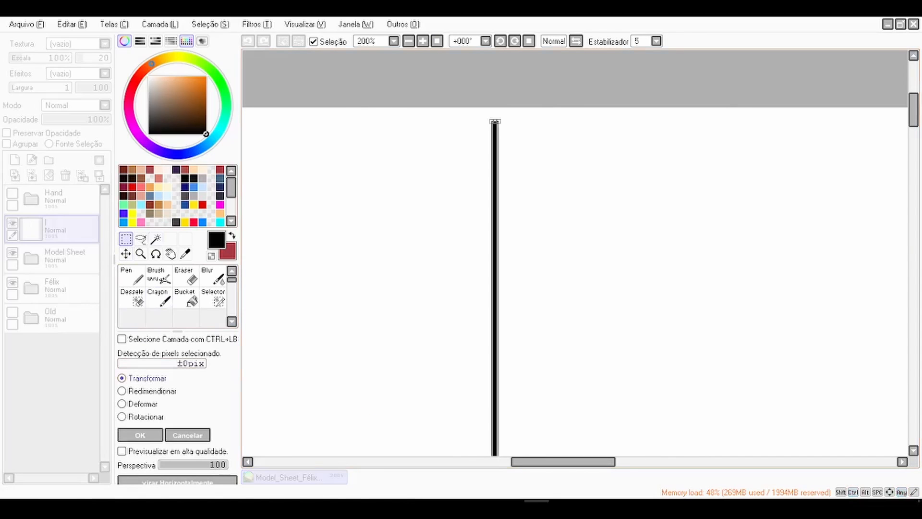
pyautogui.scroll(1, 454, 120)
pyautogui.moveTo(511, 122); pyautogui.dragTo(511, 97)
pyautogui.press('Return')
pyautogui.click(437, 41)
# Step: Create a new layer named "===" directly above the Model Sheet folder
pyautogui.click(132, 276)
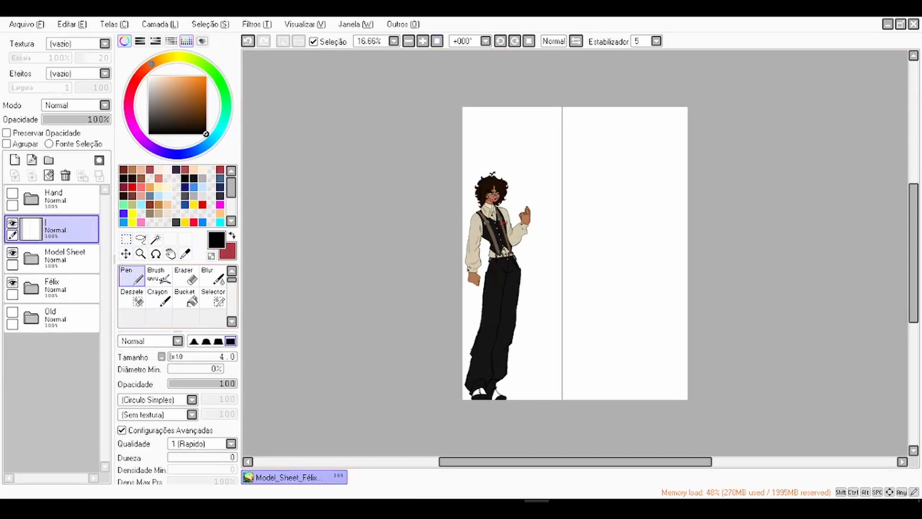
pyautogui.click(66, 258)
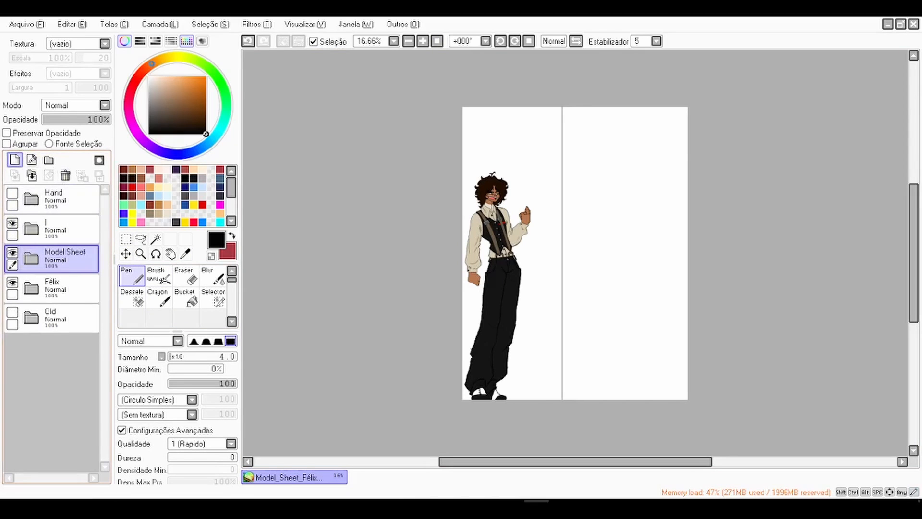
pyautogui.click(14, 160)
pyautogui.doubleClick(55, 255)
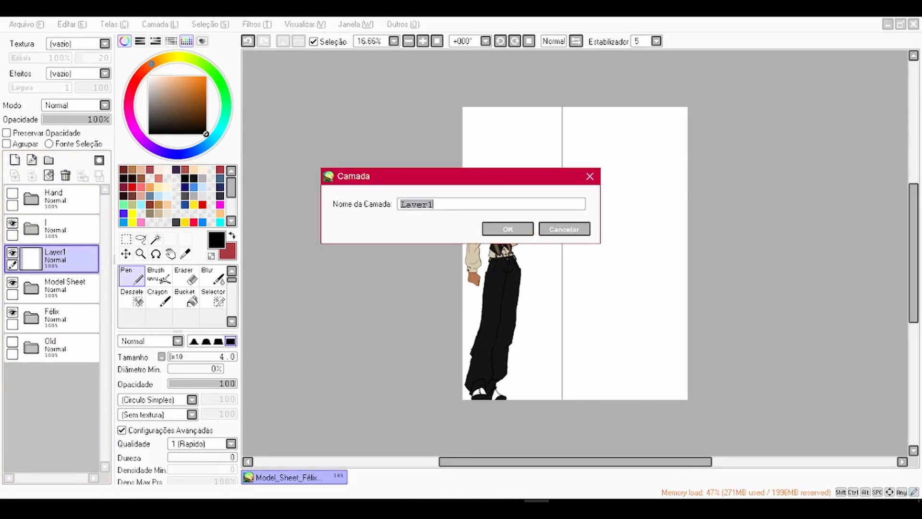
pyautogui.write('===')
pyautogui.press('Return')
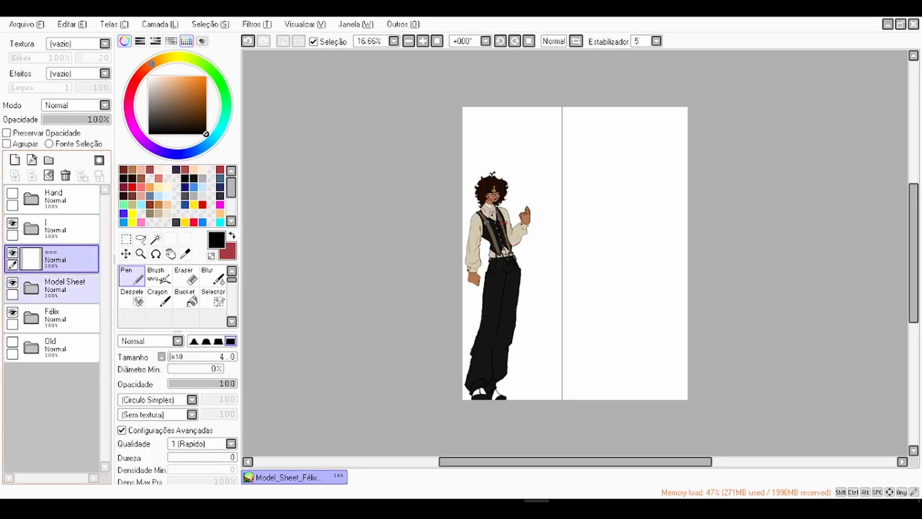
# Step: Lower the Félix folder's opacity to 25% and make the === layer active again
pyautogui.click(65, 288)
pyautogui.click(64, 318)
pyautogui.moveTo(67, 119); pyautogui.dragTo(59, 120)
pyautogui.click(65, 260)
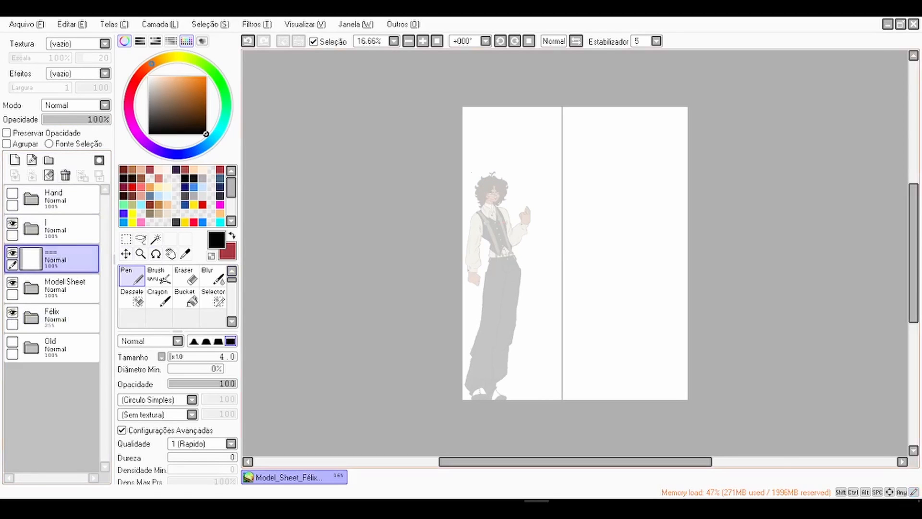
# Step: Draw a long straight horizontal guide line from the character's chin past the vertical line, using the Pen at size 1
pyautogui.scroll(2, 493, 190)
pyautogui.scroll(3, 501, 177)
pyautogui.scroll(1, 425, 300)
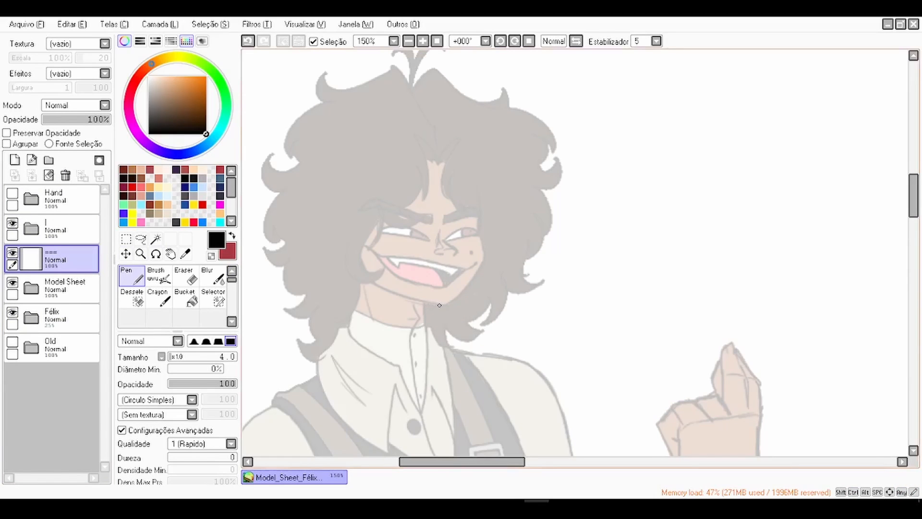
pyautogui.scroll(1, 440, 305)
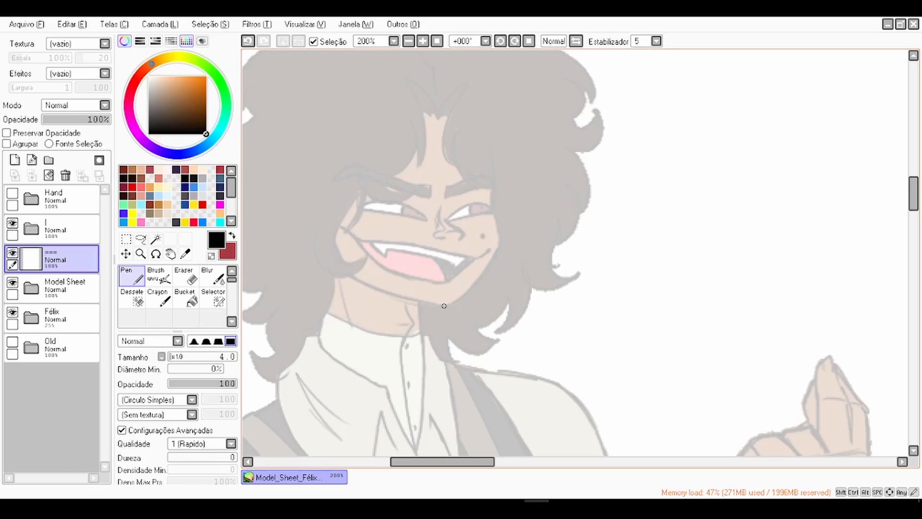
pyautogui.scroll(-2, 444, 306)
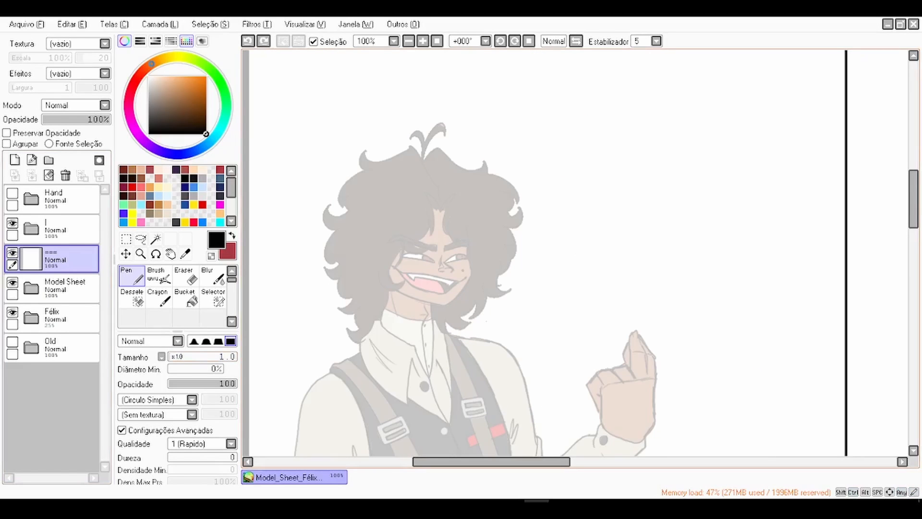
pyautogui.hscroll(10, 439, 307)
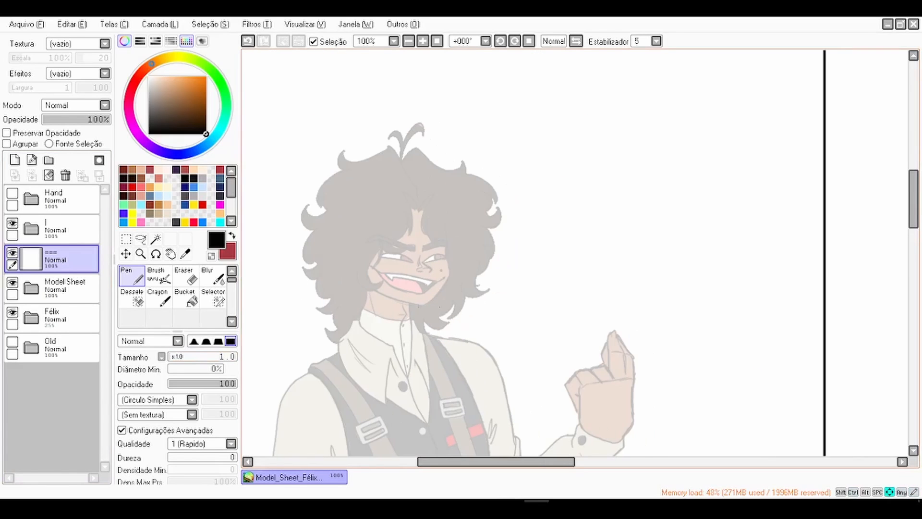
pyautogui.press('Right')
pyautogui.press('Right')
pyautogui.press('Right')
pyautogui.press('Right')
pyautogui.press('Right')
pyautogui.press('Right')
pyautogui.press('Right')
pyautogui.press('Right')
pyautogui.press('Right')
pyautogui.press('Right')
pyautogui.press('Right')
pyautogui.press('Right')
pyautogui.press('Right')
pyautogui.press('Right')
pyautogui.press('Right')
pyautogui.keyDown('shift'); pyautogui.click(440, 307); pyautogui.keyUp('shift')
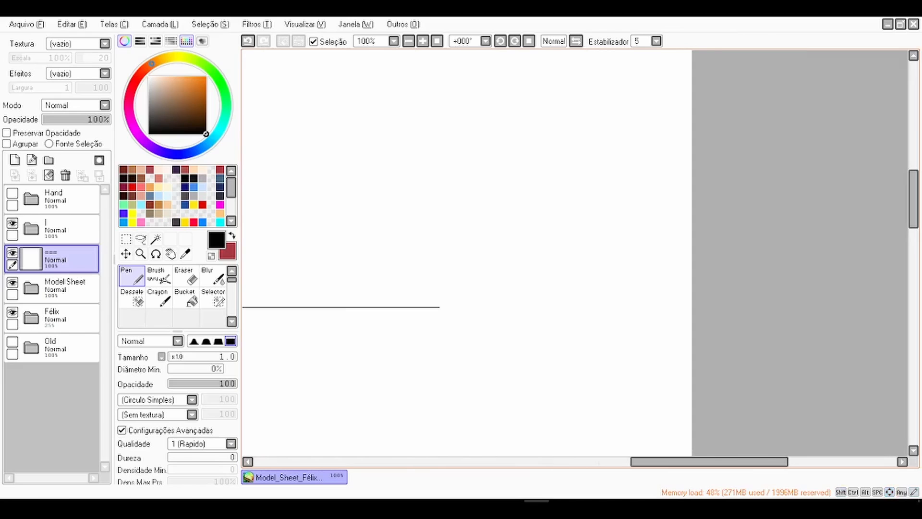
# Step: Draw a straight horizontal guide line from the crown of the character's head past the vertical line
pyautogui.press('Left')
pyautogui.press('Left')
pyautogui.press('Left')
pyautogui.press('Left')
pyautogui.press('Left')
pyautogui.press('Left')
pyautogui.press('Left')
pyautogui.press('Left')
pyautogui.press('Left')
pyautogui.press('Left')
pyautogui.press('Left')
pyautogui.press('Left')
pyautogui.press('Left')
pyautogui.press('Left')
pyautogui.press('Left')
pyautogui.press('Left')
pyautogui.press('Left')
pyautogui.press('Left')
pyautogui.press('Left')
pyautogui.press('Left')
pyautogui.press('Left')
pyautogui.press('Left')
pyautogui.press('Left')
pyautogui.press('Left')
pyautogui.press('Left')
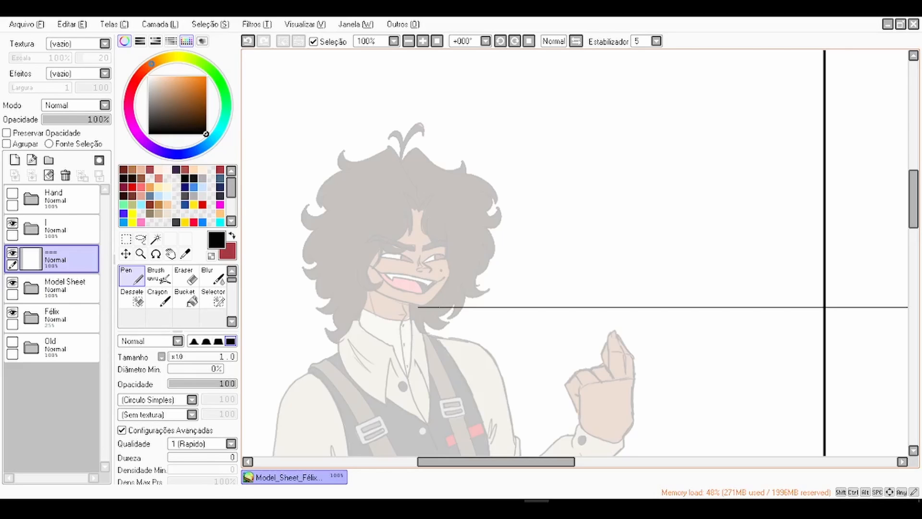
pyautogui.hotkey('ctrl', '+')
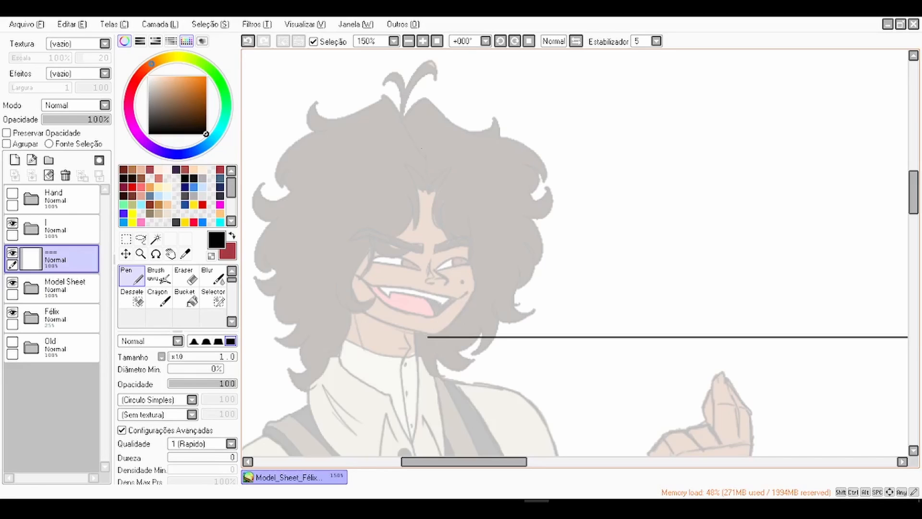
pyautogui.press('Right')
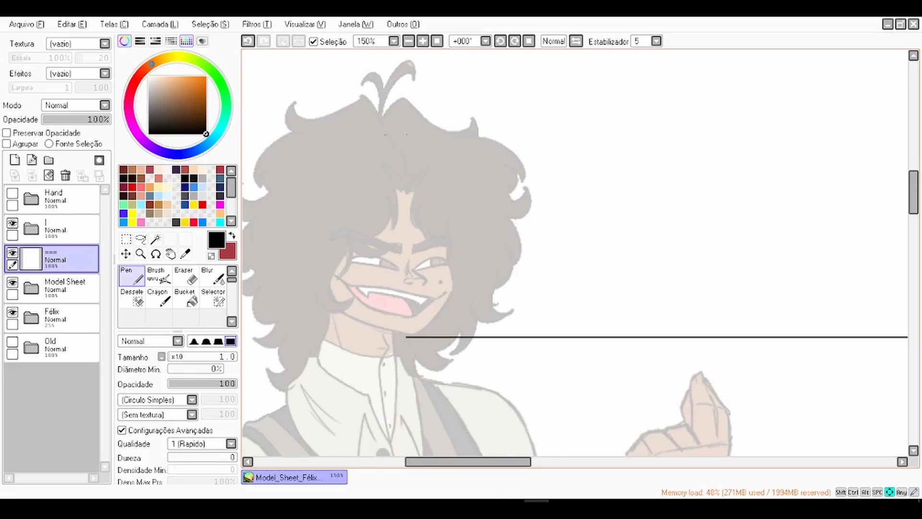
pyautogui.press('Left')
pyautogui.press('Left')
pyautogui.press('Left')
pyautogui.press('Left')
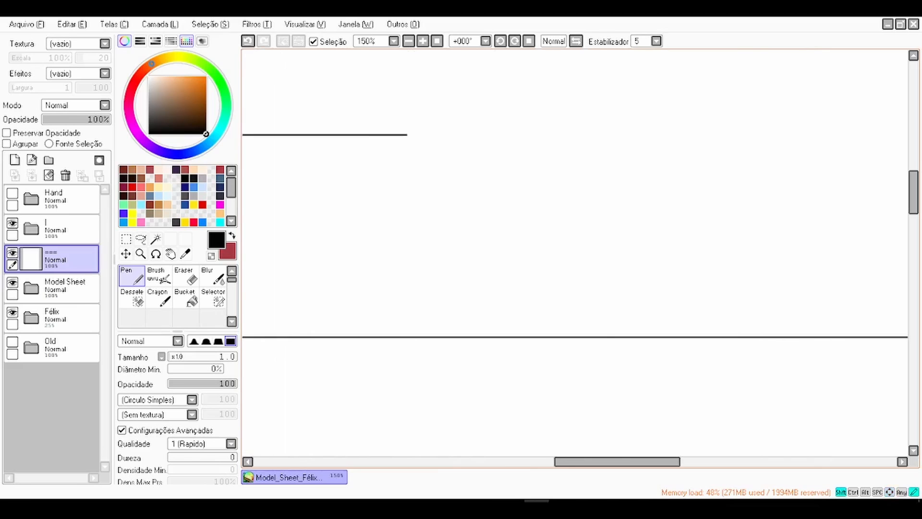
# Step: Draw a straight horizontal guide line from the base of the character's nose past the vertical line
pyautogui.press('Left')
pyautogui.press('Left')
pyautogui.press('Left')
pyautogui.press('Left')
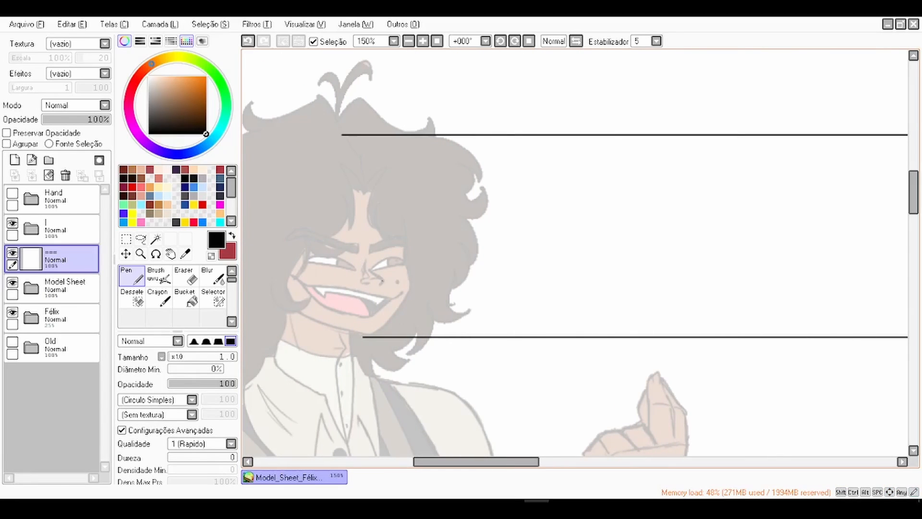
pyautogui.press('Right')
pyautogui.press('Right')
pyautogui.press('Right')
pyautogui.press('Right')
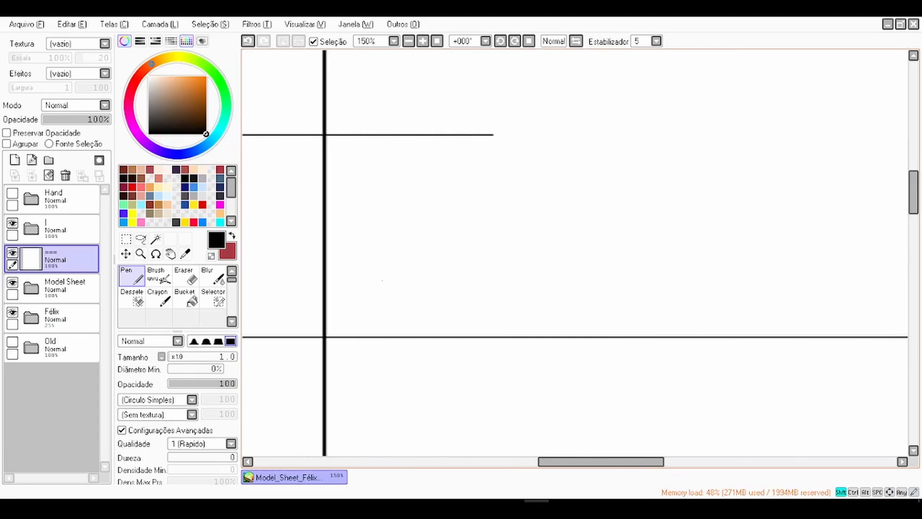
# Step: Draw a straight horizontal guide line at the lower edge of the eyes, extending past the vertical line
pyautogui.press('Left')
pyautogui.press('Left')
pyautogui.press('Left')
pyautogui.press('Left')
pyautogui.press('Left')
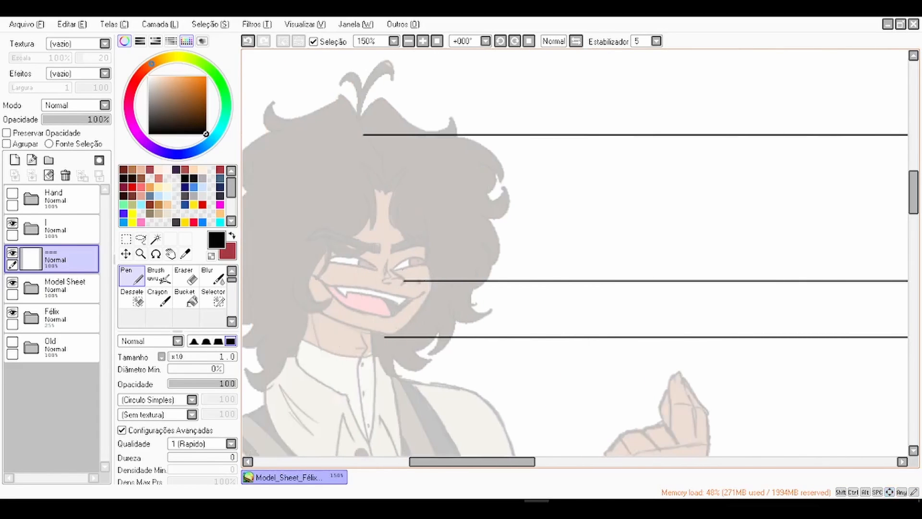
pyautogui.press('Right')
pyautogui.press('Right')
pyautogui.press('Right')
pyautogui.press('Right')
pyautogui.press('Right')
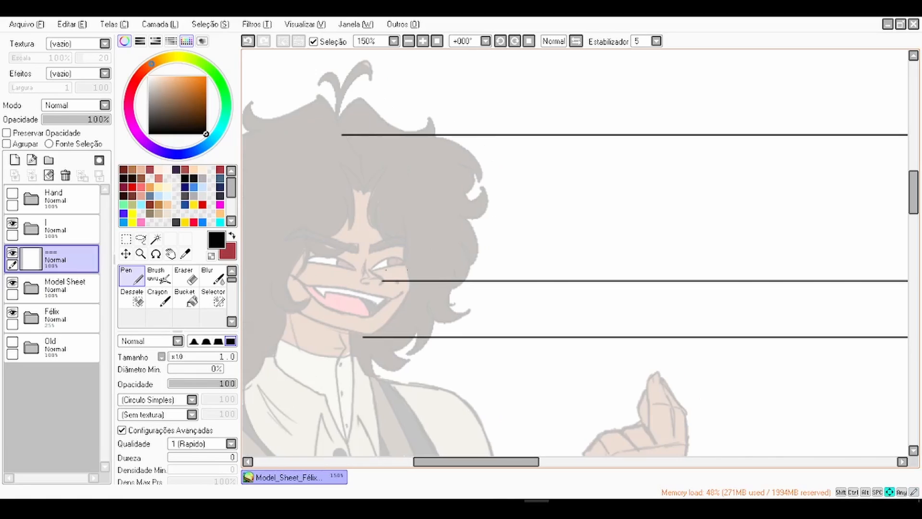
pyautogui.keyDown('shift'); pyautogui.click(408, 270); pyautogui.keyUp('shift')
# Step: Draw a straight horizontal guide line at the upper edge of the eyes, extending past the vertical line
pyautogui.press('Left')
pyautogui.press('Left')
pyautogui.press('Left')
pyautogui.press('Left')
pyautogui.press('Left')
pyautogui.click(433, 257)
pyautogui.press('Right')
pyautogui.press('Right')
pyautogui.press('Right')
pyautogui.press('Right')
pyautogui.press('Right')
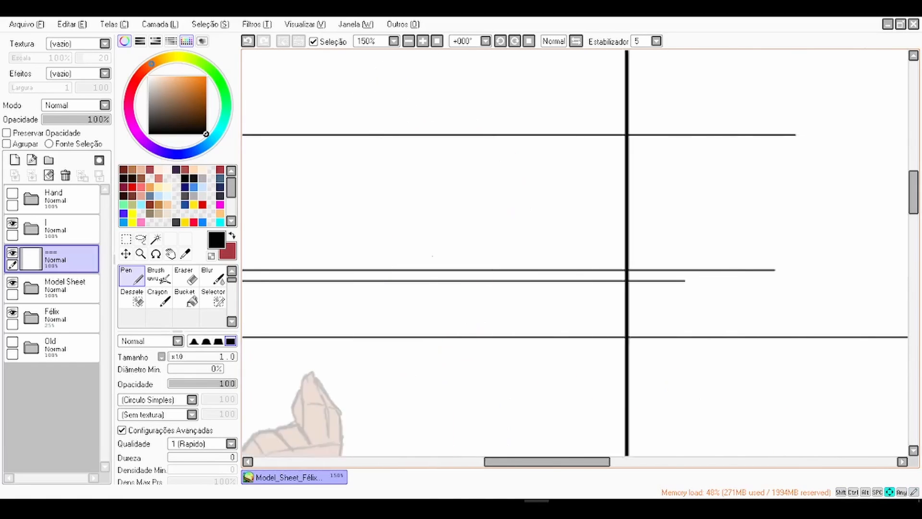
pyautogui.keyDown('shift'); pyautogui.click(433, 256); pyautogui.keyUp('shift')
# Step: Draw a straight horizontal guide line from the character's mouth past the vertical line
pyautogui.press('Left')
pyautogui.press('Left')
pyautogui.press('Left')
pyautogui.press('Left')
pyautogui.press('Left')
pyautogui.press('Left')
pyautogui.click(519, 307)
pyautogui.press('Right')
pyautogui.press('Right')
pyautogui.press('Right')
pyautogui.press('Right')
pyautogui.press('Right')
pyautogui.press('Right')
pyautogui.keyDown('shift'); pyautogui.click(520, 307); pyautogui.keyUp('shift')
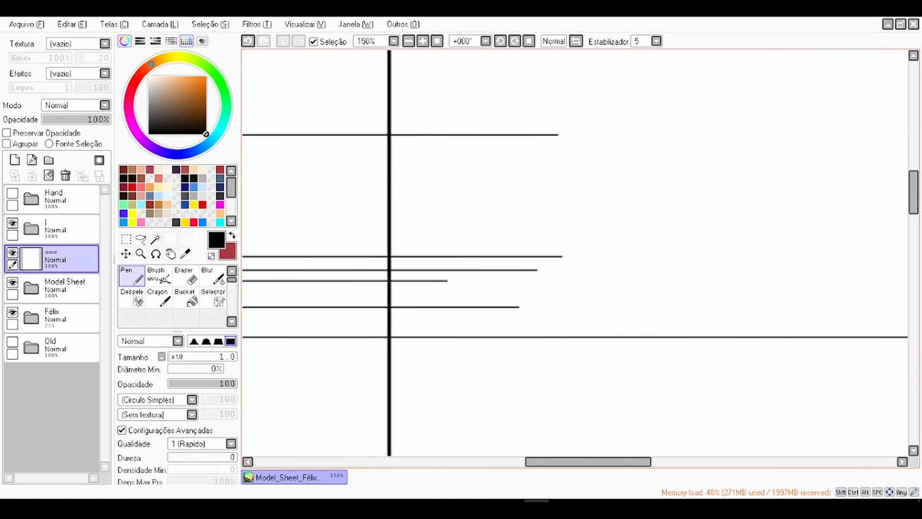
# Step: Draw a straight horizontal guide line from the character's eyebrow past the vertical line
pyautogui.press('Left')
pyautogui.press('Left')
pyautogui.press('Left')
pyautogui.press('Left')
pyautogui.press('Left')
pyautogui.press('Down')
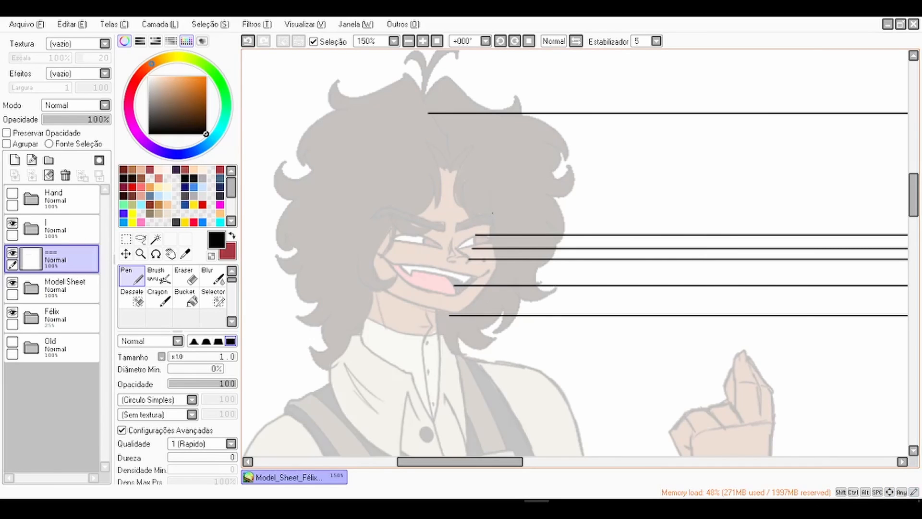
pyautogui.press('Right')
pyautogui.press('Right')
pyautogui.press('Right')
pyautogui.press('Right')
pyautogui.press('Right')
pyautogui.keyDown('shift'); pyautogui.click(492, 212); pyautogui.keyUp('shift')
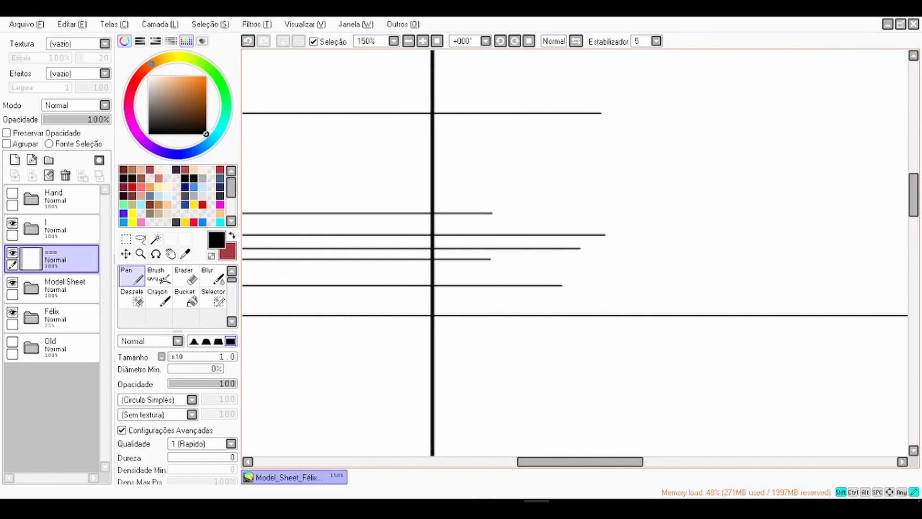
# Step: Select the uneven guide line ends beyond the vertical line, delete them and clear the selection
pyautogui.scroll(-3, 472, 221)
pyautogui.press('m')
pyautogui.moveTo(747, 298); pyautogui.dragTo(462, 127)
pyautogui.press('Delete')
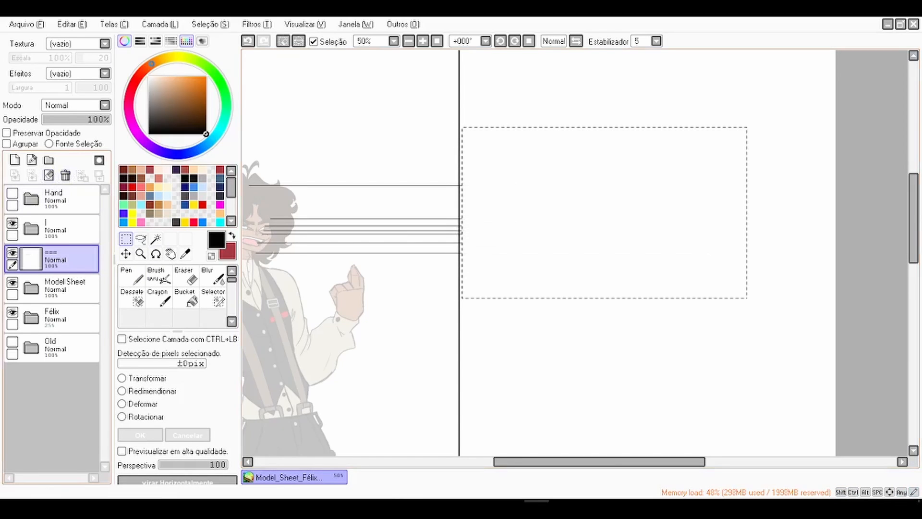
pyautogui.hotkey('ctrl', 'd')
# Step: Transform a narrow strip of the horizontal guides, stretching it past the vertical line so all ends align, and deselect
pyautogui.moveTo(409, 282); pyautogui.dragTo(402, 165)
pyautogui.press('pageup')
pyautogui.press('pageup')
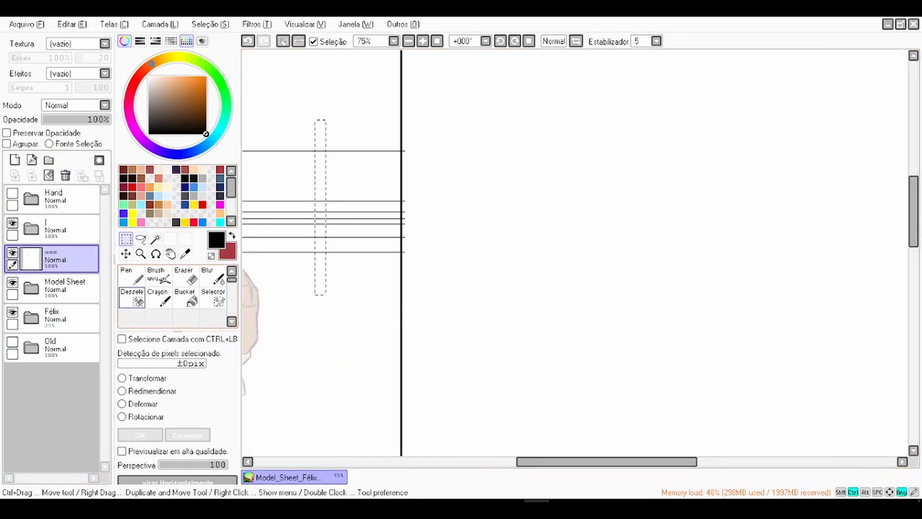
pyautogui.click(146, 379)
pyautogui.scroll(-1, 253, 188)
pyautogui.moveTo(246, 185); pyautogui.dragTo(385, 185)
pyautogui.press('Return')
pyautogui.press('space')
pyautogui.moveTo(307, 145); pyautogui.dragTo(388, 157)
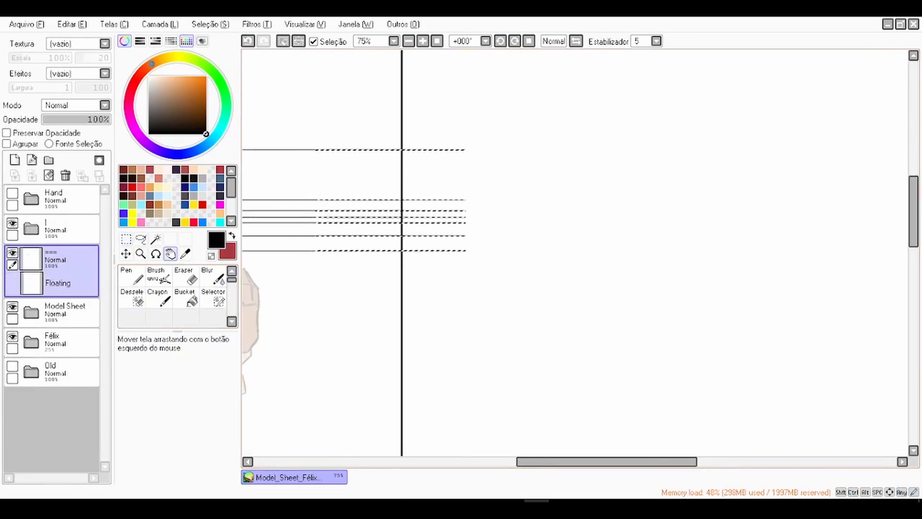
pyautogui.hotkey('ctrl', 'd')
# Step: Sketch a rough front-view head outline with mouth and nose over the guides on a new layer
pyautogui.scroll(2, 351, 126)
pyautogui.scroll(1, 478, 414)
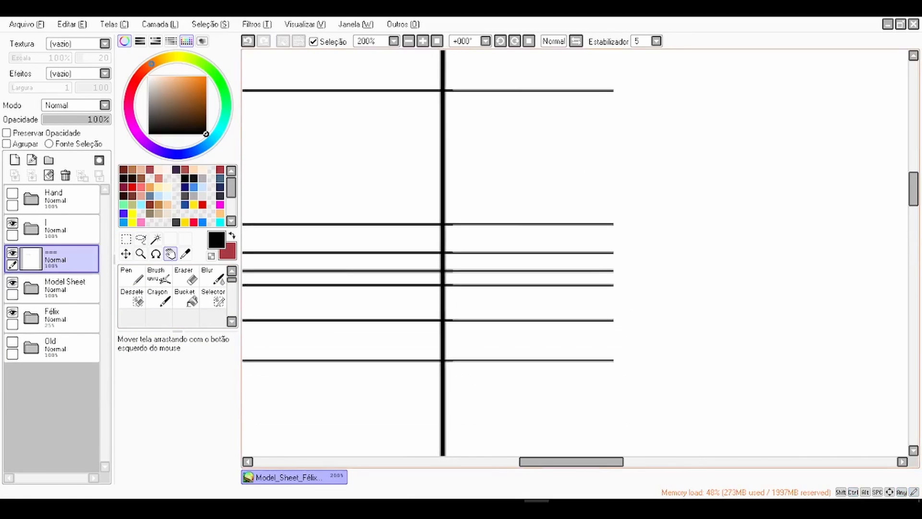
pyautogui.click(14, 159)
pyautogui.click(132, 276)
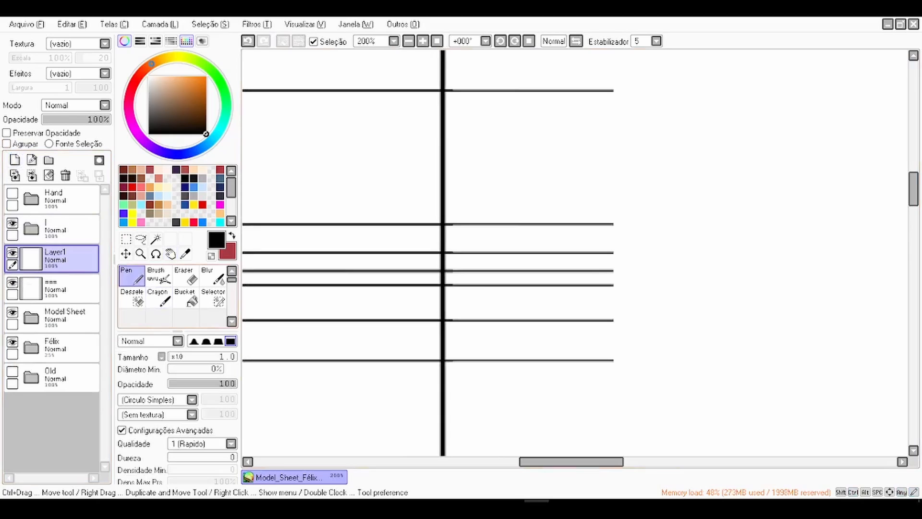
pyautogui.moveTo(373, 108); pyautogui.dragTo(373, 257)
pyautogui.moveTo(350, 275)
pyautogui.mouseDown()
pyautogui.moveTo(499, 295)
pyautogui.moveTo(364, 243)
pyautogui.mouseUp()
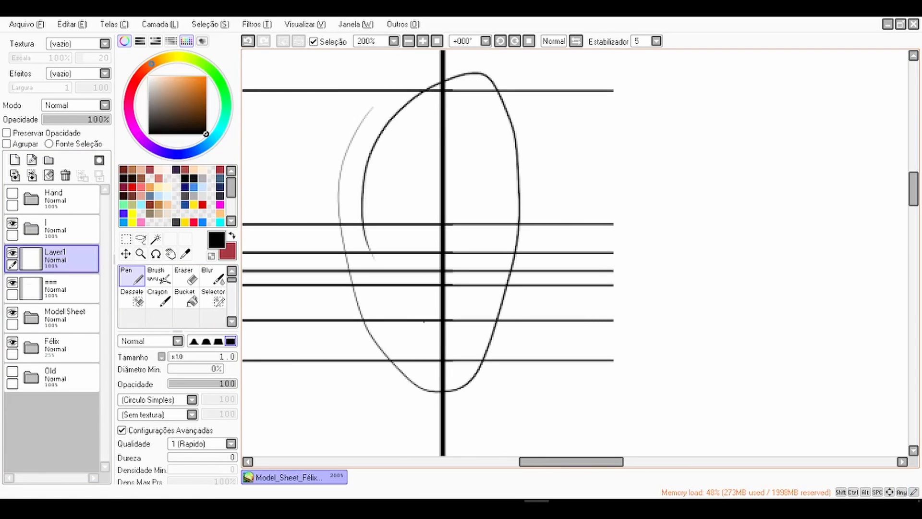
pyautogui.moveTo(444, 325); pyautogui.dragTo(465, 318)
pyautogui.moveTo(439, 277)
pyautogui.mouseDown()
pyautogui.moveTo(452, 273)
pyautogui.moveTo(434, 276)
pyautogui.moveTo(438, 284)
pyautogui.mouseUp()
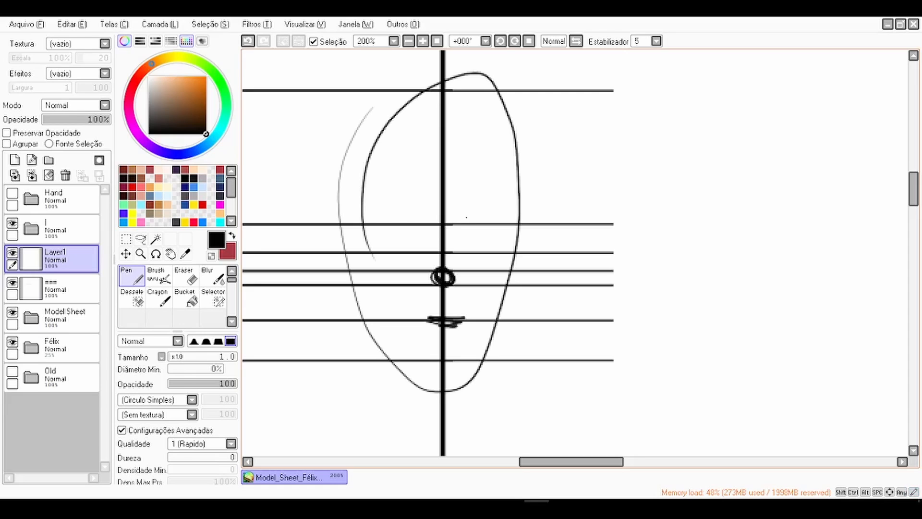
# Step: Sketch one eye, its eyebrow and curved lines at the top of the head along the matching guides
pyautogui.moveTo(448, 249); pyautogui.dragTo(502, 247)
pyautogui.moveTo(446, 249); pyautogui.dragTo(510, 247)
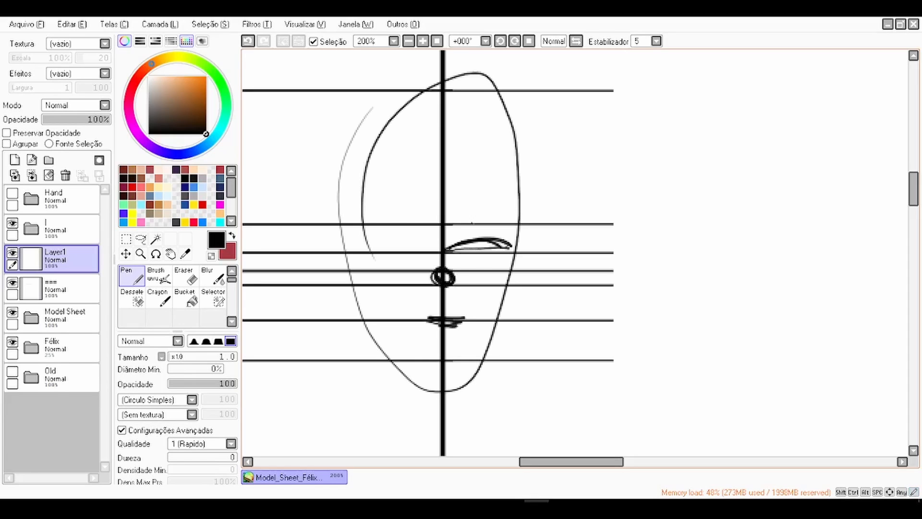
pyautogui.moveTo(445, 220)
pyautogui.mouseDown()
pyautogui.moveTo(494, 220)
pyautogui.moveTo(526, 234)
pyautogui.mouseUp()
pyautogui.moveTo(424, 88); pyautogui.dragTo(524, 138)
pyautogui.moveTo(381, 123); pyautogui.dragTo(512, 119)
pyautogui.hotkey('ctrl', '-')
pyautogui.hotkey('ctrl', '-')
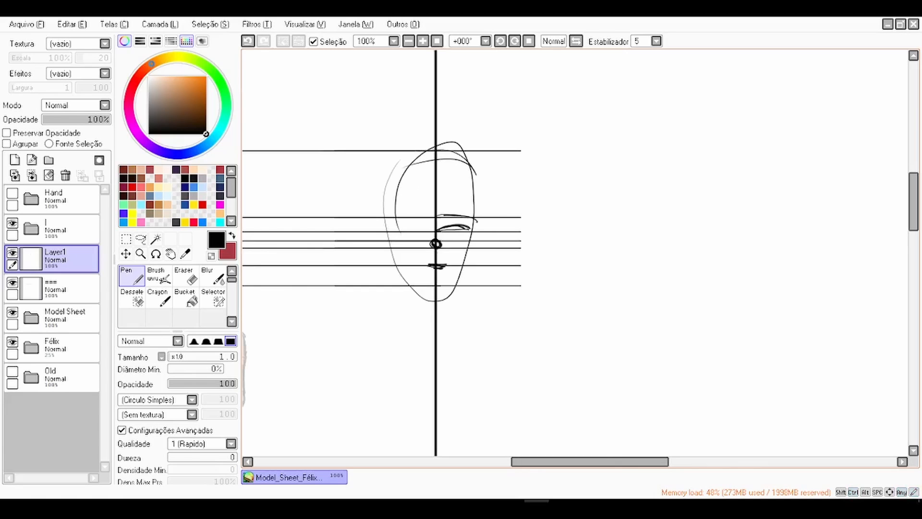
# Step: Delete the layer holding the rough head sketch
pyautogui.click(170, 253)
pyautogui.click(65, 175)
pyautogui.scroll(-2, 346, 220)
pyautogui.moveTo(346, 220); pyautogui.dragTo(530, 174)
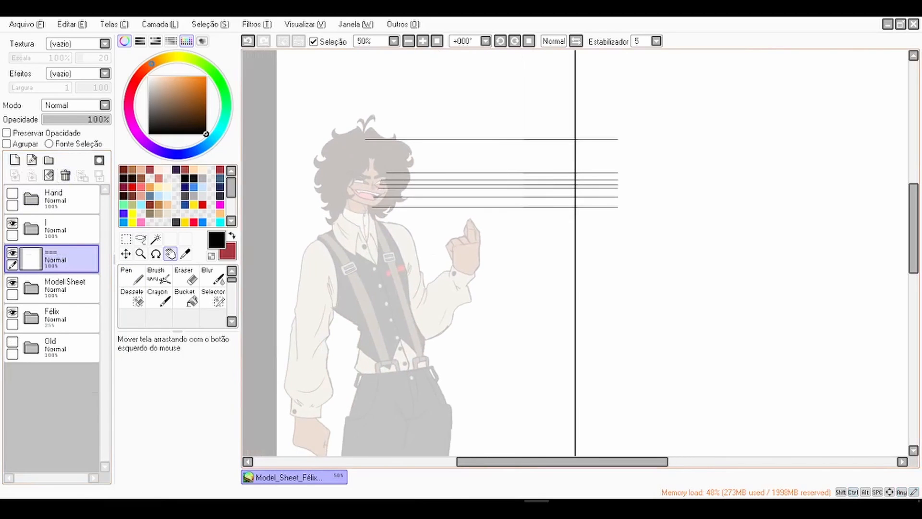
pyautogui.hotkey('ctrl', '+')
pyautogui.hotkey('ctrl', '+')
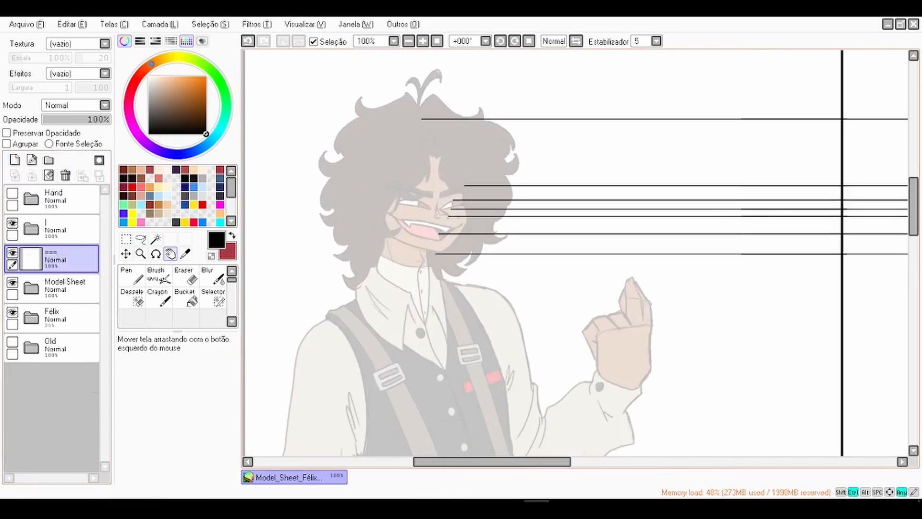
# Step: Draw a horizontal guide with the size 1.0 Pen from the shirt front at shoulder height past the vertical line
pyautogui.click(132, 276)
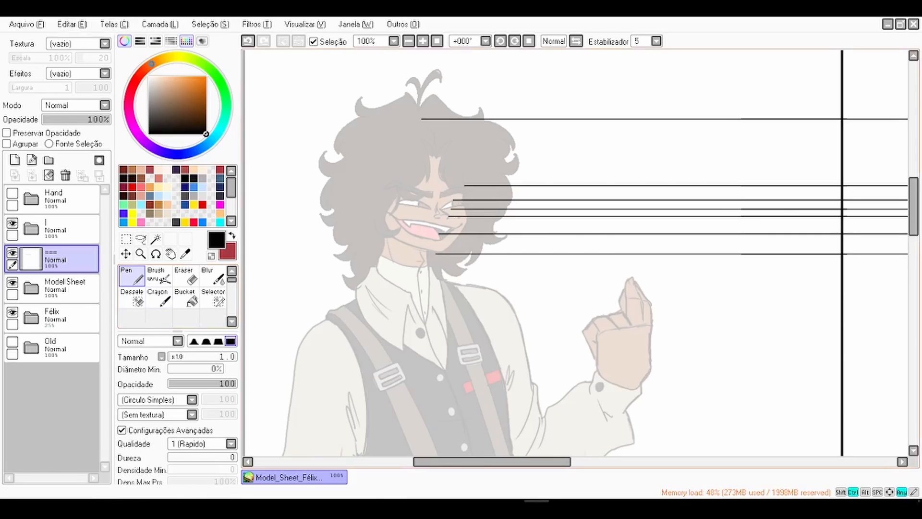
pyautogui.hotkey('ctrl', '+')
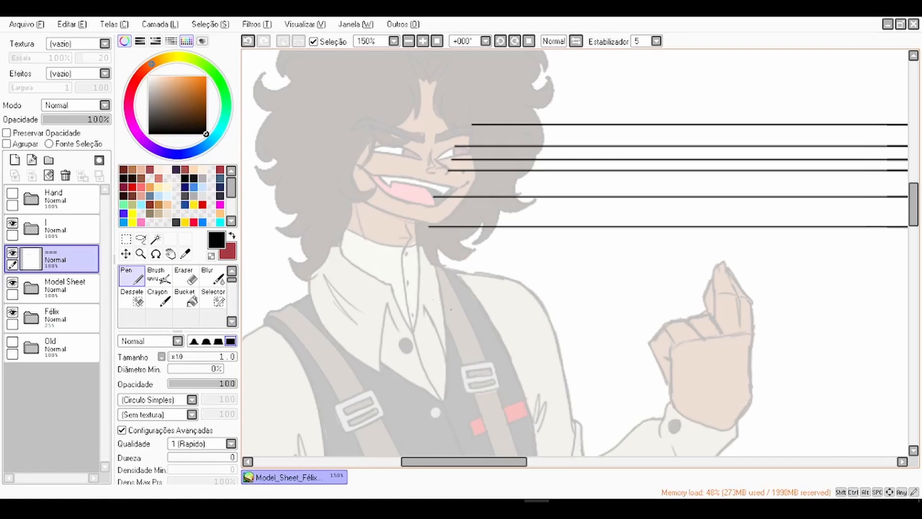
pyautogui.hscroll(10, 569, 255)
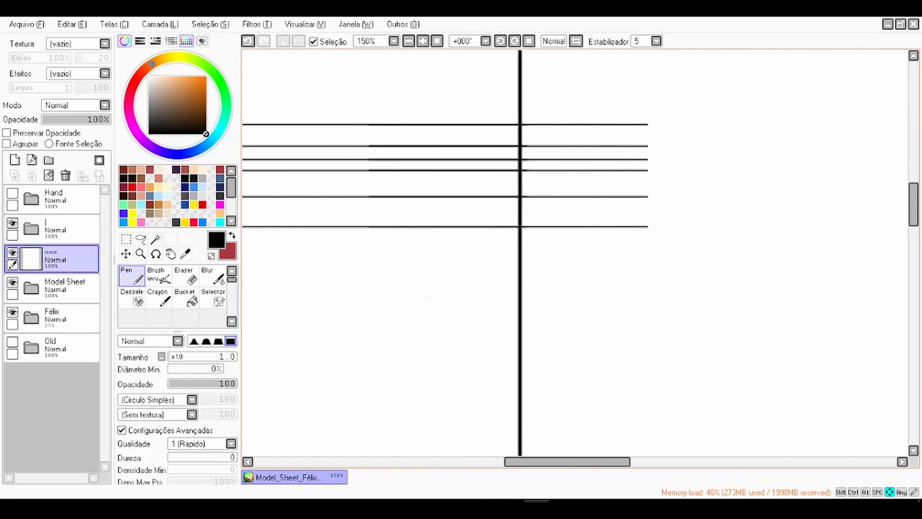
pyautogui.hscroll(-10, 576, 255)
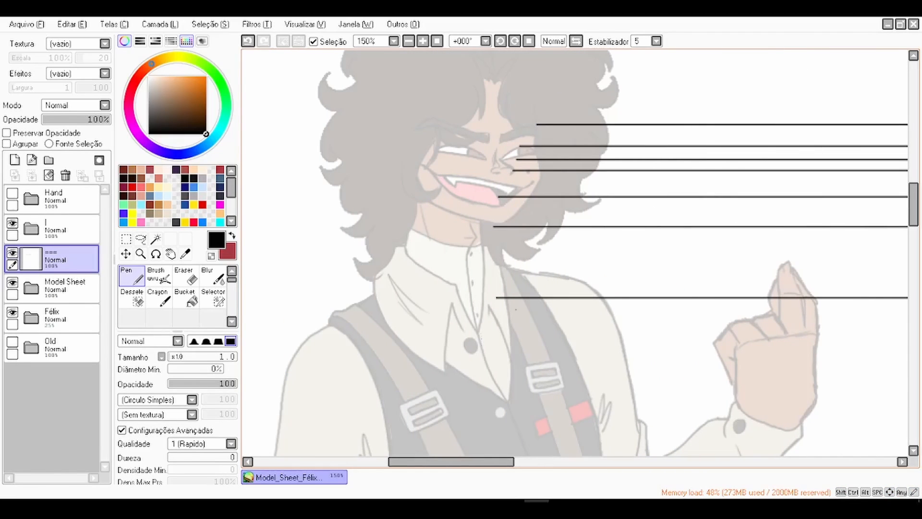
# Step: Draw a horizontal guide from the top shirt button of the artwork across the vertical line
pyautogui.press('Right')
pyautogui.press('Right')
pyautogui.press('Right')
pyautogui.press('Right')
pyautogui.press('Right')
pyautogui.press('Right')
pyautogui.press('Right')
pyautogui.press('Right')
pyautogui.press('Right')
pyautogui.press('Right')
pyautogui.press('Right')
pyautogui.press('Right')
pyautogui.press('Right')
pyautogui.press('Right')
pyautogui.press('Right')
pyautogui.press('Right')
pyautogui.press('Right')
pyautogui.press('Right')
pyautogui.press('Right')
pyautogui.press('Right')
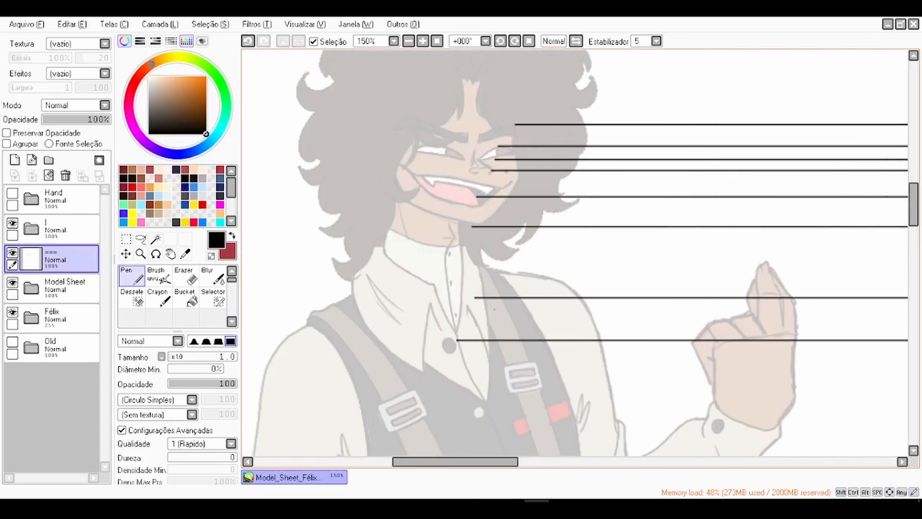
pyautogui.press('Left')
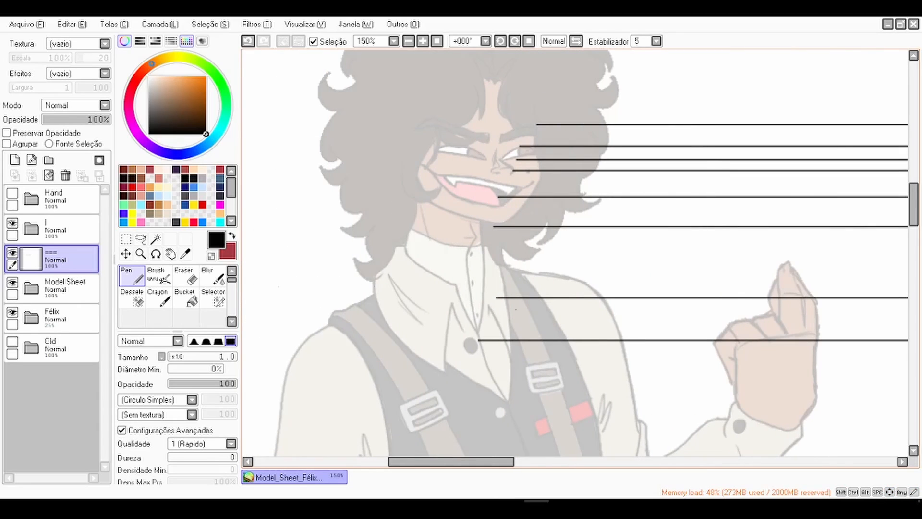
pyautogui.moveTo(291, 364)
pyautogui.mouseDown()
pyautogui.moveTo(595, 364)
pyautogui.moveTo(585, 285)
pyautogui.mouseUp()
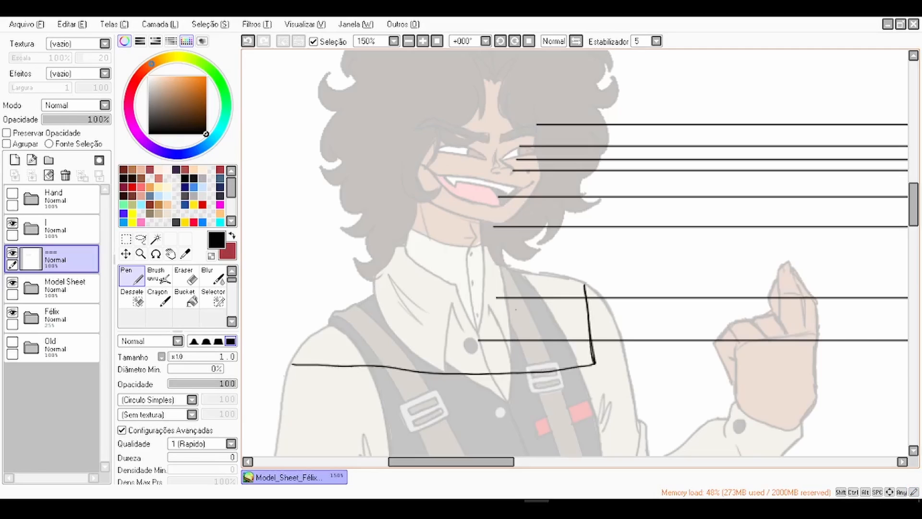
pyautogui.moveTo(291, 364); pyautogui.dragTo(570, 271)
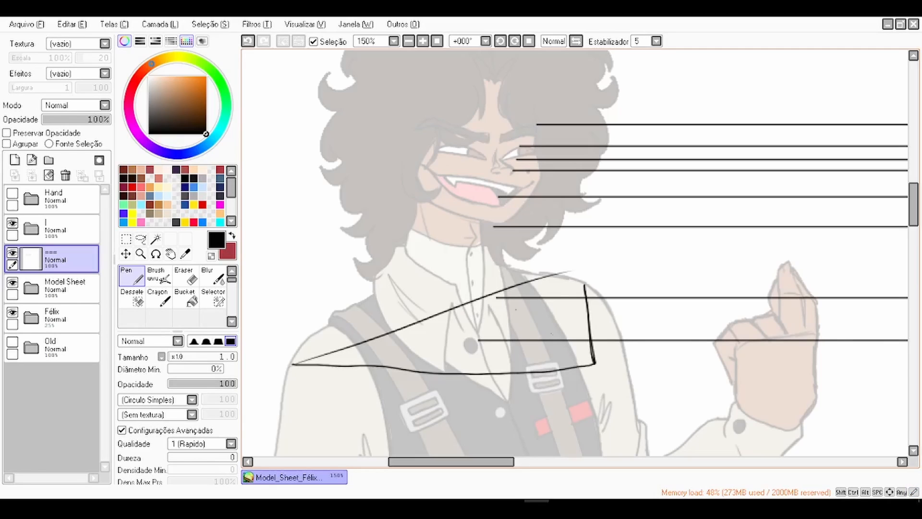
pyautogui.moveTo(581, 327); pyautogui.dragTo(611, 330)
pyautogui.hotkey('ctrl', 'z')
pyautogui.hotkey('ctrl', 'z')
pyautogui.hotkey('ctrl', 'z')
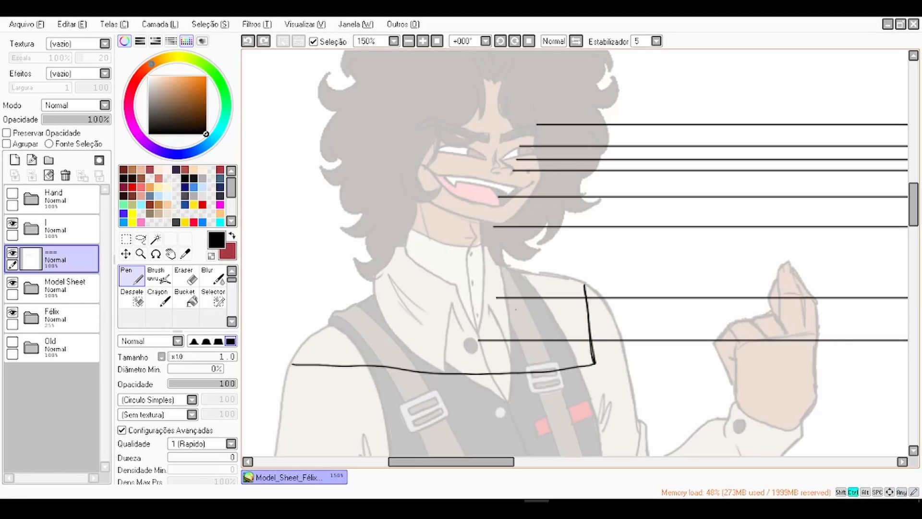
pyautogui.hotkey('ctrl', 'z')
pyautogui.click(592, 325)
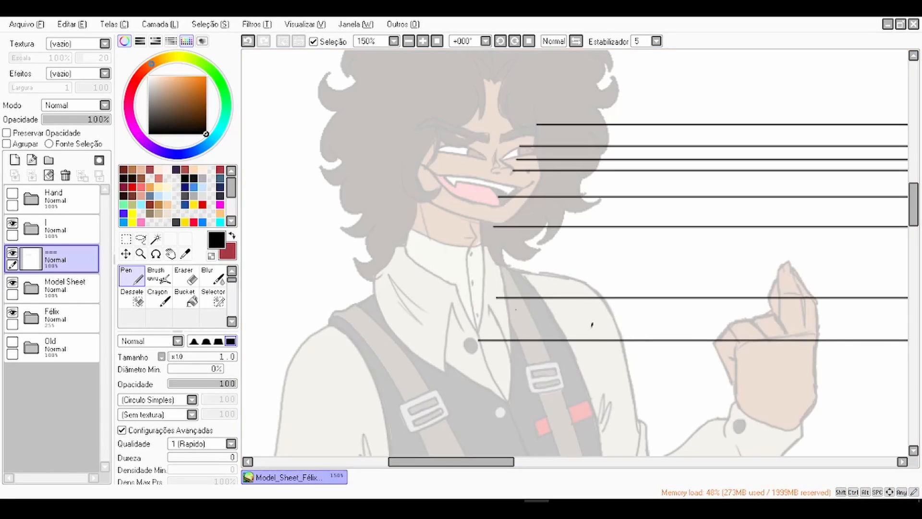
pyautogui.hotkey('ctrl', 'z')
# Step: Draw a horizontal guide from the artwork's lower shoulder, between the two newest guides, past the vertical line
pyautogui.moveTo(291, 322); pyautogui.dragTo(907, 322)
pyautogui.press('Right')
pyautogui.press('Right')
# Step: Draw a chest guide from just above the second vest button horizontally across the vertical line
pyautogui.press('Down')
pyautogui.press('Down')
pyautogui.press('pagedown')
pyautogui.press('Up')
pyautogui.press('Down')
pyautogui.press('Down')
pyautogui.press('Down')
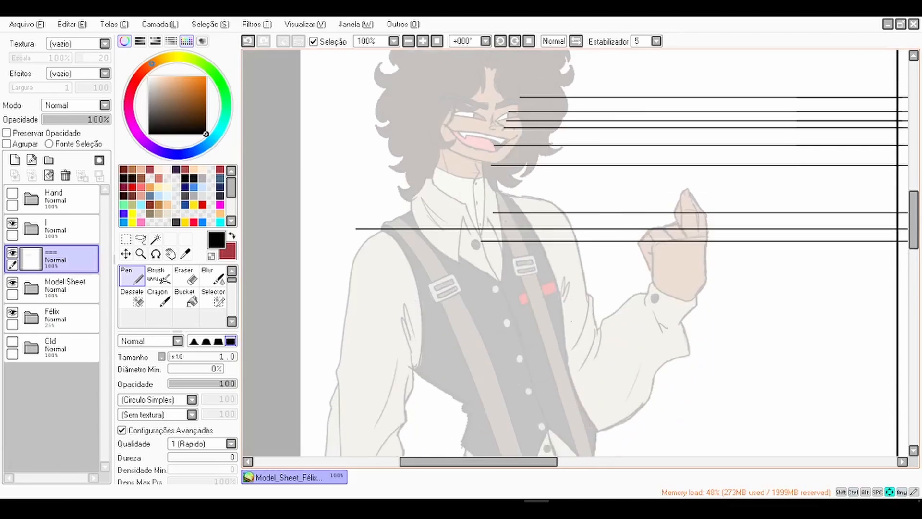
pyautogui.press('Down')
pyautogui.press('Down')
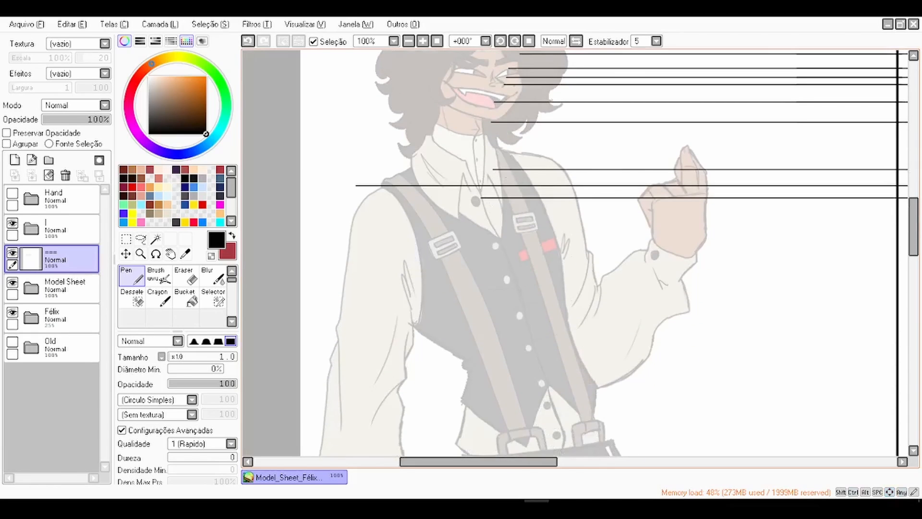
pyautogui.moveTo(480, 189)
pyautogui.mouseDown()
pyautogui.moveTo(506, 270)
pyautogui.moveTo(455, 294)
pyautogui.mouseUp()
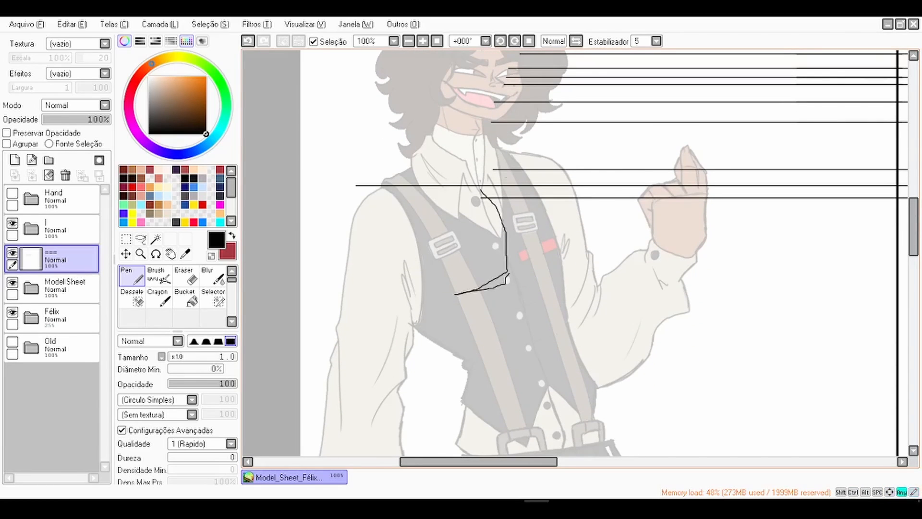
pyautogui.hotkey('ctrl', 'z')
pyautogui.press('Right')
pyautogui.press('Right')
pyautogui.press('Right')
pyautogui.press('Right')
pyautogui.press('Right')
pyautogui.press('Right')
pyautogui.press('Right')
pyautogui.press('Right')
pyautogui.press('Right')
pyautogui.press('Right')
pyautogui.press('Right')
pyautogui.press('Right')
pyautogui.press('Right')
pyautogui.press('Right')
pyautogui.press('Right')
pyautogui.press('Right')
pyautogui.press('Right')
pyautogui.press('Right')
pyautogui.press('Right')
pyautogui.press('Right')
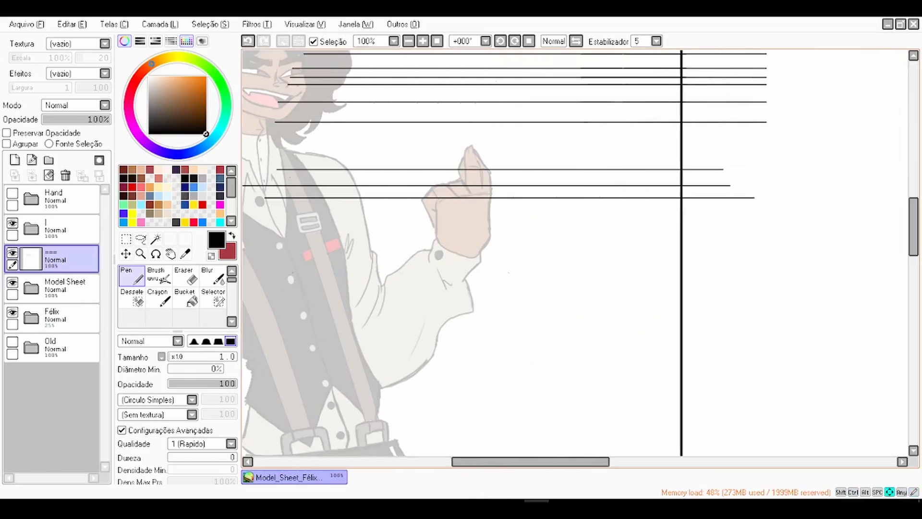
pyautogui.keyDown('shift'); pyautogui.click(509, 272); pyautogui.keyUp('shift')
# Step: Draw a horizontal waist guide from the narrowest part of the vest past the vertical line
pyautogui.press('Up')
pyautogui.press('Left')
pyautogui.press('Left')
pyautogui.press('Left')
pyautogui.press('Left')
pyautogui.press('Left')
pyautogui.press('Left')
pyautogui.press('Left')
pyautogui.press('Left')
pyautogui.press('Left')
pyautogui.press('Left')
pyautogui.press('Left')
pyautogui.press('Left')
pyautogui.press('Left')
pyautogui.press('Left')
pyautogui.press('Left')
pyautogui.press('Left')
pyautogui.press('Left')
pyautogui.press('Left')
pyautogui.press('Left')
pyautogui.press('Left')
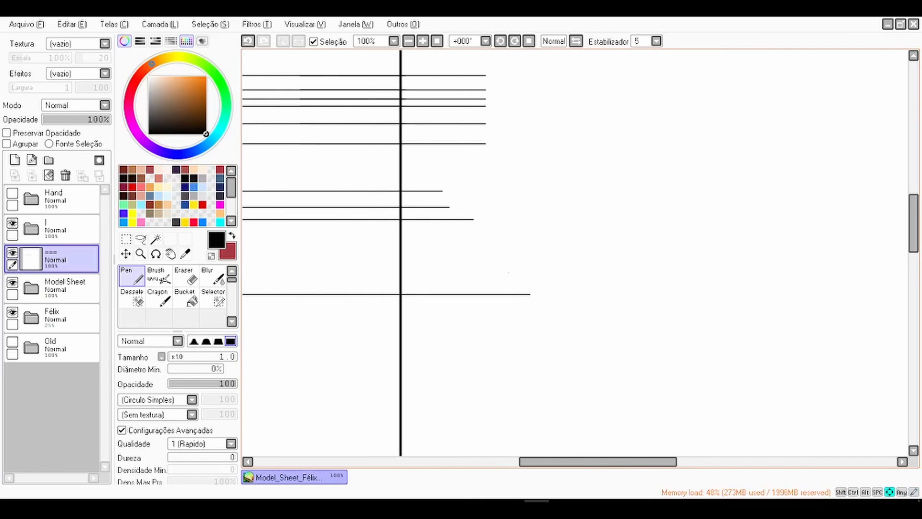
pyautogui.press('Left')
pyautogui.press('Down')
pyautogui.press('Down')
pyautogui.press('Down')
pyautogui.press('Down')
pyautogui.press('Down')
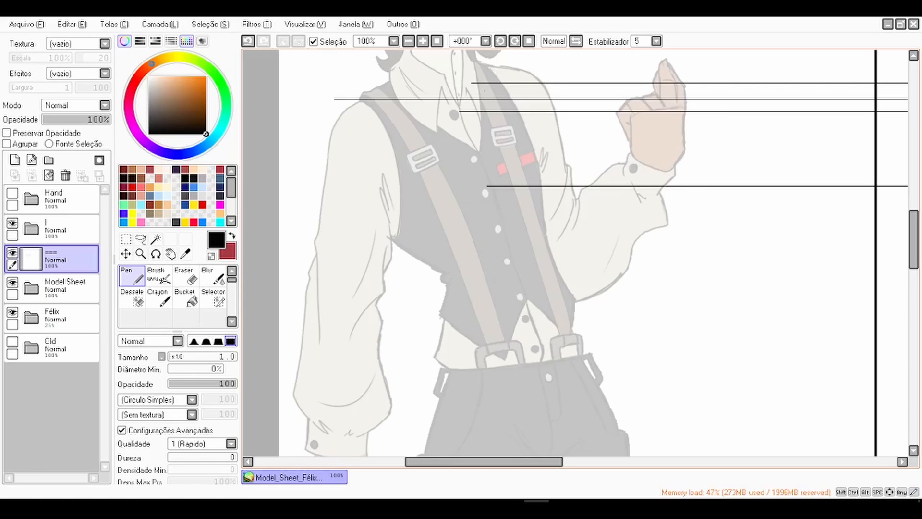
pyautogui.press('Right')
pyautogui.press('Right')
pyautogui.press('Right')
pyautogui.press('Right')
pyautogui.press('Right')
pyautogui.press('Right')
pyautogui.press('Right')
pyautogui.press('Right')
pyautogui.press('Right')
pyautogui.press('Right')
pyautogui.press('Right')
pyautogui.press('Right')
pyautogui.press('Right')
pyautogui.press('Right')
pyautogui.press('Right')
pyautogui.press('Right')
pyautogui.press('Right')
pyautogui.press('Right')
pyautogui.press('Right')
pyautogui.press('Right')
pyautogui.keyDown('shift'); pyautogui.click(449, 276); pyautogui.keyUp('shift')
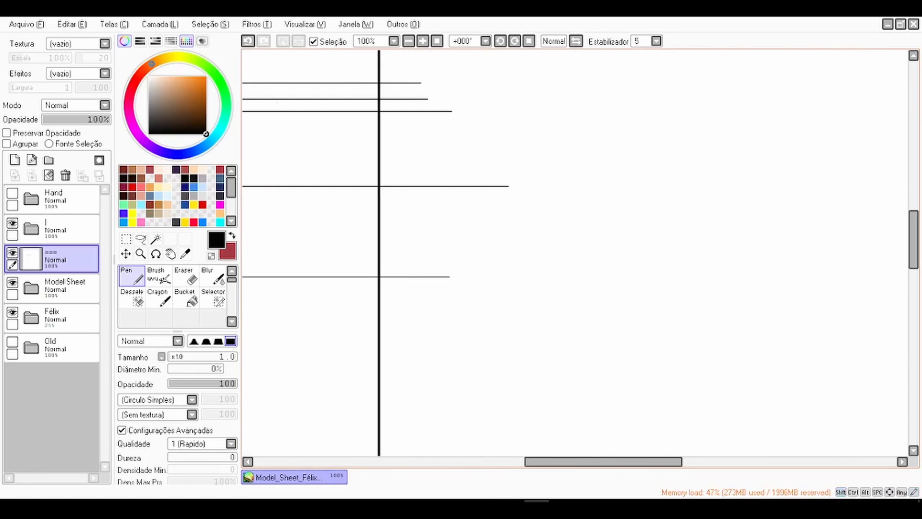
# Step: Draw a horizontal crotch guide from the base of the artwork's trouser fly past the vertical line
pyautogui.press('Left')
pyautogui.press('Left')
pyautogui.press('Left')
pyautogui.press('Left')
pyautogui.press('Left')
pyautogui.press('Left')
pyautogui.press('Left')
pyautogui.press('Left')
pyautogui.press('Left')
pyautogui.press('Left')
pyautogui.press('Left')
pyautogui.press('Left')
pyautogui.press('Left')
pyautogui.press('Left')
pyautogui.press('Left')
pyautogui.press('Left')
pyautogui.press('Left')
pyautogui.press('Left')
pyautogui.press('Left')
pyautogui.press('Left')
pyautogui.press('Down')
pyautogui.press('Down')
pyautogui.press('Down')
pyautogui.press('Down')
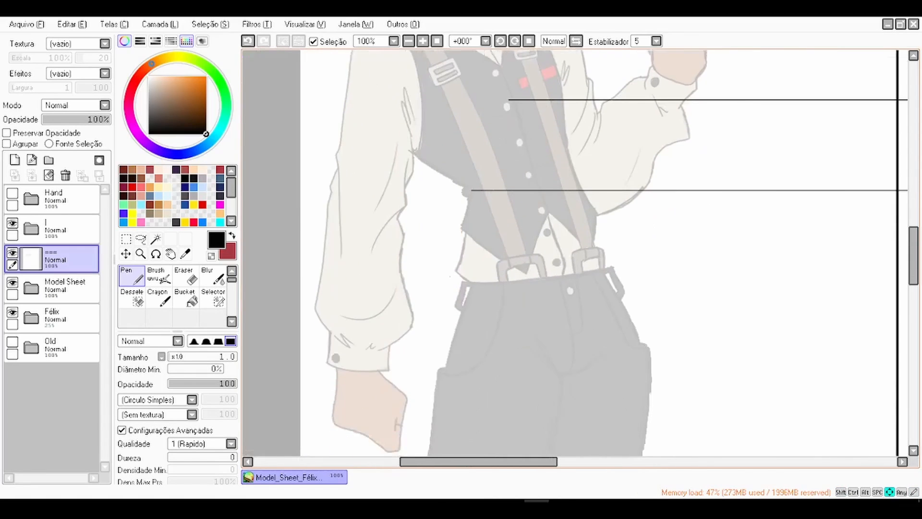
pyautogui.press('Down')
pyautogui.press('Right')
pyautogui.press('Right')
pyautogui.press('Right')
pyautogui.press('Right')
pyautogui.press('Right')
pyautogui.press('Right')
pyautogui.press('Right')
pyautogui.press('Right')
pyautogui.press('Right')
pyautogui.press('Right')
pyautogui.press('Right')
pyautogui.press('Right')
pyautogui.press('Right')
pyautogui.press('Right')
pyautogui.press('Right')
pyautogui.press('Right')
pyautogui.press('Right')
pyautogui.press('Right')
pyautogui.press('Right')
pyautogui.press('Right')
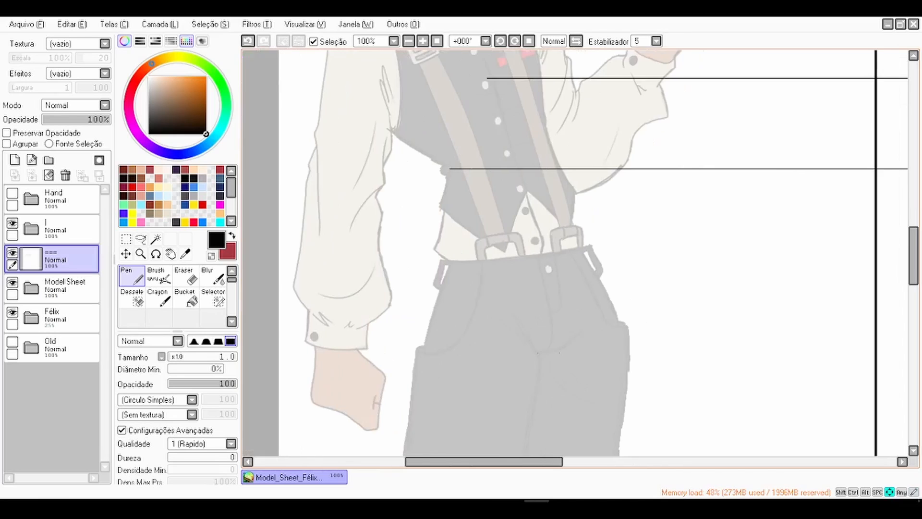
pyautogui.keyDown('shift'); pyautogui.click(559, 353); pyautogui.keyUp('shift')
# Step: Draw a horizontal elbow guide from the lowered arm's sleeve, just below the waist guide, past the vertical line
pyautogui.press('Left')
pyautogui.press('Left')
pyautogui.press('Left')
pyautogui.press('Left')
pyautogui.press('Left')
pyautogui.press('Left')
pyautogui.press('Left')
pyautogui.press('Left')
pyautogui.press('Left')
pyautogui.press('Left')
pyautogui.press('Left')
pyautogui.press('Left')
pyautogui.press('Left')
pyautogui.press('Left')
pyautogui.press('Left')
pyautogui.press('Left')
pyautogui.press('Left')
pyautogui.press('Left')
pyautogui.press('Left')
pyautogui.press('Left')
pyautogui.press('Left')
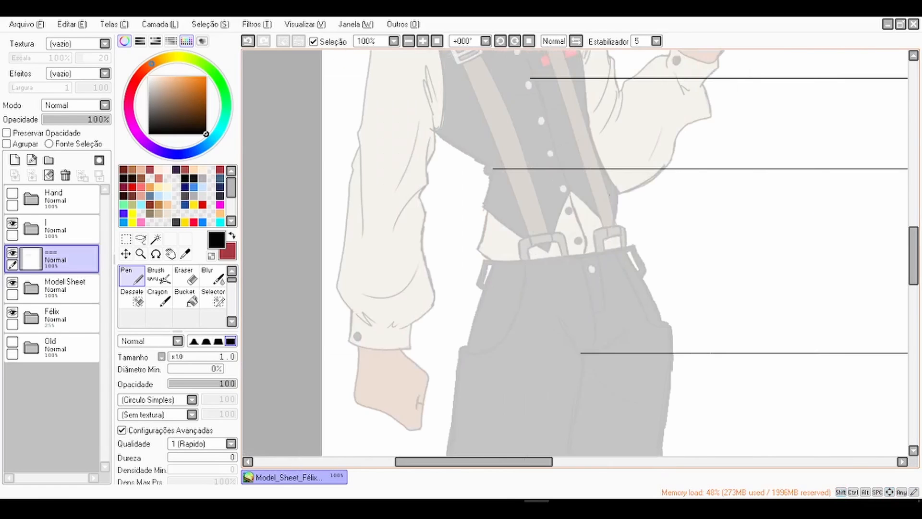
pyautogui.press('Up')
pyautogui.press('Up')
pyautogui.press('Up')
pyautogui.press('Up')
pyautogui.press('Up')
pyautogui.press('Up')
pyautogui.press('Up')
pyautogui.press('Up')
pyautogui.press('Up')
pyautogui.press('Up')
pyautogui.press('Up')
pyautogui.press('Up')
pyautogui.press('Up')
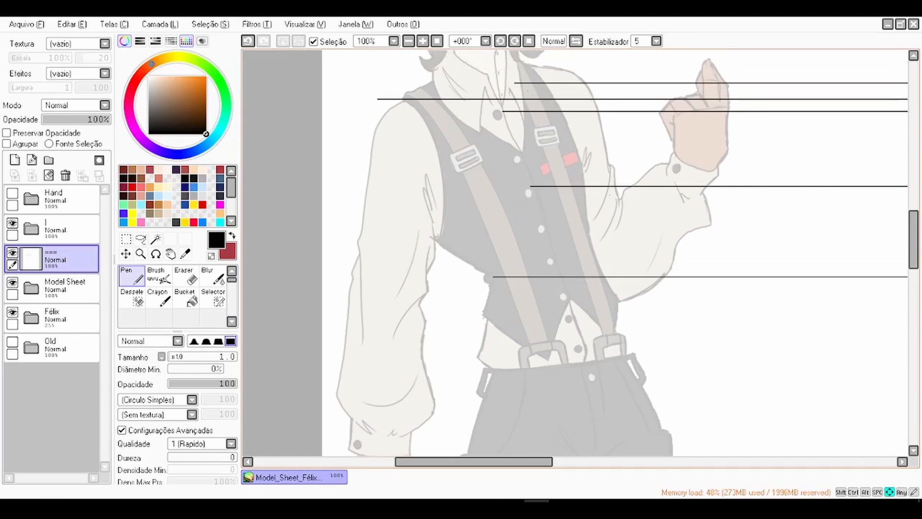
pyautogui.press('Down')
pyautogui.press('Down')
pyautogui.press('Down')
pyautogui.press('Down')
pyautogui.press('Down')
pyautogui.press('Down')
pyautogui.press('Down')
pyautogui.press('Down')
pyautogui.press('Down')
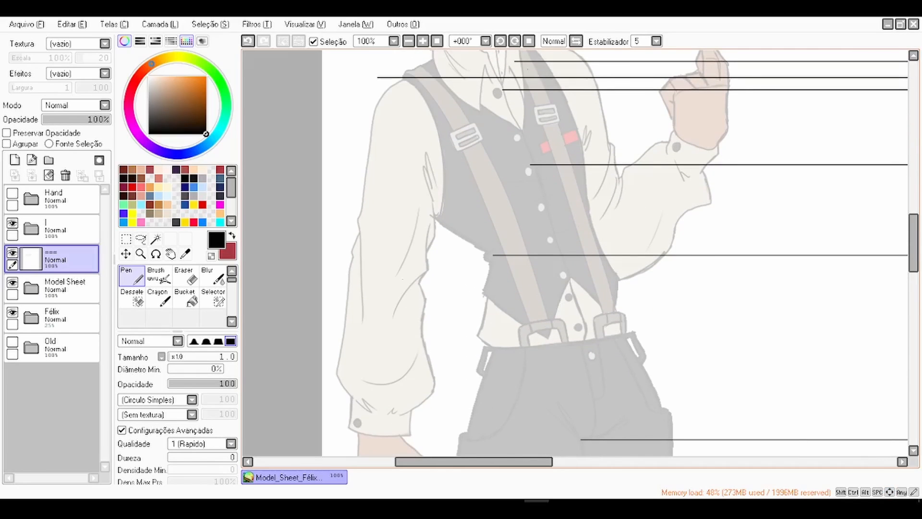
pyautogui.press('Right')
pyautogui.press('Right')
pyautogui.press('Right')
pyautogui.press('Right')
pyautogui.press('Right')
pyautogui.press('Right')
pyautogui.press('Right')
pyautogui.press('Right')
pyautogui.press('Right')
pyautogui.press('Right')
pyautogui.press('Right')
pyautogui.press('Right')
pyautogui.press('Right')
pyautogui.press('Right')
pyautogui.press('Right')
pyautogui.press('Right')
pyautogui.press('Right')
pyautogui.press('Right')
pyautogui.press('Right')
pyautogui.press('Right')
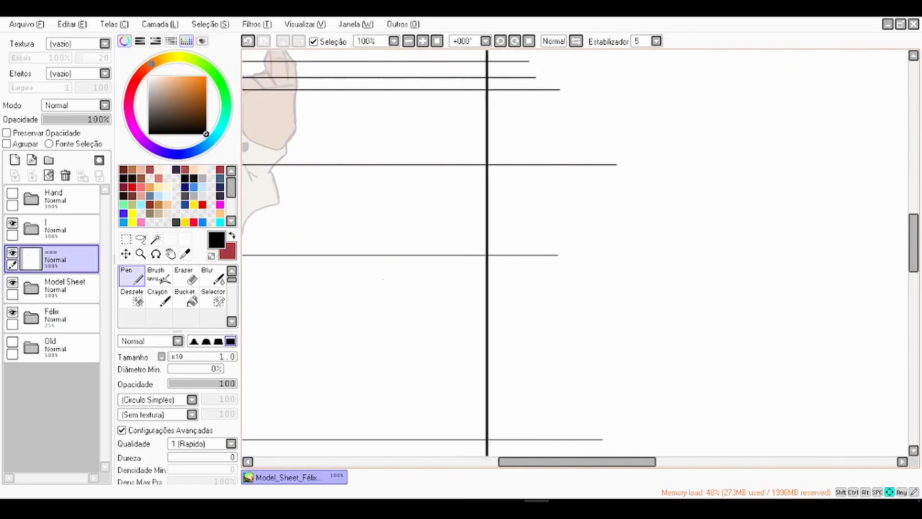
# Step: Roughly sketch the lowered hand with extended fingers over the artwork's fist to estimate the fingertip height
pyautogui.press('Left')
pyautogui.press('Left')
pyautogui.press('Left')
pyautogui.press('Left')
pyautogui.press('Left')
pyautogui.press('Left')
pyautogui.press('Left')
pyautogui.press('Left')
pyautogui.press('Left')
pyautogui.press('Left')
pyautogui.press('Left')
pyautogui.press('Left')
pyautogui.press('Left')
pyautogui.press('Left')
pyautogui.press('Left')
pyautogui.press('Left')
pyautogui.press('Left')
pyautogui.press('Left')
pyautogui.press('Left')
pyautogui.press('Left')
pyautogui.press('Down')
pyautogui.press('Down')
pyautogui.press('Down')
pyautogui.press('Down')
pyautogui.press('Down')
pyautogui.press('Down')
pyautogui.press('Down')
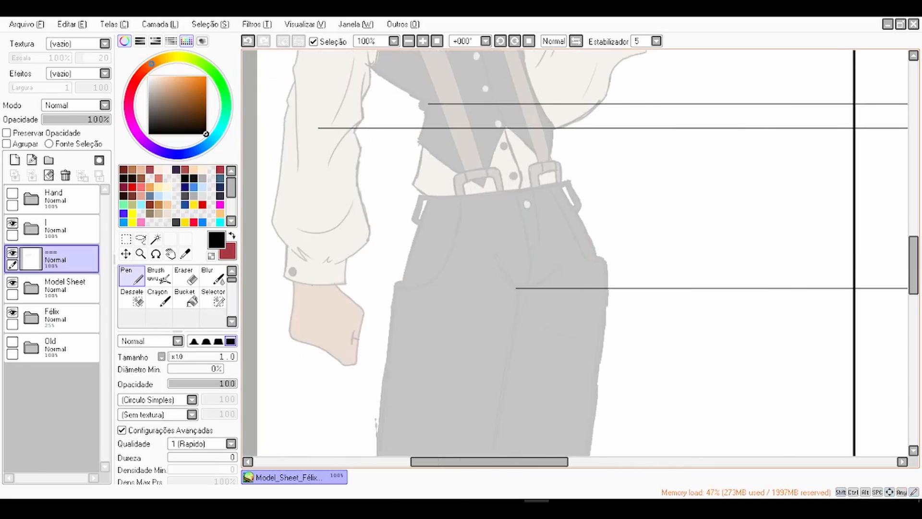
pyautogui.press('Right')
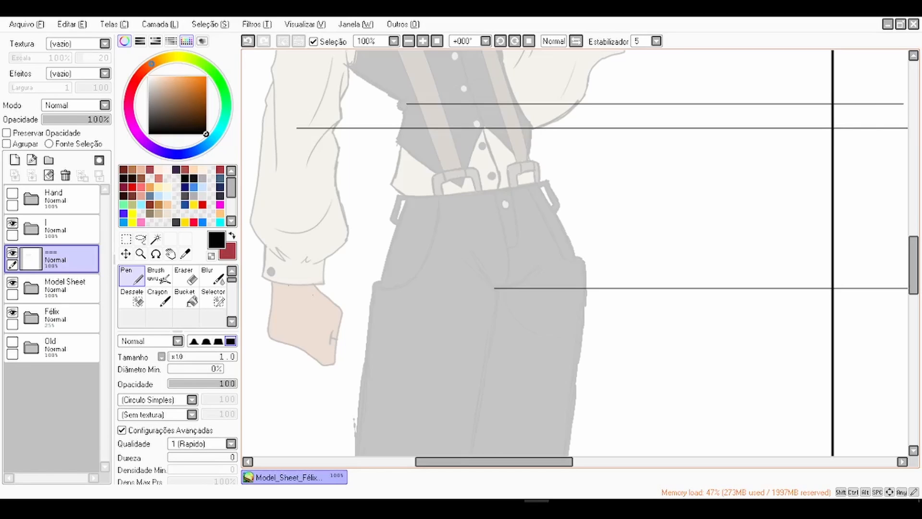
pyautogui.scroll(1, 575, 253)
pyautogui.moveTo(384, 331); pyautogui.dragTo(623, 230)
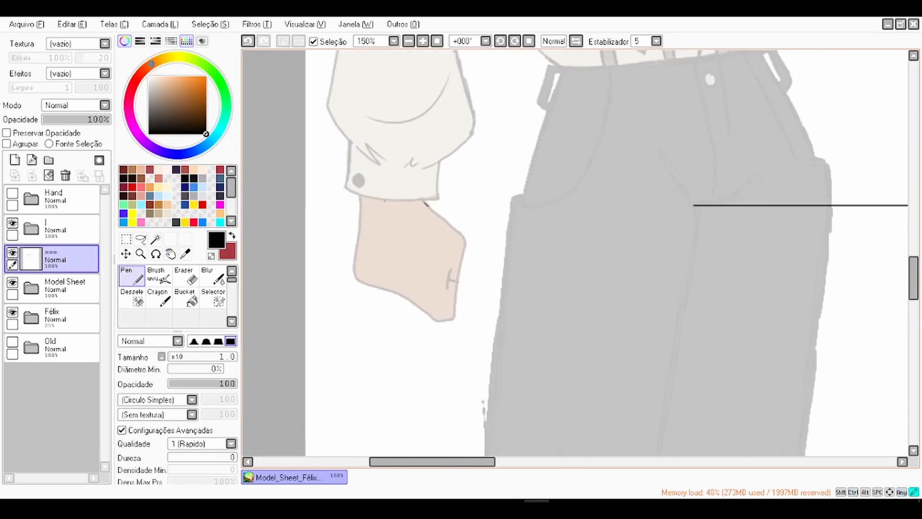
pyautogui.scroll(1, 464, 236)
pyautogui.hotkey('ctrl', 'z')
pyautogui.moveTo(413, 191)
pyautogui.mouseDown()
pyautogui.moveTo(465, 242)
pyautogui.moveTo(482, 312)
pyautogui.moveTo(450, 300)
pyautogui.moveTo(441, 259)
pyautogui.moveTo(443, 334)
pyautogui.mouseUp()
pyautogui.moveTo(443, 276)
pyautogui.mouseDown()
pyautogui.moveTo(449, 383)
pyautogui.moveTo(439, 341)
pyautogui.mouseUp()
pyautogui.moveTo(442, 338)
pyautogui.mouseDown()
pyautogui.moveTo(342, 328)
pyautogui.moveTo(335, 174)
pyautogui.mouseUp()
pyautogui.moveTo(345, 317); pyautogui.dragTo(364, 396)
pyautogui.moveTo(343, 301); pyautogui.dragTo(369, 426)
pyautogui.moveTo(385, 384)
pyautogui.mouseDown()
pyautogui.moveTo(381, 323)
pyautogui.moveTo(371, 386)
pyautogui.mouseUp()
pyautogui.moveTo(375, 384); pyautogui.dragTo(461, 395)
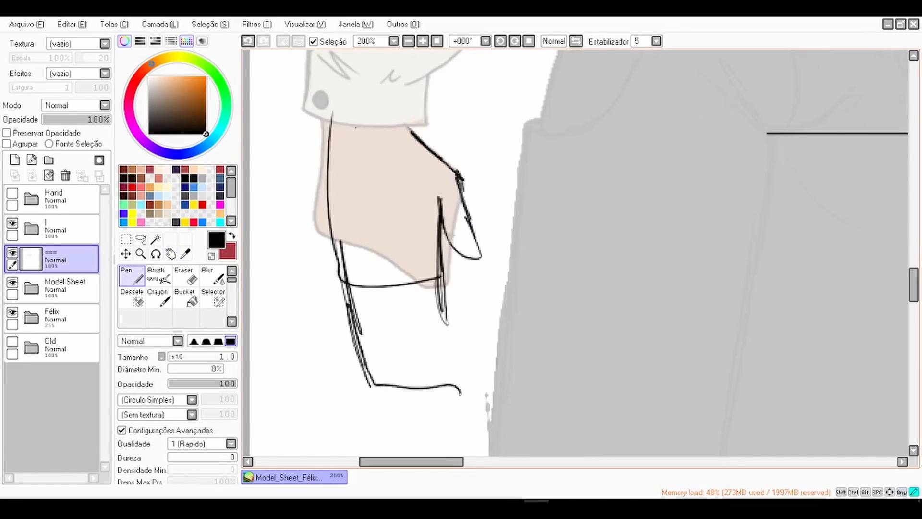
pyautogui.moveTo(440, 259); pyautogui.dragTo(449, 389)
pyautogui.moveTo(396, 399); pyautogui.dragTo(451, 394)
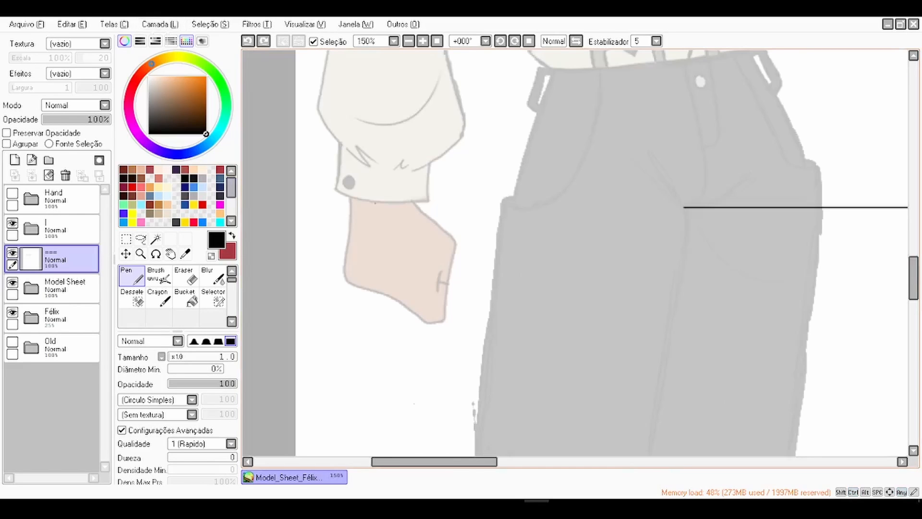
# Step: Draw a horizontal fingertip guide from below the artwork's lowered fist, across the thighs and past the vertical line
pyautogui.moveTo(696, 69); pyautogui.dragTo(630, 69)
pyautogui.press('Right')
pyautogui.press('Right')
pyautogui.press('Right')
pyautogui.press('Right')
pyautogui.press('Right')
pyautogui.press('Right')
pyautogui.press('Right')
pyautogui.press('Right')
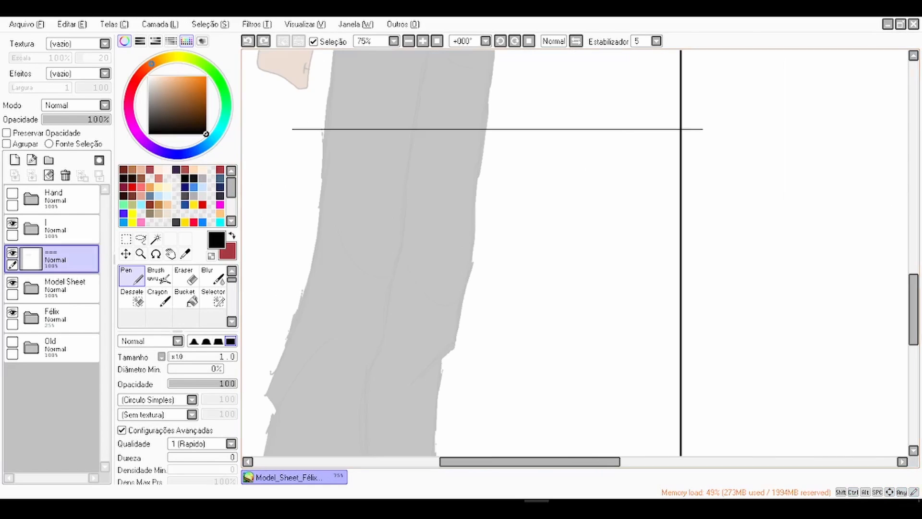
# Step: Draw a horizontal knee guide from the artwork's trouser leg, below the fingertip guide, past the vertical line
pyautogui.click(361, 246)
pyautogui.press('Right')
pyautogui.press('Right')
pyautogui.press('Right')
pyautogui.press('Right')
pyautogui.press('Right')
pyautogui.press('Right')
pyautogui.press('Right')
pyautogui.press('Right')
pyautogui.press('Right')
pyautogui.press('Right')
pyautogui.press('Right')
pyautogui.press('Right')
pyautogui.press('Right')
pyautogui.press('Right')
pyautogui.press('Right')
pyautogui.press('Right')
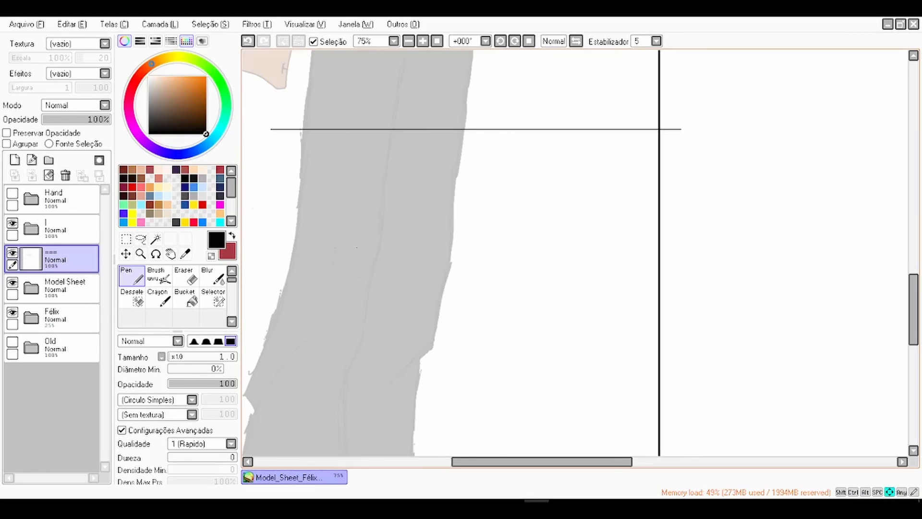
pyautogui.press('Left')
pyautogui.press('Left')
pyautogui.press('Left')
pyautogui.press('Left')
pyautogui.press('Left')
pyautogui.press('Left')
pyautogui.press('Left')
pyautogui.press('Left')
pyautogui.press('Left')
pyautogui.press('Left')
pyautogui.press('Left')
pyautogui.press('Left')
pyautogui.press('Left')
pyautogui.press('Left')
pyautogui.press('Left')
pyautogui.press('Left')
pyautogui.press('Left')
pyautogui.press('Left')
# Step: Draw a horizontal ankle guide from the artwork's trouser hems, just above the shoes, past the vertical line
pyautogui.press('Down')
pyautogui.press('Down')
pyautogui.press('Down')
pyautogui.press('Down')
pyautogui.press('Down')
pyautogui.press('Down')
pyautogui.press('Down')
pyautogui.press('Down')
pyautogui.press('Down')
pyautogui.press('Down')
pyautogui.press('Down')
pyautogui.press('Down')
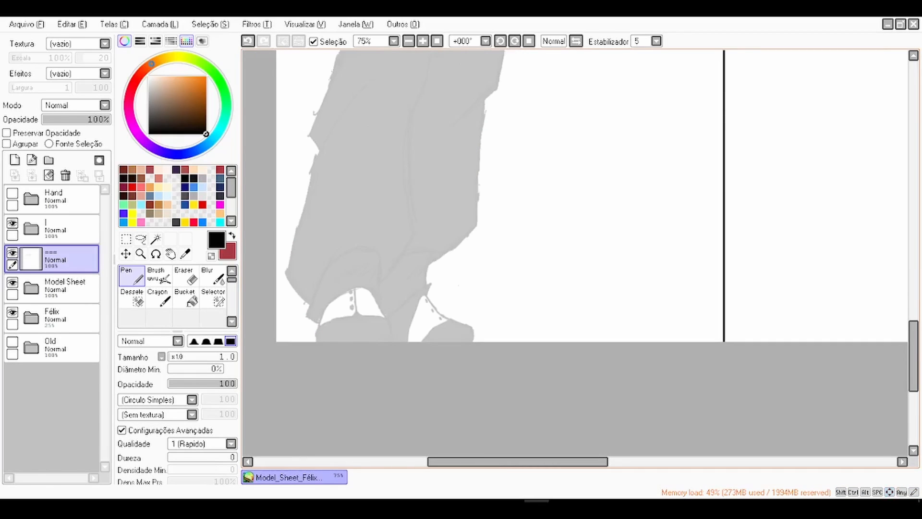
pyautogui.click(355, 280)
pyautogui.press('Right')
pyautogui.press('Right')
pyautogui.press('Right')
pyautogui.press('Right')
pyautogui.press('Right')
pyautogui.press('Right')
pyautogui.press('Right')
pyautogui.press('Right')
pyautogui.press('Right')
pyautogui.press('Right')
pyautogui.press('Right')
pyautogui.press('Right')
pyautogui.press('Right')
pyautogui.press('Right')
pyautogui.press('Right')
pyautogui.press('Right')
pyautogui.press('Right')
pyautogui.press('Right')
pyautogui.press('Right')
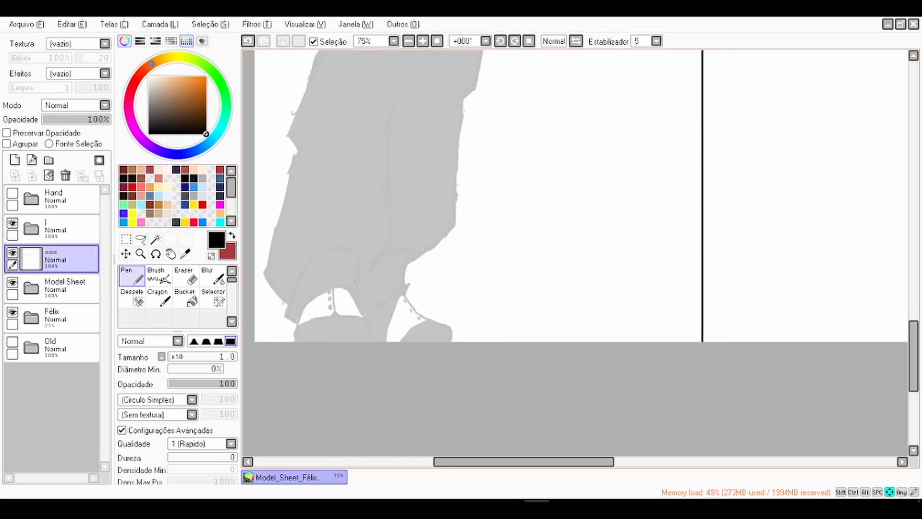
pyautogui.keyDown('shift'); pyautogui.click(355, 281); pyautogui.keyUp('shift')
pyautogui.press('Left')
pyautogui.press('Left')
pyautogui.press('Left')
pyautogui.press('Left')
pyautogui.press('Left')
pyautogui.press('Left')
pyautogui.press('Left')
pyautogui.press('Left')
pyautogui.press('Left')
pyautogui.press('Left')
pyautogui.press('Left')
pyautogui.press('Left')
pyautogui.press('Left')
pyautogui.press('Left')
pyautogui.press('Left')
pyautogui.press('Left')
pyautogui.press('Left')
pyautogui.press('Left')
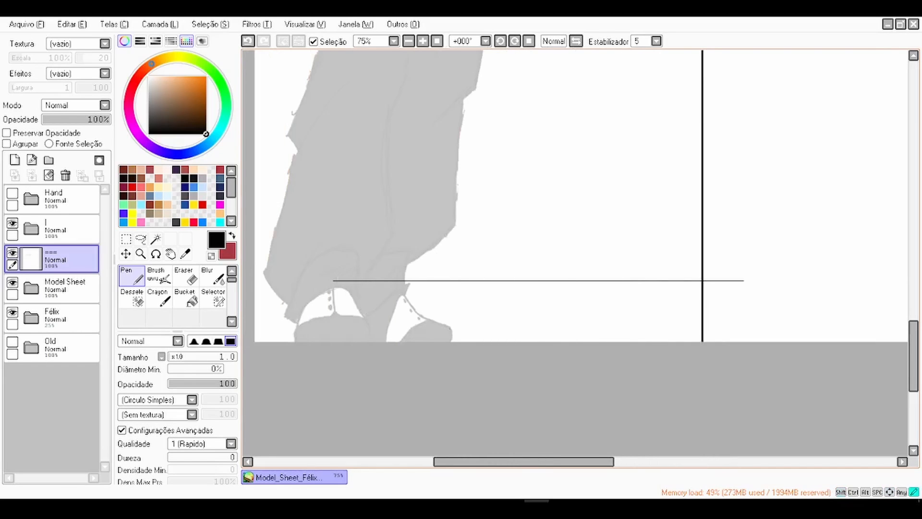
# Step: Draw a horizontal foot guide through the lower part of the artwork's shoes, past the vertical line
pyautogui.press('Right')
pyautogui.press('Right')
pyautogui.press('Right')
pyautogui.press('Right')
pyautogui.press('Right')
pyautogui.press('Right')
pyautogui.press('Right')
pyautogui.press('Right')
pyautogui.press('Right')
pyautogui.press('Right')
pyautogui.press('Right')
pyautogui.press('Right')
pyautogui.press('Right')
pyautogui.press('Right')
pyautogui.press('Right')
pyautogui.keyDown('shift'); pyautogui.click(450, 328); pyautogui.keyUp('shift')
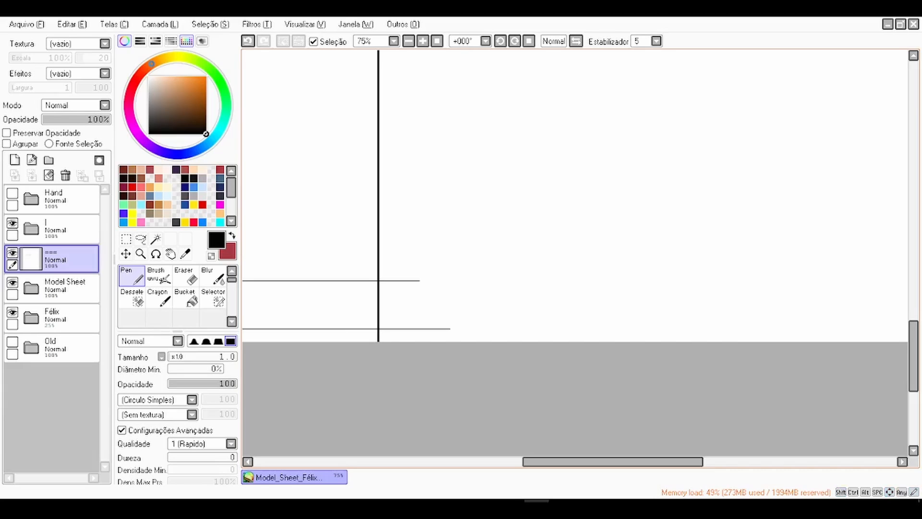
# Step: Select the uneven ends of all horizontal guides around the vertical line and delete them to trim the guides evenly
pyautogui.scroll(-4, 482, 261)
pyautogui.press('space')
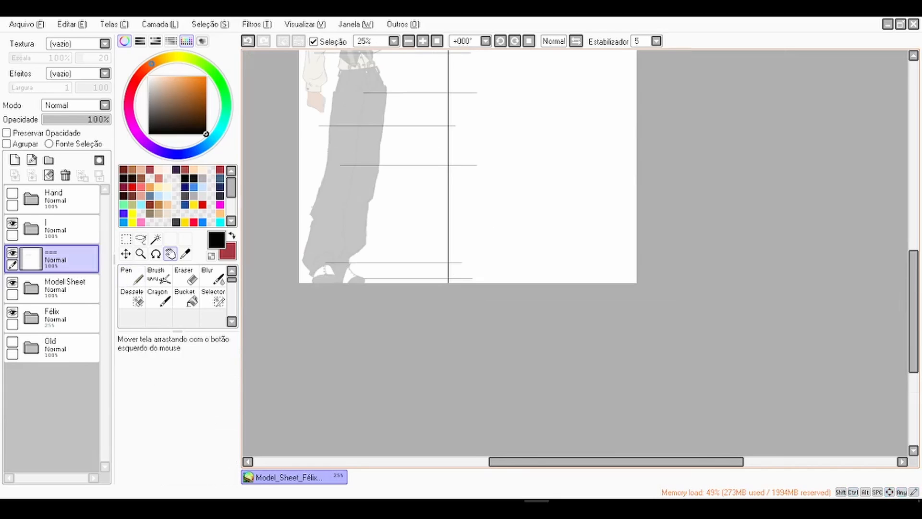
pyautogui.moveTo(483, 259); pyautogui.dragTo(518, 421)
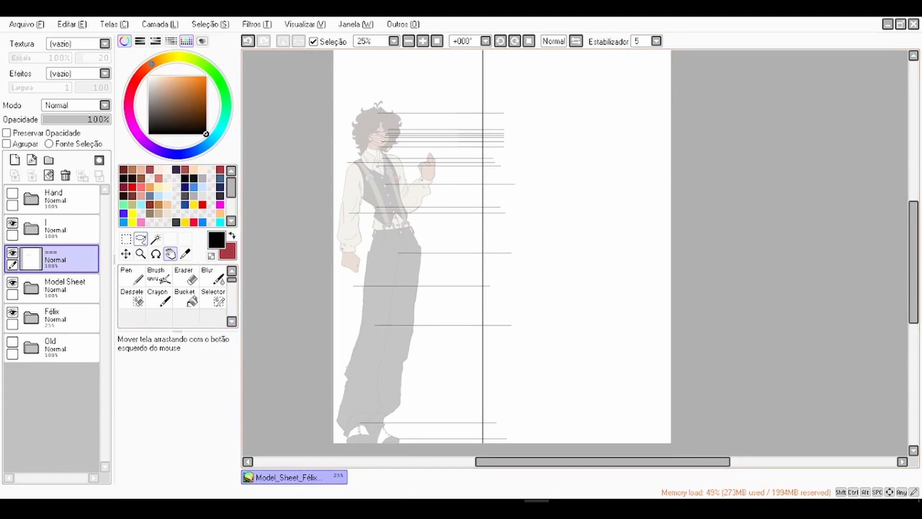
pyautogui.click(126, 239)
pyautogui.moveTo(587, 83); pyautogui.dragTo(473, 440)
pyautogui.press('Delete')
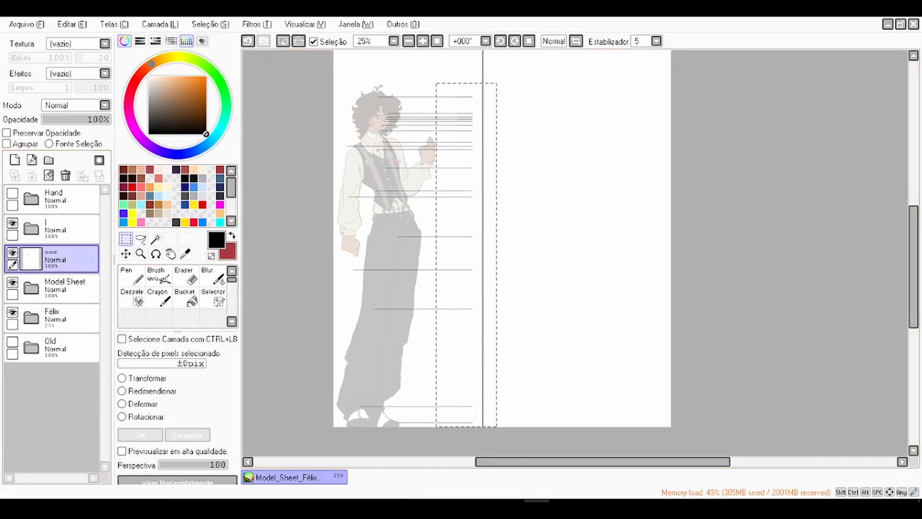
# Step: Stretch the trimmed ends of the horizontal guides across the vertical line to the far edge of the canvas, then deselect
pyautogui.hotkey('ctrl', 't')
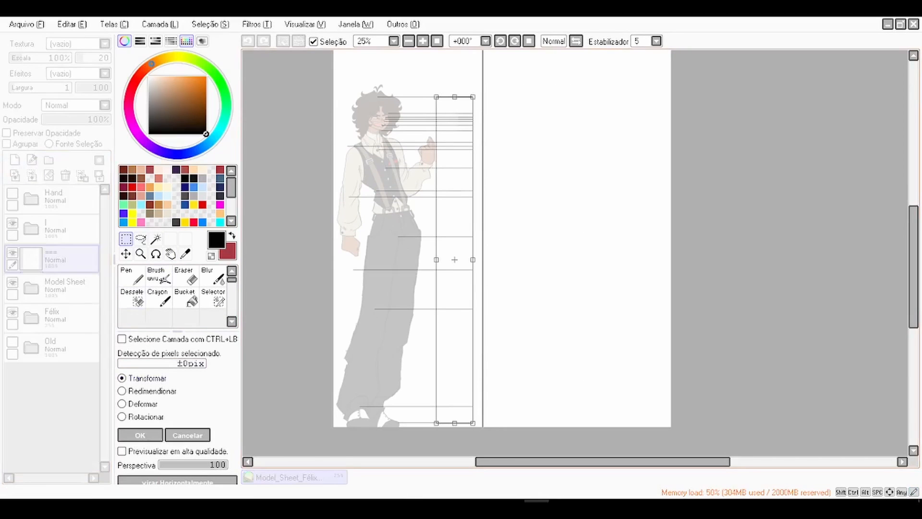
pyautogui.moveTo(473, 260); pyautogui.dragTo(587, 260)
pyautogui.scroll(1, 473, 131)
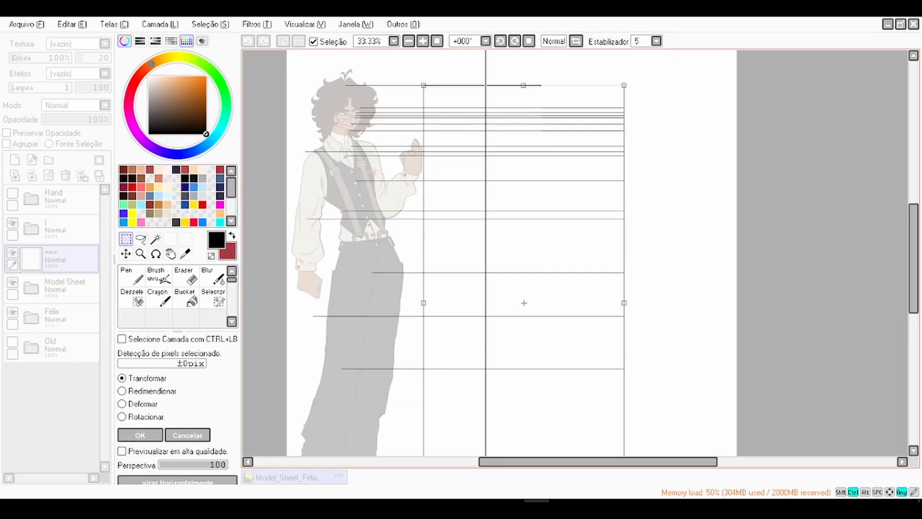
pyautogui.moveTo(624, 303); pyautogui.dragTo(736, 302)
pyautogui.click(140, 435)
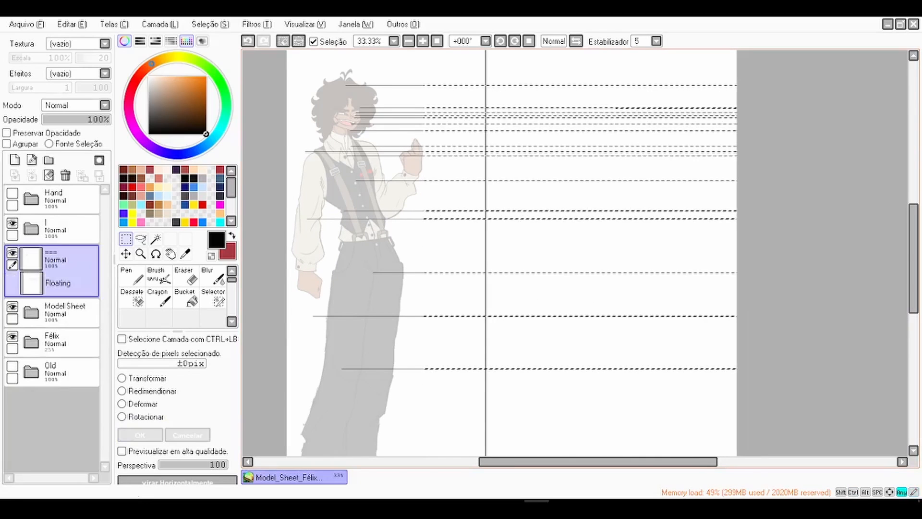
pyautogui.hotkey('ctrl', 'd')
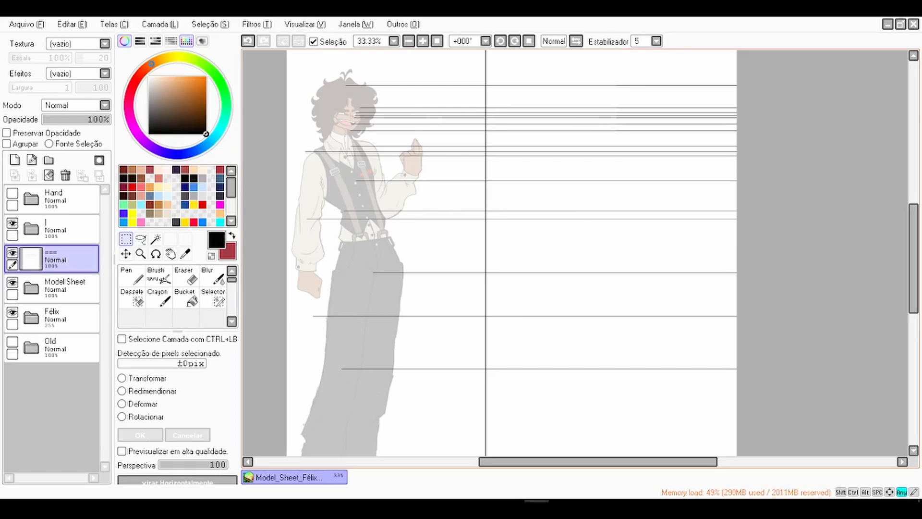
# Step: Try sketching an ear, a brow line and a nose line over the artwork's head, and undo the strokes
pyautogui.click(437, 41)
pyautogui.scroll(6, 490, 159)
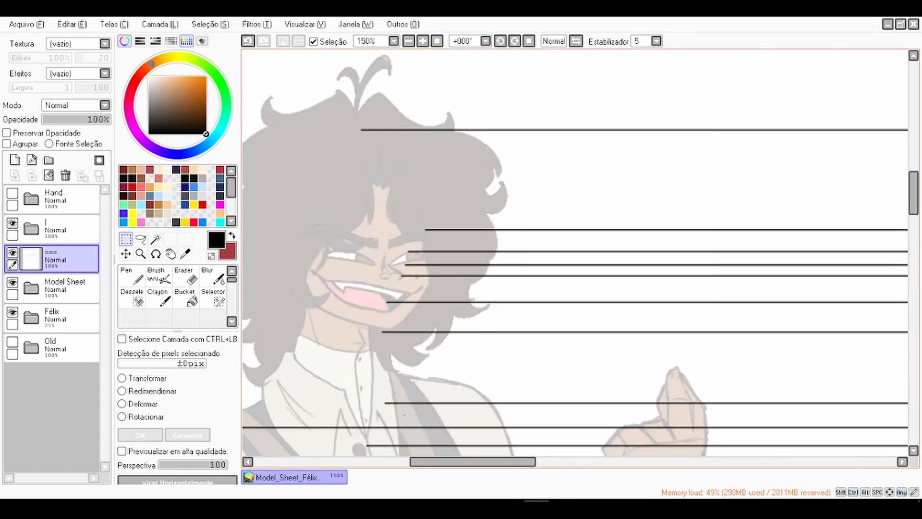
pyautogui.scroll(1, 426, 250)
pyautogui.press('space')
pyautogui.moveTo(426, 249); pyautogui.dragTo(637, 248)
pyautogui.scroll(1, 638, 249)
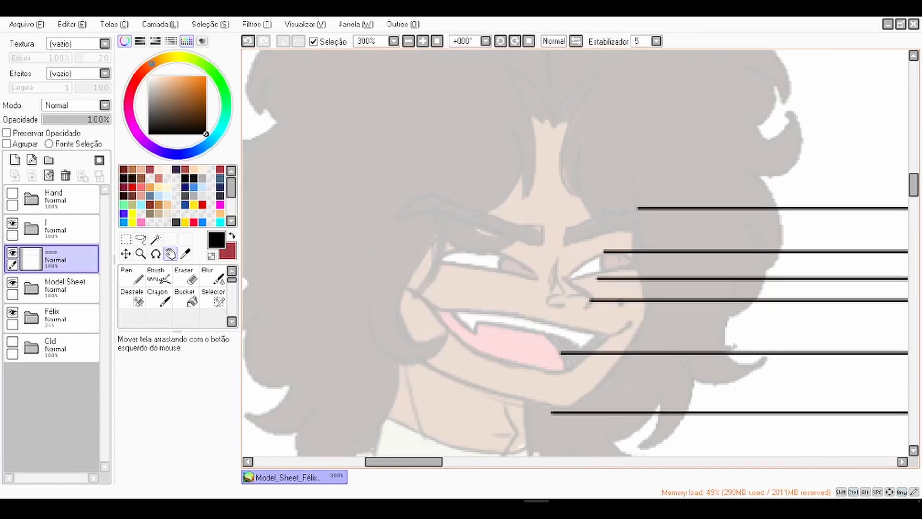
pyautogui.press('n')
pyautogui.moveTo(401, 327)
pyautogui.mouseDown()
pyautogui.moveTo(411, 343)
pyautogui.moveTo(386, 284)
pyautogui.moveTo(344, 281)
pyautogui.moveTo(325, 246)
pyautogui.moveTo(336, 211)
pyautogui.moveTo(364, 205)
pyautogui.moveTo(370, 219)
pyautogui.mouseUp()
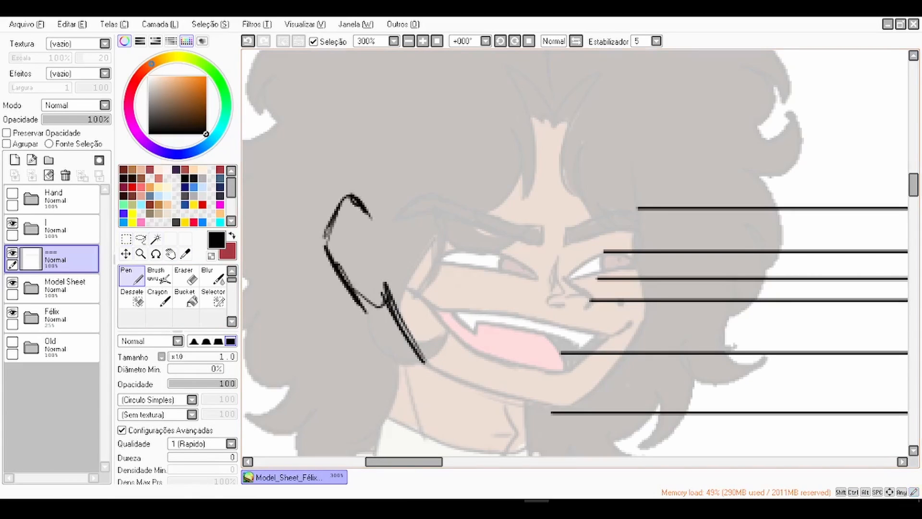
pyautogui.moveTo(653, 208); pyautogui.dragTo(315, 213)
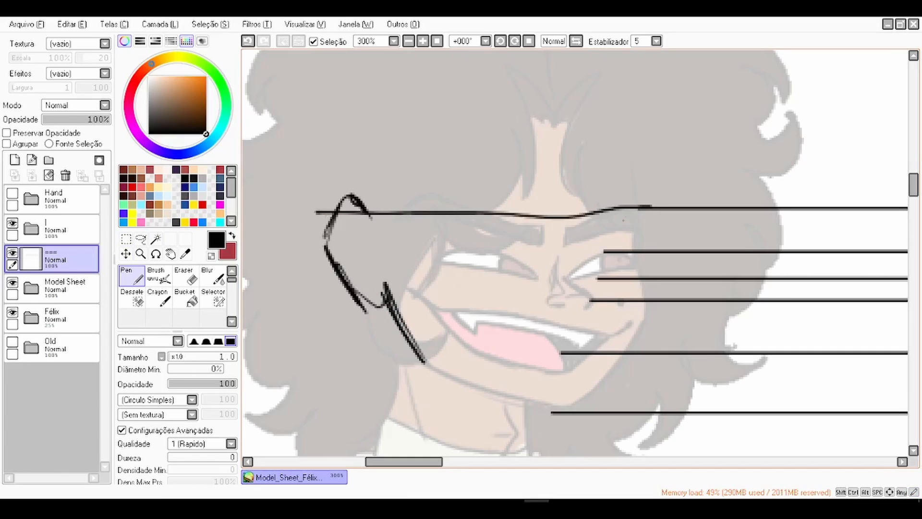
pyautogui.hotkey('ctrl', 'z')
pyautogui.moveTo(651, 208)
pyautogui.mouseDown()
pyautogui.moveTo(319, 192)
pyautogui.moveTo(369, 189)
pyautogui.mouseUp()
pyautogui.hotkey('ctrl', 'z')
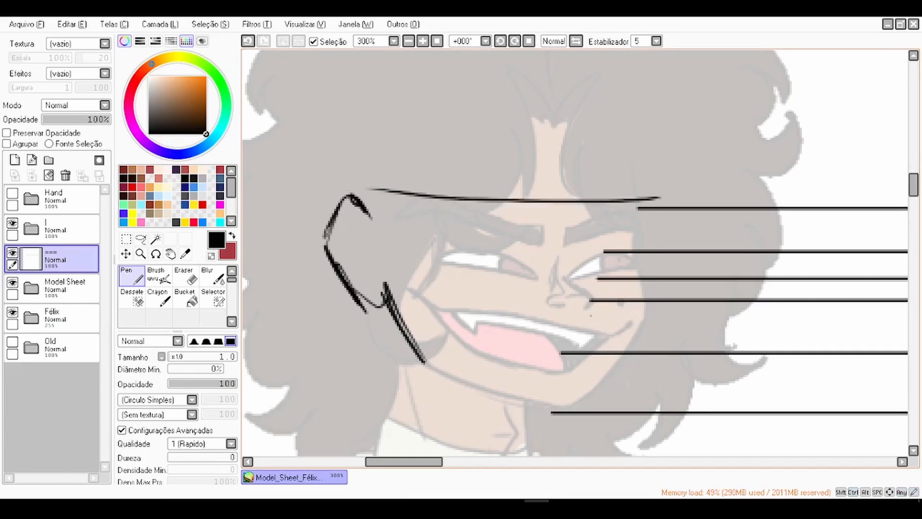
pyautogui.moveTo(556, 308)
pyautogui.mouseDown()
pyautogui.moveTo(392, 308)
pyautogui.moveTo(402, 317)
pyautogui.moveTo(604, 309)
pyautogui.mouseUp()
pyautogui.hotkey('ctrl', 'z')
pyautogui.hotkey('ctrl', 'z')
pyautogui.hotkey('ctrl', 'z')
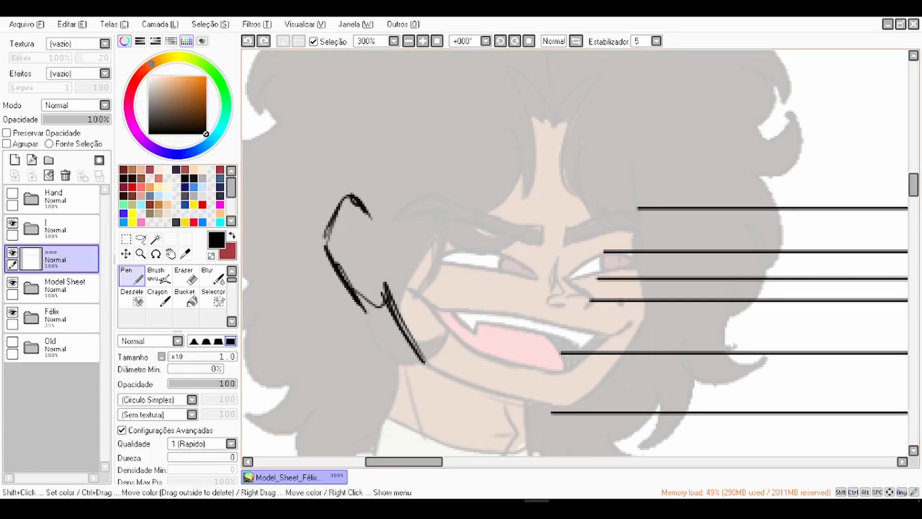
# Step: Add a blank layer above the horizontal guides layer and merge it down into that layer
pyautogui.click(15, 160)
pyautogui.hotkey('ctrl', '0')
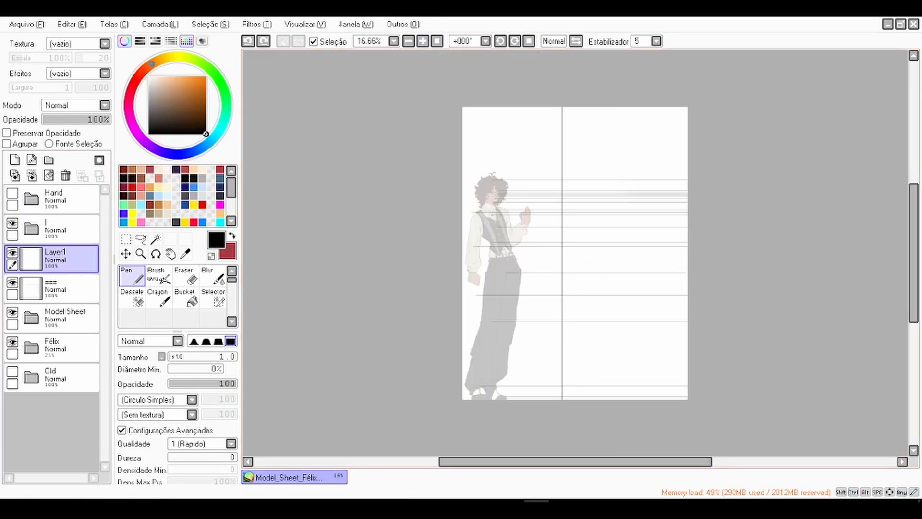
pyautogui.click(32, 176)
pyautogui.hotkey('ctrl', '+')
pyautogui.hotkey('ctrl', '+')
pyautogui.hotkey('ctrl', '+')
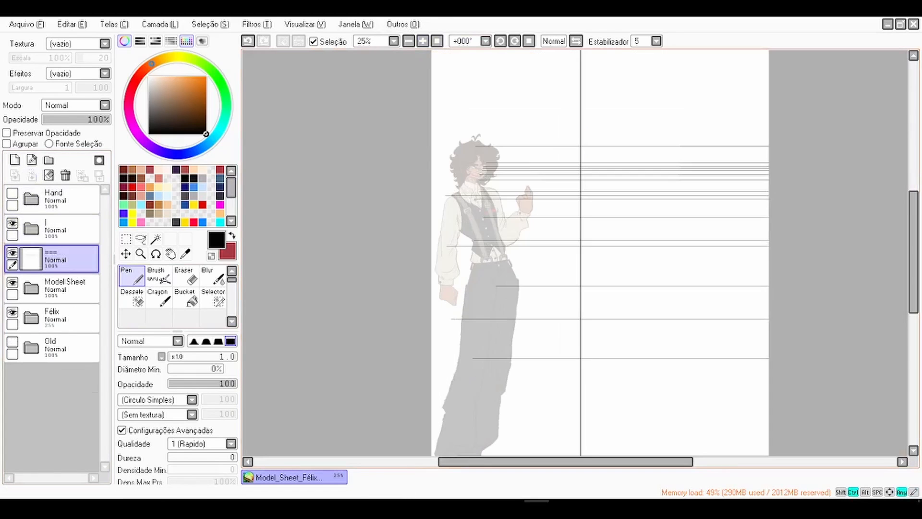
# Step: Rename the vertical line's folder to "|=" and move the horizontal guides layer "===" into it
pyautogui.moveTo(572, 254); pyautogui.dragTo(530, 266)
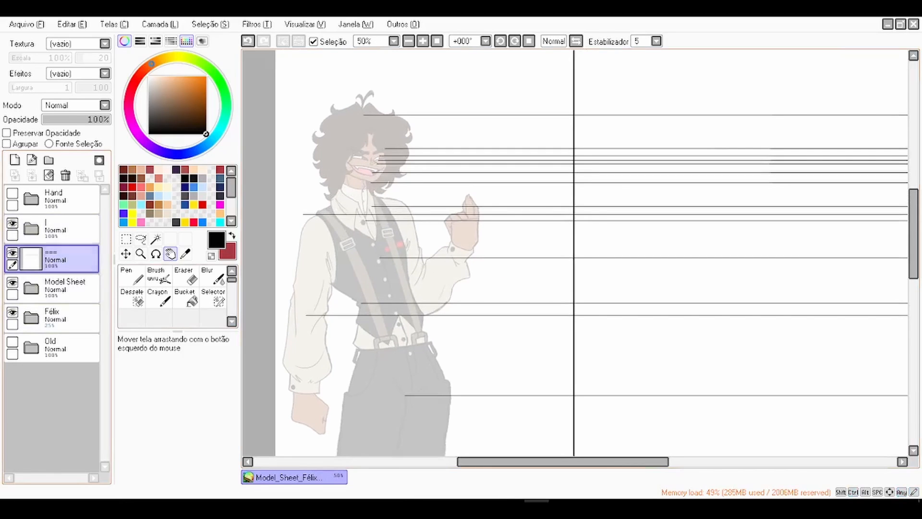
pyautogui.doubleClick(55, 228)
pyautogui.write('||')
pyautogui.press('Return')
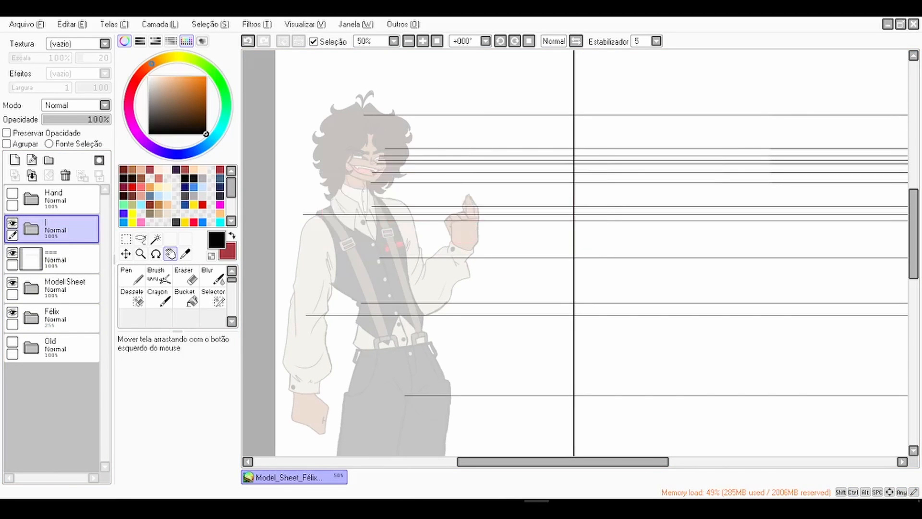
pyautogui.moveTo(56, 259); pyautogui.dragTo(55, 230)
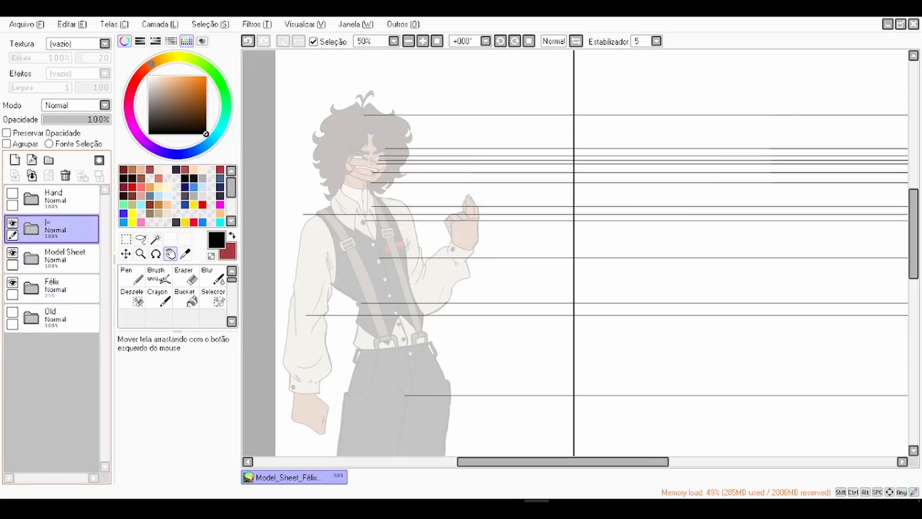
# Step: Activate the FrontBody layer inside the Model Sheet folder and set up the Pen with the red secondary colour
pyautogui.click(31, 259)
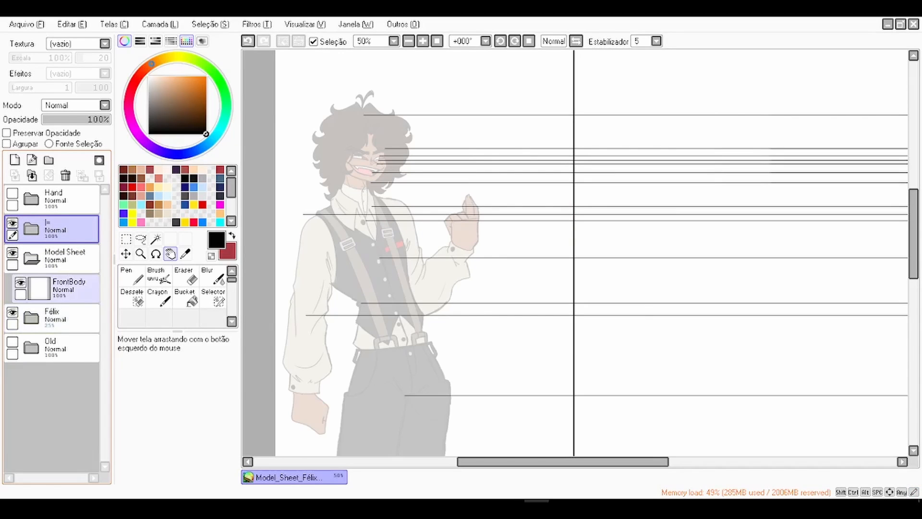
pyautogui.click(65, 289)
pyautogui.scroll(1, 609, 115)
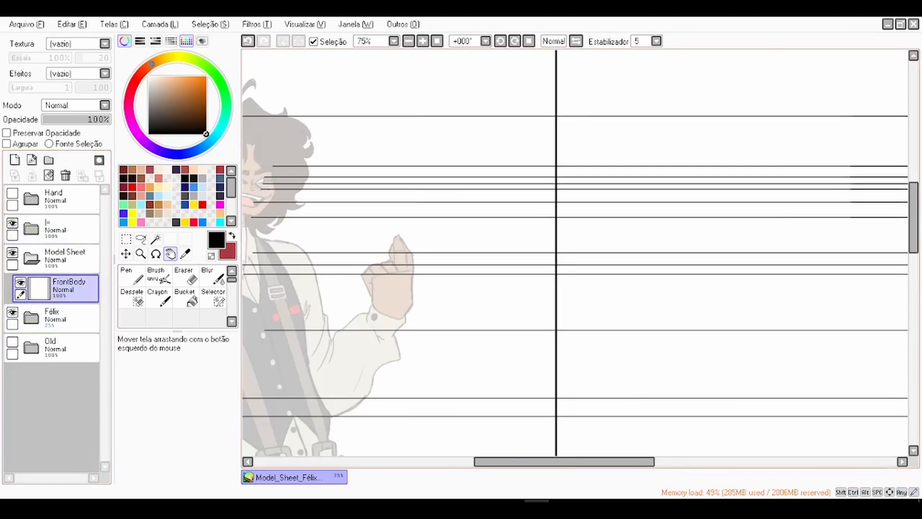
pyautogui.moveTo(609, 115); pyautogui.dragTo(572, 115)
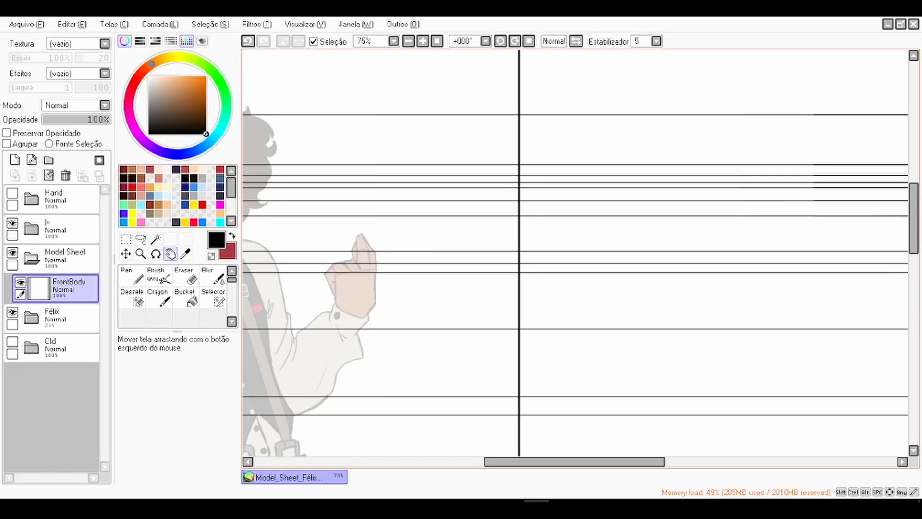
pyautogui.moveTo(575, 253); pyautogui.dragTo(591, 258)
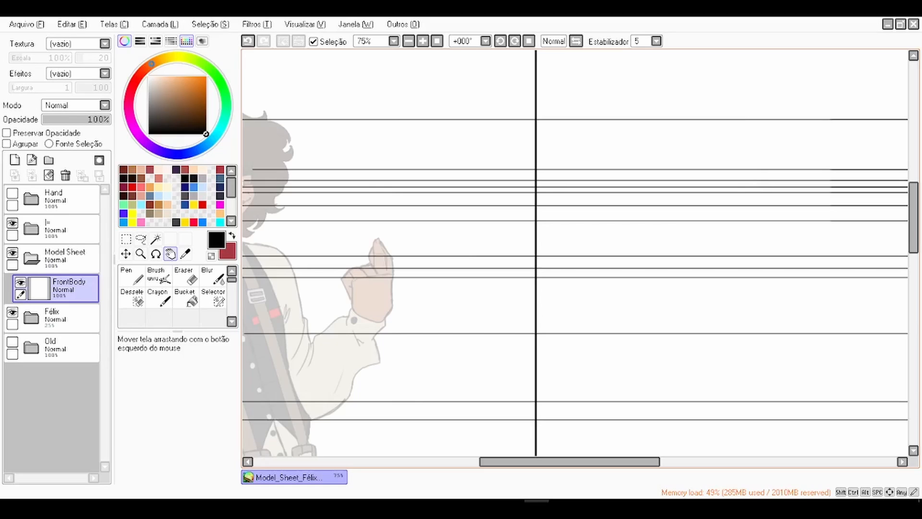
pyautogui.moveTo(574, 253); pyautogui.dragTo(568, 249)
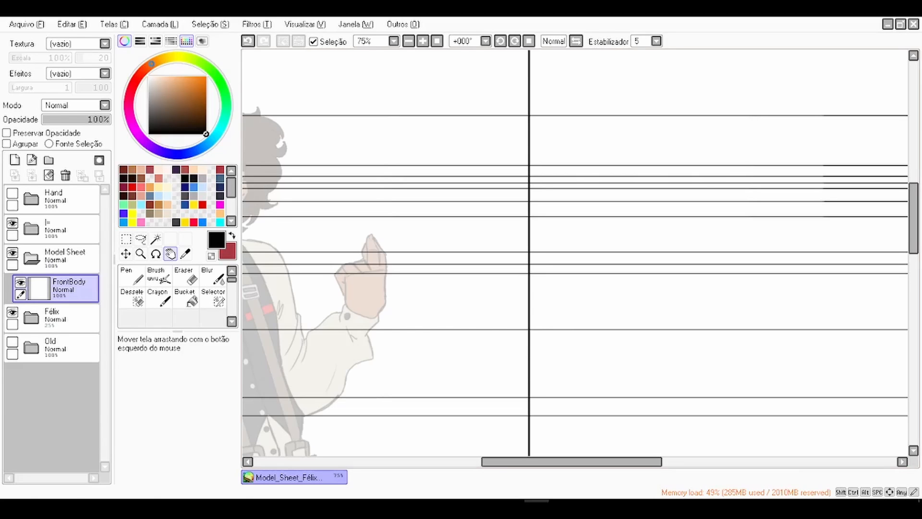
pyautogui.scroll(-2, 368, 233)
pyautogui.click(132, 276)
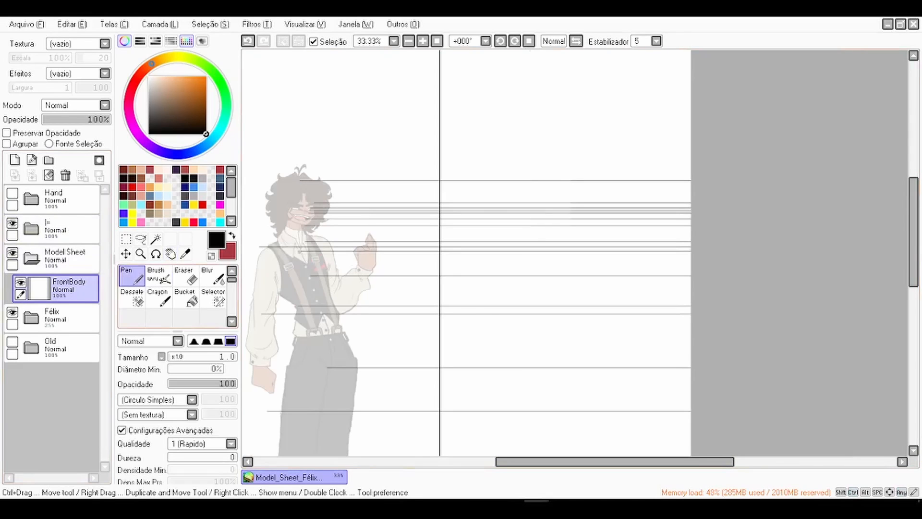
pyautogui.click(232, 235)
# Step: Hide the Colour layer in the Félix folder so only the line art remains, then collapse and select the folder
pyautogui.click(31, 317)
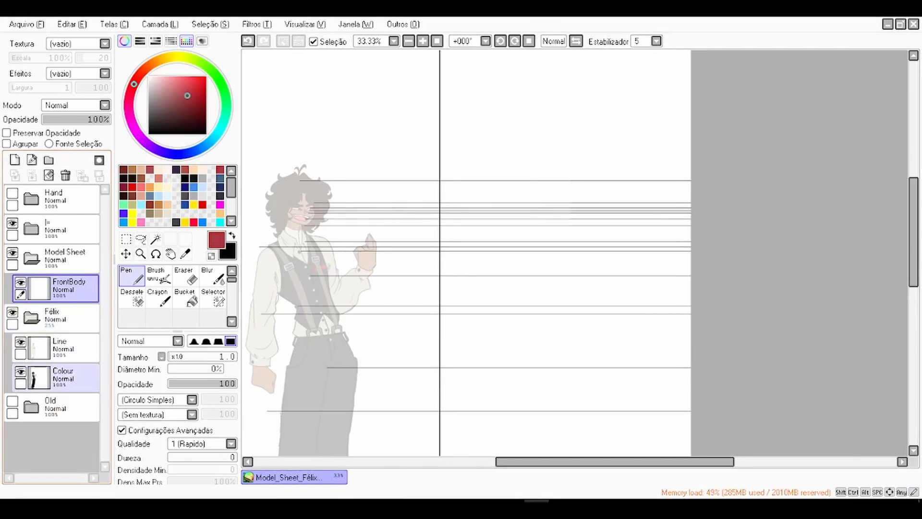
pyautogui.click(20, 372)
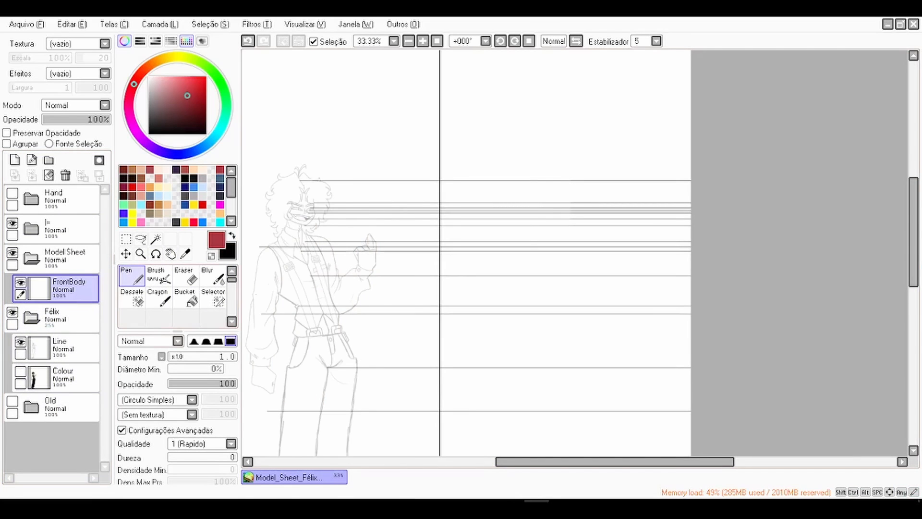
pyautogui.scroll(2, 266, 243)
pyautogui.press('h')
pyautogui.moveTo(315, 139); pyautogui.dragTo(348, 191)
pyautogui.scroll(1, 348, 191)
pyautogui.moveTo(364, 156); pyautogui.dragTo(366, 151)
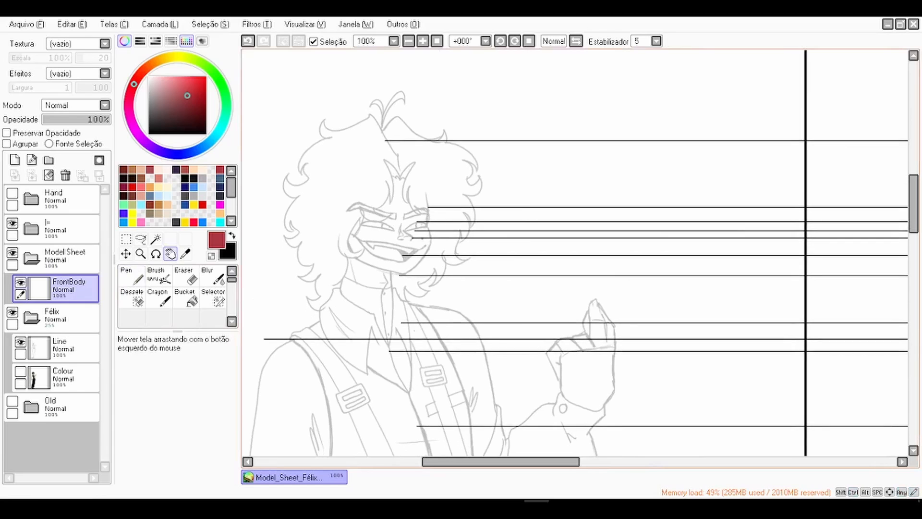
pyautogui.scroll(1, 366, 151)
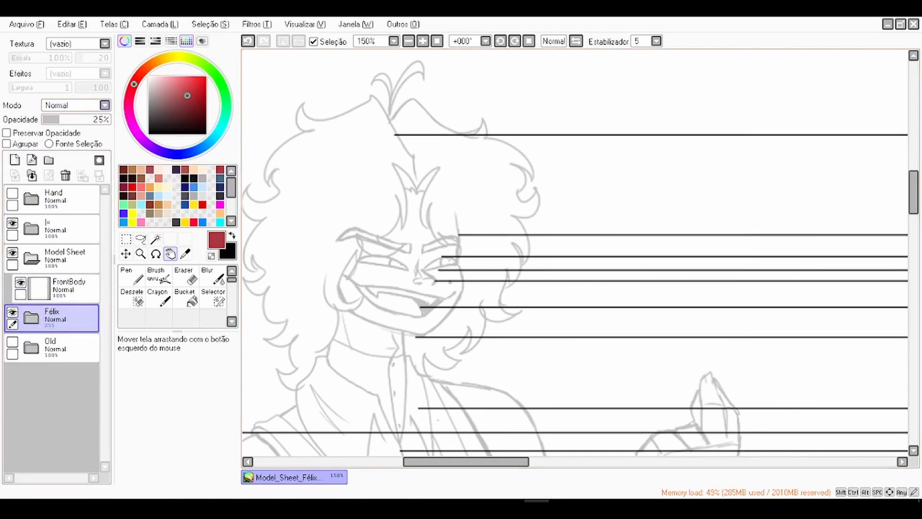
# Step: Lower the Félix folder's opacity to 7%
pyautogui.moveTo(55, 120); pyautogui.dragTo(50, 119)
pyautogui.hotkey('ctrl', '-')
pyautogui.hotkey('ctrl', '-')
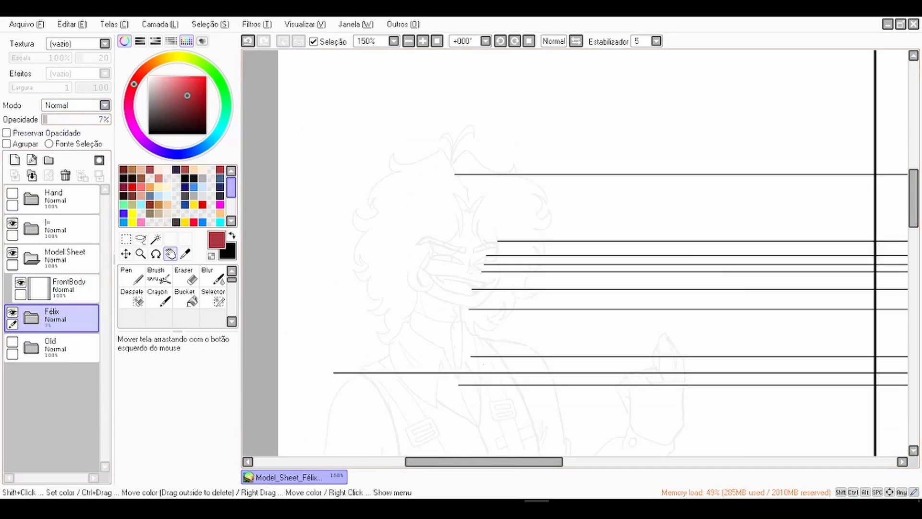
pyautogui.moveTo(577, 259); pyautogui.dragTo(434, 199)
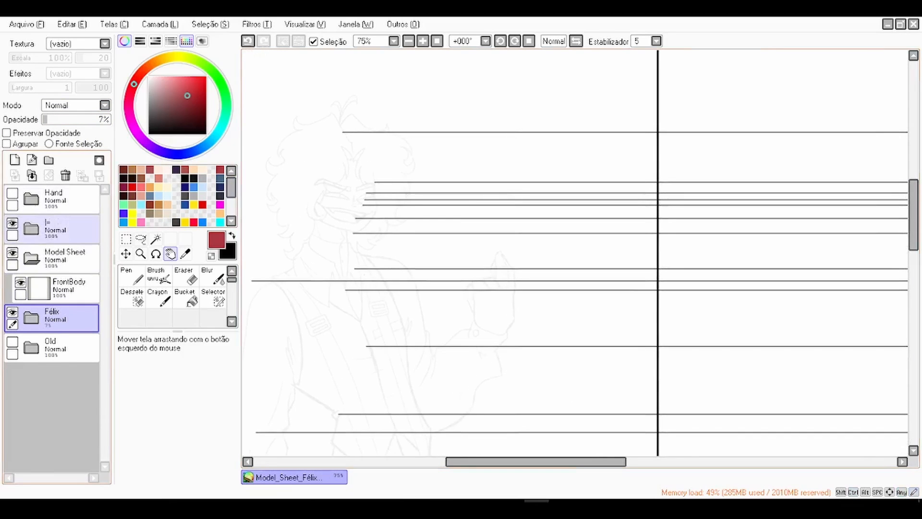
# Step: Move the vertical line on the "|" layer of the "|=" folder leftwards, close to the faded Félix artwork
pyautogui.click(31, 259)
pyautogui.click(32, 228)
pyautogui.click(64, 288)
pyautogui.click(125, 253)
pyautogui.moveTo(657, 260); pyautogui.dragTo(426, 259)
pyautogui.hotkey('ctrl', '+')
pyautogui.hotkey('ctrl', '+')
pyautogui.hotkey('ctrl', '+')
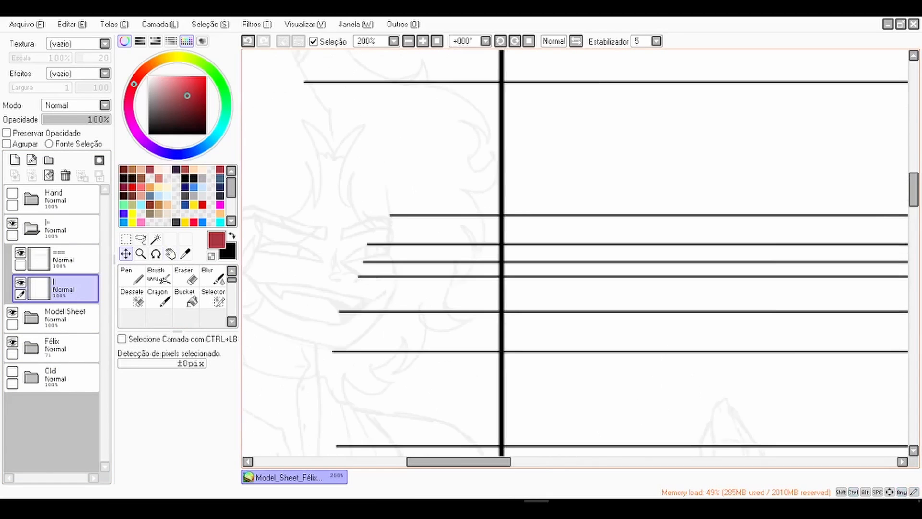
# Step: On the FrontBody layer, sketch a rough head circle in red Pen strokes around the vertical guide, starting at the top horizontal guide
pyautogui.click(31, 229)
pyautogui.click(31, 258)
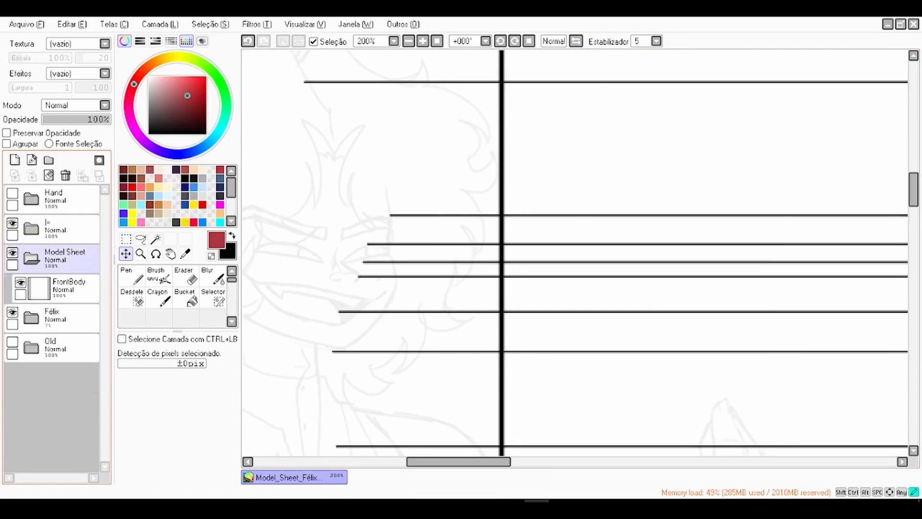
pyautogui.click(67, 289)
pyautogui.click(131, 276)
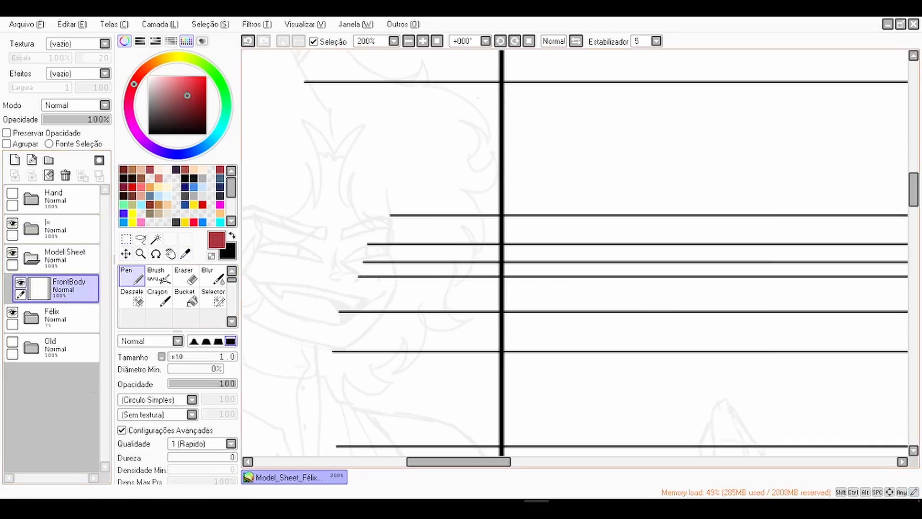
pyautogui.moveTo(462, 174)
pyautogui.mouseDown()
pyautogui.moveTo(428, 165)
pyautogui.moveTo(563, 101)
pyautogui.mouseUp()
pyautogui.hotkey('ctrl', 'z')
pyautogui.moveTo(445, 155)
pyautogui.mouseDown()
pyautogui.moveTo(455, 232)
pyautogui.moveTo(429, 167)
pyautogui.moveTo(572, 185)
pyautogui.mouseUp()
pyautogui.hotkey('ctrl', 'z')
pyautogui.moveTo(520, 99)
pyautogui.mouseDown()
pyautogui.moveTo(495, 244)
pyautogui.moveTo(509, 258)
pyautogui.moveTo(504, 248)
pyautogui.moveTo(571, 139)
pyautogui.moveTo(431, 204)
pyautogui.mouseUp()
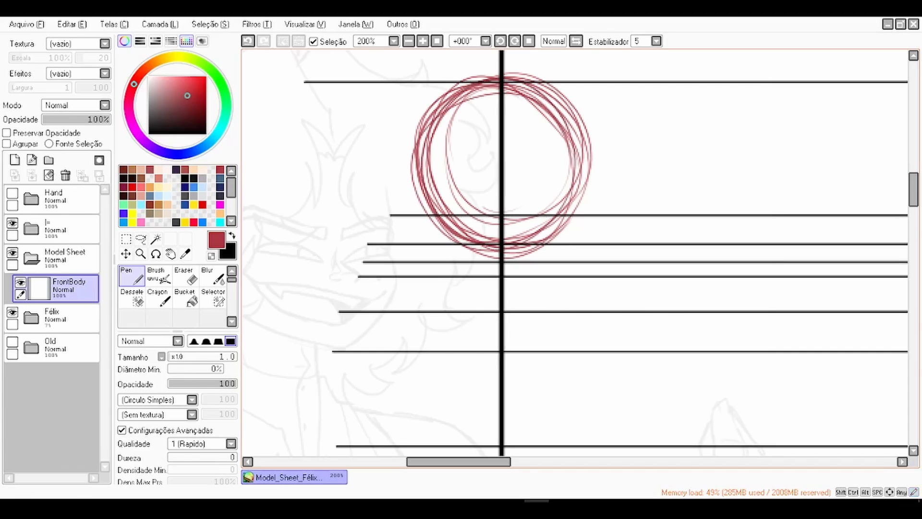
# Step: Enlarge the rough head circle with a transform and centre it on the vertical guide
pyautogui.hotkey('ctrl', 't')
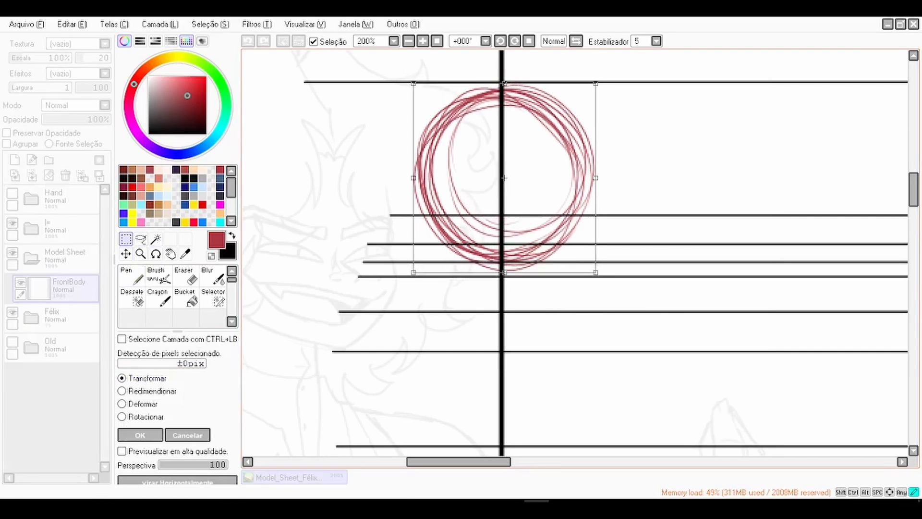
pyautogui.moveTo(596, 272); pyautogui.dragTo(621, 288)
pyautogui.moveTo(523, 192); pyautogui.dragTo(508, 193)
pyautogui.click(140, 435)
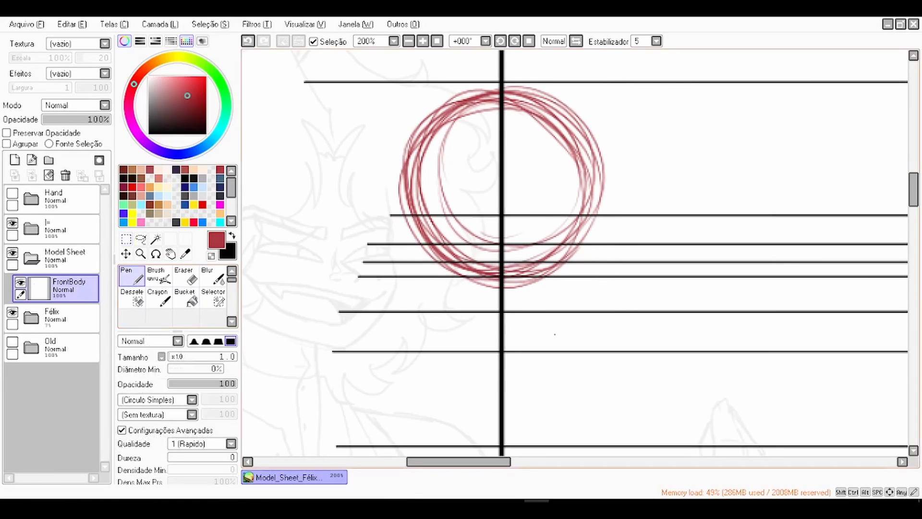
# Step: Sketch the head's right contour from the crown guide past the cheek to the chin guide at the vertical line
pyautogui.hotkey('ctrl', 'z')
pyautogui.moveTo(506, 352); pyautogui.dragTo(549, 342)
pyautogui.moveTo(523, 352); pyautogui.dragTo(556, 341)
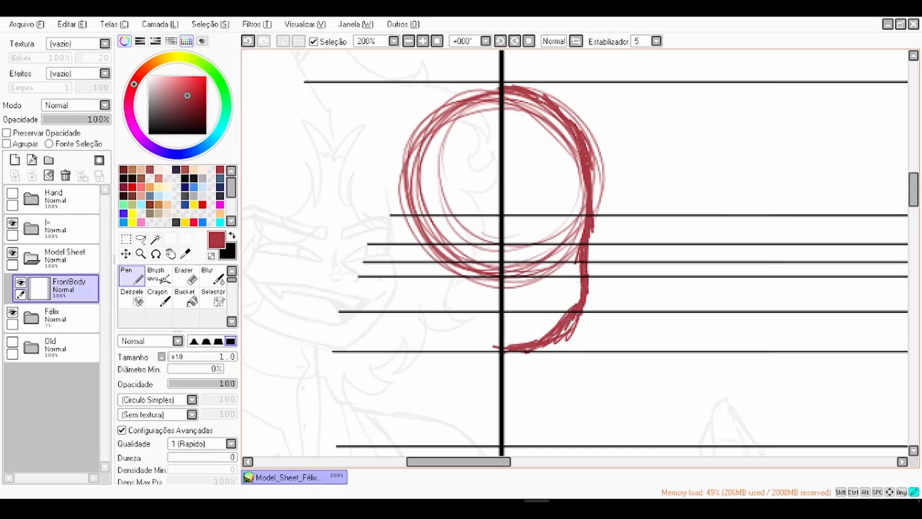
pyautogui.moveTo(576, 124); pyautogui.dragTo(598, 227)
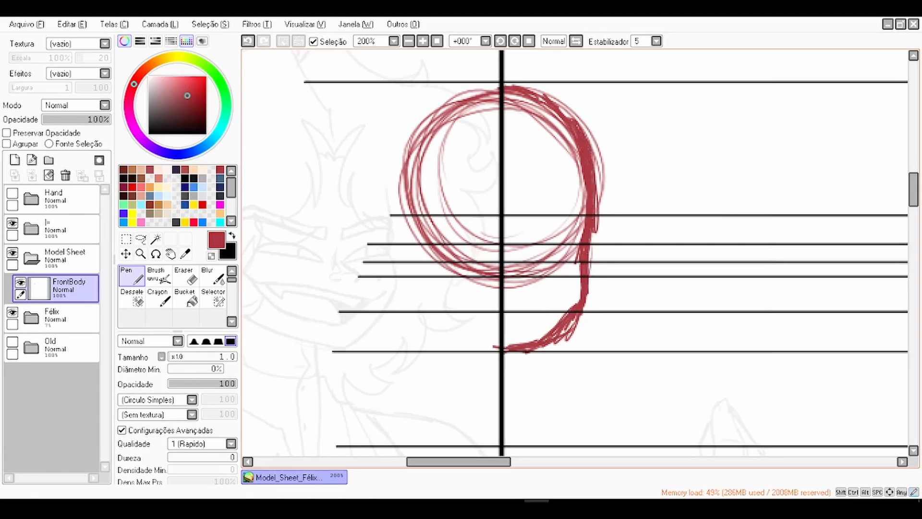
# Step: Stretch the head sketch vertically to meet the crown and chin guides, then reinforce the right cheek line
pyautogui.hotkey('ctrl', 't')
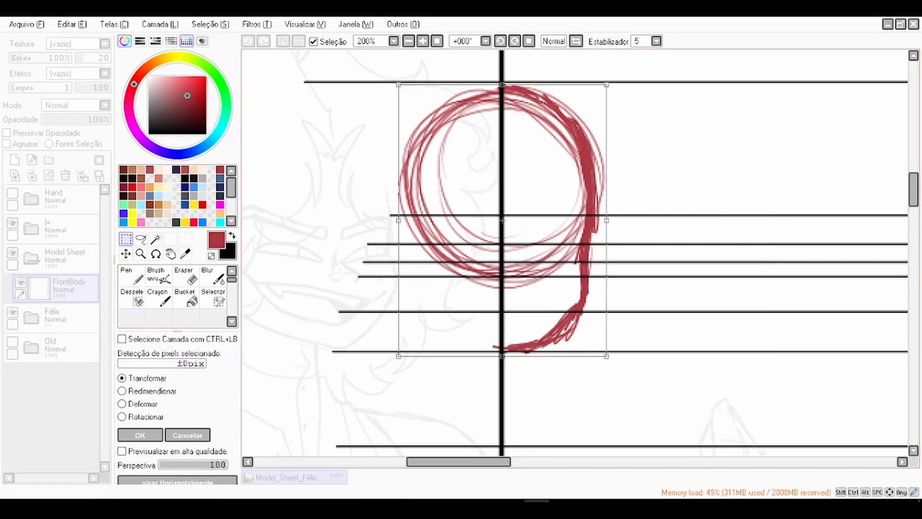
pyautogui.moveTo(502, 84); pyautogui.dragTo(502, 81)
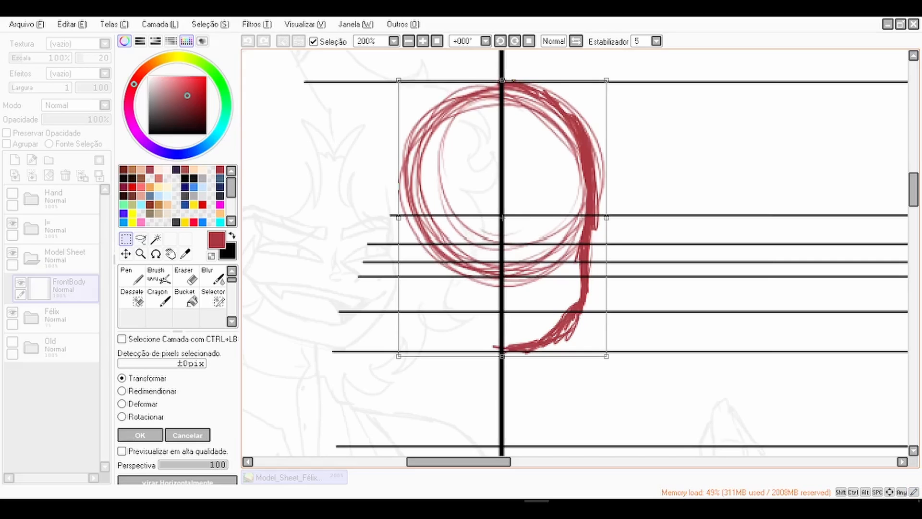
pyautogui.moveTo(502, 356); pyautogui.dragTo(502, 357)
pyautogui.click(139, 435)
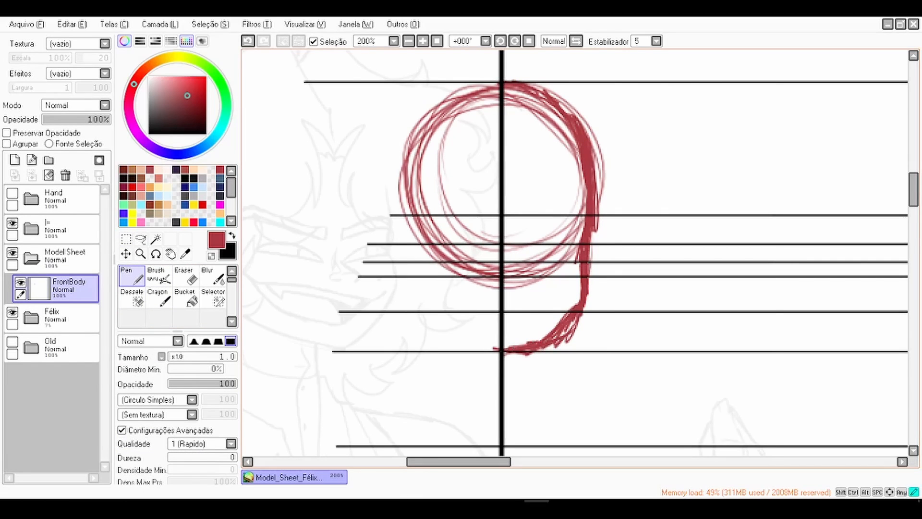
pyautogui.moveTo(593, 240); pyautogui.dragTo(585, 309)
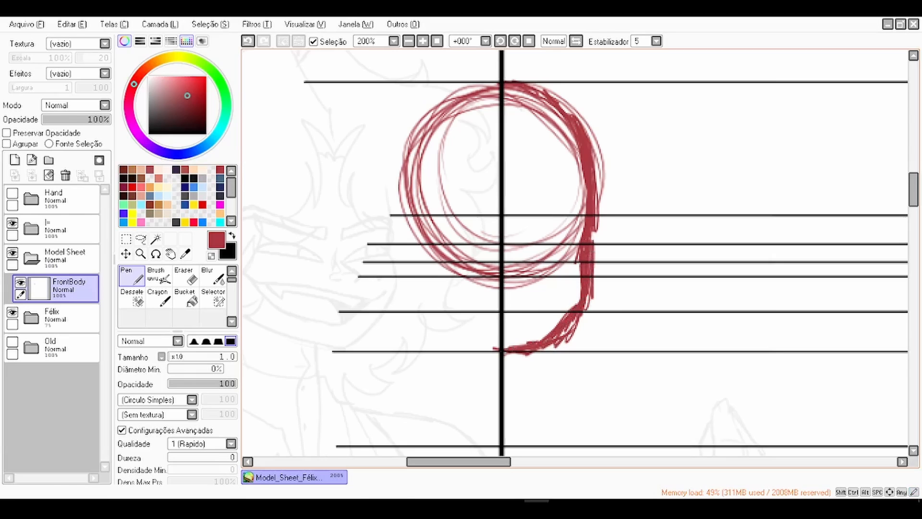
# Step: Lower the FrontBody layer's opacity to 16% and add a blank layer above it
pyautogui.moveTo(70, 119); pyautogui.dragTo(61, 120)
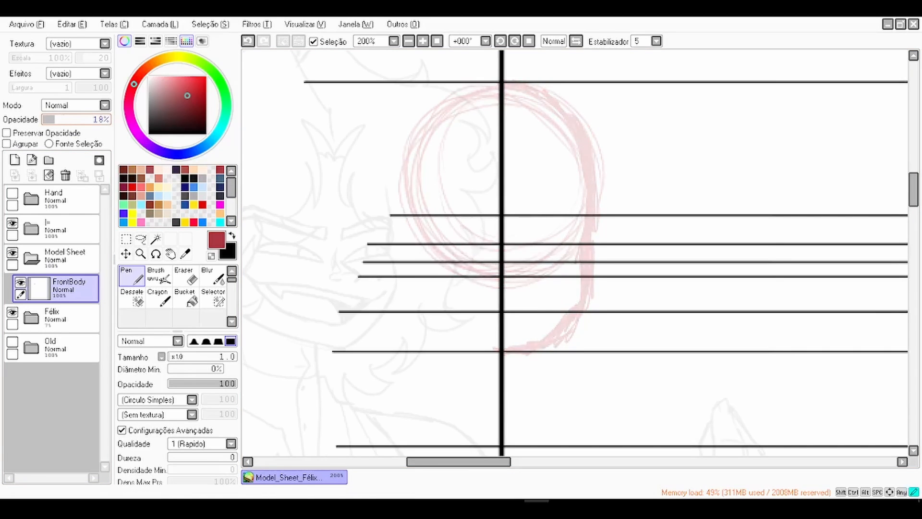
pyautogui.moveTo(52, 120); pyautogui.dragTo(53, 119)
pyautogui.click(15, 160)
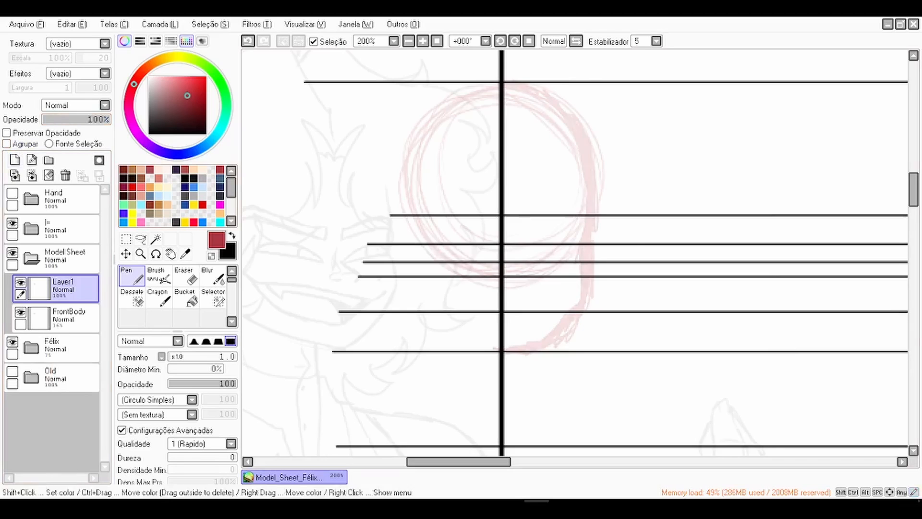
# Step: Move the "|=" guides folder below the Félix folder and redraw the head's right half on Layer1 from chin to crown
pyautogui.hotkey('ctrl', '+')
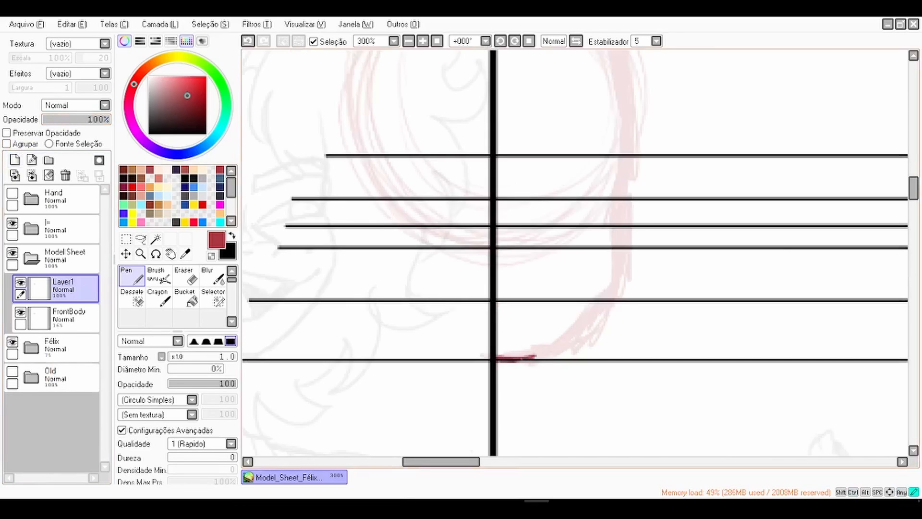
pyautogui.moveTo(62, 229); pyautogui.dragTo(62, 362)
pyautogui.moveTo(494, 357)
pyautogui.mouseDown()
pyautogui.moveTo(521, 359)
pyautogui.moveTo(585, 324)
pyautogui.mouseUp()
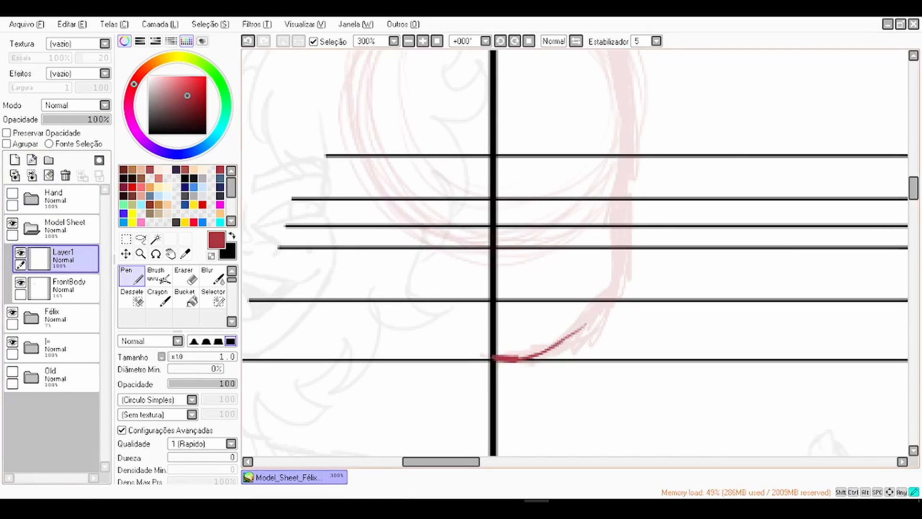
pyautogui.moveTo(535, 357)
pyautogui.mouseDown()
pyautogui.moveTo(586, 324)
pyautogui.moveTo(618, 280)
pyautogui.mouseUp()
pyautogui.moveTo(597, 310)
pyautogui.mouseDown()
pyautogui.moveTo(617, 280)
pyautogui.moveTo(626, 240)
pyautogui.moveTo(619, 192)
pyautogui.moveTo(597, 301)
pyautogui.moveTo(609, 206)
pyautogui.mouseUp()
pyautogui.moveTo(473, 65)
pyautogui.mouseDown()
pyautogui.moveTo(533, 84)
pyautogui.moveTo(579, 137)
pyautogui.moveTo(606, 208)
pyautogui.mouseUp()
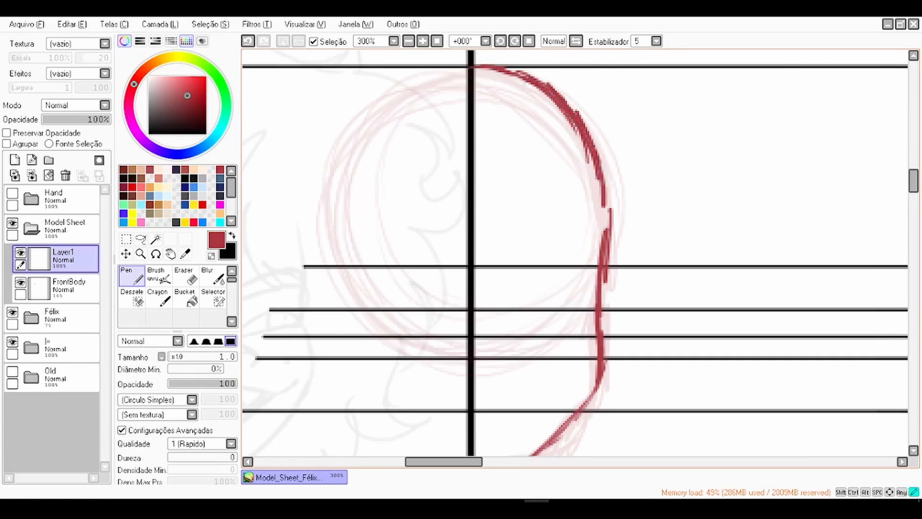
pyautogui.moveTo(587, 126); pyautogui.dragTo(599, 249)
pyautogui.moveTo(598, 147); pyautogui.dragTo(606, 237)
pyautogui.scroll(-1, 515, 165)
# Step: Frame the face and neck of the Model_Sheet_Ash reference beside the Félix sheet, then return to the Félix sheet
pyautogui.click(170, 254)
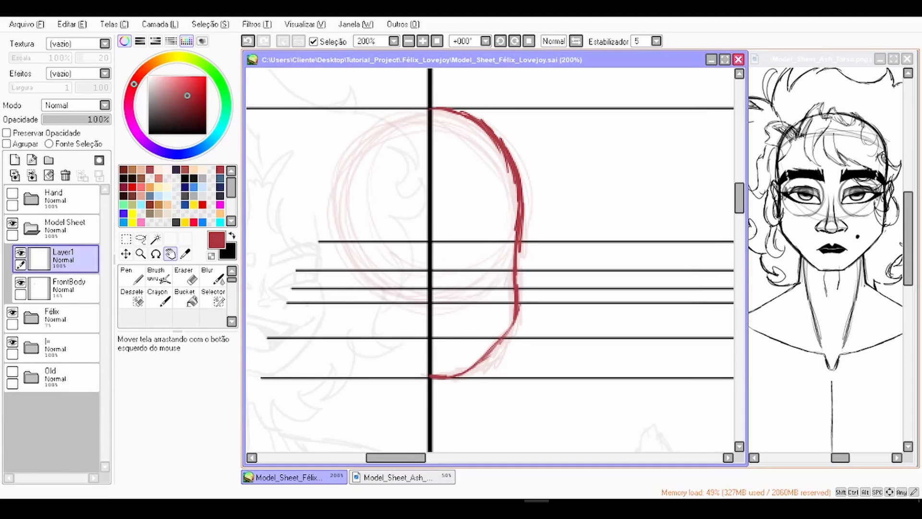
pyautogui.click(831, 259)
pyautogui.scroll(1, 831, 259)
pyautogui.scroll(-1, 840, 264)
pyautogui.moveTo(831, 259); pyautogui.dragTo(835, 260)
pyautogui.click(596, 259)
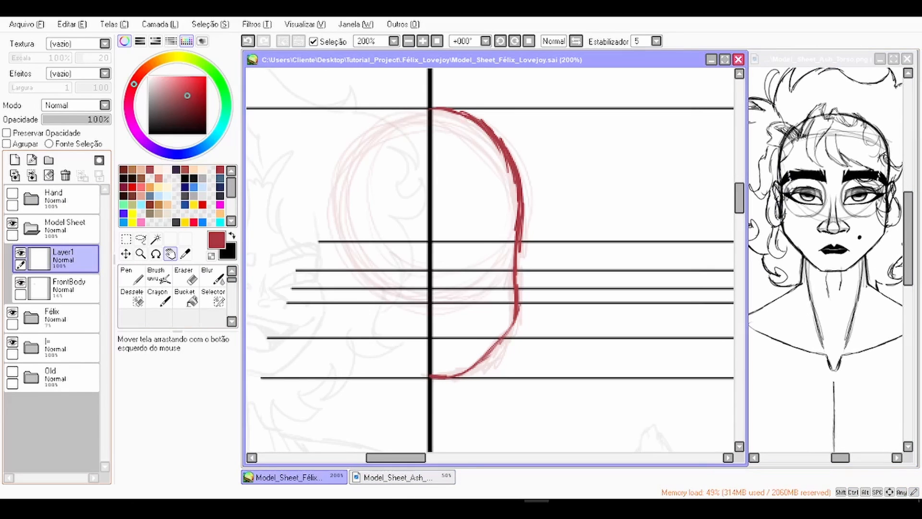
# Step: Set the FrontBody layer's opacity to 33% and merge the redrawn outline on Layer1 down into it
pyautogui.click(21, 252)
pyautogui.click(20, 253)
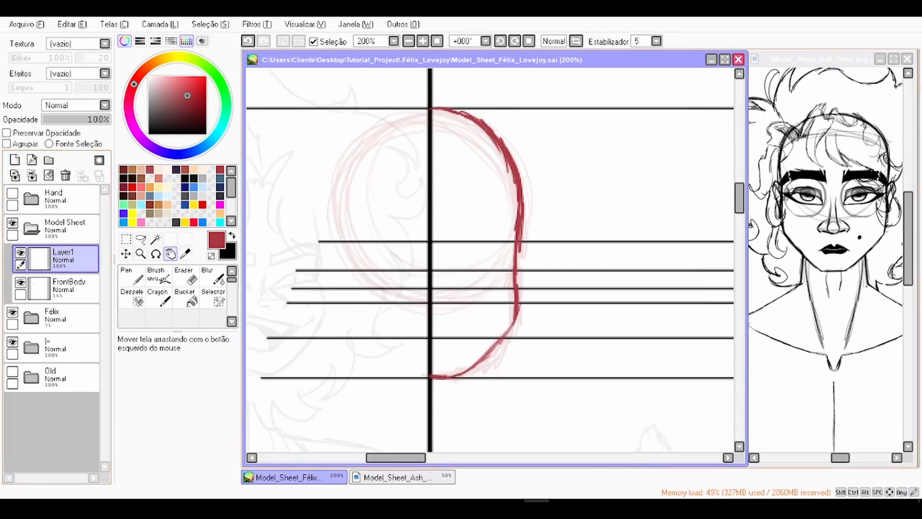
pyautogui.click(20, 253)
pyautogui.click(20, 253)
pyautogui.click(68, 289)
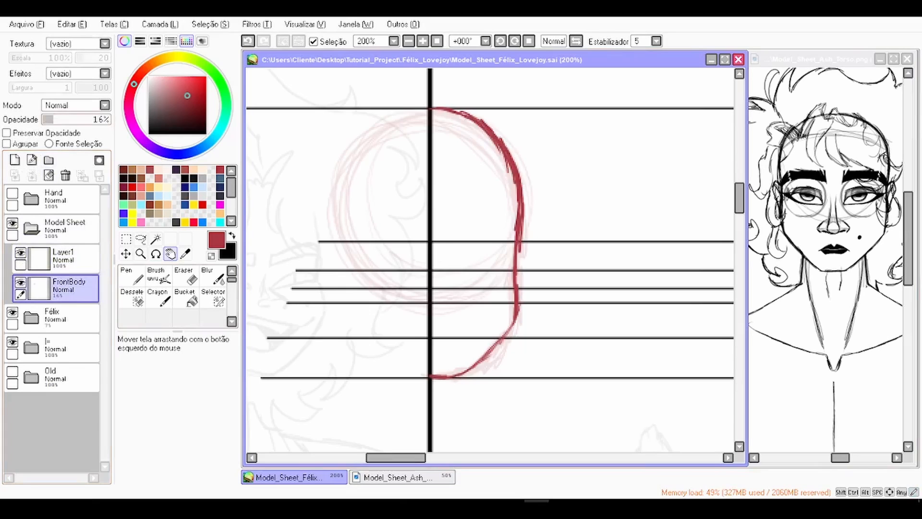
pyautogui.moveTo(51, 119); pyautogui.dragTo(68, 119)
pyautogui.click(67, 259)
pyautogui.click(32, 175)
# Step: Add a blank layer above FrontBody and trace a straighter right jaw from the chin up to the cheek with the Pen
pyautogui.click(14, 160)
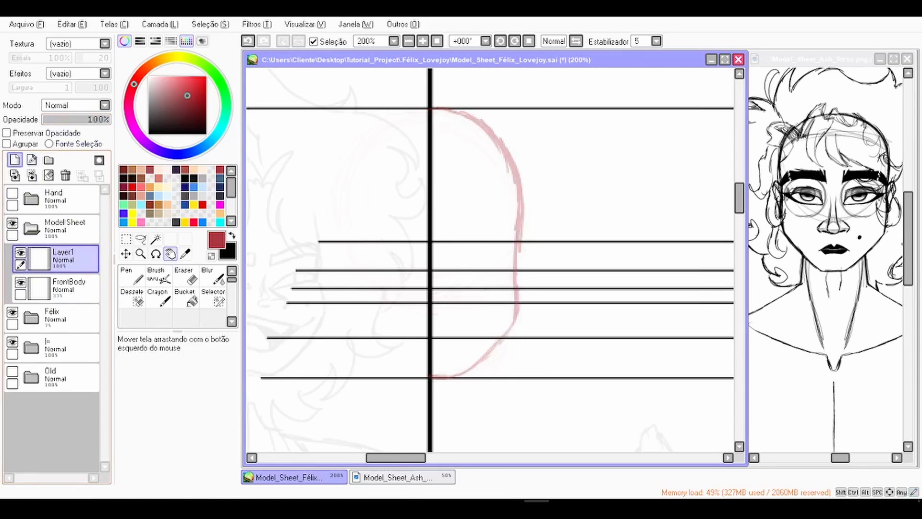
pyautogui.click(130, 276)
pyautogui.scroll(2, 437, 387)
pyautogui.scroll(1, 422, 386)
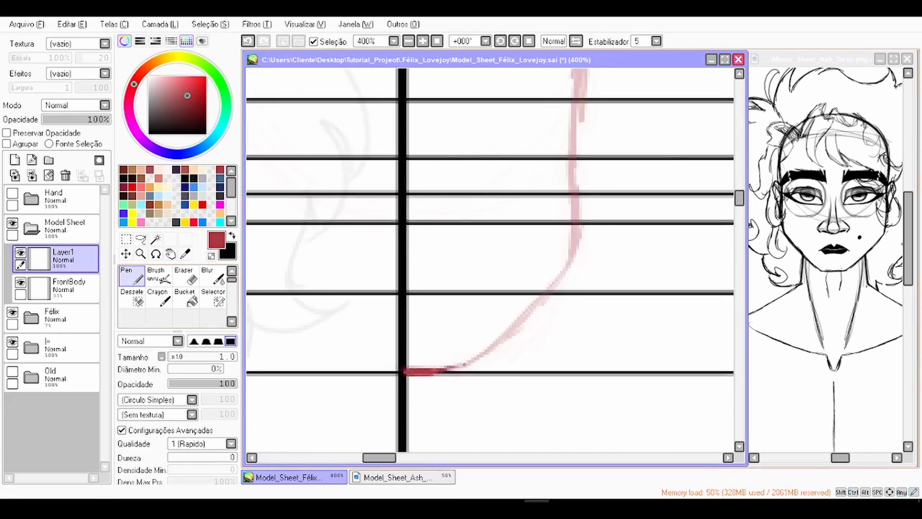
pyautogui.moveTo(464, 365)
pyautogui.mouseDown()
pyautogui.moveTo(570, 243)
pyautogui.moveTo(582, 194)
pyautogui.moveTo(534, 331)
pyautogui.mouseUp()
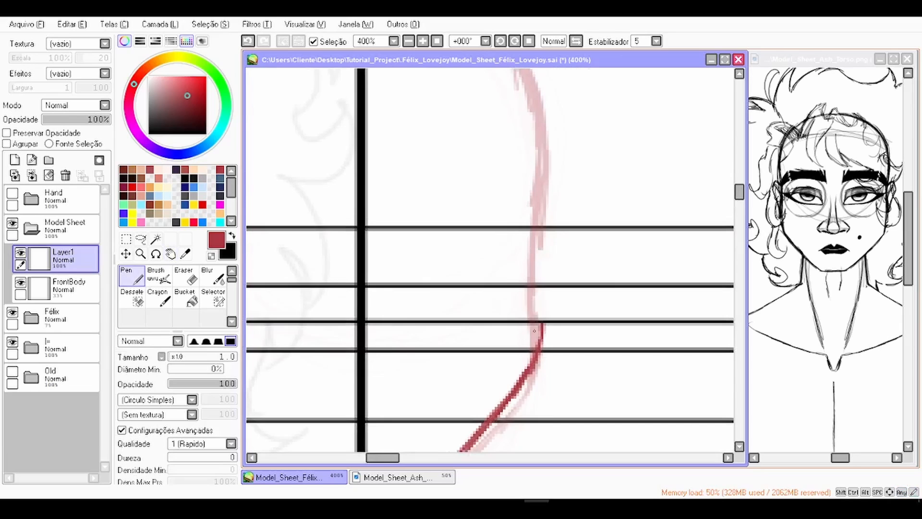
pyautogui.scroll(-2, 534, 330)
pyautogui.moveTo(387, 311); pyautogui.dragTo(416, 267)
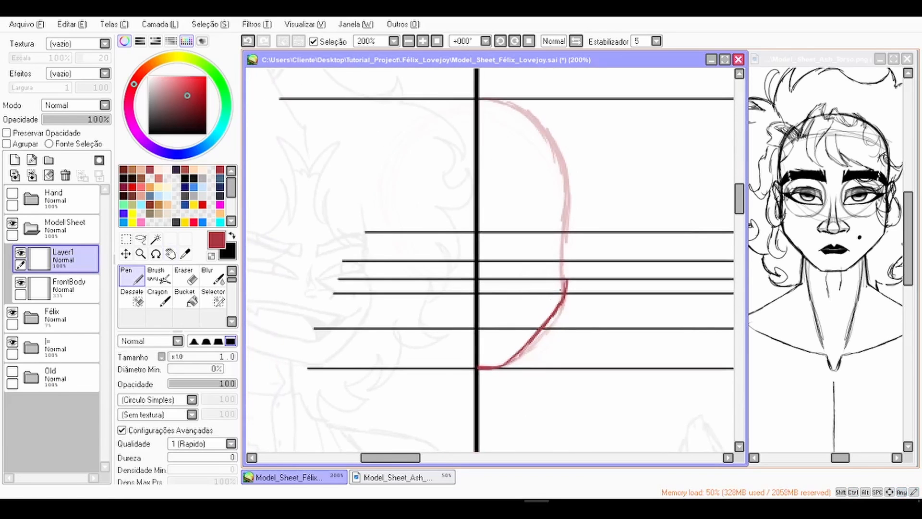
# Step: Trace the rest of the head's right side on Layer1, from the cheek past the temple to the crown
pyautogui.scroll(1, 561, 290)
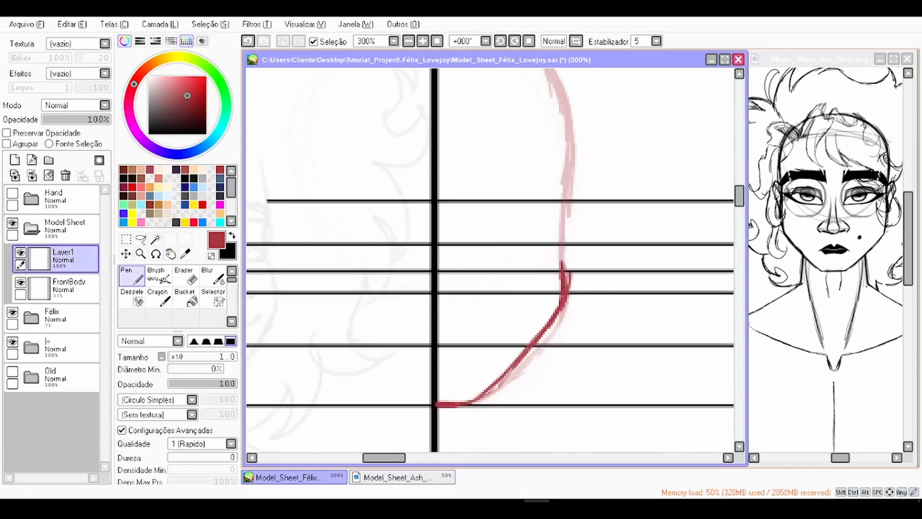
pyautogui.moveTo(572, 187); pyautogui.dragTo(573, 179)
pyautogui.moveTo(567, 182)
pyautogui.mouseDown()
pyautogui.moveTo(568, 307)
pyautogui.moveTo(567, 252)
pyautogui.mouseUp()
pyautogui.moveTo(566, 304); pyautogui.dragTo(563, 213)
pyautogui.moveTo(571, 265)
pyautogui.mouseDown()
pyautogui.moveTo(549, 175)
pyautogui.moveTo(508, 134)
pyautogui.moveTo(462, 123)
pyautogui.moveTo(544, 182)
pyautogui.mouseUp()
pyautogui.moveTo(519, 149); pyautogui.dragTo(565, 223)
pyautogui.moveTo(536, 153)
pyautogui.mouseDown()
pyautogui.moveTo(568, 247)
pyautogui.moveTo(543, 222)
pyautogui.moveTo(550, 169)
pyautogui.mouseUp()
pyautogui.hotkey('ctrl', '-')
pyautogui.hotkey('ctrl', '-')
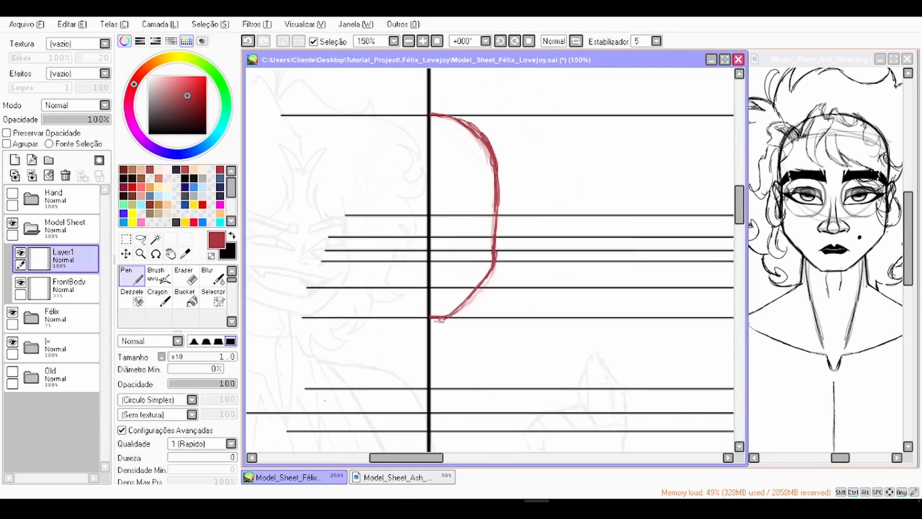
# Step: Lasso the finished right half of the head outline and paste a copy of it onto a new layer
pyautogui.click(141, 239)
pyautogui.moveTo(389, 198)
pyautogui.mouseDown()
pyautogui.moveTo(571, 153)
pyautogui.moveTo(358, 196)
pyautogui.mouseUp()
pyautogui.hotkey('ctrl', 'c')
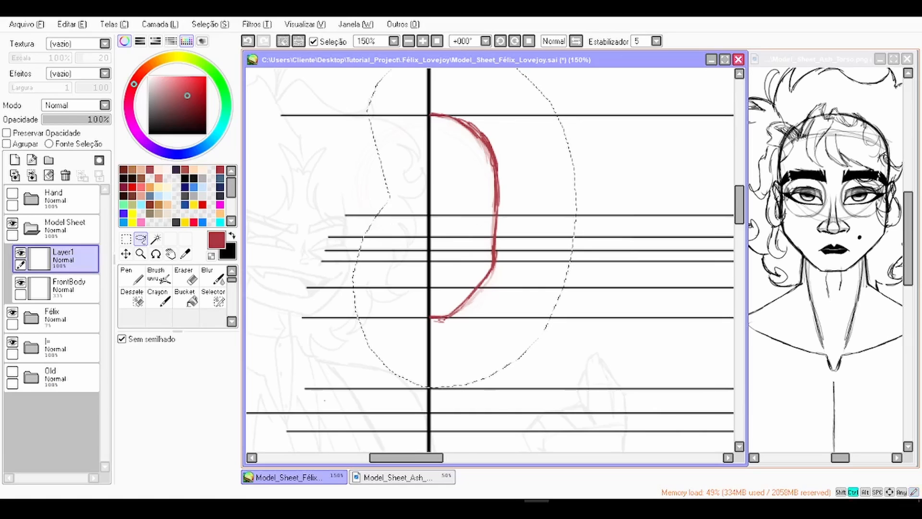
pyautogui.hotkey('ctrl', 'v')
# Step: Flip the copied half horizontally and move it left until it joins the original at the vertical guide
pyautogui.hotkey('ctrl', 't')
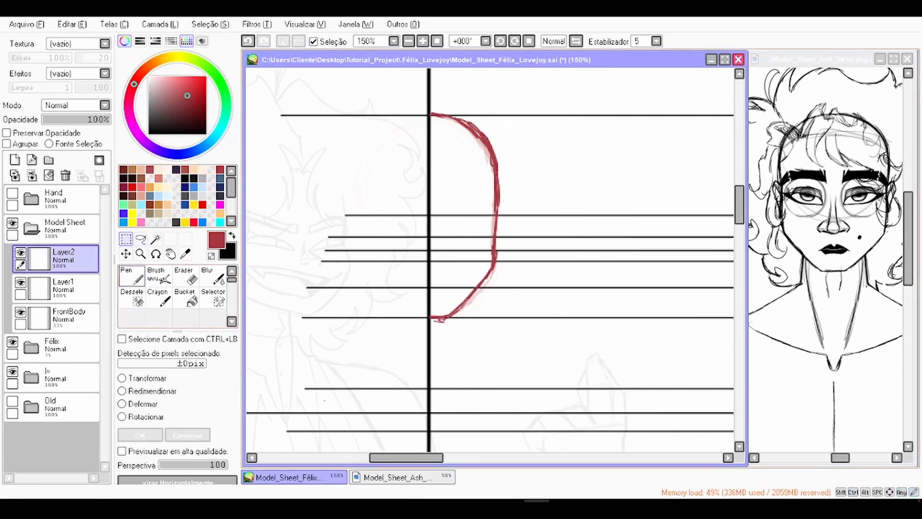
pyautogui.click(208, 480)
pyautogui.click(126, 254)
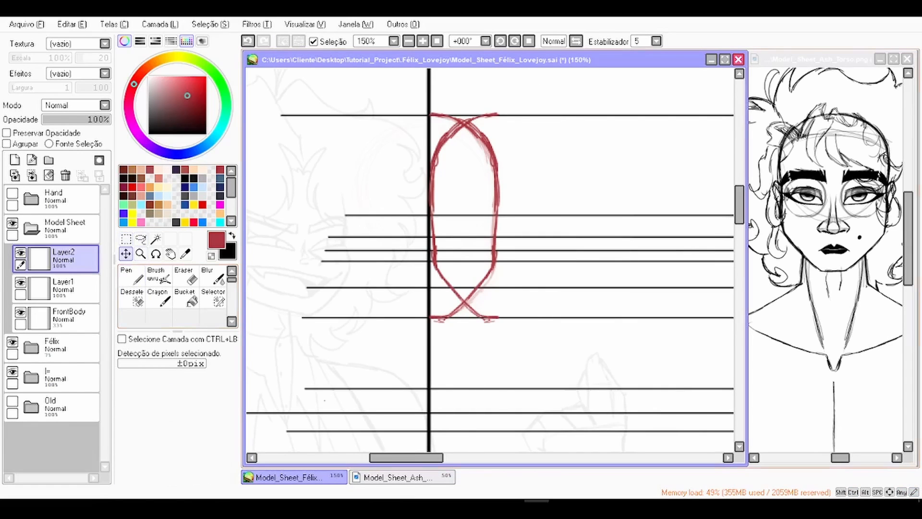
pyautogui.scroll(1, 466, 138)
pyautogui.moveTo(467, 138); pyautogui.dragTo(371, 138)
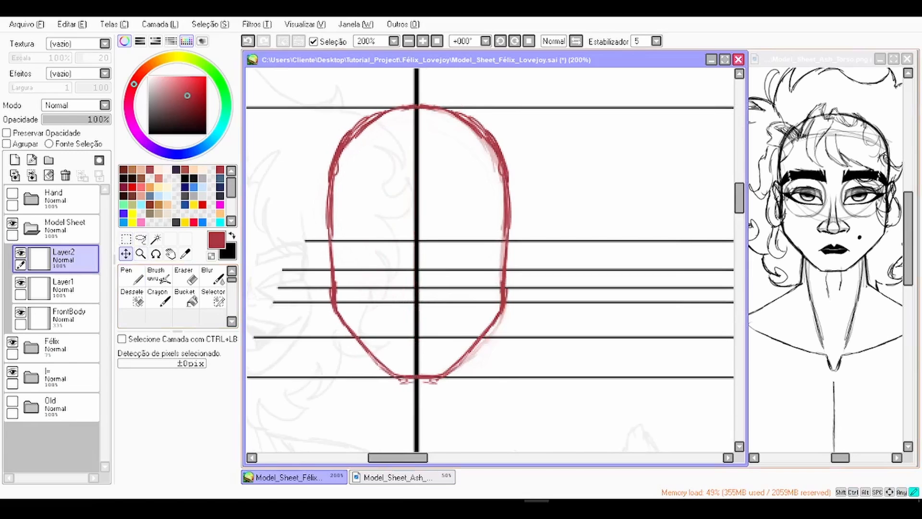
# Step: Merge the mirrored half into Layer1 and stretch the whole head outline slightly wider around the vertical guide
pyautogui.click(32, 176)
pyautogui.scroll(-1, 490, 259)
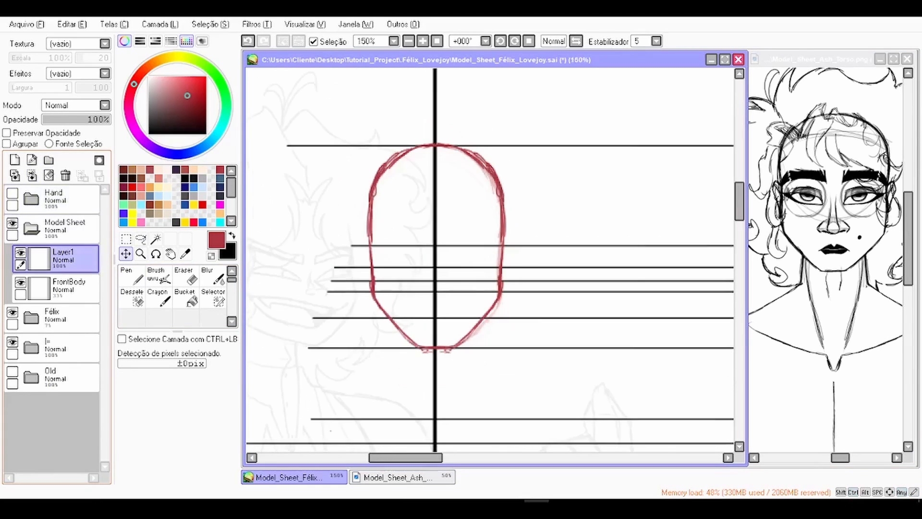
pyautogui.click(20, 252)
pyautogui.click(20, 253)
pyautogui.hotkey('ctrl', 't')
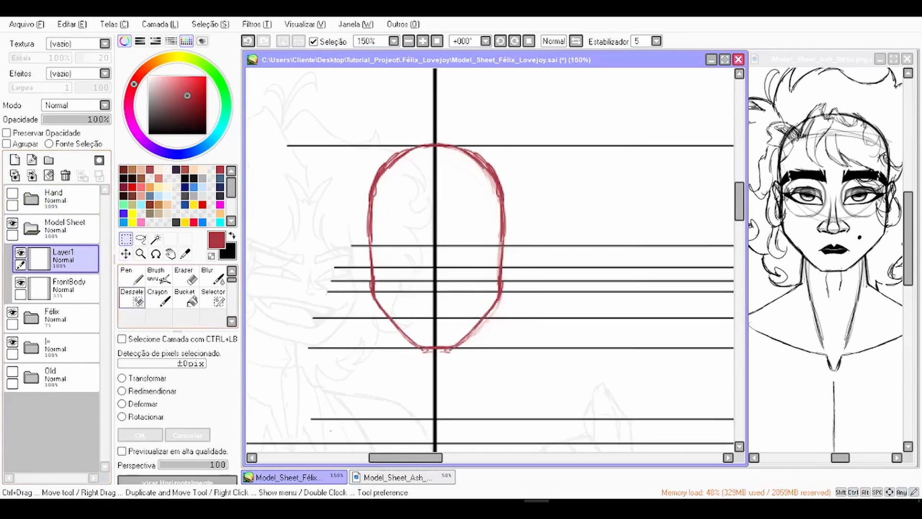
pyautogui.moveTo(367, 248); pyautogui.dragTo(353, 248)
pyautogui.moveTo(429, 248); pyautogui.dragTo(436, 248)
pyautogui.moveTo(436, 143); pyautogui.dragTo(435, 146)
pyautogui.moveTo(435, 250); pyautogui.dragTo(433, 248)
pyautogui.press('Return')
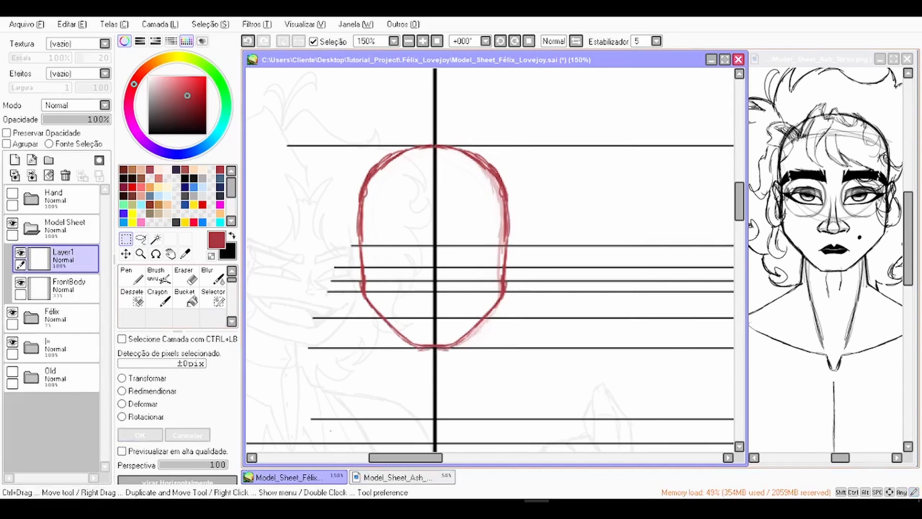
# Step: Retrace the right jaw line from the chin up toward the cheek with the Pen
pyautogui.scroll(1, 399, 172)
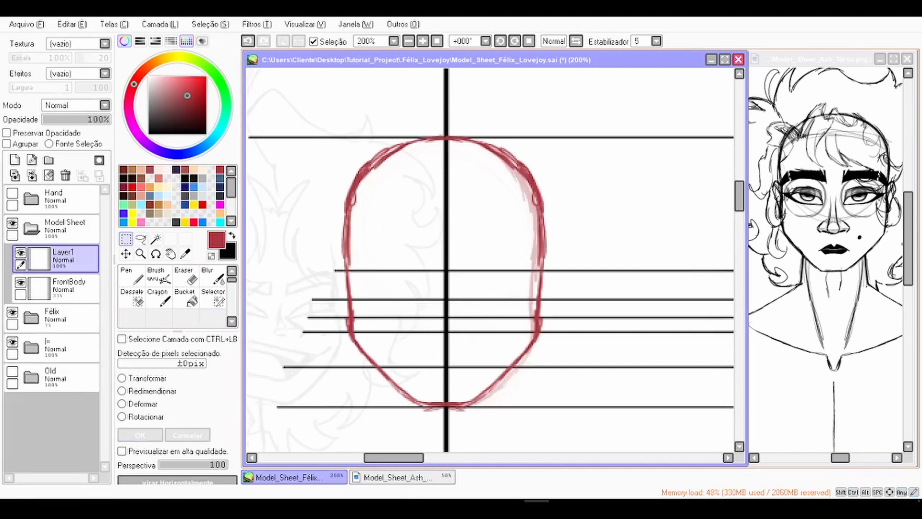
pyautogui.press('n')
pyautogui.scroll(2, 478, 396)
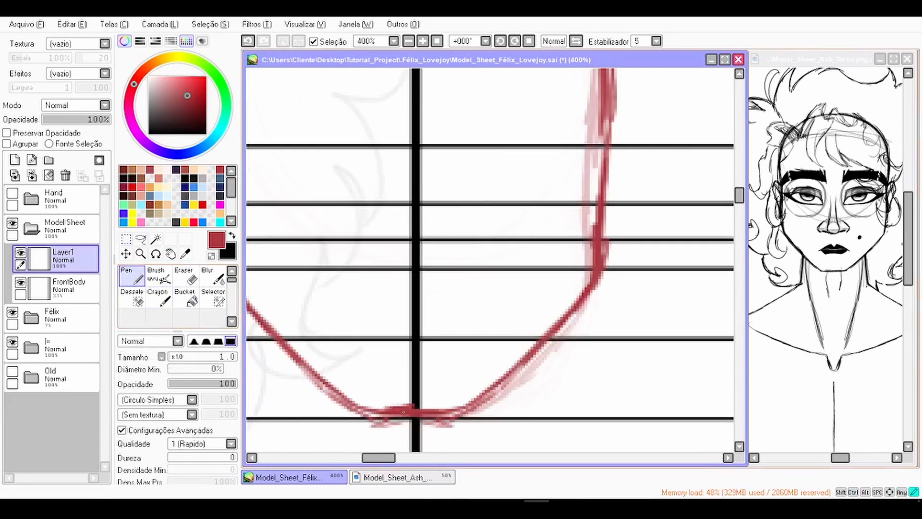
pyautogui.hotkey('ctrl', 'z')
pyautogui.moveTo(430, 413)
pyautogui.mouseDown()
pyautogui.moveTo(502, 388)
pyautogui.moveTo(579, 292)
pyautogui.mouseUp()
pyautogui.scroll(-1, 601, 232)
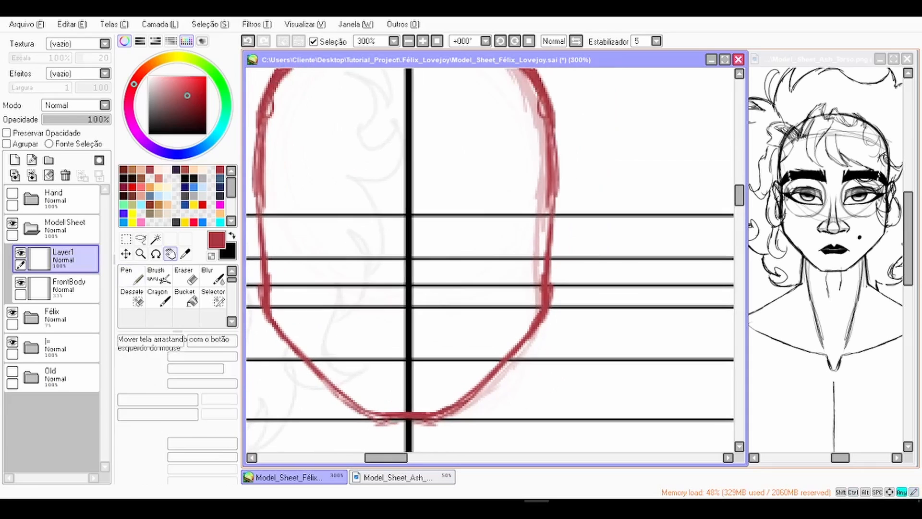
# Step: Erase the rough right cheek line above the jaw corner and redraw it as a cleaner Pen stroke
pyautogui.click(191, 277)
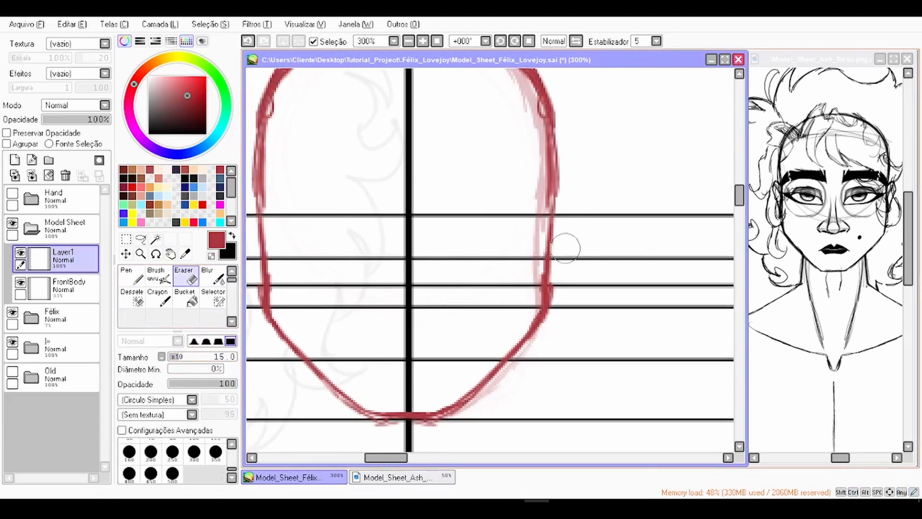
pyautogui.moveTo(564, 247)
pyautogui.mouseDown()
pyautogui.moveTo(565, 291)
pyautogui.moveTo(564, 218)
pyautogui.moveTo(559, 303)
pyautogui.mouseUp()
pyautogui.click(132, 277)
pyautogui.scroll(1, 525, 226)
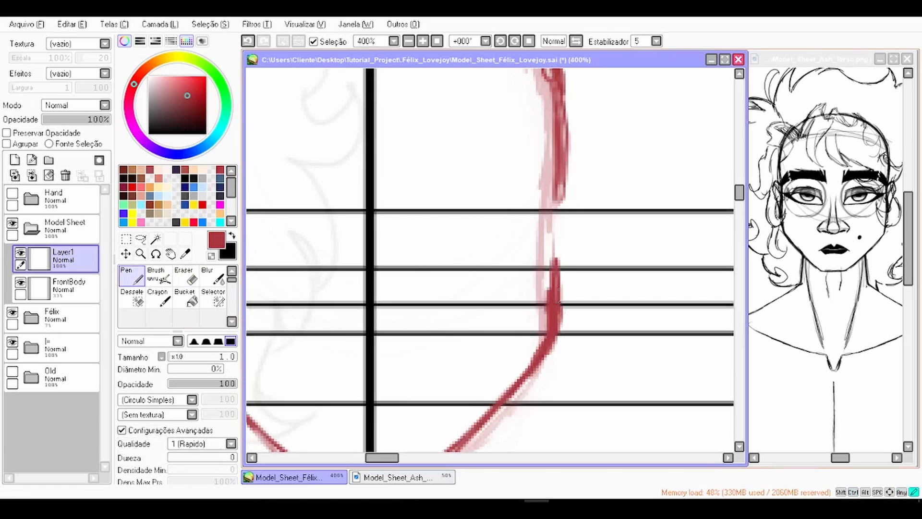
pyautogui.moveTo(550, 245); pyautogui.dragTo(559, 164)
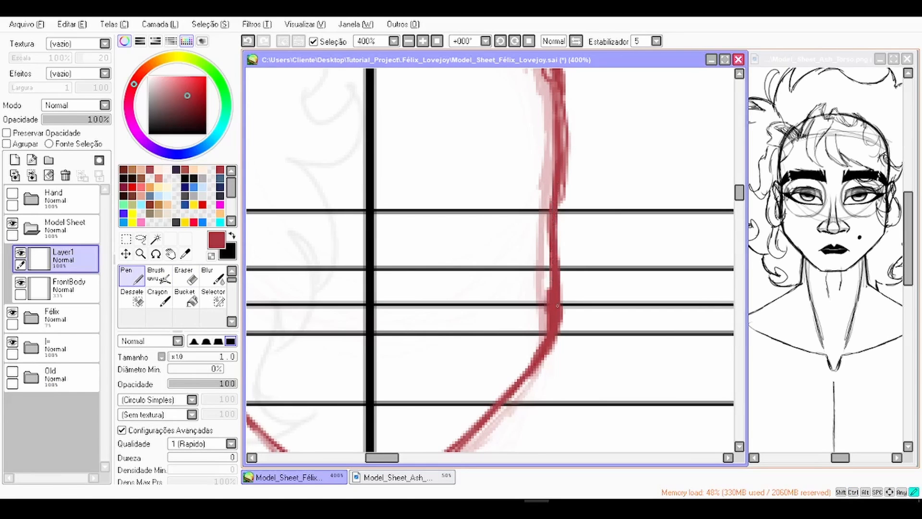
# Step: Erase the stray strokes along the inner edge of the head's right temple and crown
pyautogui.press('e')
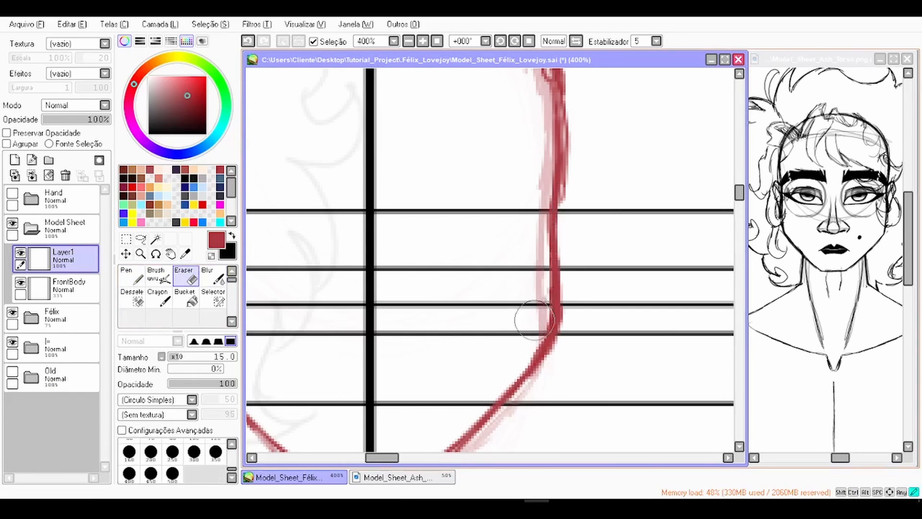
pyautogui.press('space')
pyautogui.moveTo(505, 168); pyautogui.dragTo(509, 339)
pyautogui.moveTo(404, 141); pyautogui.dragTo(538, 252)
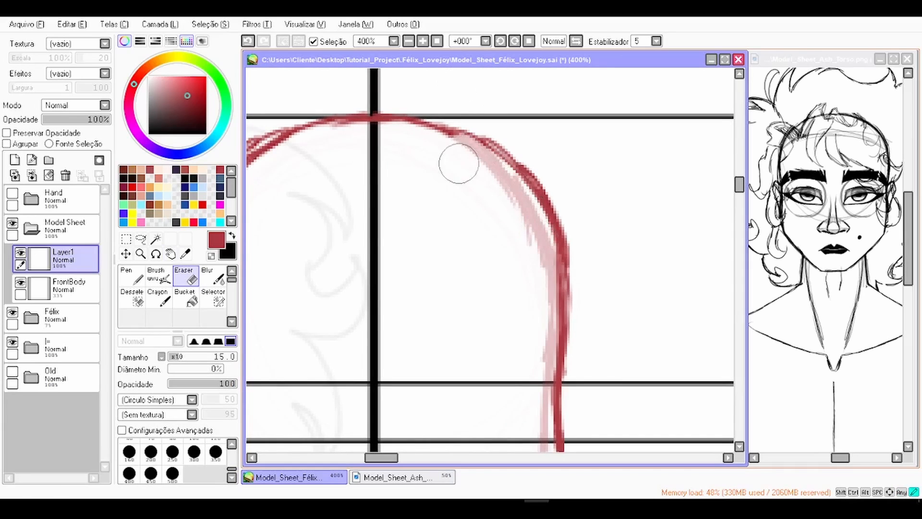
pyautogui.hotkey('ctrl', 'z')
pyautogui.moveTo(442, 144)
pyautogui.mouseDown()
pyautogui.moveTo(546, 284)
pyautogui.moveTo(520, 227)
pyautogui.mouseUp()
pyautogui.scroll(-2, 524, 211)
# Step: Touch up the right side of the head outline with a short Pen stroke
pyautogui.press('space')
pyautogui.scroll(1, 528, 240)
pyautogui.press('n')
pyautogui.moveTo(543, 261)
pyautogui.mouseDown()
pyautogui.moveTo(538, 331)
pyautogui.moveTo(534, 216)
pyautogui.mouseUp()
pyautogui.scroll(-1, 433, 393)
pyautogui.press('space')
pyautogui.moveTo(434, 393)
pyautogui.mouseDown()
pyautogui.moveTo(458, 390)
pyautogui.moveTo(437, 144)
pyautogui.moveTo(446, 168)
pyautogui.mouseUp()
pyautogui.hotkey('ctrl', 't')
pyautogui.press('Escape')
# Step: Stretch the vertical guide on its own layer downward until it passes the canvas's lower edge
pyautogui.click(31, 347)
pyautogui.click(63, 408)
pyautogui.press('w')
pyautogui.scroll(-1, 480, 269)
pyautogui.press('space')
pyautogui.scroll(2, 447, 288)
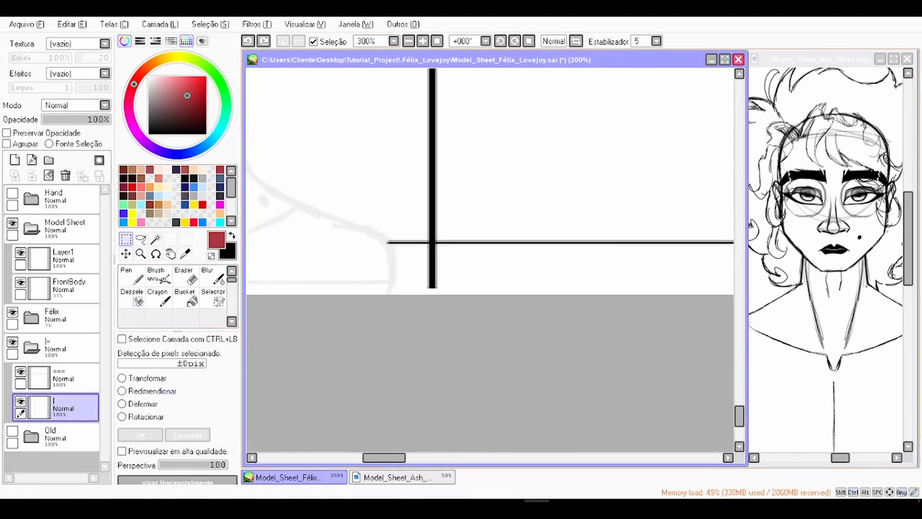
pyautogui.hotkey('ctrl', 't')
pyautogui.press('Return')
pyautogui.hotkey('ctrl', 'z')
pyautogui.scroll(1, 336, 294)
pyautogui.hotkey('ctrl', 't')
pyautogui.moveTo(468, 295); pyautogui.dragTo(467, 433)
pyautogui.press('Return')
# Step: Select the whole area left of the vertical guide with the Magic Wand on the guide's layer
pyautogui.scroll(-3, 467, 288)
pyautogui.moveTo(467, 144); pyautogui.dragTo(461, 408)
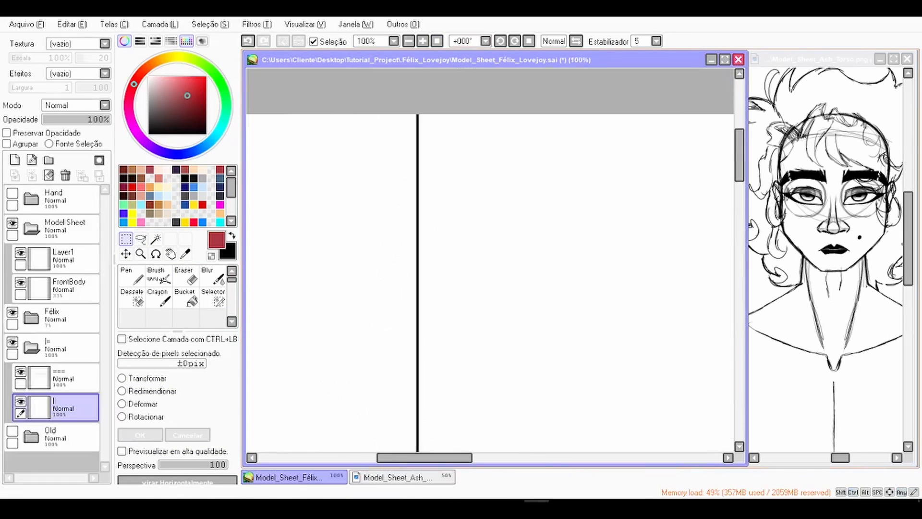
pyautogui.moveTo(429, 269); pyautogui.dragTo(431, 269)
pyautogui.click(413, 269)
pyautogui.scroll(2, 432, 269)
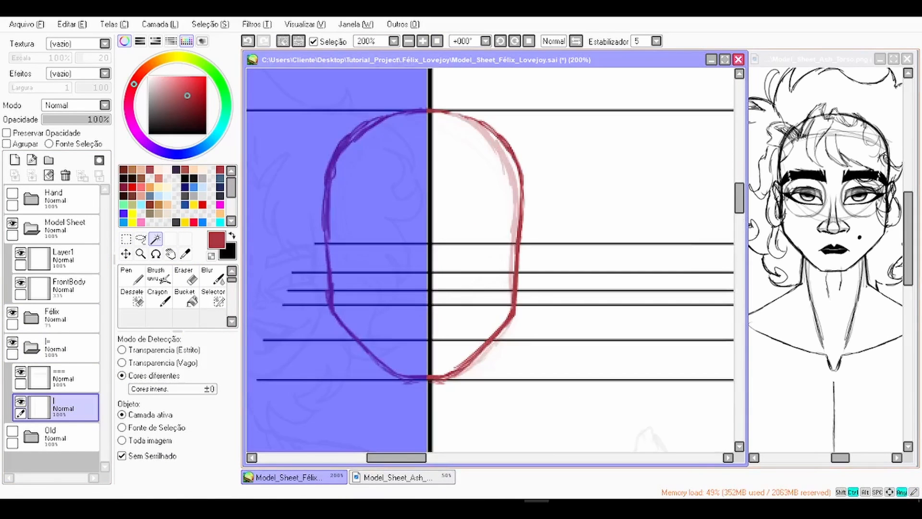
pyautogui.hotkey('ctrl', 'd')
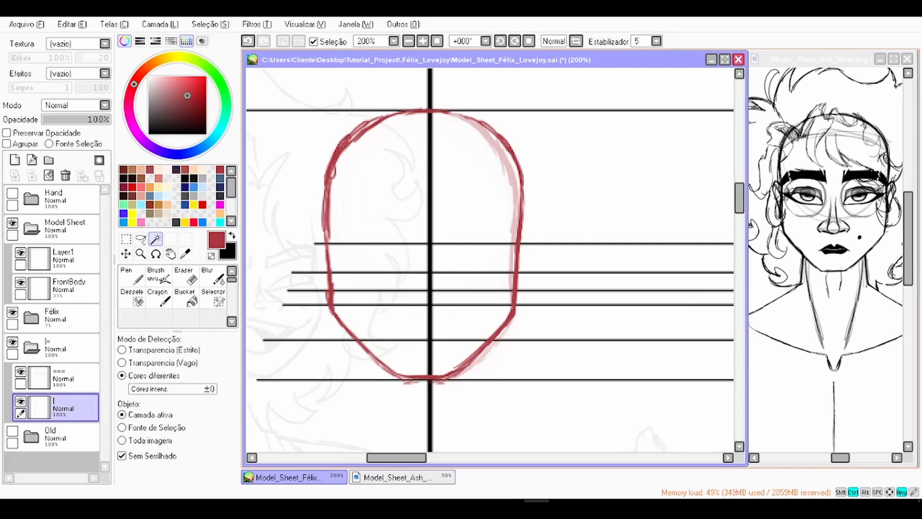
pyautogui.click(384, 269)
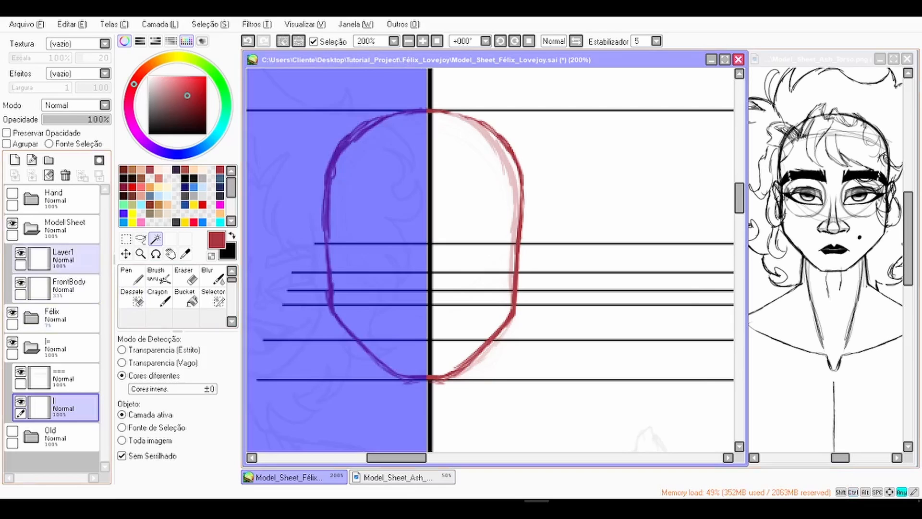
# Step: Merge Layer1 into FrontBody and clear the head's left half inside the selection, then deselect
pyautogui.click(20, 252)
pyautogui.click(67, 259)
pyautogui.click(20, 253)
pyautogui.click(32, 175)
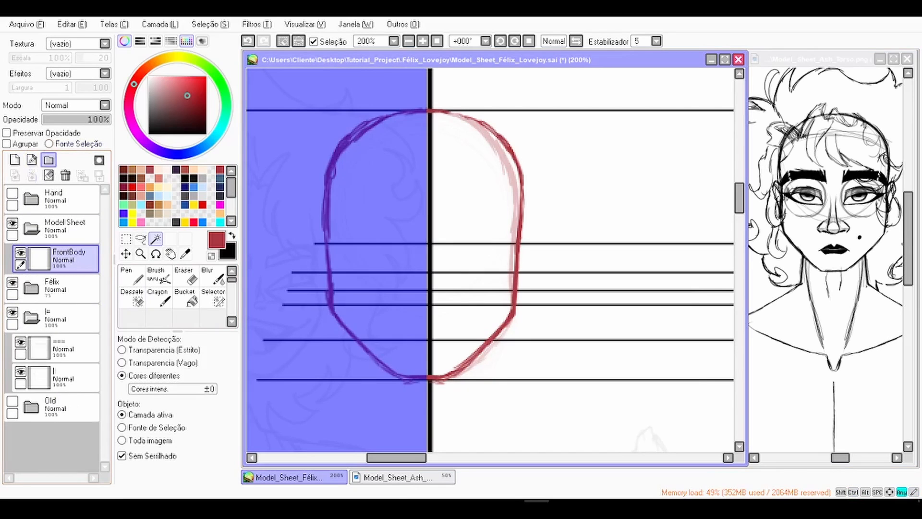
pyautogui.click(49, 176)
pyautogui.hotkey('ctrl', 'd')
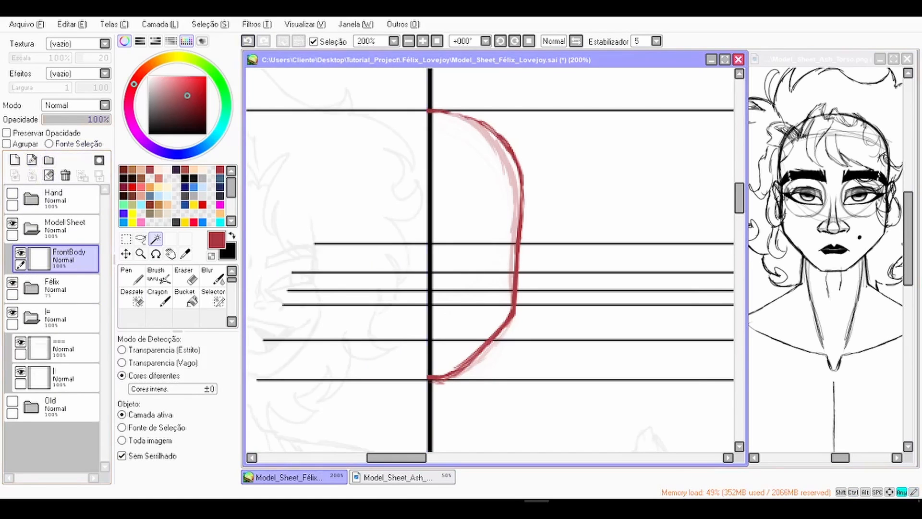
# Step: Lasso the cleaned right half of the head on FrontBody and paste a copy onto a new layer
pyautogui.click(141, 239)
pyautogui.moveTo(371, 211)
pyautogui.mouseDown()
pyautogui.moveTo(606, 88)
pyautogui.moveTo(374, 204)
pyautogui.mouseUp()
pyautogui.hotkey('ctrl', 'c')
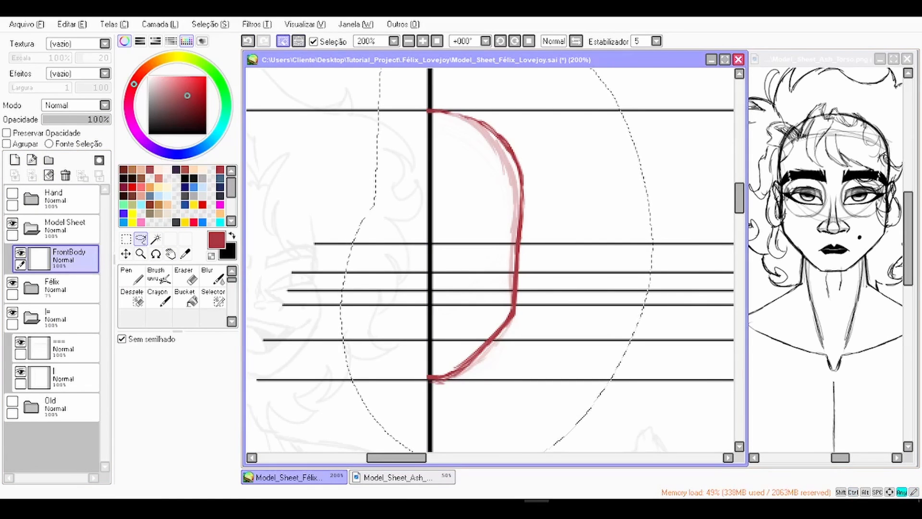
pyautogui.hotkey('ctrl', 'v')
# Step: Flip the pasted half horizontally and move it left until both halves meet at the vertical guide
pyautogui.click(178, 482)
pyautogui.click(126, 254)
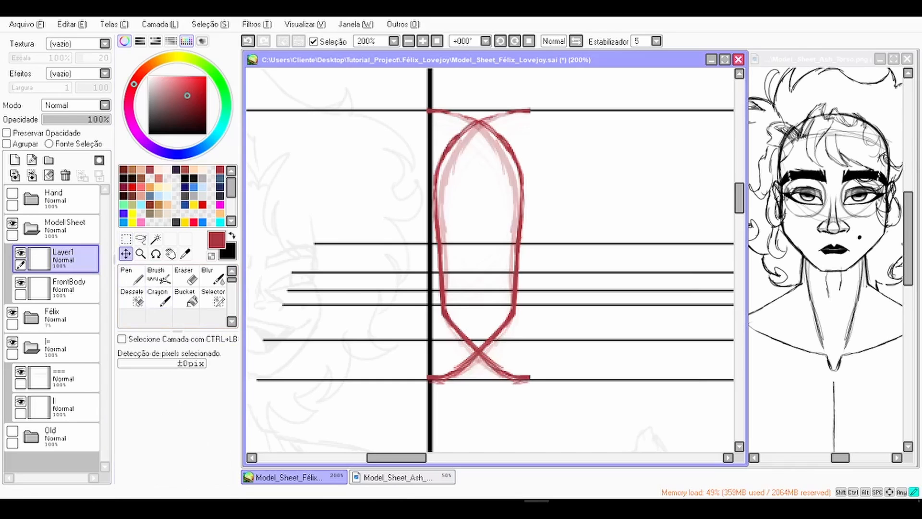
pyautogui.moveTo(504, 316); pyautogui.dragTo(403, 316)
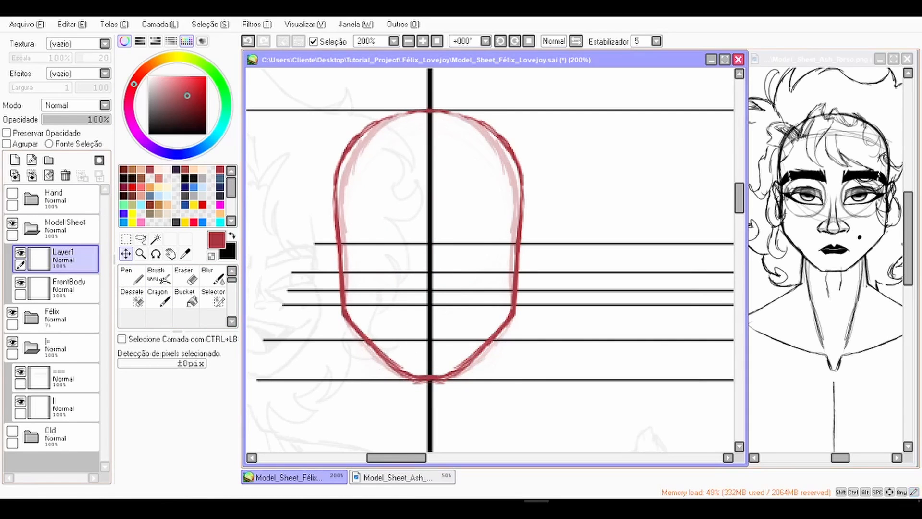
# Step: Merge the flipped half into FrontBody and deform the head outline, pulling the lower corners outward to widen the jaw
pyautogui.click(32, 175)
pyautogui.moveTo(430, 245); pyautogui.dragTo(432, 248)
pyautogui.hotkey('ctrl', 't')
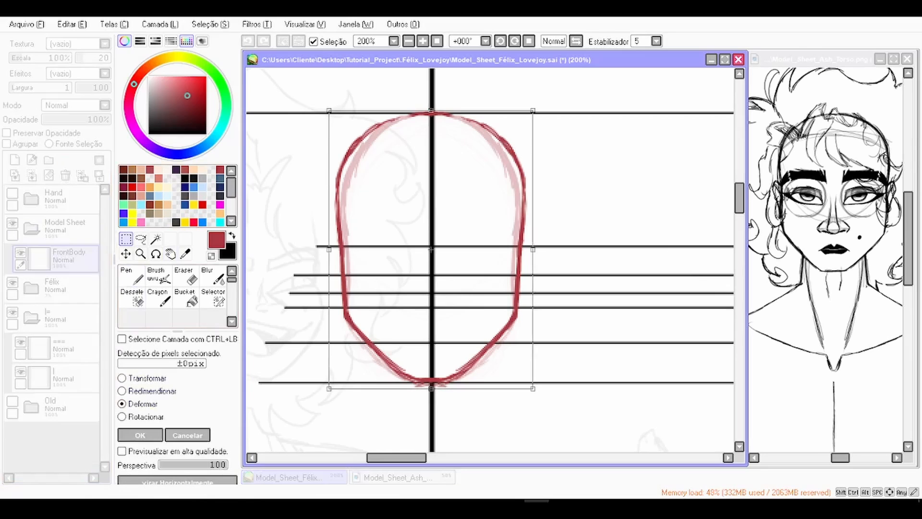
pyautogui.moveTo(533, 388); pyautogui.dragTo(546, 388)
pyautogui.moveTo(329, 388); pyautogui.dragTo(320, 386)
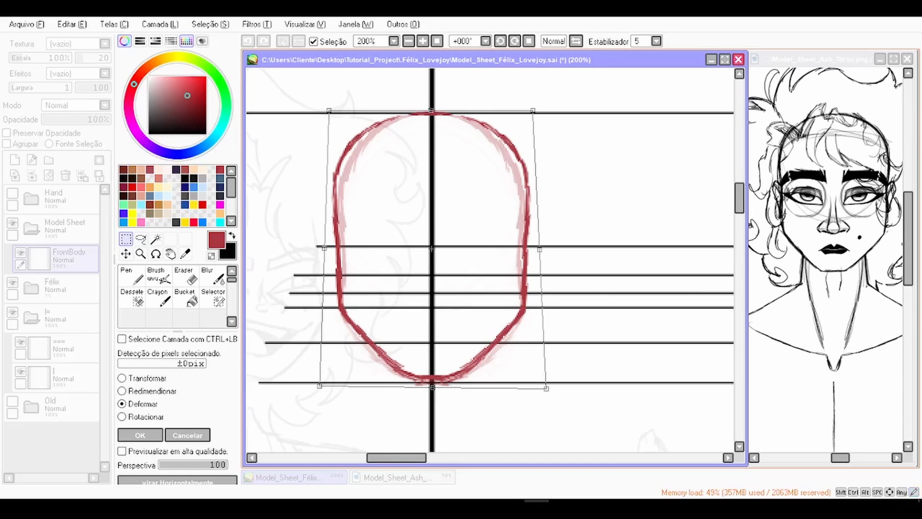
pyautogui.moveTo(546, 388); pyautogui.dragTo(546, 385)
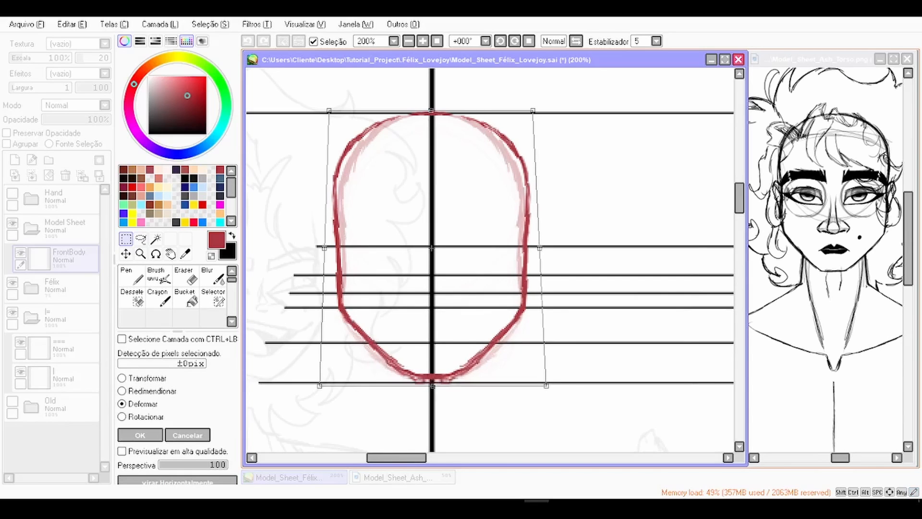
pyautogui.moveTo(432, 385); pyautogui.dragTo(431, 388)
pyautogui.moveTo(433, 392); pyautogui.dragTo(433, 390)
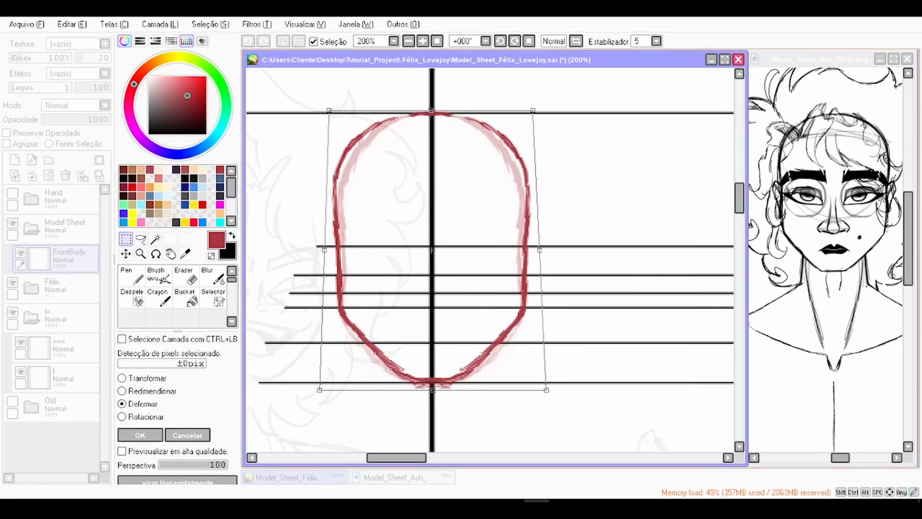
pyautogui.click(139, 435)
# Step: Add a layer above FrontBody and draw a short mouth line on the guide above the chin, extending right from the centre
pyautogui.press('space')
pyautogui.moveTo(361, 289); pyautogui.dragTo(509, 278)
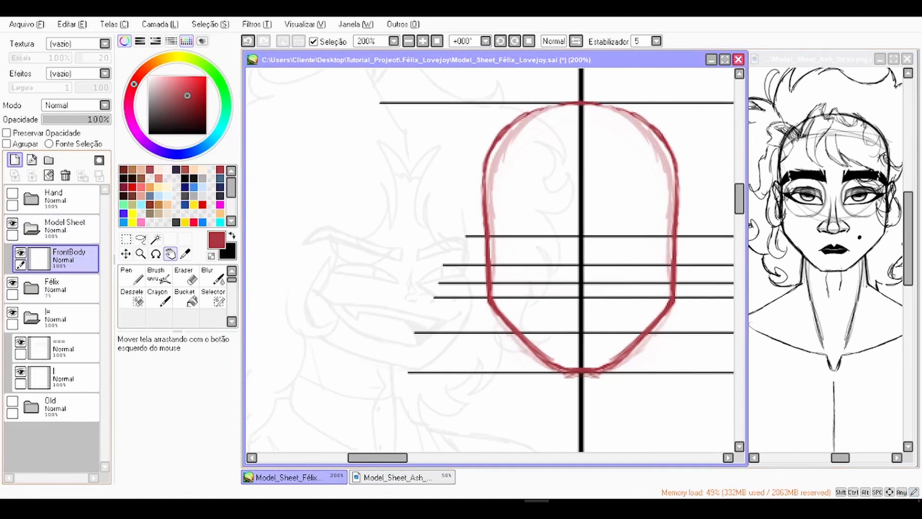
pyautogui.click(15, 160)
pyautogui.click(132, 275)
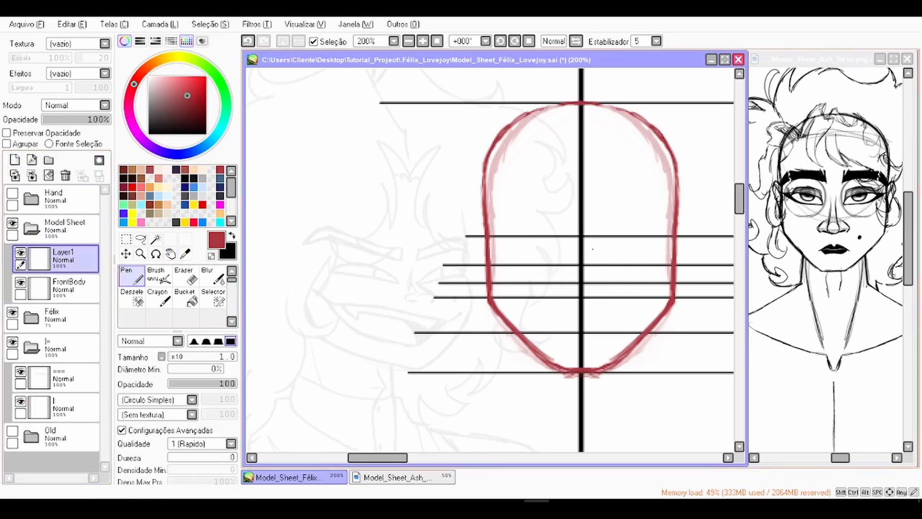
pyautogui.moveTo(593, 249); pyautogui.dragTo(446, 250)
pyautogui.scroll(-1, 450, 325)
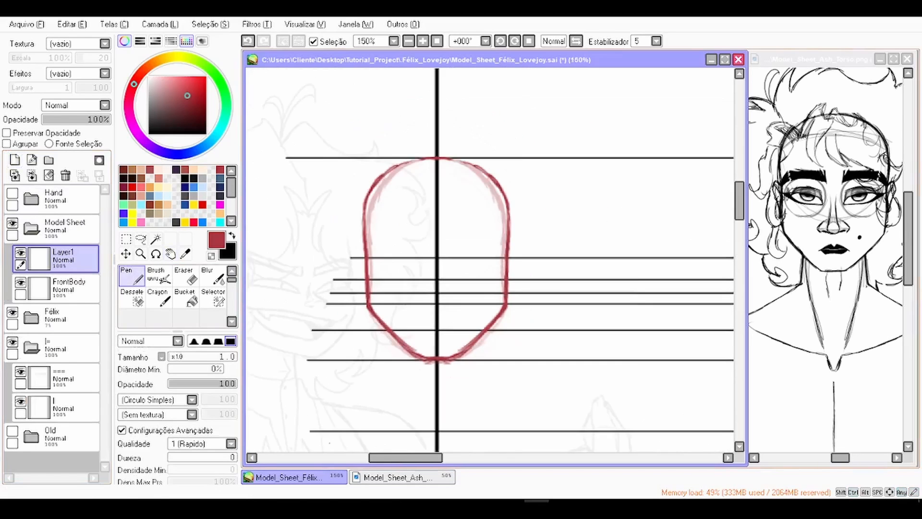
pyautogui.moveTo(450, 326); pyautogui.dragTo(513, 296)
pyautogui.scroll(1, 513, 300)
pyautogui.scroll(4, 495, 298)
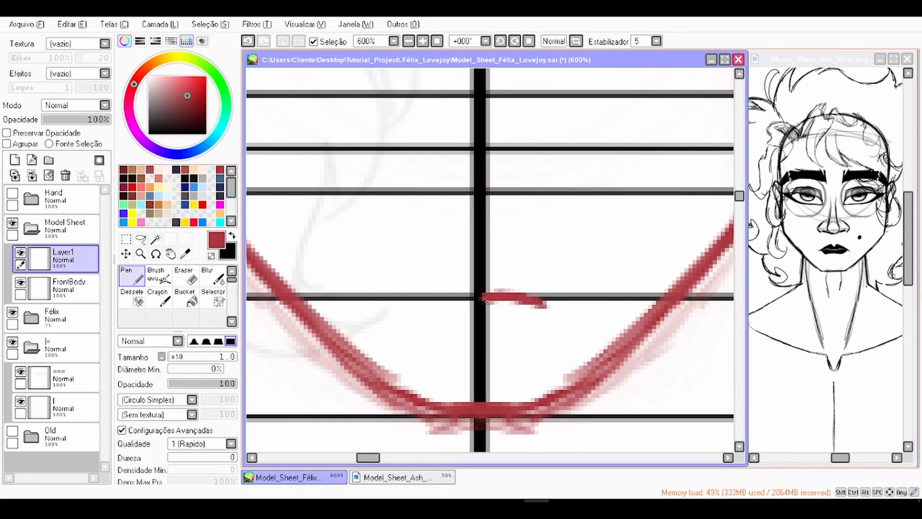
pyautogui.moveTo(481, 299)
pyautogui.mouseDown()
pyautogui.moveTo(444, 291)
pyautogui.moveTo(404, 305)
pyautogui.mouseUp()
pyautogui.hotkey('ctrl', 'z')
pyautogui.scroll(-5, 533, 240)
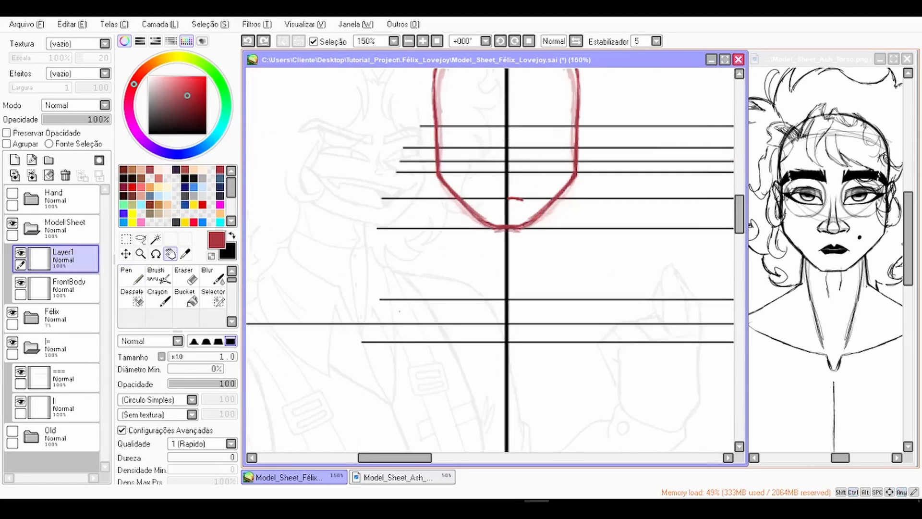
# Step: Lower the opacity of the guide-lines folder to 28%
pyautogui.moveTo(511, 157); pyautogui.dragTo(471, 232)
pyautogui.scroll(1, 470, 232)
pyautogui.click(31, 347)
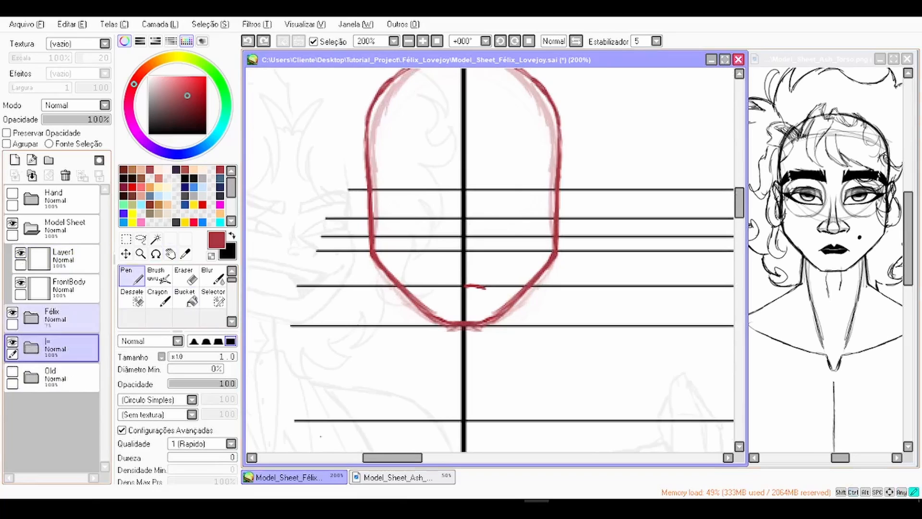
pyautogui.moveTo(104, 120); pyautogui.dragTo(57, 120)
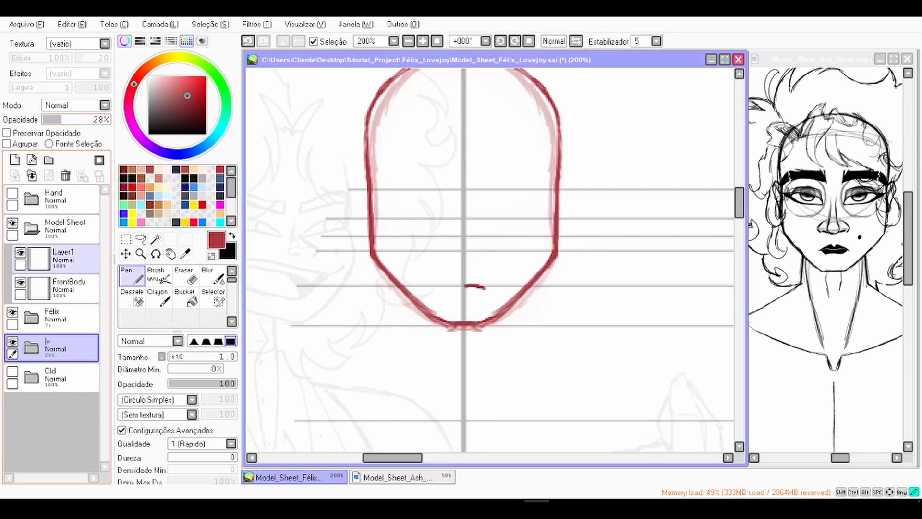
# Step: Add a layer above the mouth's layer and roughly sketch the nose's right half on the vertical guide, with centre line, nostril base and wing
pyautogui.click(58, 259)
pyautogui.click(15, 160)
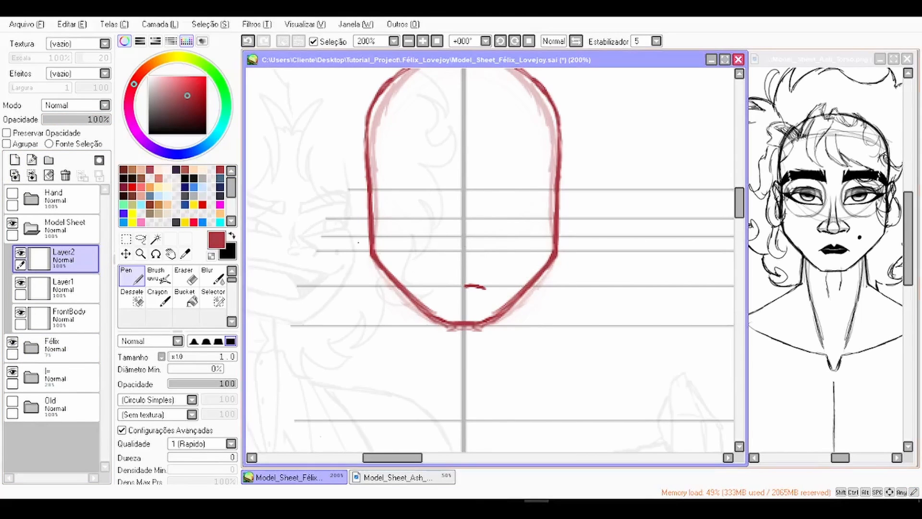
pyautogui.scroll(2, 468, 262)
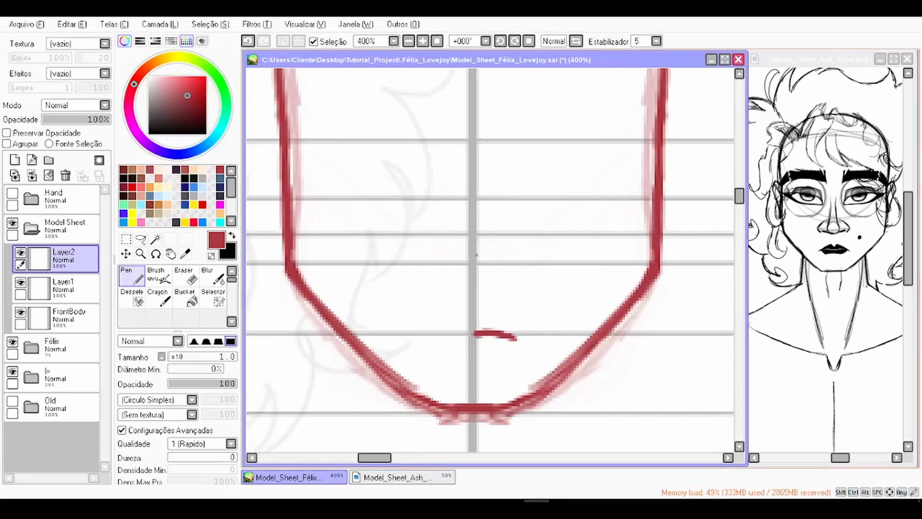
pyautogui.moveTo(474, 277); pyautogui.dragTo(473, 224)
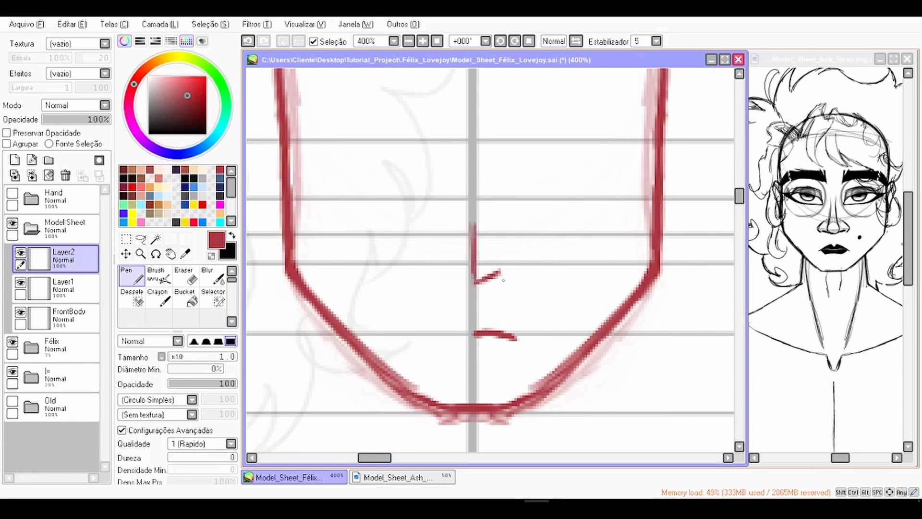
pyautogui.scroll(1, 503, 280)
pyautogui.moveTo(471, 285); pyautogui.dragTo(512, 272)
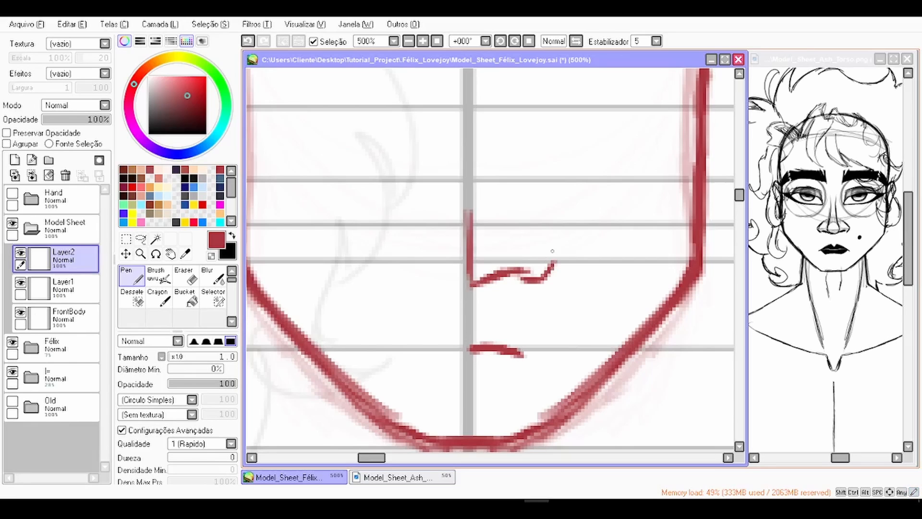
pyautogui.moveTo(553, 261); pyautogui.dragTo(508, 207)
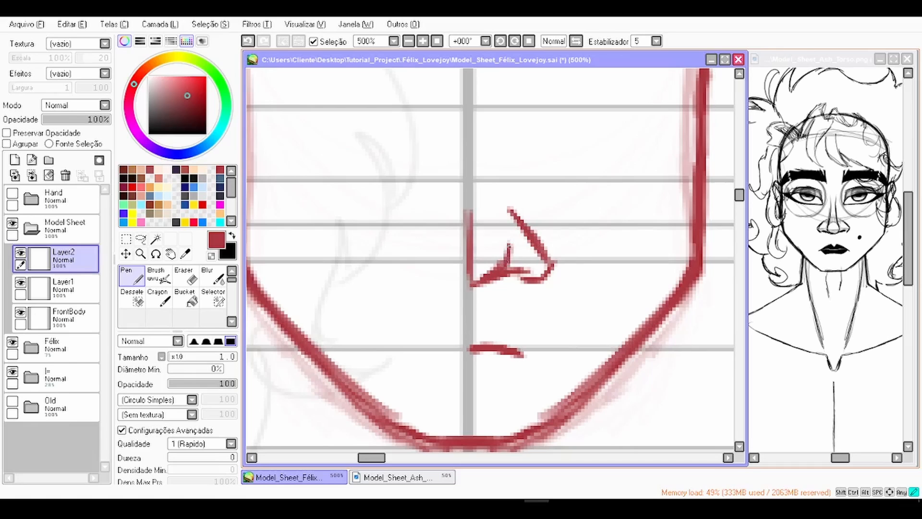
# Step: Sketch a circle for the nose tip centred on the vertical guide with a short bridge stroke above it, checking Ash's reference face
pyautogui.moveTo(507, 256)
pyautogui.mouseDown()
pyautogui.moveTo(504, 227)
pyautogui.moveTo(494, 267)
pyautogui.moveTo(511, 247)
pyautogui.moveTo(484, 180)
pyautogui.mouseUp()
pyautogui.moveTo(488, 192); pyautogui.dragTo(483, 261)
pyautogui.click(828, 240)
pyautogui.scroll(1, 828, 240)
pyautogui.scroll(-1, 829, 240)
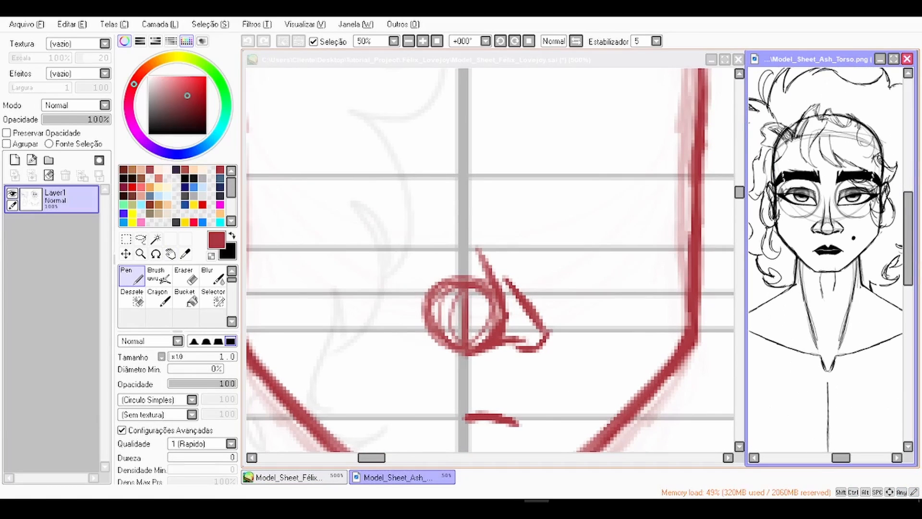
# Step: Extend the rough nose bridge upward past the eye guides on the right side and connect it to the nostril wing
pyautogui.click(513, 338)
pyautogui.moveTo(504, 324); pyautogui.dragTo(469, 186)
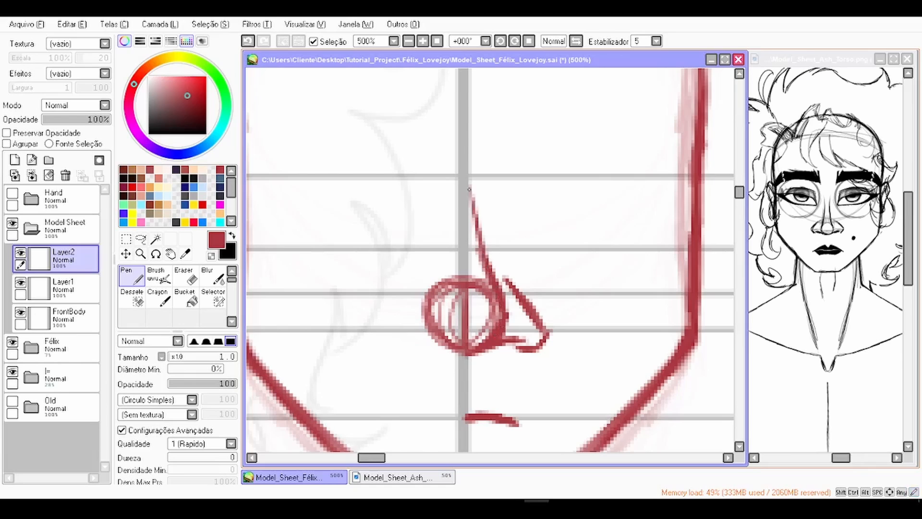
pyautogui.moveTo(485, 270); pyautogui.dragTo(468, 126)
pyautogui.moveTo(487, 258)
pyautogui.mouseDown()
pyautogui.moveTo(471, 99)
pyautogui.moveTo(474, 176)
pyautogui.moveTo(473, 115)
pyautogui.mouseUp()
pyautogui.hotkey('ctrl', 'z')
pyautogui.hotkey('ctrl', 'z')
pyautogui.moveTo(483, 255); pyautogui.dragTo(476, 94)
pyautogui.moveTo(514, 289); pyautogui.dragTo(485, 237)
pyautogui.moveTo(502, 315)
pyautogui.mouseDown()
pyautogui.moveTo(480, 311)
pyautogui.moveTo(542, 339)
pyautogui.mouseUp()
pyautogui.hotkey('ctrl', 'z')
# Step: Lower the rough nose layer's opacity to 22% and trace the nostril base and lower wing contour on a new layer above it
pyautogui.moveTo(66, 120); pyautogui.dragTo(56, 119)
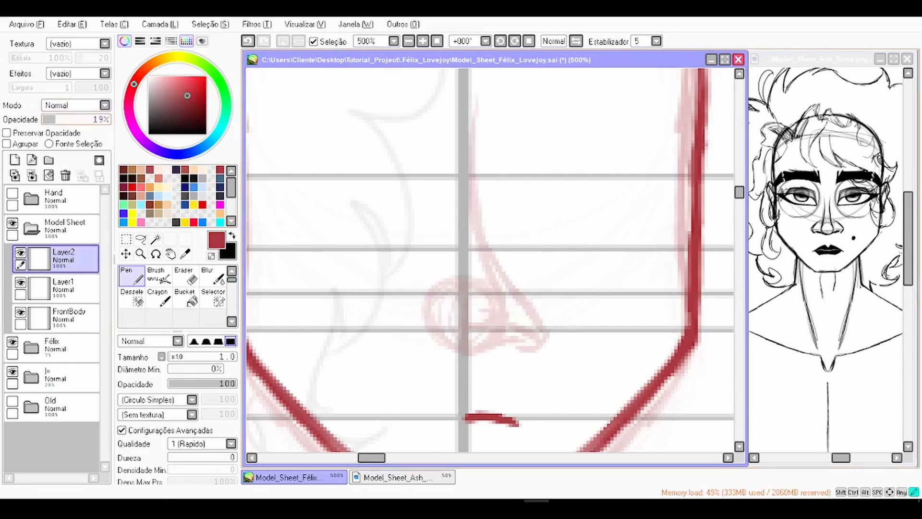
pyautogui.click(15, 160)
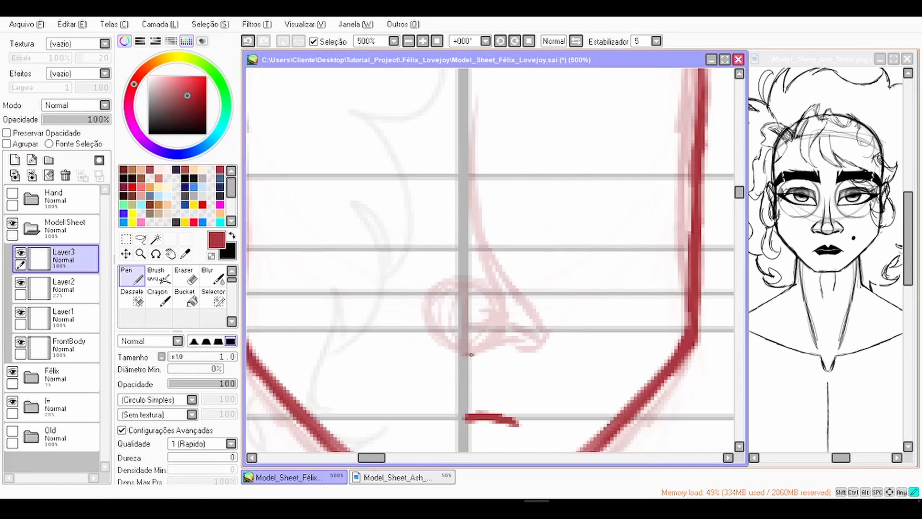
pyautogui.hotkey('ctrl', 'z')
pyautogui.hotkey('ctrl', 'z')
pyautogui.moveTo(463, 354)
pyautogui.mouseDown()
pyautogui.moveTo(532, 341)
pyautogui.moveTo(510, 346)
pyautogui.moveTo(532, 355)
pyautogui.moveTo(548, 332)
pyautogui.mouseUp()
pyautogui.hotkey('ctrl', 'z')
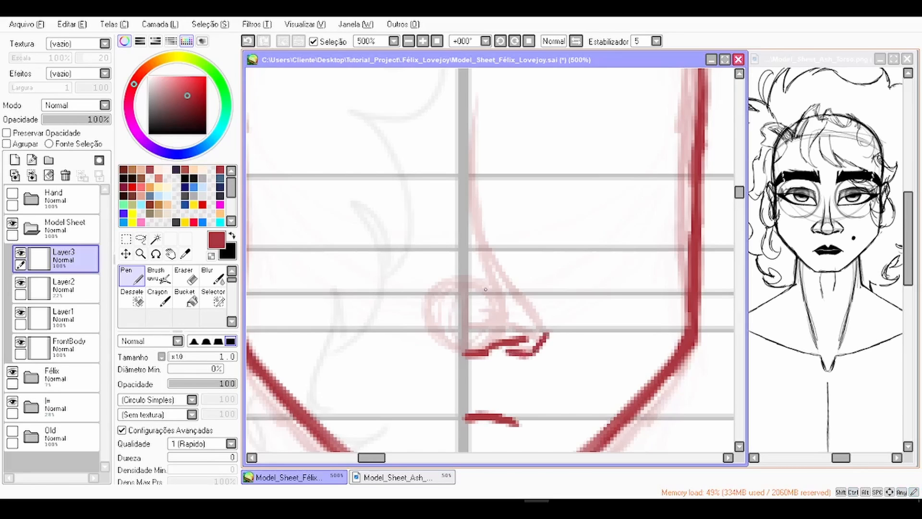
# Step: Trace the rest of the nose's right half, adding the wing's outer edge, the tip's planes and the bridge line
pyautogui.moveTo(496, 260)
pyautogui.mouseDown()
pyautogui.moveTo(550, 330)
pyautogui.moveTo(535, 319)
pyautogui.mouseUp()
pyautogui.moveTo(463, 326)
pyautogui.mouseDown()
pyautogui.moveTo(500, 319)
pyautogui.moveTo(551, 331)
pyautogui.mouseUp()
pyautogui.moveTo(486, 242)
pyautogui.mouseDown()
pyautogui.moveTo(509, 302)
pyautogui.moveTo(512, 364)
pyautogui.mouseUp()
pyautogui.moveTo(467, 326); pyautogui.dragTo(500, 333)
pyautogui.moveTo(481, 209); pyautogui.dragTo(503, 334)
pyautogui.moveTo(480, 160)
pyautogui.mouseDown()
pyautogui.moveTo(490, 286)
pyautogui.moveTo(461, 231)
pyautogui.moveTo(461, 336)
pyautogui.mouseUp()
# Step: Select the right nostril wing with the Lasso, shift it slightly with a free transform, and clear the selection
pyautogui.click(140, 239)
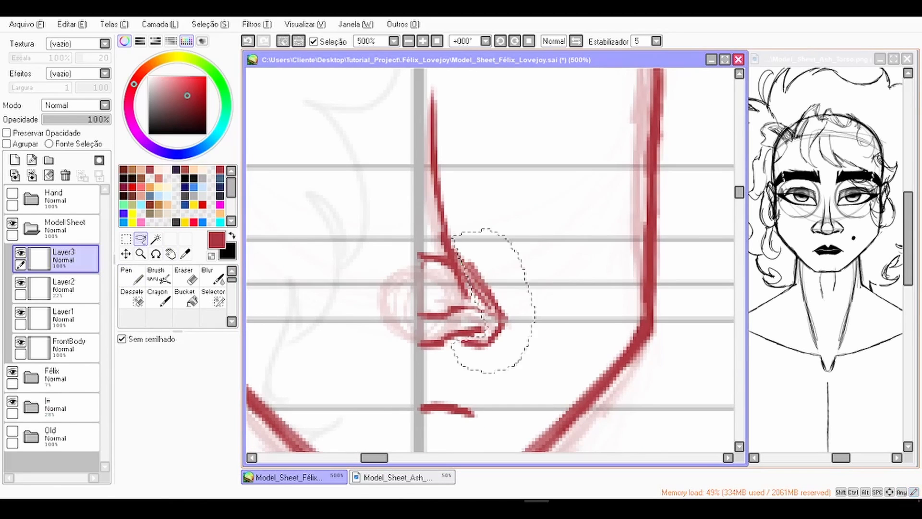
pyautogui.hotkey('ctrl', 't')
pyautogui.moveTo(515, 294); pyautogui.dragTo(520, 291)
pyautogui.press('Return')
pyautogui.hotkey('ctrl', 'd')
pyautogui.scroll(-1, 445, 169)
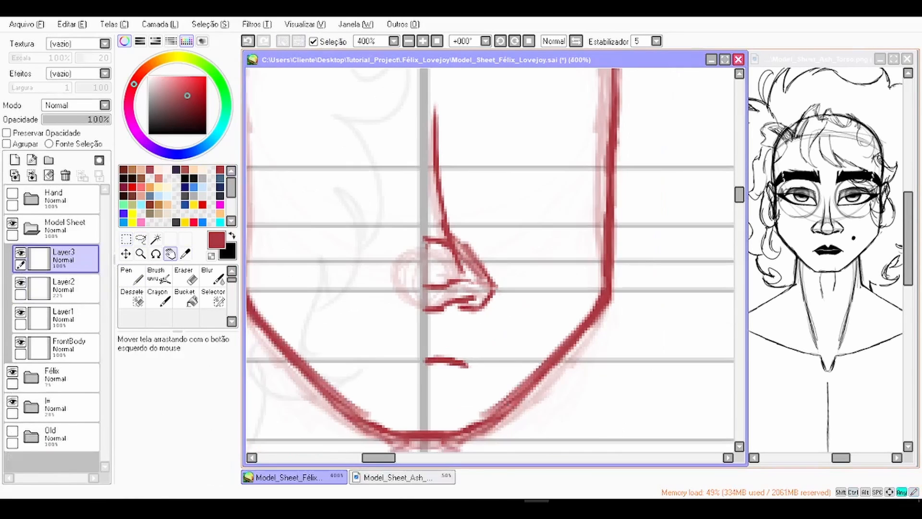
# Step: Select the clean nose half with the Lasso and duplicate it onto a new layer by copying and pasting
pyautogui.moveTo(445, 168); pyautogui.dragTo(461, 189)
pyautogui.click(140, 239)
pyautogui.moveTo(544, 296)
pyautogui.mouseDown()
pyautogui.moveTo(437, 363)
pyautogui.moveTo(584, 250)
pyautogui.mouseUp()
pyautogui.hotkey('ctrl', 'c')
pyautogui.hotkey('ctrl', 'v')
pyautogui.hotkey('ctrl', 'd')
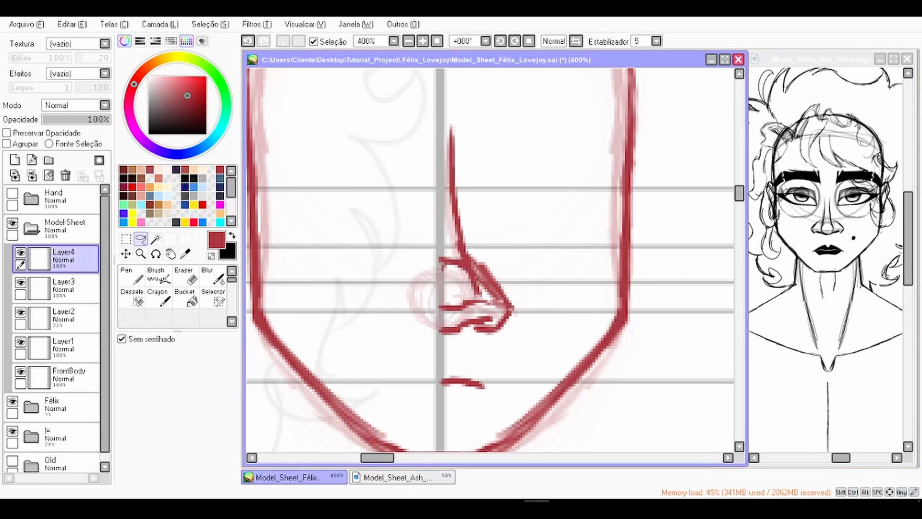
# Step: Flip the pasted nose half horizontally, move it left to meet the original at the vertical guide, and merge it into Layer3
pyautogui.click(131, 239)
pyautogui.moveTo(122, 259); pyautogui.dragTo(115, 260)
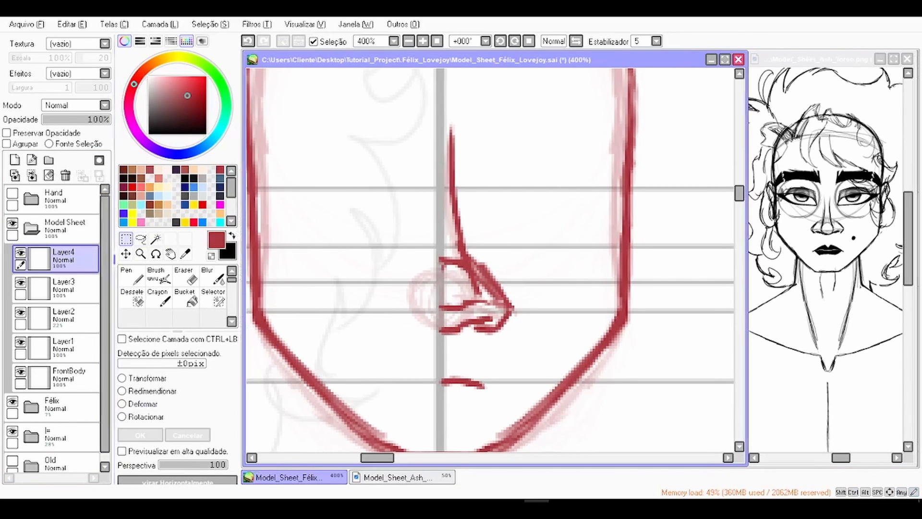
pyautogui.click(177, 481)
pyautogui.click(126, 254)
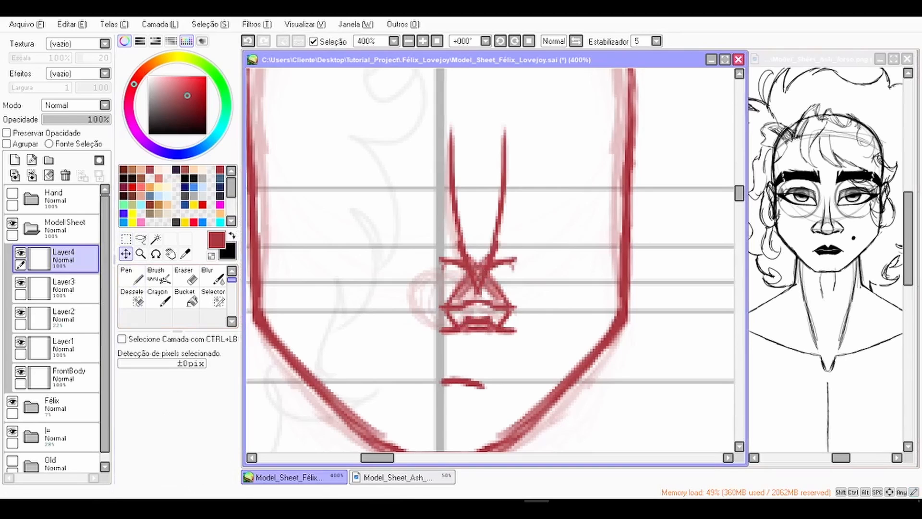
pyautogui.moveTo(499, 288); pyautogui.dragTo(432, 288)
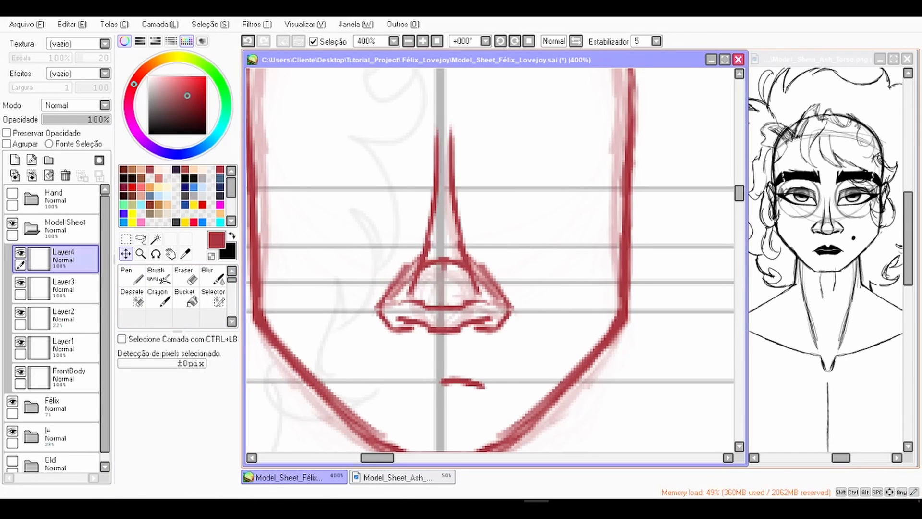
pyautogui.click(32, 175)
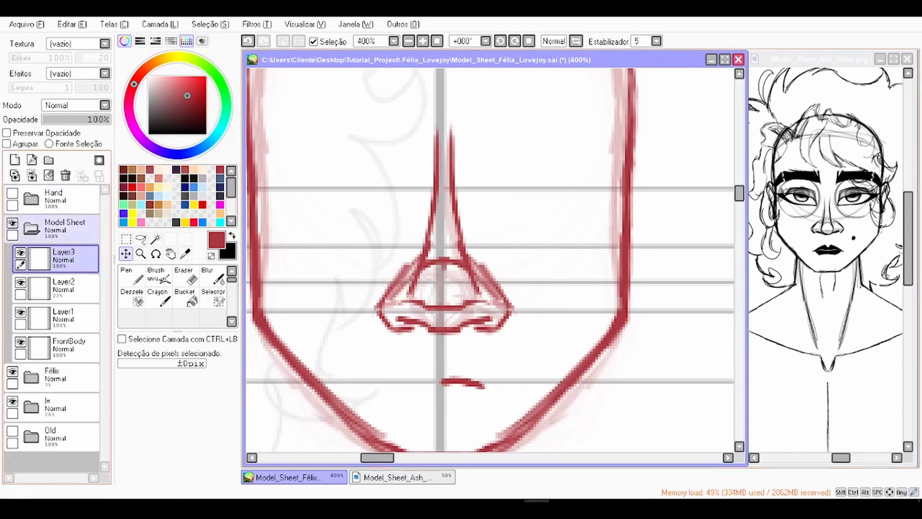
pyautogui.click(20, 253)
pyautogui.click(20, 253)
pyautogui.press('pagedown')
# Step: Start a free transform on the complete nose and scale it down while keeping it on the vertical guide
pyautogui.click(125, 239)
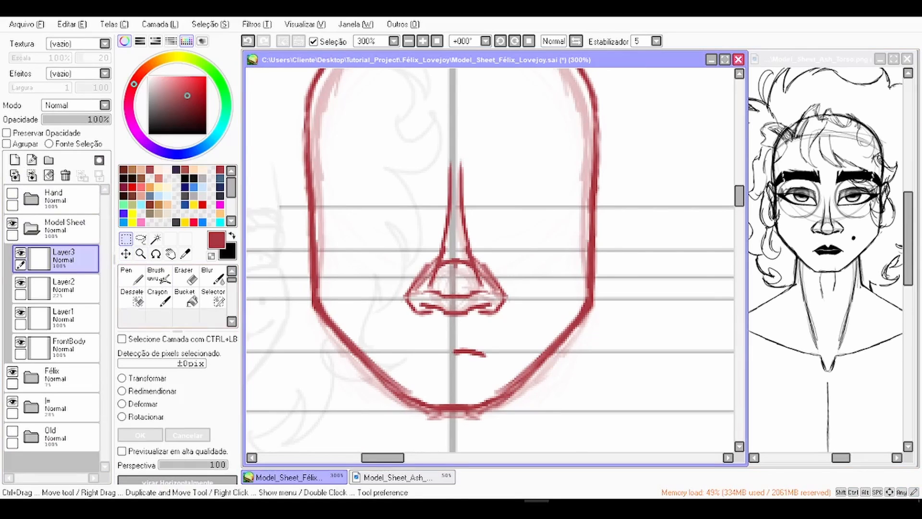
pyautogui.hotkey('ctrl', 't')
pyautogui.moveTo(513, 317); pyautogui.dragTo(466, 293)
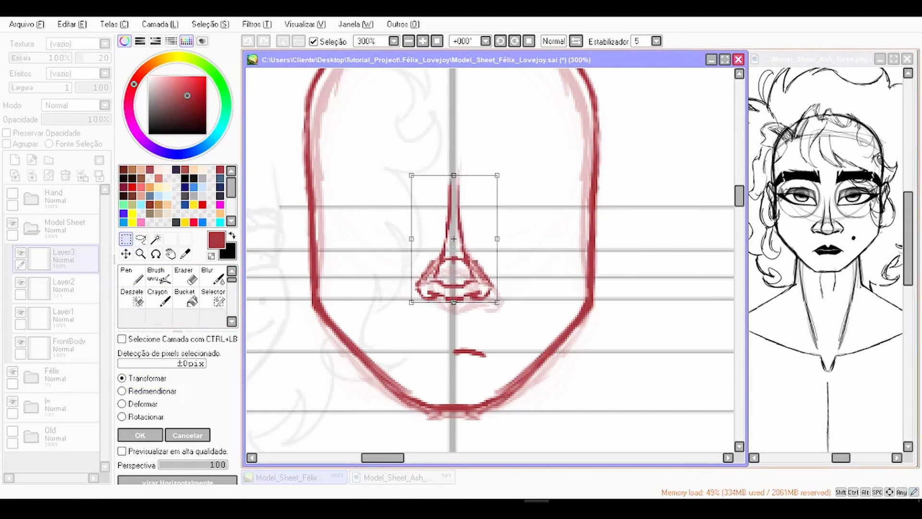
pyautogui.scroll(-1, 465, 293)
pyautogui.scroll(1, 465, 293)
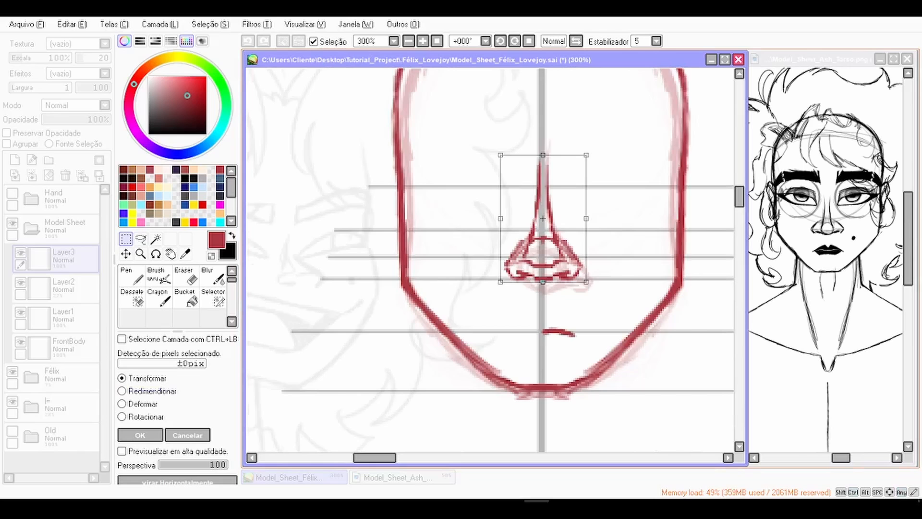
# Step: Lower the transformed nose slightly, shorten it from the top, shrink it a little more, recentre it on the guide and apply
pyautogui.moveTo(542, 240); pyautogui.dragTo(543, 251)
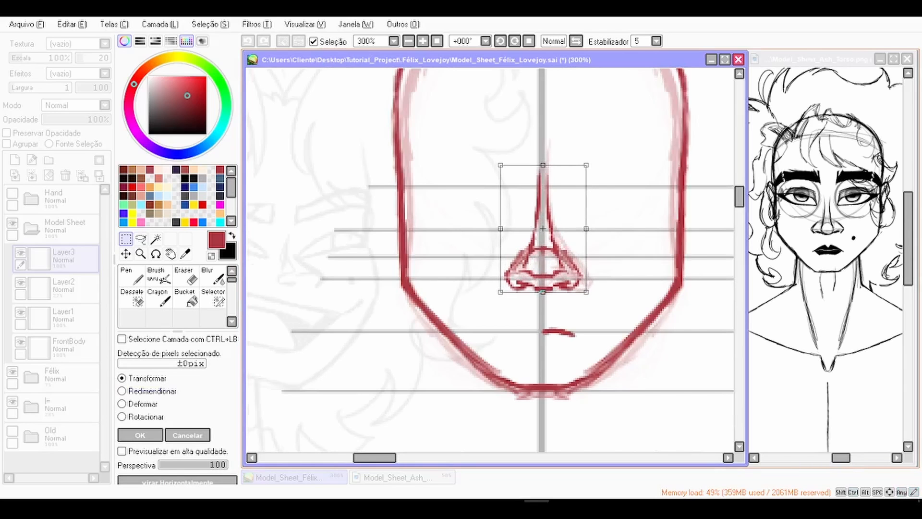
pyautogui.moveTo(542, 164); pyautogui.dragTo(543, 177)
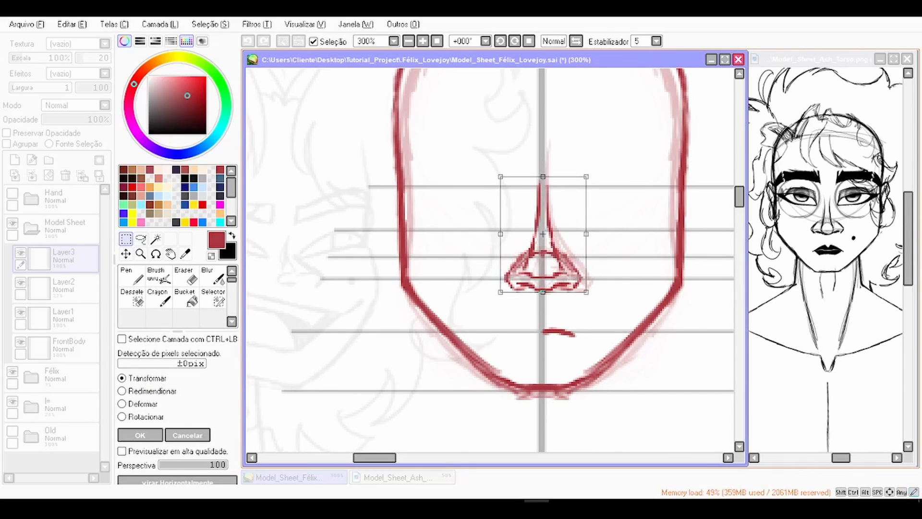
pyautogui.moveTo(500, 292); pyautogui.dragTo(510, 285)
pyautogui.moveTo(548, 240); pyautogui.dragTo(544, 244)
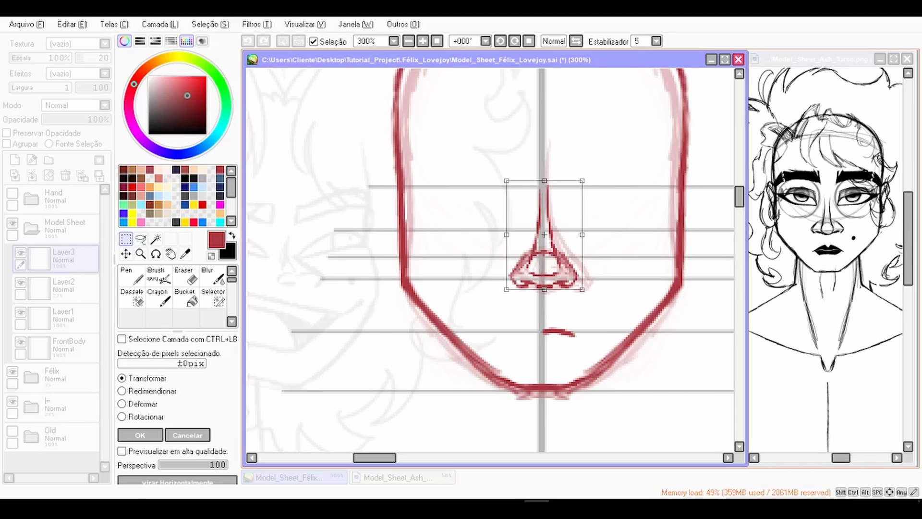
pyautogui.click(140, 436)
# Step: Delete the faded rough nose layer, Layer2, keeping the clean nose layer
pyautogui.press('space')
pyautogui.moveTo(543, 269); pyautogui.dragTo(539, 284)
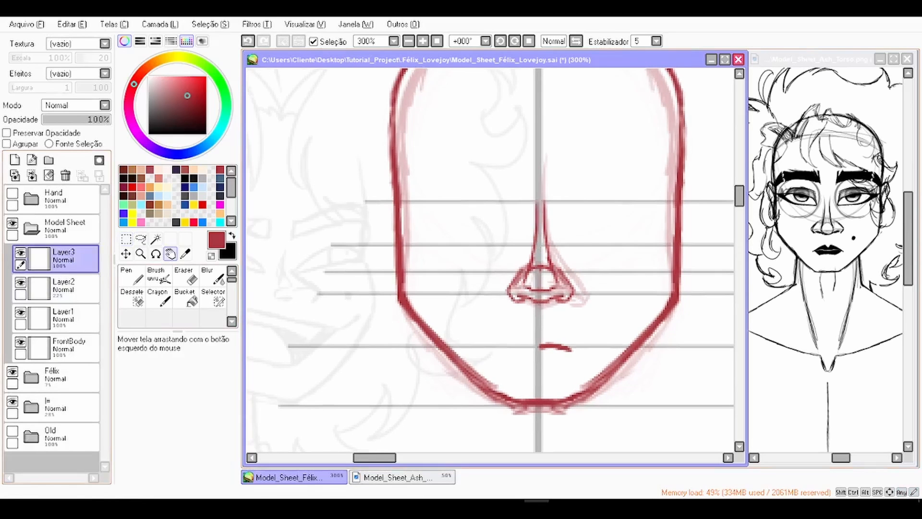
pyautogui.click(65, 176)
pyautogui.hotkey('ctrl', 'z')
pyautogui.click(67, 289)
pyautogui.click(65, 175)
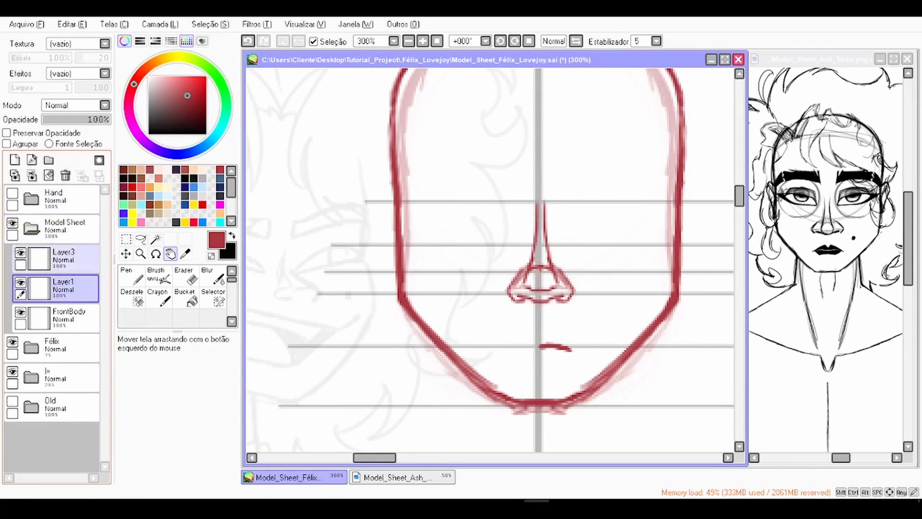
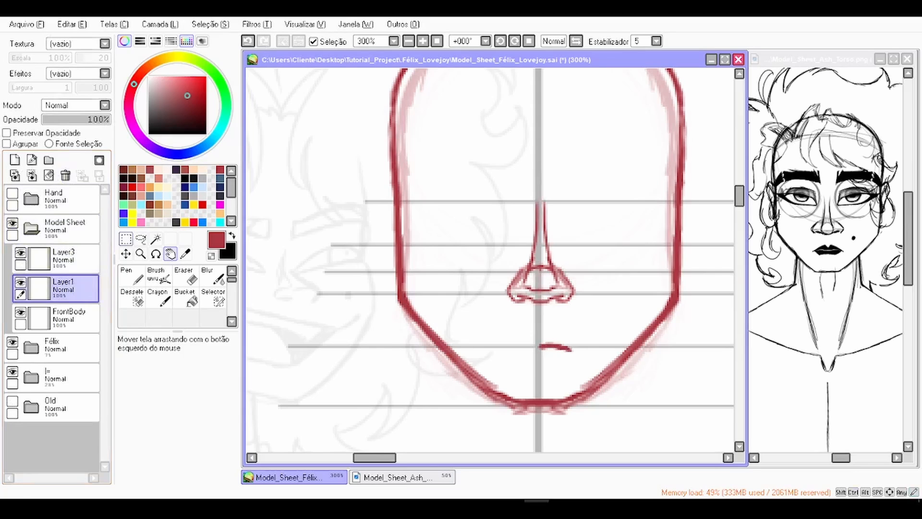
# Step: Select the half mouth line on Layer1 with the Lasso and paste a copy of it onto a new layer
pyautogui.click(141, 239)
pyautogui.moveTo(439, 312); pyautogui.dragTo(439, 337)
pyautogui.hotkey('ctrl', 'c')
pyautogui.hotkey('ctrl', 'v')
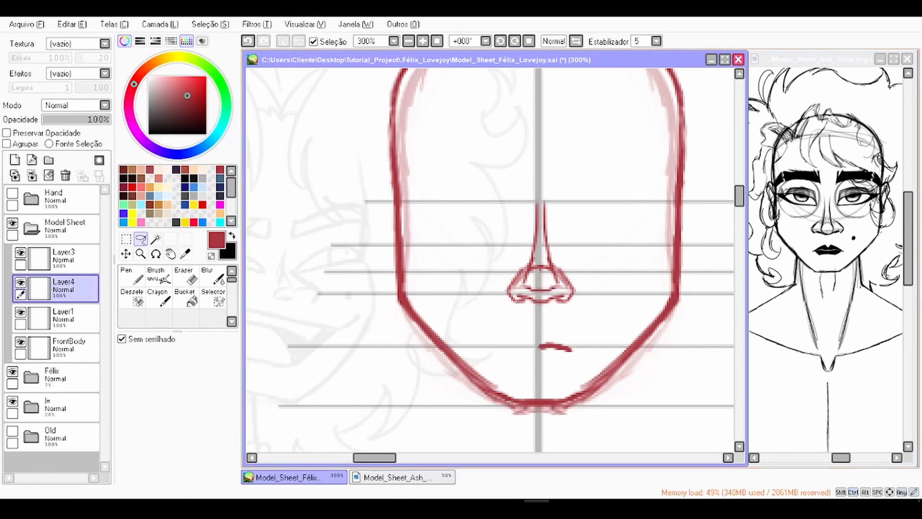
# Step: Flip the pasted mouth half horizontally, move it left to join the original at the vertical guide, and merge it into Layer1
pyautogui.hotkey('ctrl', 't')
pyautogui.click(177, 480)
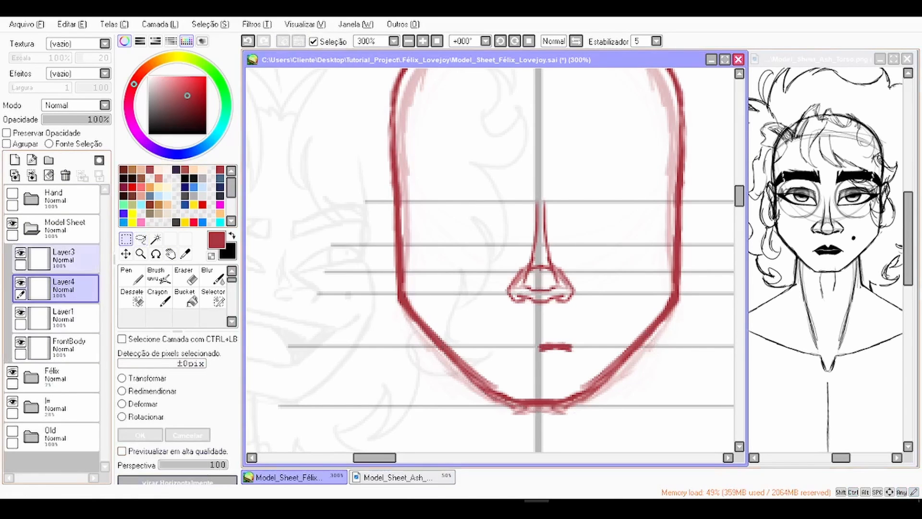
pyautogui.click(126, 254)
pyautogui.moveTo(559, 347); pyautogui.dragTo(529, 346)
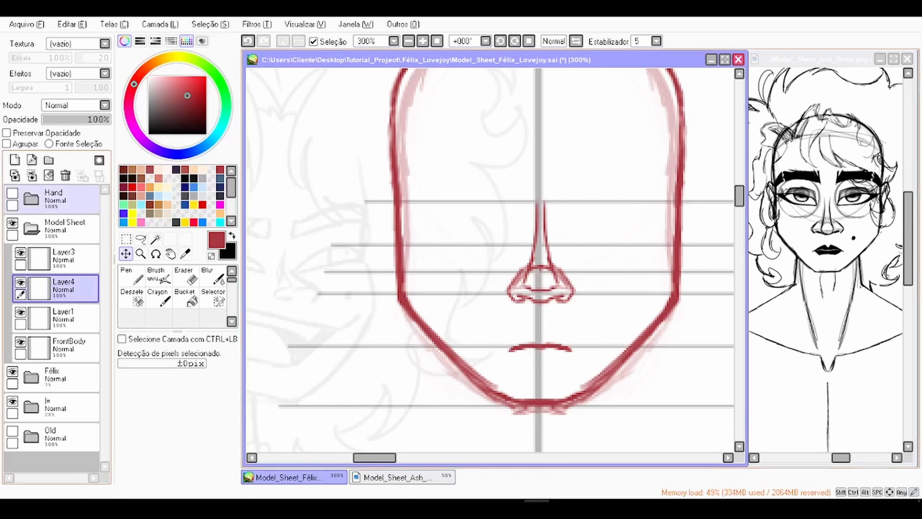
pyautogui.hotkey('ctrl', 'e')
# Step: Erase the upper ends of both nose bridge lines on Layer3 so they stop level just above the upper nose guide
pyautogui.press('e')
pyautogui.scroll(-1, 502, 278)
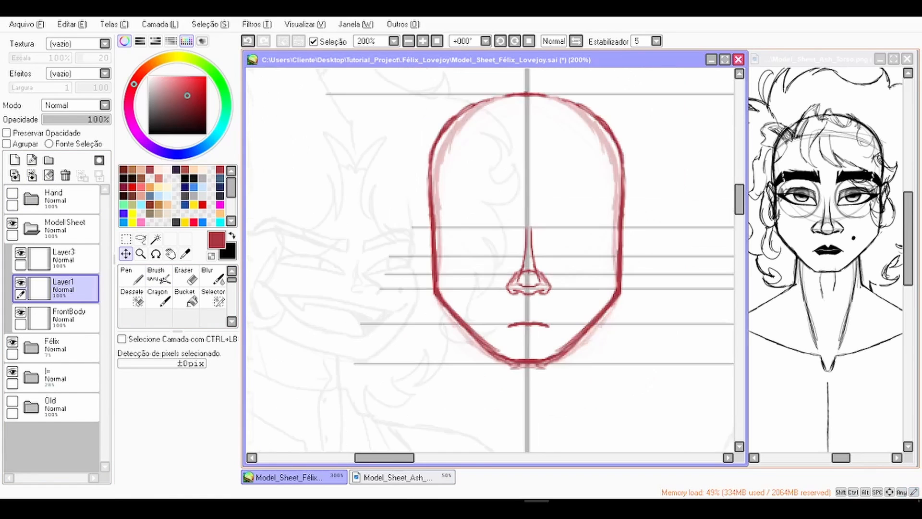
pyautogui.press('space')
pyautogui.moveTo(503, 277)
pyautogui.mouseDown()
pyautogui.moveTo(502, 297)
pyautogui.moveTo(492, 285)
pyautogui.moveTo(550, 248)
pyautogui.mouseUp()
pyautogui.hotkey('ctrl', '+')
pyautogui.click(63, 260)
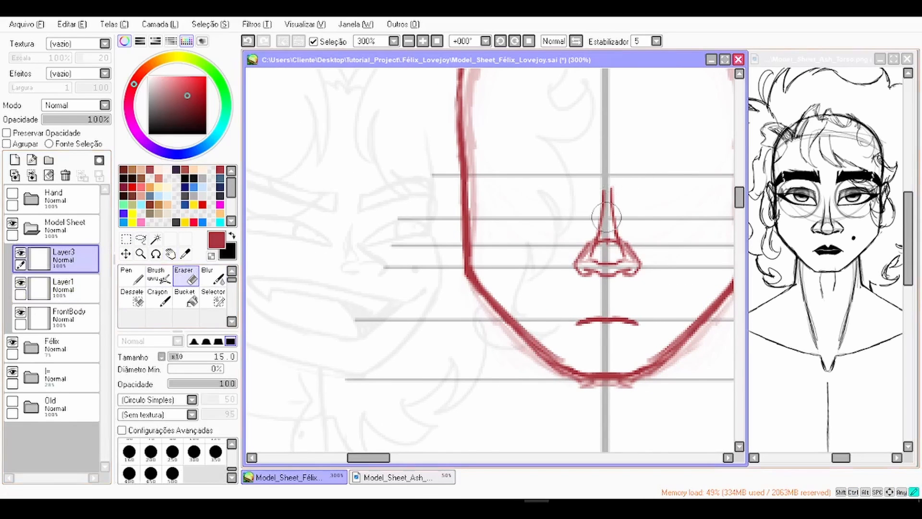
pyautogui.moveTo(605, 217)
pyautogui.mouseDown()
pyautogui.moveTo(606, 182)
pyautogui.moveTo(615, 176)
pyautogui.moveTo(524, 144)
pyautogui.mouseUp()
pyautogui.press('space')
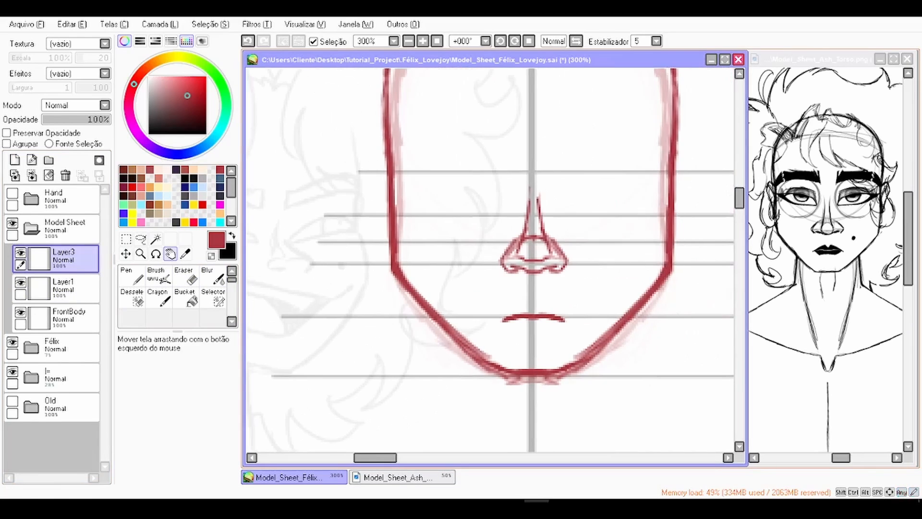
pyautogui.scroll(2, 556, 230)
pyautogui.moveTo(556, 231); pyautogui.dragTo(552, 230)
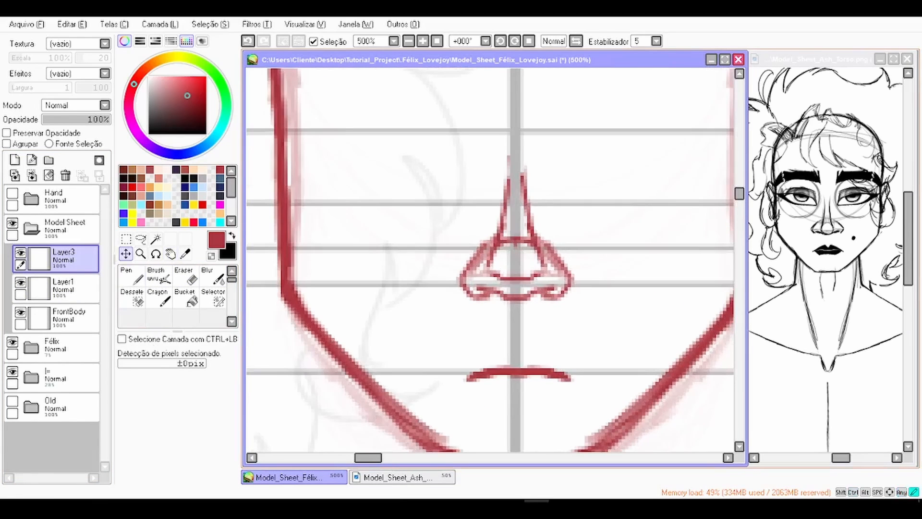
pyautogui.press('e')
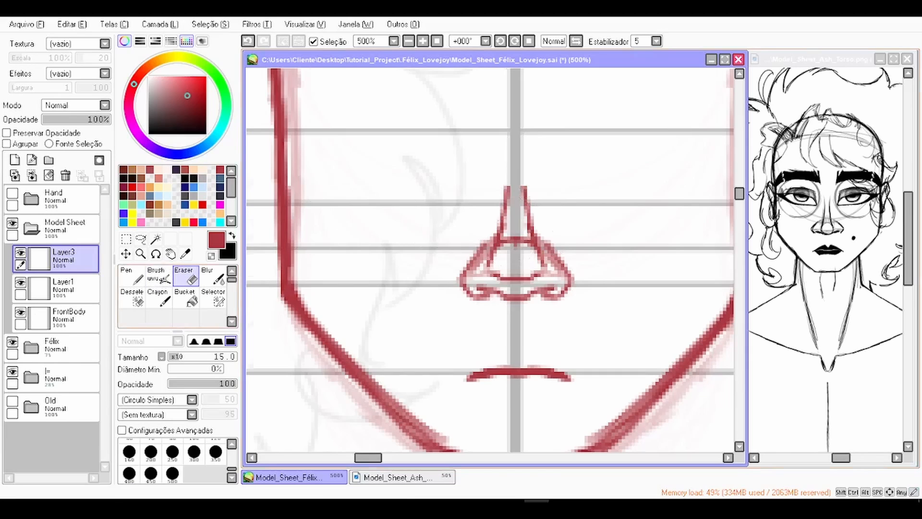
# Step: Redraw the right nose bridge line with the Pen from its shortened upper end down to the nose tip
pyautogui.scroll(-1, 490, 259)
pyautogui.click(133, 276)
pyautogui.scroll(1, 503, 219)
pyautogui.moveTo(522, 202); pyautogui.dragTo(532, 241)
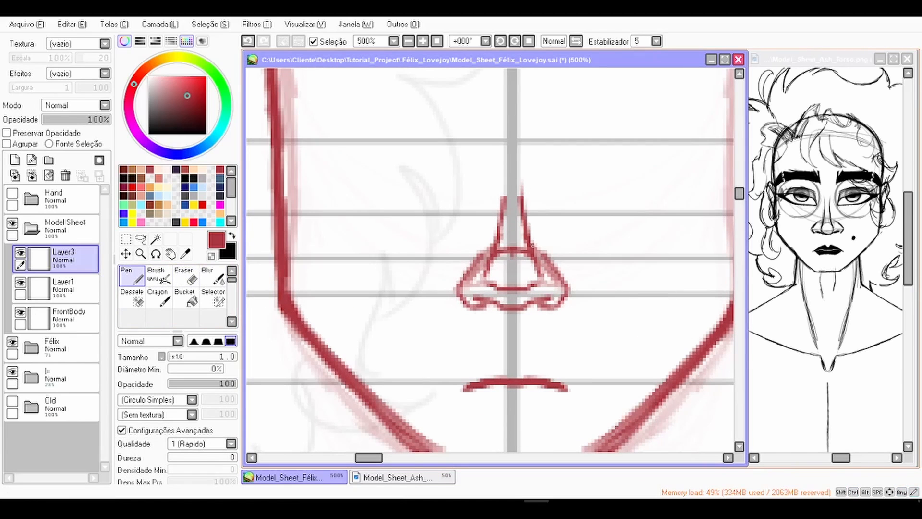
# Step: Extend the right nose bridge line upward with a Pen stroke, then merge Layer3 down into Layer1
pyautogui.moveTo(522, 166); pyautogui.dragTo(534, 246)
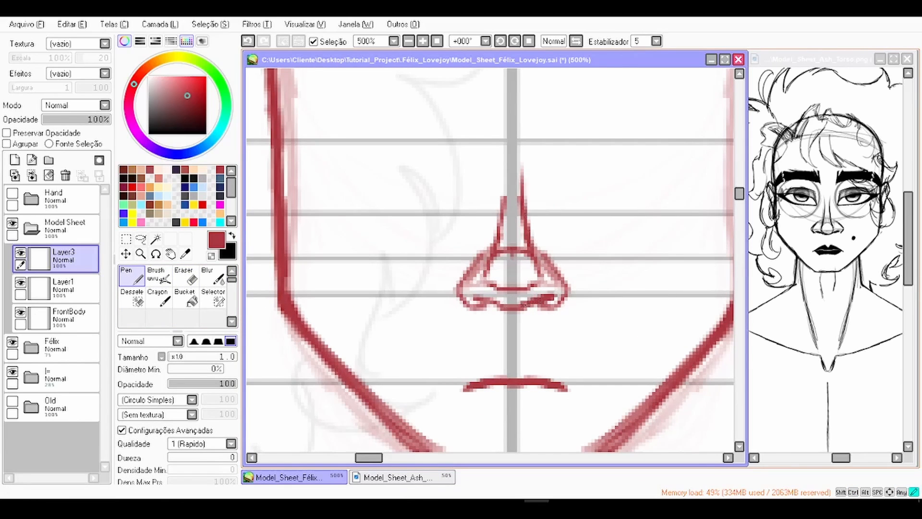
pyautogui.scroll(1, 380, 234)
pyautogui.scroll(-4, 425, 197)
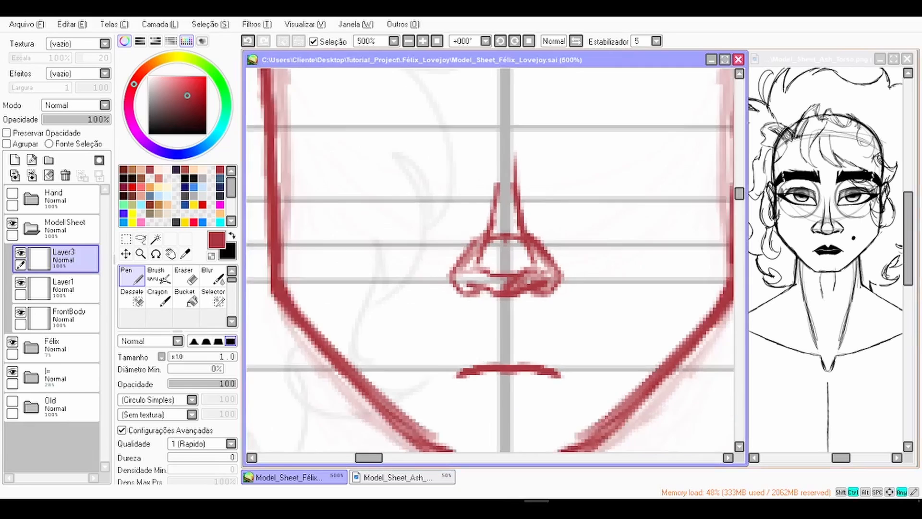
pyautogui.press('space')
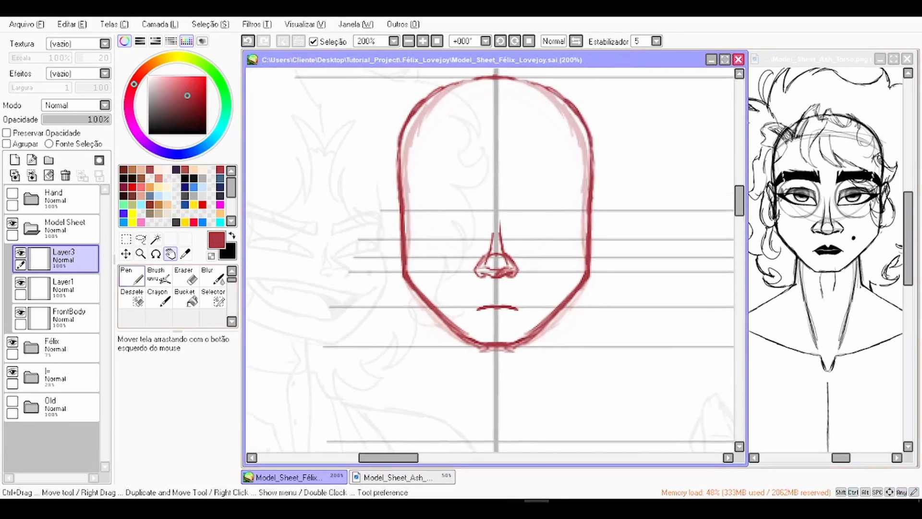
pyautogui.click(32, 176)
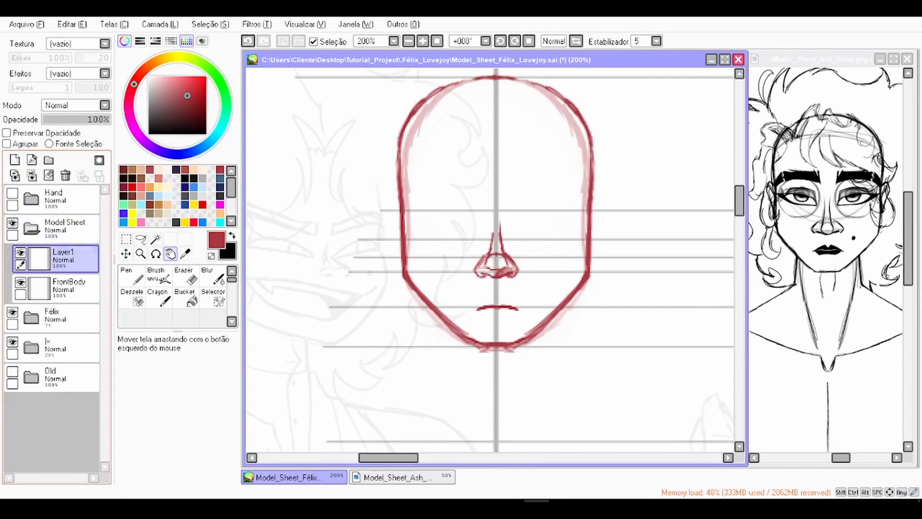
# Step: Sketch a rough almond-shaped eye outline with the Pen on a new layer, beside the nose bridge on the face's right half
pyautogui.click(15, 159)
pyautogui.click(131, 276)
pyautogui.scroll(2, 339, 210)
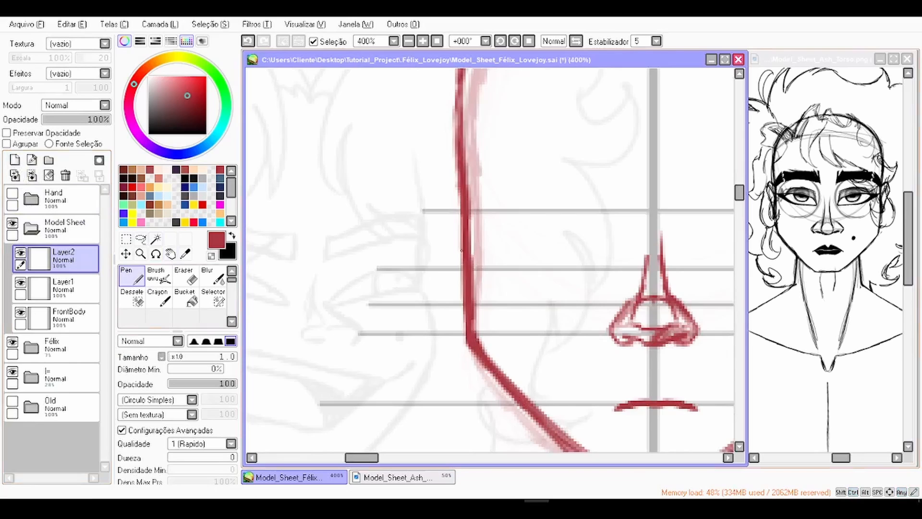
pyautogui.scroll(-1, 462, 250)
pyautogui.press('space')
pyautogui.moveTo(603, 269); pyautogui.dragTo(495, 250)
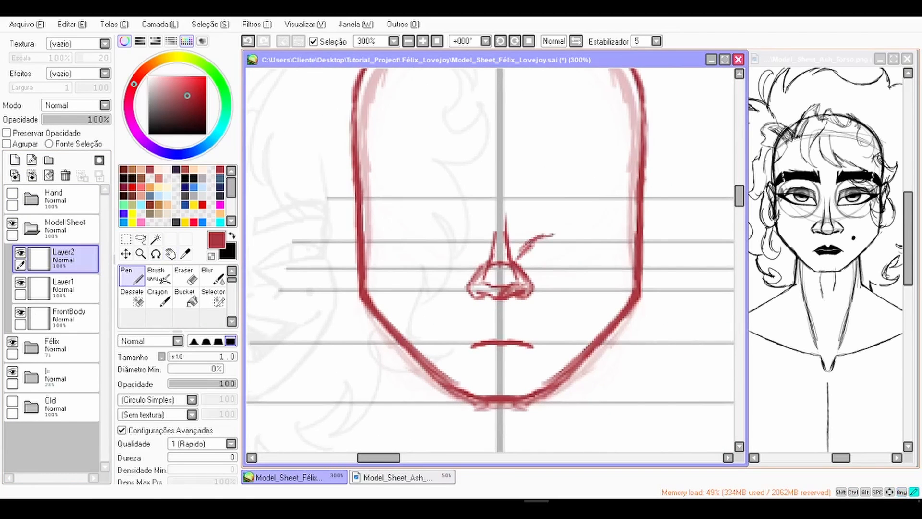
pyautogui.moveTo(572, 234); pyautogui.dragTo(589, 235)
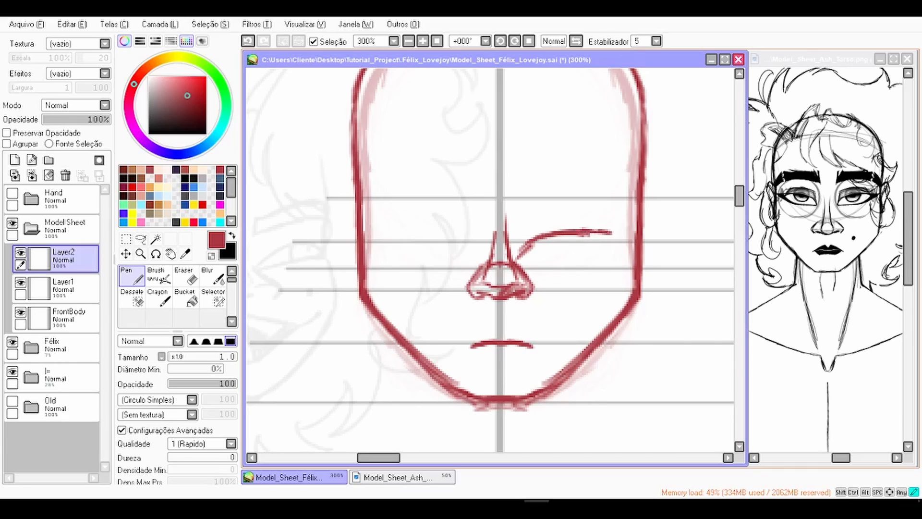
pyautogui.moveTo(518, 257); pyautogui.dragTo(574, 260)
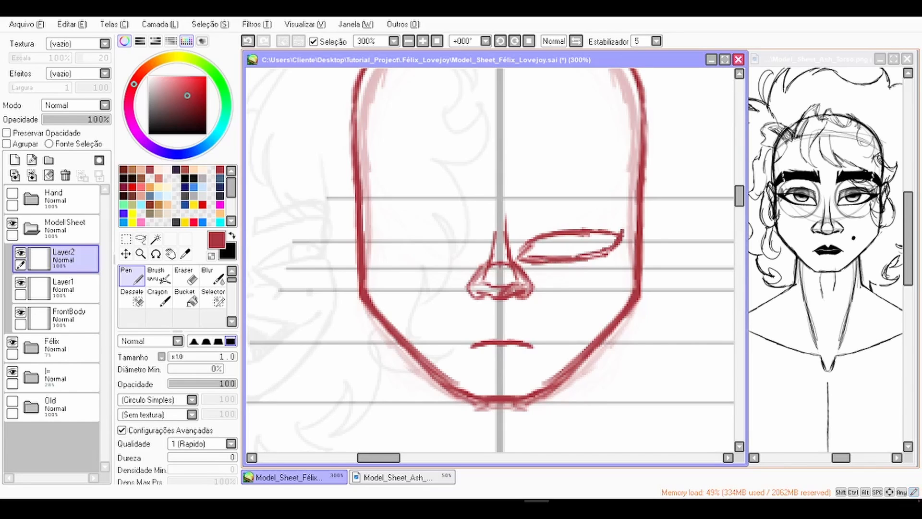
pyautogui.moveTo(521, 258)
pyautogui.mouseDown()
pyautogui.moveTo(543, 239)
pyautogui.moveTo(579, 232)
pyautogui.moveTo(571, 223)
pyautogui.mouseUp()
# Step: Move the rough eye sketch upward until its upper edge touches the first horizontal guide above the nose
pyautogui.click(126, 254)
pyautogui.scroll(-2, 560, 229)
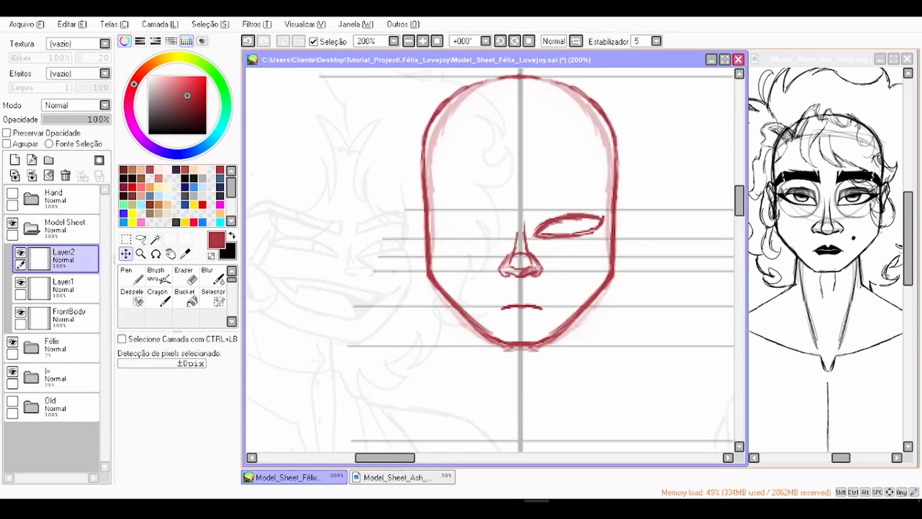
pyautogui.press('space')
pyautogui.scroll(4, 426, 229)
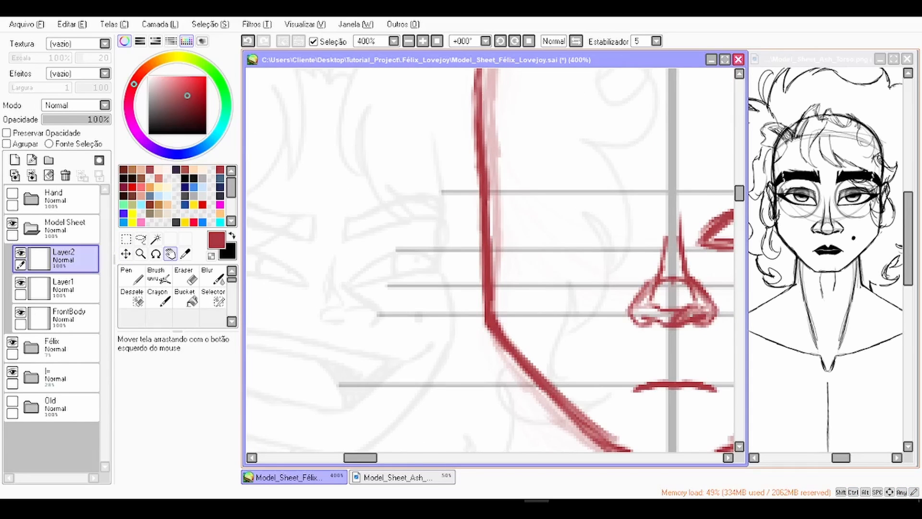
pyautogui.scroll(-2, 426, 229)
pyautogui.moveTo(642, 209); pyautogui.dragTo(634, 194)
pyautogui.scroll(2, 634, 193)
pyautogui.scroll(-1, 611, 195)
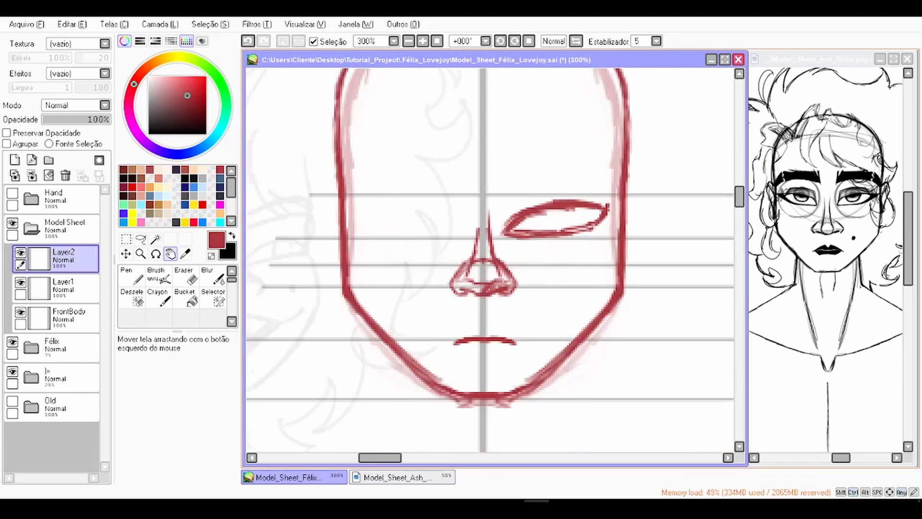
pyautogui.moveTo(566, 220); pyautogui.dragTo(525, 226)
pyautogui.scroll(-1, 550, 215)
pyautogui.scroll(1, 557, 193)
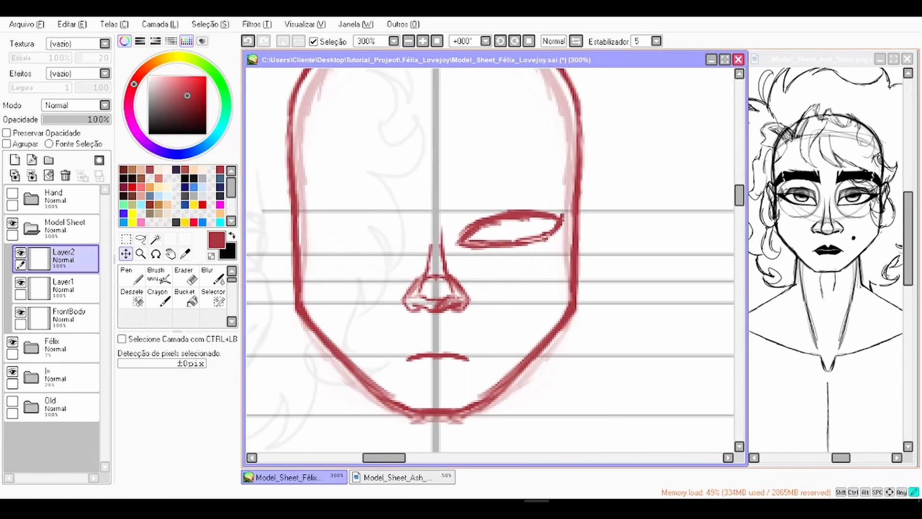
# Step: Fade the rough eye layer, trace a clean eye outline with the Pen on a new layer, and remove the rough sketch
pyautogui.click(55, 288)
pyautogui.click(55, 259)
pyautogui.click(55, 119)
pyautogui.click(15, 159)
pyautogui.click(131, 276)
pyautogui.scroll(3, 485, 230)
pyautogui.moveTo(427, 359)
pyautogui.mouseDown()
pyautogui.moveTo(478, 150)
pyautogui.moveTo(427, 362)
pyautogui.mouseUp()
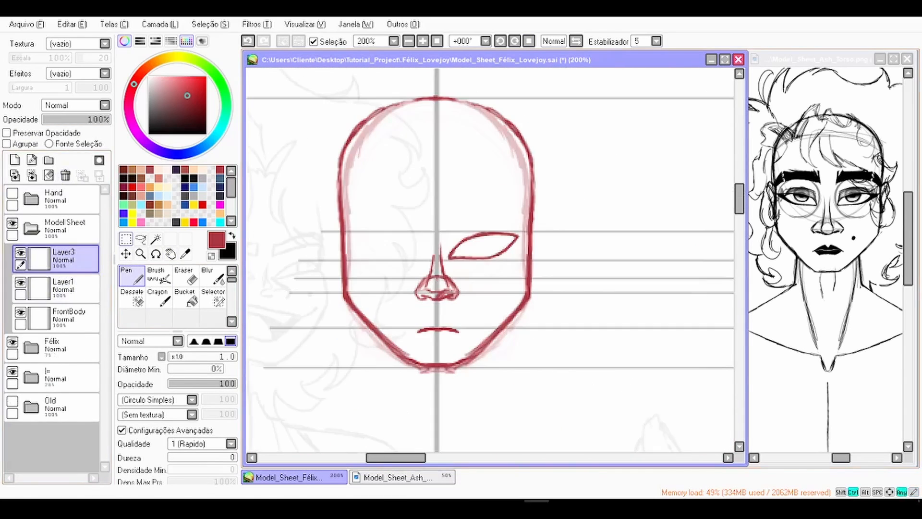
# Step: Transform the clean eye outline, making it slightly smaller and shifting it outward, away from the vertical guide
pyautogui.hotkey('ctrl', 't')
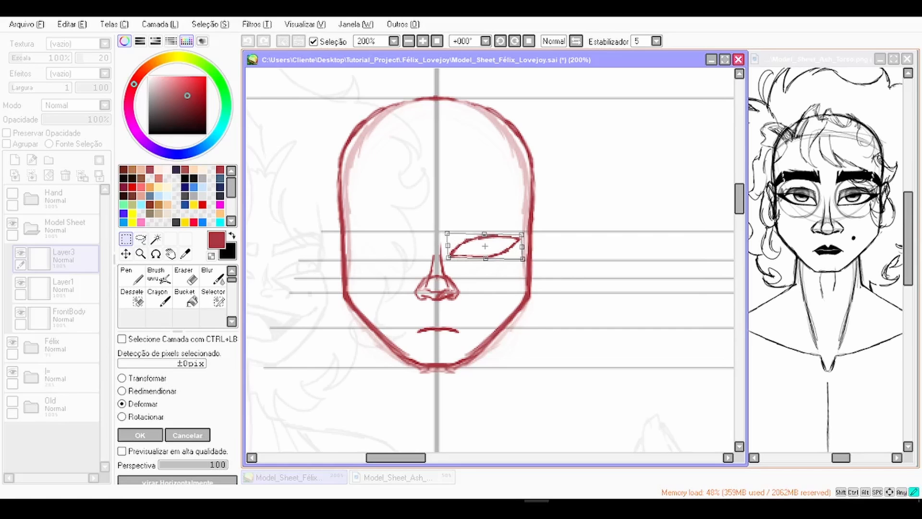
pyautogui.moveTo(485, 246); pyautogui.dragTo(520, 240)
pyautogui.press('Return')
pyautogui.scroll(1, 485, 259)
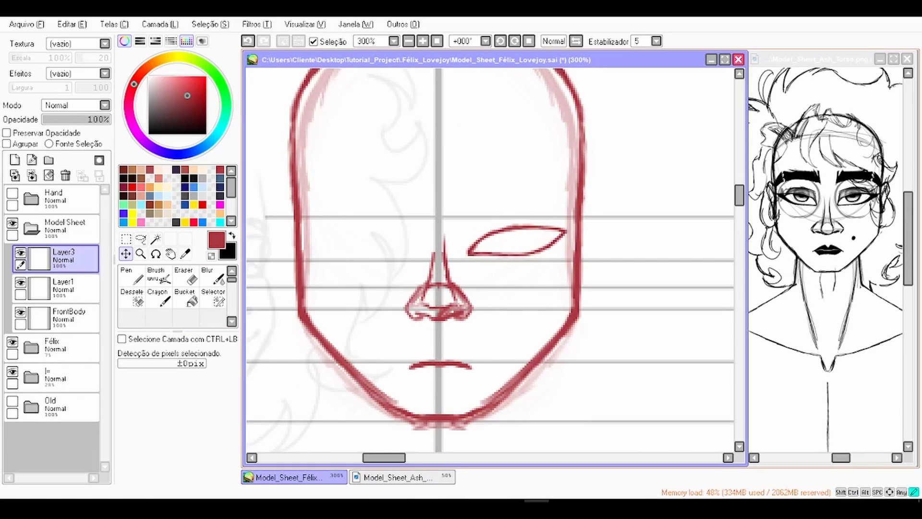
pyautogui.scroll(-3, 466, 206)
pyautogui.press('space')
pyautogui.scroll(2, 466, 221)
pyautogui.moveTo(451, 230); pyautogui.dragTo(524, 276)
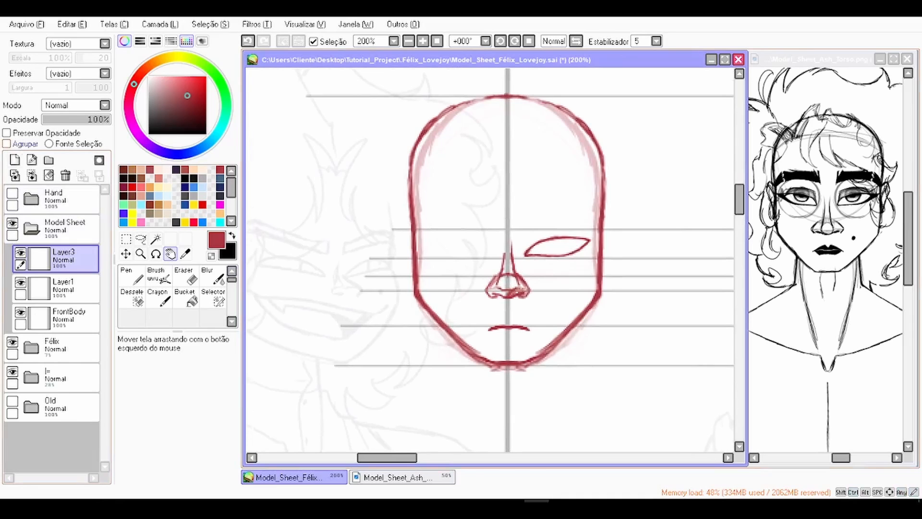
pyautogui.click(14, 160)
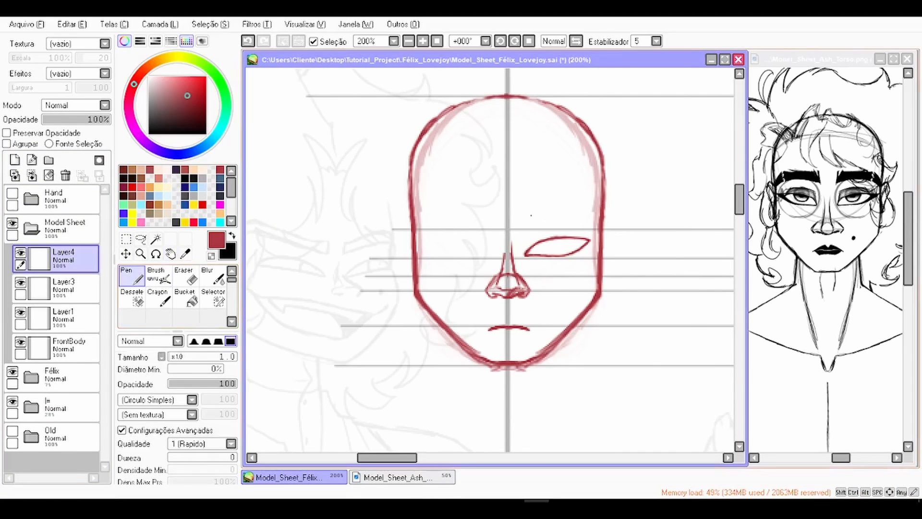
pyautogui.scroll(1, 392, 232)
pyautogui.moveTo(402, 226); pyautogui.dragTo(567, 204)
pyautogui.moveTo(453, 213); pyautogui.dragTo(686, 214)
pyautogui.hotkey('ctrl', 'z')
pyautogui.hotkey('ctrl', 'z')
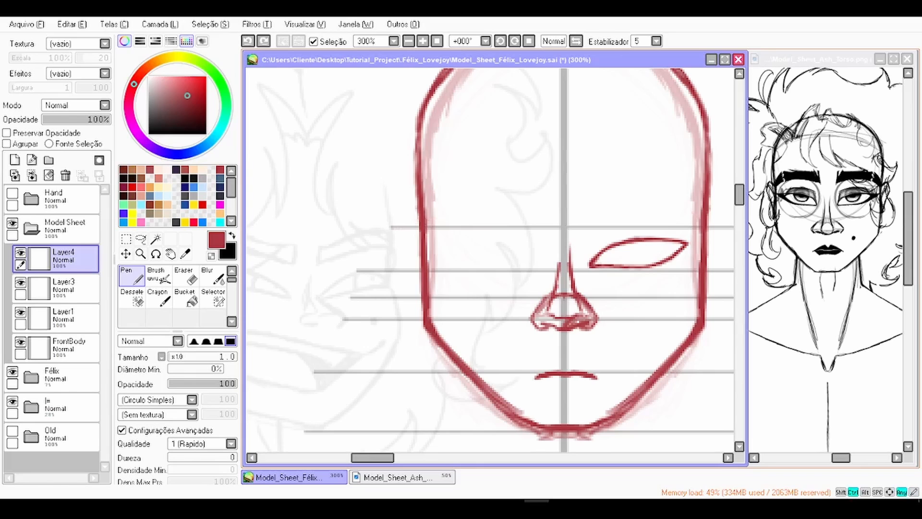
pyautogui.hotkey('ctrl', 'z')
# Step: Sketch a rough eyebrow on new Layer4 from the vertical guide to the right head contour, and lower its opacity to about 30%
pyautogui.click(14, 160)
pyautogui.moveTo(571, 219)
pyautogui.mouseDown()
pyautogui.moveTo(645, 207)
pyautogui.moveTo(406, 225)
pyautogui.mouseUp()
pyautogui.hotkey('ctrl', 'z')
pyautogui.scroll(1, 664, 201)
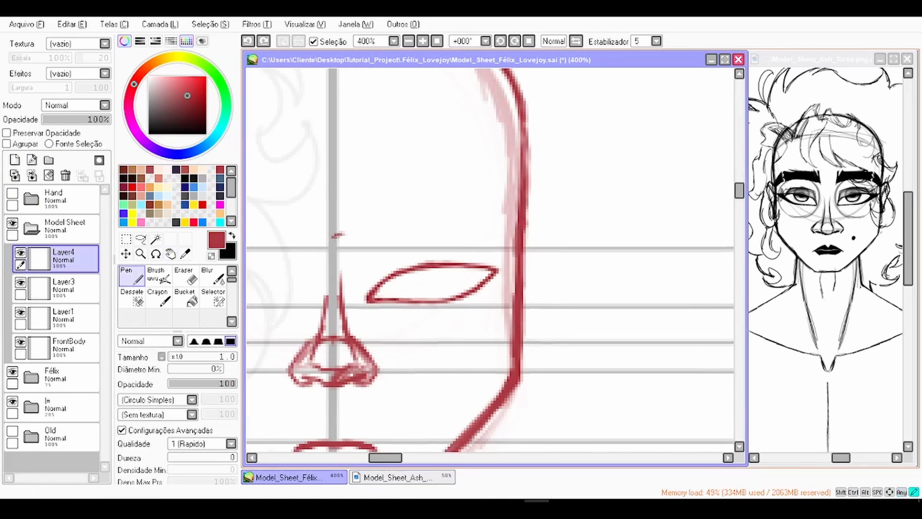
pyautogui.moveTo(337, 235); pyautogui.dragTo(402, 217)
pyautogui.hotkey('ctrl', 'z')
pyautogui.moveTo(335, 215); pyautogui.dragTo(479, 205)
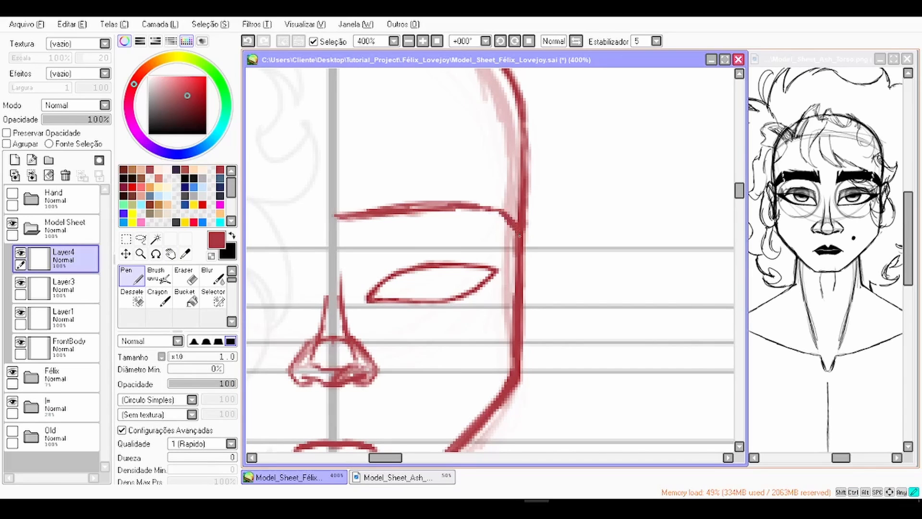
pyautogui.click(64, 120)
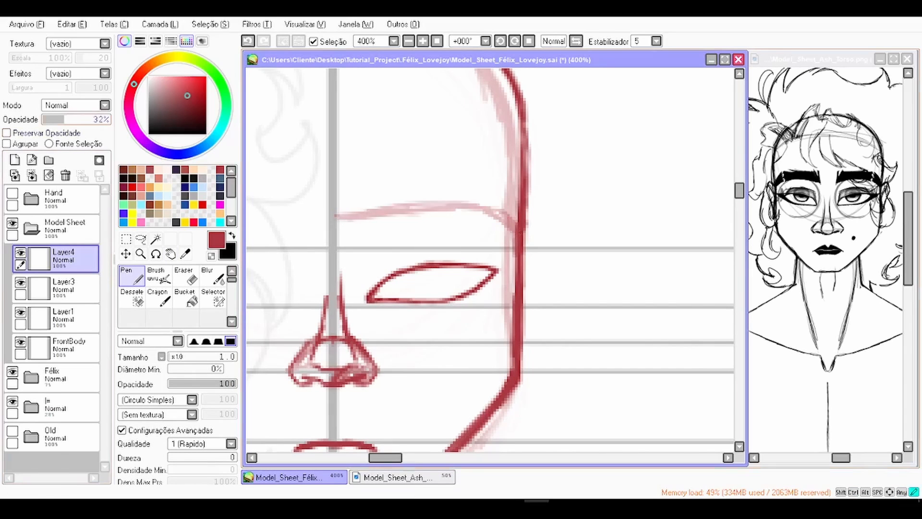
# Step: Outline a thick, angular eyebrow with the Pen on a new layer over the faded sketch, then remove the sketch layer
pyautogui.click(15, 160)
pyautogui.hotkey('ctrl', '+')
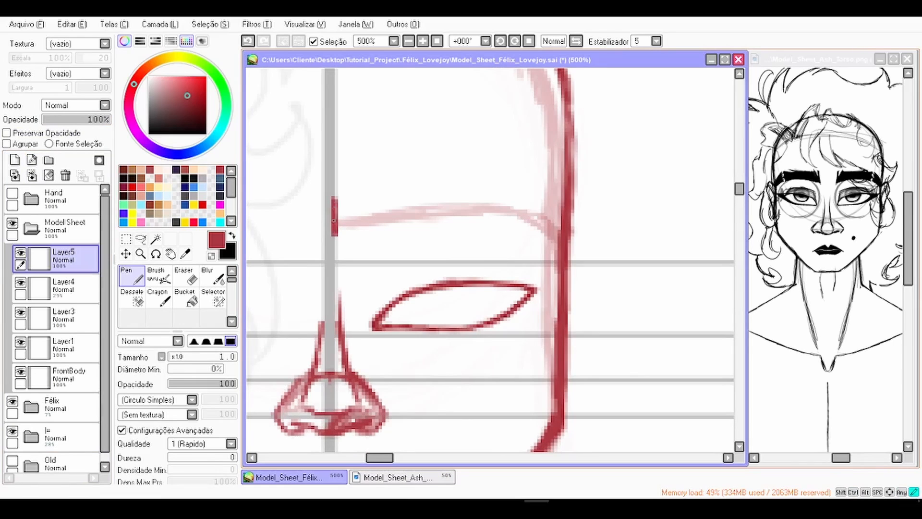
pyautogui.hotkey('alt', 'space')
pyautogui.moveTo(334, 240)
pyautogui.mouseDown()
pyautogui.moveTo(395, 387)
pyautogui.moveTo(381, 320)
pyautogui.moveTo(434, 197)
pyautogui.mouseUp()
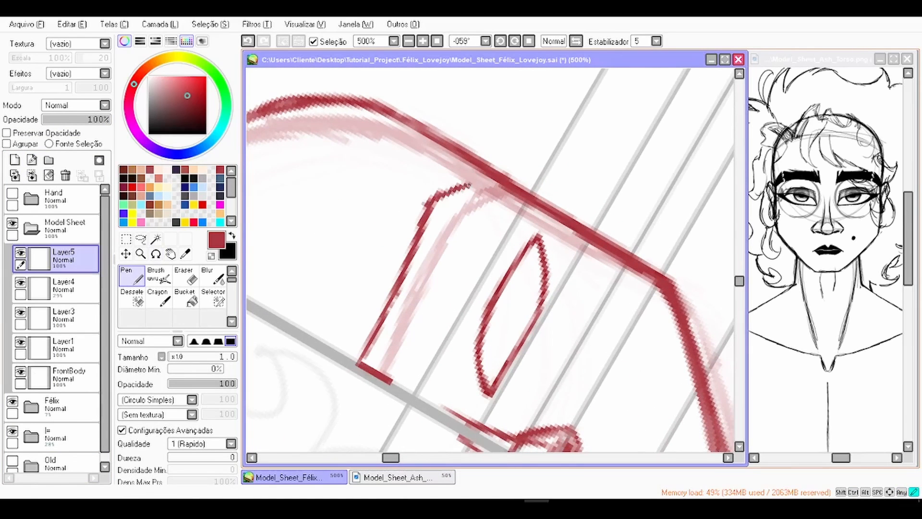
pyautogui.moveTo(398, 382)
pyautogui.mouseDown()
pyautogui.moveTo(441, 245)
pyautogui.moveTo(455, 219)
pyautogui.moveTo(493, 194)
pyautogui.mouseUp()
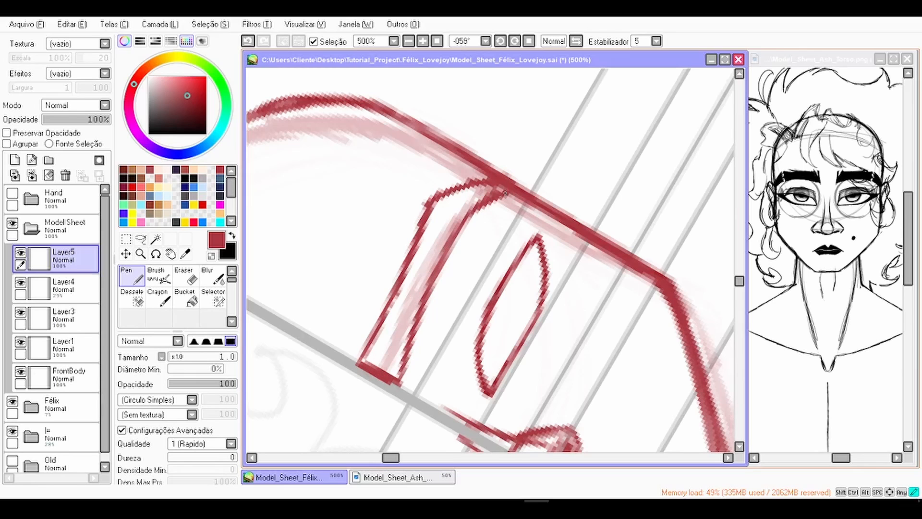
pyautogui.click(528, 41)
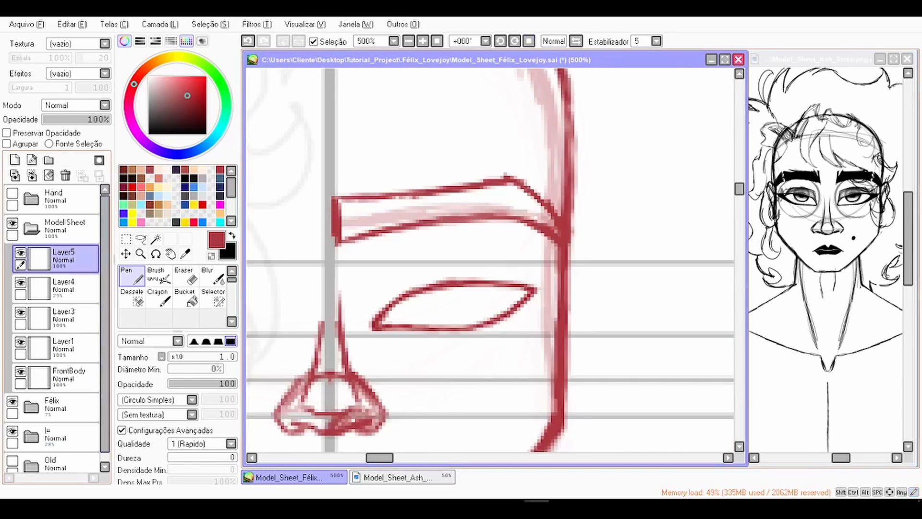
pyautogui.press('e')
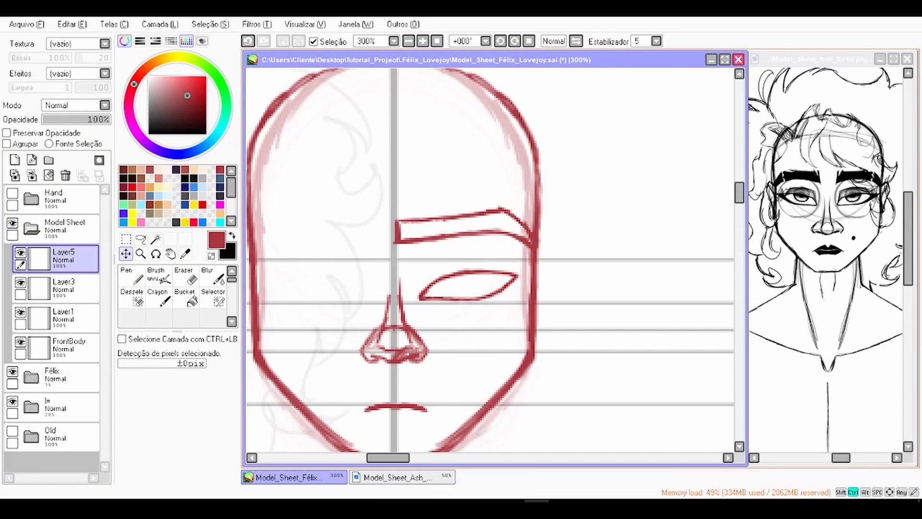
# Step: Transform the eyebrow on Layer5, pulling its inner end away from the vertical guide while its outer end stays at the head contour
pyautogui.hotkey('ctrl', 't')
pyautogui.moveTo(392, 229); pyautogui.dragTo(407, 230)
pyautogui.moveTo(541, 206); pyautogui.dragTo(540, 207)
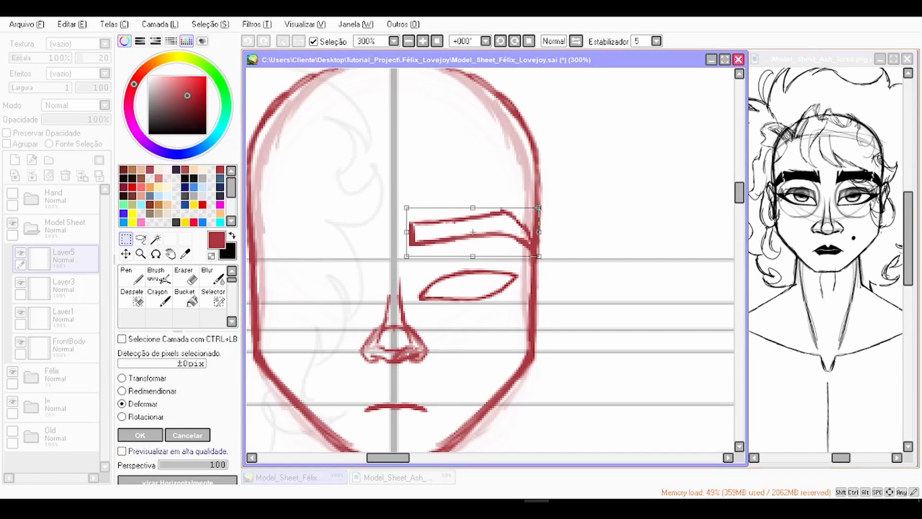
pyautogui.press('Return')
pyautogui.scroll(-1, 490, 260)
pyautogui.moveTo(393, 269); pyautogui.dragTo(533, 231)
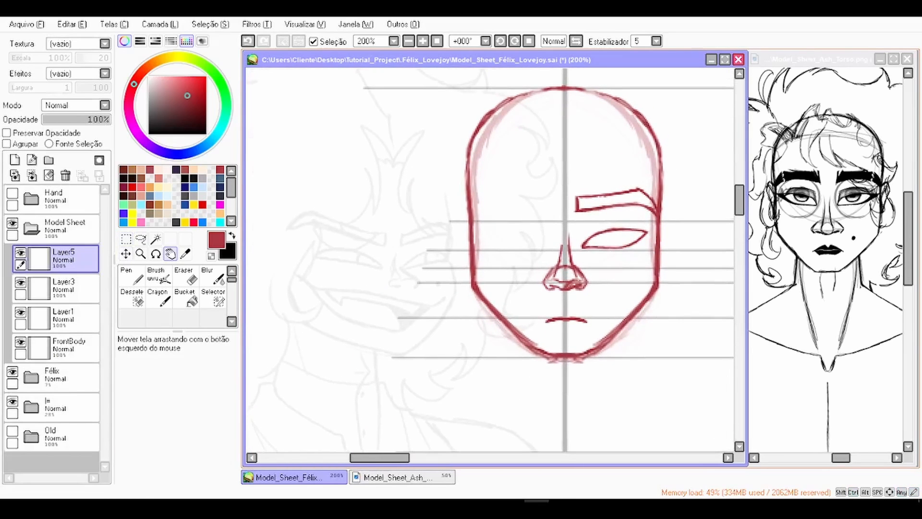
pyautogui.scroll(1, 327, 239)
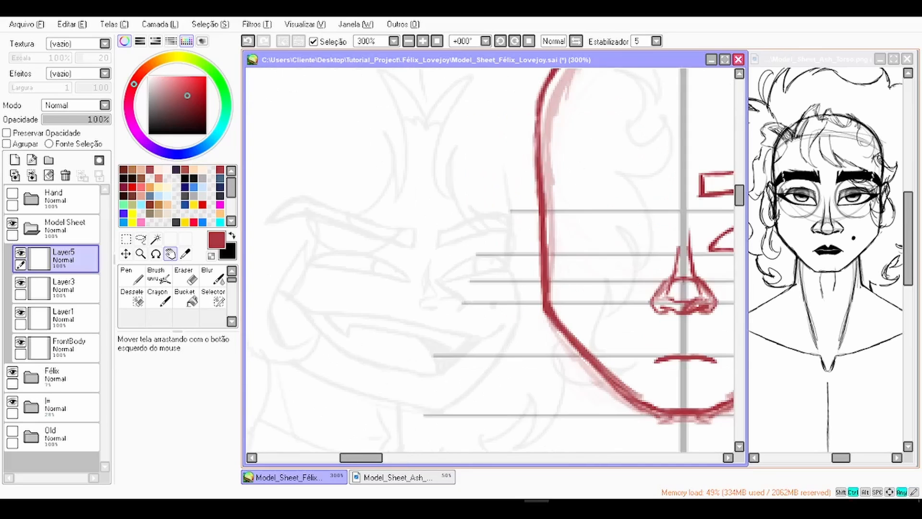
pyautogui.scroll(-1, 490, 260)
pyautogui.moveTo(553, 260); pyautogui.dragTo(489, 266)
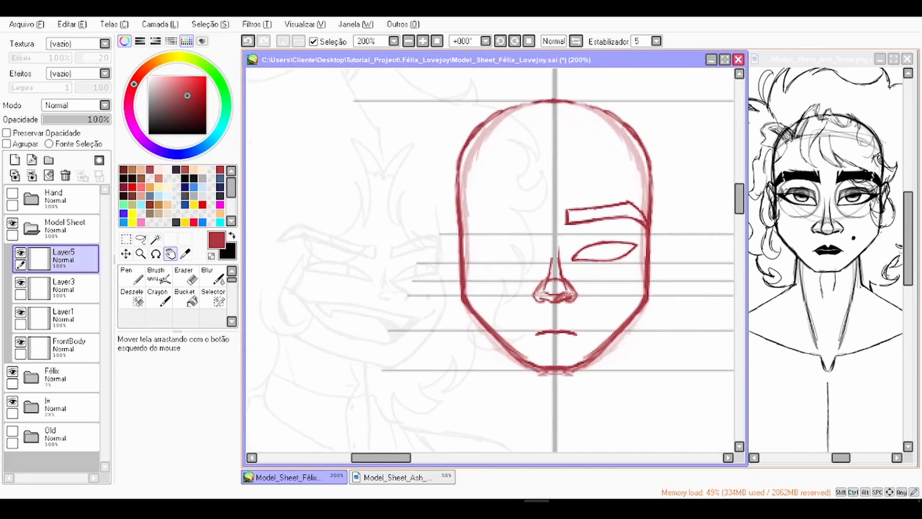
# Step: Merge the eyebrow, eye and Layer1 layers down into FrontBody, toggling layer visibility to check the merged content
pyautogui.click(31, 175)
pyautogui.click(21, 252)
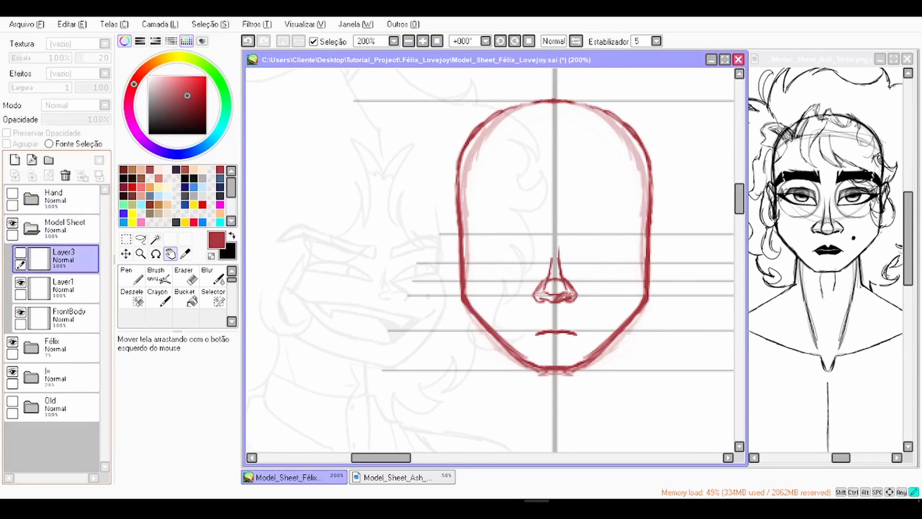
pyautogui.click(21, 253)
pyautogui.click(32, 175)
pyautogui.click(31, 175)
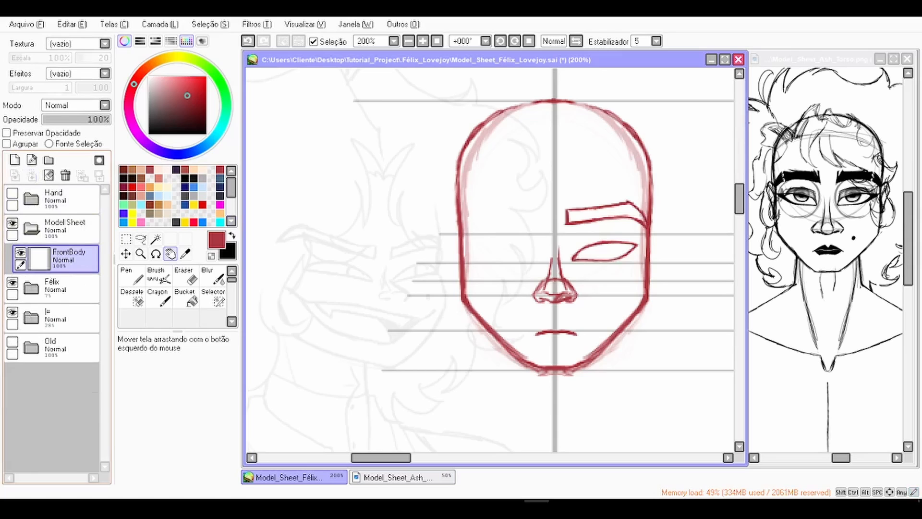
pyautogui.click(21, 252)
pyautogui.click(21, 253)
# Step: Select the area left of the vertical guide from the guide's layer and clear that half of the face on FrontBody
pyautogui.click(32, 317)
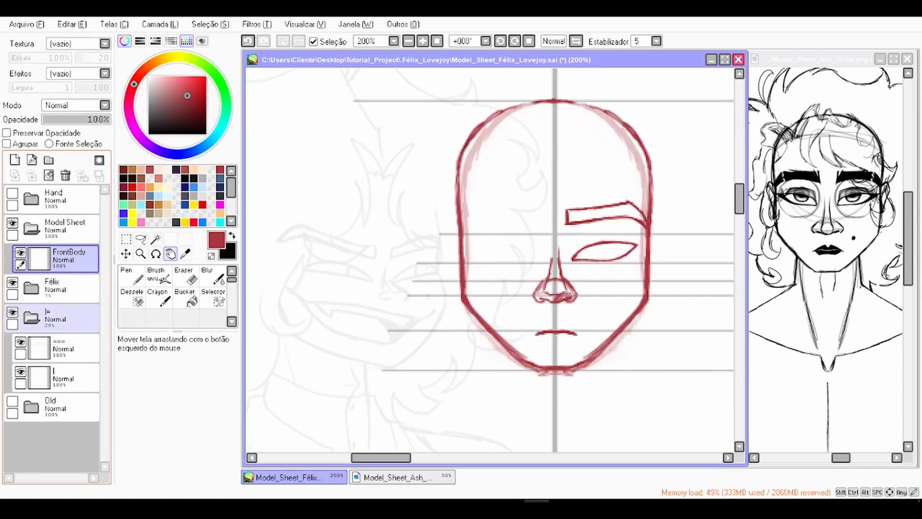
pyautogui.click(63, 378)
pyautogui.click(155, 239)
pyautogui.click(336, 249)
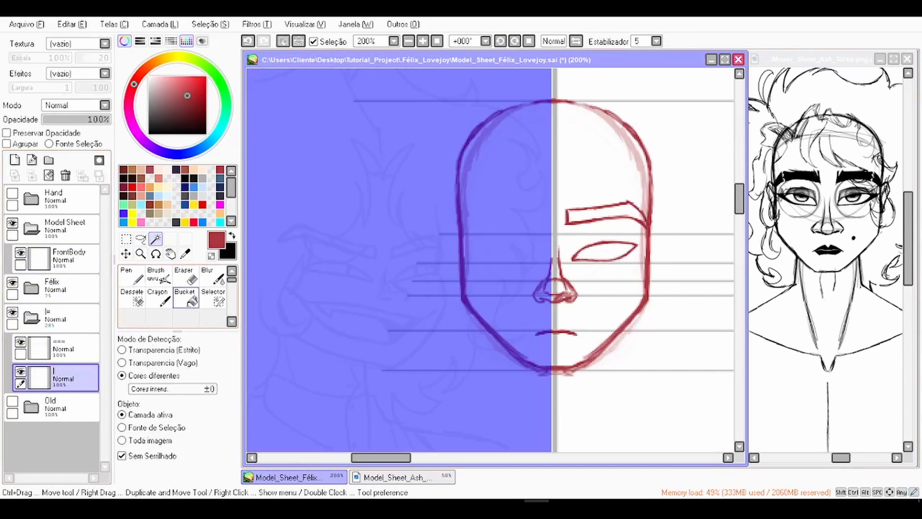
pyautogui.click(68, 260)
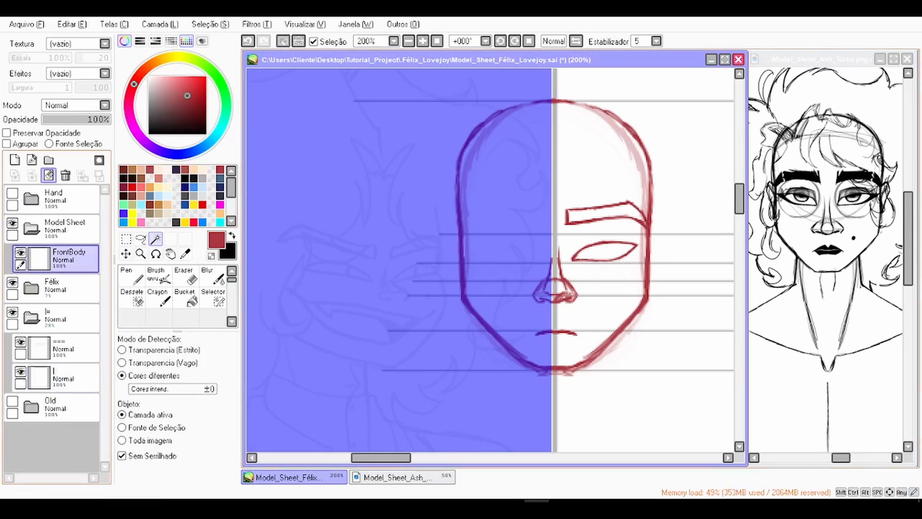
pyautogui.click(49, 175)
pyautogui.click(283, 41)
# Step: Copy the remaining half face from FrontBody, paste it on a new layer, and flip the copy horizontally
pyautogui.click(125, 238)
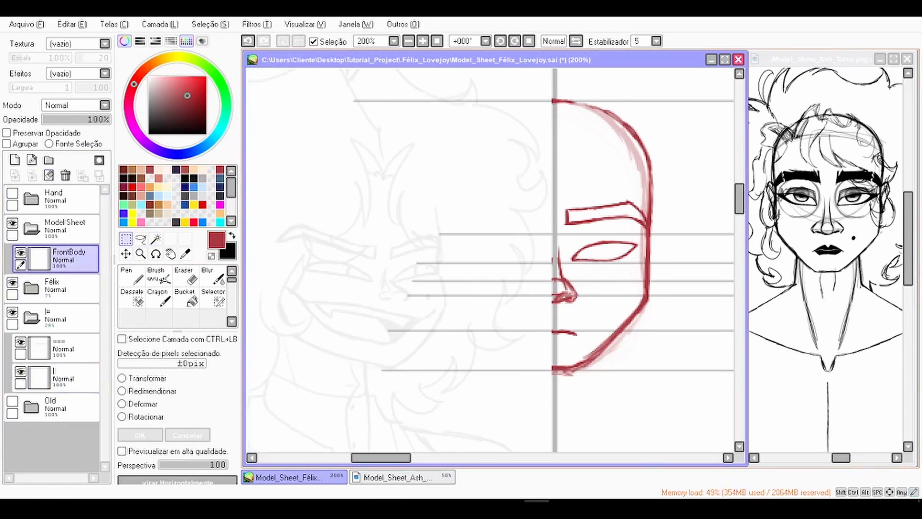
pyautogui.moveTo(464, 398); pyautogui.dragTo(689, 73)
pyautogui.hotkey('ctrl', 'c')
pyautogui.hotkey('ctrl', 'v')
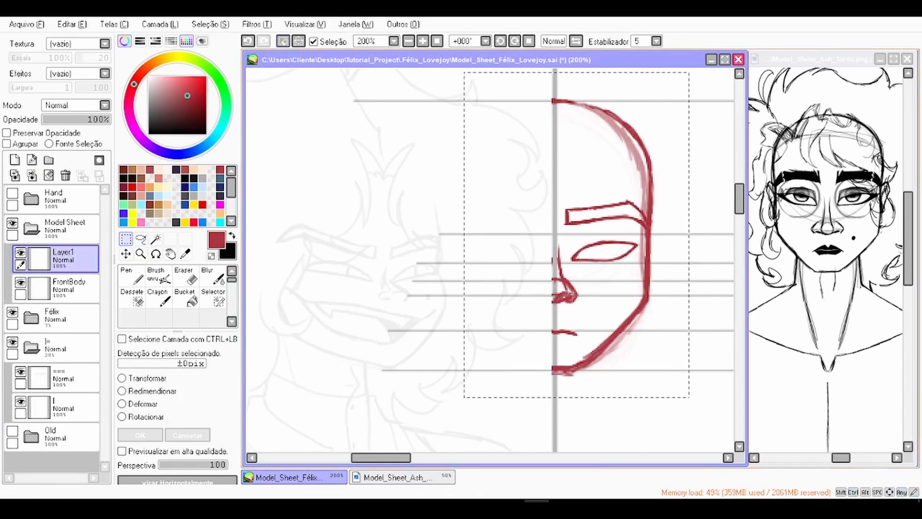
pyautogui.hotkey('ctrl', 'd')
pyautogui.click(177, 482)
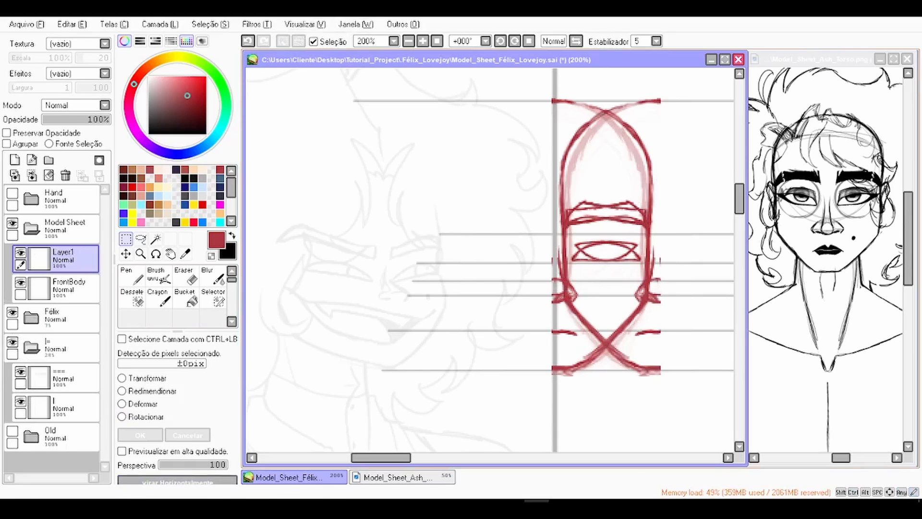
# Step: Move the flipped half across the vertical guide to complete a symmetrical face, and merge it into FrontBody
pyautogui.click(126, 253)
pyautogui.moveTo(609, 231)
pyautogui.mouseDown()
pyautogui.moveTo(501, 231)
pyautogui.moveTo(459, 246)
pyautogui.moveTo(465, 261)
pyautogui.moveTo(450, 270)
pyautogui.mouseUp()
pyautogui.press('space')
pyautogui.scroll(1, 458, 321)
pyautogui.click(32, 176)
# Step: Select both eyes on FrontBody with freehand lasso outlines, leaving the nose and eyebrows outside the selection
pyautogui.press('space')
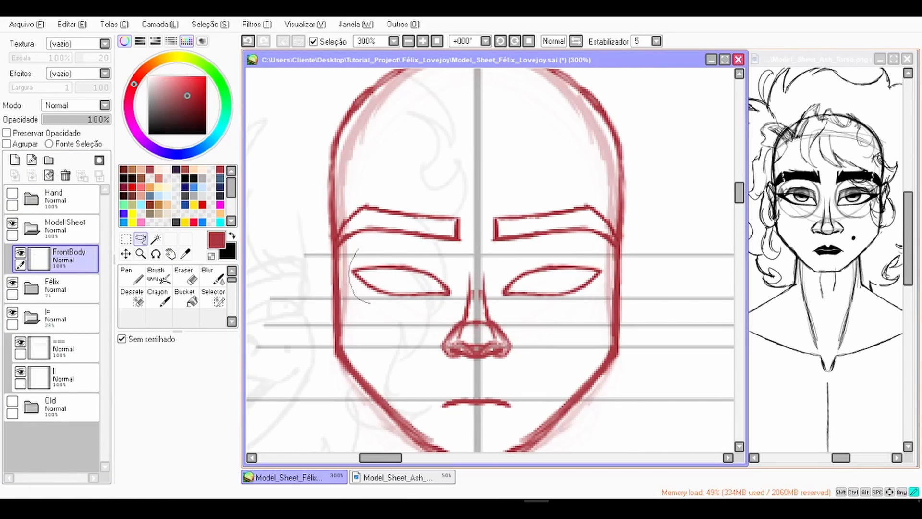
pyautogui.moveTo(452, 303); pyautogui.dragTo(403, 251)
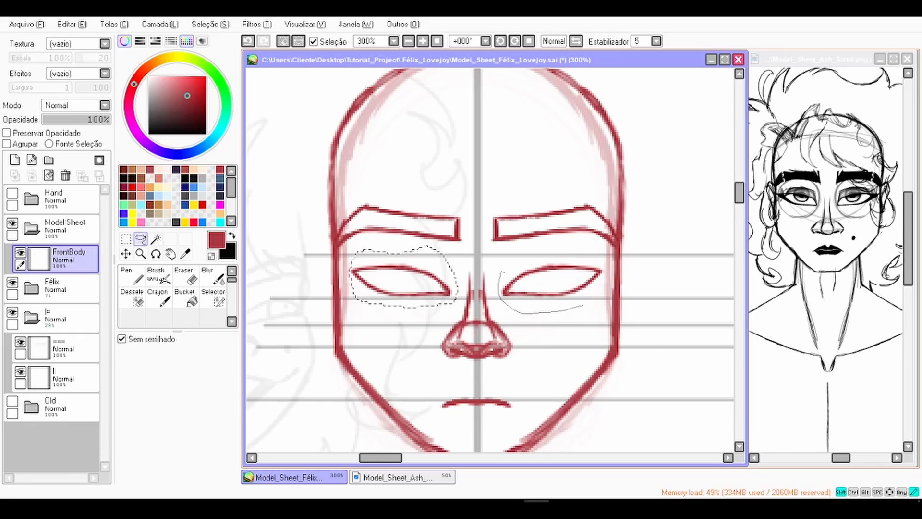
pyautogui.moveTo(607, 275); pyautogui.dragTo(552, 250)
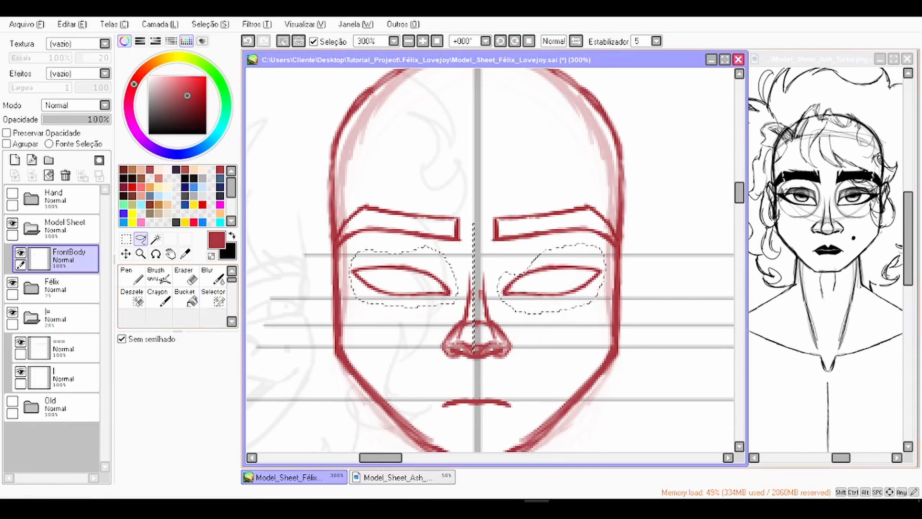
pyautogui.hotkey('ctrl', 'z')
pyautogui.moveTo(495, 280); pyautogui.dragTo(493, 289)
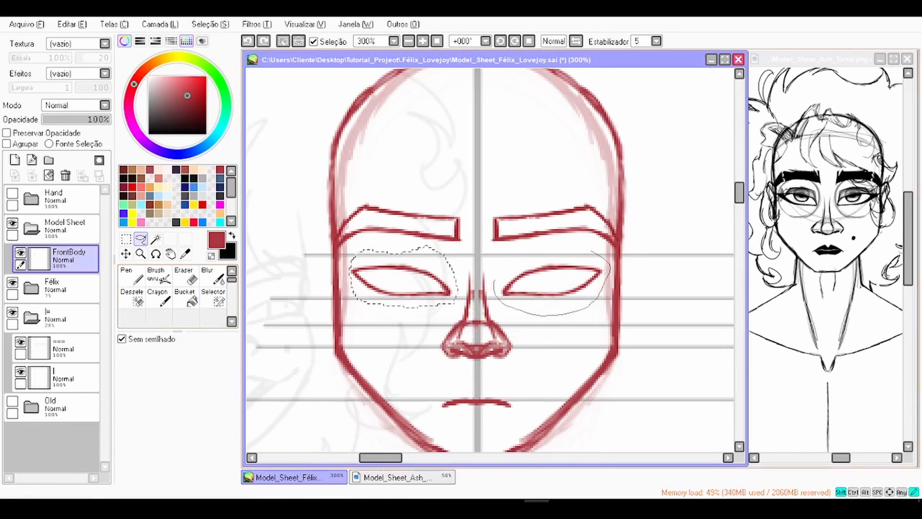
pyautogui.moveTo(591, 251); pyautogui.dragTo(521, 250)
pyautogui.moveTo(521, 288); pyautogui.dragTo(523, 255)
# Step: Transform the selected eyes, shifting them slightly upward and stretching them a little taller
pyautogui.click(126, 254)
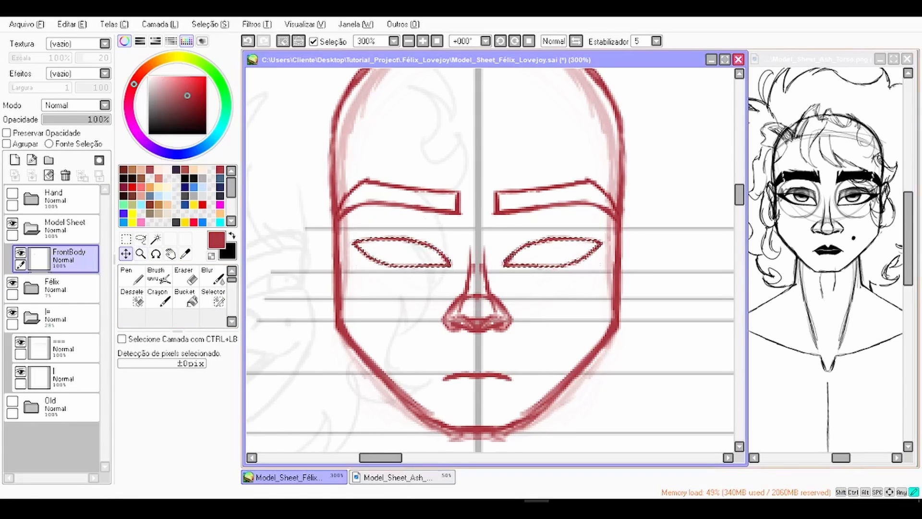
pyautogui.click(126, 238)
pyautogui.hotkey('ctrl', 'z')
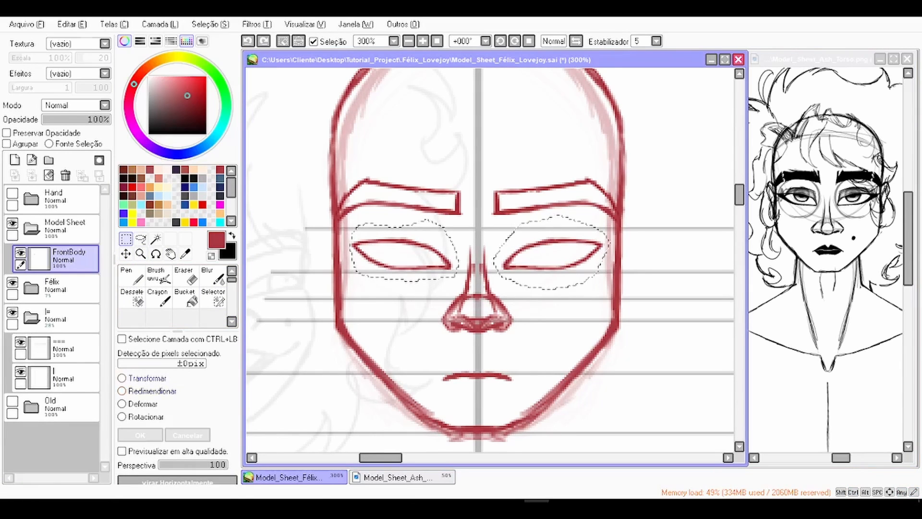
pyautogui.hotkey('ctrl', 't')
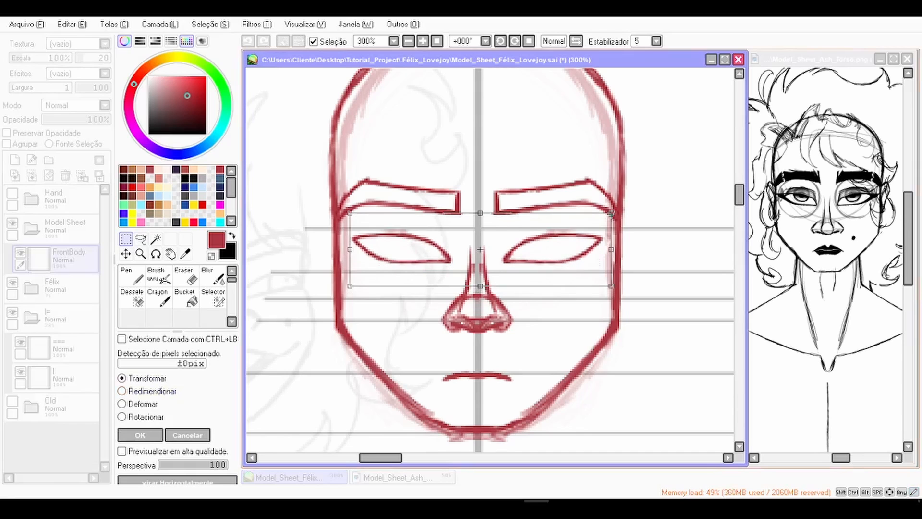
pyautogui.moveTo(611, 213); pyautogui.dragTo(611, 212)
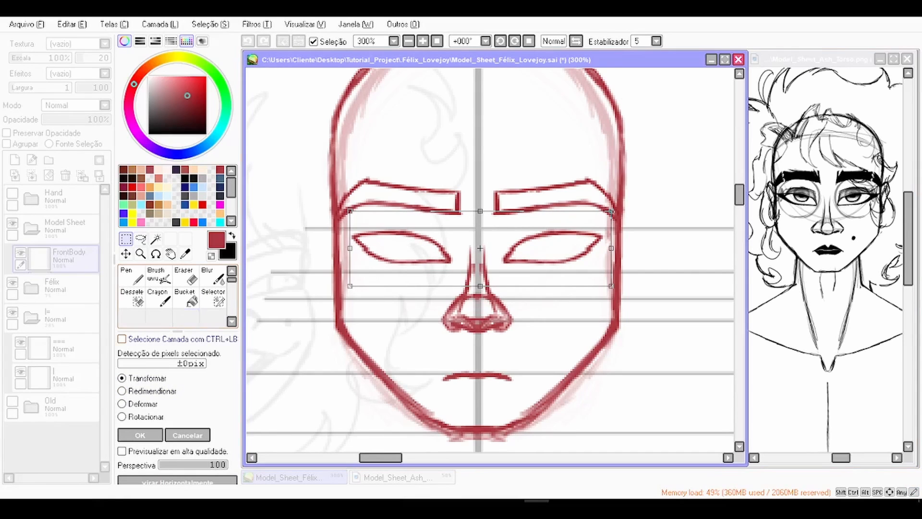
pyautogui.press('Return')
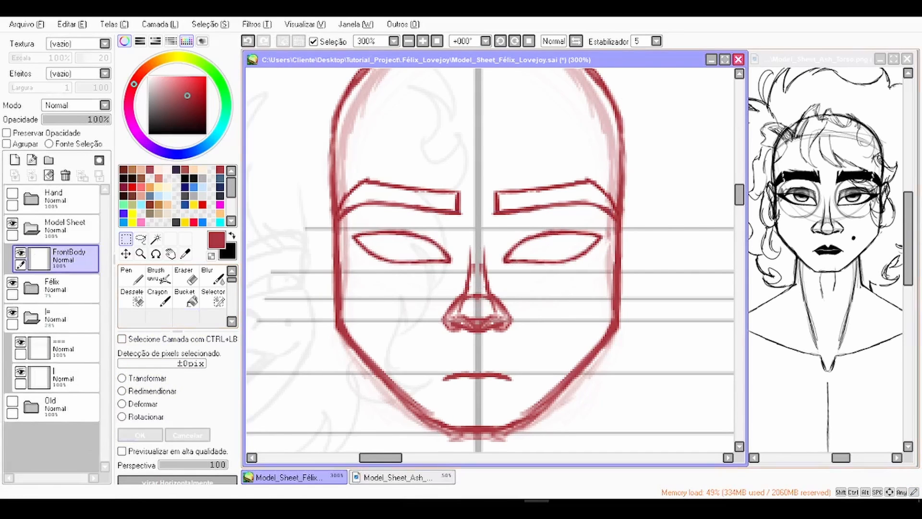
# Step: Draw an arched eyelid crease with the Pen above the right eye, from its inner corner to its outer corner
pyautogui.click(132, 276)
pyautogui.scroll(1, 455, 224)
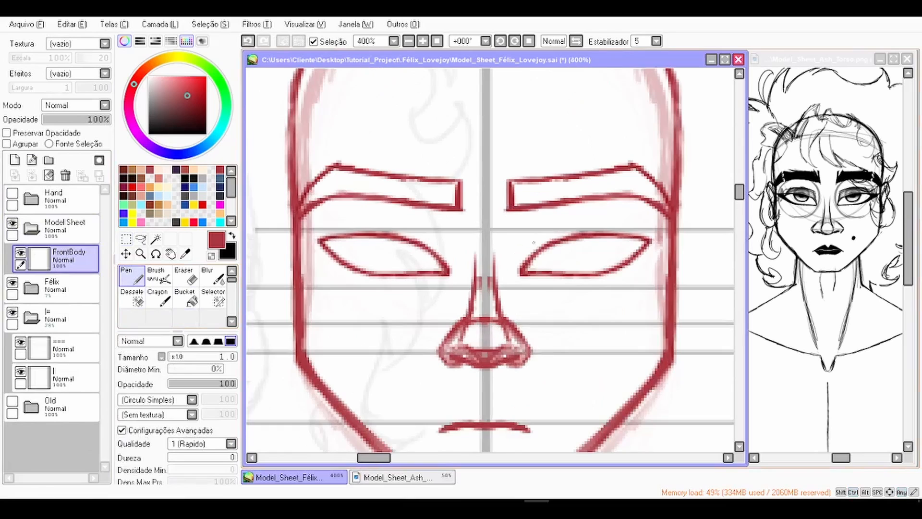
pyautogui.scroll(1, 533, 243)
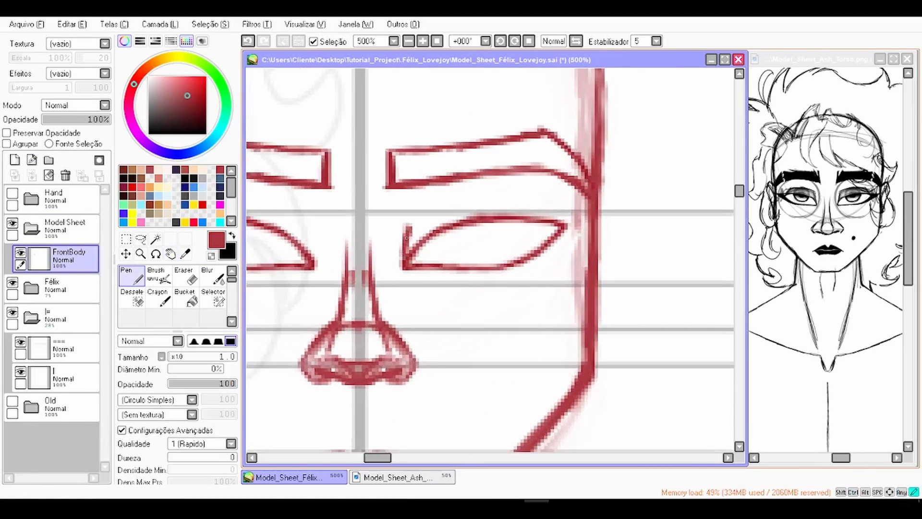
pyautogui.moveTo(399, 224)
pyautogui.mouseDown()
pyautogui.moveTo(468, 194)
pyautogui.moveTo(557, 214)
pyautogui.mouseUp()
pyautogui.moveTo(432, 207)
pyautogui.mouseDown()
pyautogui.moveTo(496, 190)
pyautogui.moveTo(519, 196)
pyautogui.mouseUp()
pyautogui.scroll(-3, 377, 265)
pyautogui.scroll(2, 384, 279)
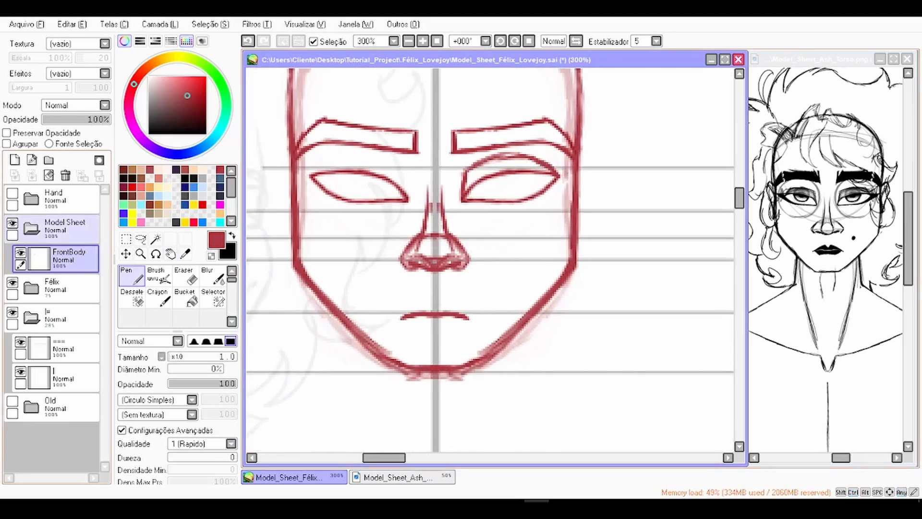
# Step: Select the nose and mouth with the lasso, nudge them slightly downward, and clear the selection
pyautogui.click(140, 239)
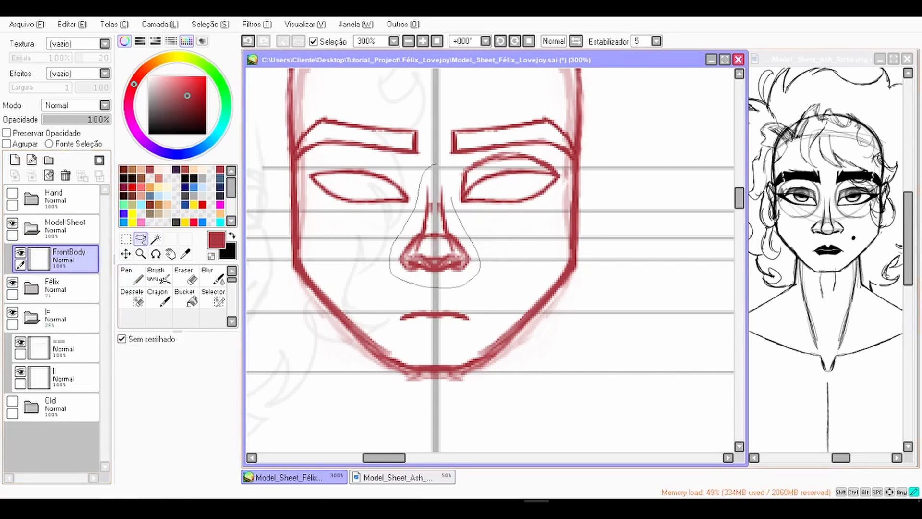
pyautogui.moveTo(451, 197); pyautogui.dragTo(432, 329)
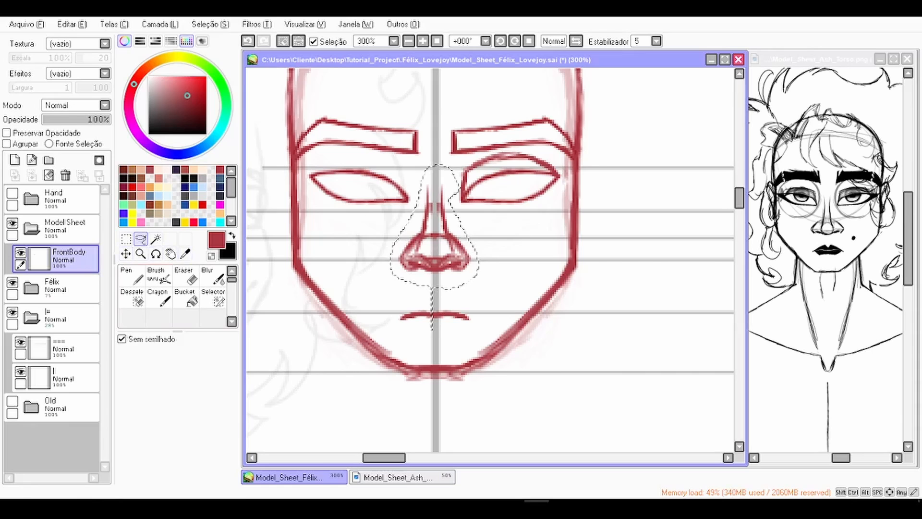
pyautogui.moveTo(489, 321)
pyautogui.mouseDown()
pyautogui.moveTo(428, 287)
pyautogui.moveTo(435, 294)
pyautogui.mouseUp()
pyautogui.hotkey('ctrl', 'z')
pyautogui.click(126, 254)
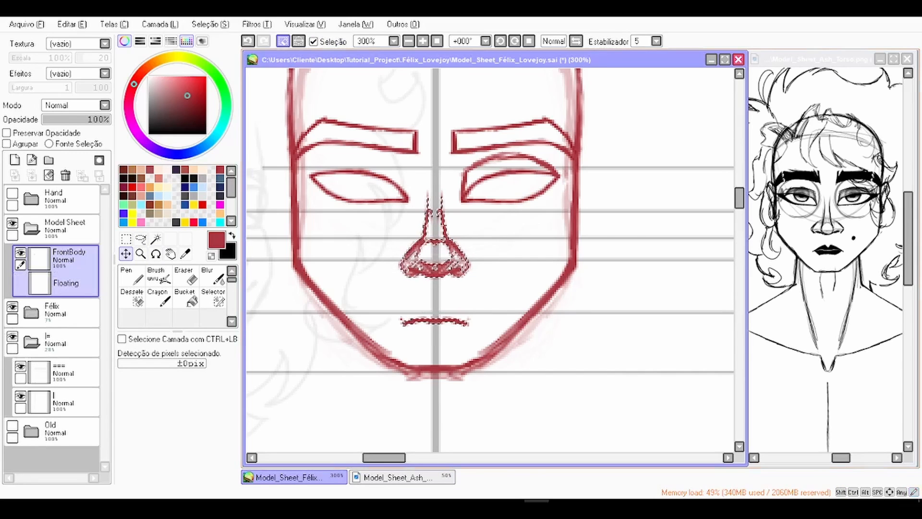
pyautogui.hotkey('ctrl', 'd')
# Step: Transform the whole head on FrontBody, stretching it slightly at the crown and at the chin
pyautogui.scroll(-1, 458, 209)
pyautogui.scroll(-1, 447, 207)
pyautogui.press('space')
pyautogui.moveTo(446, 208); pyautogui.dragTo(442, 218)
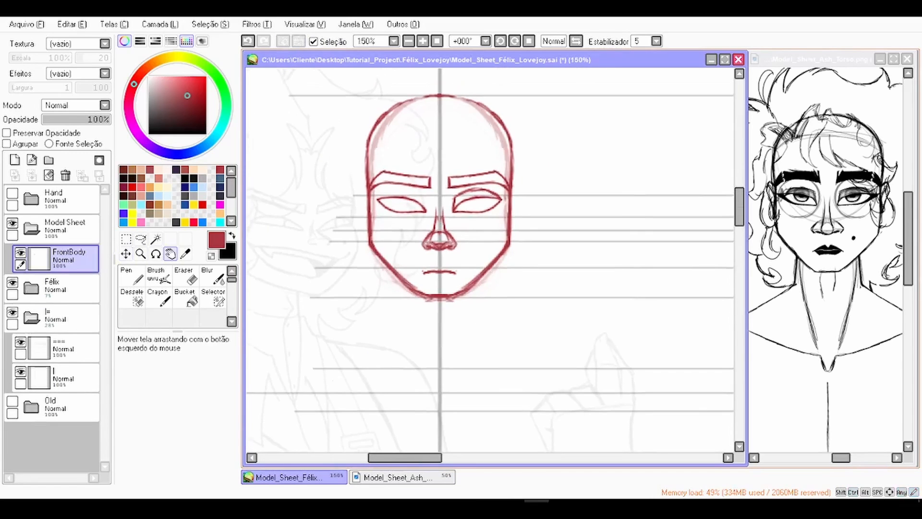
pyautogui.scroll(1, 461, 173)
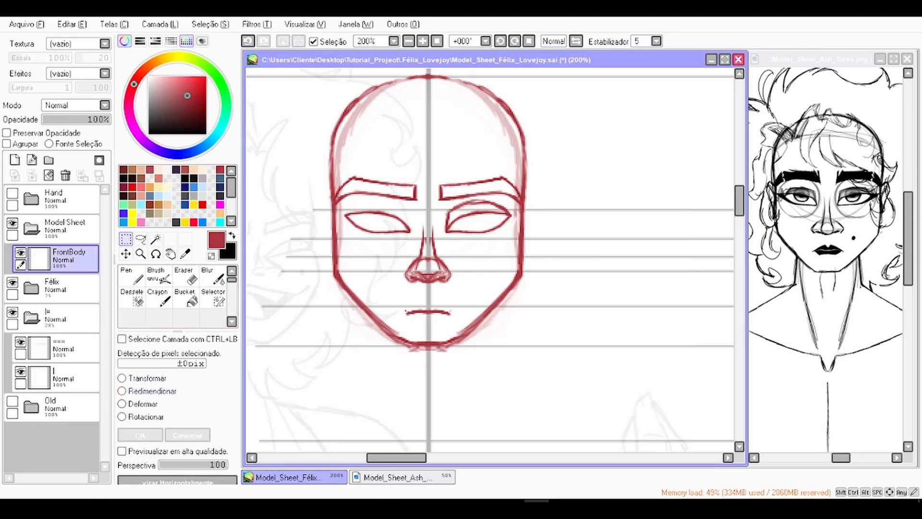
pyautogui.hotkey('ctrl', 't')
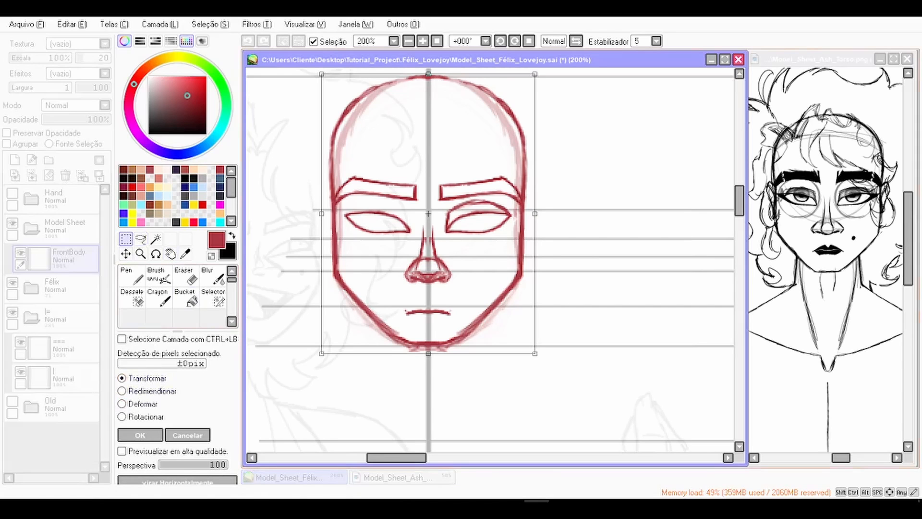
pyautogui.moveTo(428, 71); pyautogui.dragTo(428, 73)
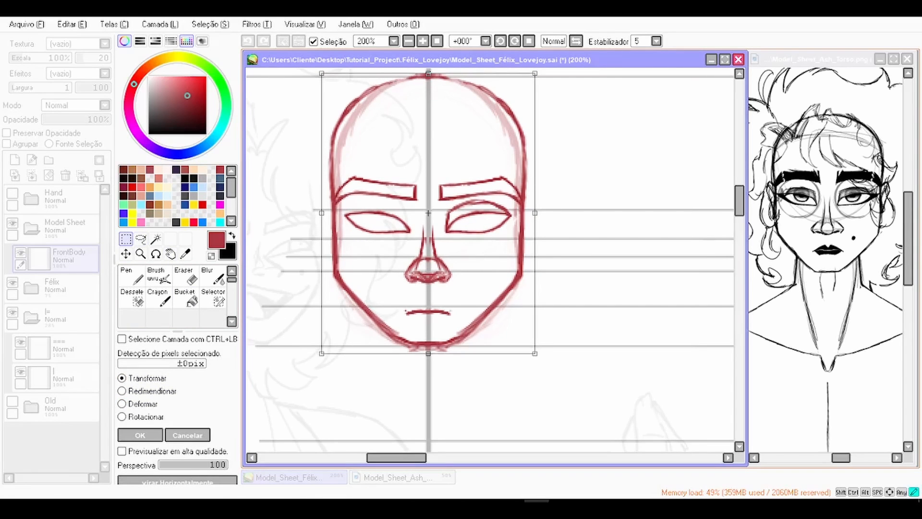
pyautogui.moveTo(429, 354); pyautogui.dragTo(429, 355)
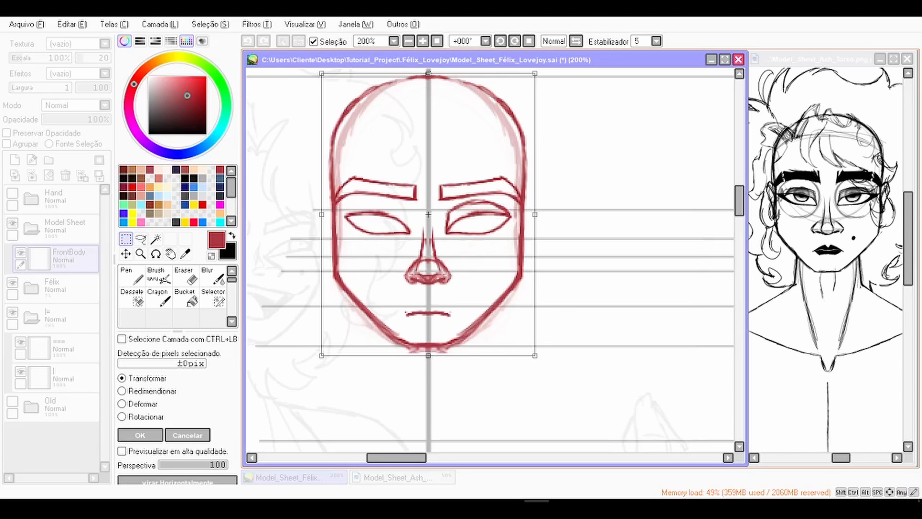
pyautogui.press('Return')
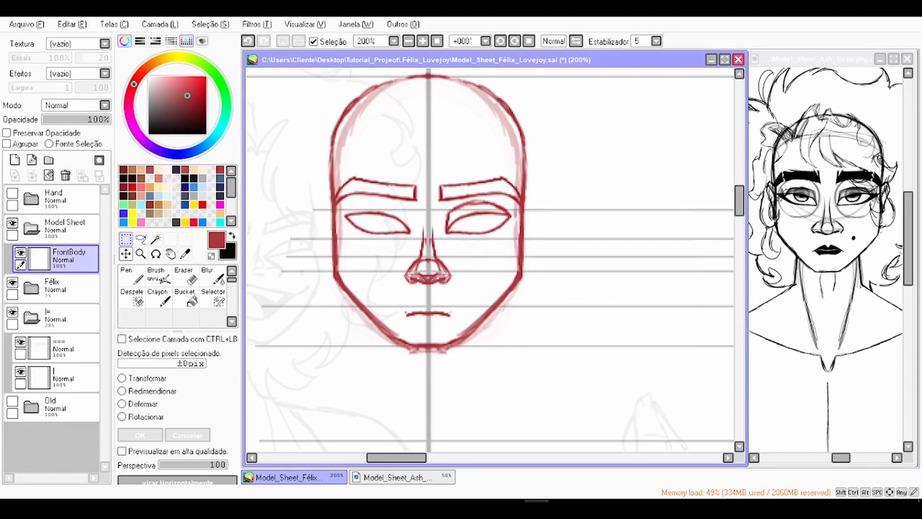
# Step: Clear the left half of the updated face on FrontBody, using a selection taken from the vertical guide's layer
pyautogui.click(63, 378)
pyautogui.moveTo(306, 191); pyautogui.dragTo(309, 193)
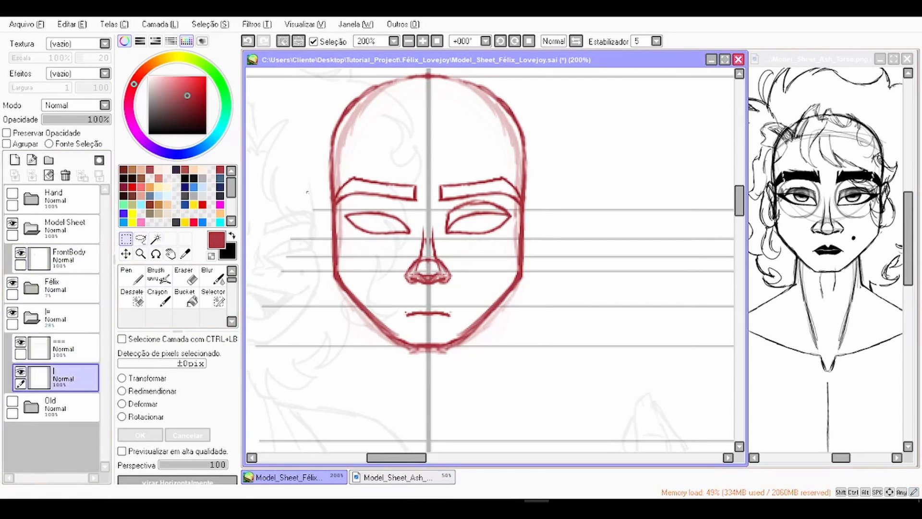
pyautogui.hotkey('ctrl', 'z')
pyautogui.click(156, 239)
pyautogui.click(301, 240)
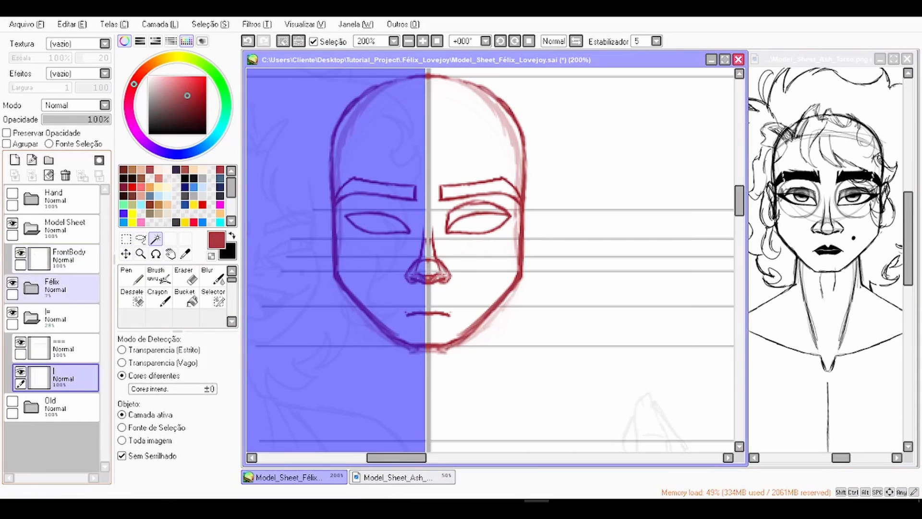
pyautogui.click(64, 259)
pyautogui.click(49, 175)
pyautogui.hotkey('ctrl', 'd')
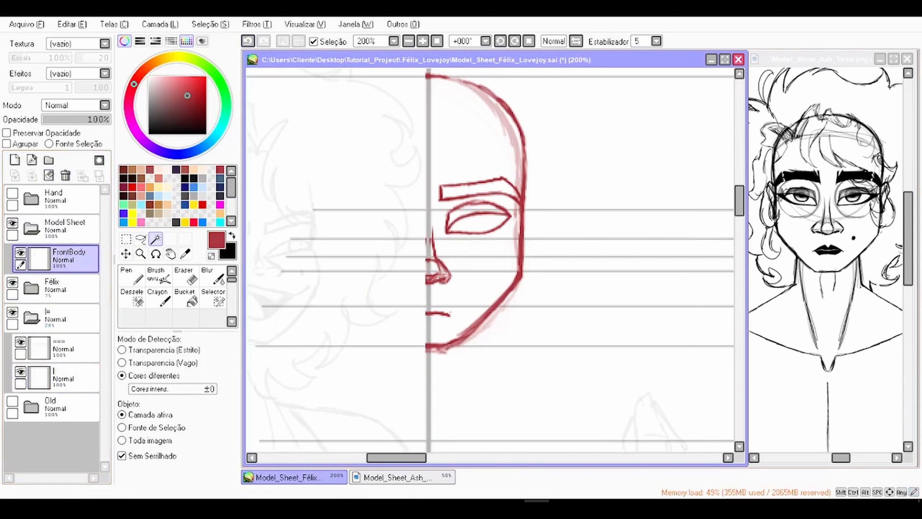
# Step: Collapse the guide folder, lower FrontBody's opacity to 18%, and add a new layer above it
pyautogui.click(31, 318)
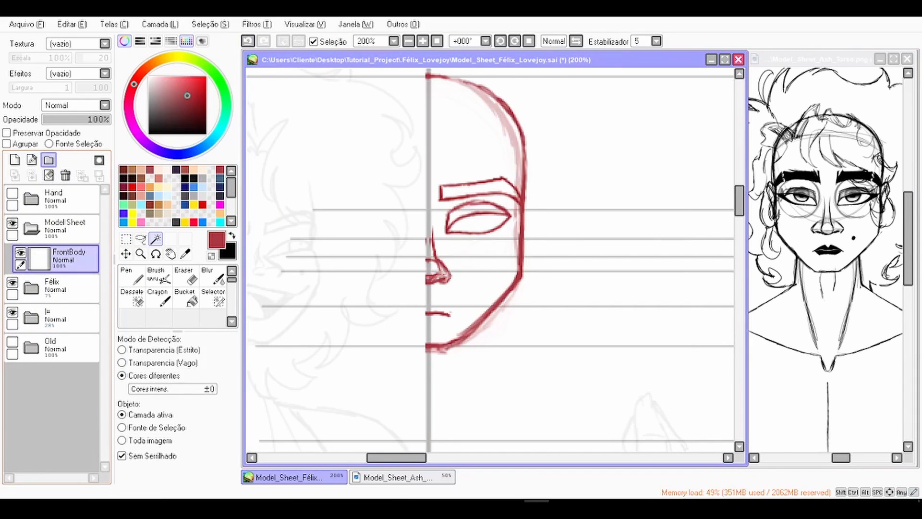
pyautogui.moveTo(61, 120); pyautogui.dragTo(63, 119)
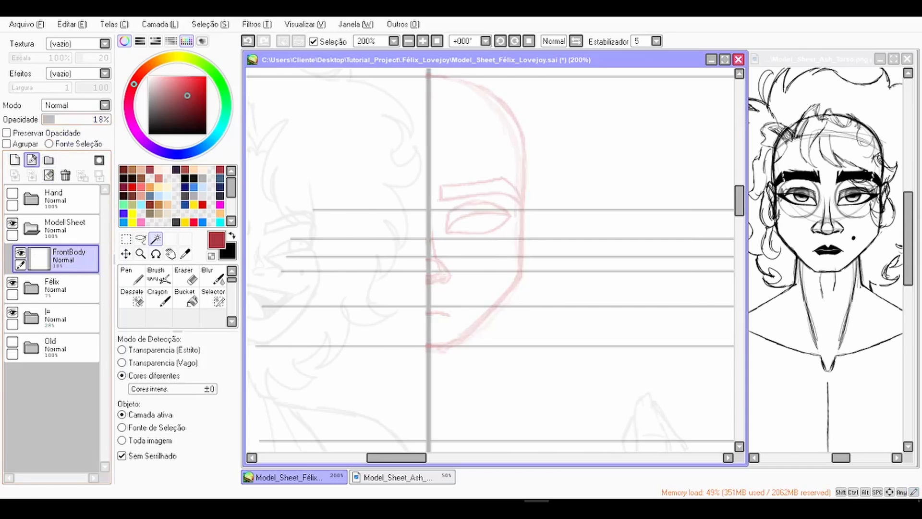
pyautogui.click(15, 160)
# Step: Trace the half head contour down to the chin with the Pen on Layer1, flipping the view while drawing over the faded sketch
pyautogui.click(131, 276)
pyautogui.scroll(2, 465, 278)
pyautogui.press('h')
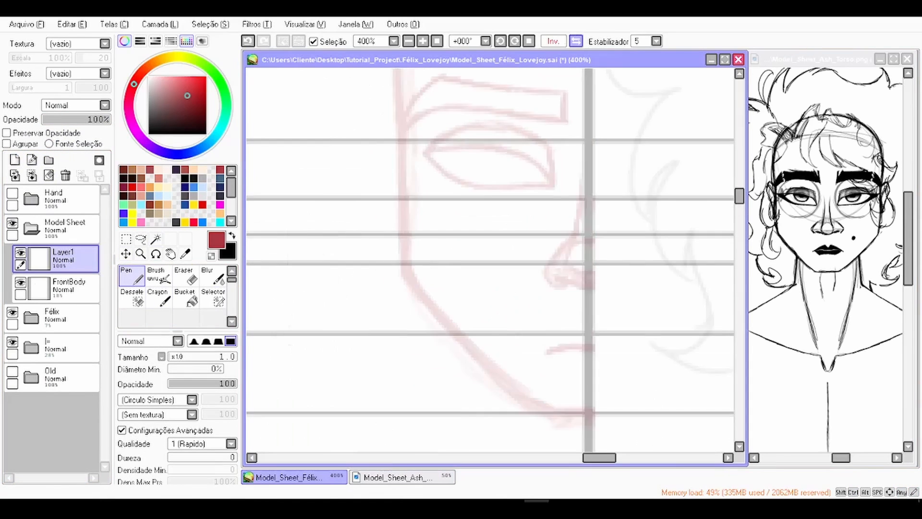
pyautogui.moveTo(490, 168); pyautogui.dragTo(524, 176)
pyautogui.moveTo(453, 403)
pyautogui.mouseDown()
pyautogui.moveTo(396, 357)
pyautogui.moveTo(341, 205)
pyautogui.moveTo(377, 104)
pyautogui.mouseUp()
pyautogui.moveTo(422, 159); pyautogui.dragTo(394, 329)
pyautogui.moveTo(528, 175); pyautogui.dragTo(452, 173)
pyautogui.moveTo(346, 365)
pyautogui.mouseDown()
pyautogui.moveTo(353, 200)
pyautogui.moveTo(435, 133)
pyautogui.mouseUp()
pyautogui.press('h')
pyautogui.scroll(-1, 490, 259)
pyautogui.moveTo(553, 216); pyautogui.dragTo(595, 307)
pyautogui.moveTo(389, 220); pyautogui.dragTo(377, 261)
pyautogui.press('Home')
pyautogui.scroll(-2, 490, 260)
pyautogui.moveTo(528, 384); pyautogui.dragTo(469, 170)
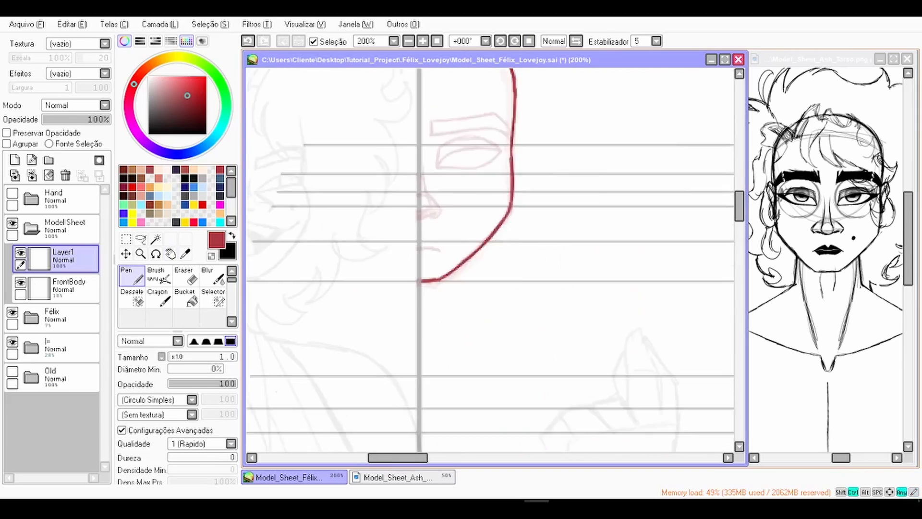
# Step: Hide the guide folder and trace the half nose over the faded sketch with the Pen on Layer1
pyautogui.scroll(3, 425, 220)
pyautogui.click(31, 347)
pyautogui.click(12, 341)
pyautogui.moveTo(403, 220)
pyautogui.mouseDown()
pyautogui.moveTo(478, 199)
pyautogui.moveTo(478, 336)
pyautogui.mouseUp()
pyautogui.moveTo(505, 341); pyautogui.dragTo(464, 282)
pyautogui.moveTo(454, 240); pyautogui.dragTo(467, 309)
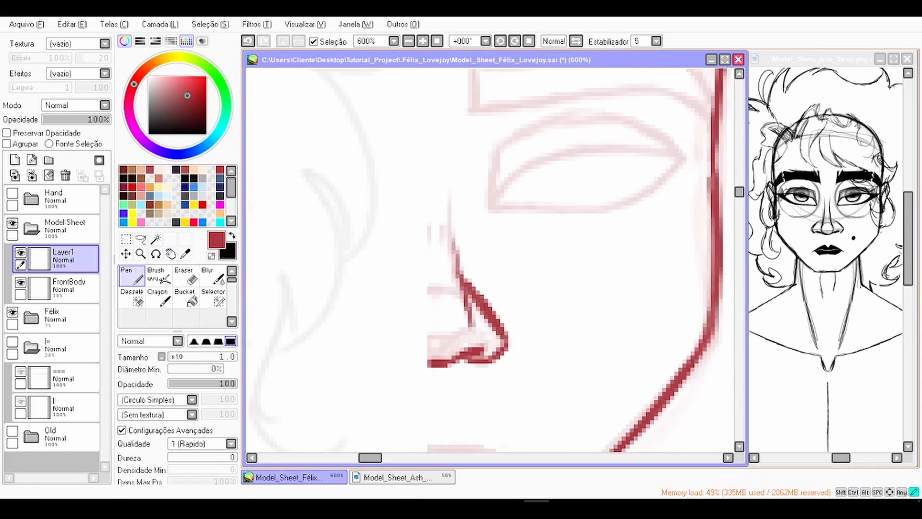
pyautogui.moveTo(450, 189); pyautogui.dragTo(468, 307)
pyautogui.moveTo(470, 329); pyautogui.dragTo(429, 335)
pyautogui.moveTo(429, 284); pyautogui.dragTo(440, 298)
pyautogui.moveTo(429, 338)
pyautogui.mouseDown()
pyautogui.moveTo(504, 336)
pyautogui.moveTo(495, 246)
pyautogui.moveTo(514, 228)
pyautogui.mouseUp()
# Step: Trace the half mouth line and the philtrum below the nose on Layer1
pyautogui.scroll(-1, 490, 259)
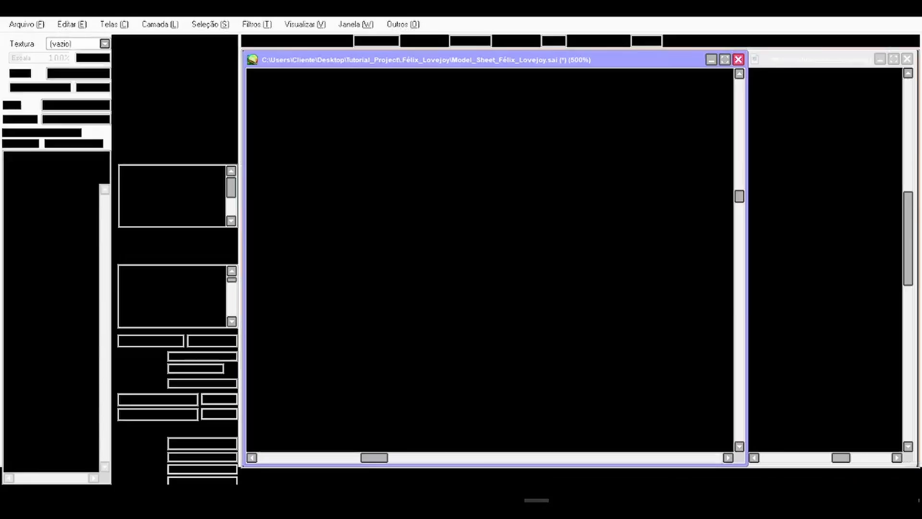
pyautogui.moveTo(412, 323)
pyautogui.mouseDown()
pyautogui.moveTo(444, 323)
pyautogui.moveTo(464, 339)
pyautogui.mouseUp()
pyautogui.hotkey('ctrl', 'z')
pyautogui.scroll(-1, 490, 260)
pyautogui.scroll(1, 490, 259)
pyautogui.moveTo(480, 288); pyautogui.dragTo(495, 299)
pyautogui.scroll(-1, 490, 259)
pyautogui.moveTo(538, 355); pyautogui.dragTo(596, 250)
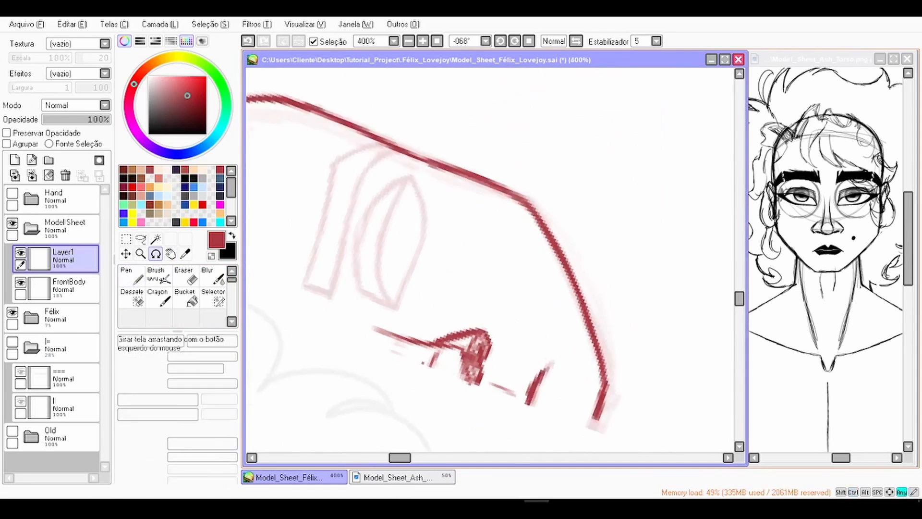
# Step: Trace the eye and eyebrow over the faded sketch on Layer1, rotating the canvas for the strokes and resetting it
pyautogui.scroll(1, 490, 259)
pyautogui.moveTo(399, 312)
pyautogui.mouseDown()
pyautogui.moveTo(428, 153)
pyautogui.moveTo(408, 291)
pyautogui.mouseUp()
pyautogui.scroll(2, 490, 259)
pyautogui.moveTo(545, 161); pyautogui.dragTo(336, 321)
pyautogui.moveTo(336, 323)
pyautogui.mouseDown()
pyautogui.moveTo(378, 385)
pyautogui.moveTo(492, 176)
pyautogui.moveTo(343, 363)
pyautogui.mouseUp()
pyautogui.scroll(-1, 490, 259)
pyautogui.moveTo(342, 363); pyautogui.dragTo(379, 383)
pyautogui.scroll(-4, 490, 259)
pyautogui.press('Home')
# Step: Clear the faded sketch from FrontBody and merge Layer1 down into it
pyautogui.click(72, 288)
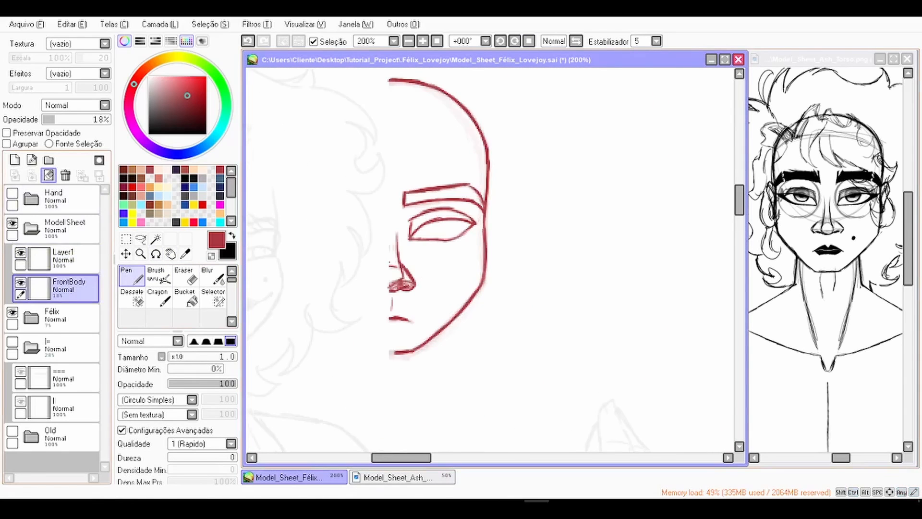
pyautogui.click(48, 175)
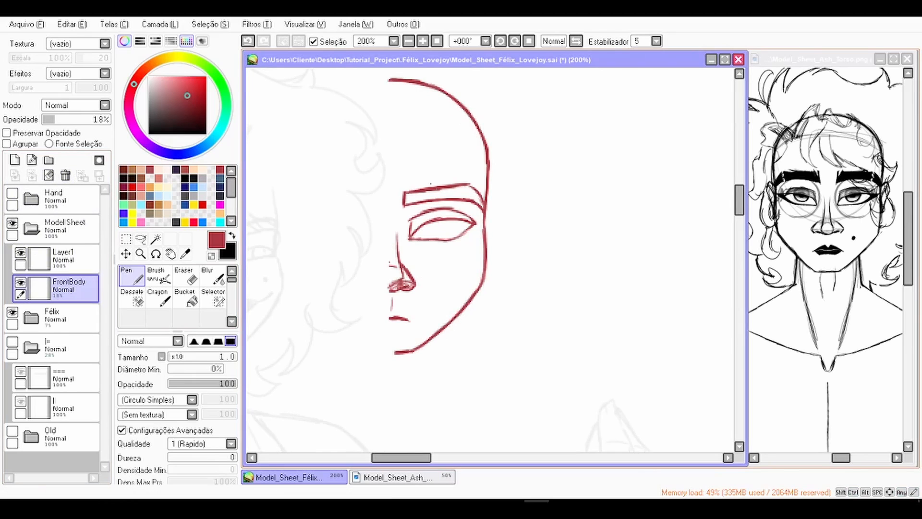
pyautogui.press('space')
pyautogui.moveTo(475, 240); pyautogui.dragTo(499, 267)
pyautogui.click(73, 258)
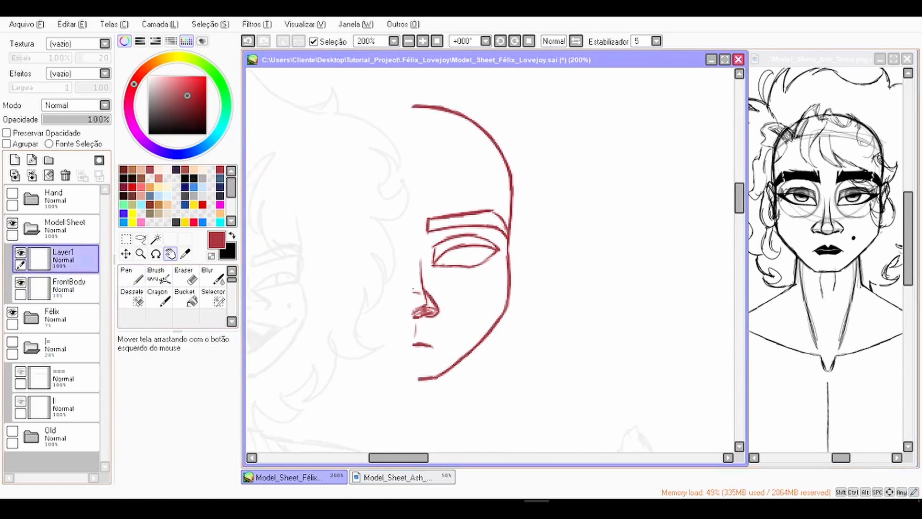
pyautogui.click(31, 175)
# Step: Select the traced half face on FrontBody with a rectangular selection and paste a copy onto a new layer
pyautogui.click(126, 239)
pyautogui.moveTo(353, 410); pyautogui.dragTo(554, 75)
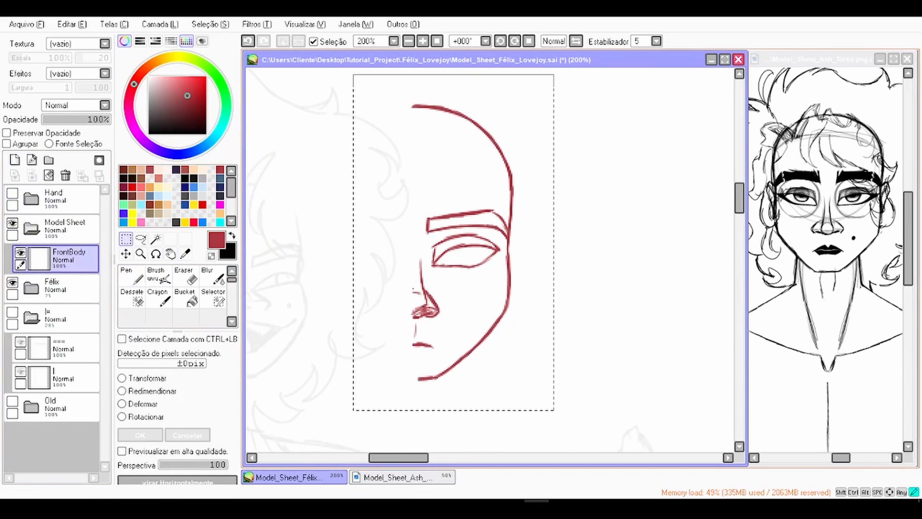
pyautogui.hotkey('ctrl', 'c')
pyautogui.hotkey('ctrl', 'v')
pyautogui.hotkey('ctrl', 'd')
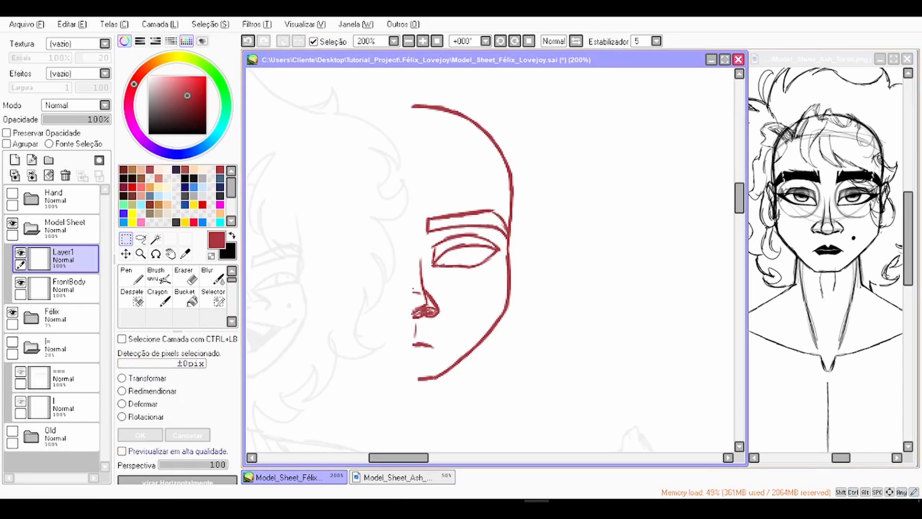
# Step: Flip the copied half face horizontally and move it against the original half until the contours line up at the centre
pyautogui.click(177, 480)
pyautogui.click(126, 254)
pyautogui.moveTo(461, 250); pyautogui.dragTo(365, 249)
pyautogui.press('Left')
pyautogui.press('Left')
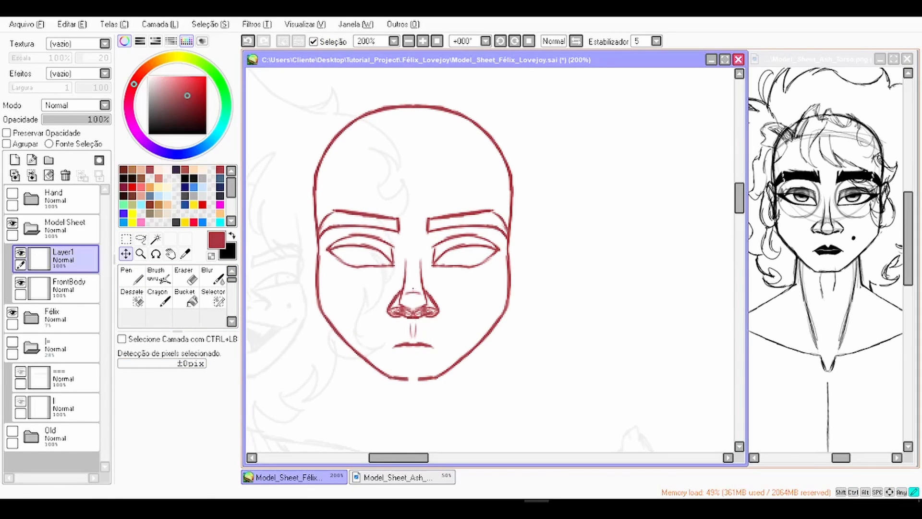
pyautogui.press('Right')
pyautogui.press('Right')
pyautogui.press('Right')
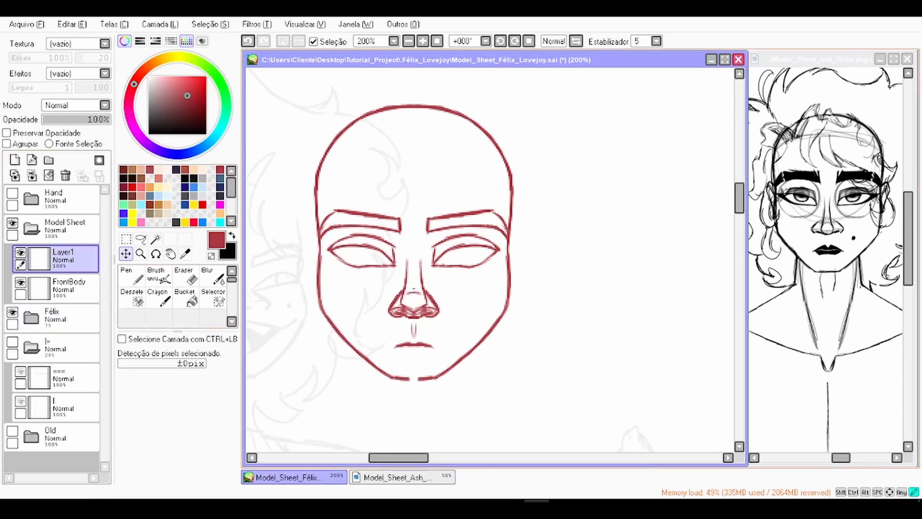
pyautogui.press('Left')
pyautogui.press('Left')
pyautogui.press('Left')
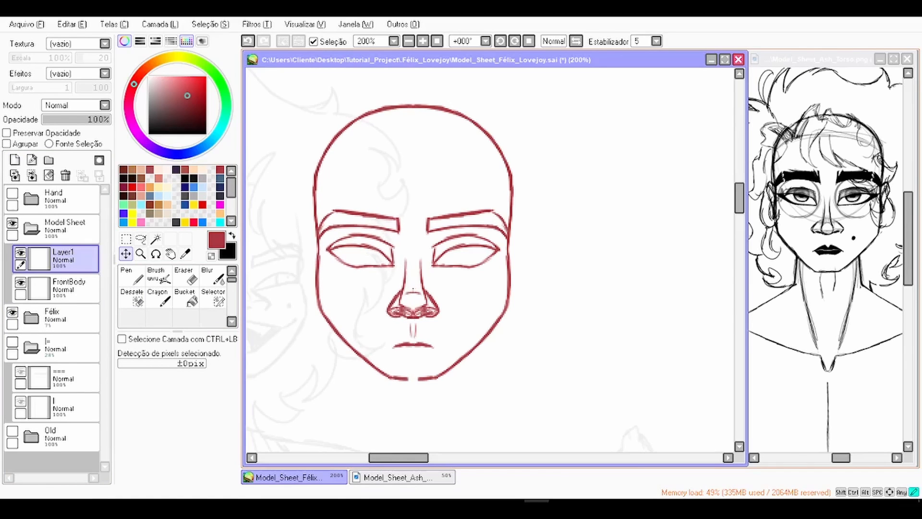
# Step: Merge the mirrored half into FrontBody and close the gap in the chin contour with the Pen
pyautogui.click(32, 175)
pyautogui.click(132, 276)
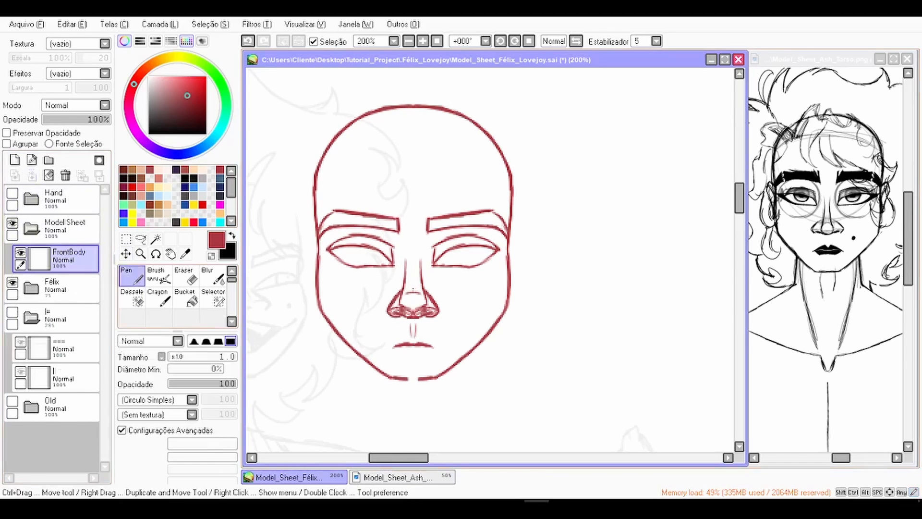
pyautogui.press('r')
pyautogui.moveTo(336, 288); pyautogui.dragTo(334, 247)
pyautogui.moveTo(402, 339); pyautogui.dragTo(376, 287)
pyautogui.scroll(2, 375, 287)
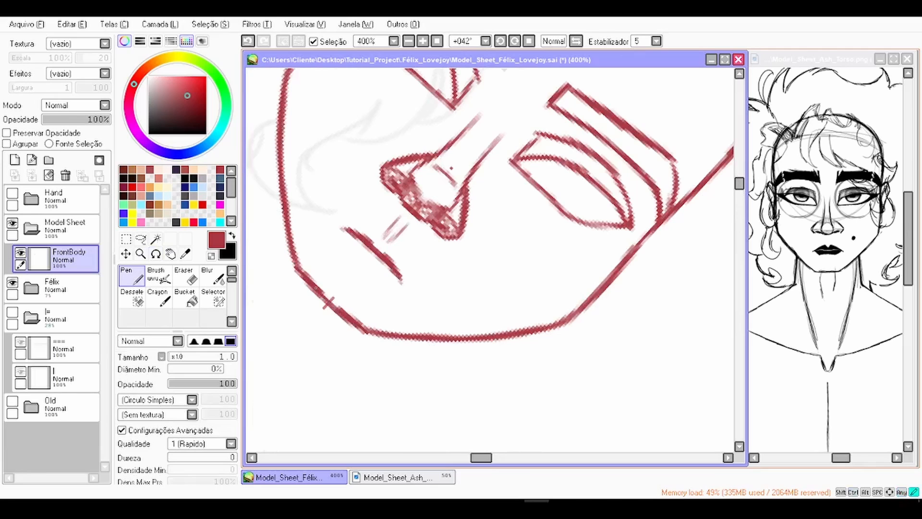
pyautogui.scroll(1, 327, 285)
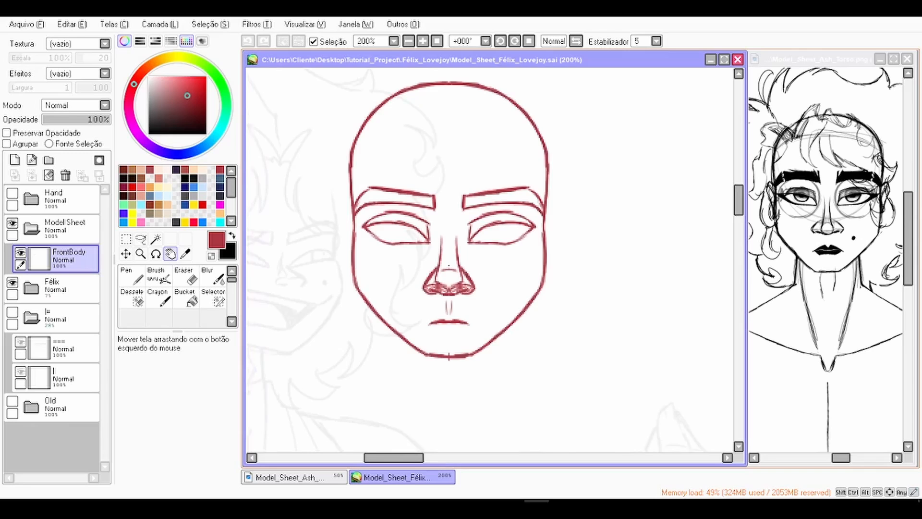
# Step: Clean up the chin contour and nose with the Eraser and Pen, and outline the lips on FrontBody
pyautogui.scroll(-1, 448, 193)
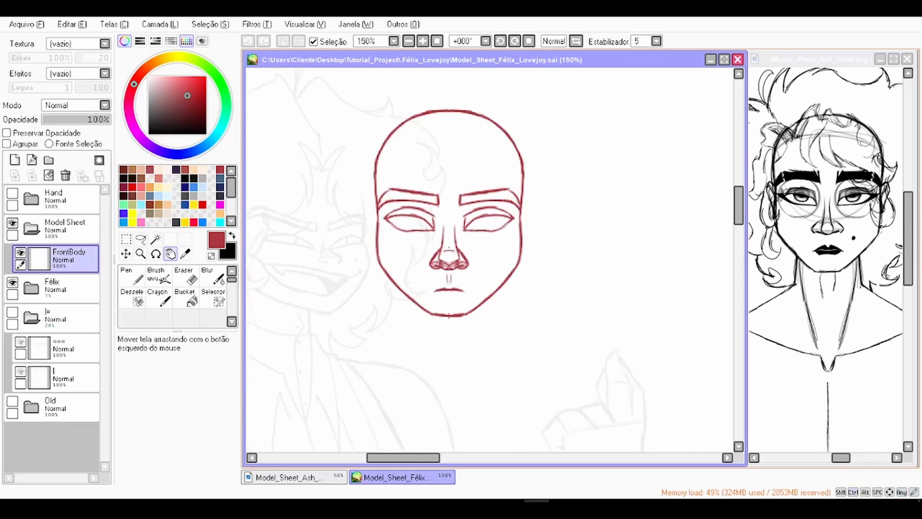
pyautogui.moveTo(448, 193); pyautogui.dragTo(446, 209)
pyautogui.scroll(2, 446, 332)
pyautogui.press('e')
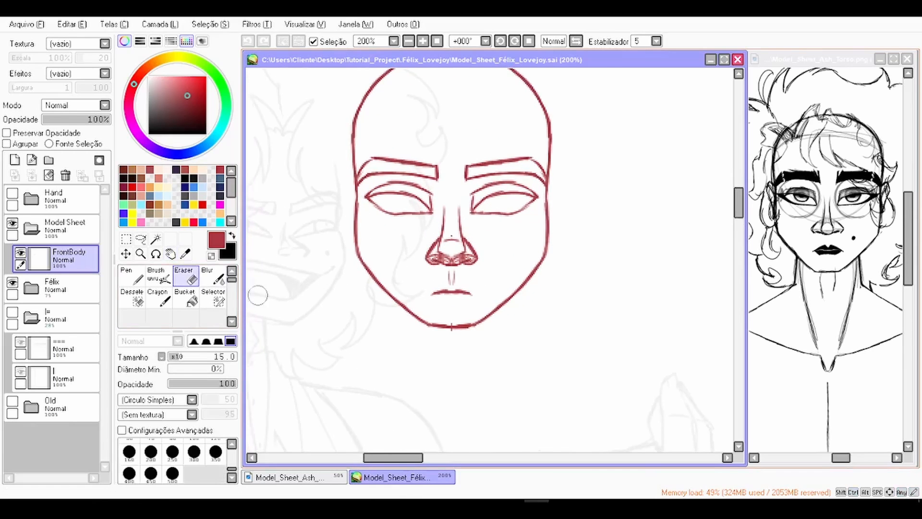
pyautogui.scroll(1, 444, 341)
pyautogui.moveTo(444, 342); pyautogui.dragTo(450, 344)
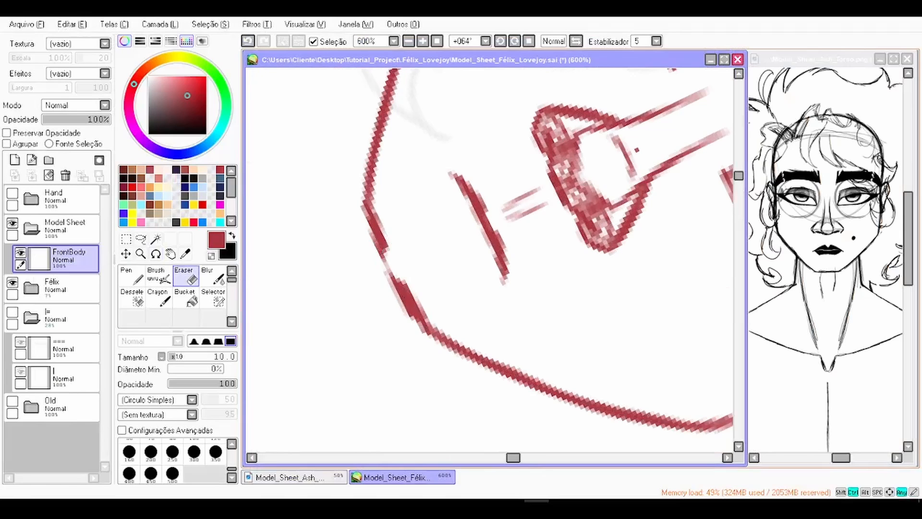
pyautogui.moveTo(380, 233)
pyautogui.mouseDown()
pyautogui.moveTo(435, 312)
pyautogui.moveTo(367, 221)
pyautogui.mouseUp()
pyautogui.press('n')
pyautogui.moveTo(420, 321); pyautogui.dragTo(368, 216)
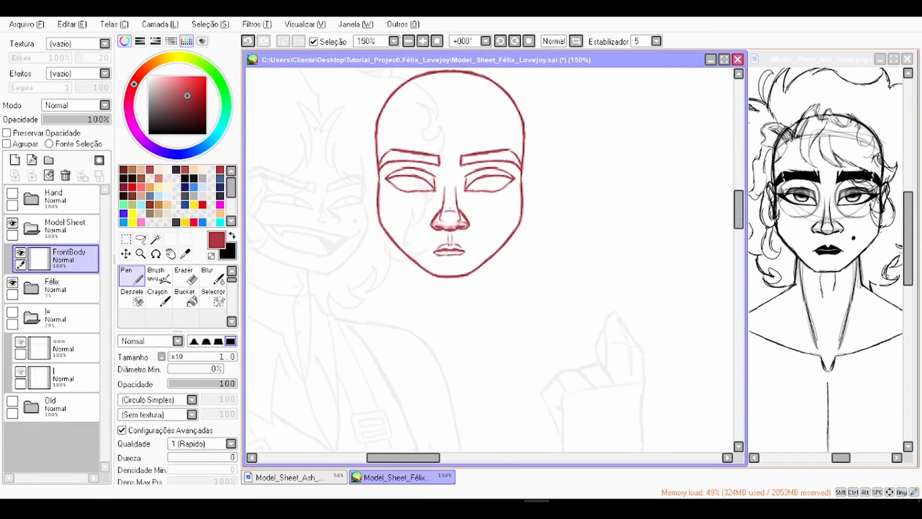
pyautogui.press('space')
pyautogui.moveTo(450, 208); pyautogui.dragTo(435, 238)
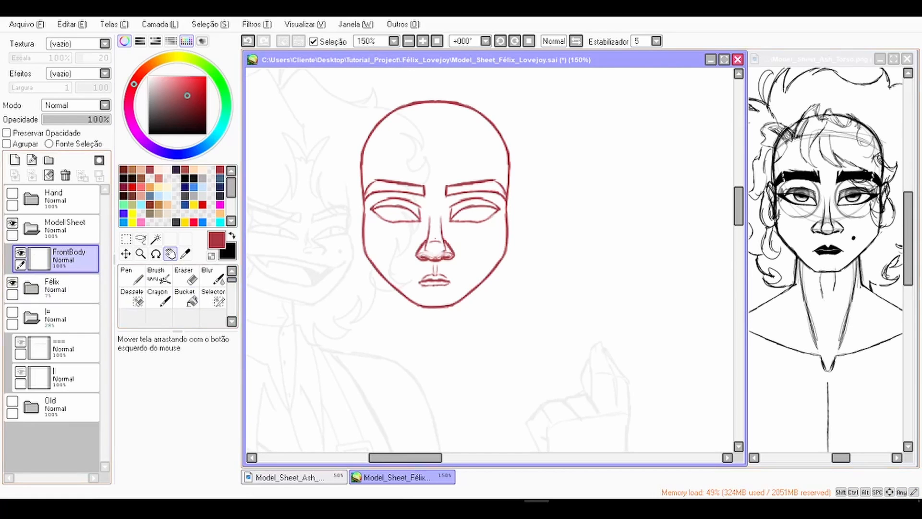
# Step: Show and collapse the guide folder, and add a new layer above FrontBody
pyautogui.click(132, 276)
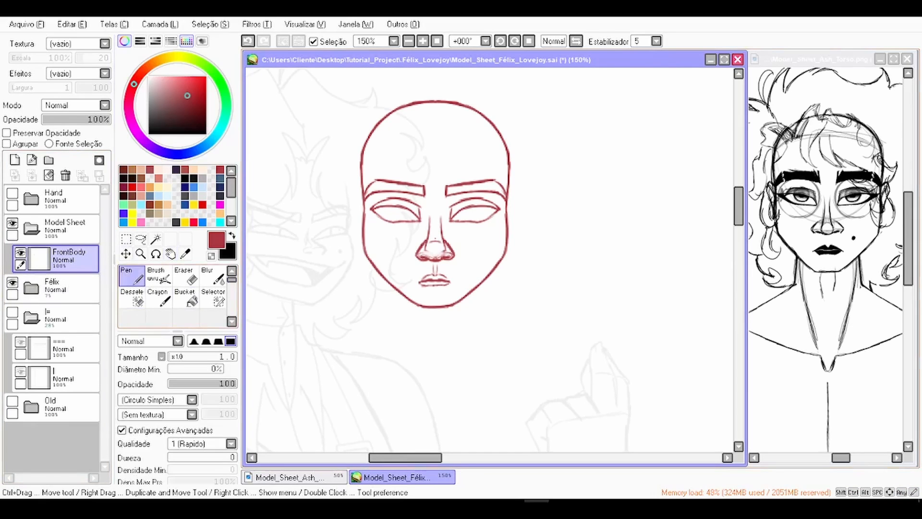
pyautogui.click(12, 312)
pyautogui.click(31, 317)
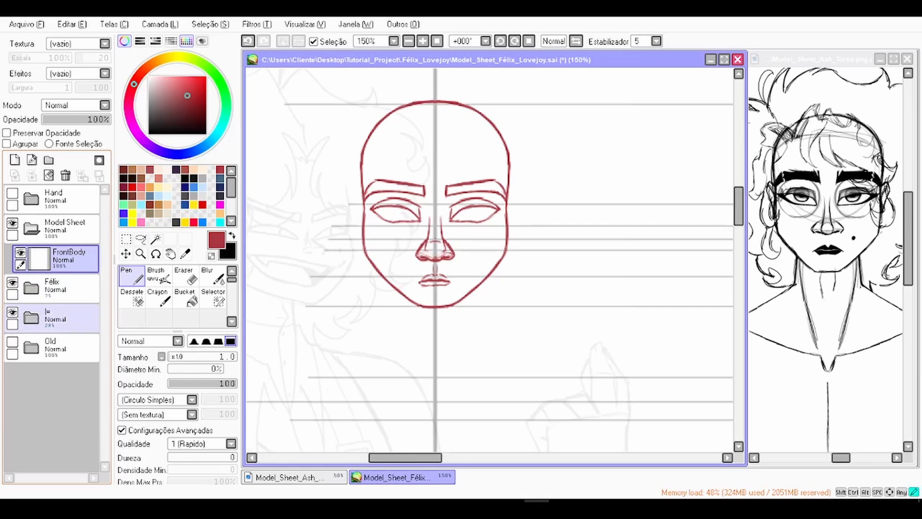
pyautogui.click(14, 160)
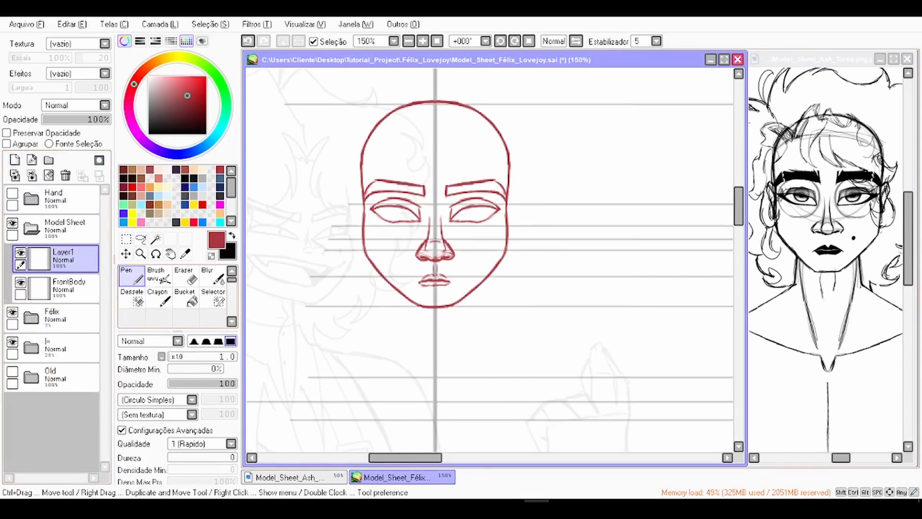
# Step: Draw the right side of the neck with the Pen on Layer1, from the jaw down towards the shoulder guide
pyautogui.scroll(-1, 389, 332)
pyautogui.moveTo(389, 333); pyautogui.dragTo(350, 244)
pyautogui.scroll(1, 350, 245)
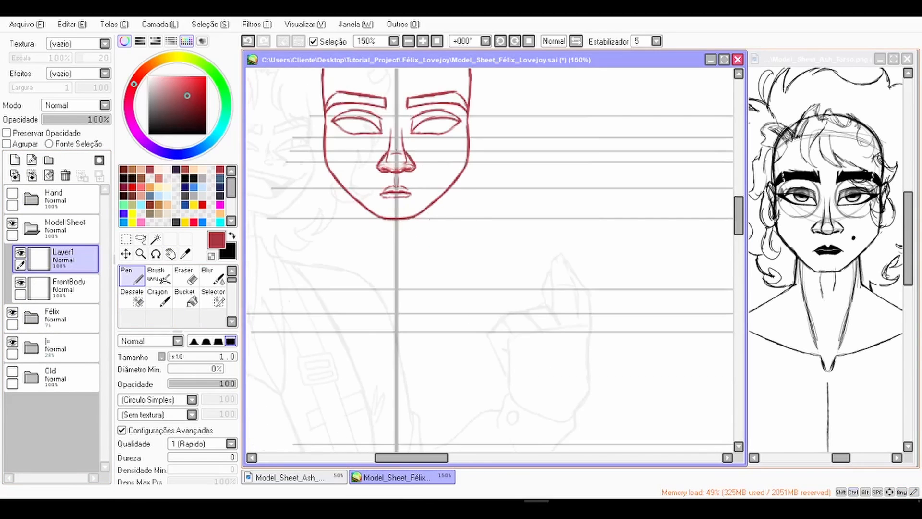
pyautogui.scroll(1, 429, 219)
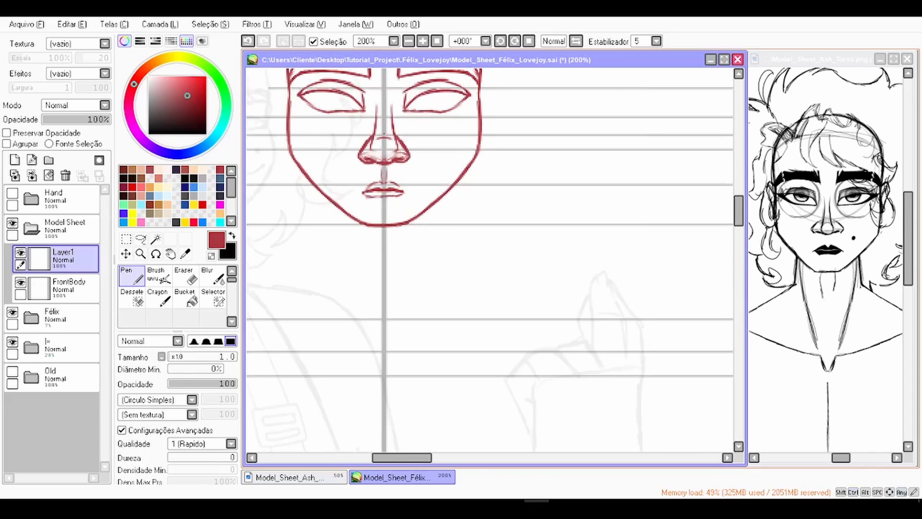
pyautogui.moveTo(444, 190); pyautogui.dragTo(443, 294)
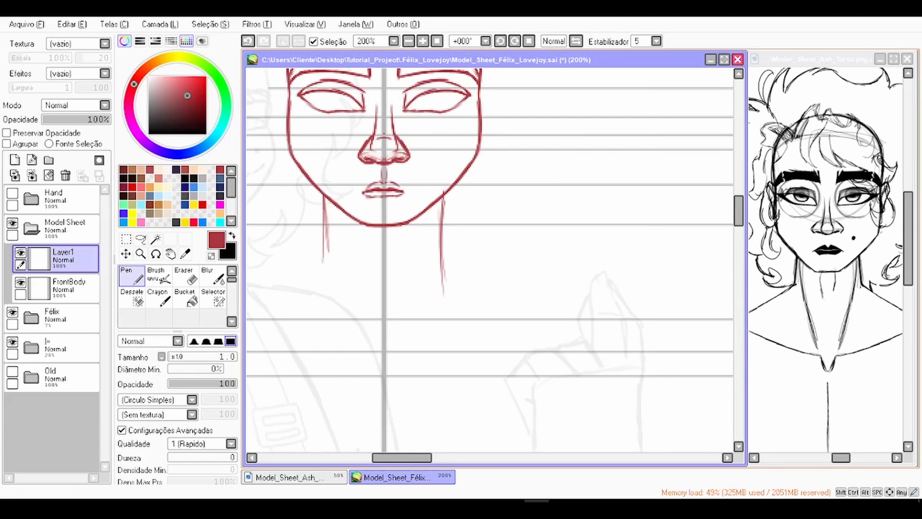
pyautogui.hotkey('ctrl', 'z')
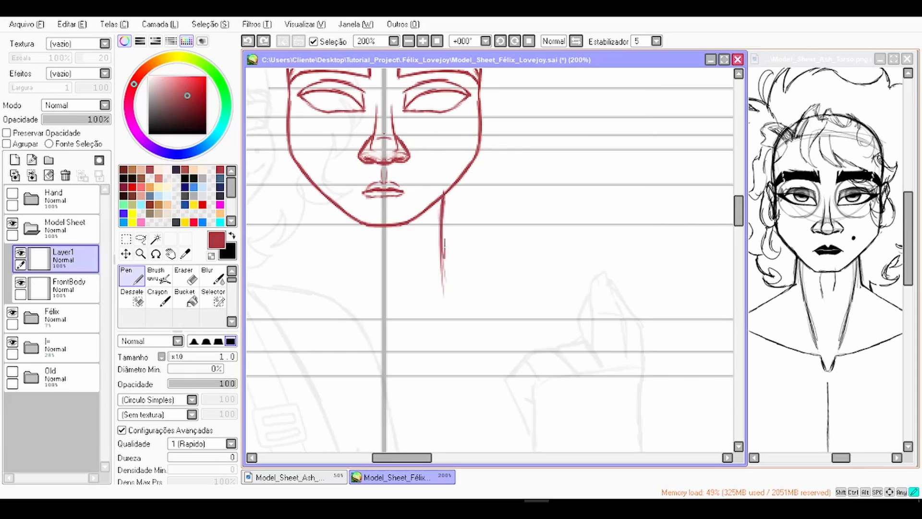
pyautogui.moveTo(445, 243); pyautogui.dragTo(444, 283)
pyautogui.moveTo(443, 194); pyautogui.dragTo(446, 310)
pyautogui.moveTo(441, 225); pyautogui.dragTo(446, 322)
pyautogui.moveTo(446, 184); pyautogui.dragTo(447, 326)
pyautogui.hotkey('ctrl', '-')
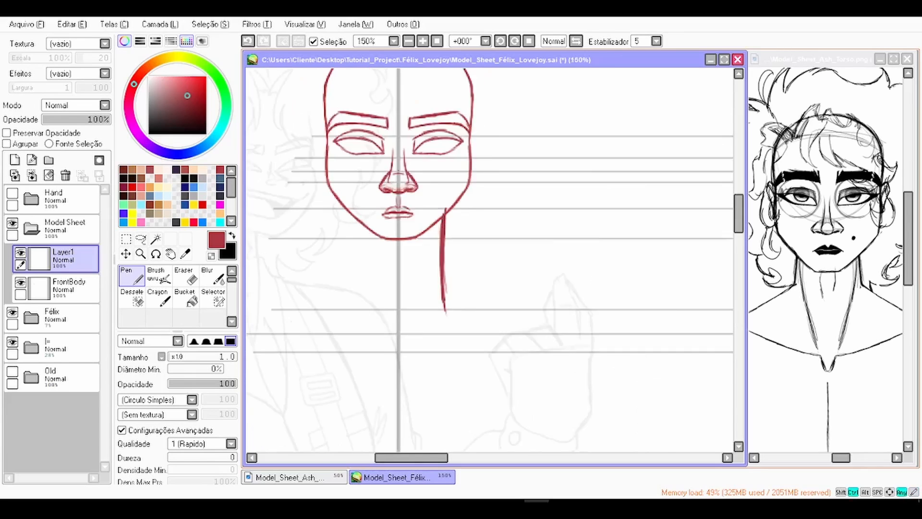
pyautogui.hotkey('ctrl', '+')
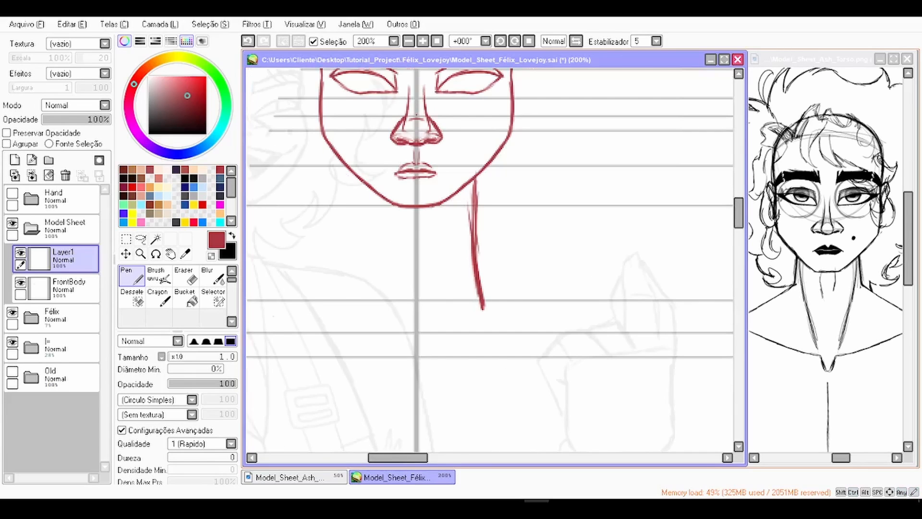
# Step: Try to draw the left side of the neck on Layer1
pyautogui.moveTo(359, 210); pyautogui.dragTo(359, 266)
pyautogui.moveTo(361, 197); pyautogui.dragTo(355, 309)
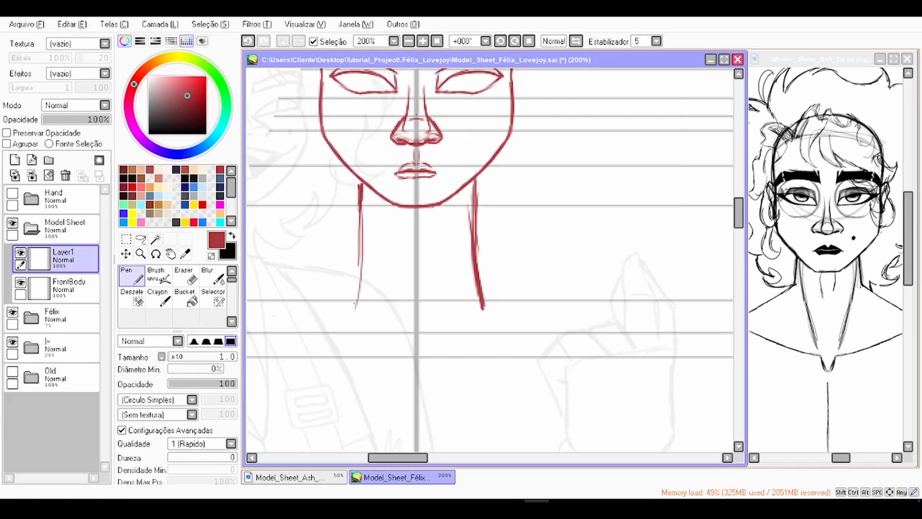
pyautogui.hotkey('ctrl', 'z')
pyautogui.moveTo(408, 269); pyautogui.dragTo(501, 232)
pyautogui.moveTo(432, 259); pyautogui.dragTo(507, 265)
pyautogui.moveTo(505, 188); pyautogui.dragTo(504, 157)
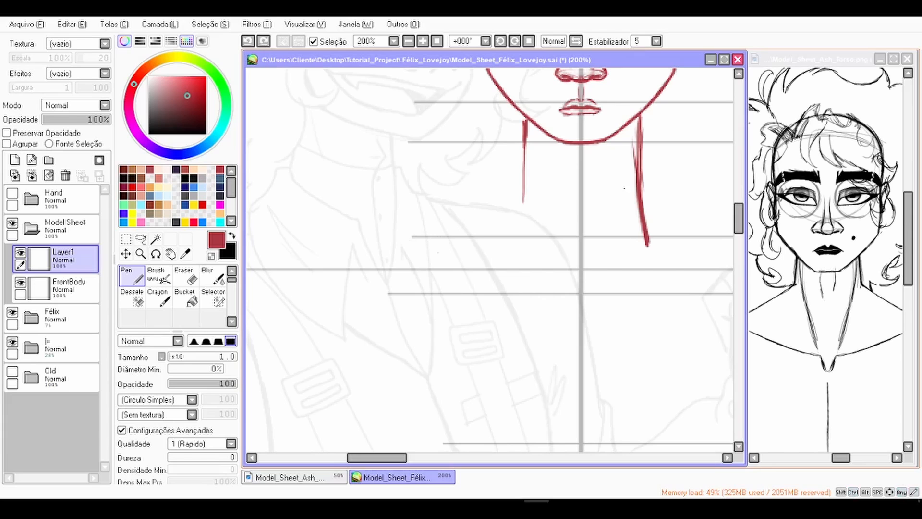
pyautogui.hotkey('ctrl', 'z')
# Step: Sketch the half Adam's apple beside the vertical guide, just below the chin
pyautogui.moveTo(601, 188); pyautogui.dragTo(519, 197)
pyautogui.scroll(1, 524, 195)
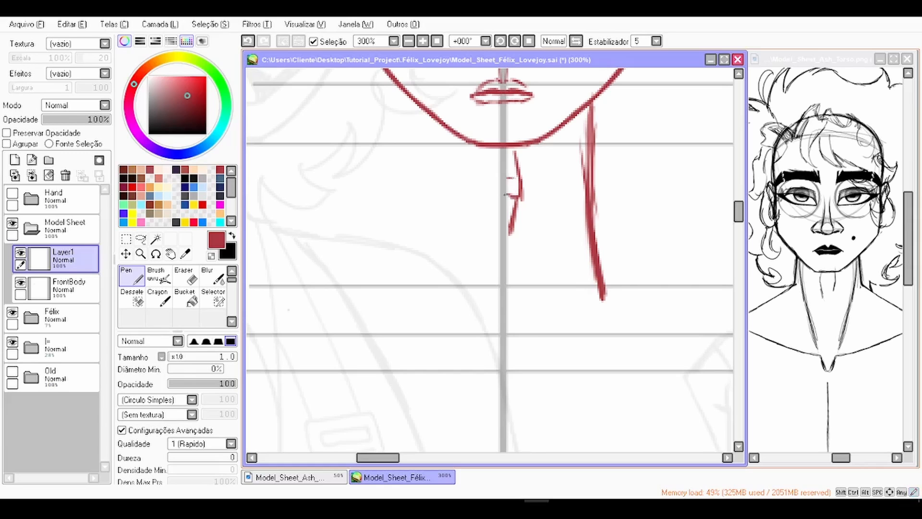
pyautogui.scroll(-1, 514, 182)
pyautogui.moveTo(577, 256)
pyautogui.mouseDown()
pyautogui.moveTo(566, 141)
pyautogui.moveTo(569, 210)
pyautogui.mouseUp()
pyautogui.scroll(-3, 481, 184)
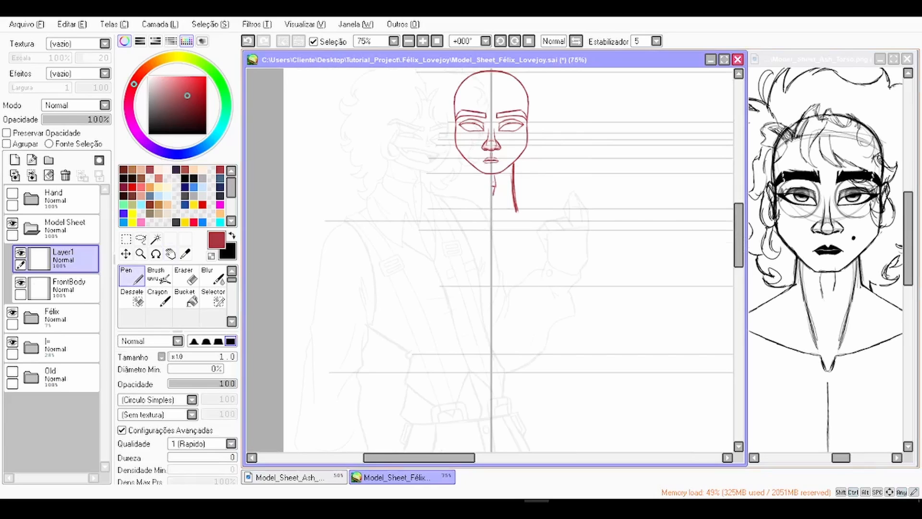
# Step: Examine the neck, shoulders and torso on the Ash reference sheet, and return to the Félix sheet
pyautogui.click(827, 216)
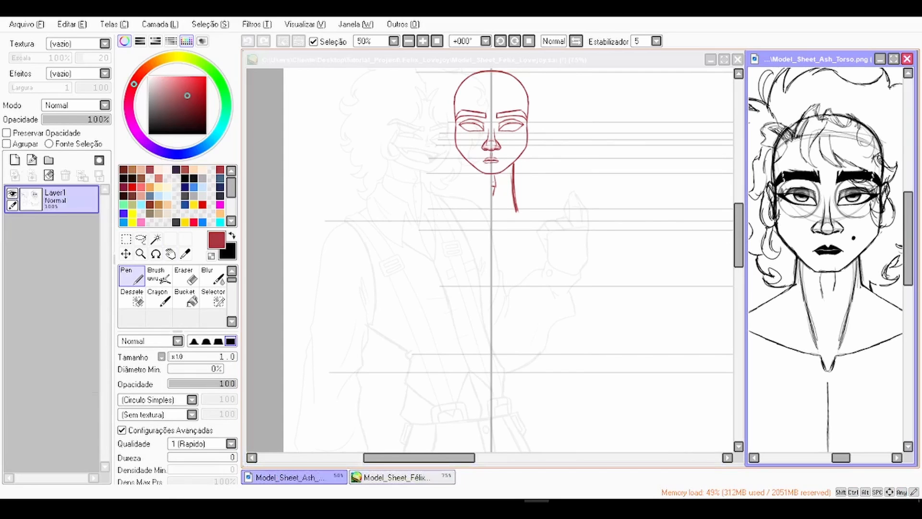
pyautogui.press('space')
pyautogui.scroll(-2, 827, 259)
pyautogui.moveTo(835, 298)
pyautogui.mouseDown()
pyautogui.moveTo(836, 211)
pyautogui.moveTo(791, 228)
pyautogui.moveTo(826, 241)
pyautogui.moveTo(806, 246)
pyautogui.moveTo(828, 257)
pyautogui.moveTo(828, 219)
pyautogui.mouseUp()
pyautogui.scroll(1, 825, 259)
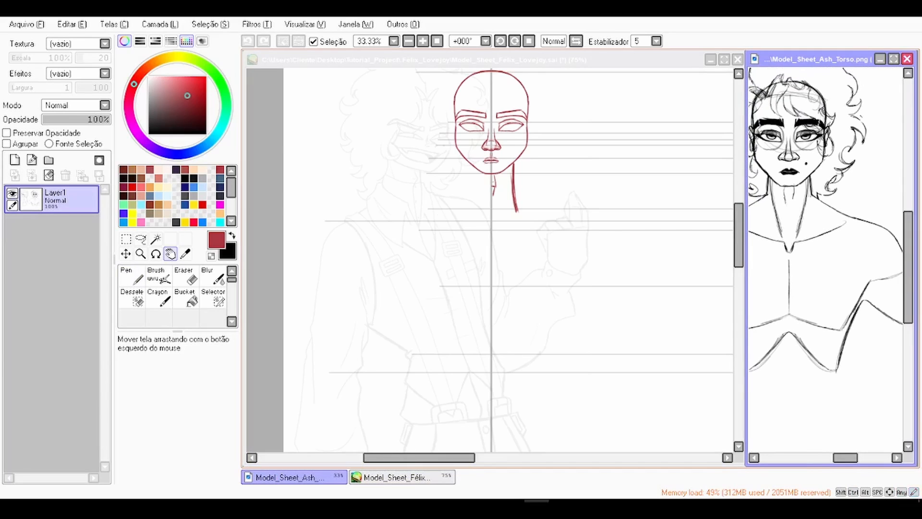
pyautogui.click(403, 477)
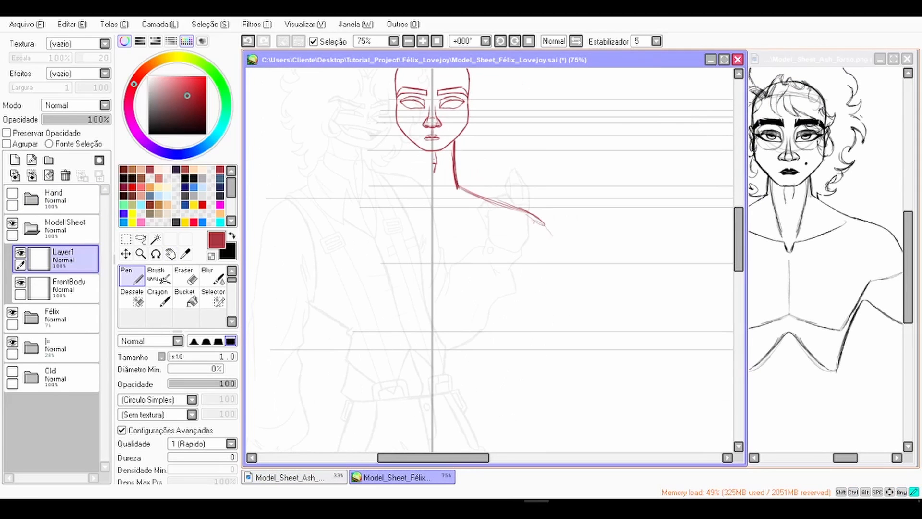
pyautogui.moveTo(535, 223); pyautogui.dragTo(567, 269)
pyautogui.moveTo(426, 329); pyautogui.dragTo(459, 337)
pyautogui.hotkey('ctrl', 'z')
pyautogui.hotkey('ctrl', 'z')
pyautogui.hotkey('ctrl', 'z')
pyautogui.hotkey('ctrl', 'z')
pyautogui.hotkey('ctrl', 'z')
pyautogui.hotkey('ctrl', 'z')
pyautogui.hotkey('ctrl', 'z')
pyautogui.hotkey('ctrl', 'z')
# Step: Sketch the right shoulder, collarbone, lower chest line and armpit crease on Layer1, working outward from the vertical guide
pyautogui.moveTo(493, 194); pyautogui.dragTo(531, 207)
pyautogui.moveTo(455, 169); pyautogui.dragTo(557, 242)
pyautogui.moveTo(421, 264); pyautogui.dragTo(482, 278)
pyautogui.moveTo(490, 274)
pyautogui.mouseDown()
pyautogui.moveTo(520, 230)
pyautogui.moveTo(559, 254)
pyautogui.mouseUp()
pyautogui.moveTo(533, 204)
pyautogui.mouseDown()
pyautogui.moveTo(566, 249)
pyautogui.moveTo(557, 232)
pyautogui.mouseUp()
pyautogui.moveTo(500, 198); pyautogui.dragTo(424, 216)
pyautogui.moveTo(480, 288); pyautogui.dragTo(470, 239)
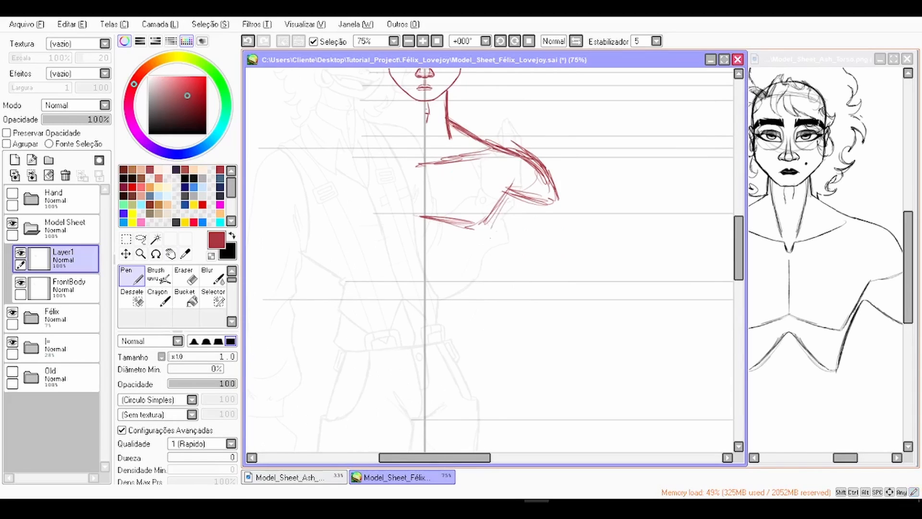
pyautogui.hotkey('ctrl', 'z')
# Step: Sketch the right side of the ribcage and the half rib arch below the chest line on Layer1
pyautogui.moveTo(504, 203)
pyautogui.mouseDown()
pyautogui.moveTo(467, 311)
pyautogui.moveTo(470, 292)
pyautogui.mouseUp()
pyautogui.moveTo(419, 283); pyautogui.dragTo(458, 291)
pyautogui.moveTo(385, 237); pyautogui.dragTo(443, 244)
pyautogui.moveTo(421, 241); pyautogui.dragTo(455, 275)
pyautogui.moveTo(501, 203); pyautogui.dragTo(460, 291)
# Step: Sketch the inner and outer edges of the right upper arm, running diagonally down from the shoulder and armpit
pyautogui.moveTo(508, 223)
pyautogui.mouseDown()
pyautogui.moveTo(484, 246)
pyautogui.moveTo(519, 229)
pyautogui.mouseUp()
pyautogui.moveTo(551, 202); pyautogui.dragTo(571, 245)
pyautogui.moveTo(502, 228)
pyautogui.mouseDown()
pyautogui.moveTo(566, 236)
pyautogui.moveTo(531, 279)
pyautogui.mouseUp()
pyautogui.moveTo(553, 209); pyautogui.dragTo(585, 274)
pyautogui.moveTo(509, 231); pyautogui.dragTo(573, 295)
pyautogui.moveTo(519, 230); pyautogui.dragTo(550, 297)
pyautogui.hotkey('ctrl', 'z')
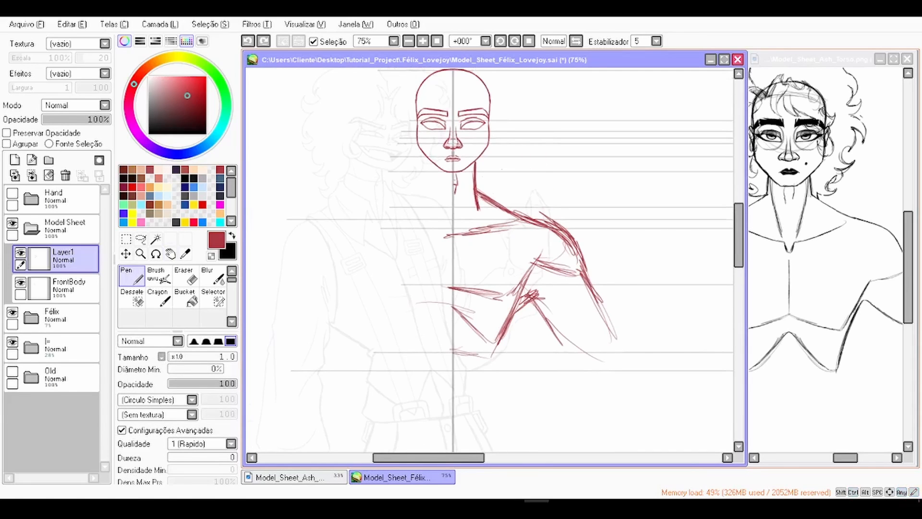
# Step: Free-transform the neck and torso sketch on Layer1, making it narrower and slightly smaller beside the vertical guide
pyautogui.hotkey('ctrl', 't')
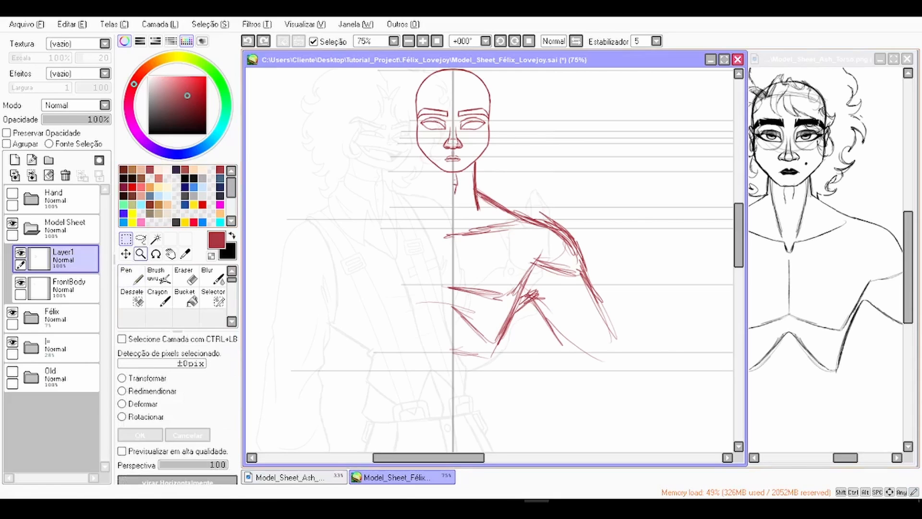
pyautogui.click(142, 404)
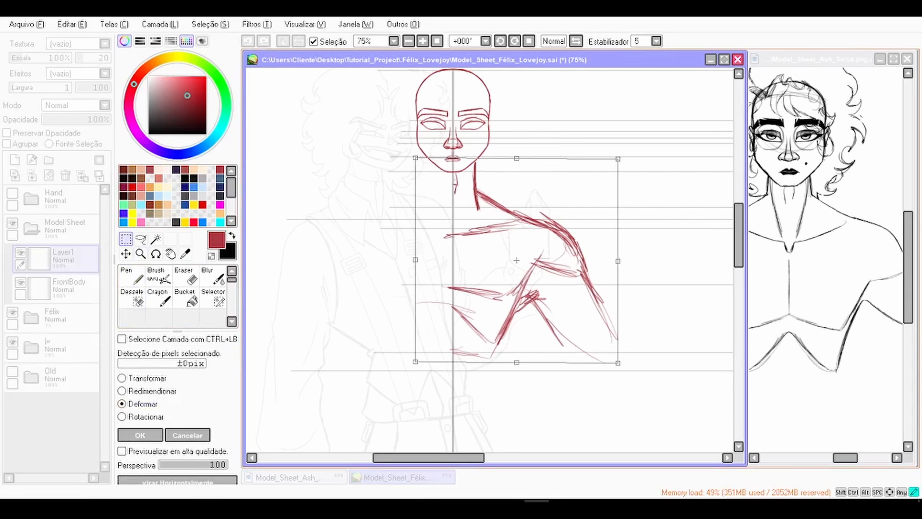
pyautogui.click(139, 435)
pyautogui.click(147, 378)
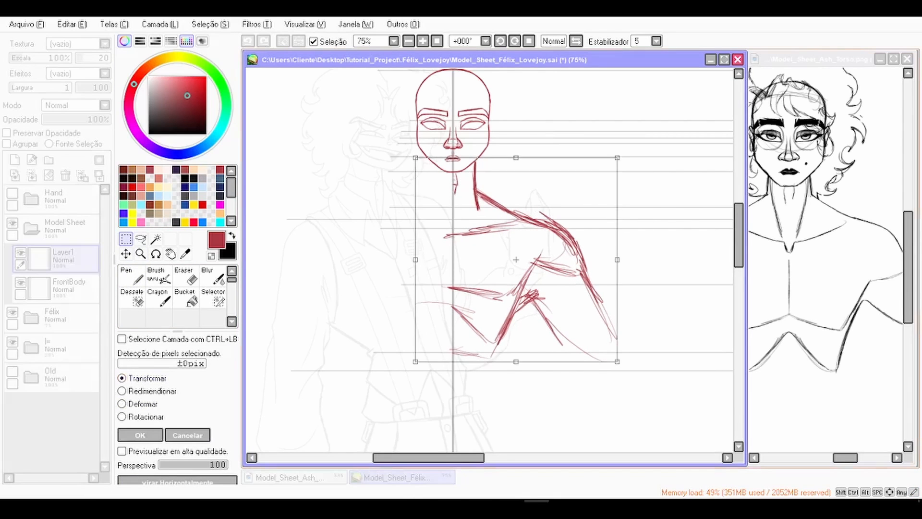
pyautogui.moveTo(618, 259); pyautogui.dragTo(595, 259)
pyautogui.moveTo(505, 260); pyautogui.dragTo(511, 260)
pyautogui.moveTo(601, 260); pyautogui.dragTo(606, 259)
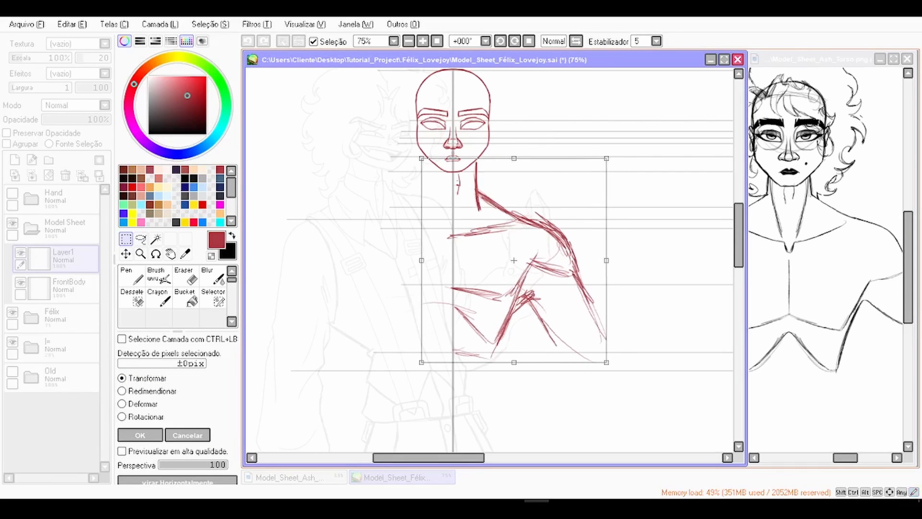
pyautogui.moveTo(606, 362); pyautogui.dragTo(600, 345)
pyautogui.press('Return')
# Step: Erase the inner end of the collarbone line where it overshoots the vertical guide on Layer1
pyautogui.hotkey('ctrl', '+')
pyautogui.click(186, 276)
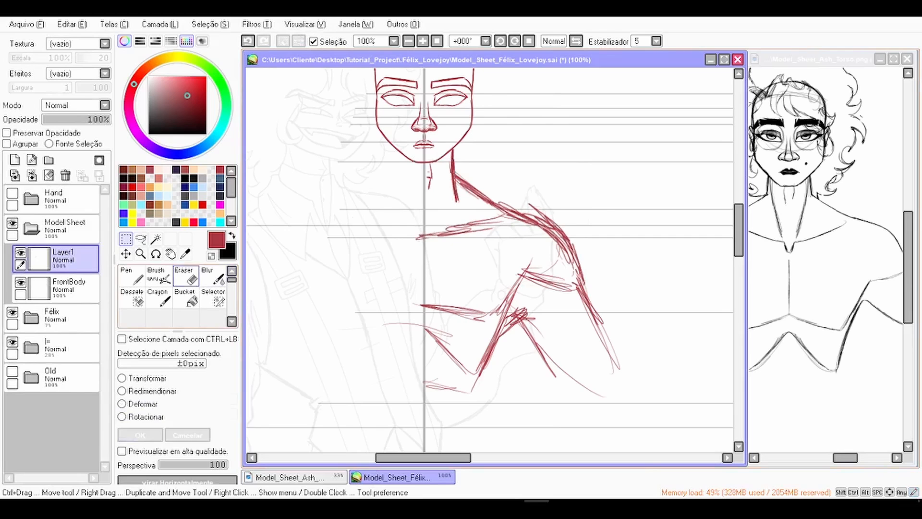
pyautogui.hotkey('ctrl', '+')
pyautogui.moveTo(419, 251); pyautogui.dragTo(422, 246)
pyautogui.hotkey('ctrl', '-')
pyautogui.press('space')
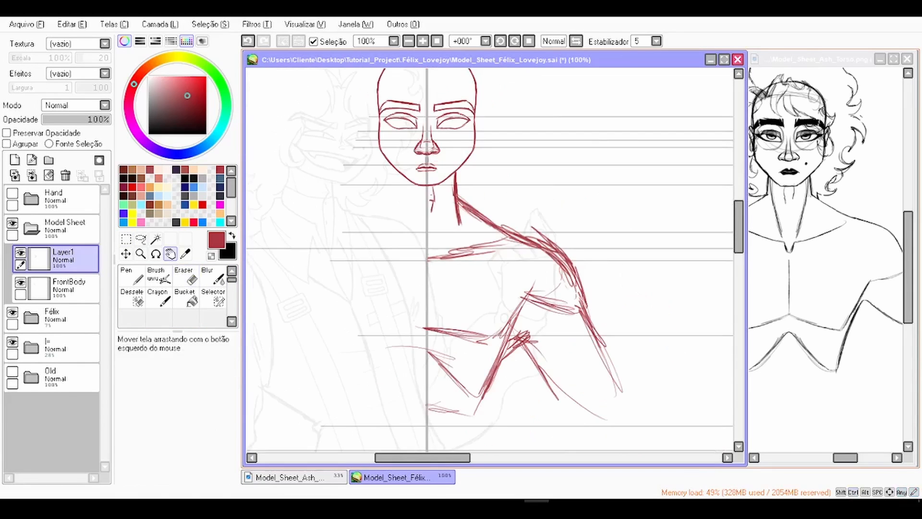
# Step: Draw short Pen strokes along the left shoulder of the faded character sketch
pyautogui.hotkey('ctrl', '+')
pyautogui.moveTo(421, 279); pyautogui.dragTo(591, 279)
pyautogui.click(132, 276)
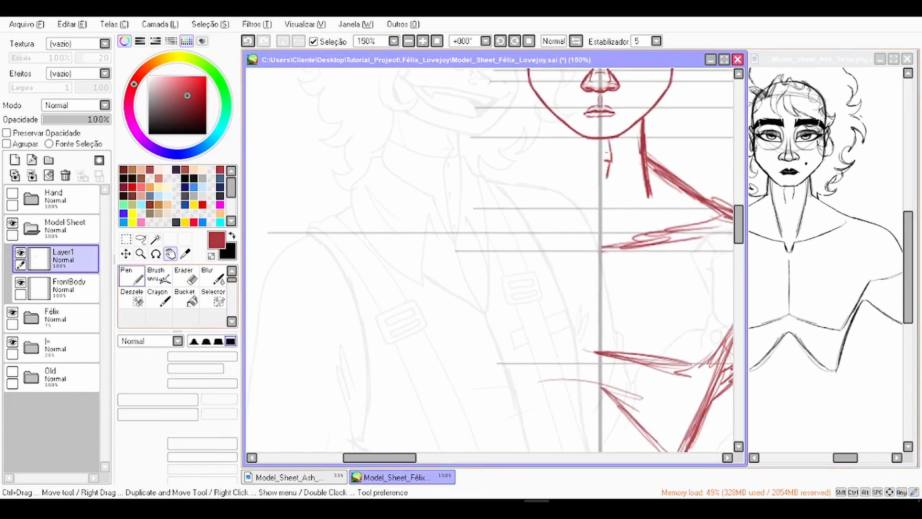
pyautogui.moveTo(276, 249); pyautogui.dragTo(317, 216)
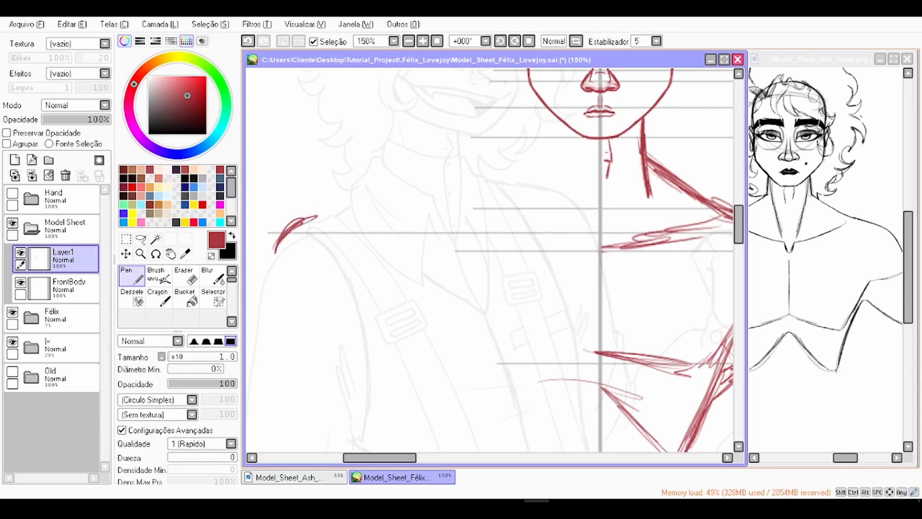
# Step: Reinforce the outer curve of the right shoulder on Layer1 with another Pen stroke
pyautogui.press('space')
pyautogui.moveTo(600, 250); pyautogui.dragTo(441, 233)
pyautogui.moveTo(598, 183); pyautogui.dragTo(648, 226)
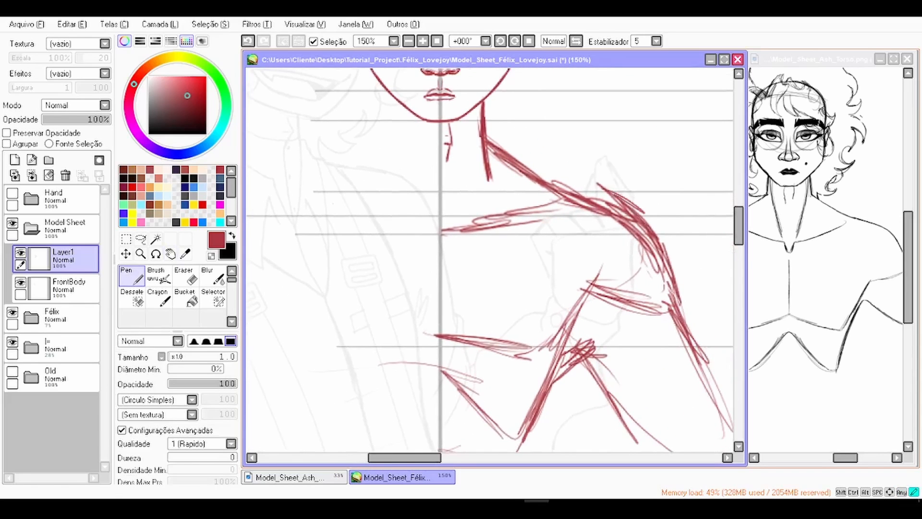
pyautogui.hotkey('ctrl', 'z')
pyautogui.moveTo(591, 195); pyautogui.dragTo(654, 244)
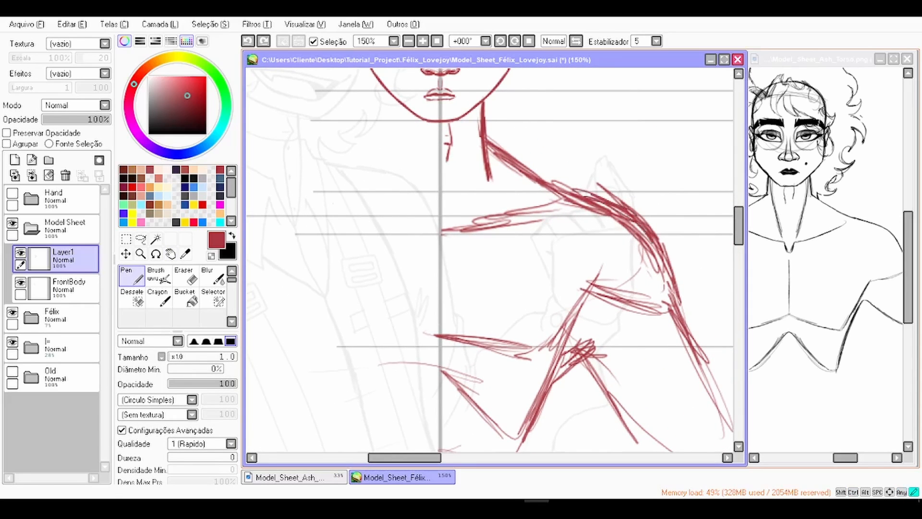
# Step: Sketch the slanted neck muscle from under the jaw to the inner end of the collarbone at the vertical guide
pyautogui.scroll(-1, 601, 210)
pyautogui.scroll(1, 613, 209)
pyautogui.scroll(-2, 586, 196)
pyautogui.moveTo(590, 196)
pyautogui.mouseDown()
pyautogui.moveTo(633, 222)
pyautogui.moveTo(514, 257)
pyautogui.moveTo(508, 237)
pyautogui.mouseUp()
pyautogui.press('space')
pyautogui.scroll(1, 586, 211)
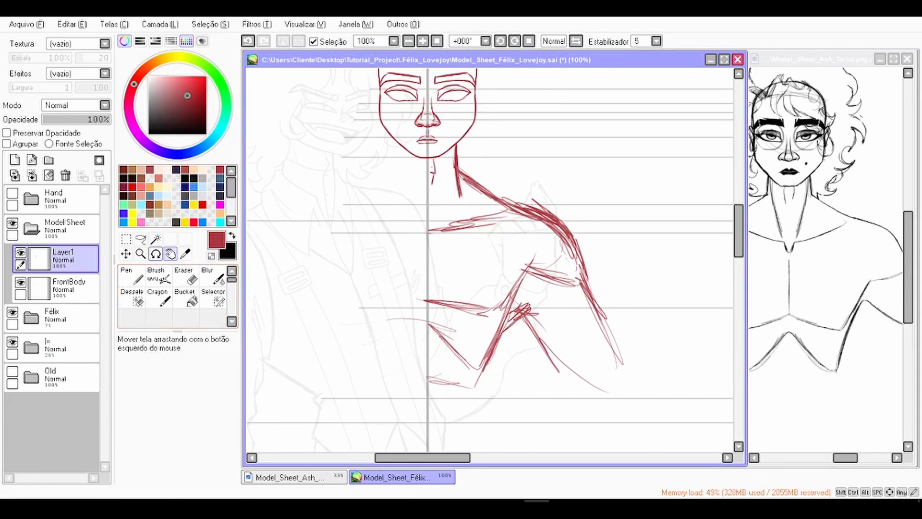
pyautogui.scroll(1, 448, 238)
pyautogui.moveTo(450, 122); pyautogui.dragTo(434, 205)
pyautogui.moveTo(447, 125); pyautogui.dragTo(432, 215)
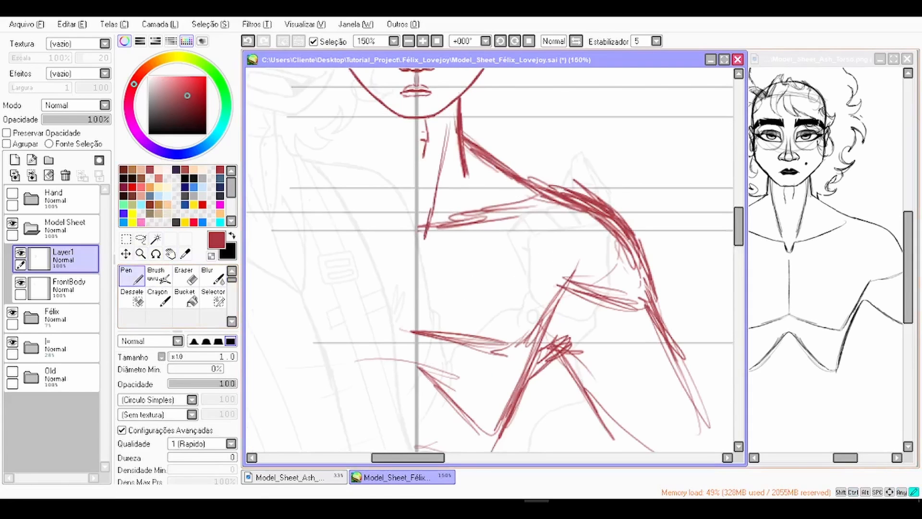
pyautogui.scroll(-1, 426, 223)
pyautogui.hotkey('ctrl', 'z')
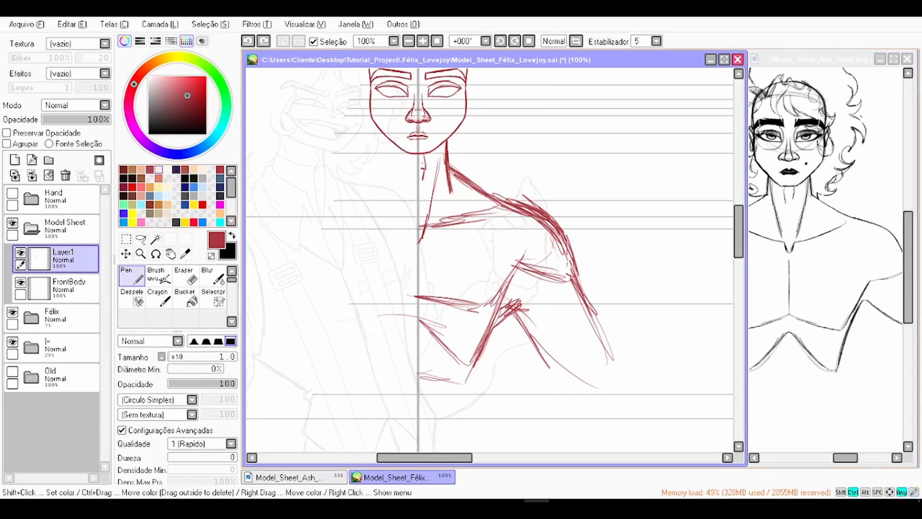
pyautogui.press('e')
pyautogui.scroll(1, 421, 213)
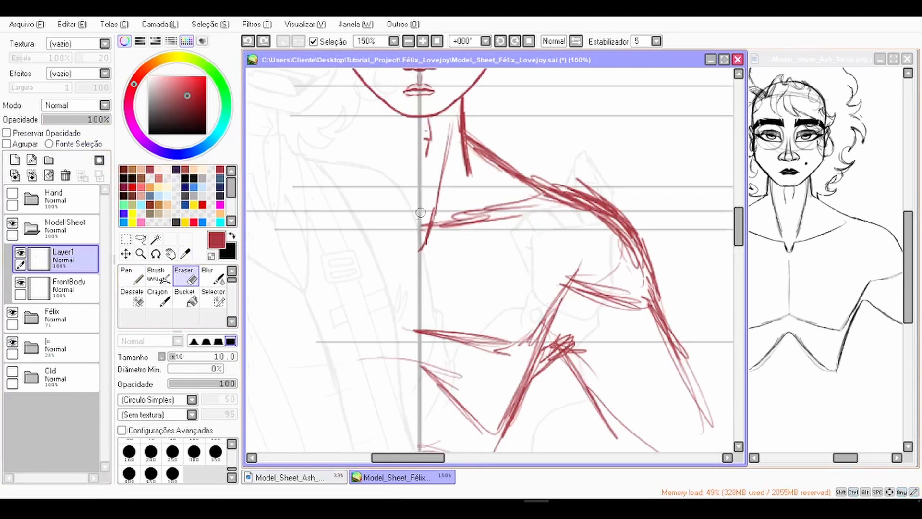
# Step: On Layer2, above Layer1 faded to 15%, retrace the base of the neck and the right shoulder down to the armpit crease
pyautogui.scroll(-1, 421, 229)
pyautogui.press('space')
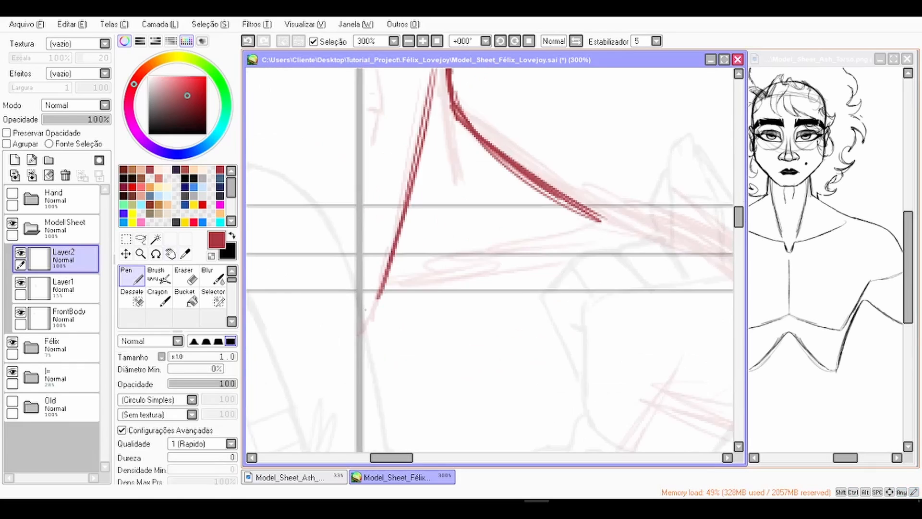
pyautogui.moveTo(385, 182); pyautogui.dragTo(375, 249)
pyautogui.scroll(-1, 452, 246)
pyautogui.moveTo(417, 216); pyautogui.dragTo(474, 123)
pyautogui.moveTo(423, 156); pyautogui.dragTo(547, 219)
pyautogui.moveTo(513, 185); pyautogui.dragTo(570, 318)
pyautogui.moveTo(526, 229)
pyautogui.mouseDown()
pyautogui.moveTo(645, 259)
pyautogui.moveTo(580, 252)
pyautogui.mouseUp()
# Step: Retrace the chest edge below the armpit, the lower chest line and the collarbone on Layer2
pyautogui.moveTo(511, 235); pyautogui.dragTo(434, 319)
pyautogui.moveTo(325, 293); pyautogui.dragTo(461, 308)
pyautogui.moveTo(317, 283); pyautogui.dragTo(402, 317)
pyautogui.moveTo(339, 156); pyautogui.dragTo(433, 134)
pyautogui.moveTo(376, 144)
pyautogui.mouseDown()
pyautogui.moveTo(483, 116)
pyautogui.moveTo(405, 226)
pyautogui.mouseUp()
# Step: Retrace the right side of the ribcage below the armpit on Layer2
pyautogui.scroll(-1, 489, 260)
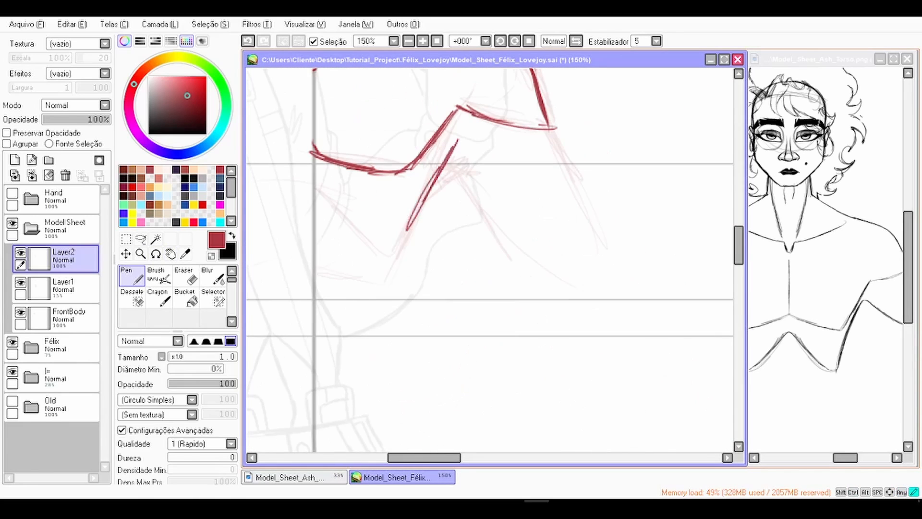
pyautogui.moveTo(438, 170); pyautogui.dragTo(387, 260)
pyautogui.moveTo(432, 216); pyautogui.dragTo(442, 252)
pyautogui.moveTo(464, 174); pyautogui.dragTo(448, 202)
pyautogui.scroll(1, 456, 187)
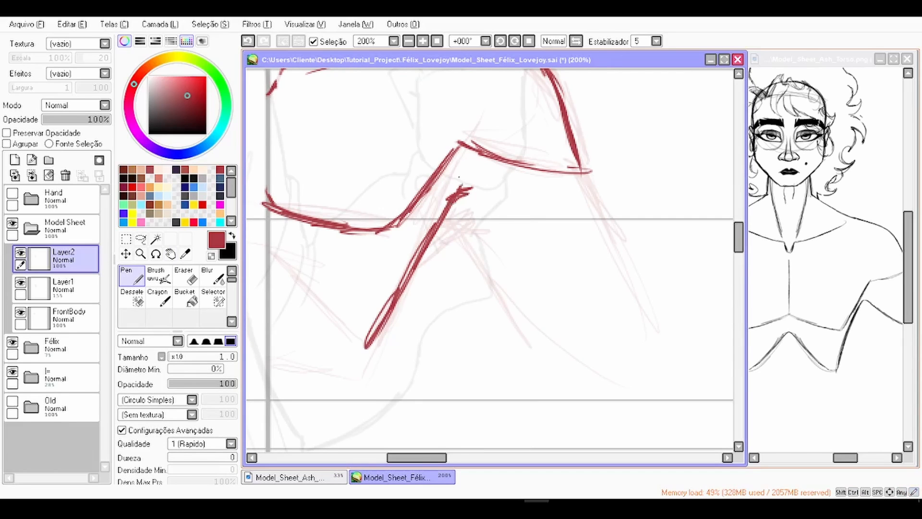
pyautogui.moveTo(464, 146); pyautogui.dragTo(439, 209)
pyautogui.moveTo(461, 159); pyautogui.dragTo(426, 230)
pyautogui.moveTo(469, 189); pyautogui.dragTo(442, 224)
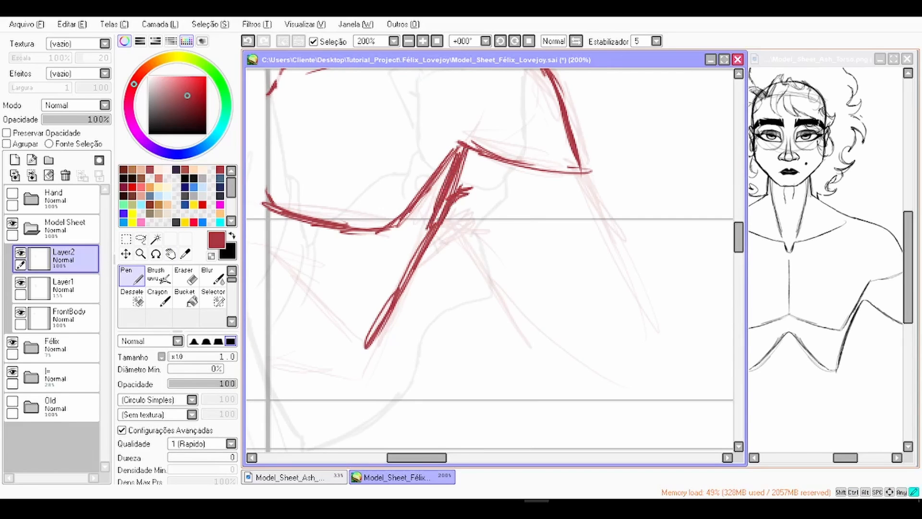
pyautogui.moveTo(462, 148); pyautogui.dragTo(484, 186)
pyautogui.moveTo(476, 169)
pyautogui.mouseDown()
pyautogui.moveTo(502, 211)
pyautogui.moveTo(477, 185)
pyautogui.moveTo(489, 211)
pyautogui.moveTo(505, 221)
pyautogui.mouseUp()
pyautogui.hotkey('ctrl', 'z')
pyautogui.hotkey('ctrl', 'z')
pyautogui.hotkey('ctrl', 'z')
pyautogui.hotkey('ctrl', 'z')
pyautogui.hotkey('ctrl', 'z')
pyautogui.hotkey('ctrl', 'z')
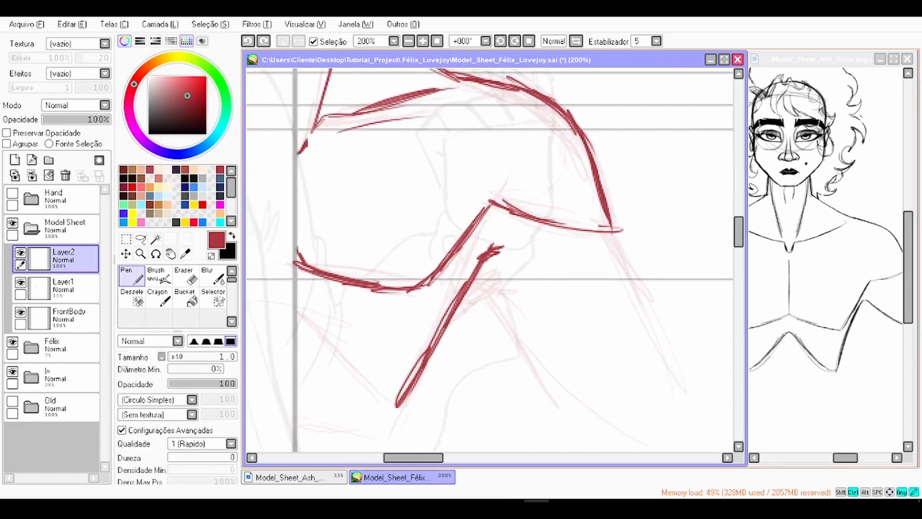
pyautogui.hotkey('ctrl', 'z')
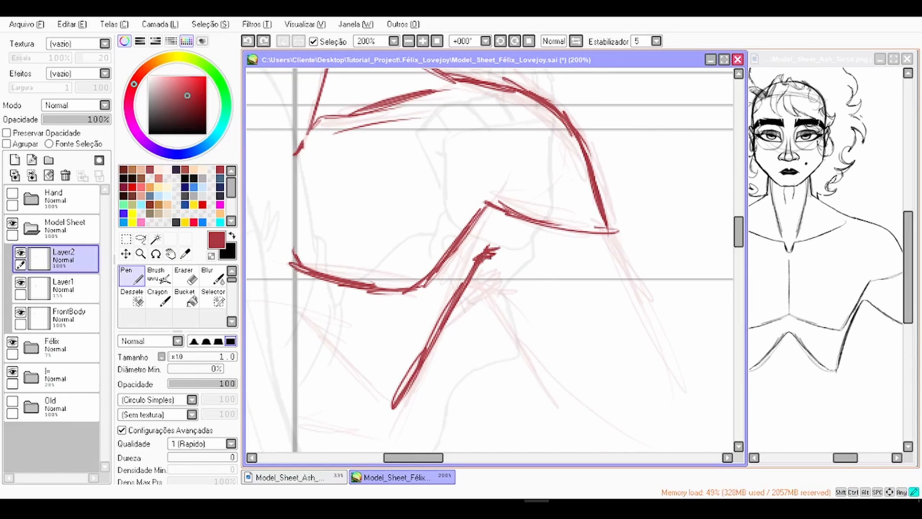
# Step: Erase the messy upper end of the ribcage side line on Layer2, and return to the Pen
pyautogui.click(185, 276)
pyautogui.moveTo(443, 279); pyautogui.dragTo(497, 246)
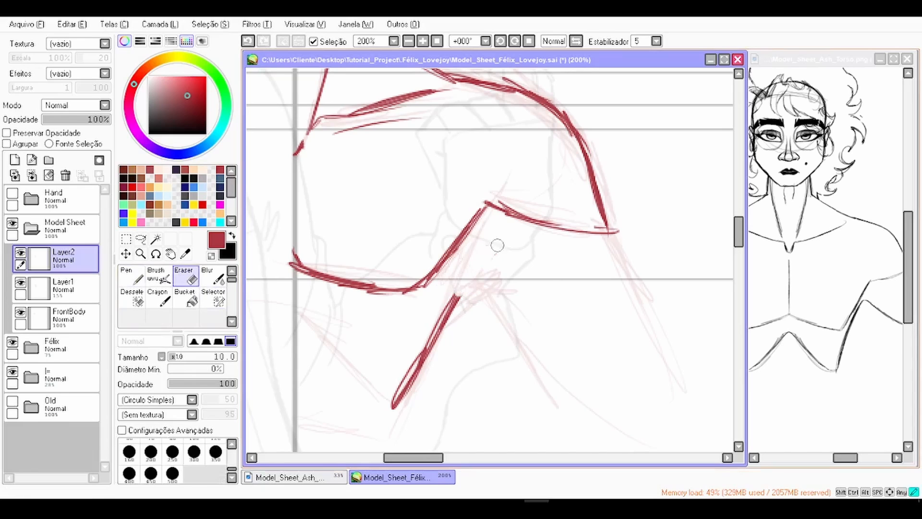
pyautogui.click(130, 276)
pyautogui.moveTo(414, 349); pyautogui.dragTo(480, 222)
pyautogui.moveTo(436, 325); pyautogui.dragTo(493, 210)
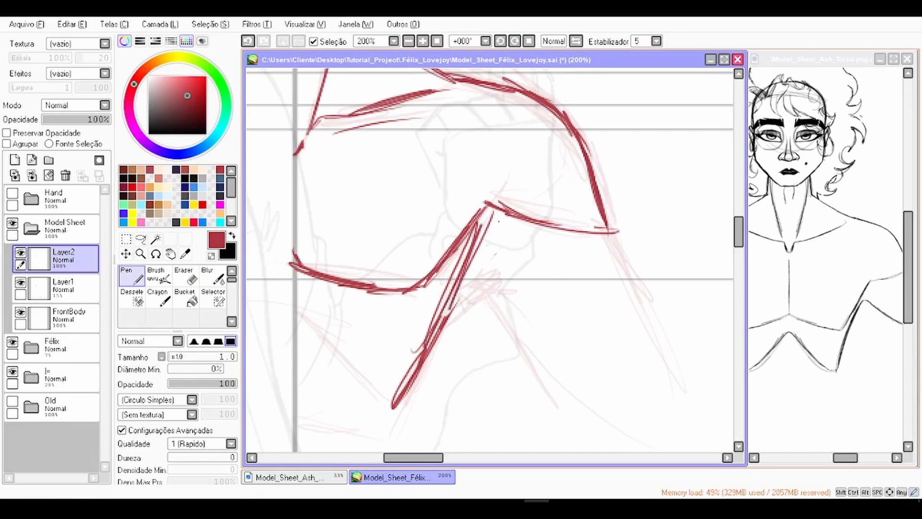
pyautogui.hotkey('ctrl', 'z')
pyautogui.hotkey('ctrl', 'z')
pyautogui.hotkey('ctrl', 'z')
# Step: Retrace the upper ribcage side, both edges of the right upper arm and the half rib arch on Layer2
pyautogui.moveTo(444, 315); pyautogui.dragTo(495, 257)
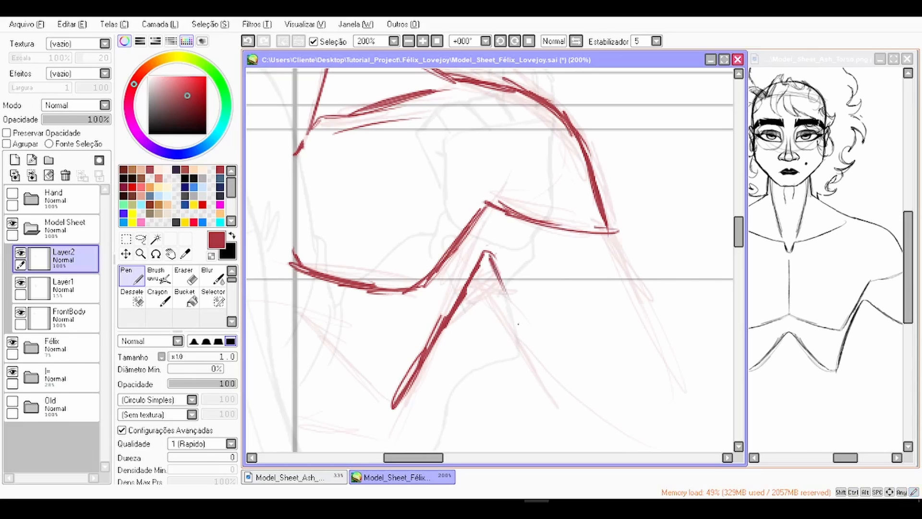
pyautogui.moveTo(606, 230); pyautogui.dragTo(658, 345)
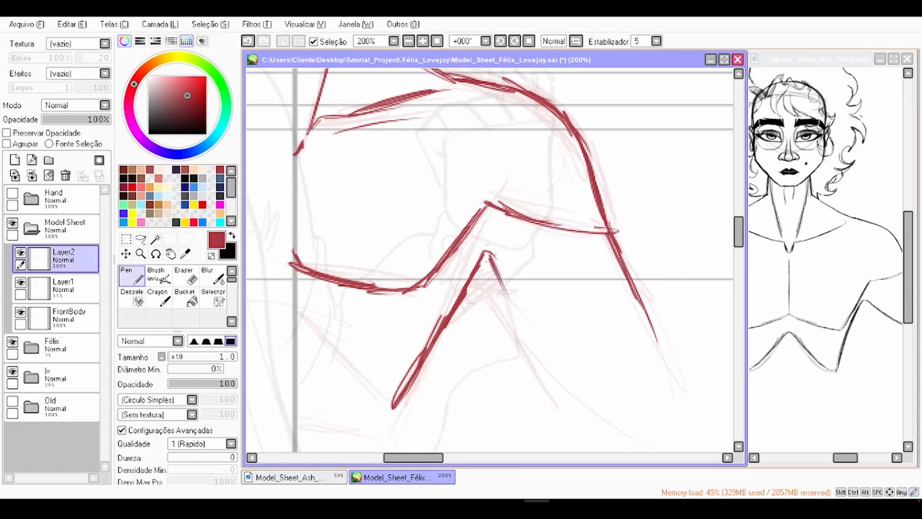
pyautogui.moveTo(486, 254); pyautogui.dragTo(558, 383)
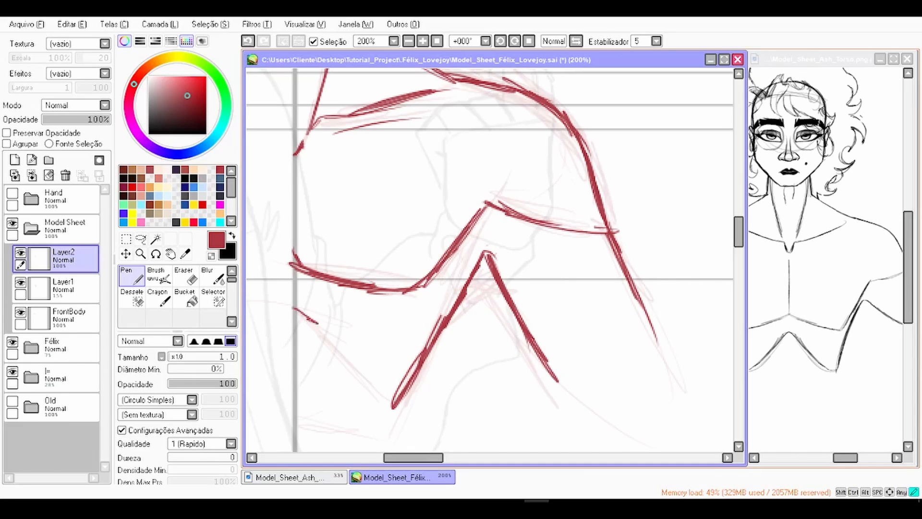
pyautogui.moveTo(293, 310); pyautogui.dragTo(389, 404)
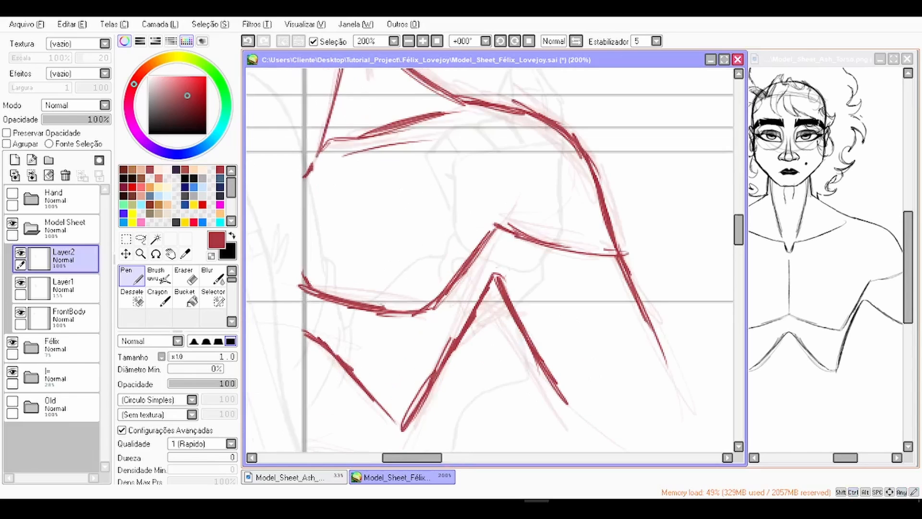
# Step: Draw the sternum line along the vertical center guide, connecting the collarbone to the chest's lower contour
pyautogui.moveTo(302, 276)
pyautogui.mouseDown()
pyautogui.moveTo(308, 179)
pyautogui.moveTo(308, 288)
pyautogui.mouseUp()
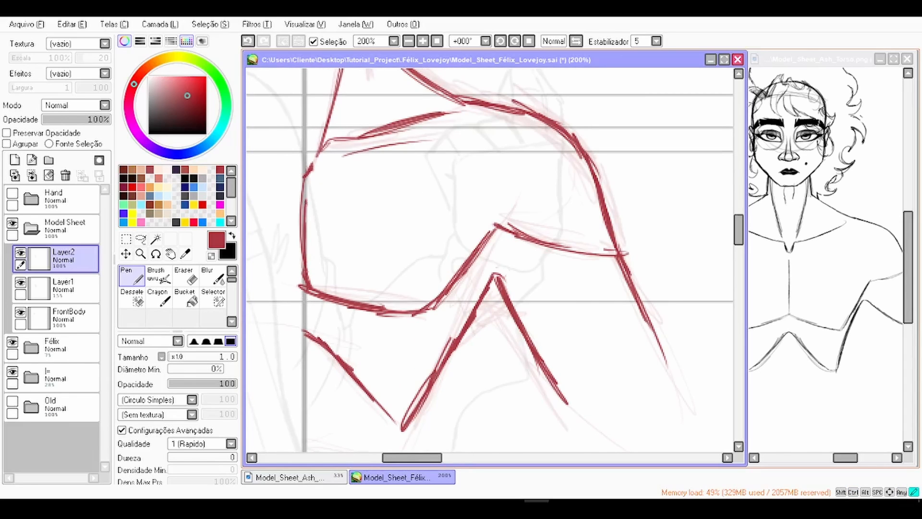
pyautogui.moveTo(307, 206); pyautogui.dragTo(309, 282)
pyautogui.hotkey('ctrl', 'z')
pyautogui.hotkey('ctrl', 'z')
pyautogui.moveTo(311, 192); pyautogui.dragTo(312, 240)
pyautogui.moveTo(304, 185); pyautogui.dragTo(305, 302)
pyautogui.moveTo(303, 203); pyautogui.dragTo(306, 309)
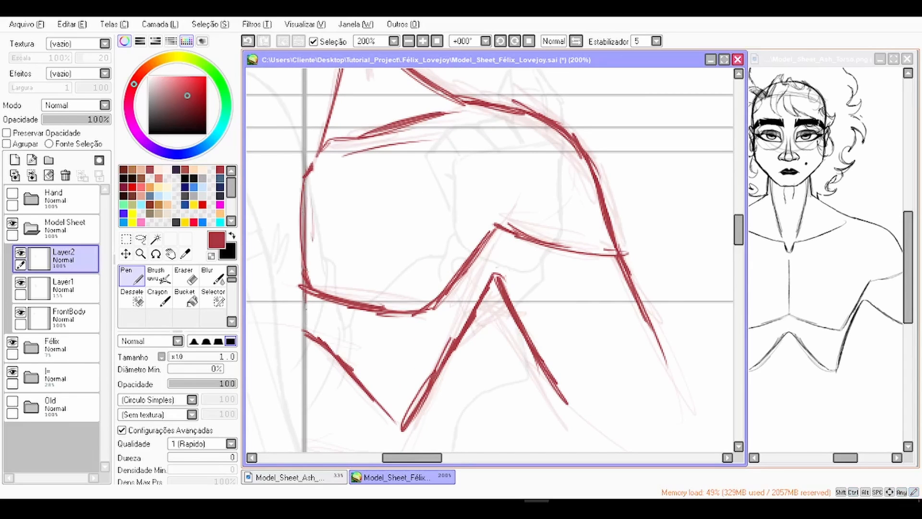
pyautogui.hotkey('ctrl', '-')
pyautogui.hotkey('ctrl', '-')
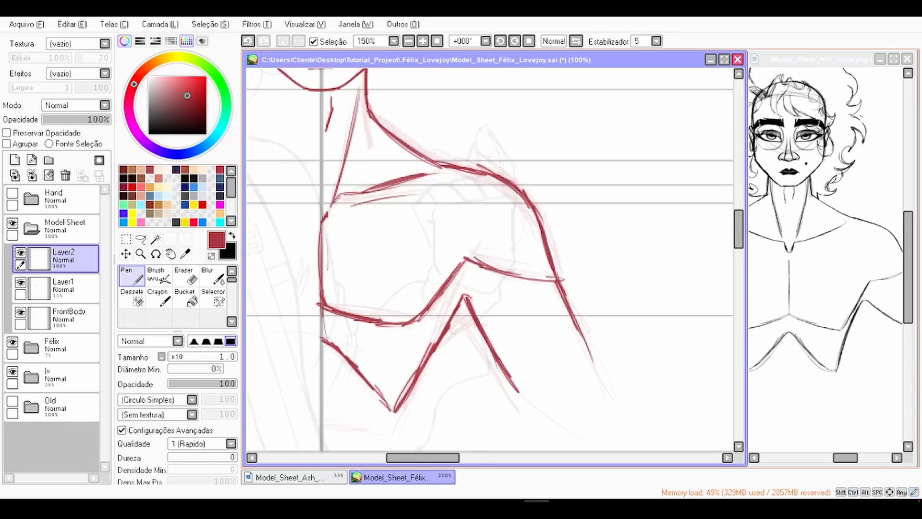
# Step: Lasso the inverted V line beneath the armpit and deform it so its peak sits slightly lower and closer to the center guide
pyautogui.click(171, 254)
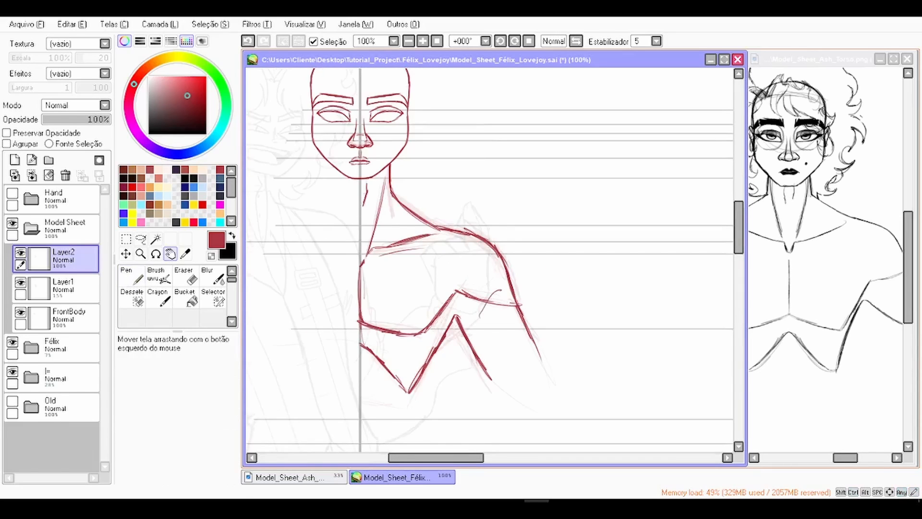
pyautogui.hotkey('ctrl', 'z')
pyautogui.moveTo(480, 298)
pyautogui.mouseDown()
pyautogui.moveTo(489, 283)
pyautogui.moveTo(473, 284)
pyautogui.mouseUp()
pyautogui.press('a')
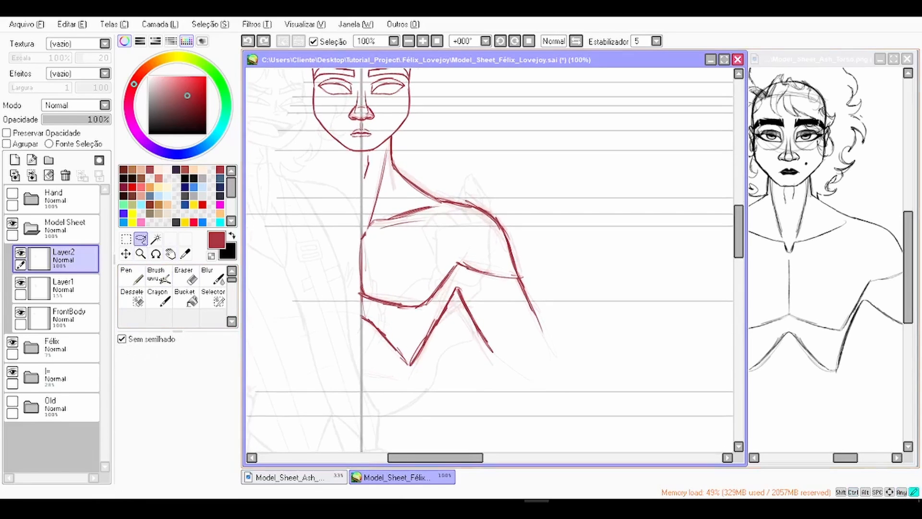
pyautogui.moveTo(425, 322)
pyautogui.mouseDown()
pyautogui.moveTo(521, 332)
pyautogui.moveTo(459, 279)
pyautogui.moveTo(444, 296)
pyautogui.mouseUp()
pyautogui.hotkey('ctrl', 't')
pyautogui.click(142, 404)
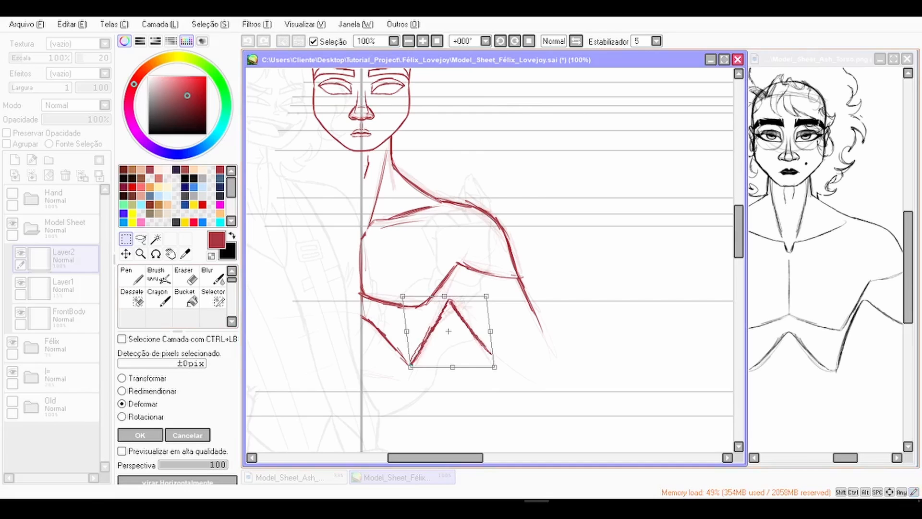
pyautogui.press('Return')
pyautogui.press('n')
pyautogui.hotkey('ctrl', 'd')
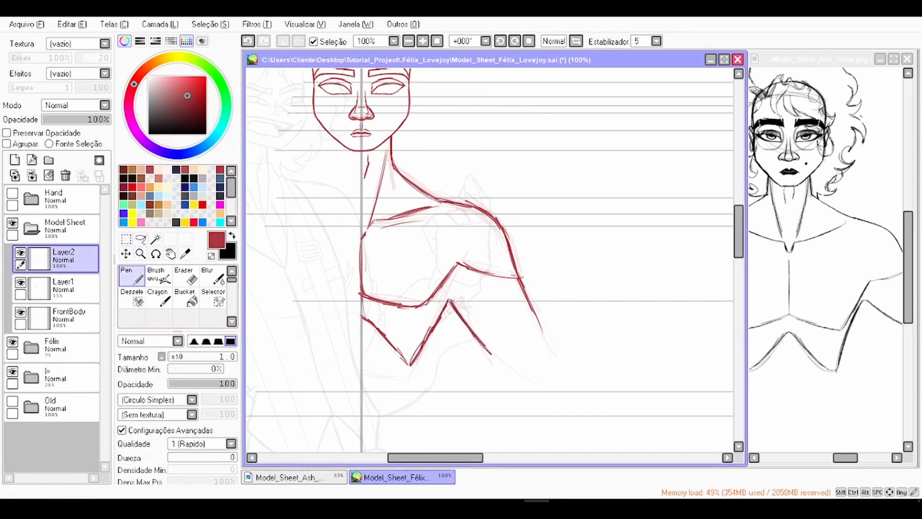
# Step: Mirror the half torso sketch across the vertical center guide and merge the flipped copy into Layer2
pyautogui.scroll(-1, 356, 213)
pyautogui.click(170, 254)
pyautogui.moveTo(394, 245); pyautogui.dragTo(446, 268)
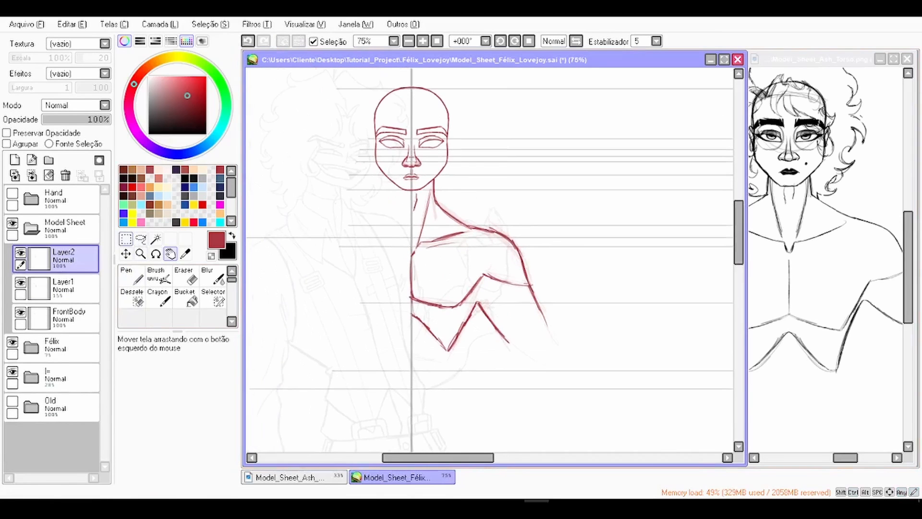
pyautogui.click(140, 239)
pyautogui.click(156, 239)
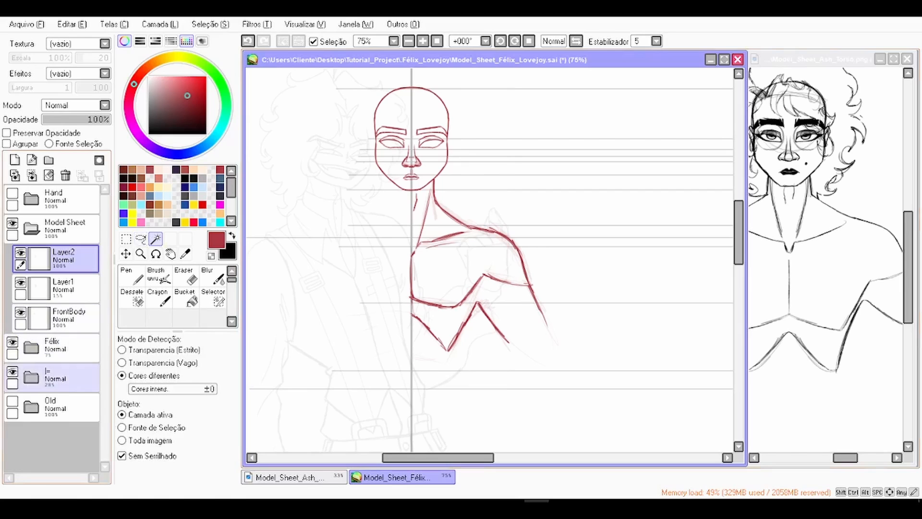
pyautogui.click(31, 377)
pyautogui.click(63, 437)
pyautogui.click(307, 260)
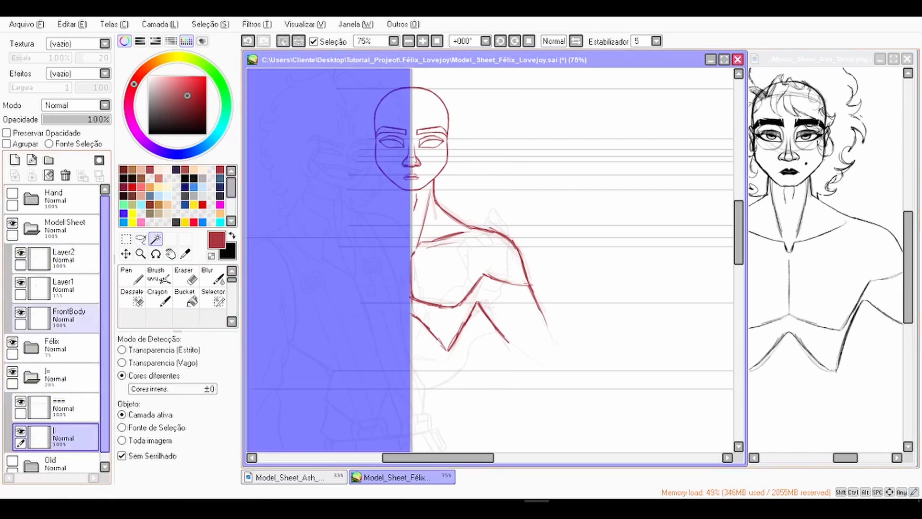
pyautogui.click(20, 252)
pyautogui.click(20, 253)
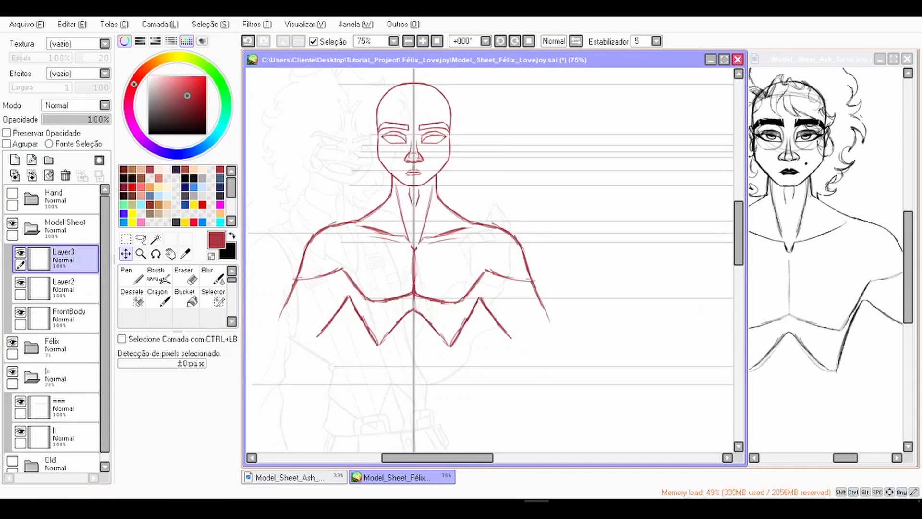
pyautogui.press('space')
pyautogui.scroll(1, 442, 209)
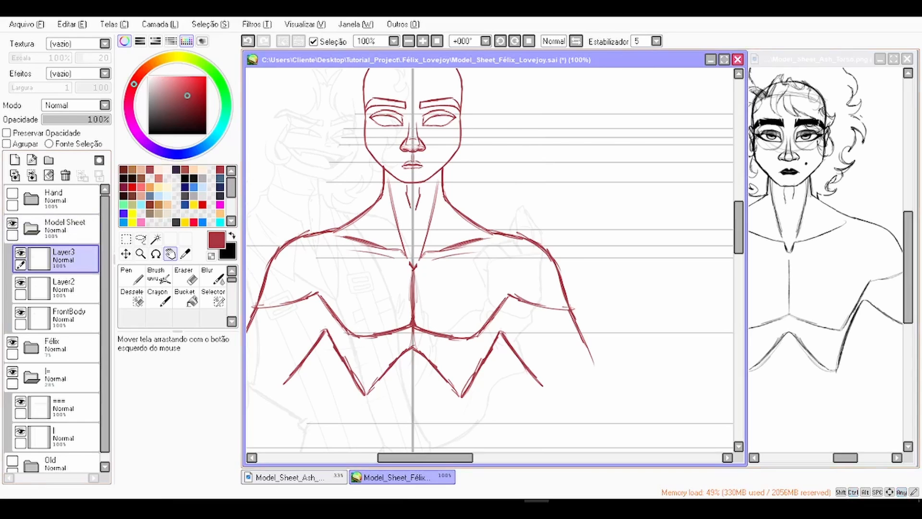
pyautogui.click(32, 176)
# Step: Deform the full torso sketch on Layer2, tapering both upper corners inward symmetrically and lowering the upper edge slightly
pyautogui.click(126, 238)
pyautogui.click(142, 404)
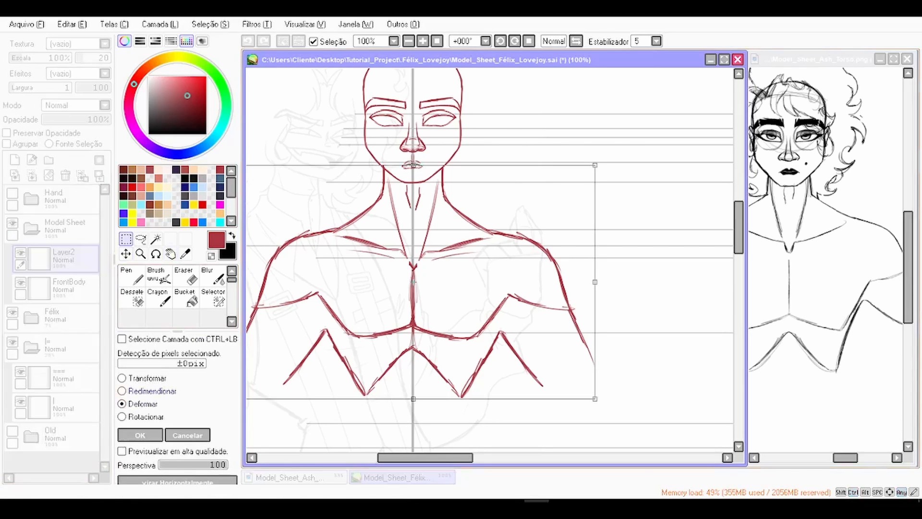
pyautogui.moveTo(595, 165); pyautogui.dragTo(576, 163)
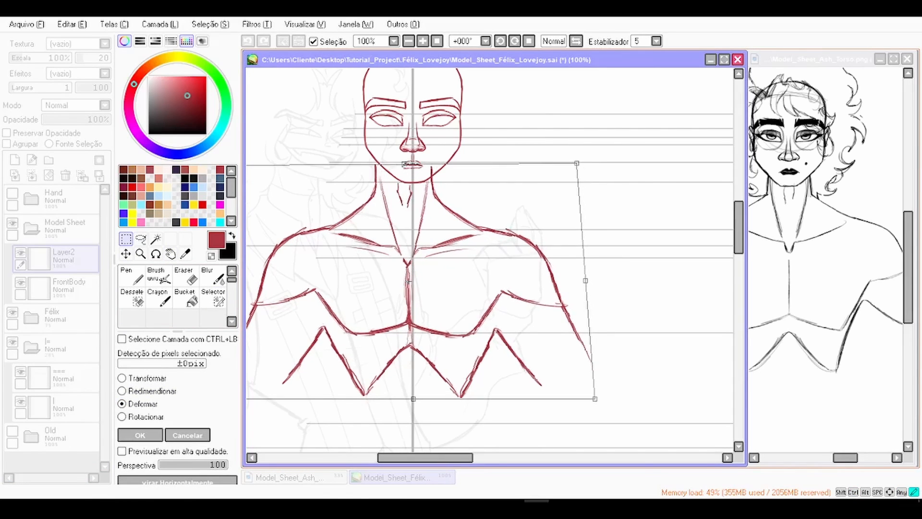
pyautogui.scroll(-1, 478, 148)
pyautogui.moveTo(293, 161)
pyautogui.mouseDown()
pyautogui.moveTo(306, 160)
pyautogui.moveTo(296, 158)
pyautogui.mouseUp()
pyautogui.scroll(1, 337, 162)
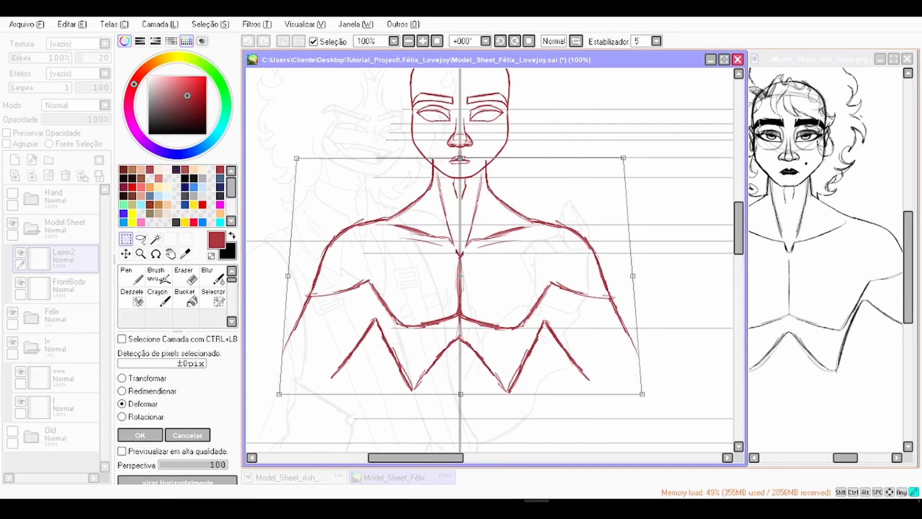
pyautogui.moveTo(460, 158); pyautogui.dragTo(460, 163)
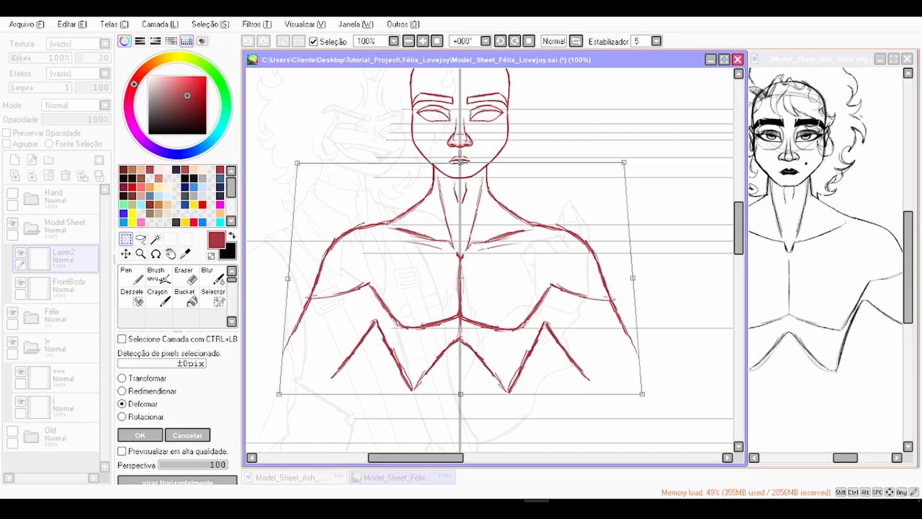
pyautogui.press('Return')
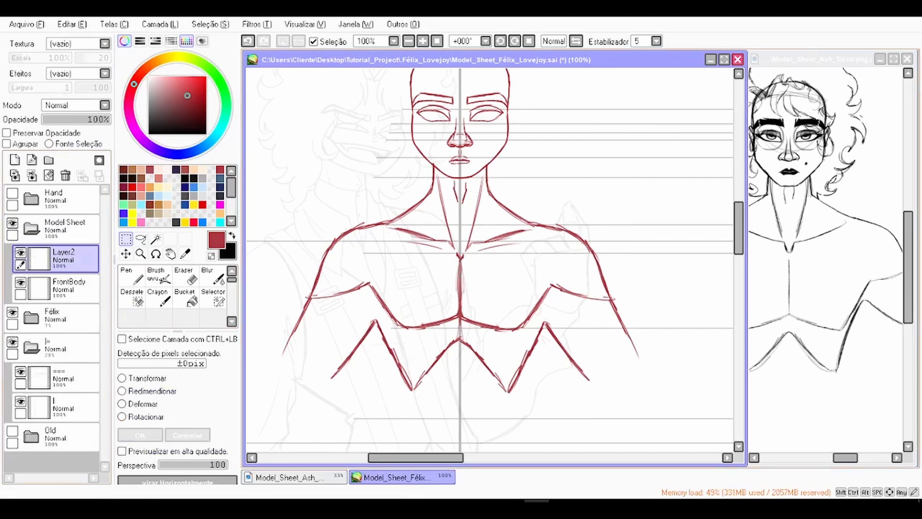
# Step: Lower Layer2's opacity to 18% and add a new layer above it for the Pen redraw
pyautogui.moveTo(55, 120); pyautogui.dragTo(55, 120)
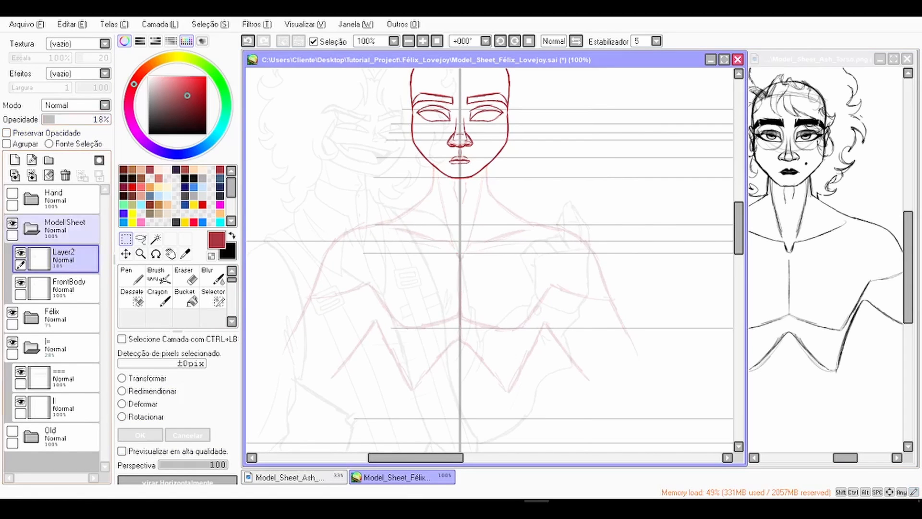
pyautogui.click(131, 275)
pyautogui.scroll(2, 443, 315)
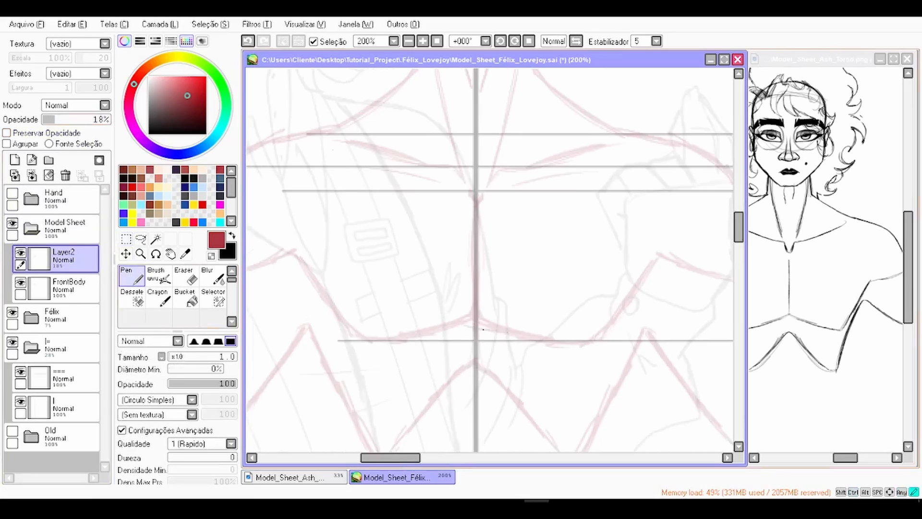
pyautogui.click(15, 159)
# Step: Redraw the neck, collarbone, shoulder curve and armpit lines over the right half of the faded sketch
pyautogui.moveTo(480, 317)
pyautogui.mouseDown()
pyautogui.moveTo(408, 290)
pyautogui.moveTo(516, 327)
pyautogui.moveTo(598, 230)
pyautogui.mouseUp()
pyautogui.moveTo(596, 260); pyautogui.dragTo(529, 229)
pyautogui.moveTo(519, 217)
pyautogui.mouseDown()
pyautogui.moveTo(598, 253)
pyautogui.moveTo(605, 232)
pyautogui.moveTo(639, 209)
pyautogui.mouseUp()
pyautogui.hotkey('ctrl', 'z')
pyautogui.moveTo(614, 216); pyautogui.dragTo(632, 318)
pyautogui.moveTo(533, 180); pyautogui.dragTo(645, 270)
pyautogui.moveTo(452, 145); pyautogui.dragTo(566, 186)
pyautogui.moveTo(461, 173); pyautogui.dragTo(490, 259)
pyautogui.moveTo(439, 137); pyautogui.dragTo(446, 204)
pyautogui.moveTo(432, 153); pyautogui.dragTo(404, 298)
pyautogui.moveTo(496, 277); pyautogui.dragTo(387, 332)
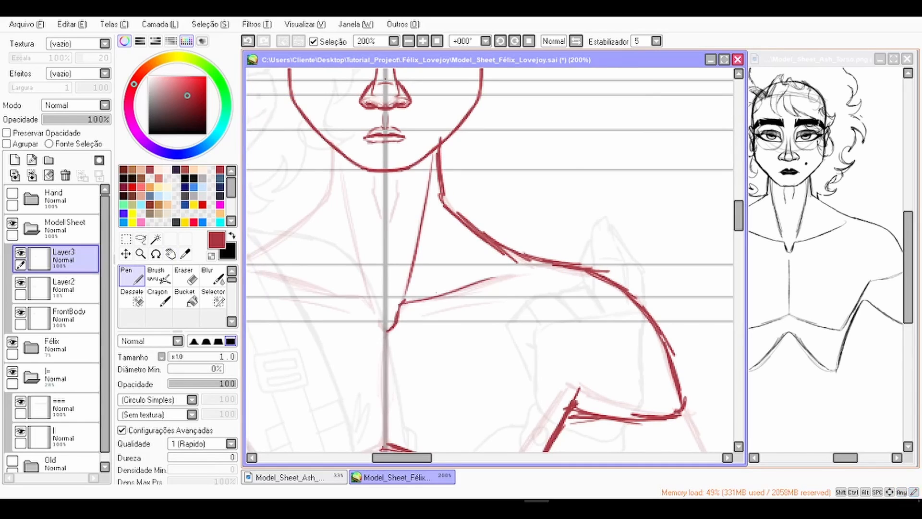
# Step: Redraw the throat line, chest's lower contour, rib zigzag and outer arm line on the right half of the torso
pyautogui.moveTo(391, 184); pyautogui.dragTo(400, 214)
pyautogui.moveTo(423, 384); pyautogui.dragTo(409, 154)
pyautogui.moveTo(543, 232); pyautogui.dragTo(481, 357)
pyautogui.moveTo(373, 261); pyautogui.dragTo(465, 358)
pyautogui.moveTo(528, 288); pyautogui.dragTo(452, 264)
pyautogui.moveTo(465, 210); pyautogui.dragTo(555, 334)
pyautogui.moveTo(593, 157); pyautogui.dragTo(652, 294)
pyautogui.scroll(-2, 578, 219)
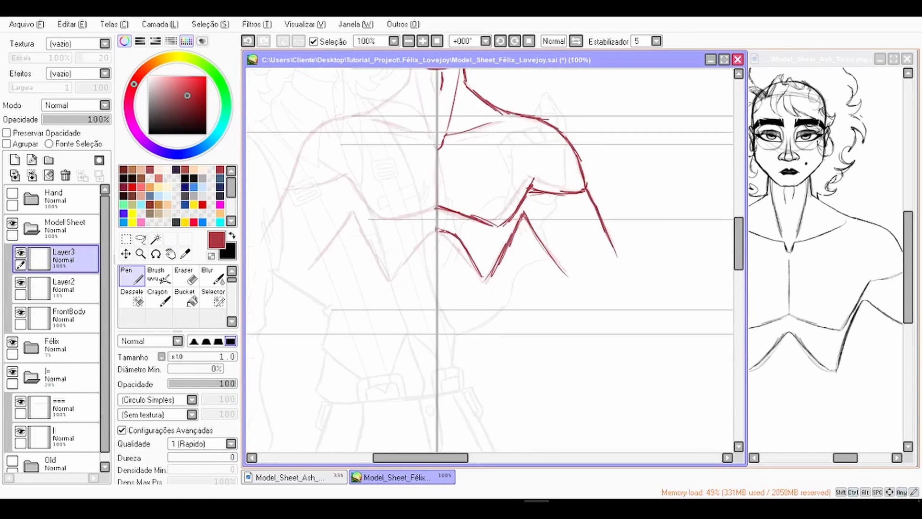
# Step: Duplicate the redrawn half torso and flip the copy horizontally onto the other side of the center guide
pyautogui.moveTo(504, 216); pyautogui.dragTo(497, 304)
pyautogui.press('l')
pyautogui.moveTo(569, 111); pyautogui.dragTo(572, 116)
pyautogui.hotkey('ctrl', 'v')
pyautogui.hotkey('ctrl', 't')
pyautogui.press('Return')
pyautogui.moveTo(519, 250); pyautogui.dragTo(339, 250)
# Step: Delete the faded Layer2 sketch, keeping both redrawn torso halves, and select Layer4
pyautogui.click(72, 288)
pyautogui.hotkey('ctrl', 'e')
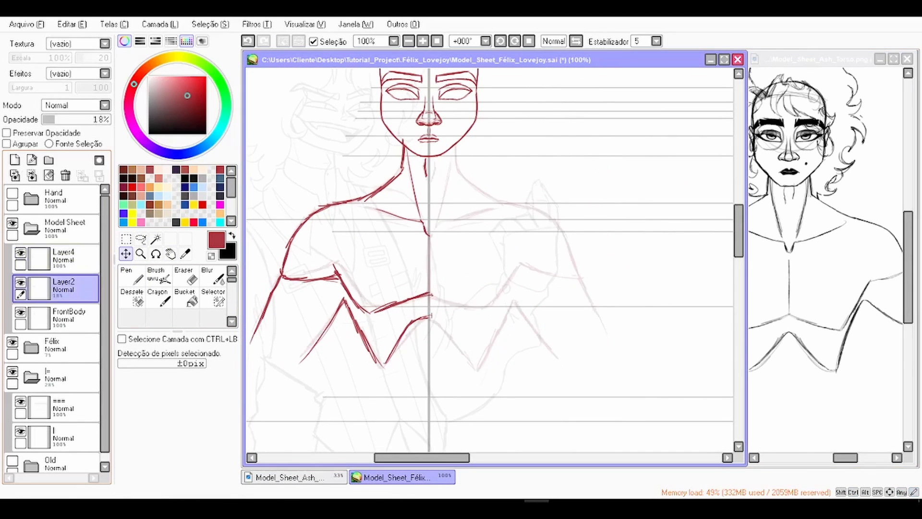
pyautogui.hotkey('ctrl', 'z')
pyautogui.click(63, 318)
pyautogui.click(65, 175)
pyautogui.click(63, 259)
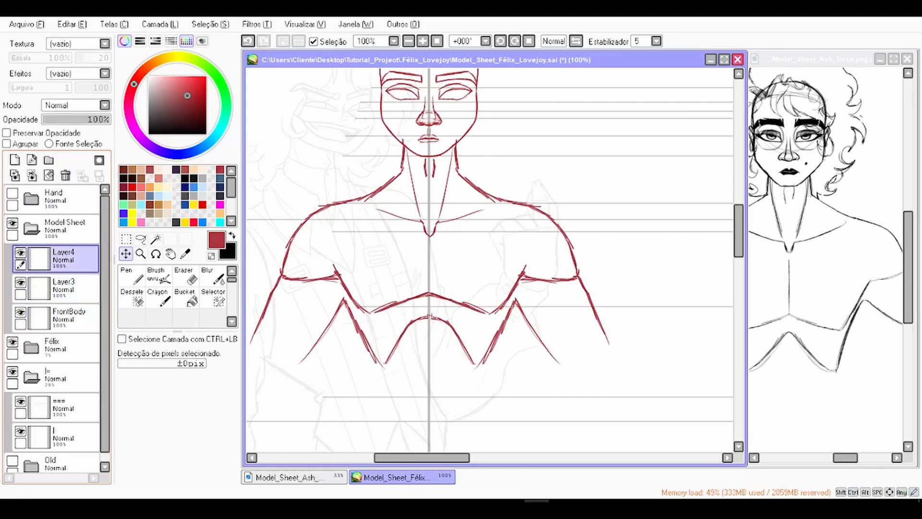
# Step: Merge the mirrored half on Layer4 down into Layer3
pyautogui.click(57, 199)
pyautogui.click(132, 275)
pyautogui.scroll(2, 432, 156)
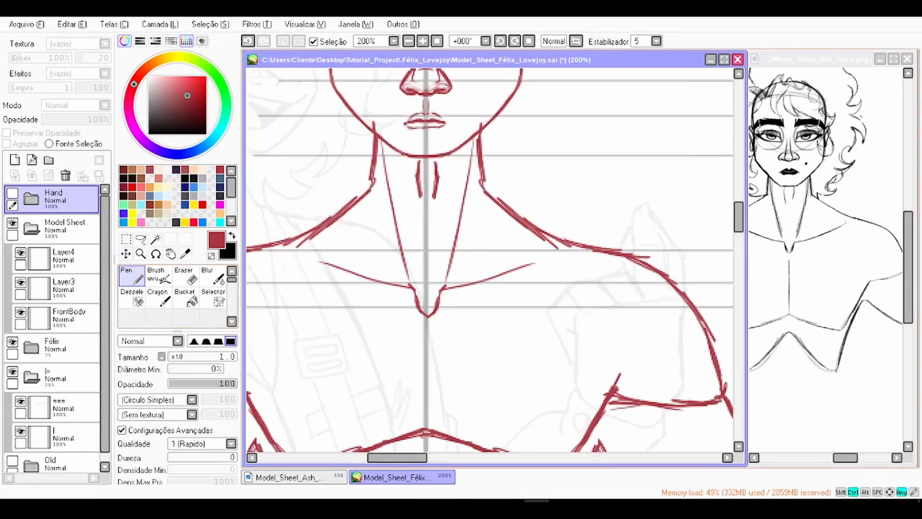
pyautogui.click(485, 189)
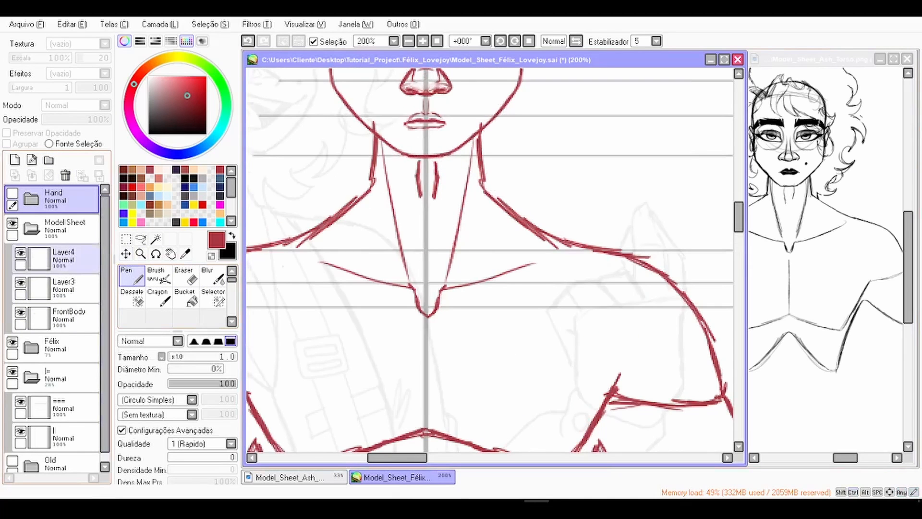
pyautogui.click(63, 260)
pyautogui.click(66, 175)
# Step: Thicken the neck's side contour and add a short cross stroke between the two throat lines
pyautogui.scroll(1, 494, 173)
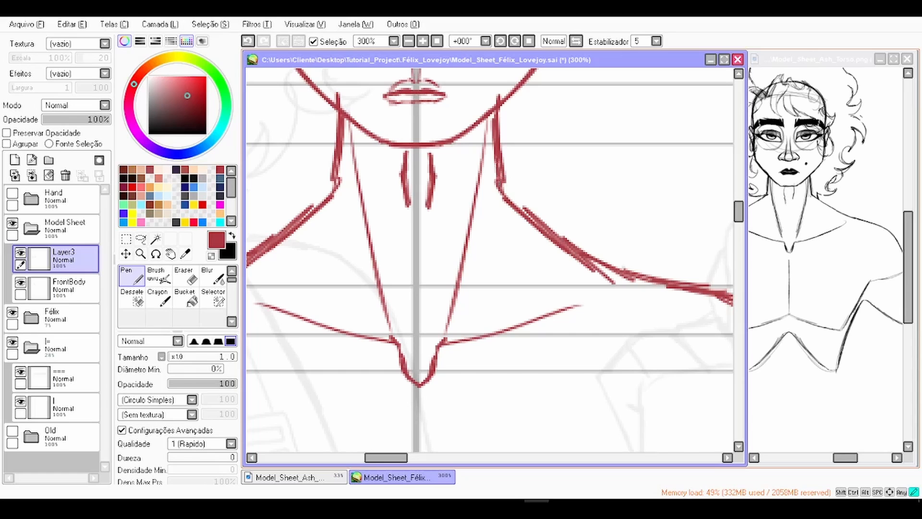
pyautogui.moveTo(495, 136); pyautogui.dragTo(501, 194)
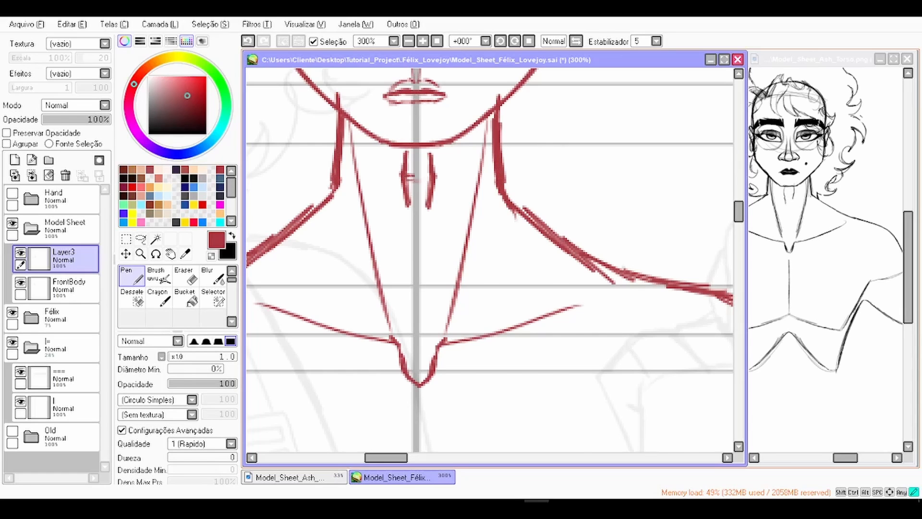
pyautogui.moveTo(415, 178); pyautogui.dragTo(425, 175)
# Step: Move the torso sketch on Layer3 slightly down relative to the head and guide lines
pyautogui.scroll(-4, 425, 201)
pyautogui.press('space')
pyautogui.moveTo(425, 255)
pyautogui.mouseDown()
pyautogui.moveTo(461, 190)
pyautogui.moveTo(455, 222)
pyautogui.mouseUp()
pyautogui.scroll(2, 463, 188)
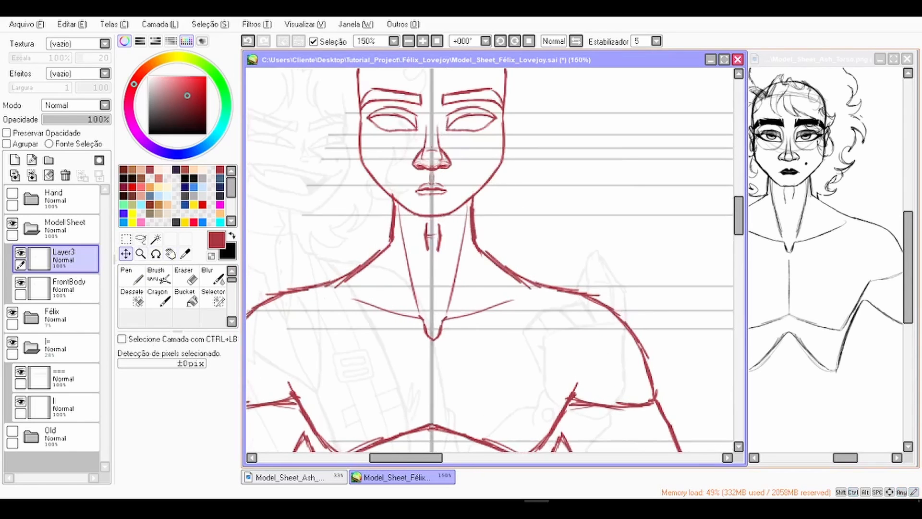
pyautogui.scroll(-1, 461, 189)
pyautogui.press('space')
pyautogui.scroll(1, 461, 188)
pyautogui.moveTo(461, 188); pyautogui.dragTo(636, 82)
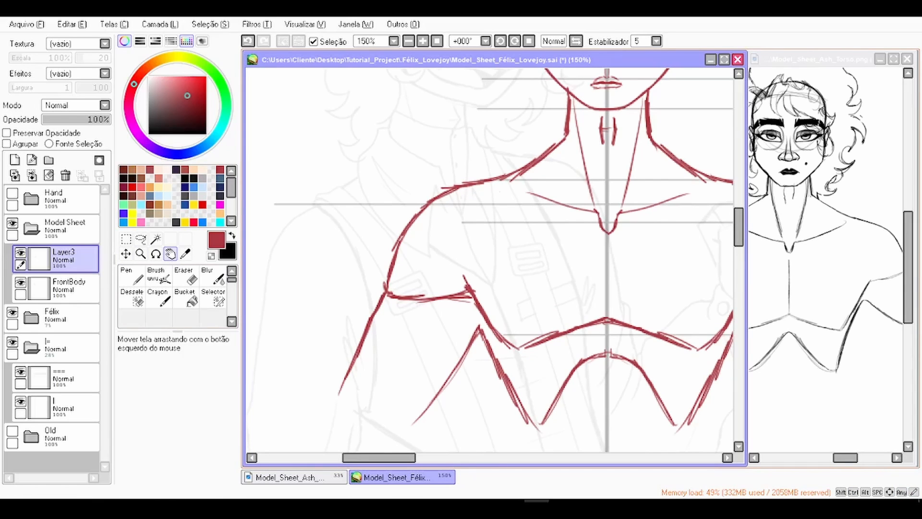
pyautogui.moveTo(490, 260); pyautogui.dragTo(491, 267)
pyautogui.moveTo(491, 267); pyautogui.dragTo(490, 272)
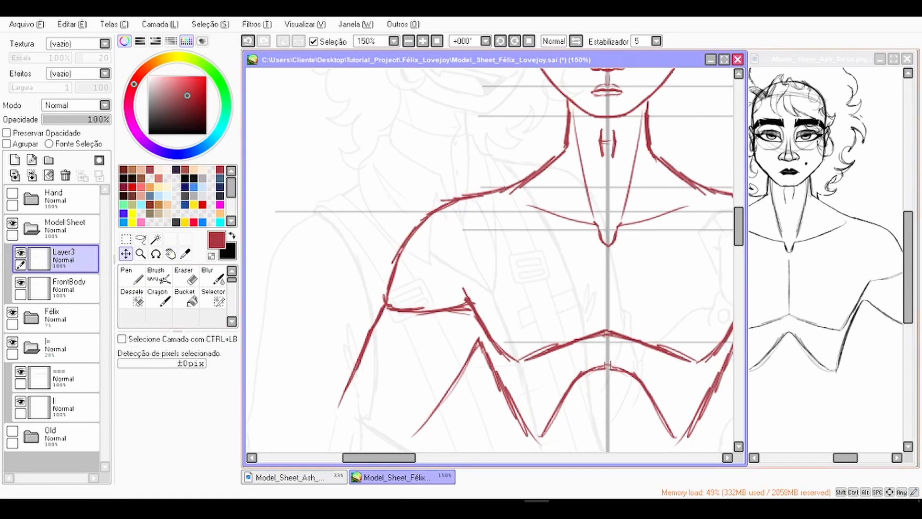
pyautogui.scroll(-1, 490, 260)
pyautogui.moveTo(456, 209); pyautogui.dragTo(444, 206)
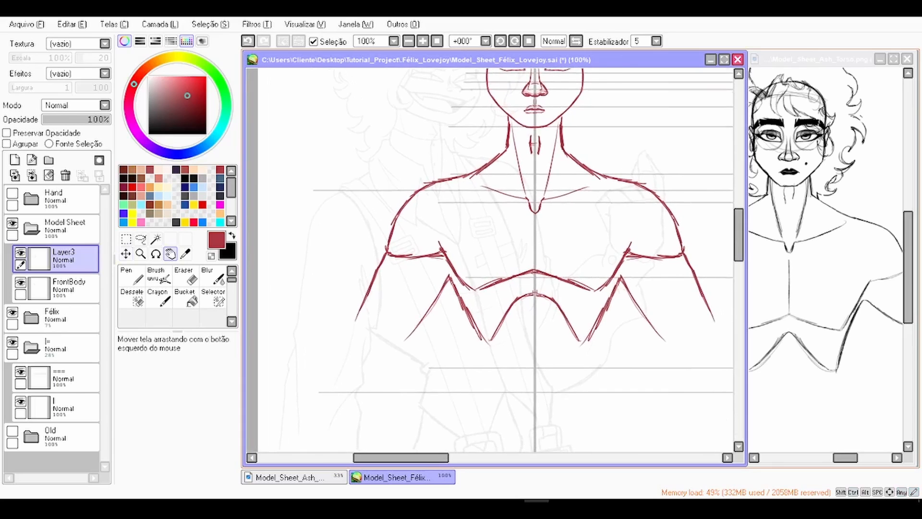
pyautogui.hotkey('ctrl', '+')
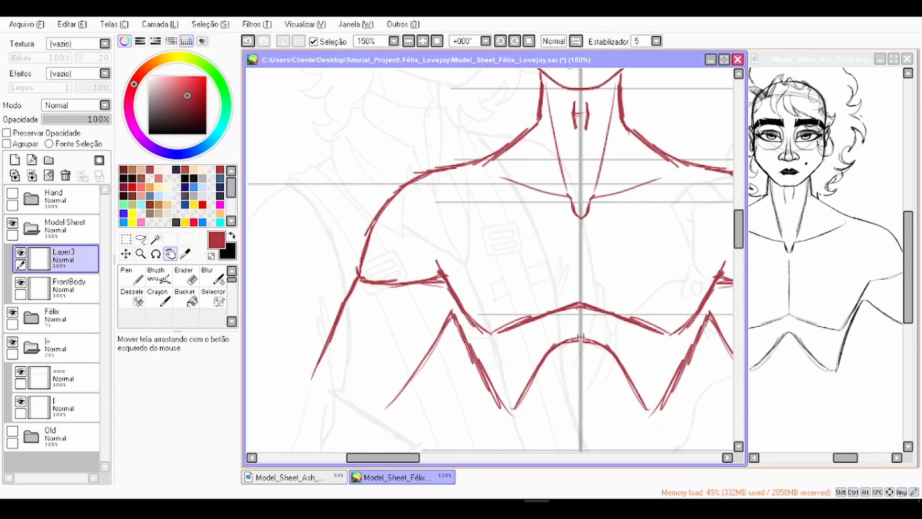
# Step: Lasso the throat lines beneath the chin, move them slightly up, clear the selection and return to the Pen tool
pyautogui.moveTo(518, 241); pyautogui.dragTo(483, 294)
pyautogui.hotkey('ctrl', '-')
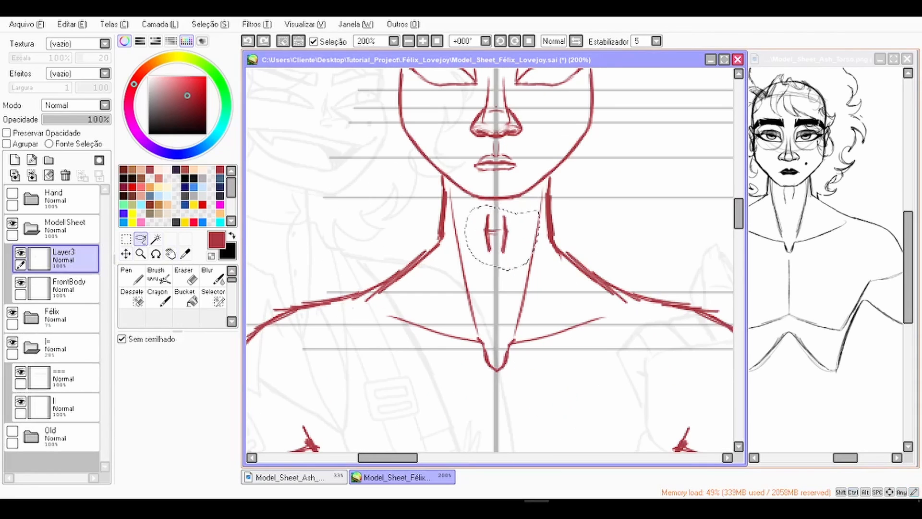
pyautogui.moveTo(493, 274); pyautogui.dragTo(472, 227)
pyautogui.moveTo(501, 271); pyautogui.dragTo(493, 273)
pyautogui.click(126, 254)
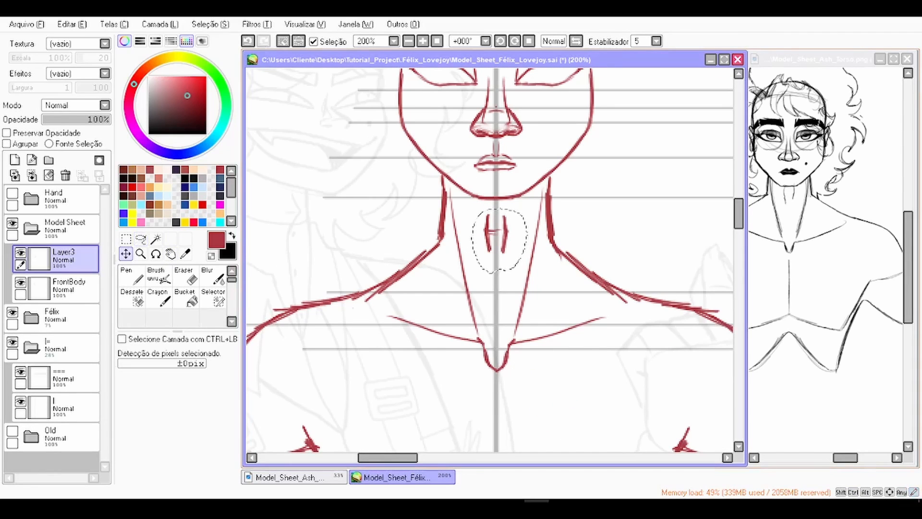
pyautogui.moveTo(497, 235); pyautogui.dragTo(496, 221)
pyautogui.click(283, 41)
pyautogui.scroll(-2, 448, 175)
pyautogui.click(132, 276)
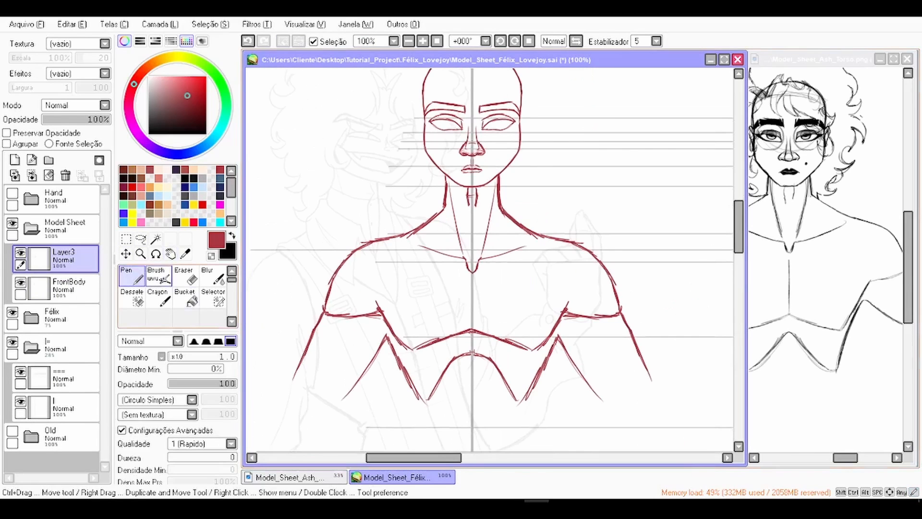
# Step: Lasso the right-hand collarbone line, stretch it outward toward the shoulder with a Deform transform, apply it and clear the selection
pyautogui.click(140, 239)
pyautogui.scroll(2, 525, 231)
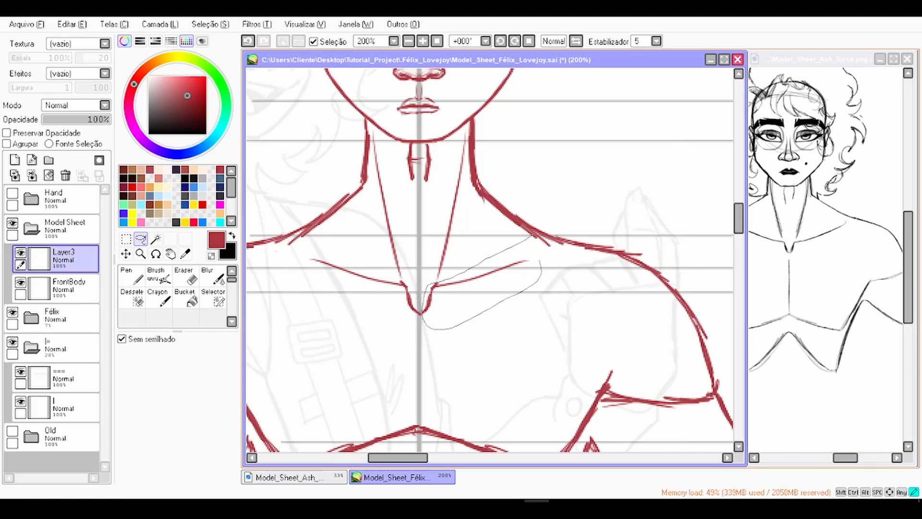
pyautogui.hotkey('ctrl', 't')
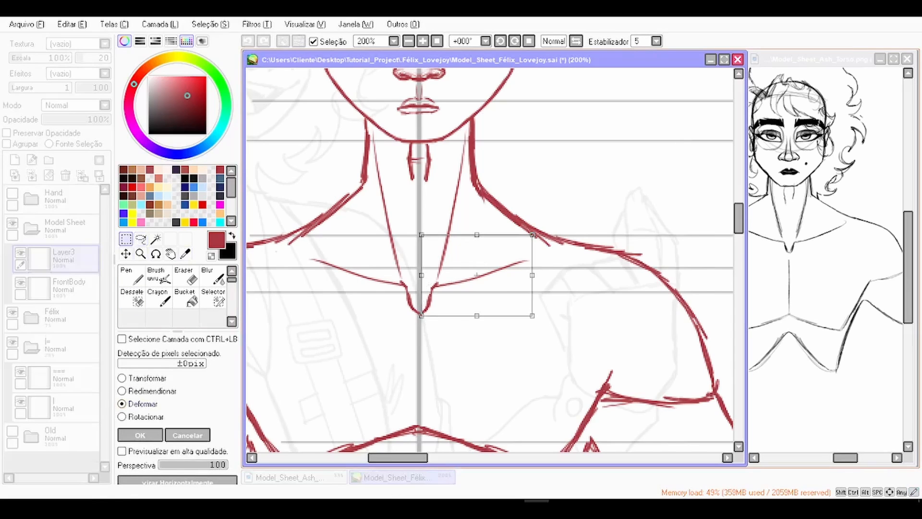
pyautogui.moveTo(532, 276); pyautogui.dragTo(559, 281)
pyautogui.click(140, 436)
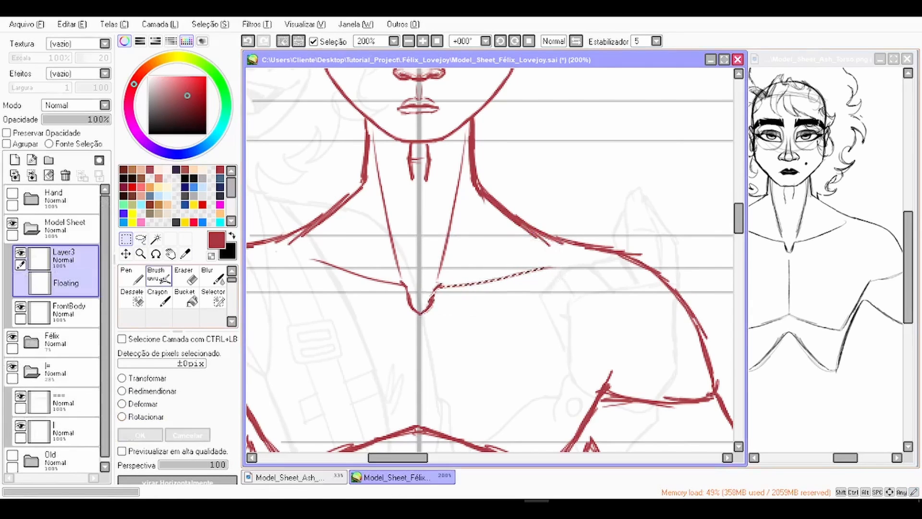
pyautogui.click(132, 276)
pyautogui.click(305, 24)
pyautogui.click(274, 25)
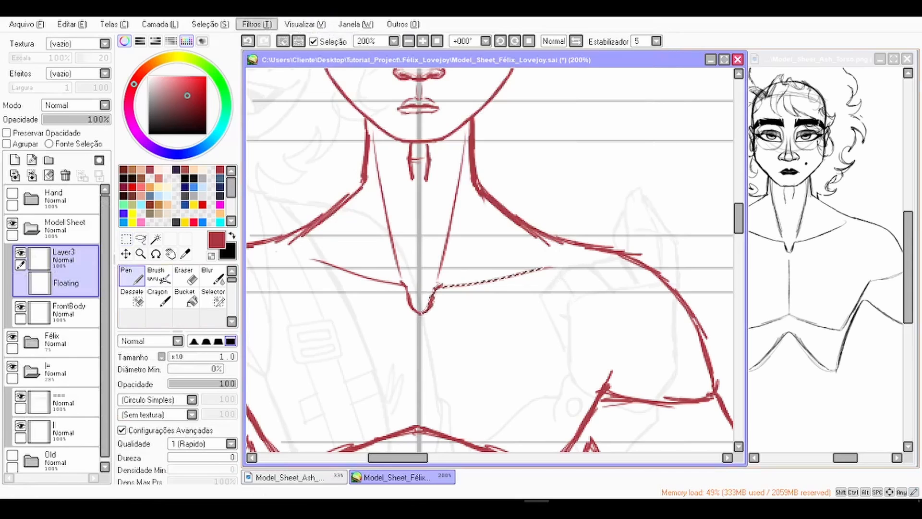
pyautogui.click(282, 41)
# Step: Thicken the right-hand collarbone, hook its outer end up to the shoulder line and add a parallel stroke beneath it
pyautogui.scroll(1, 553, 256)
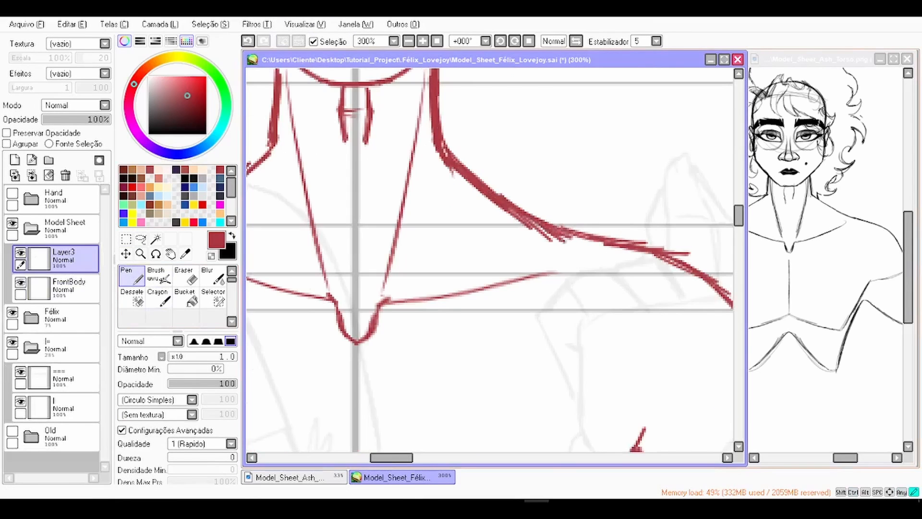
pyautogui.moveTo(572, 255); pyautogui.dragTo(475, 294)
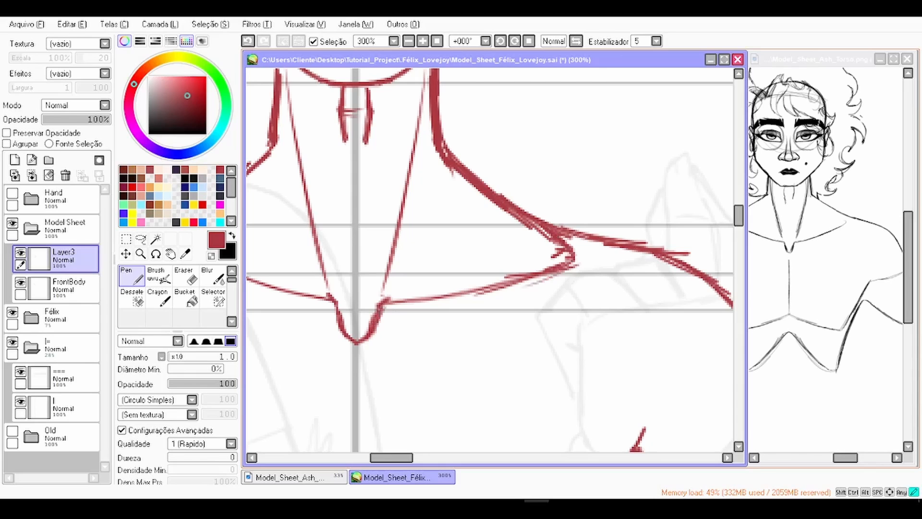
pyautogui.moveTo(624, 307); pyautogui.dragTo(619, 201)
pyautogui.moveTo(549, 199); pyautogui.dragTo(411, 176)
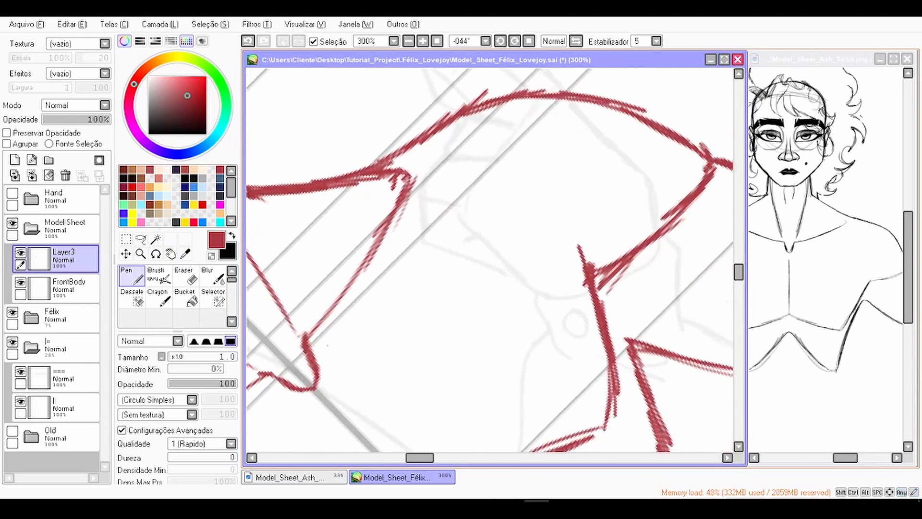
pyautogui.moveTo(311, 345); pyautogui.dragTo(386, 225)
pyautogui.moveTo(344, 338); pyautogui.dragTo(411, 218)
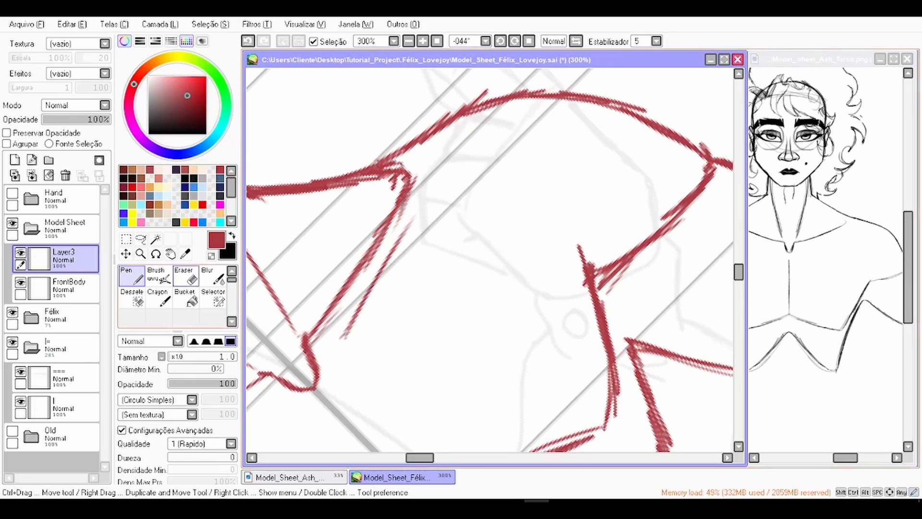
# Step: Erase the hook between the collarbone and the shoulder line, and extend the collarbone's outer tip with a short Pen stroke
pyautogui.click(185, 276)
pyautogui.moveTo(390, 179); pyautogui.dragTo(373, 222)
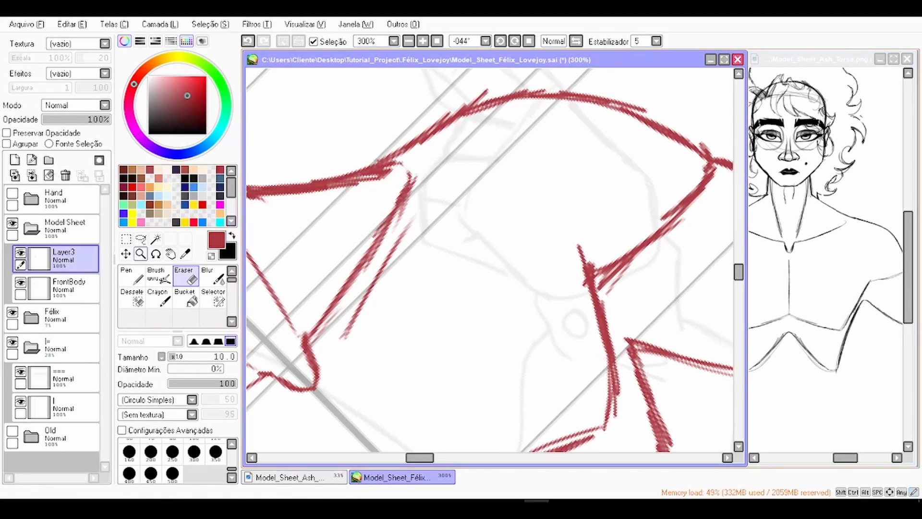
pyautogui.click(132, 276)
pyautogui.click(185, 275)
pyautogui.moveTo(394, 173)
pyautogui.mouseDown()
pyautogui.moveTo(328, 205)
pyautogui.moveTo(347, 194)
pyautogui.moveTo(288, 209)
pyautogui.mouseUp()
pyautogui.press('Home')
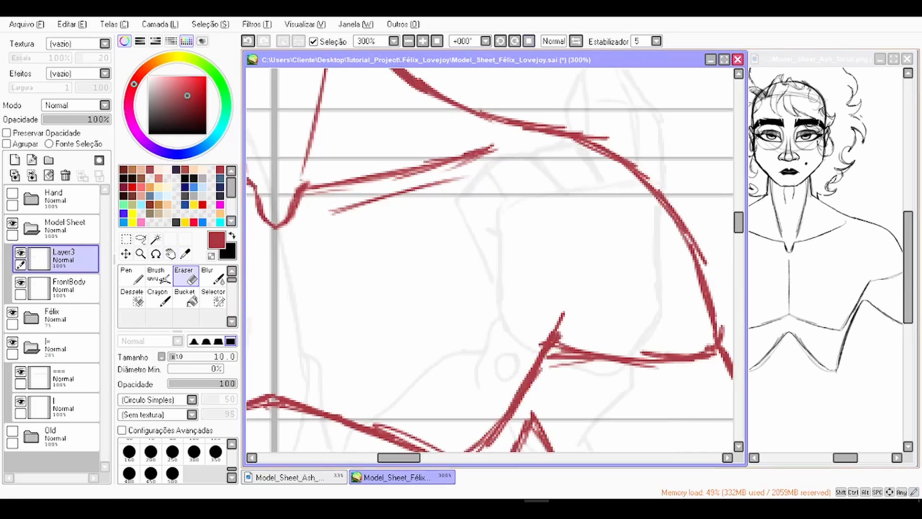
pyautogui.press('n')
pyautogui.moveTo(486, 151); pyautogui.dragTo(505, 136)
# Step: Select the area left of the centre line from the vertical guide layer and clear that half of the torso on Layer3
pyautogui.scroll(-2, 494, 141)
pyautogui.press('space')
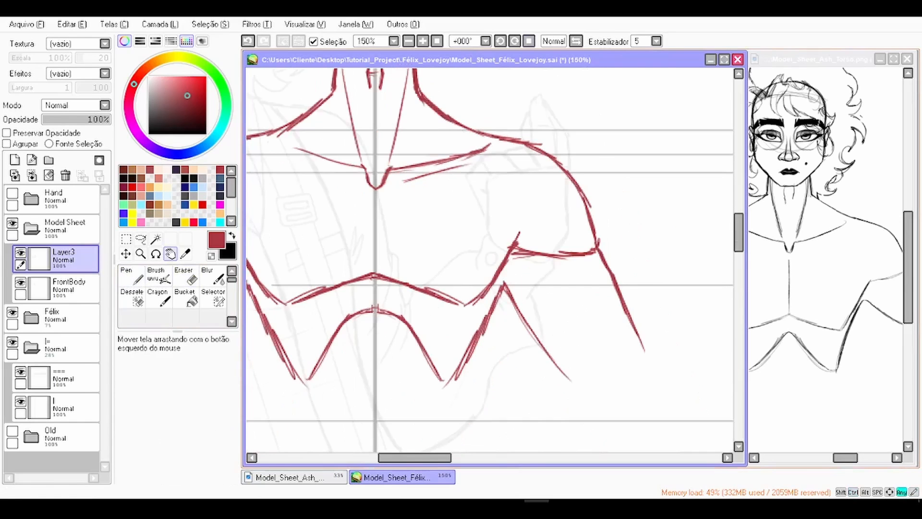
pyautogui.moveTo(456, 155); pyautogui.dragTo(514, 218)
pyautogui.scroll(-1, 515, 218)
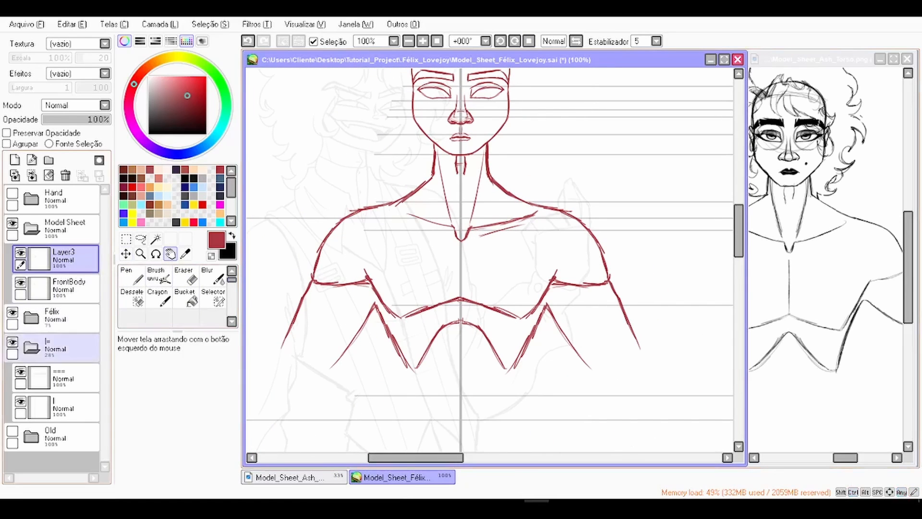
pyautogui.click(72, 407)
pyautogui.click(156, 240)
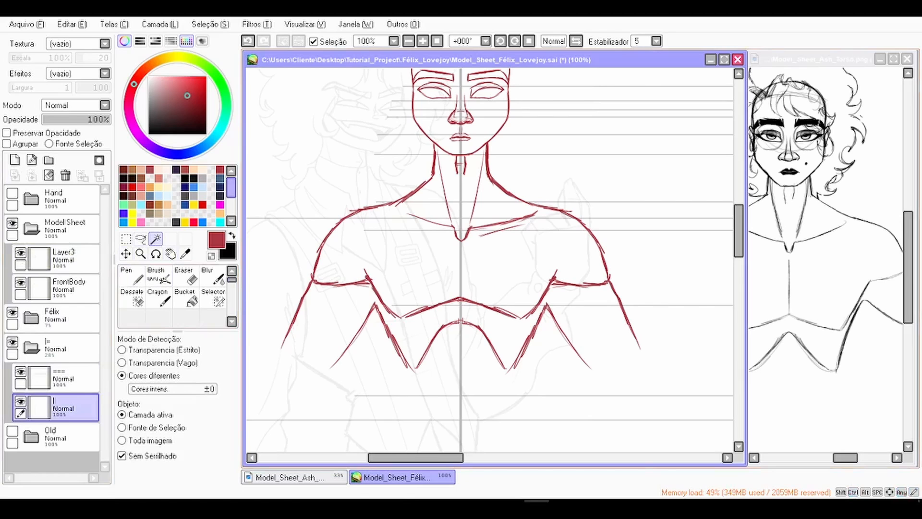
pyautogui.click(317, 159)
pyautogui.click(67, 288)
pyautogui.click(67, 259)
pyautogui.click(49, 175)
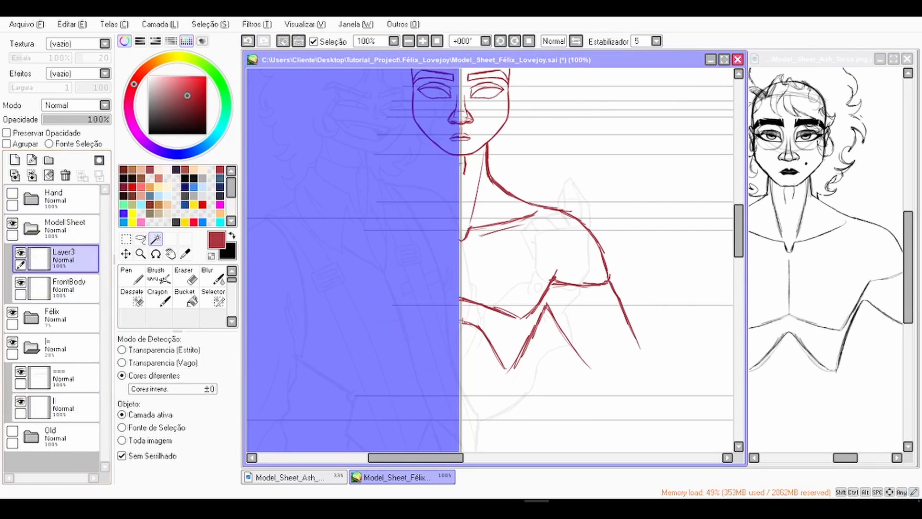
# Step: Copy the remaining right half of the torso to a new layer and flip the copy horizontally
pyautogui.click(298, 41)
pyautogui.hotkey('ctrl', 'c')
pyautogui.hotkey('ctrl', 'v')
pyautogui.hotkey('ctrl', 'd')
pyautogui.click(126, 239)
pyautogui.click(126, 253)
pyautogui.click(126, 239)
pyautogui.click(177, 482)
# Step: Move the flipped half into place against the centre line and merge it down into Layer3
pyautogui.click(126, 254)
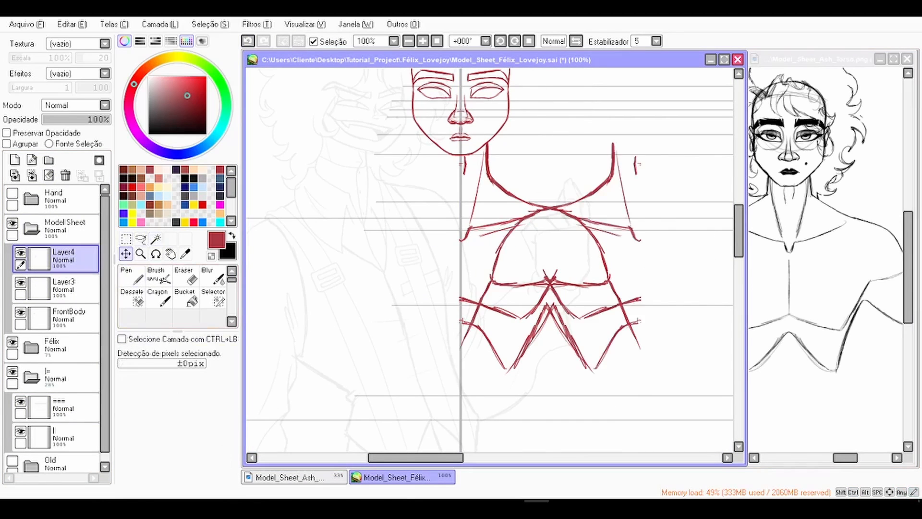
pyautogui.scroll(2, 453, 199)
pyautogui.moveTo(638, 200); pyautogui.dragTo(462, 199)
pyautogui.press('Left')
pyautogui.scroll(-3, 447, 183)
pyautogui.click(171, 254)
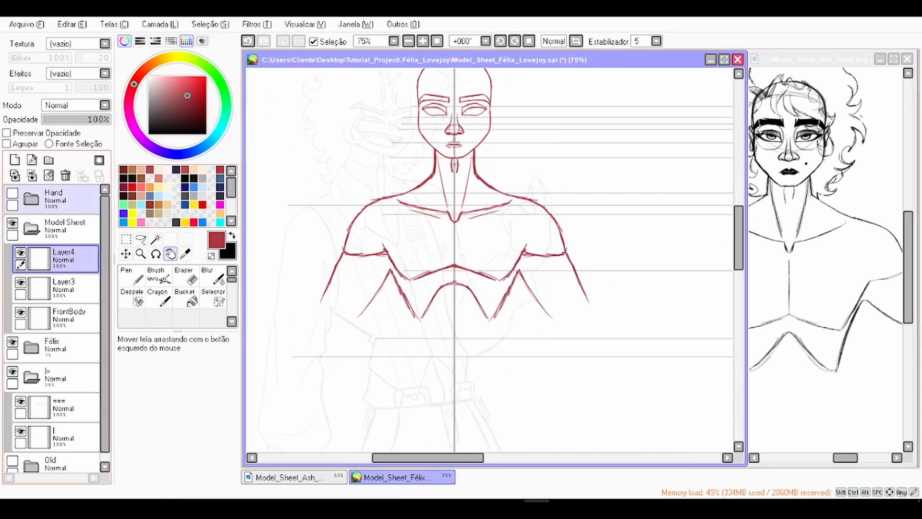
pyautogui.click(31, 175)
pyautogui.click(20, 253)
pyautogui.click(20, 253)
# Step: Examine the mirrored torso together with the head and the faint waist and hip sketch below it
pyautogui.scroll(1, 490, 260)
pyautogui.moveTo(471, 226); pyautogui.dragTo(491, 260)
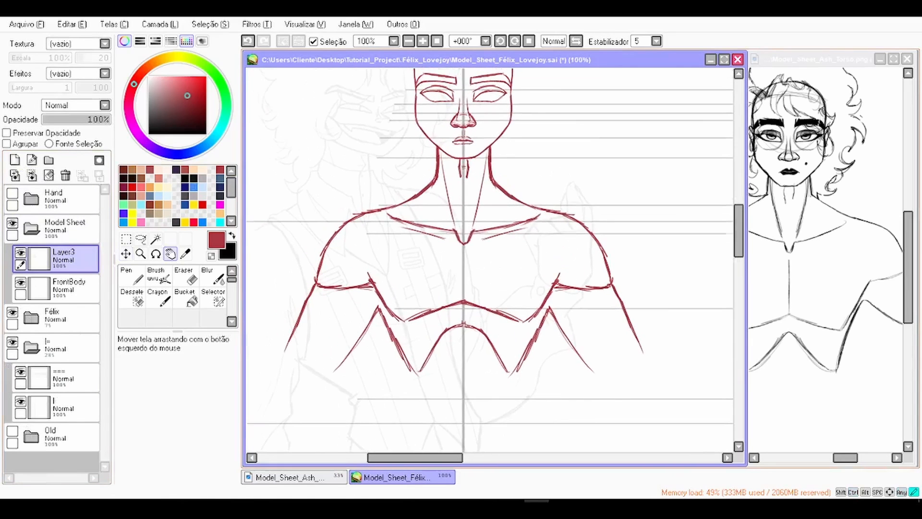
pyautogui.scroll(-3, 490, 259)
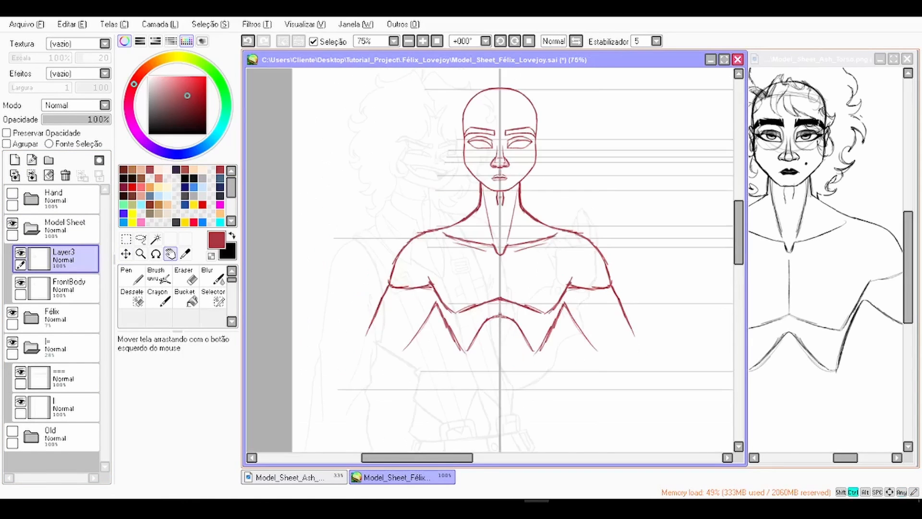
pyautogui.scroll(2, 457, 221)
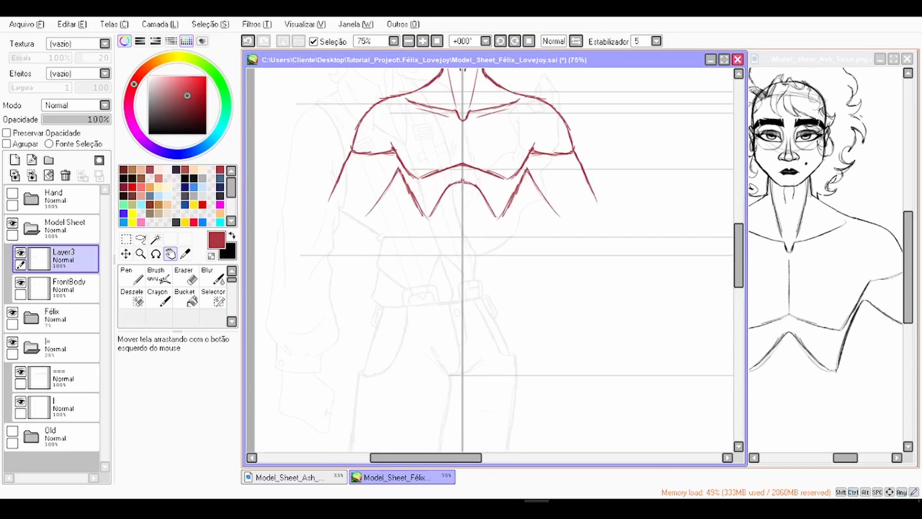
pyautogui.moveTo(480, 288); pyautogui.dragTo(492, 233)
pyautogui.scroll(1, 489, 260)
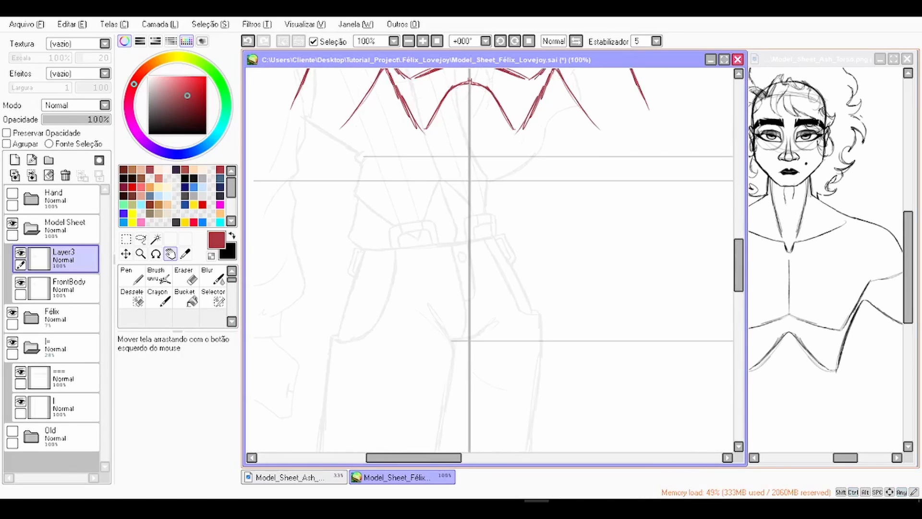
pyautogui.scroll(-1, 489, 260)
pyautogui.moveTo(502, 320); pyautogui.dragTo(484, 409)
pyautogui.moveTo(485, 230); pyautogui.dragTo(480, 323)
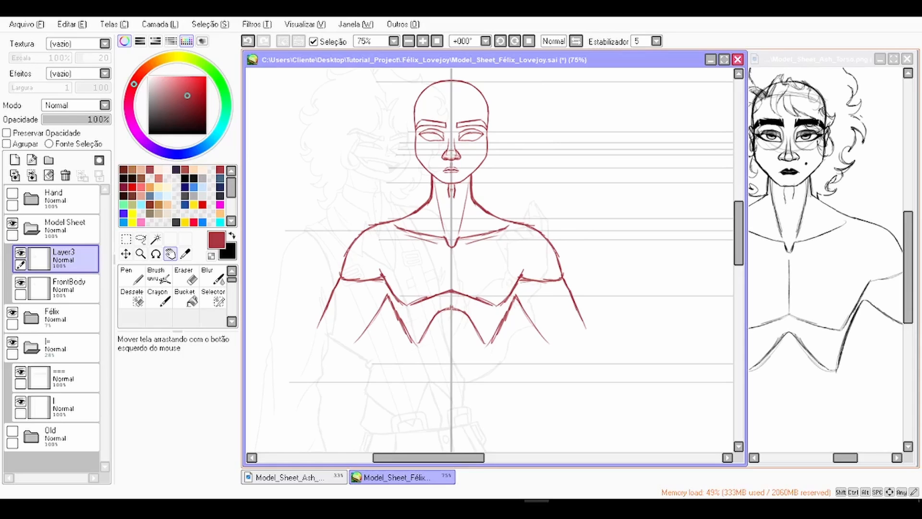
# Step: Save the model sheet and rename Layer3 as Torso
pyautogui.hotkey('ctrl', 's')
pyautogui.moveTo(490, 288); pyautogui.dragTo(484, 231)
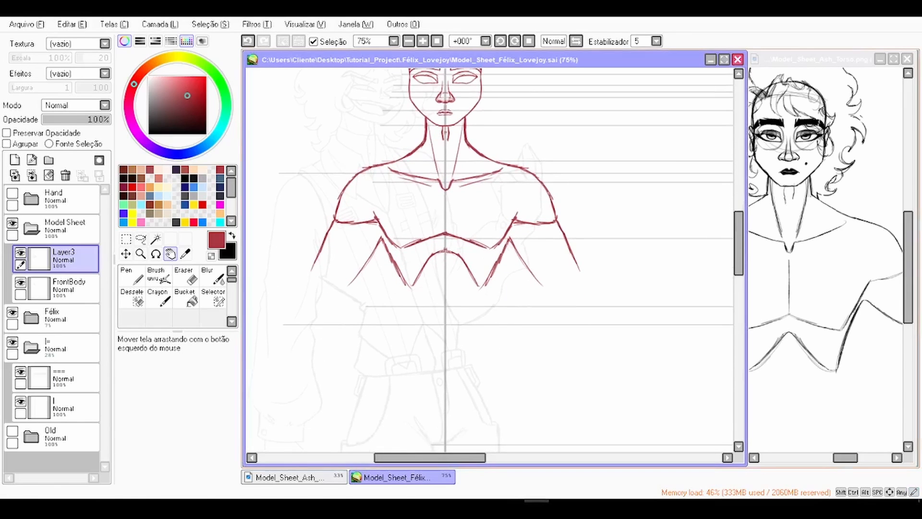
pyautogui.click(21, 253)
pyautogui.click(20, 253)
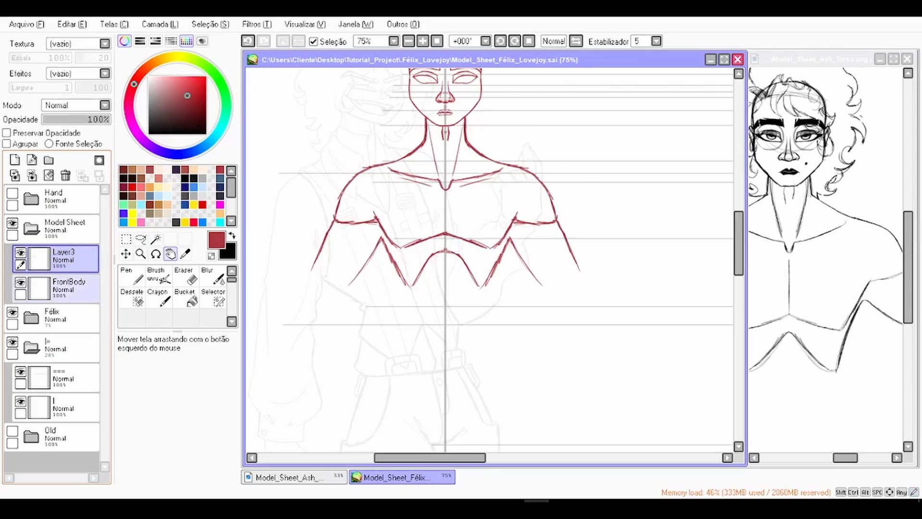
pyautogui.click(69, 289)
pyautogui.click(69, 259)
pyautogui.doubleClick(69, 259)
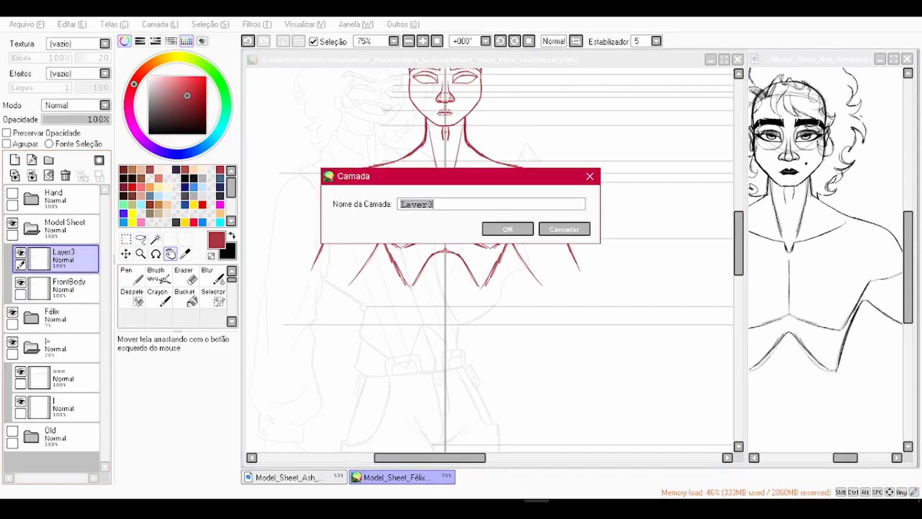
pyautogui.write('Torso')
pyautogui.press('Return')
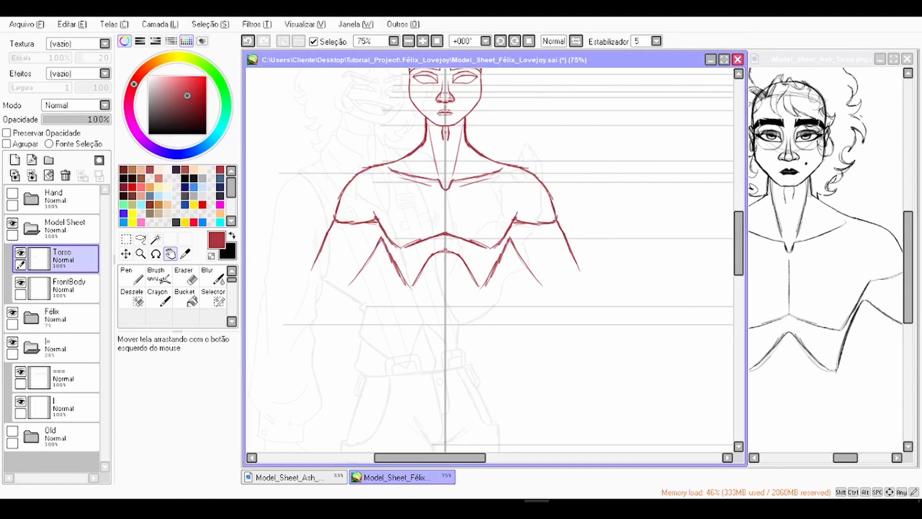
# Step: Create a new layer above Torso for Pen drawing and reposition the Ash torso reference to show its lower ribs
pyautogui.click(15, 160)
pyautogui.click(132, 275)
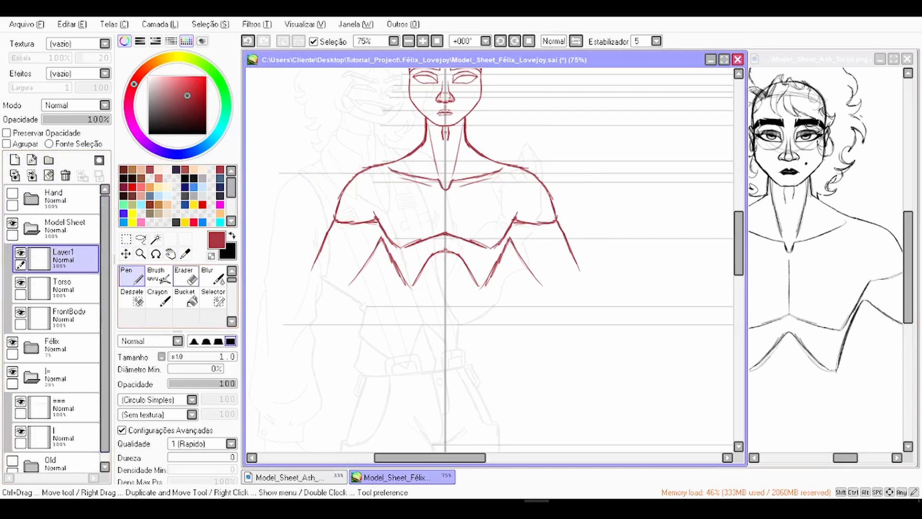
pyautogui.click(171, 254)
pyautogui.moveTo(481, 308); pyautogui.dragTo(495, 241)
pyautogui.scroll(1, 480, 261)
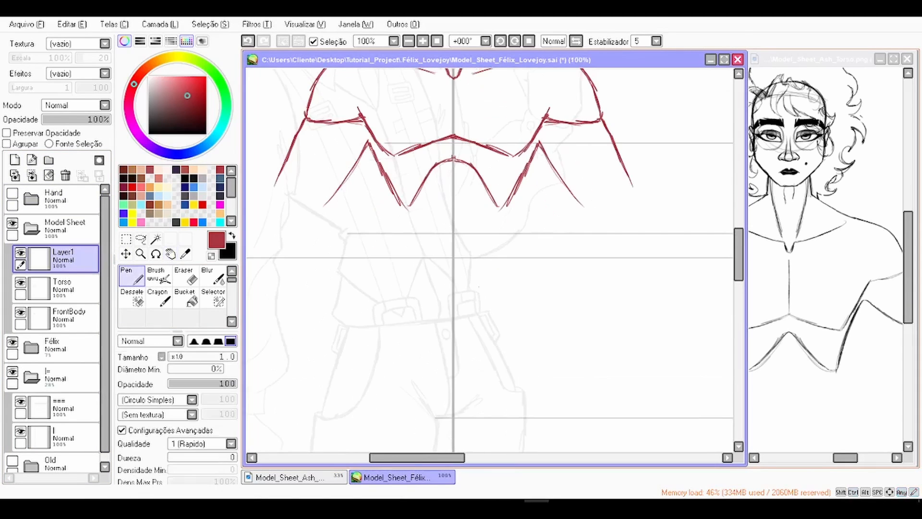
pyautogui.press('h')
pyautogui.click(816, 298)
pyautogui.moveTo(816, 298); pyautogui.dragTo(839, 174)
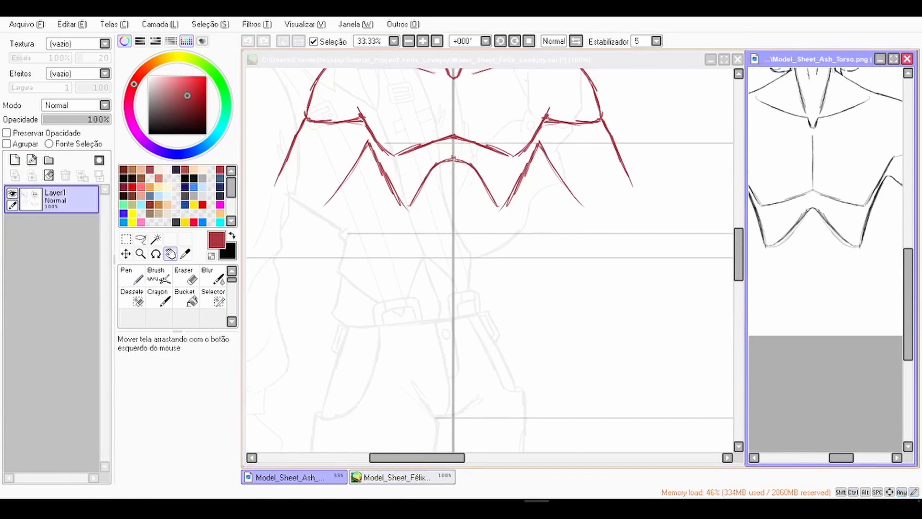
pyautogui.click(389, 477)
pyautogui.click(132, 276)
# Step: Draw the right-hand waist and hip contour down from the rib cage and add a short navel stroke on the centre line
pyautogui.scroll(1, 537, 186)
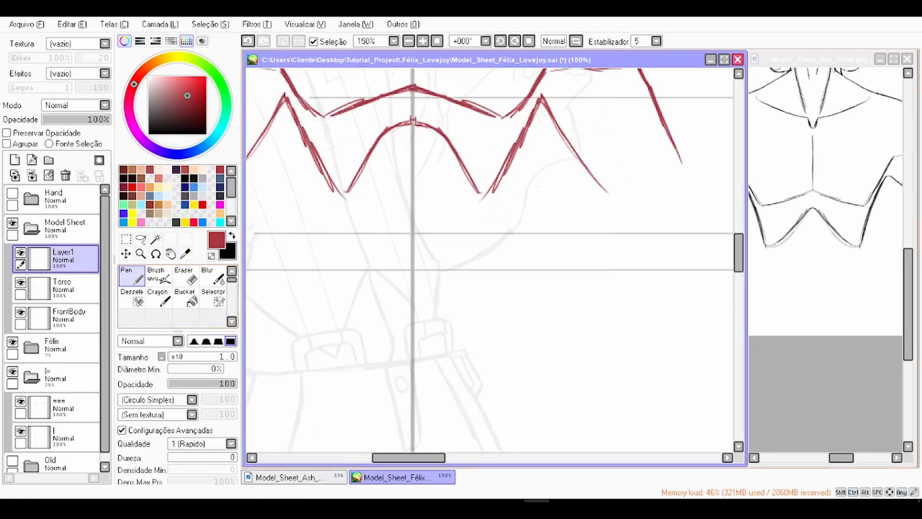
pyautogui.moveTo(493, 189)
pyautogui.mouseDown()
pyautogui.moveTo(490, 287)
pyautogui.moveTo(502, 329)
pyautogui.mouseUp()
pyautogui.moveTo(469, 290)
pyautogui.mouseDown()
pyautogui.moveTo(502, 178)
pyautogui.moveTo(572, 305)
pyautogui.moveTo(581, 372)
pyautogui.mouseUp()
pyautogui.moveTo(567, 301); pyautogui.dragTo(585, 388)
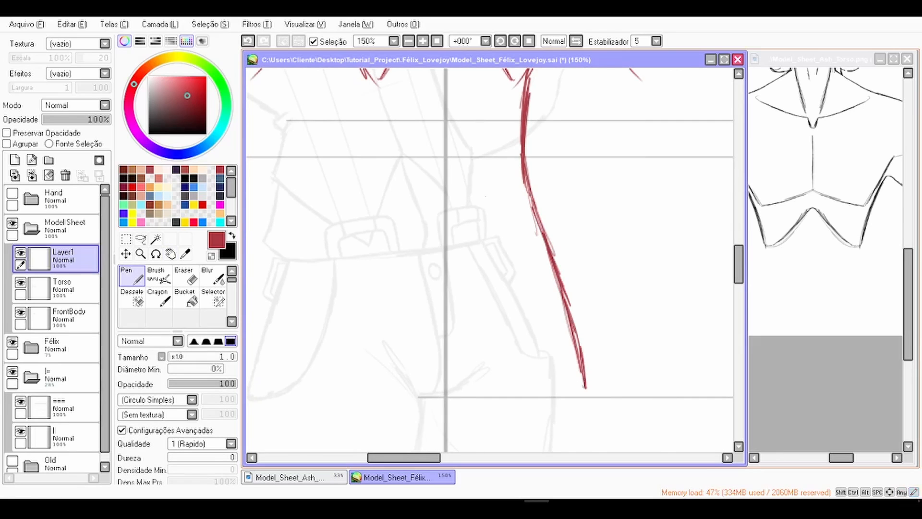
pyautogui.moveTo(480, 230); pyautogui.dragTo(476, 292)
pyautogui.moveTo(444, 220); pyautogui.dragTo(444, 243)
pyautogui.scroll(-1, 446, 235)
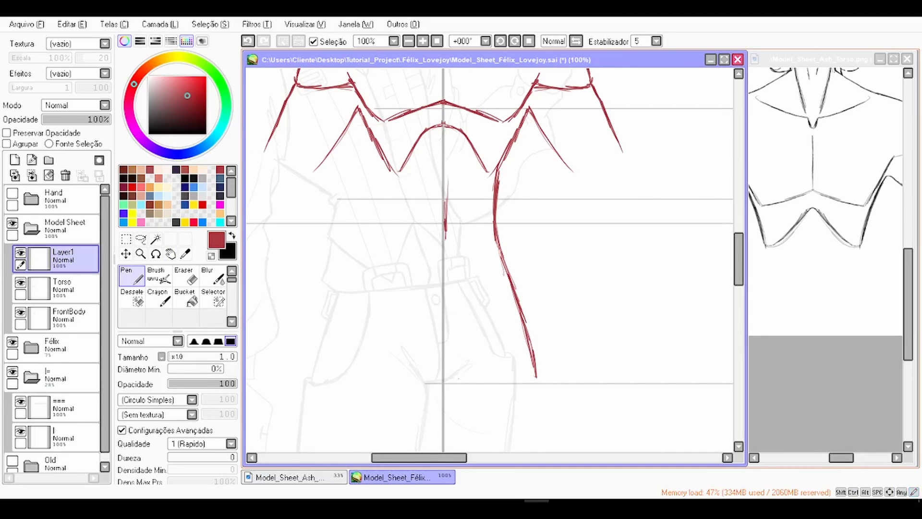
# Step: Draw the groin line curving from the centre line at the crotch guide up to the hip contour, and reinforce the waist
pyautogui.scroll(1, 459, 378)
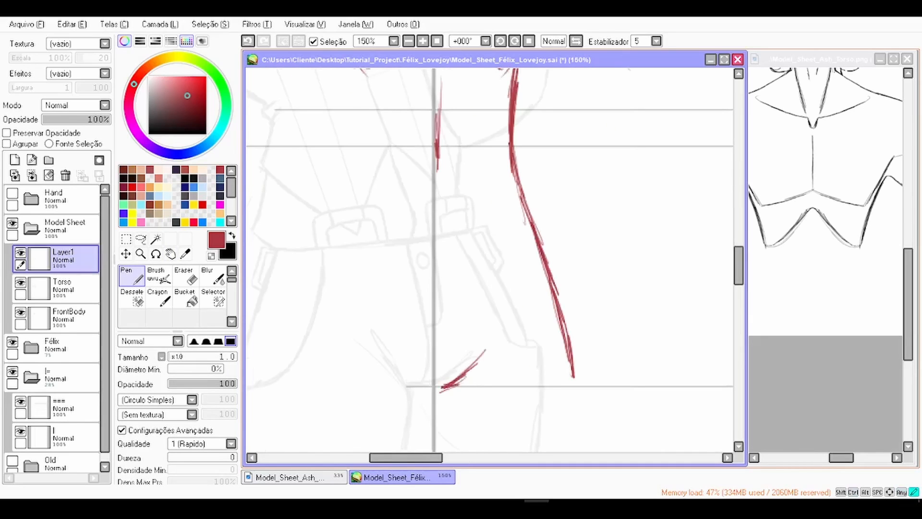
pyautogui.moveTo(449, 384); pyautogui.dragTo(493, 333)
pyautogui.moveTo(476, 374); pyautogui.dragTo(535, 227)
pyautogui.press('space')
pyautogui.moveTo(533, 231)
pyautogui.mouseDown()
pyautogui.moveTo(512, 327)
pyautogui.moveTo(501, 283)
pyautogui.mouseUp()
pyautogui.moveTo(514, 313); pyautogui.dragTo(496, 255)
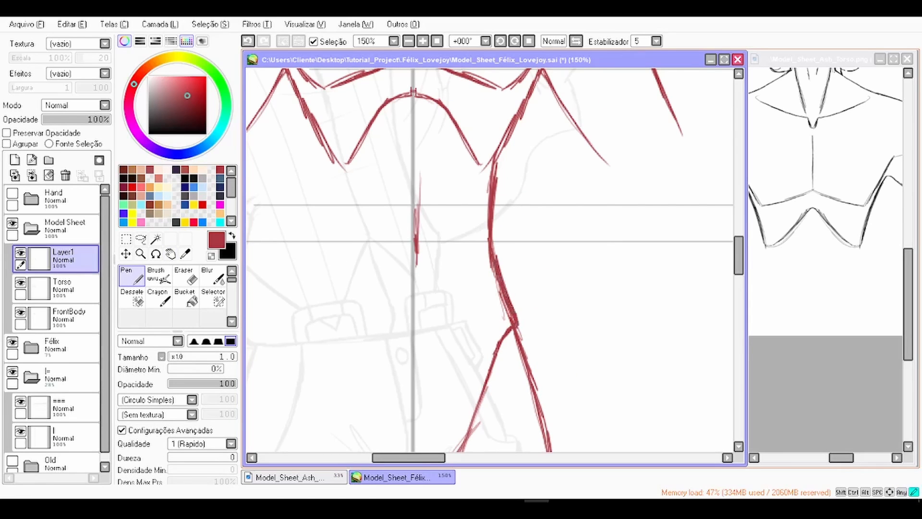
# Step: Erase the short navel stroke on the centre line and redraw it slightly lower
pyautogui.hotkey('ctrl', '-')
pyautogui.press('e')
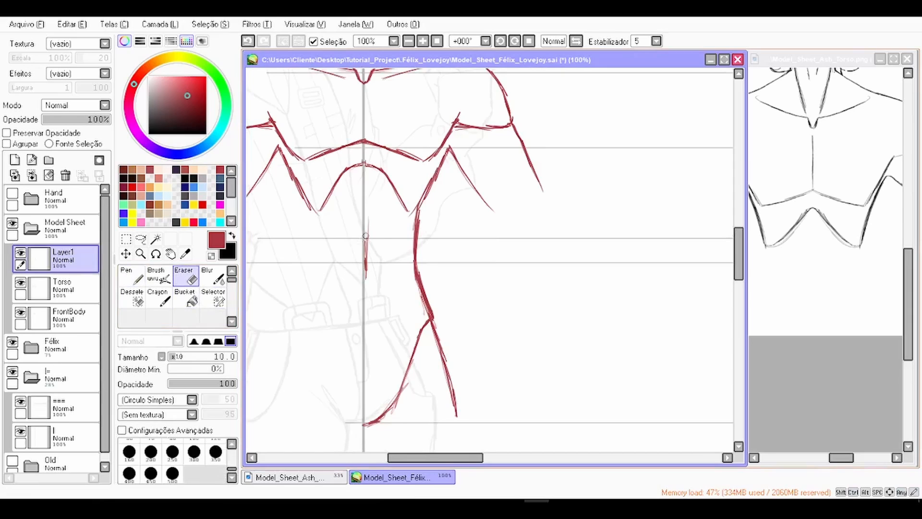
pyautogui.press('n')
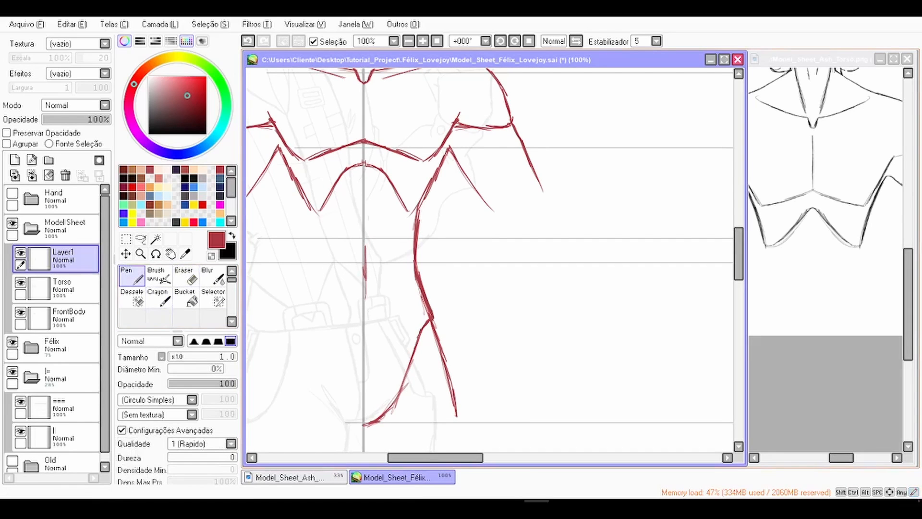
# Step: Thicken the lower part of the right-hand groin line, then erase the line's middle stretch between hip and crotch
pyautogui.keyDown('ctrl'); pyautogui.click(437, 362); pyautogui.keyUp('ctrl')
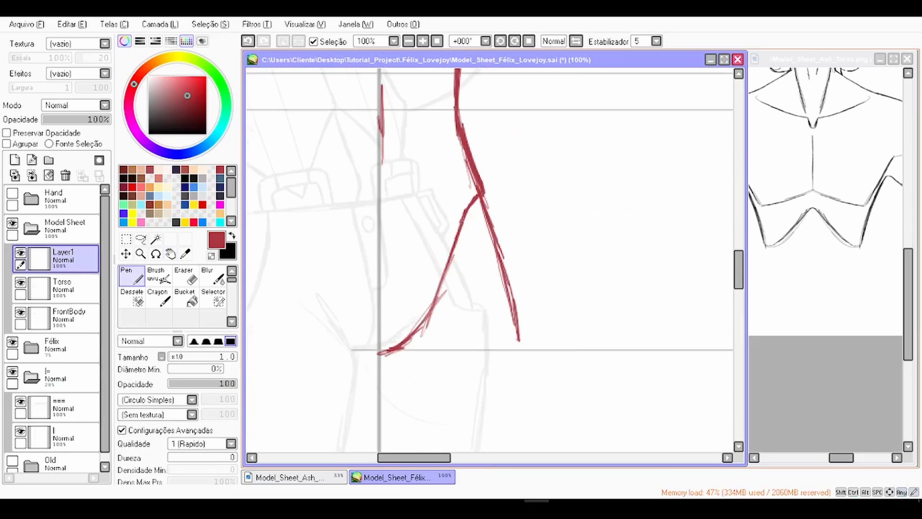
pyautogui.moveTo(408, 342); pyautogui.dragTo(381, 356)
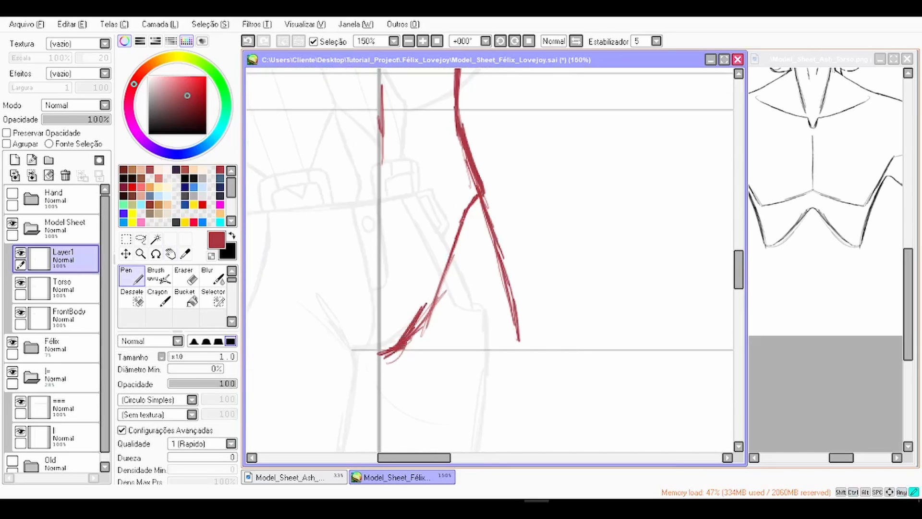
pyautogui.press('e')
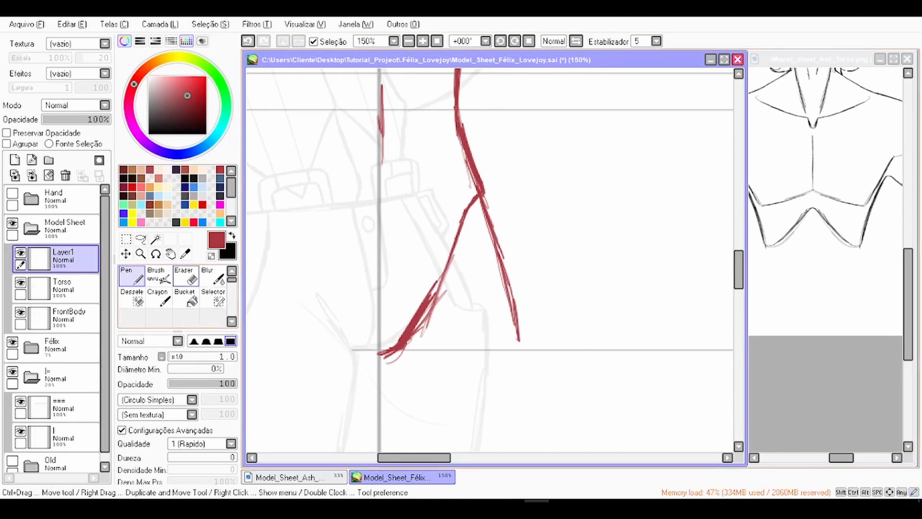
pyautogui.moveTo(450, 279)
pyautogui.mouseDown()
pyautogui.moveTo(449, 261)
pyautogui.moveTo(422, 278)
pyautogui.moveTo(405, 352)
pyautogui.moveTo(416, 340)
pyautogui.mouseUp()
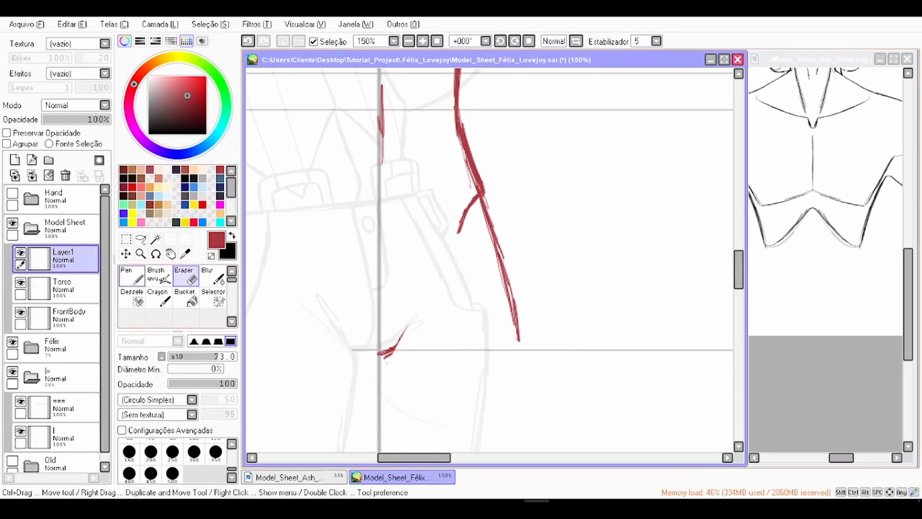
# Step: Redraw the right-hand groin line as a curve descending from the hip, leaving a small gap above the crotch
pyautogui.click(132, 276)
pyautogui.moveTo(448, 229); pyautogui.dragTo(399, 337)
pyautogui.moveTo(474, 196); pyautogui.dragTo(422, 286)
pyautogui.click(186, 275)
pyautogui.moveTo(472, 219); pyautogui.dragTo(419, 307)
pyautogui.click(132, 275)
pyautogui.scroll(1, 441, 280)
pyautogui.moveTo(476, 177); pyautogui.dragTo(417, 283)
pyautogui.moveTo(402, 319)
pyautogui.mouseDown()
pyautogui.moveTo(387, 356)
pyautogui.moveTo(401, 326)
pyautogui.mouseUp()
pyautogui.scroll(-3, 380, 327)
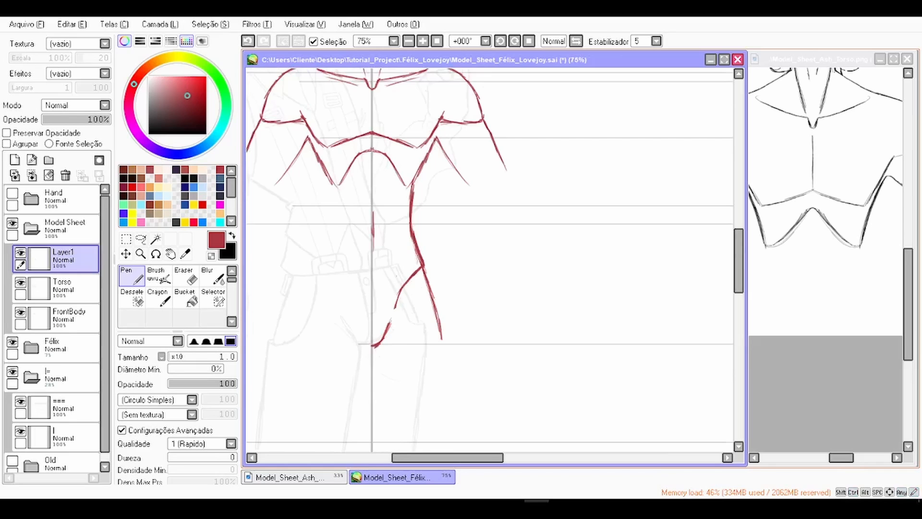
pyautogui.scroll(1, 428, 209)
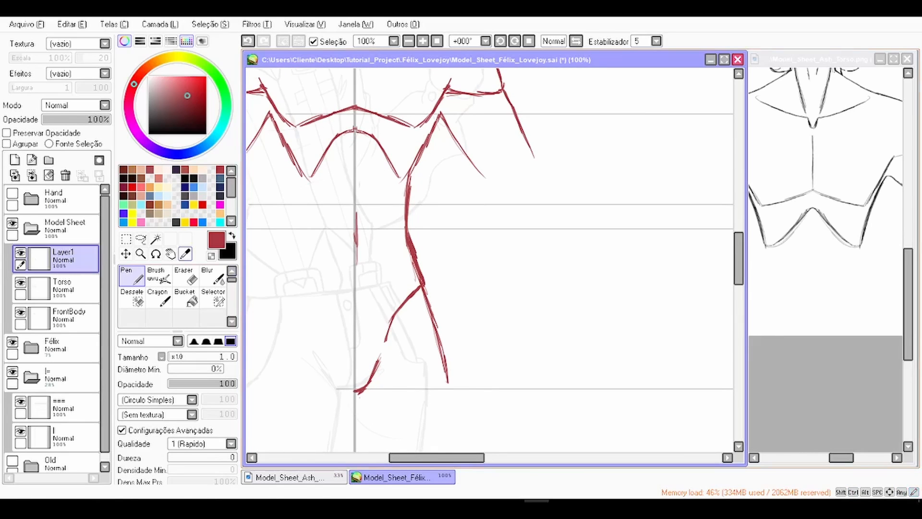
# Step: Thin the right-hand waist and hip contour by erasing its excess strokes just below the narrowest part of the waist
pyautogui.press('e')
pyautogui.scroll(1, 396, 232)
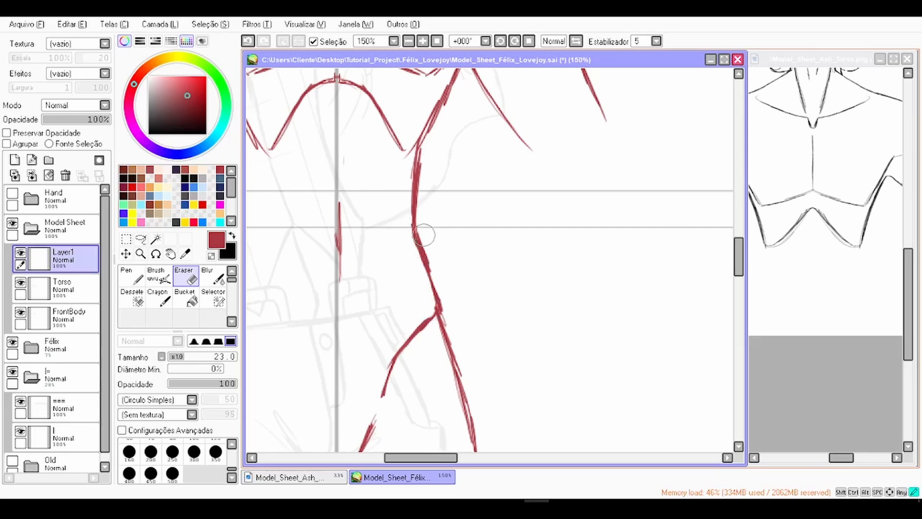
pyautogui.moveTo(424, 235); pyautogui.dragTo(432, 253)
pyautogui.scroll(-1, 433, 283)
pyautogui.press('space')
pyautogui.moveTo(342, 232); pyautogui.dragTo(382, 232)
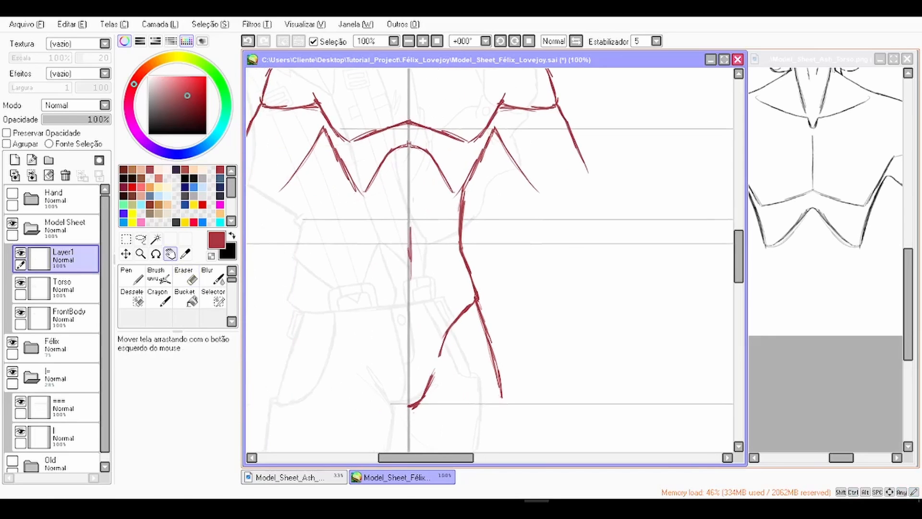
# Step: Mirror a lassoed copy of the right-hand waist, hip and groin lines across the centre line on a new layer
pyautogui.scroll(-1, 261, 254)
pyautogui.press('l')
pyautogui.moveTo(348, 207); pyautogui.dragTo(372, 158)
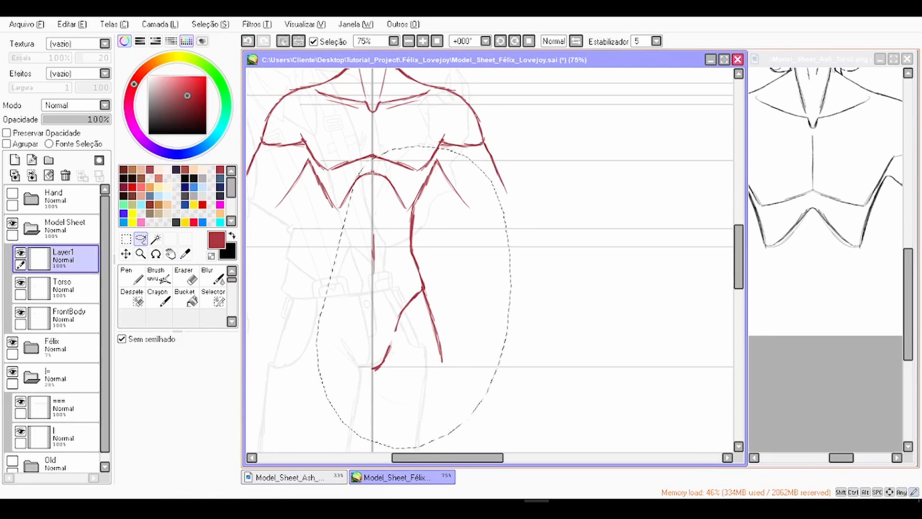
pyautogui.hotkey('ctrl', 'v')
pyautogui.hotkey('ctrl', 'd')
pyautogui.click(126, 239)
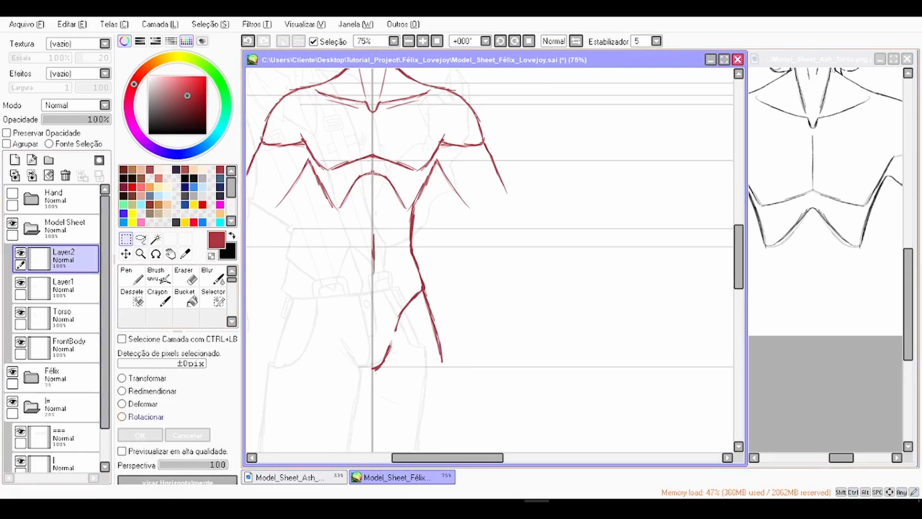
pyautogui.click(177, 481)
pyautogui.click(126, 253)
pyautogui.moveTo(408, 288); pyautogui.dragTo(340, 286)
# Step: Check the mirrored waist and hips against the whole figure and merge the mirrored layer down into Layer1
pyautogui.hotkey('ctrl', '-')
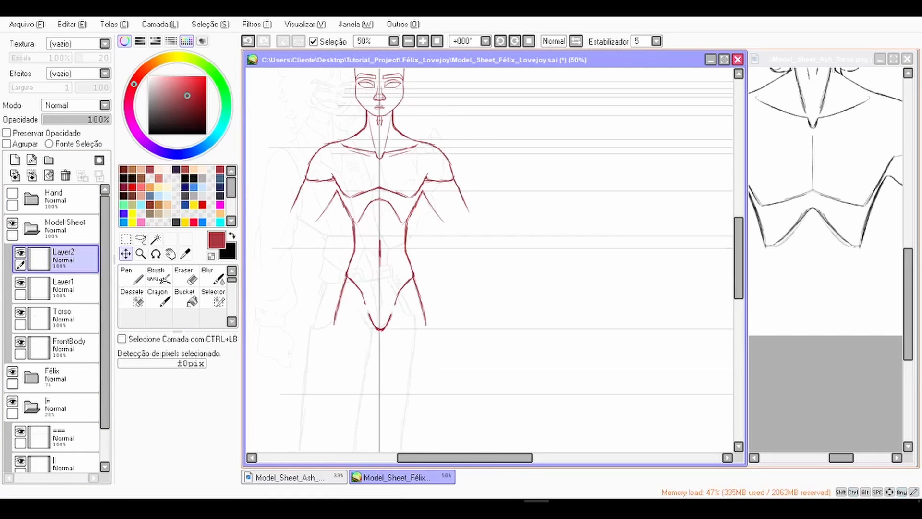
pyautogui.press('h')
pyautogui.moveTo(393, 249)
pyautogui.mouseDown()
pyautogui.moveTo(451, 290)
pyautogui.moveTo(470, 288)
pyautogui.moveTo(483, 306)
pyautogui.mouseUp()
pyautogui.hotkey('ctrl', '+')
pyautogui.hotkey('ctrl', '-')
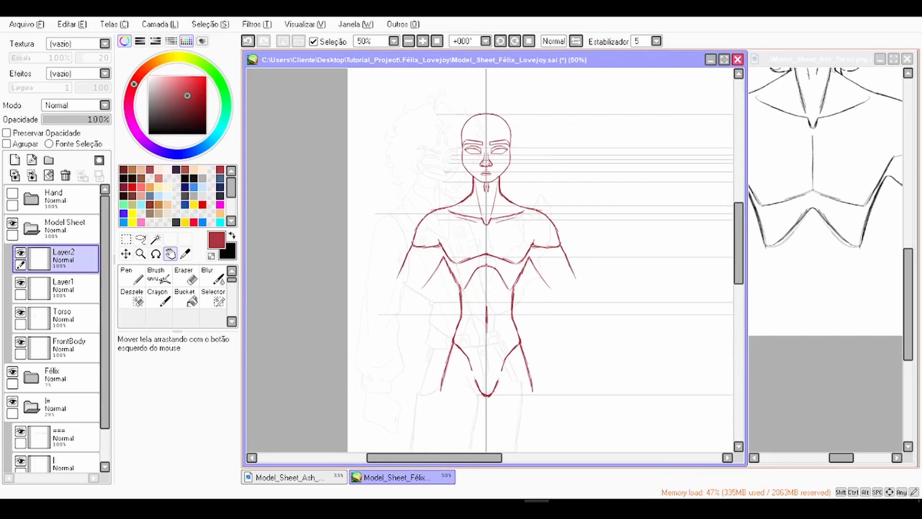
pyautogui.moveTo(486, 269); pyautogui.dragTo(430, 201)
pyautogui.hotkey('ctrl', '+')
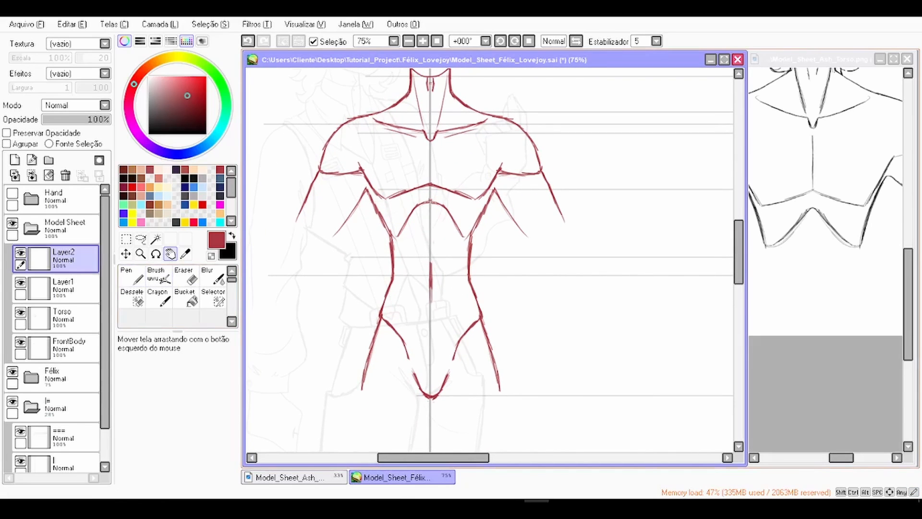
pyautogui.click(32, 175)
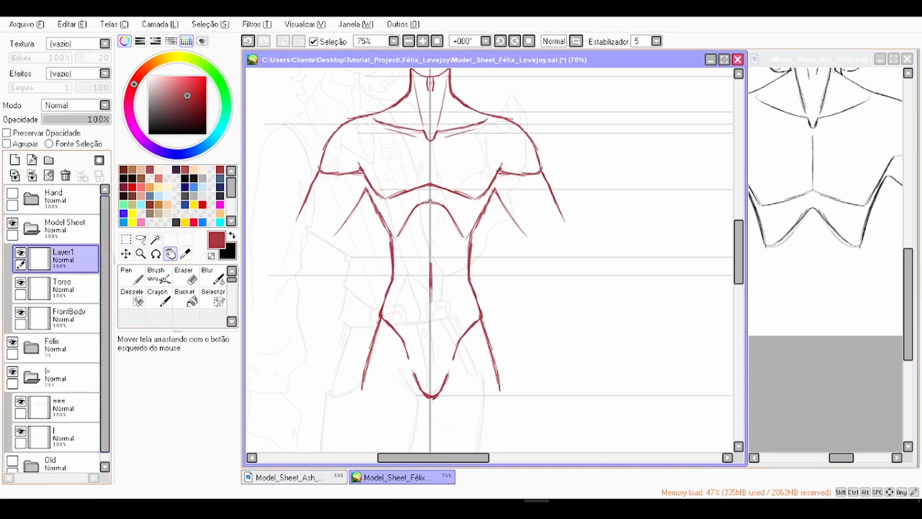
# Step: Strengthen the right-hand side contour where the rib cage runs into the waist
pyautogui.click(132, 276)
pyautogui.scroll(3, 473, 231)
pyautogui.moveTo(481, 211); pyautogui.dragTo(468, 254)
pyautogui.moveTo(500, 186); pyautogui.dragTo(465, 245)
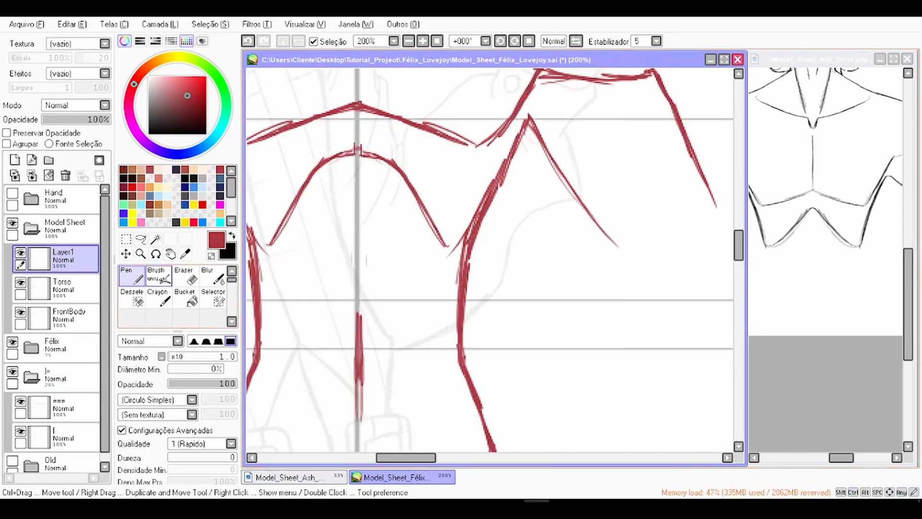
# Step: On the Torso layer, erase the stray peak of the rib arch and thicken the lower end of its right-hand side
pyautogui.press('e')
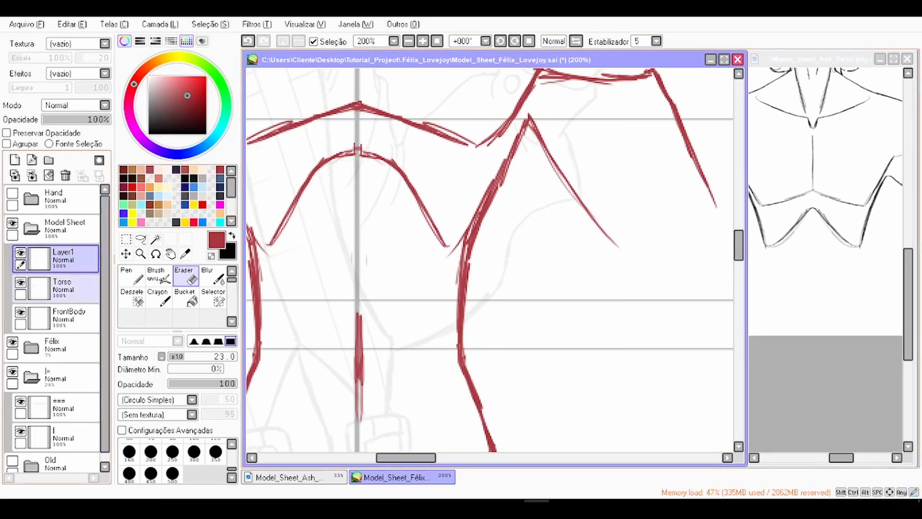
pyautogui.click(20, 283)
pyautogui.click(20, 283)
pyautogui.click(55, 288)
pyautogui.moveTo(359, 152)
pyautogui.mouseDown()
pyautogui.moveTo(359, 144)
pyautogui.moveTo(385, 162)
pyautogui.moveTo(449, 247)
pyautogui.mouseUp()
pyautogui.press('n')
pyautogui.moveTo(421, 191); pyautogui.dragTo(455, 249)
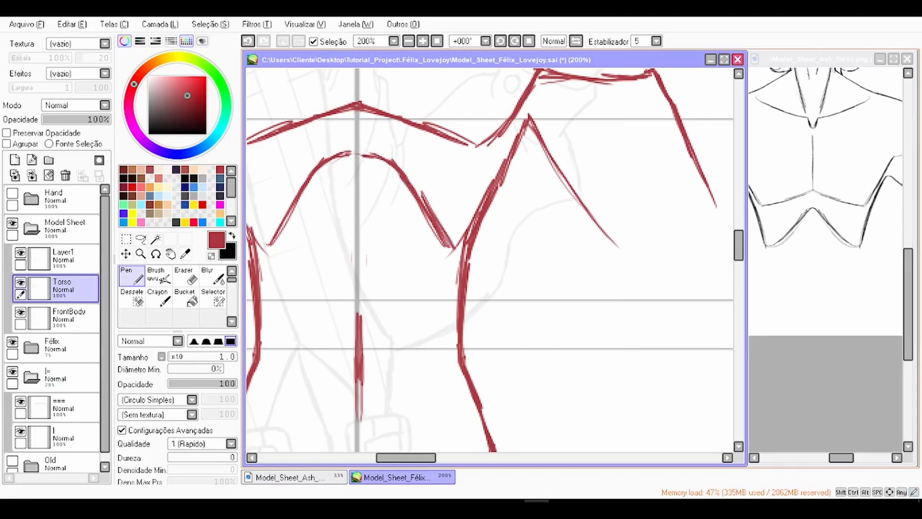
# Step: Erase the middle of the rib arch's right-hand side, leaving only its upper curve and lower tip
pyautogui.press('e')
pyautogui.moveTo(387, 175); pyautogui.dragTo(429, 246)
pyautogui.moveTo(407, 201); pyautogui.dragTo(426, 230)
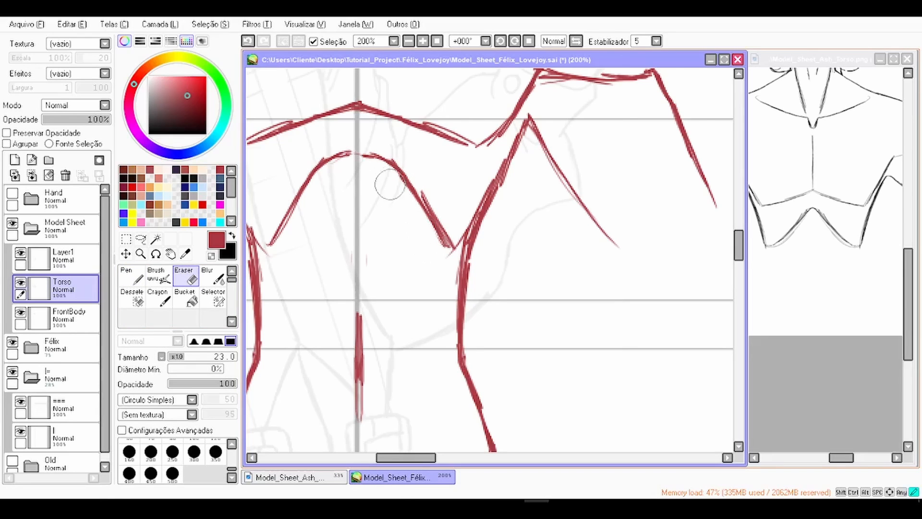
pyautogui.moveTo(391, 185)
pyautogui.mouseDown()
pyautogui.moveTo(433, 232)
pyautogui.moveTo(436, 253)
pyautogui.mouseUp()
pyautogui.moveTo(402, 195)
pyautogui.mouseDown()
pyautogui.moveTo(442, 235)
pyautogui.moveTo(429, 187)
pyautogui.moveTo(422, 204)
pyautogui.mouseUp()
# Step: Create a new layer above Layer1 and draw the right-hand thigh from the crotch and hip to a rounded knee
pyautogui.click(15, 160)
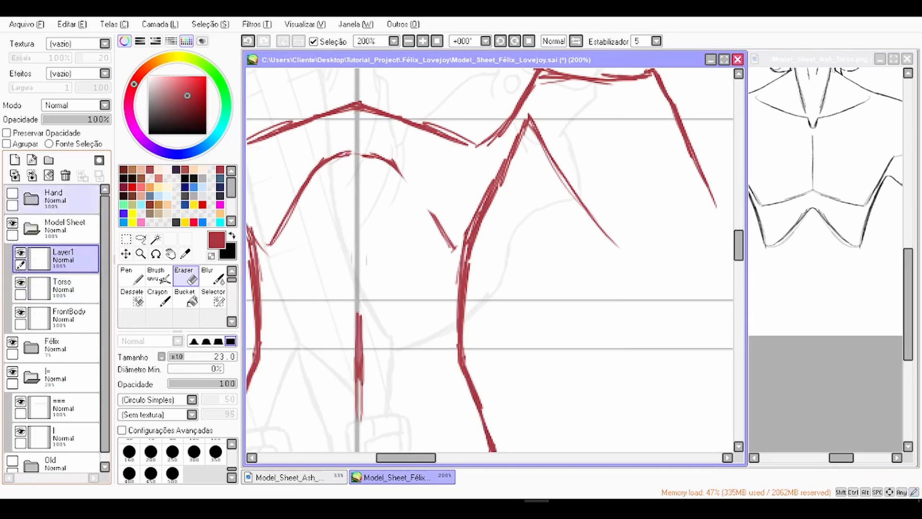
pyautogui.scroll(-6, 384, 295)
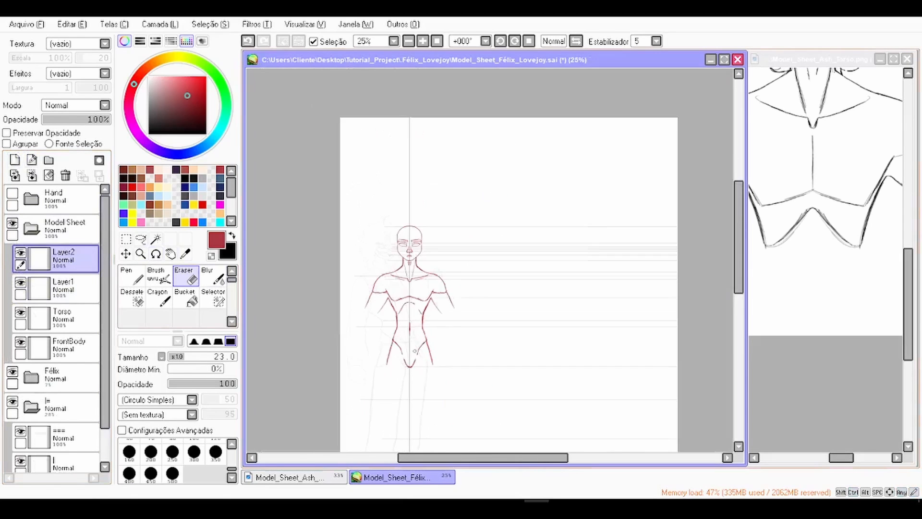
pyautogui.moveTo(424, 359); pyautogui.dragTo(413, 202)
pyautogui.scroll(4, 413, 202)
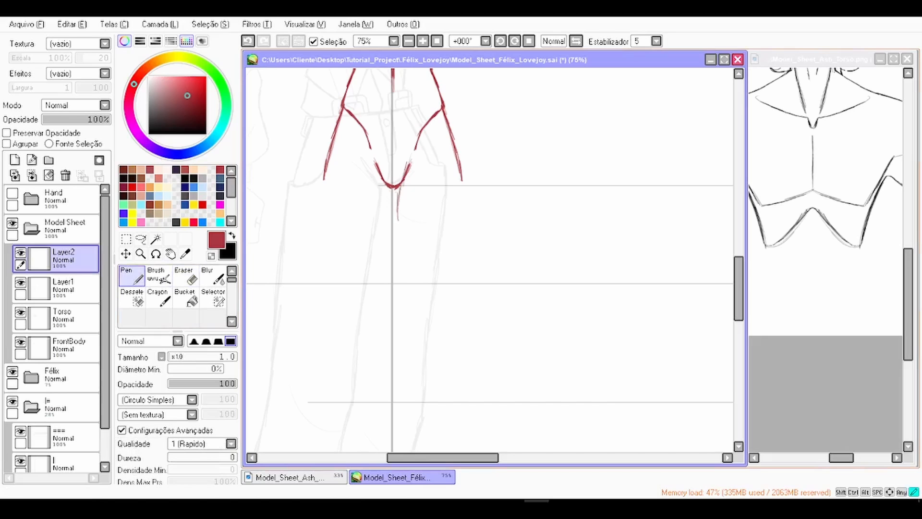
pyautogui.moveTo(399, 187); pyautogui.dragTo(403, 264)
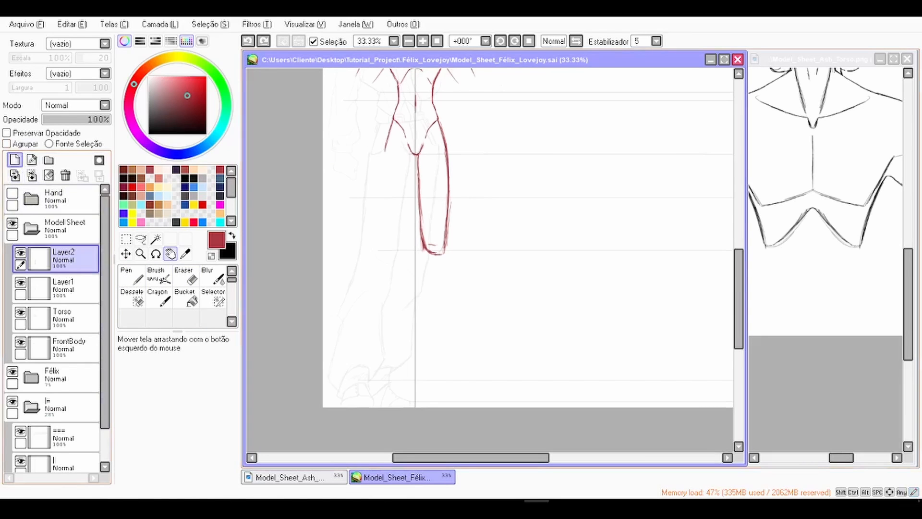
# Step: Draw the inner and outer calf contours down from the right-hand knee on a new layer above Layer2
pyautogui.press('n')
pyautogui.scroll(1, 463, 246)
pyautogui.scroll(1, 391, 247)
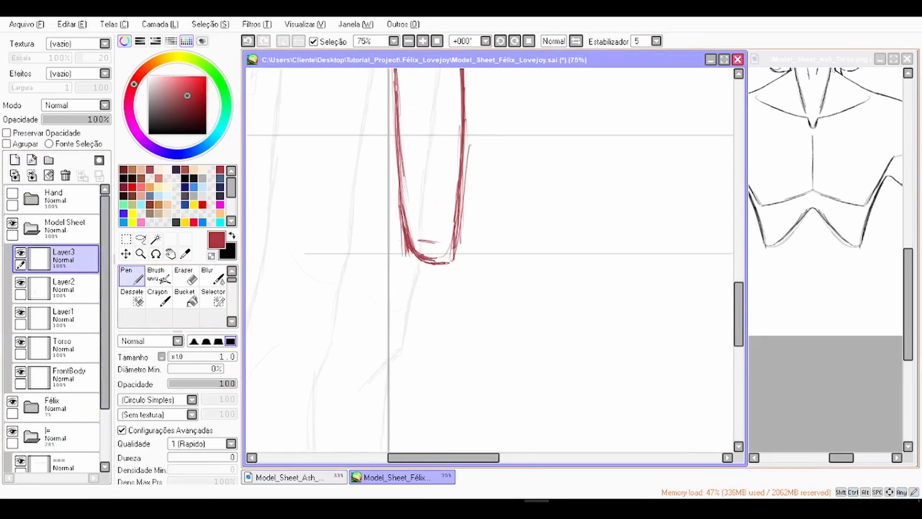
pyautogui.moveTo(403, 249); pyautogui.dragTo(398, 317)
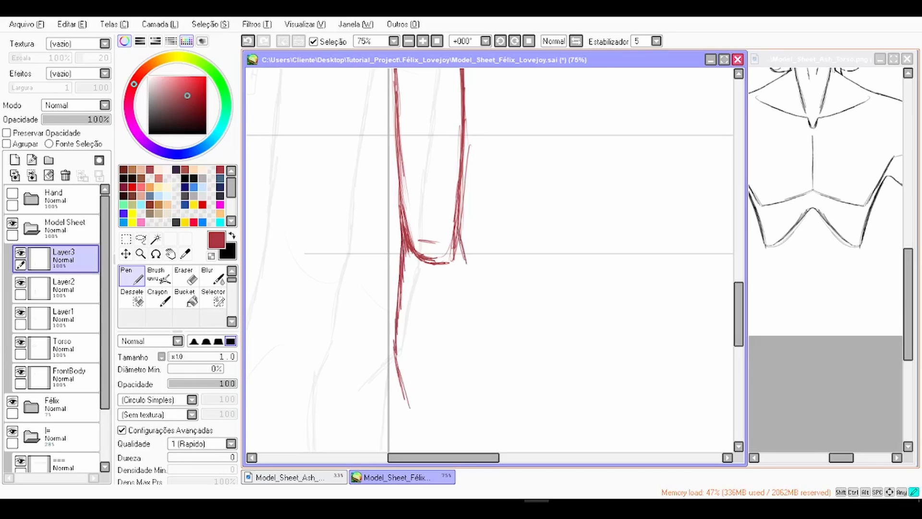
pyautogui.moveTo(464, 259); pyautogui.dragTo(475, 305)
pyautogui.moveTo(465, 277)
pyautogui.mouseDown()
pyautogui.moveTo(483, 377)
pyautogui.moveTo(465, 266)
pyautogui.moveTo(470, 212)
pyautogui.moveTo(435, 401)
pyautogui.mouseUp()
# Step: Extend the right-hand lower leg down to a rounded ankle at the lower guide, with a small oval inside it
pyautogui.press('space')
pyautogui.press('space')
pyautogui.moveTo(434, 307); pyautogui.dragTo(438, 289)
pyautogui.moveTo(399, 212); pyautogui.dragTo(405, 301)
pyautogui.moveTo(402, 240)
pyautogui.mouseDown()
pyautogui.moveTo(407, 362)
pyautogui.moveTo(428, 388)
pyautogui.mouseUp()
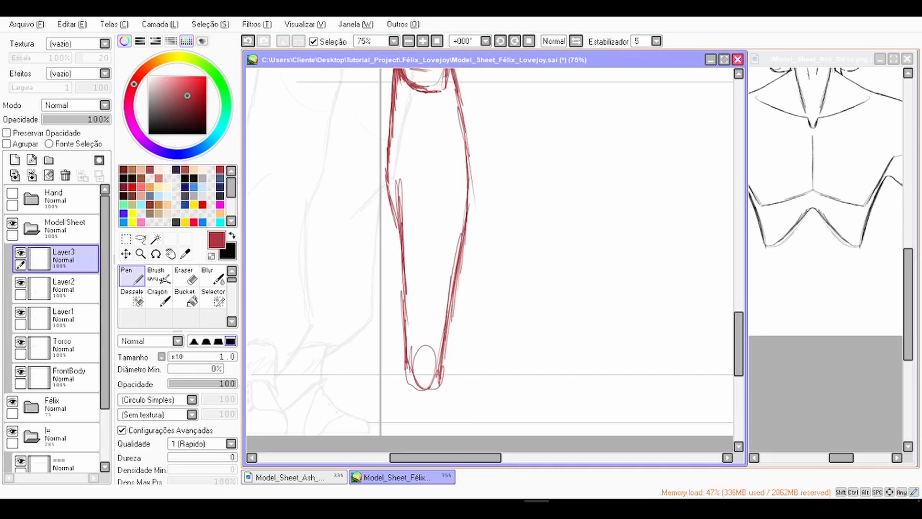
pyautogui.moveTo(411, 338); pyautogui.dragTo(412, 376)
pyautogui.moveTo(407, 361)
pyautogui.mouseDown()
pyautogui.moveTo(408, 372)
pyautogui.moveTo(489, 296)
pyautogui.mouseUp()
# Step: Reinforce the sides and rounded bottom of the right-hand ankle with extra strokes
pyautogui.press('space')
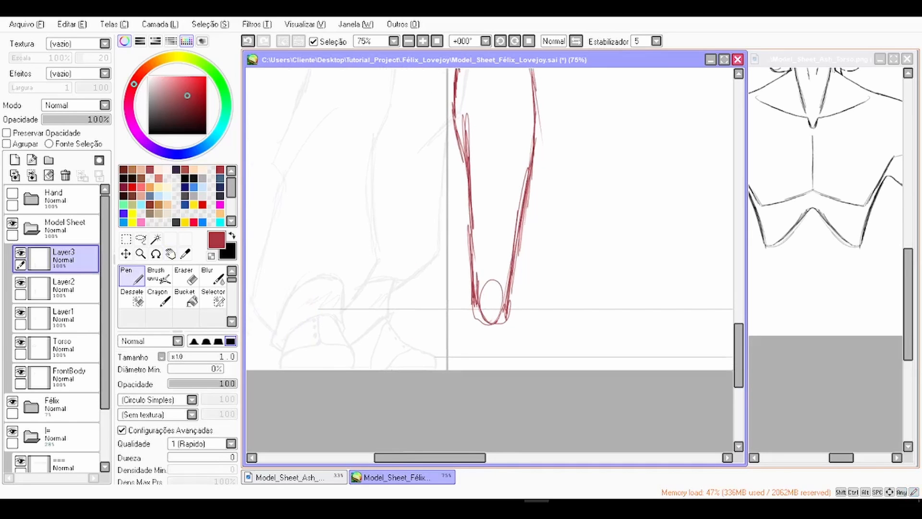
pyautogui.scroll(3, 486, 325)
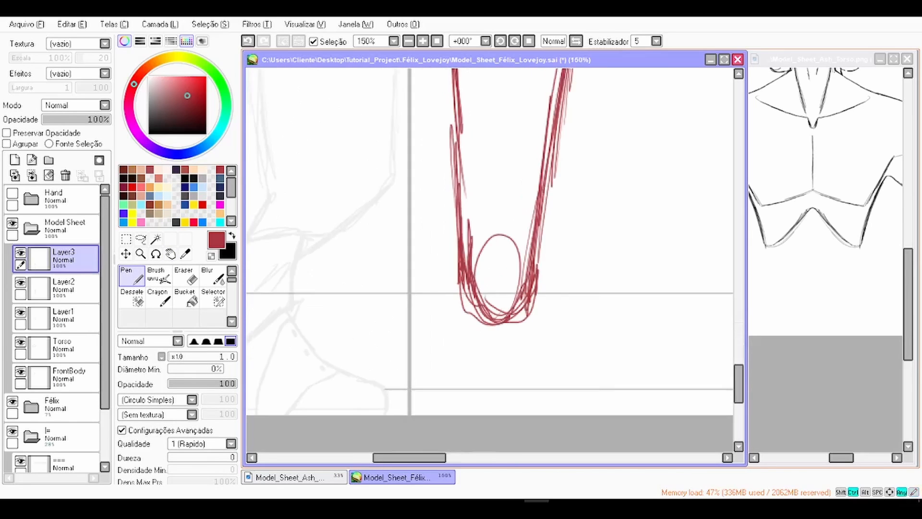
pyautogui.moveTo(460, 238)
pyautogui.mouseDown()
pyautogui.moveTo(481, 302)
pyautogui.moveTo(536, 294)
pyautogui.mouseUp()
pyautogui.scroll(-3, 515, 161)
pyautogui.moveTo(507, 79); pyautogui.dragTo(447, 273)
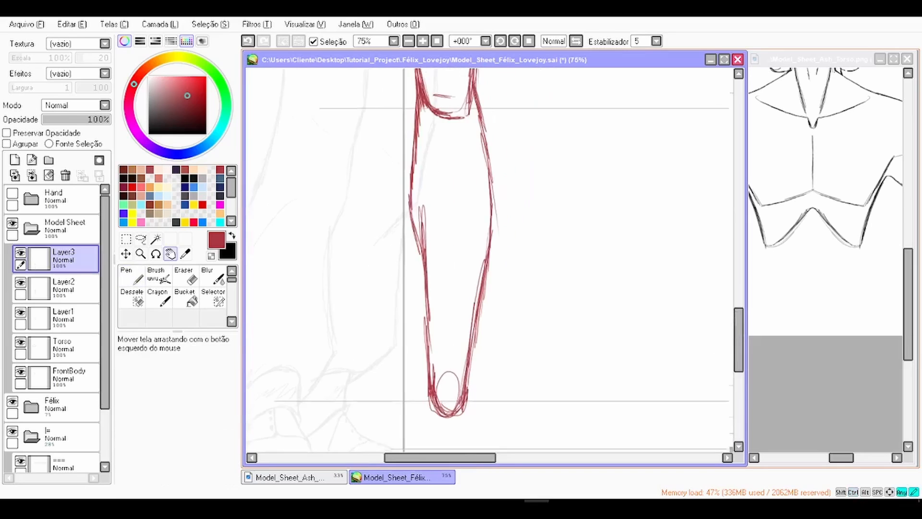
# Step: Review the leg's proportions against the body and add a long muscle stroke just inside the outer calf contour
pyautogui.scroll(-1, 447, 271)
pyautogui.scroll(-1, 461, 181)
pyautogui.moveTo(461, 181); pyautogui.dragTo(453, 291)
pyautogui.scroll(-1, 453, 291)
pyautogui.moveTo(479, 257); pyautogui.dragTo(510, 283)
pyautogui.scroll(1, 487, 275)
pyautogui.scroll(-1, 495, 291)
pyautogui.scroll(1, 499, 298)
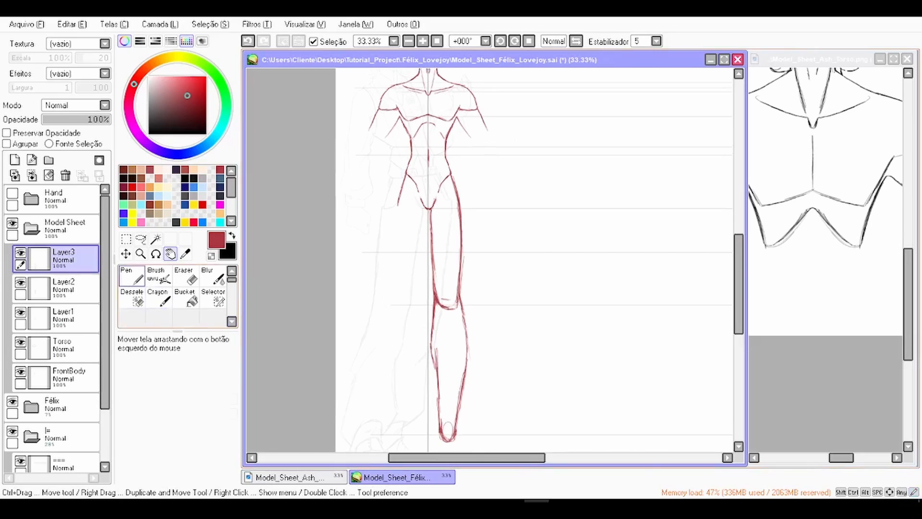
pyautogui.click(131, 275)
pyautogui.scroll(1, 465, 389)
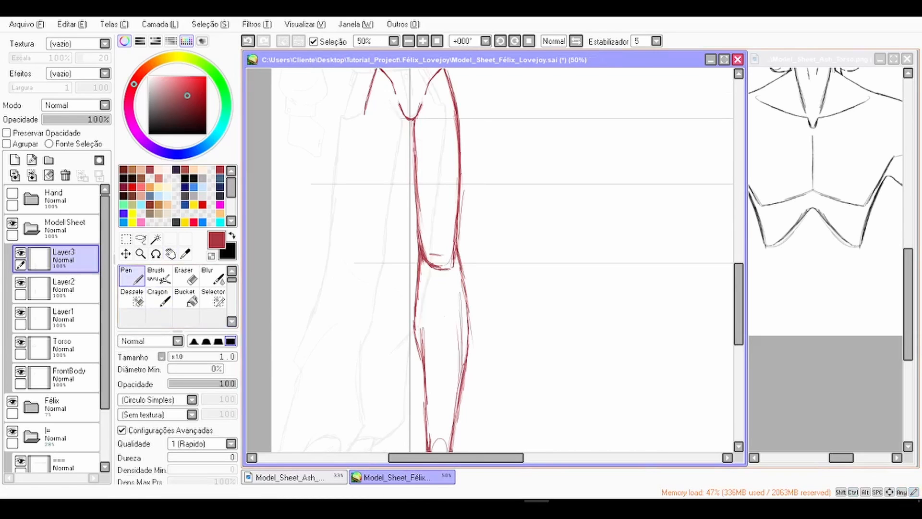
pyautogui.scroll(1, 416, 318)
# Step: Lasso the inner calf contour of the right-hand leg and deform it upward and outward towards the vertical centre guide
pyautogui.press('a')
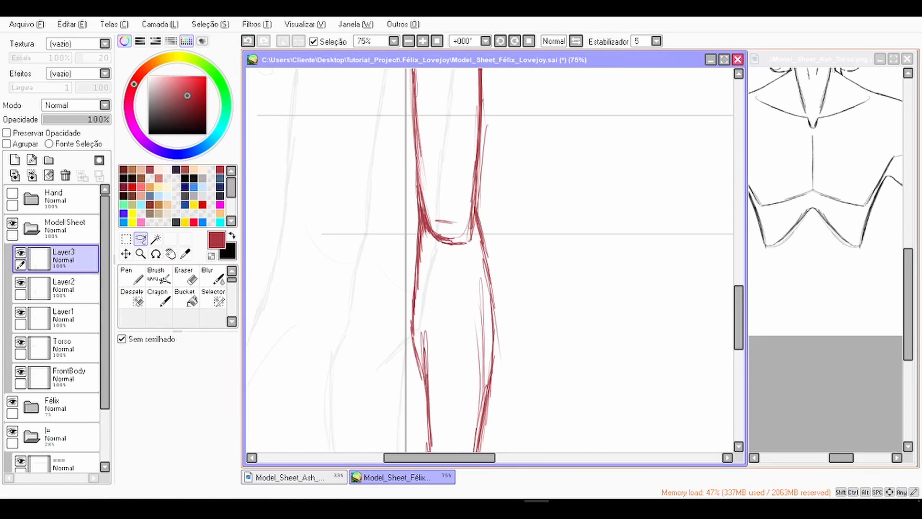
pyautogui.moveTo(417, 232); pyautogui.dragTo(426, 331)
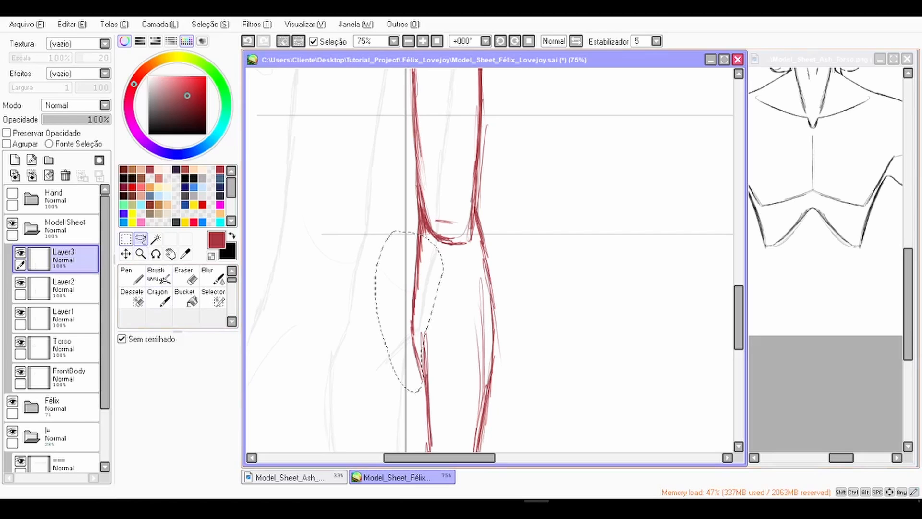
pyautogui.hotkey('ctrl', 't')
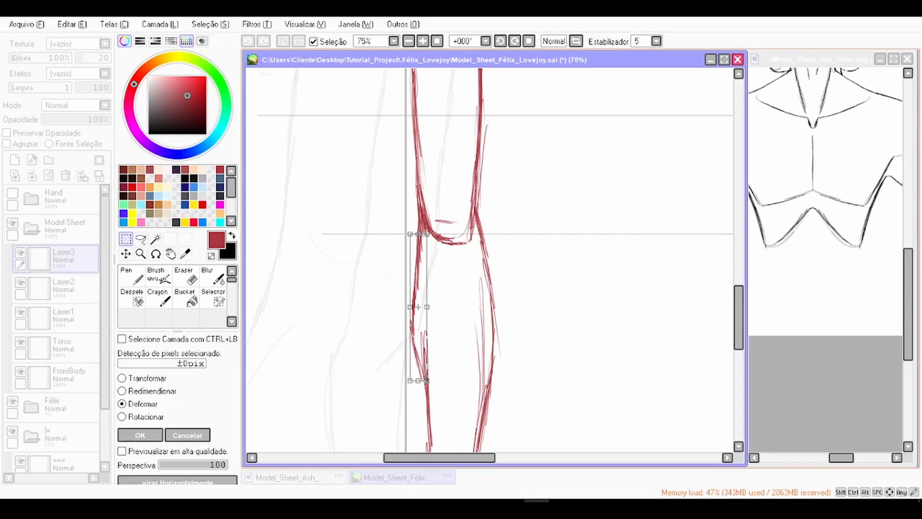
pyautogui.moveTo(410, 307); pyautogui.dragTo(406, 285)
pyautogui.moveTo(407, 358); pyautogui.dragTo(405, 344)
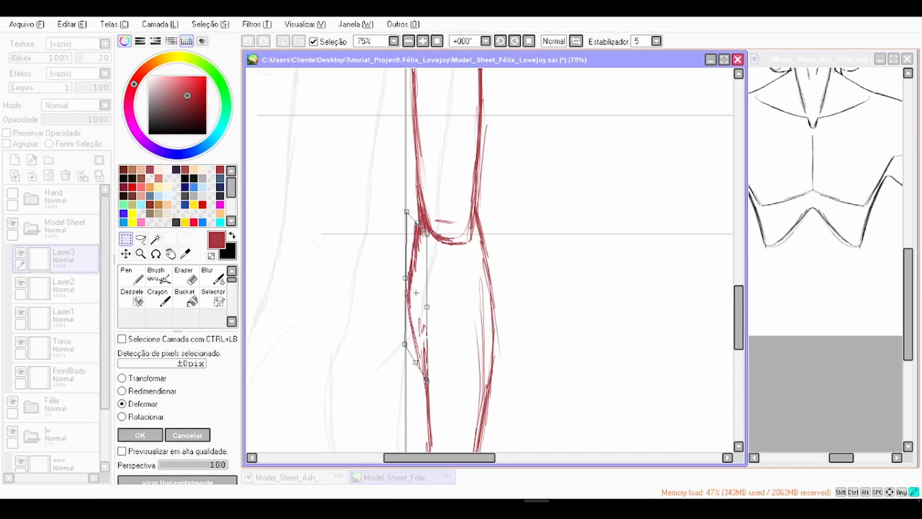
pyautogui.hotkey('ctrl', '-')
pyautogui.hotkey('ctrl', '-')
pyautogui.hotkey('ctrl', '+')
pyautogui.hotkey('ctrl', '+')
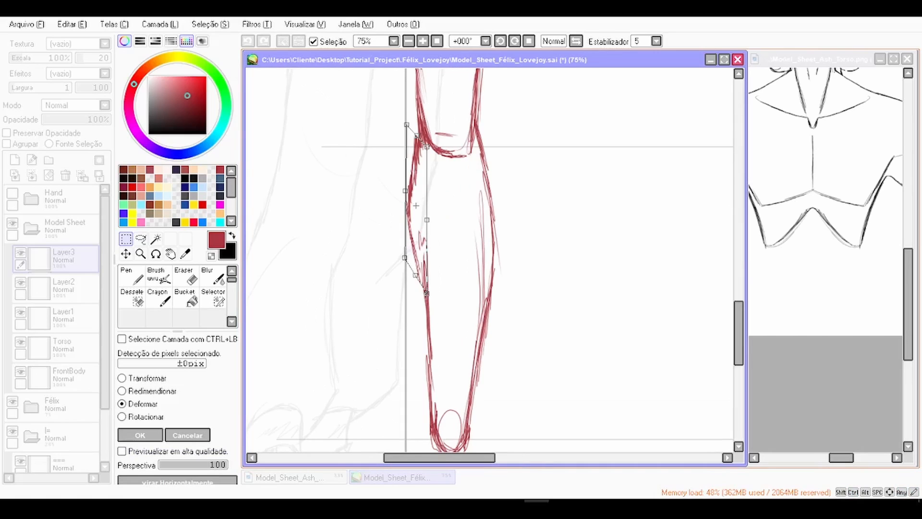
pyautogui.moveTo(427, 293); pyautogui.dragTo(430, 307)
pyautogui.moveTo(416, 135); pyautogui.dragTo(419, 140)
pyautogui.press('Return')
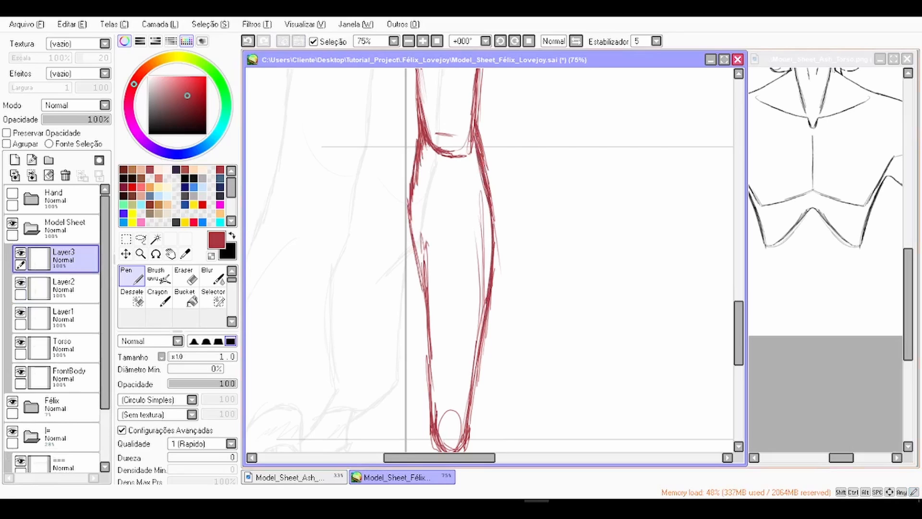
# Step: Add long muscle strokes just inside the inner and outer calf contours, undoing the strokes that do not fit
pyautogui.hotkey('ctrl', 'z')
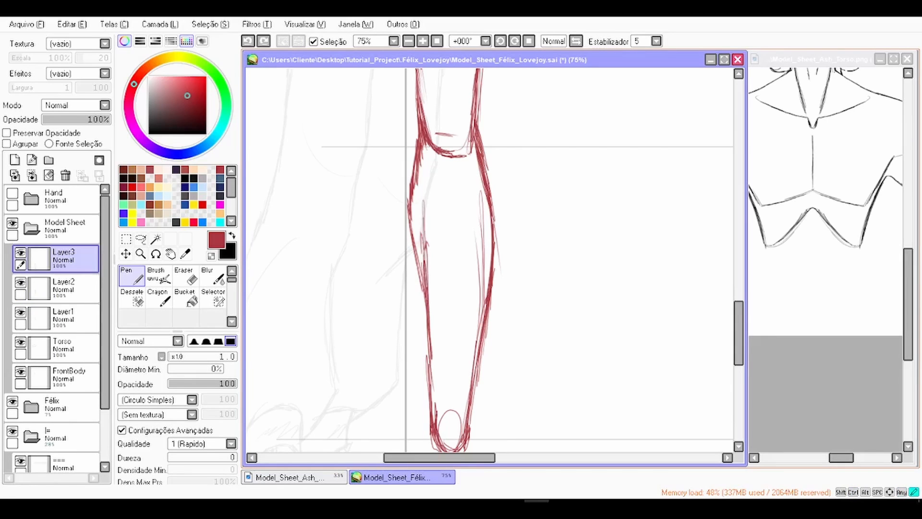
pyautogui.moveTo(423, 198); pyautogui.dragTo(430, 307)
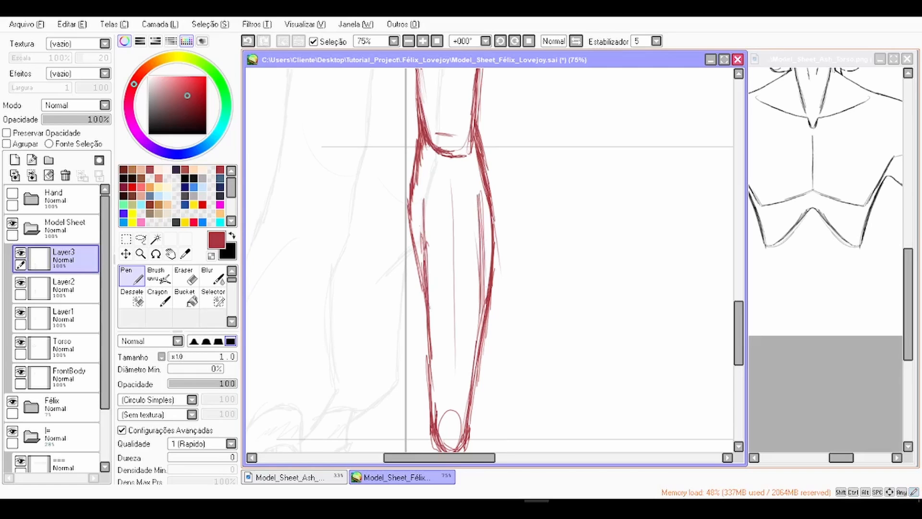
pyautogui.hotkey('ctrl', 'z')
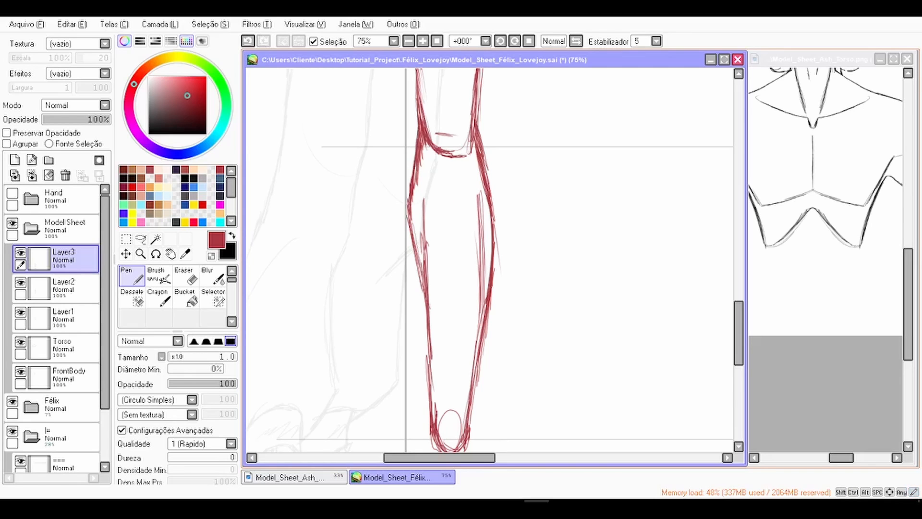
pyautogui.moveTo(451, 336); pyautogui.dragTo(442, 212)
pyautogui.moveTo(415, 185)
pyautogui.mouseDown()
pyautogui.moveTo(418, 253)
pyautogui.moveTo(437, 274)
pyautogui.moveTo(446, 365)
pyautogui.moveTo(433, 372)
pyautogui.mouseUp()
# Step: Deform the whole lower-leg sketch so it slants slightly outward towards the ankle
pyautogui.scroll(-1, 427, 250)
pyautogui.scroll(-1, 446, 365)
pyautogui.hotkey('ctrl', 't')
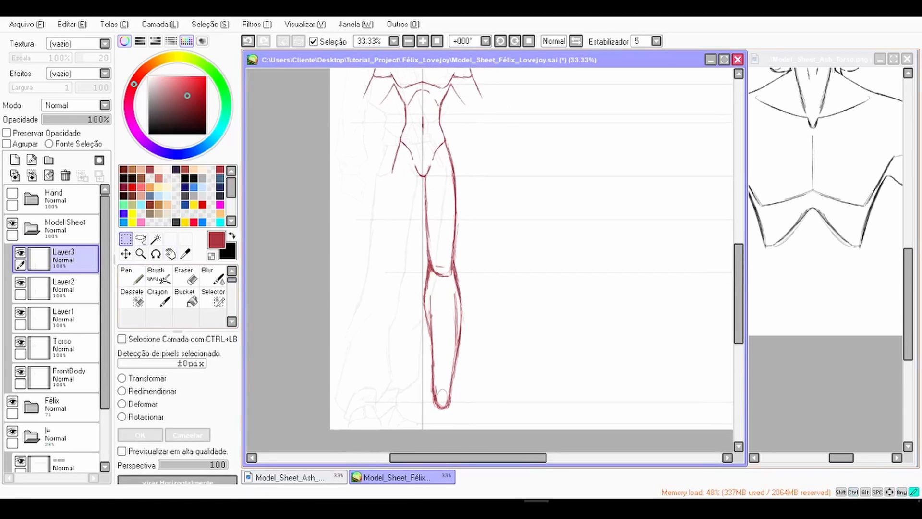
pyautogui.scroll(1, 399, 312)
pyautogui.scroll(1, 439, 348)
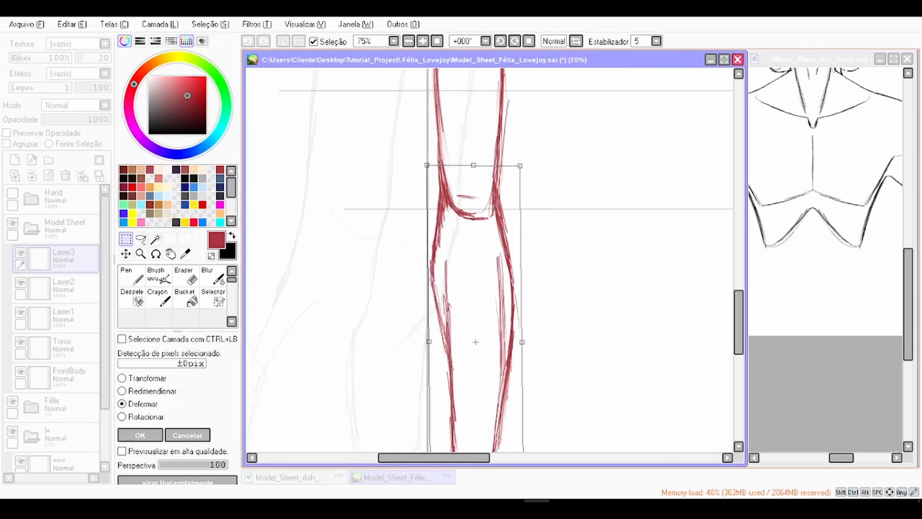
pyautogui.press('Return')
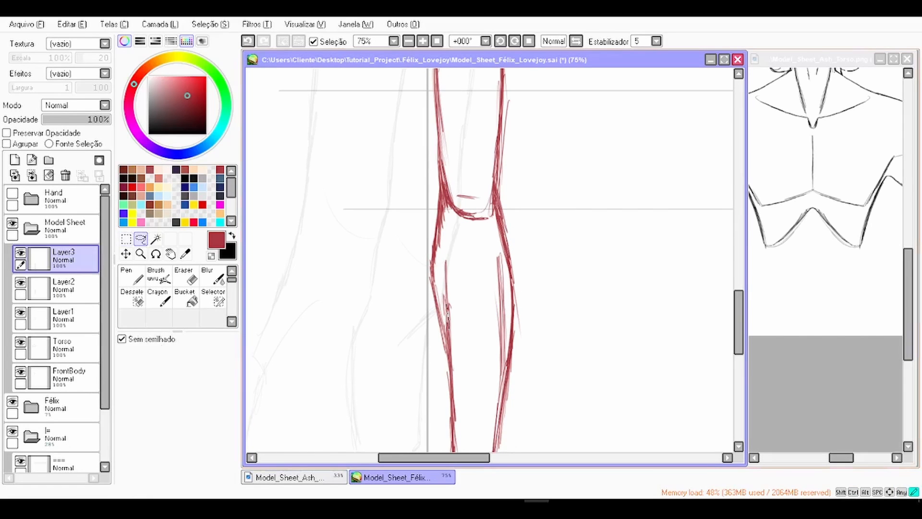
# Step: Lasso the inner calf contour below the knee, deform it inward to flatten its bulge, and clear the selection
pyautogui.hotkey('ctrl', 'z')
pyautogui.moveTo(437, 365)
pyautogui.mouseDown()
pyautogui.moveTo(448, 201)
pyautogui.moveTo(449, 214)
pyautogui.mouseUp()
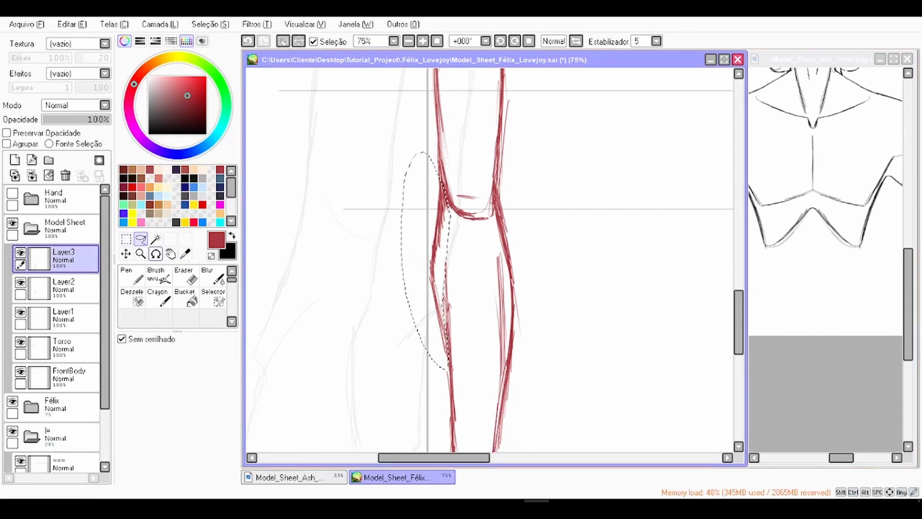
pyautogui.click(125, 239)
pyautogui.click(122, 404)
pyautogui.moveTo(429, 271); pyautogui.dragTo(435, 268)
pyautogui.moveTo(449, 175); pyautogui.dragTo(445, 174)
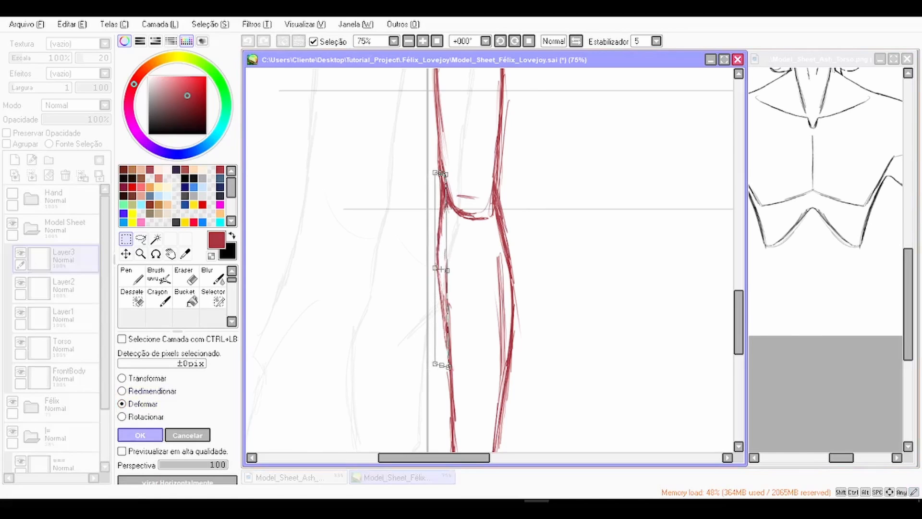
pyautogui.press('Return')
pyautogui.click(131, 275)
pyautogui.hotkey('ctrl', 'd')
# Step: Check the leg against the full body, merge the lower-leg layer into Layer2, and toggle Layer2's visibility to compare
pyautogui.scroll(-2, 368, 243)
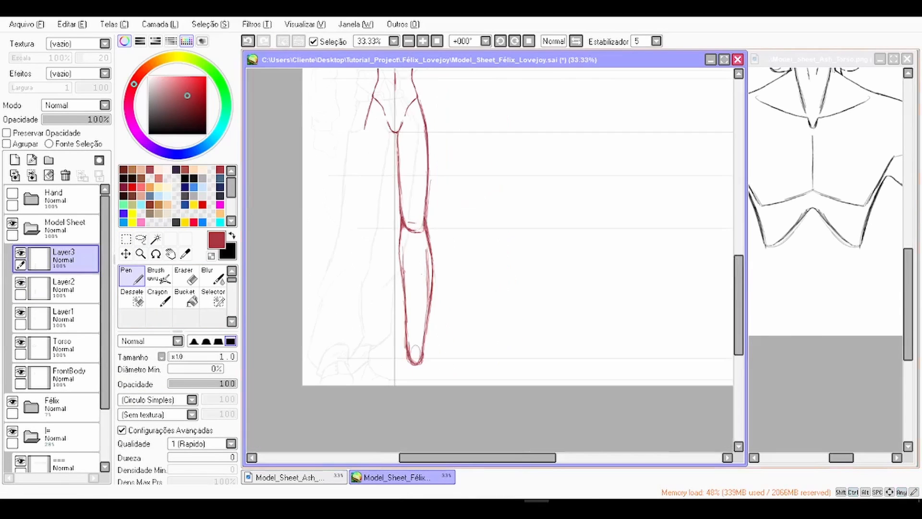
pyautogui.moveTo(422, 274); pyautogui.dragTo(435, 362)
pyautogui.scroll(-1, 435, 376)
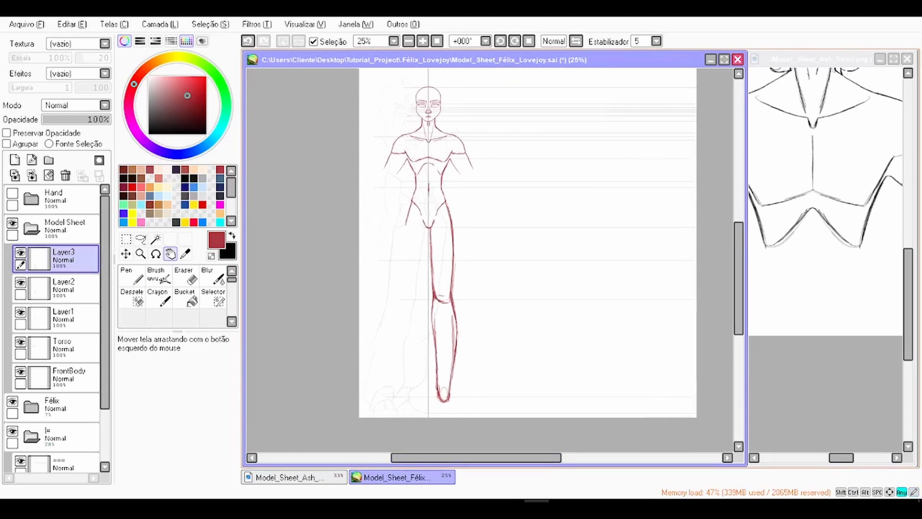
pyautogui.scroll(1, 459, 327)
pyautogui.click(32, 175)
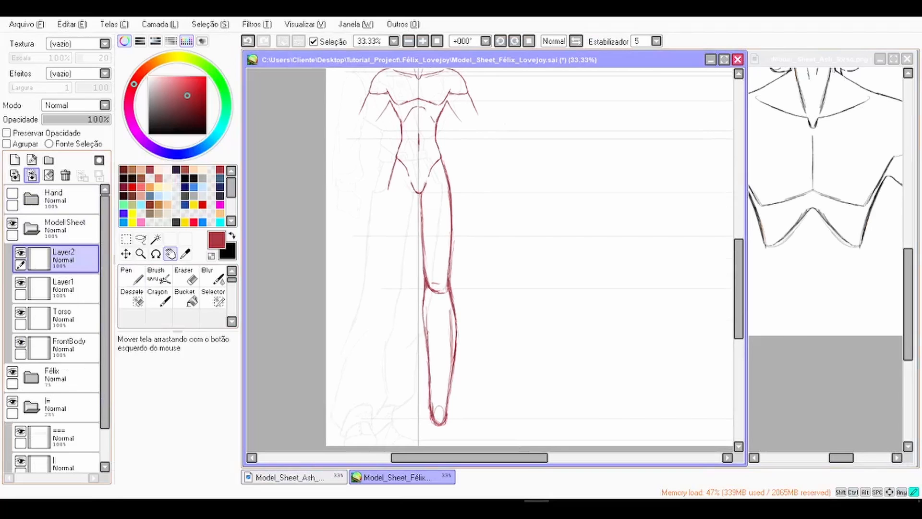
pyautogui.click(20, 252)
pyautogui.click(20, 253)
pyautogui.scroll(1, 413, 197)
pyautogui.moveTo(413, 197); pyautogui.dragTo(402, 192)
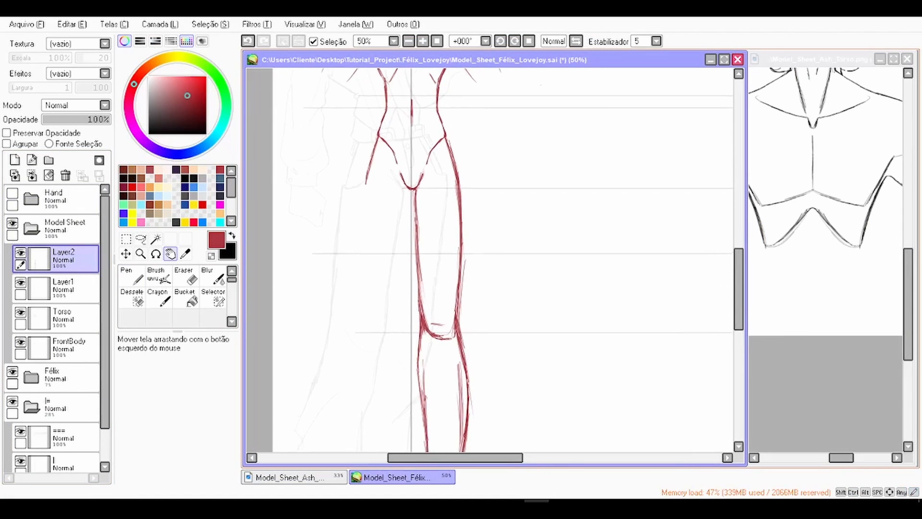
pyautogui.click(20, 253)
pyautogui.click(21, 252)
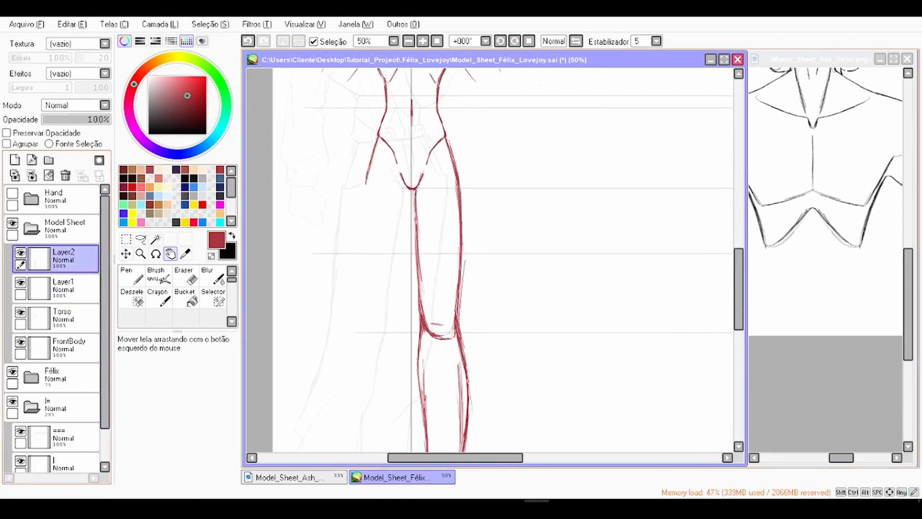
# Step: On a new layer above Layer2, draw a foot below the ankle with flaring sides, a toe line slanting outward, and a short base
pyautogui.moveTo(451, 336); pyautogui.dragTo(454, 167)
pyautogui.click(14, 160)
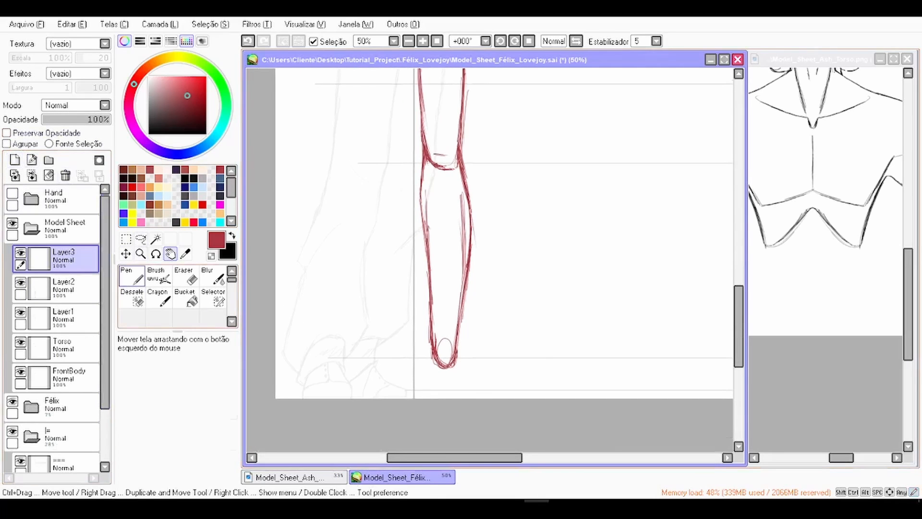
pyautogui.click(131, 275)
pyautogui.scroll(2, 481, 269)
pyautogui.moveTo(446, 317); pyautogui.dragTo(541, 118)
pyautogui.scroll(1, 541, 118)
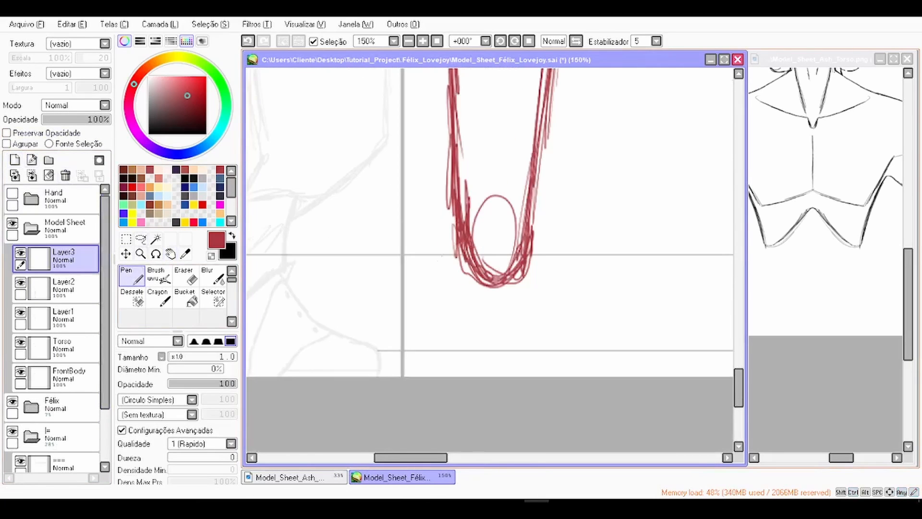
pyautogui.moveTo(441, 257); pyautogui.dragTo(383, 277)
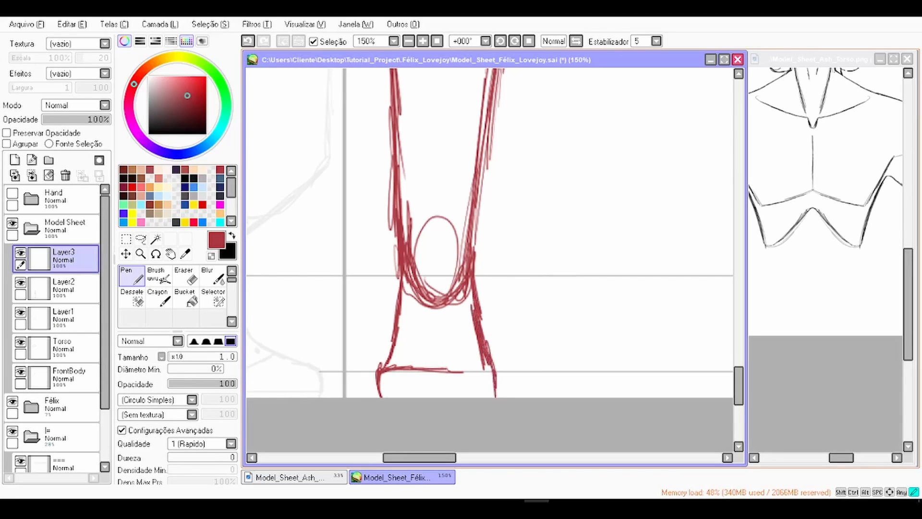
pyautogui.moveTo(494, 385); pyautogui.dragTo(496, 397)
pyautogui.scroll(1, 493, 384)
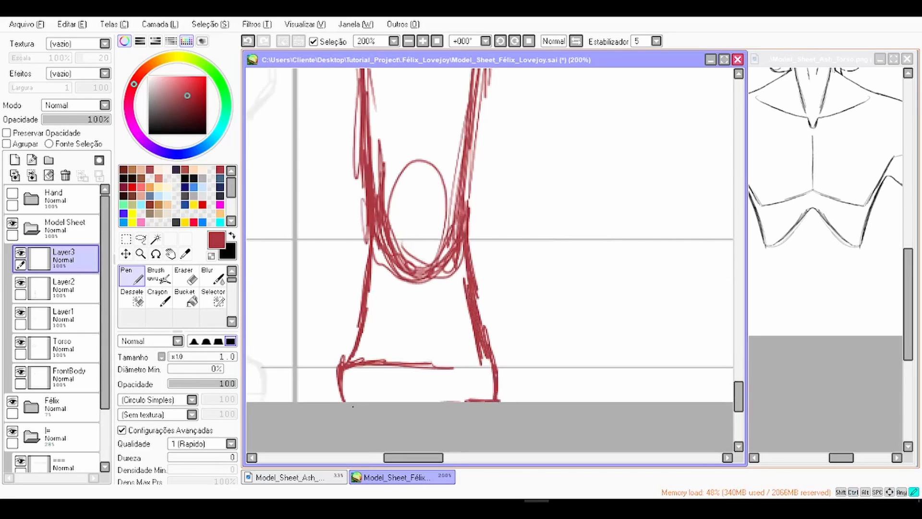
pyautogui.moveTo(455, 372); pyautogui.dragTo(491, 382)
# Step: Try dividing the front of the foot into toes, and undo the division strokes
pyautogui.scroll(1, 382, 392)
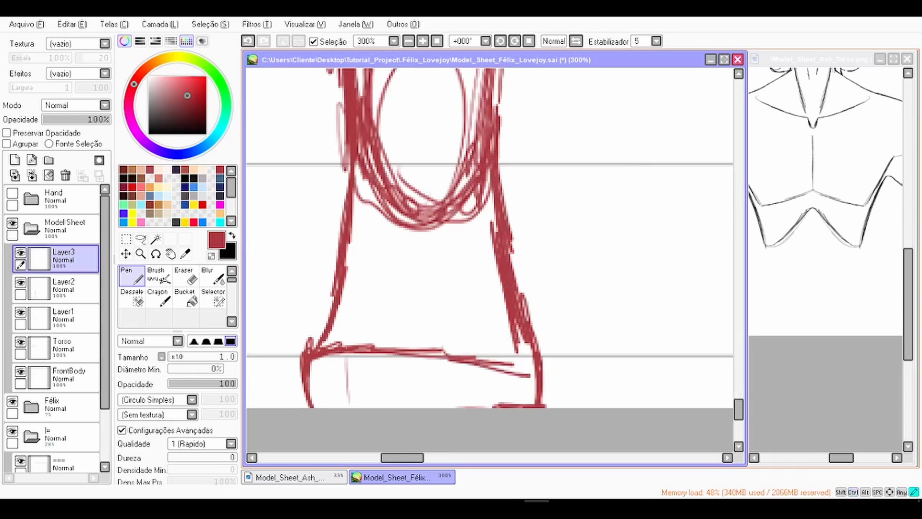
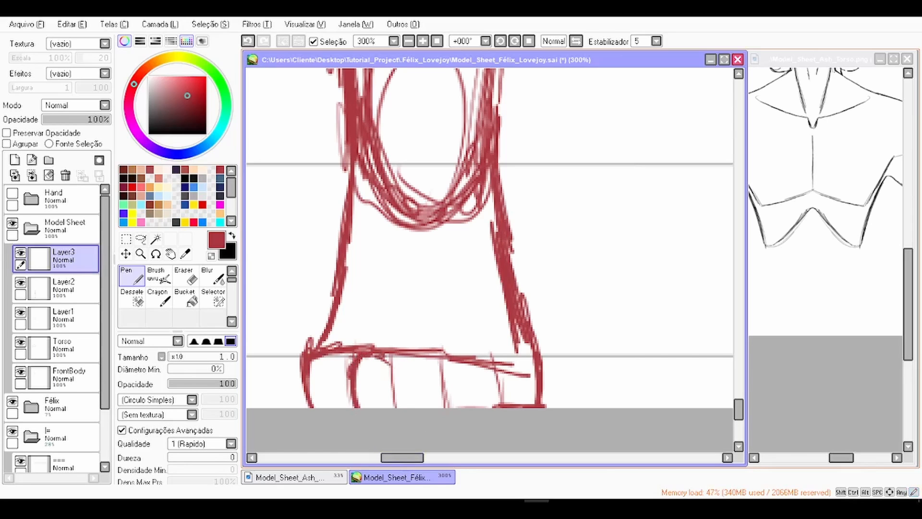
pyautogui.hotkey('ctrl', 'z')
pyautogui.hotkey('ctrl', 'z')
pyautogui.hotkey('ctrl', 'z')
pyautogui.hotkey('ctrl', 'z')
pyautogui.hotkey('ctrl', 'z')
pyautogui.hotkey('ctrl', 'z')
pyautogui.hotkey('ctrl', 'z')
pyautogui.hotkey('ctrl', 'z')
# Step: Compare the foot with the leg and merge the foot's layer down into Layer2
pyautogui.scroll(-5, 452, 222)
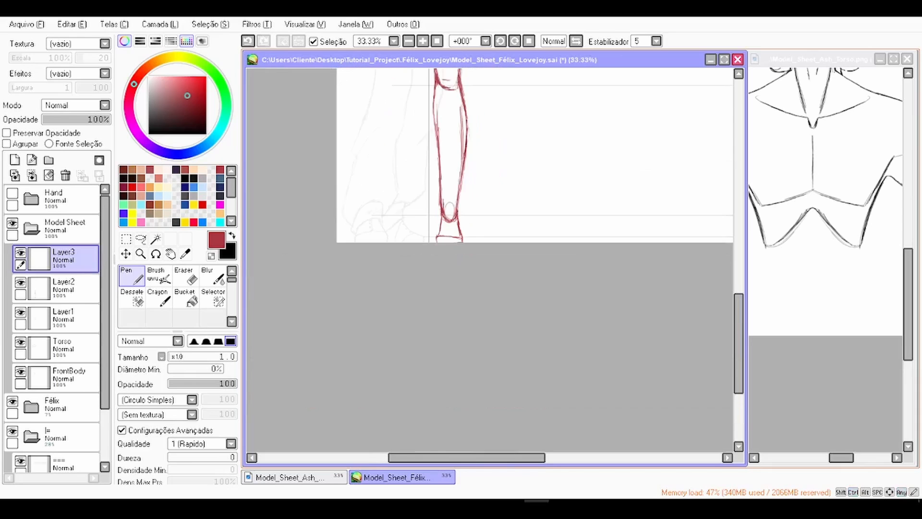
pyautogui.scroll(5, 461, 205)
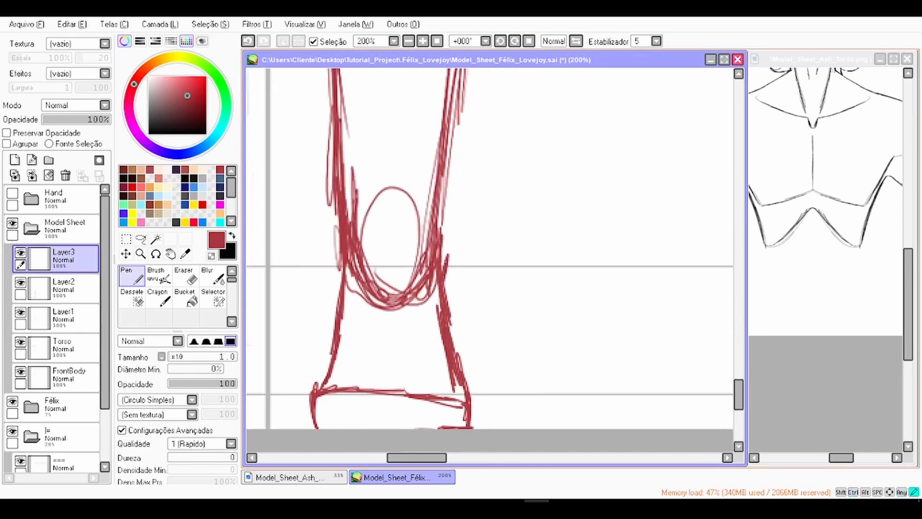
pyautogui.scroll(-4, 438, 216)
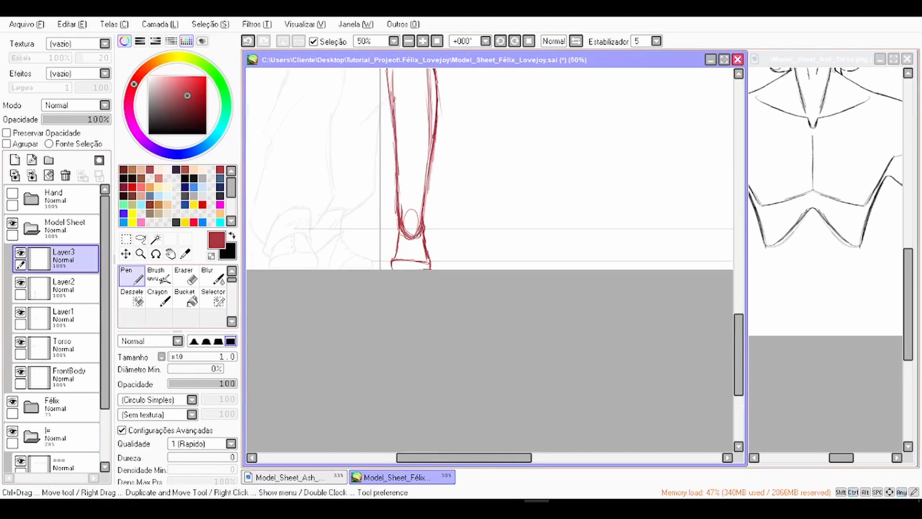
pyautogui.click(32, 176)
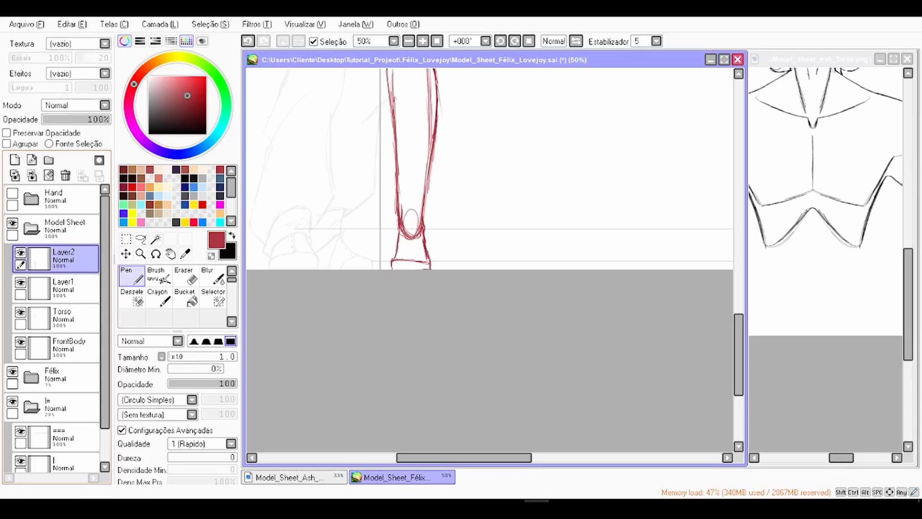
# Step: Erase the oval and rounded construction strokes at the ankle so the lower leg runs cleanly into the foot
pyautogui.press('e')
pyautogui.scroll(4, 397, 220)
pyautogui.moveTo(490, 225)
pyautogui.mouseDown()
pyautogui.moveTo(486, 151)
pyautogui.moveTo(475, 184)
pyautogui.moveTo(512, 146)
pyautogui.moveTo(520, 267)
pyautogui.moveTo(527, 166)
pyautogui.moveTo(552, 325)
pyautogui.moveTo(533, 237)
pyautogui.moveTo(531, 159)
pyautogui.moveTo(473, 329)
pyautogui.moveTo(436, 381)
pyautogui.moveTo(437, 467)
pyautogui.moveTo(431, 445)
pyautogui.mouseUp()
pyautogui.scroll(-3, 529, 148)
pyautogui.press('space')
pyautogui.scroll(-1, 473, 329)
pyautogui.scroll(-1, 451, 362)
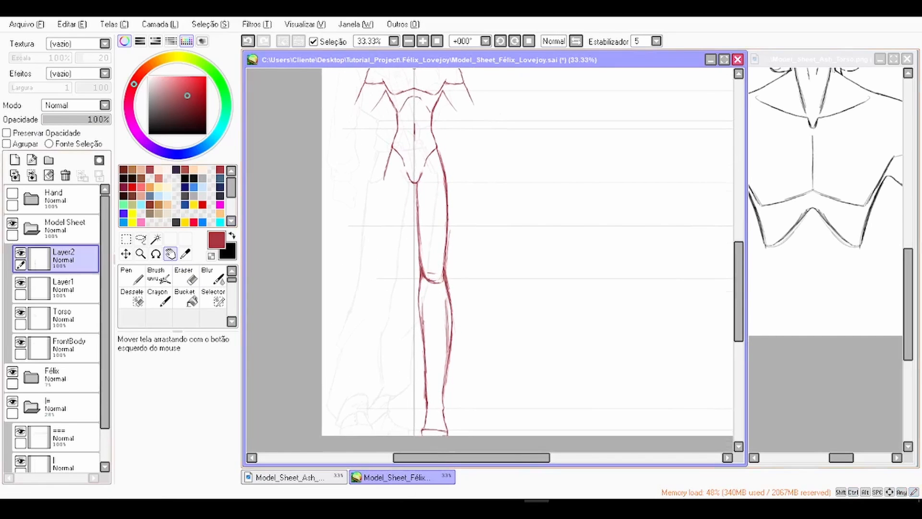
pyautogui.moveTo(437, 384); pyautogui.dragTo(431, 325)
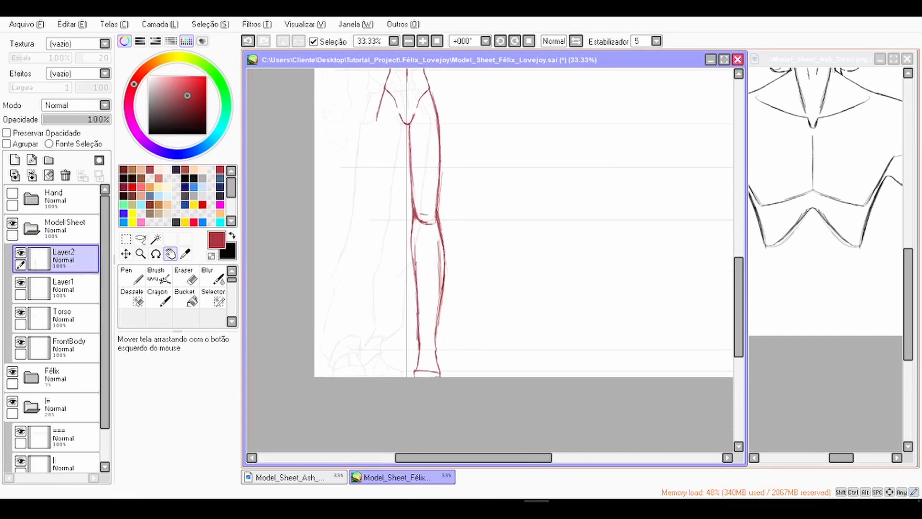
# Step: Erase the stray strokes along the outer side of the knee so a single contour remains
pyautogui.scroll(1, 430, 325)
pyautogui.moveTo(423, 231)
pyautogui.mouseDown()
pyautogui.moveTo(437, 432)
pyautogui.moveTo(449, 340)
pyautogui.moveTo(441, 389)
pyautogui.mouseUp()
pyautogui.scroll(1, 449, 339)
pyautogui.scroll(1, 449, 340)
pyautogui.click(185, 276)
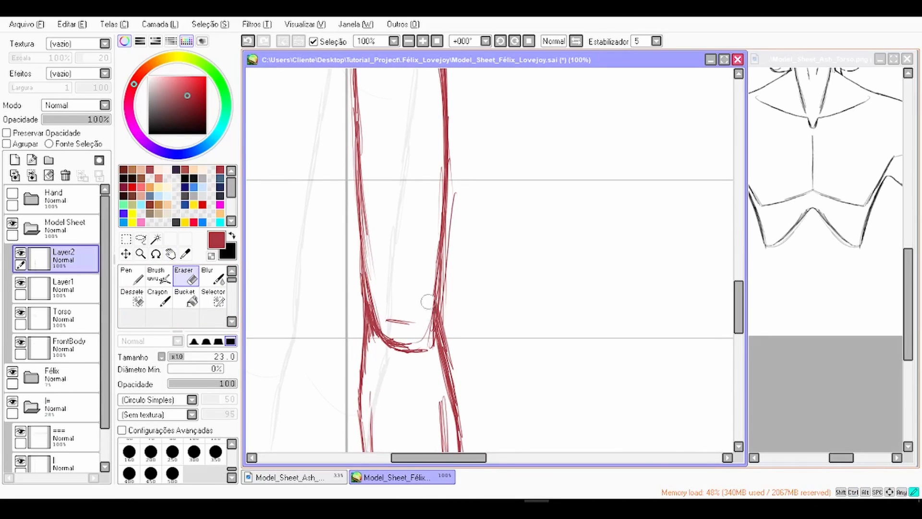
pyautogui.moveTo(443, 327); pyautogui.dragTo(457, 181)
pyautogui.moveTo(452, 323); pyautogui.dragTo(435, 345)
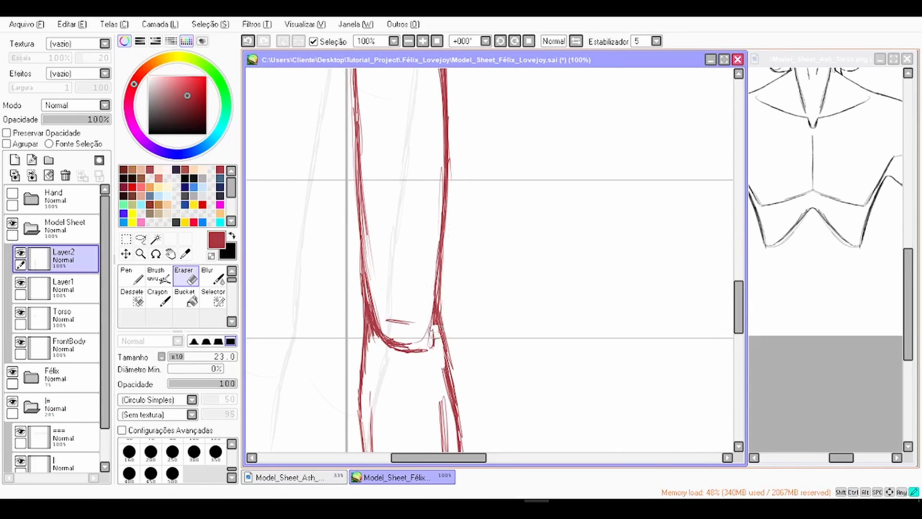
pyautogui.scroll(1, 445, 378)
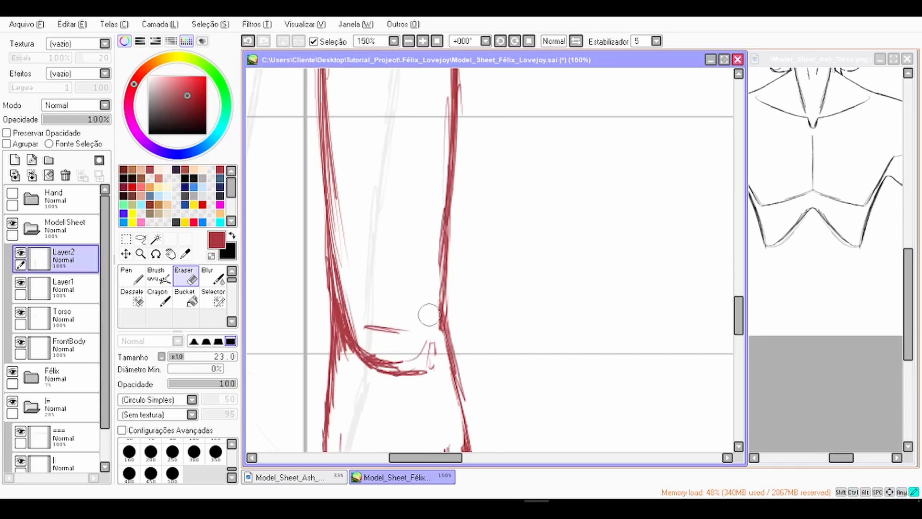
# Step: Erase the extra strokes along the inner thigh and separate the kneecap curve from the inner leg contour
pyautogui.moveTo(351, 333)
pyautogui.mouseDown()
pyautogui.moveTo(345, 294)
pyautogui.moveTo(349, 330)
pyautogui.mouseUp()
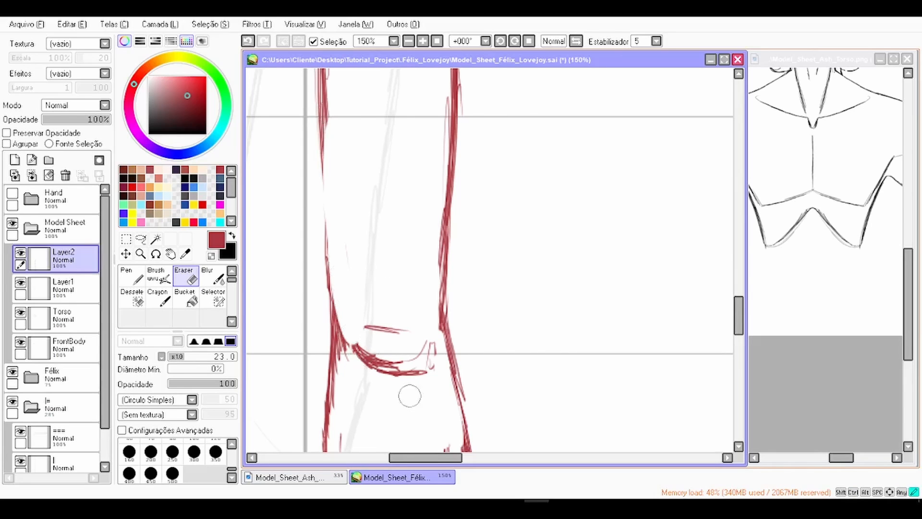
pyautogui.moveTo(424, 366); pyautogui.dragTo(427, 351)
pyautogui.hotkey('ctrl', 'z')
pyautogui.hotkey('ctrl', 'z')
pyautogui.moveTo(360, 342)
pyautogui.mouseDown()
pyautogui.moveTo(344, 367)
pyautogui.moveTo(342, 314)
pyautogui.moveTo(340, 379)
pyautogui.mouseUp()
pyautogui.press('space')
pyautogui.moveTo(335, 100); pyautogui.dragTo(364, 301)
pyautogui.scroll(-1, 314, 195)
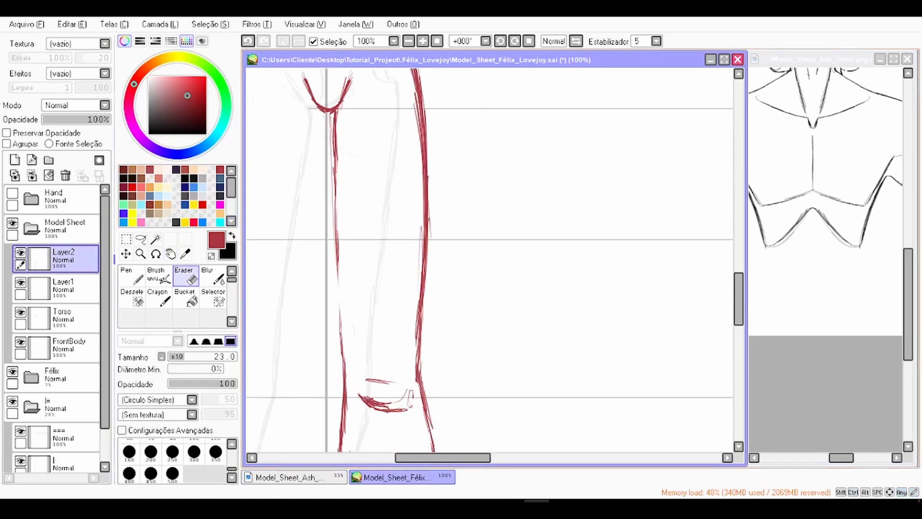
# Step: Redraw the thinned stretch of the inner thigh line above the knee with the Pen at size 1.0
pyautogui.click(132, 297)
pyautogui.click(132, 278)
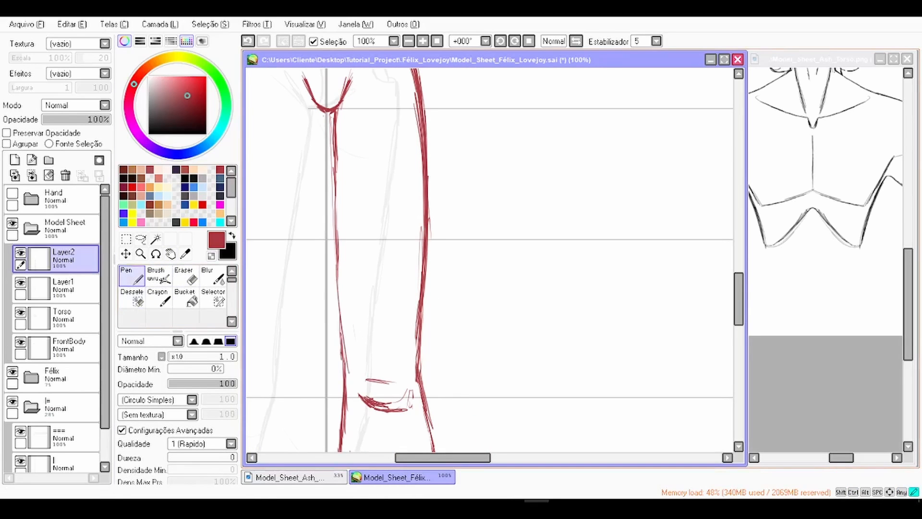
pyautogui.moveTo(337, 253)
pyautogui.mouseDown()
pyautogui.moveTo(343, 353)
pyautogui.moveTo(341, 340)
pyautogui.mouseUp()
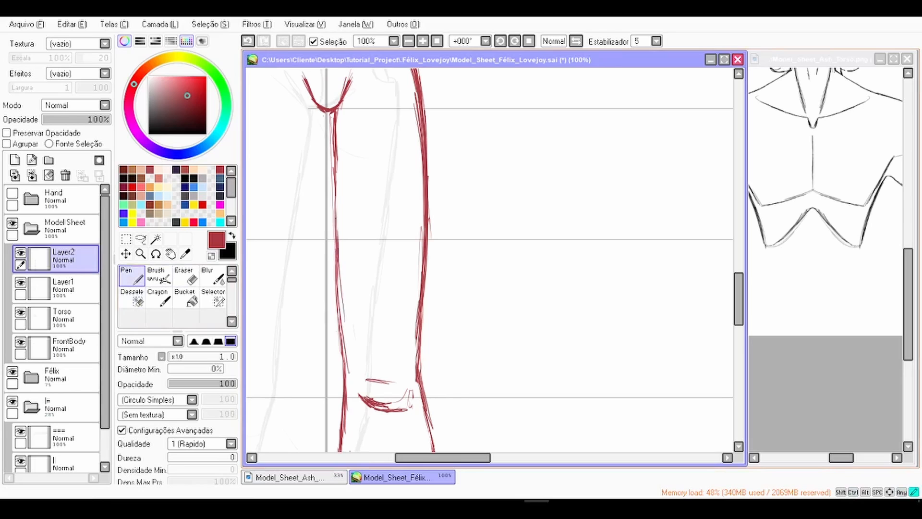
pyautogui.scroll(-1, 342, 297)
pyautogui.moveTo(337, 254)
pyautogui.mouseDown()
pyautogui.moveTo(346, 329)
pyautogui.moveTo(397, 123)
pyautogui.moveTo(330, 254)
pyautogui.mouseUp()
pyautogui.press('space')
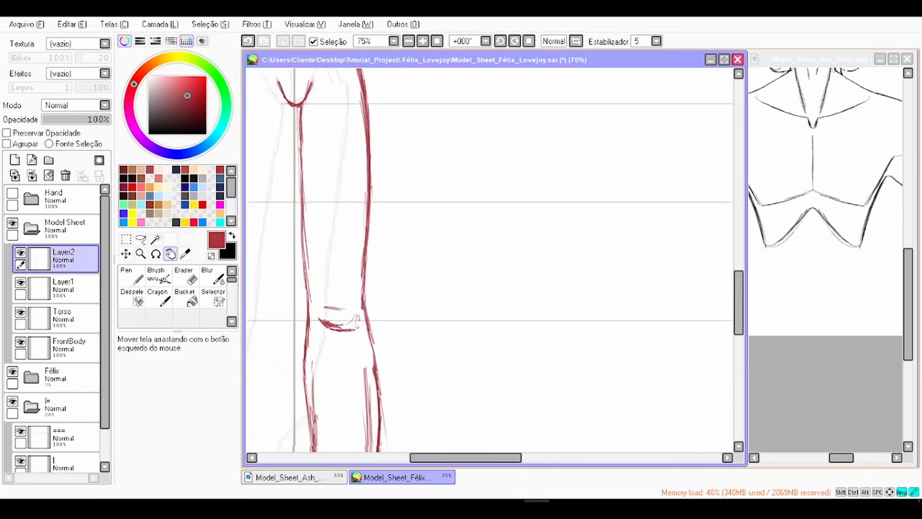
# Step: Erase stray strokes along the inner contour of the lower leg with the size 23 Eraser, and undo the last change
pyautogui.scroll(1, 353, 260)
pyautogui.press('space')
pyautogui.moveTo(361, 295)
pyautogui.mouseDown()
pyautogui.moveTo(422, 151)
pyautogui.moveTo(426, 195)
pyautogui.moveTo(406, 130)
pyautogui.mouseUp()
pyautogui.scroll(-1, 415, 193)
pyautogui.press('space')
pyautogui.press('e')
pyautogui.scroll(2, 349, 272)
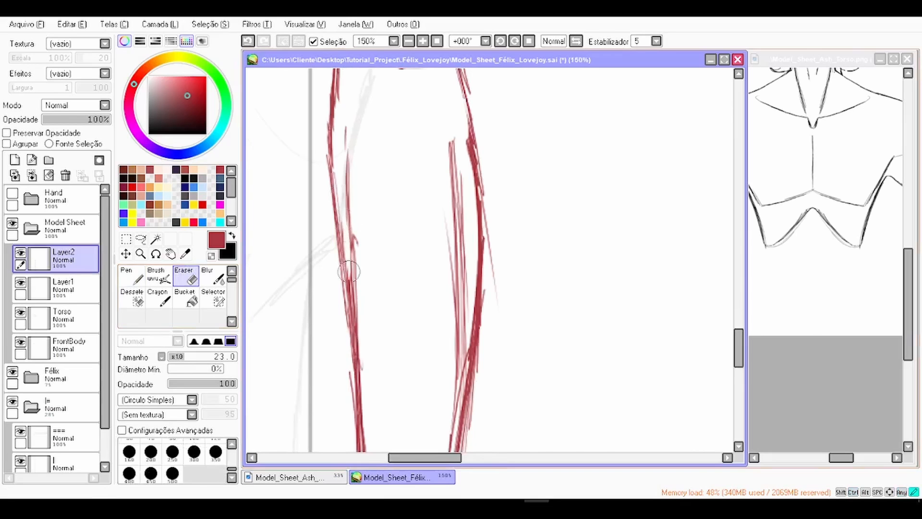
pyautogui.moveTo(345, 302)
pyautogui.mouseDown()
pyautogui.moveTo(356, 319)
pyautogui.moveTo(380, 185)
pyautogui.mouseUp()
pyautogui.scroll(-2, 359, 294)
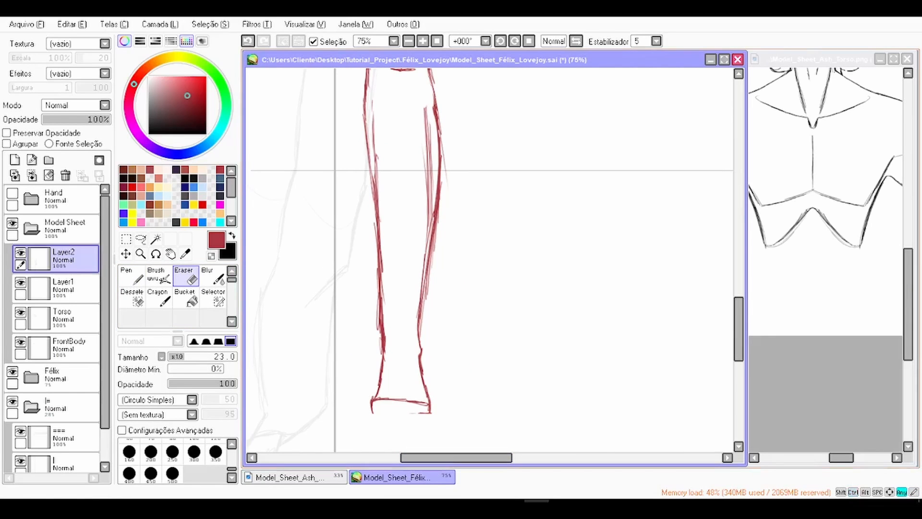
pyautogui.hotkey('ctrl', 'z')
# Step: Examine the whole figure from the head to the legs to judge its proportions
pyautogui.press('space')
pyautogui.scroll(-3, 408, 206)
pyautogui.moveTo(408, 207); pyautogui.dragTo(430, 382)
pyautogui.scroll(4, 466, 212)
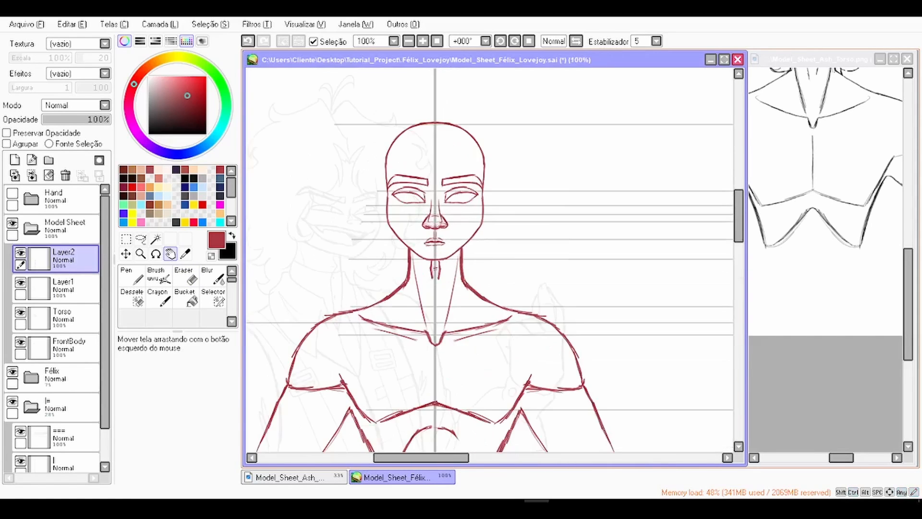
pyautogui.scroll(-3, 489, 259)
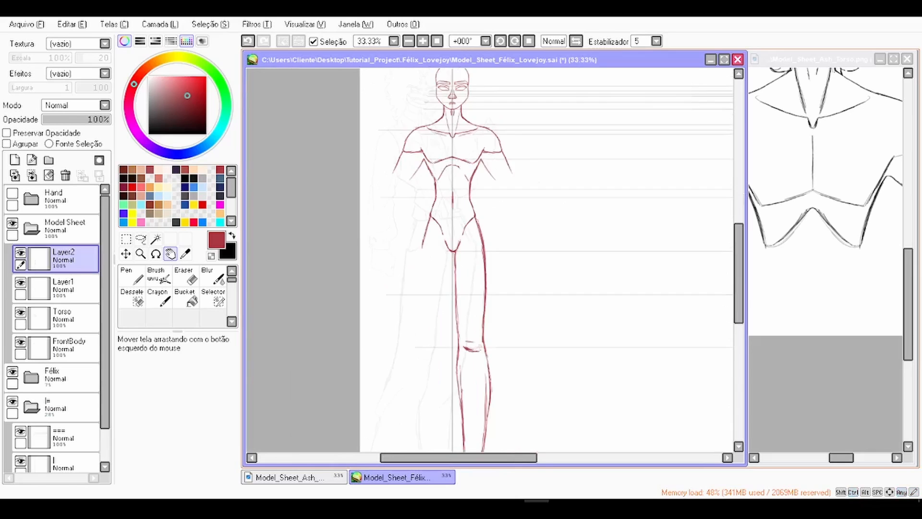
pyautogui.scroll(4, 484, 217)
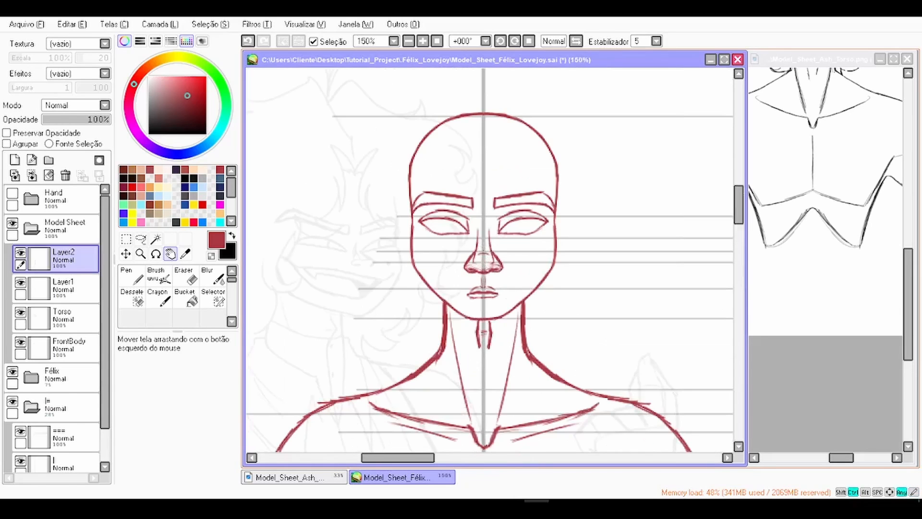
pyautogui.scroll(-3, 490, 259)
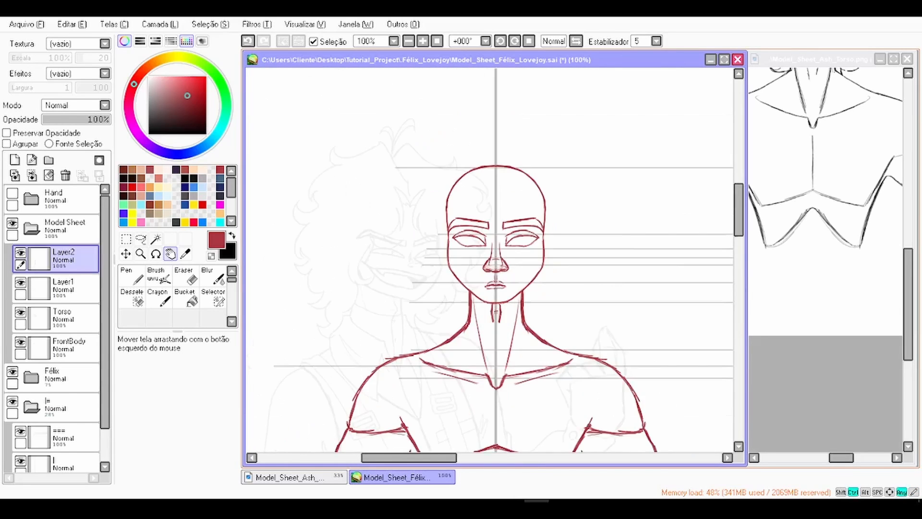
pyautogui.moveTo(490, 240); pyautogui.dragTo(510, 273)
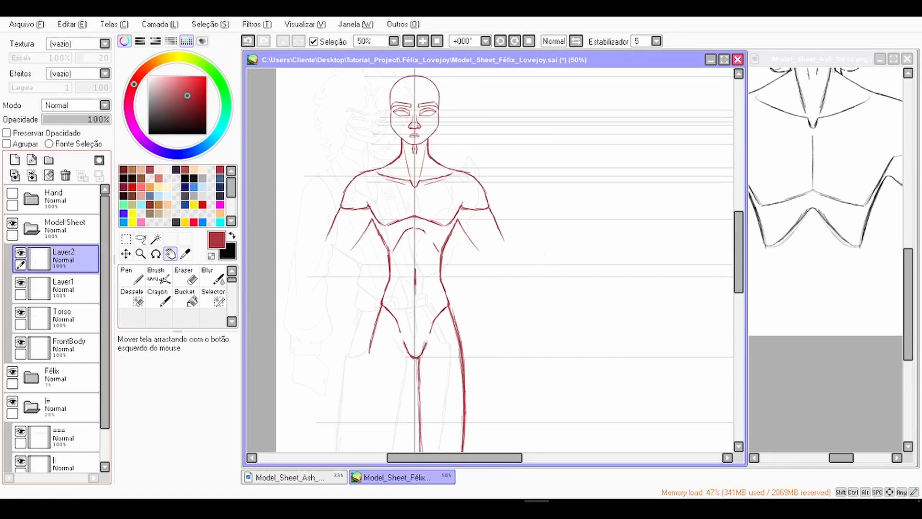
pyautogui.scroll(-1, 490, 259)
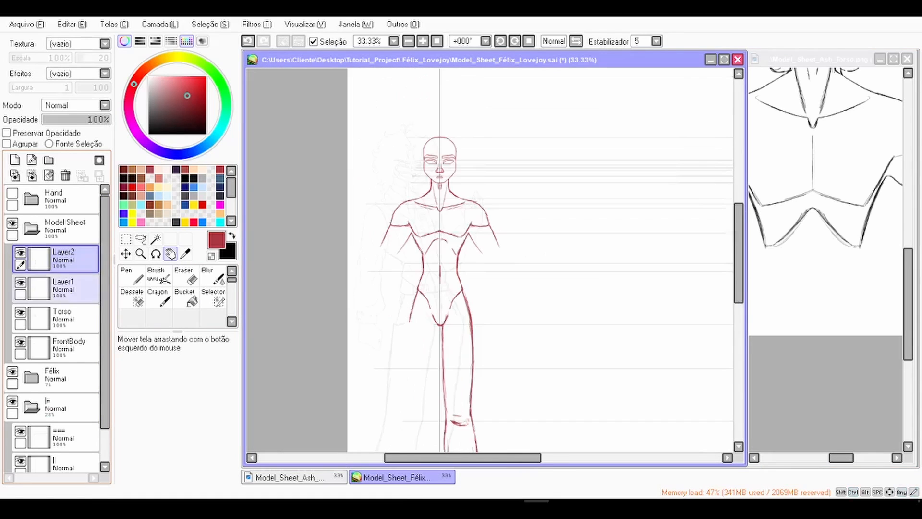
# Step: Merge Layer2 down into Layer1 and merge the combined layer into the Torso layer
pyautogui.click(141, 239)
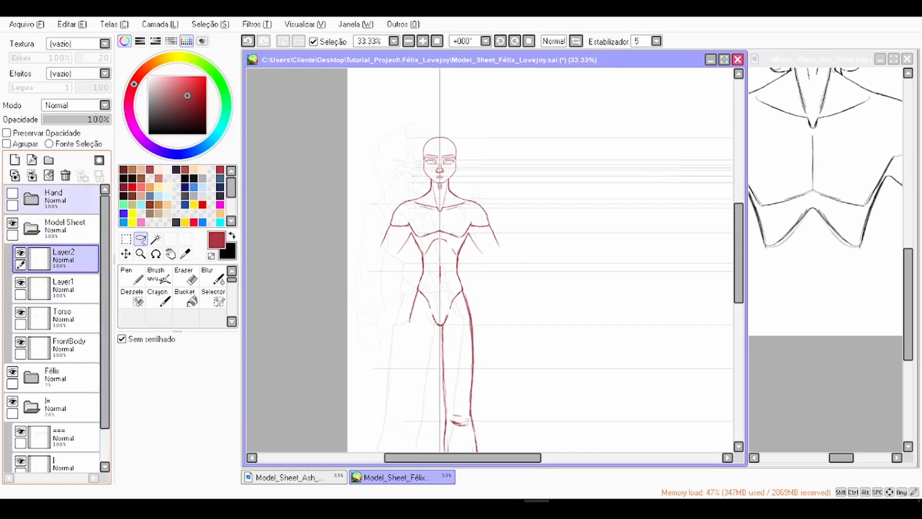
pyautogui.click(32, 175)
pyautogui.doubleClick(72, 259)
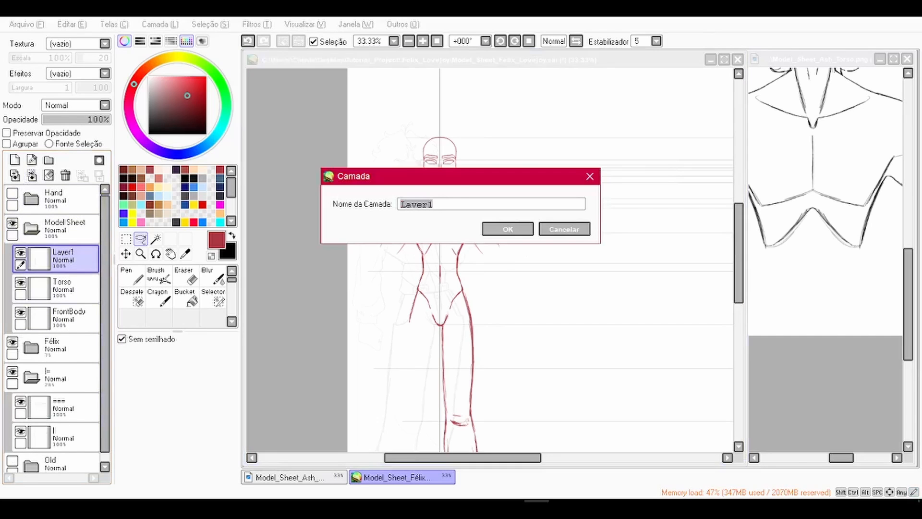
pyautogui.press('Escape')
pyautogui.click(20, 253)
pyautogui.click(21, 252)
pyautogui.click(32, 175)
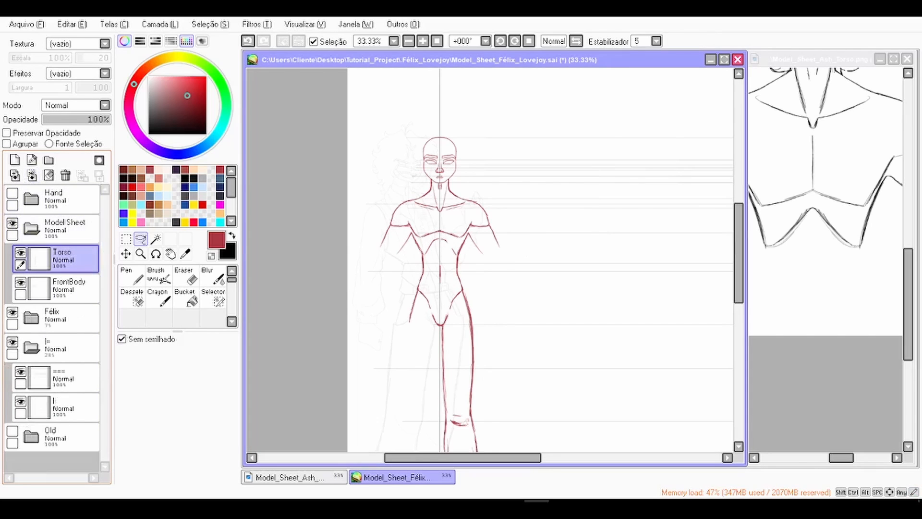
# Step: Select the area left of the vertical centre line with the Magic Wand and clear that half of the Torso layer
pyautogui.click(156, 239)
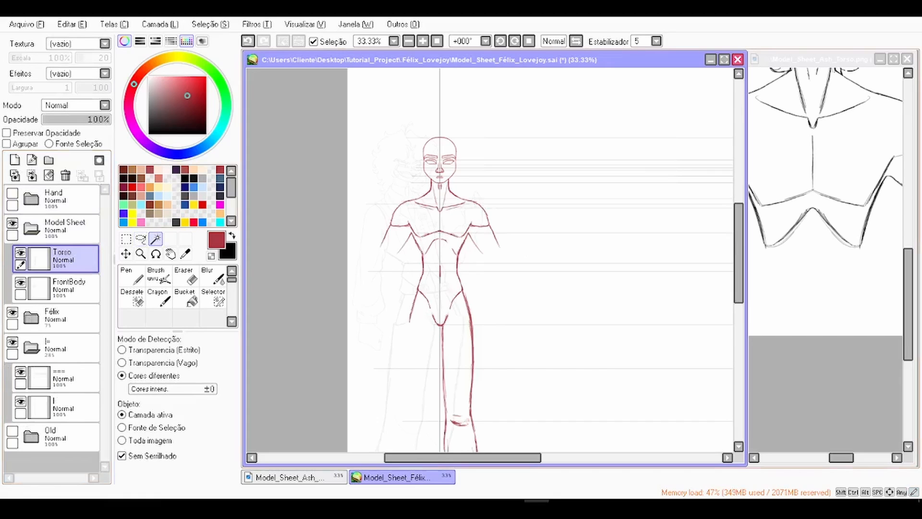
pyautogui.click(525, 255)
pyautogui.hotkey('ctrl', 'z')
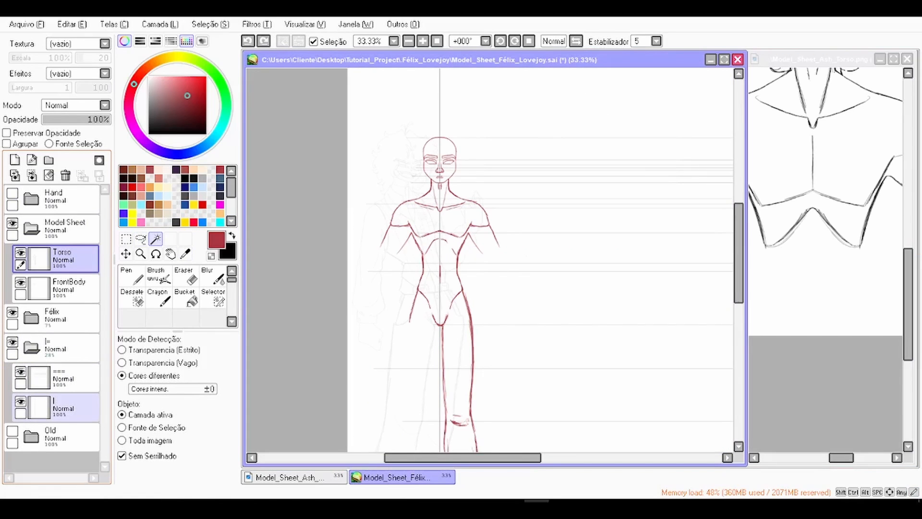
pyautogui.click(64, 408)
pyautogui.click(394, 260)
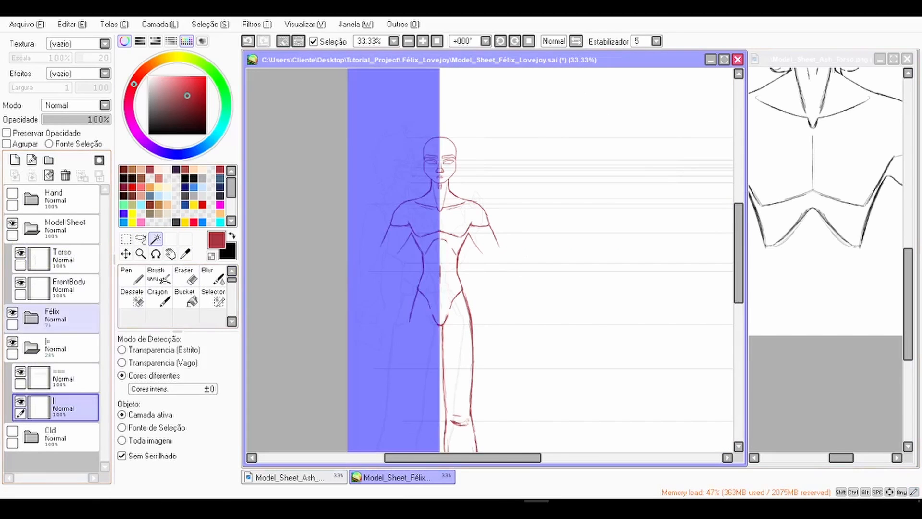
pyautogui.click(63, 259)
pyautogui.click(49, 175)
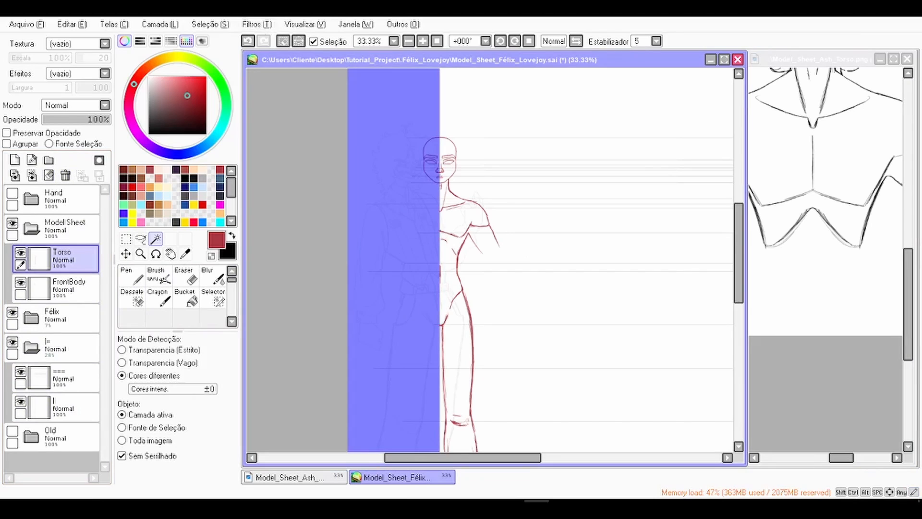
# Step: Invert the selection, copy the remaining half of the body, deselect, and paste the copy as a new layer
pyautogui.click(283, 42)
pyautogui.hotkey('ctrl', 'z')
pyautogui.click(298, 42)
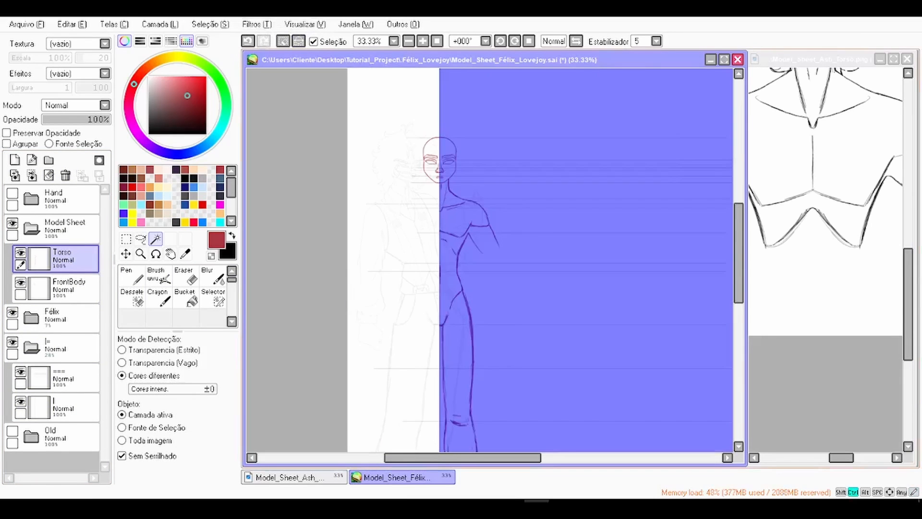
pyautogui.hotkey('ctrl', 'c')
pyautogui.click(283, 41)
pyautogui.hotkey('ctrl', 'v')
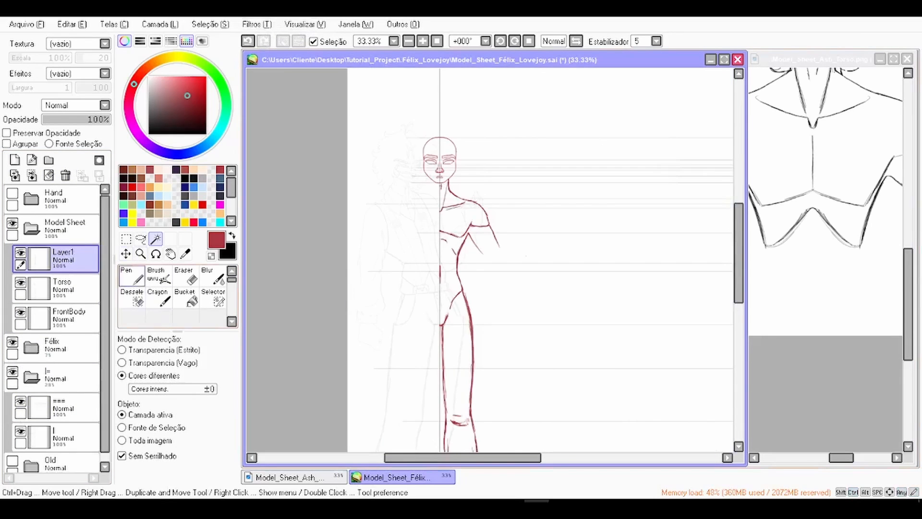
# Step: Flip the pasted half horizontally and move it across the centre line so it joins the original half
pyautogui.click(126, 238)
pyautogui.click(177, 480)
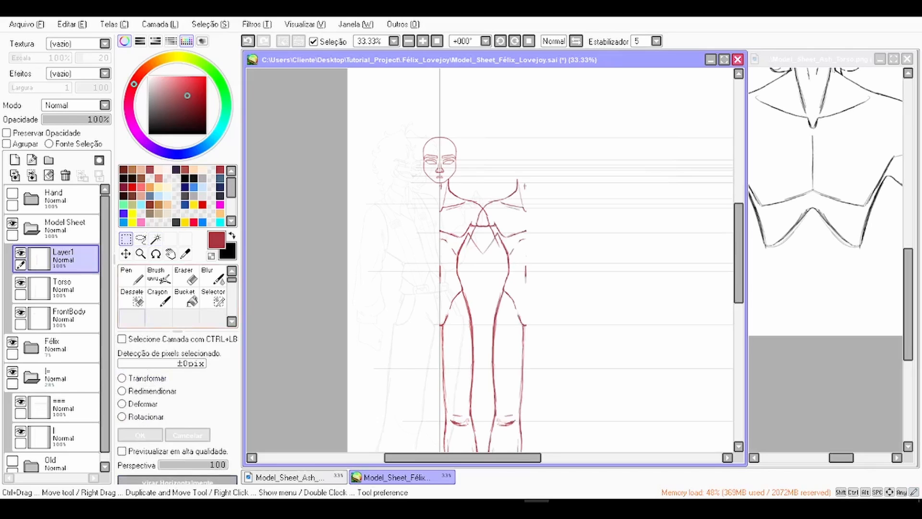
pyautogui.click(126, 253)
pyautogui.scroll(1, 434, 235)
pyautogui.moveTo(434, 235); pyautogui.dragTo(347, 225)
pyautogui.scroll(1, 420, 176)
pyautogui.moveTo(420, 175); pyautogui.dragTo(354, 173)
pyautogui.scroll(2, 438, 218)
pyautogui.moveTo(445, 212); pyautogui.dragTo(462, 243)
pyautogui.scroll(-4, 457, 235)
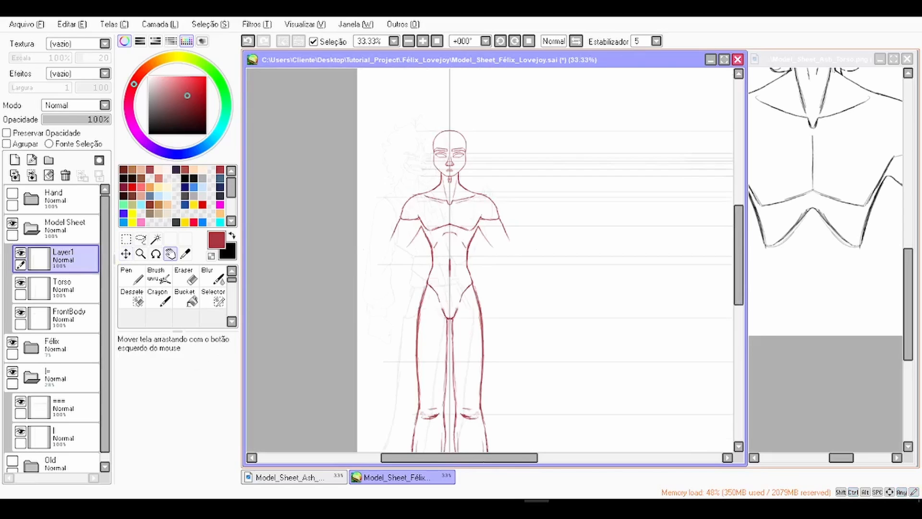
# Step: Examine the mirrored figure at full length and up close to check its symmetry and proportions
pyautogui.scroll(-1, 475, 179)
pyautogui.moveTo(485, 317); pyautogui.dragTo(450, 218)
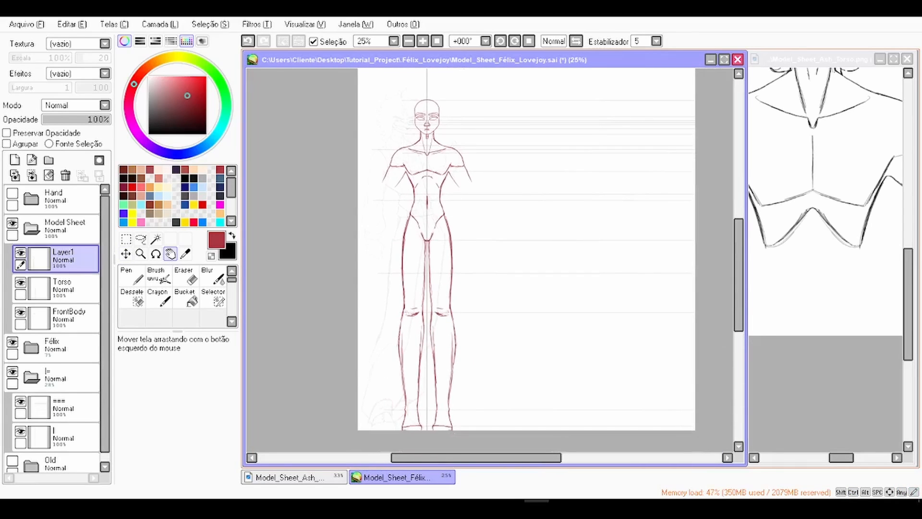
pyautogui.scroll(3, 422, 86)
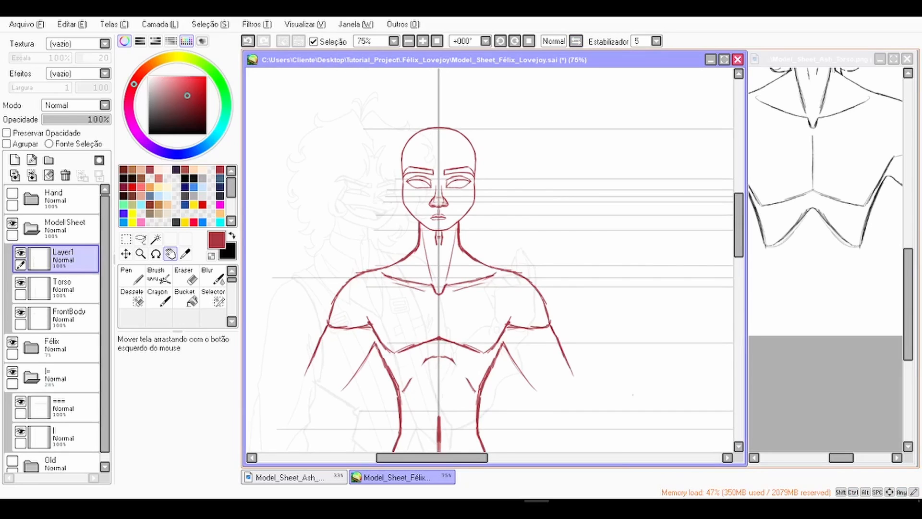
pyautogui.scroll(1, 424, 158)
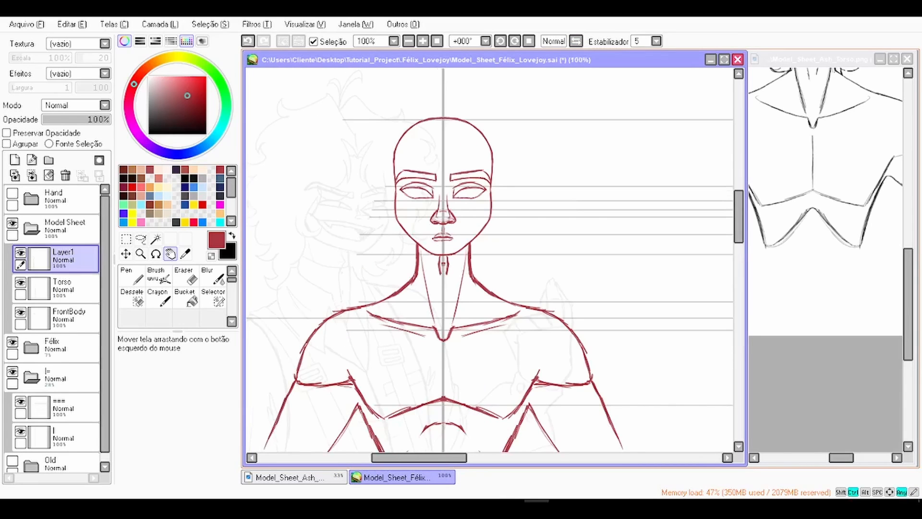
pyautogui.scroll(1, 438, 191)
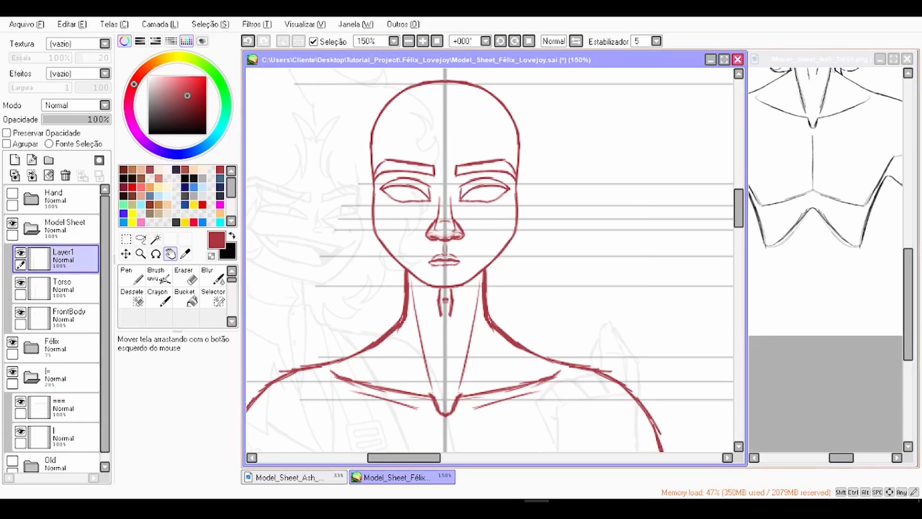
pyautogui.scroll(-1, 555, 196)
pyautogui.scroll(-1, 552, 241)
pyautogui.moveTo(553, 269); pyautogui.dragTo(452, 131)
pyautogui.scroll(-1, 454, 144)
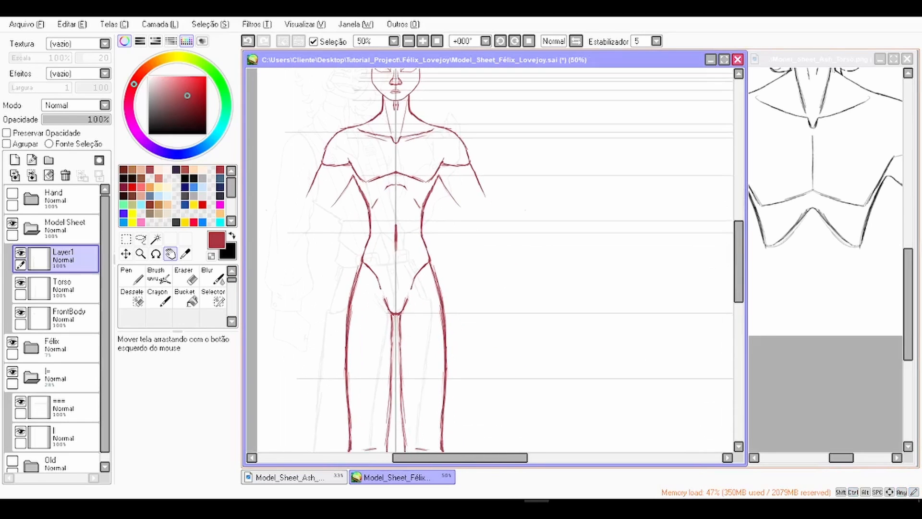
pyautogui.click(132, 276)
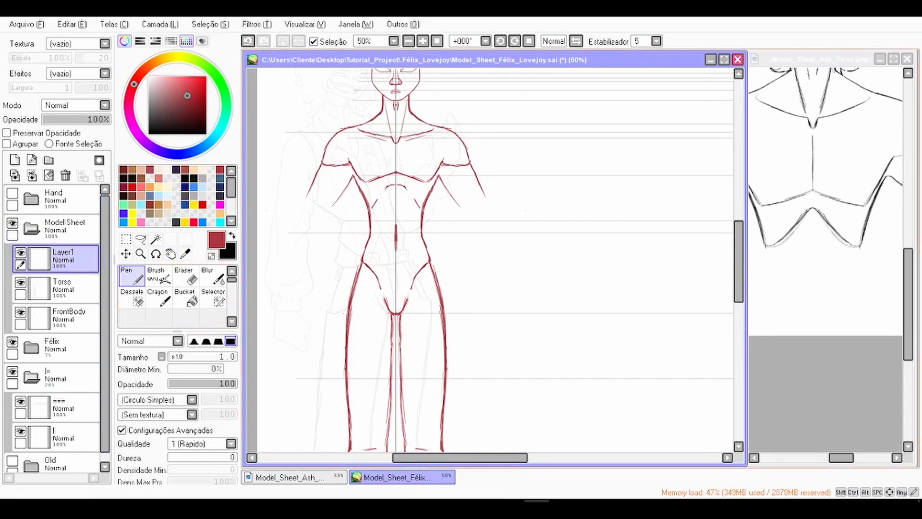
pyautogui.scroll(1, 328, 309)
pyautogui.scroll(1, 314, 311)
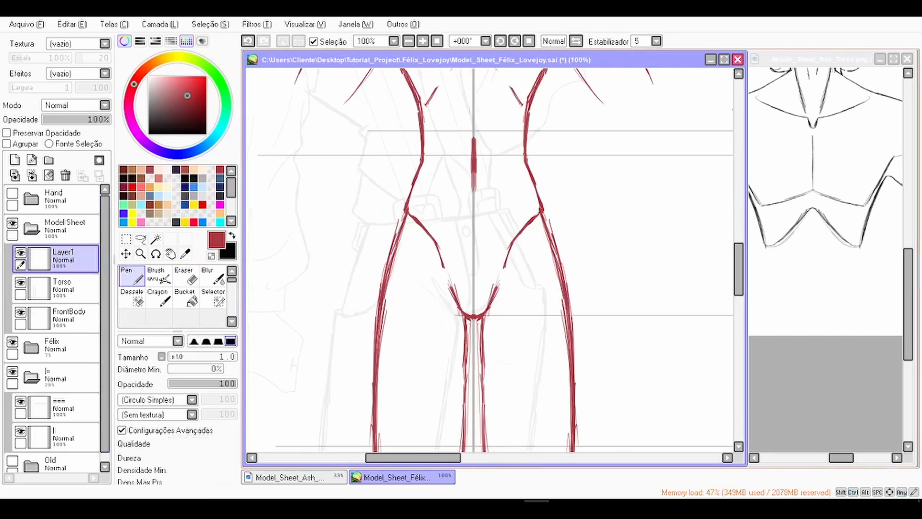
pyautogui.moveTo(314, 311)
pyautogui.mouseDown()
pyautogui.moveTo(435, 230)
pyautogui.moveTo(408, 228)
pyautogui.moveTo(378, 207)
pyautogui.moveTo(368, 185)
pyautogui.moveTo(382, 180)
pyautogui.moveTo(382, 345)
pyautogui.mouseUp()
pyautogui.scroll(1, 384, 216)
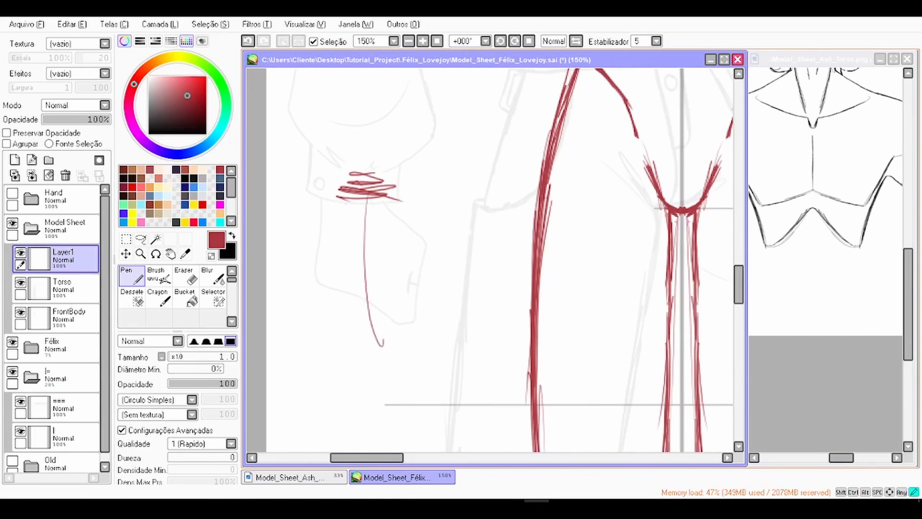
pyautogui.moveTo(381, 199); pyautogui.dragTo(401, 424)
pyautogui.moveTo(365, 207)
pyautogui.mouseDown()
pyautogui.moveTo(394, 413)
pyautogui.moveTo(389, 399)
pyautogui.mouseUp()
pyautogui.scroll(-3, 490, 259)
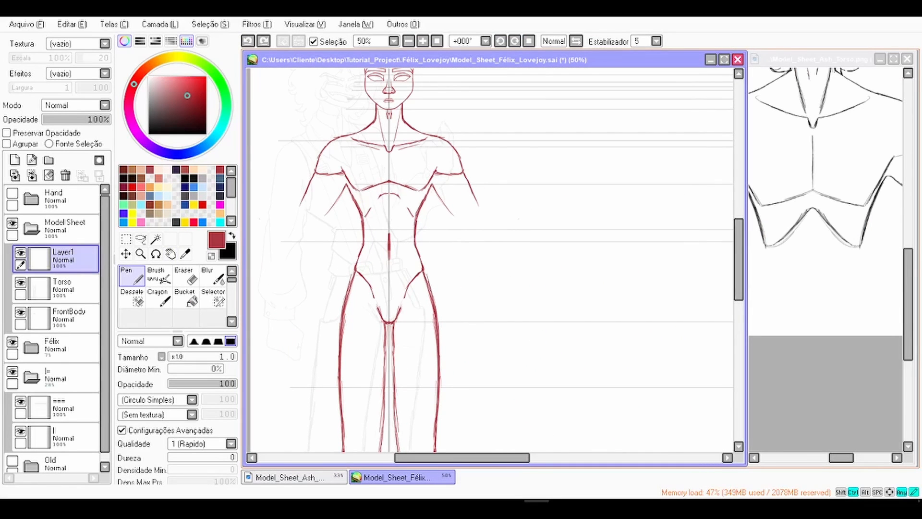
pyautogui.hotkey('ctrl', 'z')
# Step: Draw a straight diagonal guide line for the figure's right-hand-side arm, from the shoulder out to just below crotch level
pyautogui.moveTo(435, 164); pyautogui.dragTo(529, 365)
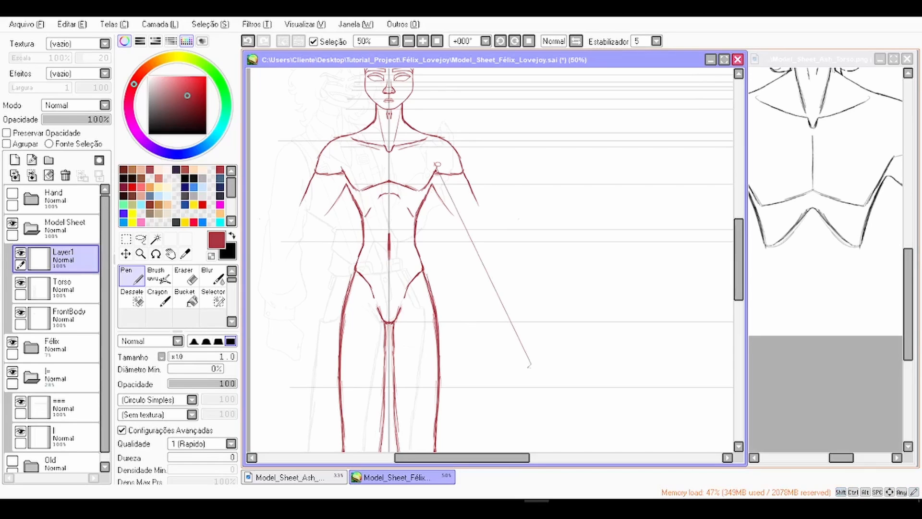
pyautogui.hotkey('ctrl', 'z')
pyautogui.keyDown('shift'); pyautogui.click(534, 365); pyautogui.keyUp('shift')
pyautogui.hotkey('ctrl', 'z')
pyautogui.keyDown('shift'); pyautogui.click(524, 346); pyautogui.keyUp('shift')
pyautogui.keyDown('shift'); pyautogui.click(431, 157); pyautogui.keyUp('shift')
# Step: Add a new layer and roughly sketch the arm along the guide line, with elbow, forearm and a simple hand shape
pyautogui.click(14, 160)
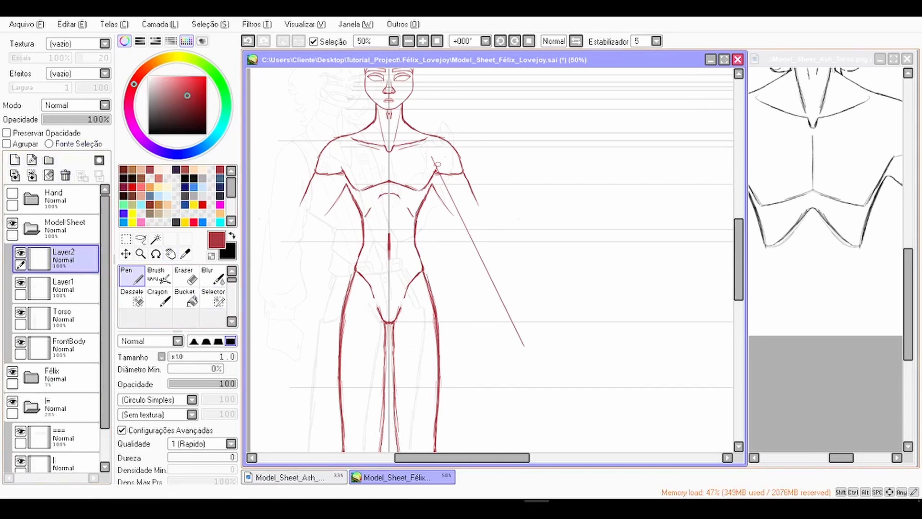
pyautogui.moveTo(524, 348)
pyautogui.mouseDown()
pyautogui.moveTo(435, 174)
pyautogui.moveTo(487, 235)
pyautogui.mouseUp()
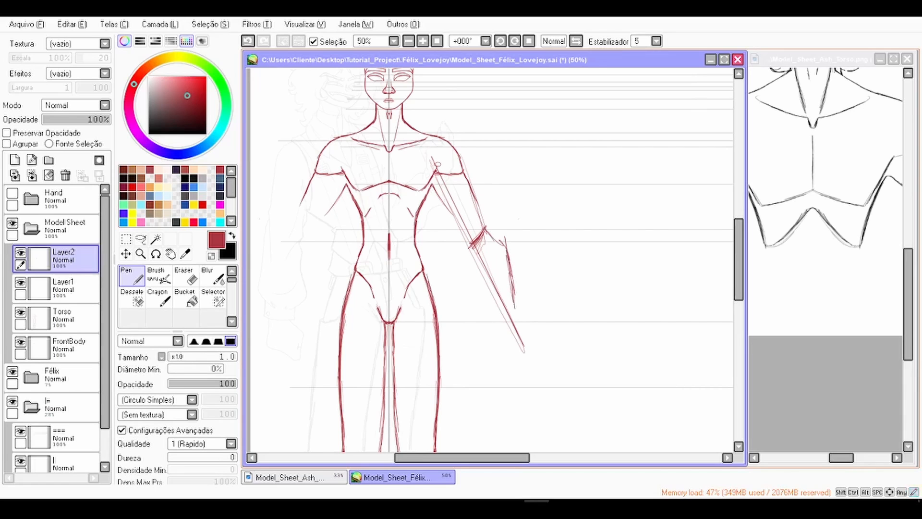
pyautogui.moveTo(515, 315); pyautogui.dragTo(517, 318)
# Step: Nudge the rough forearm and hand slightly upward and merge their layer down into the guide line layer
pyautogui.click(126, 254)
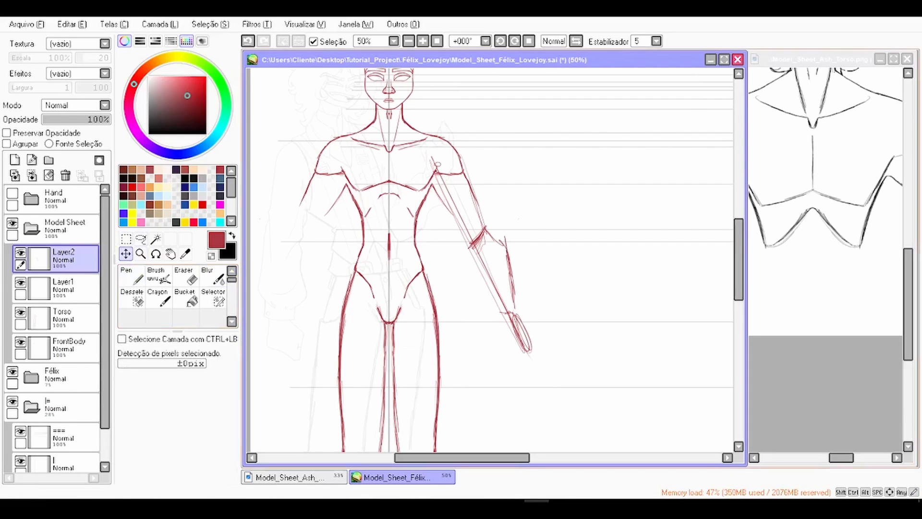
pyautogui.moveTo(494, 269); pyautogui.dragTo(493, 264)
pyautogui.click(32, 175)
pyautogui.click(32, 175)
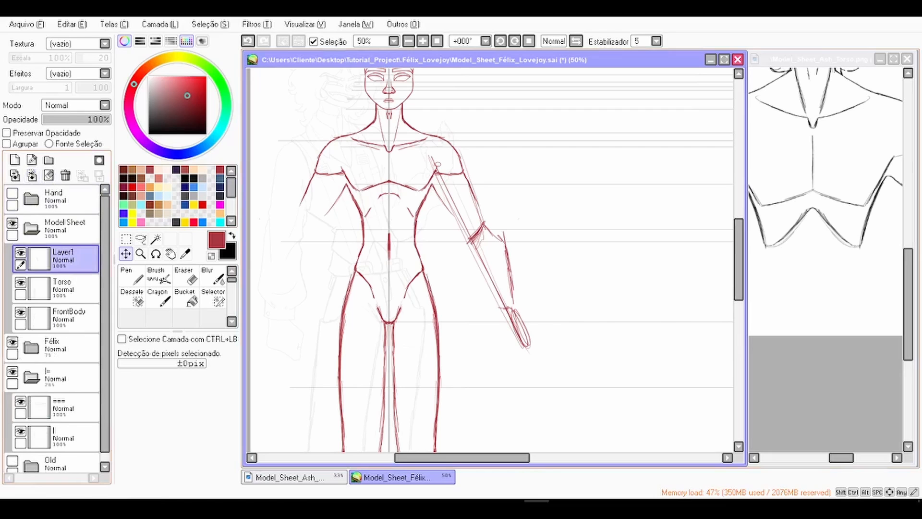
# Step: Lower the opacity of the rough arm layer to 27%
pyautogui.click(20, 253)
pyautogui.click(20, 252)
pyautogui.click(64, 229)
pyautogui.click(65, 260)
pyautogui.click(60, 119)
pyautogui.scroll(2, 511, 213)
pyautogui.press('space')
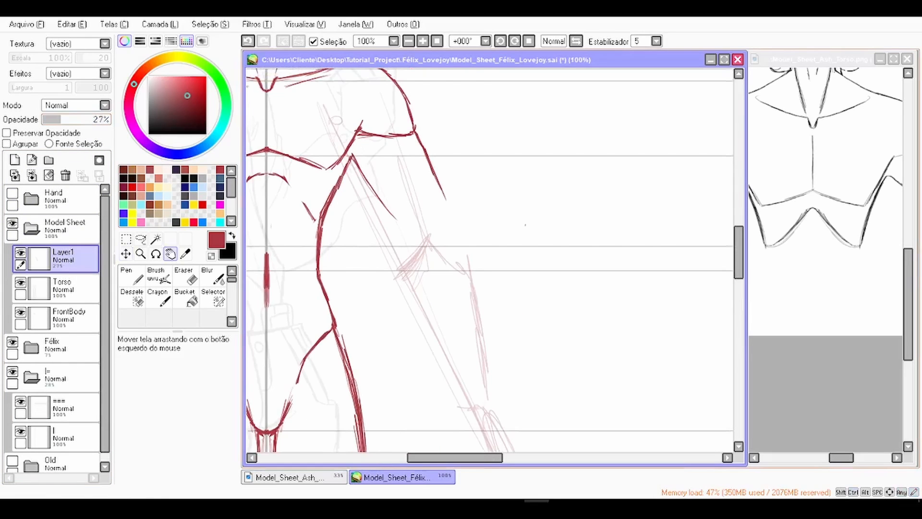
pyautogui.moveTo(509, 269); pyautogui.dragTo(503, 214)
pyautogui.scroll(-1, 514, 193)
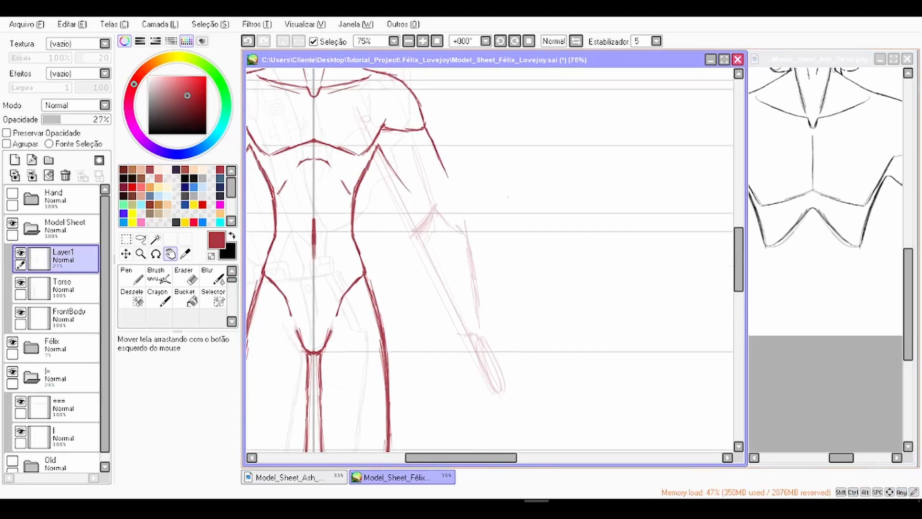
pyautogui.scroll(-3, 461, 298)
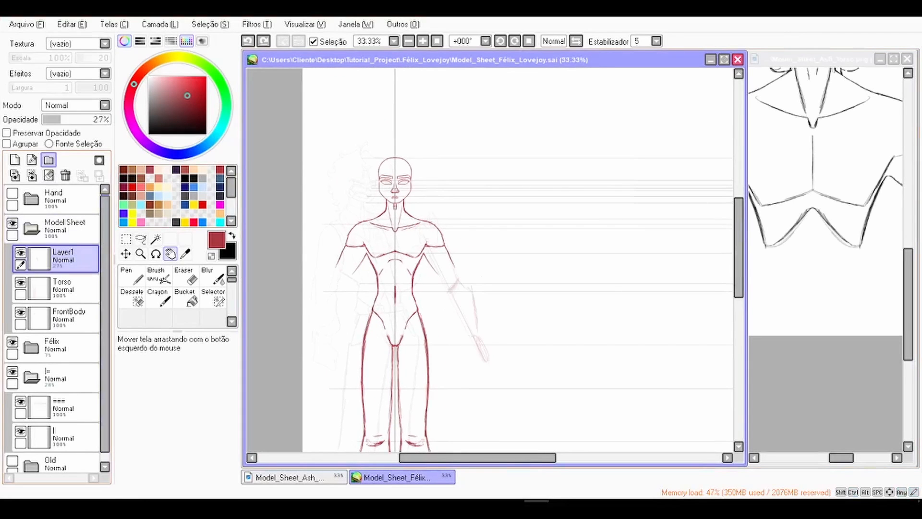
# Step: Create a new layer and draw the upper arm's inner and outer contours with the Pen over the faded sketch, down to the elbow
pyautogui.click(15, 160)
pyautogui.click(132, 276)
pyautogui.scroll(4, 574, 296)
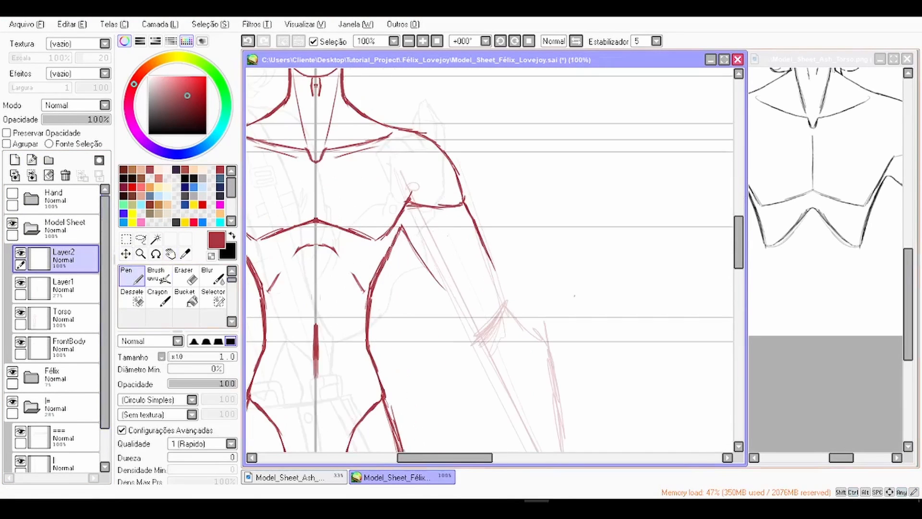
pyautogui.scroll(1, 484, 329)
pyautogui.moveTo(368, 177); pyautogui.dragTo(449, 295)
pyautogui.moveTo(461, 156); pyautogui.dragTo(487, 215)
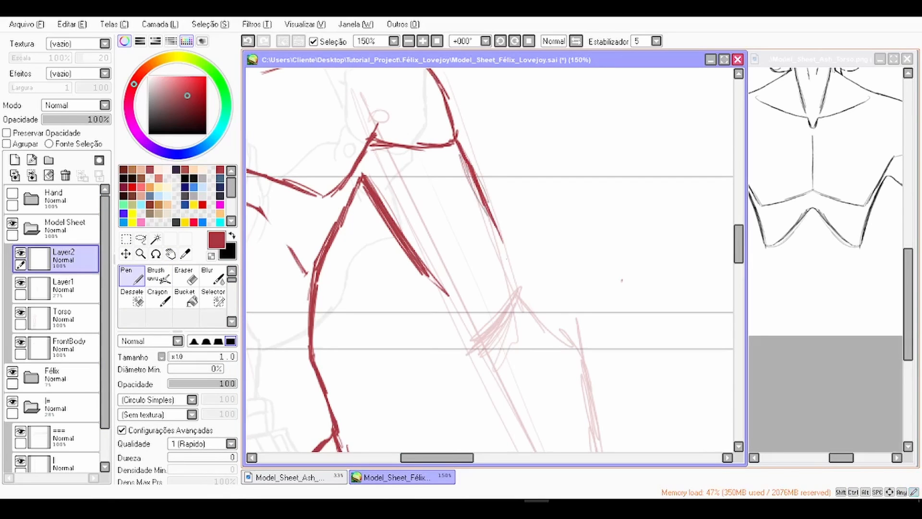
pyautogui.moveTo(476, 181); pyautogui.dragTo(512, 273)
pyautogui.moveTo(483, 205); pyautogui.dragTo(514, 282)
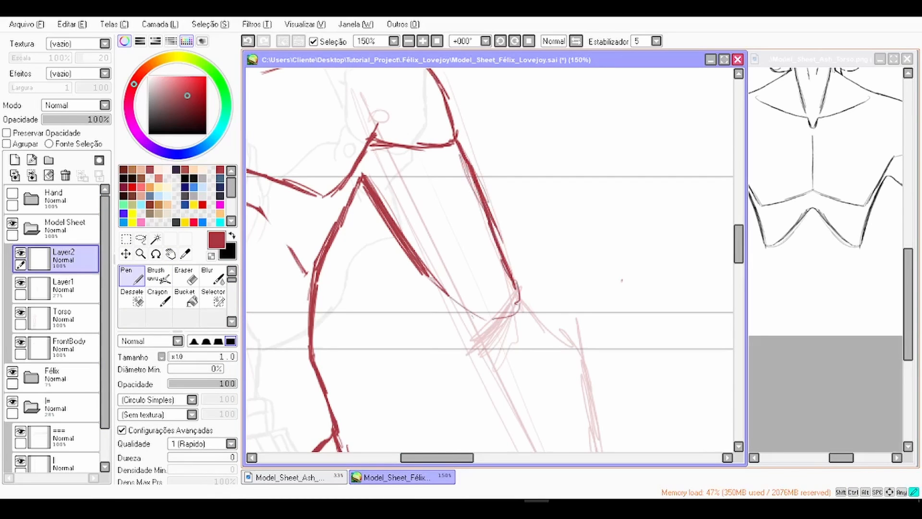
pyautogui.moveTo(418, 247); pyautogui.dragTo(476, 319)
pyautogui.moveTo(409, 249); pyautogui.dragTo(466, 332)
pyautogui.moveTo(521, 302)
pyautogui.mouseDown()
pyautogui.moveTo(437, 193)
pyautogui.moveTo(435, 242)
pyautogui.moveTo(429, 232)
pyautogui.mouseUp()
pyautogui.hotkey('ctrl', 'z')
# Step: Draw the outer forearm contour, bulging out below the elbow and running down to the wrist
pyautogui.moveTo(413, 195); pyautogui.dragTo(450, 244)
pyautogui.moveTo(419, 210); pyautogui.dragTo(472, 261)
pyautogui.moveTo(444, 231); pyautogui.dragTo(482, 279)
pyautogui.moveTo(466, 250)
pyautogui.mouseDown()
pyautogui.moveTo(488, 289)
pyautogui.moveTo(460, 189)
pyautogui.mouseUp()
pyautogui.moveTo(455, 172); pyautogui.dragTo(463, 230)
pyautogui.moveTo(454, 163); pyautogui.dragTo(464, 232)
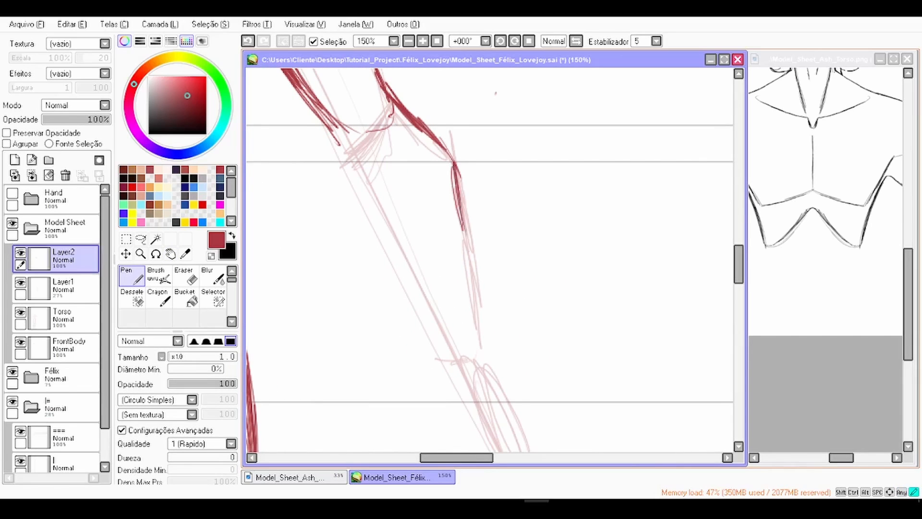
pyautogui.moveTo(456, 182); pyautogui.dragTo(475, 312)
pyautogui.moveTo(460, 219); pyautogui.dragTo(476, 330)
pyautogui.moveTo(463, 267)
pyautogui.mouseDown()
pyautogui.moveTo(481, 360)
pyautogui.moveTo(419, 314)
pyautogui.mouseUp()
# Step: Draw the inner forearm contour between the rounded wrist end and the inner elbow
pyautogui.moveTo(446, 367); pyautogui.dragTo(388, 246)
pyautogui.hotkey('ctrl', 'z')
pyautogui.hotkey('ctrl', 'z')
pyautogui.moveTo(452, 360); pyautogui.dragTo(367, 212)
pyautogui.moveTo(432, 341); pyautogui.dragTo(367, 214)
pyautogui.moveTo(399, 273); pyautogui.dragTo(353, 185)
pyautogui.moveTo(386, 240); pyautogui.dragTo(347, 158)
pyautogui.moveTo(373, 219); pyautogui.dragTo(339, 145)
pyautogui.moveTo(335, 135); pyautogui.dragTo(391, 259)
# Step: Select the forearm with the Lasso and transform it so it angles slightly farther outward from the elbow
pyautogui.hotkey('ctrl', '-')
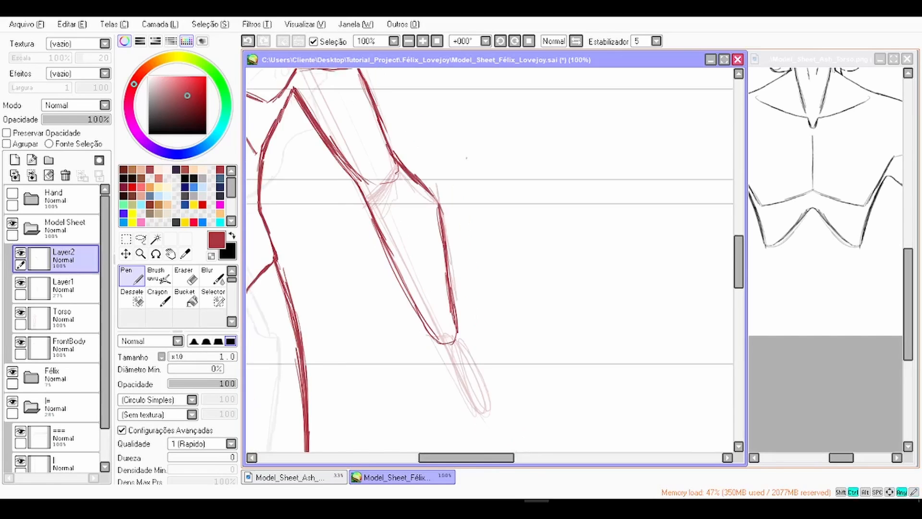
pyautogui.hotkey('ctrl', '-')
pyautogui.hotkey('ctrl', '+')
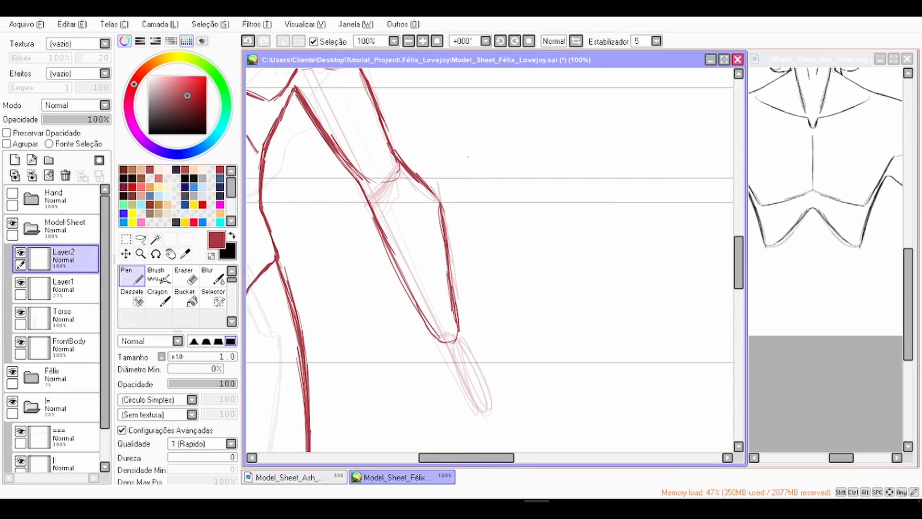
pyautogui.click(141, 239)
pyautogui.moveTo(365, 176)
pyautogui.mouseDown()
pyautogui.moveTo(510, 379)
pyautogui.moveTo(413, 145)
pyautogui.moveTo(400, 154)
pyautogui.mouseUp()
pyautogui.press('m')
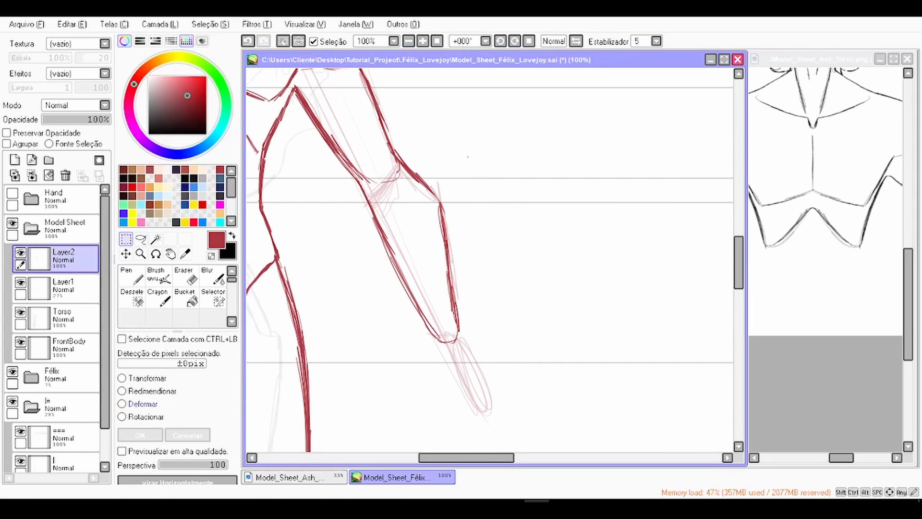
pyautogui.hotkey('ctrl', 't')
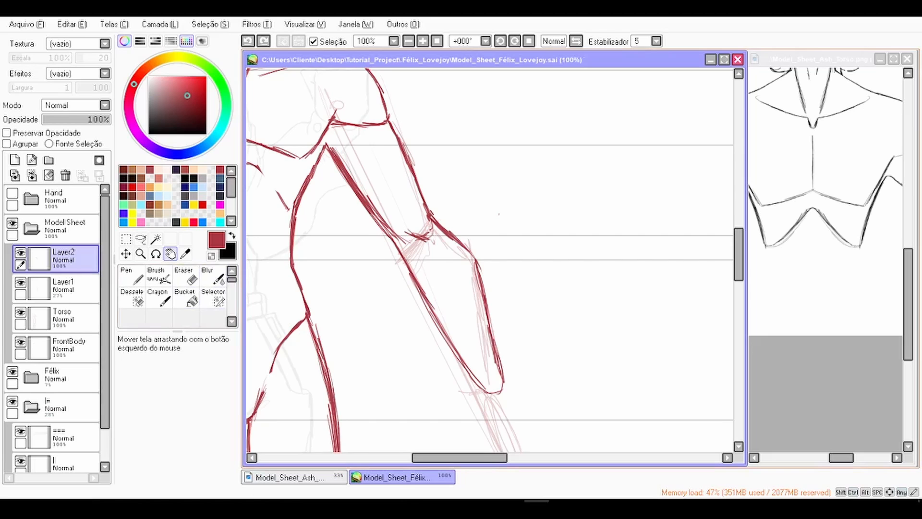
pyautogui.moveTo(499, 214); pyautogui.dragTo(531, 171)
pyautogui.scroll(-1, 509, 126)
pyautogui.scroll(-1, 509, 126)
pyautogui.scroll(1, 550, 272)
pyautogui.moveTo(551, 272); pyautogui.dragTo(567, 302)
pyautogui.click(185, 276)
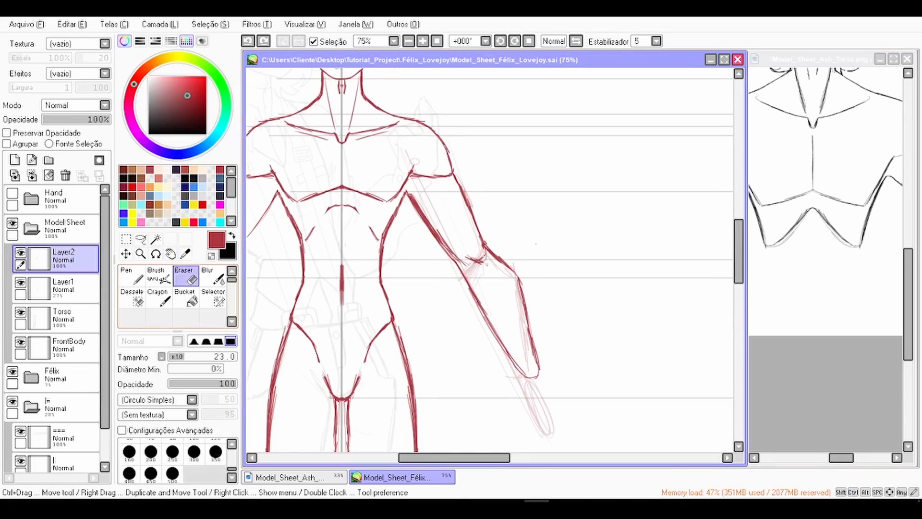
pyautogui.scroll(1, 475, 231)
pyautogui.scroll(1, 460, 239)
pyautogui.moveTo(457, 271); pyautogui.dragTo(418, 227)
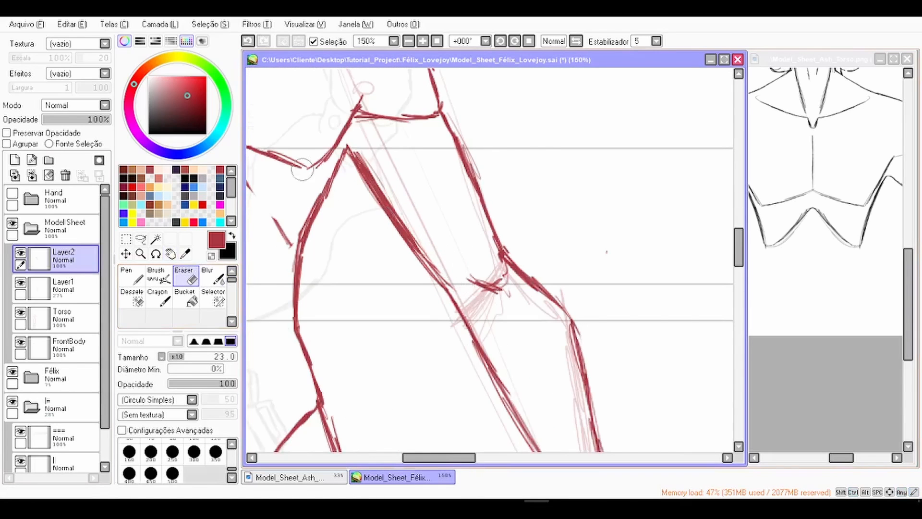
pyautogui.click(32, 175)
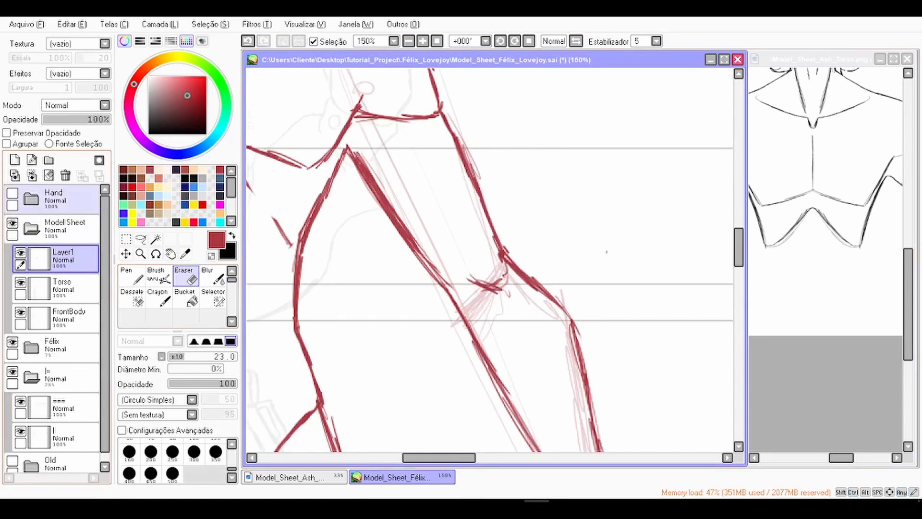
pyautogui.hotkey('ctrl', 'z')
# Step: Delete the faded rough arm layer and merge the drawn arm layer into the Torso layer
pyautogui.click(20, 282)
pyautogui.click(20, 283)
pyautogui.click(64, 288)
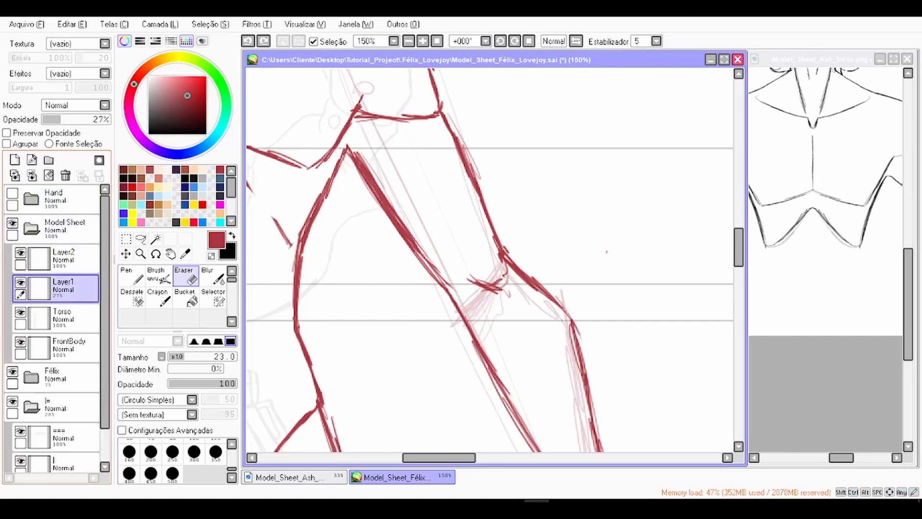
pyautogui.press('pagedown')
pyautogui.click(66, 175)
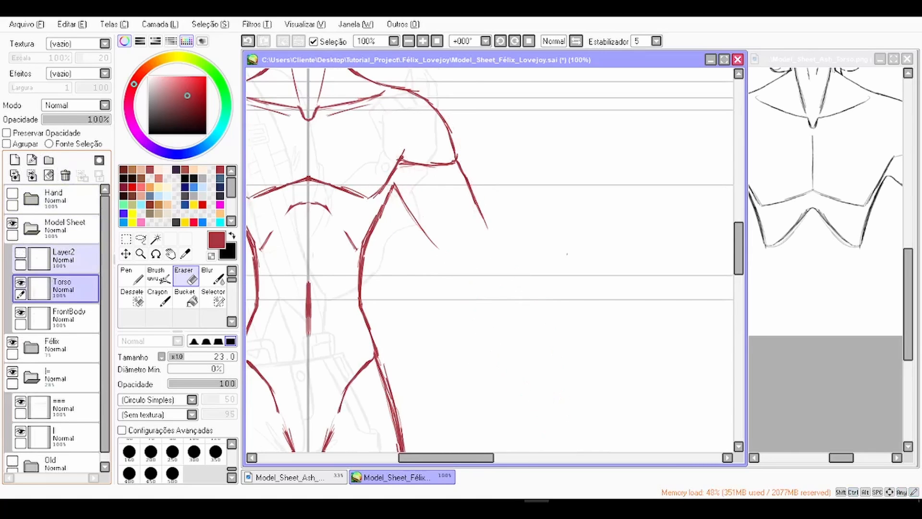
pyautogui.click(65, 259)
pyautogui.click(32, 176)
# Step: Erase the excess strokes along the inner upper arm and the stray lines across the elbow
pyautogui.scroll(1, 338, 174)
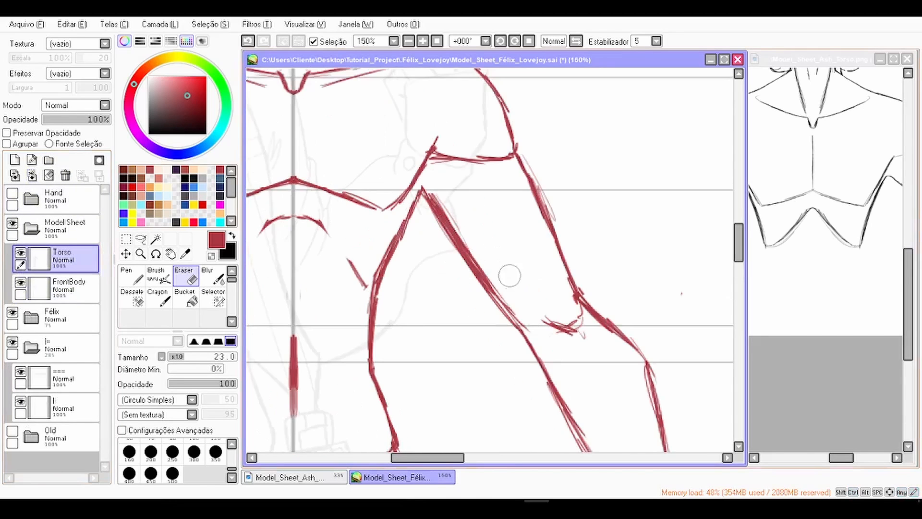
pyautogui.moveTo(503, 301); pyautogui.dragTo(444, 211)
pyautogui.hotkey('ctrl', 'z')
pyautogui.moveTo(428, 176); pyautogui.dragTo(482, 260)
pyautogui.moveTo(438, 194)
pyautogui.mouseDown()
pyautogui.moveTo(490, 271)
pyautogui.moveTo(389, 208)
pyautogui.mouseUp()
pyautogui.scroll(-1, 488, 263)
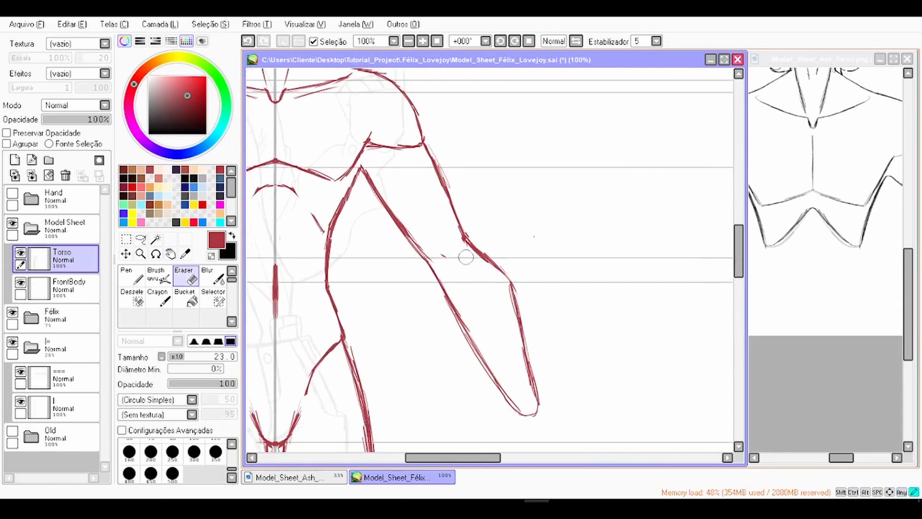
# Step: Redraw the inner arm contour where it meets the forearm and add a short crease at the elbow
pyautogui.click(131, 276)
pyautogui.scroll(1, 571, 256)
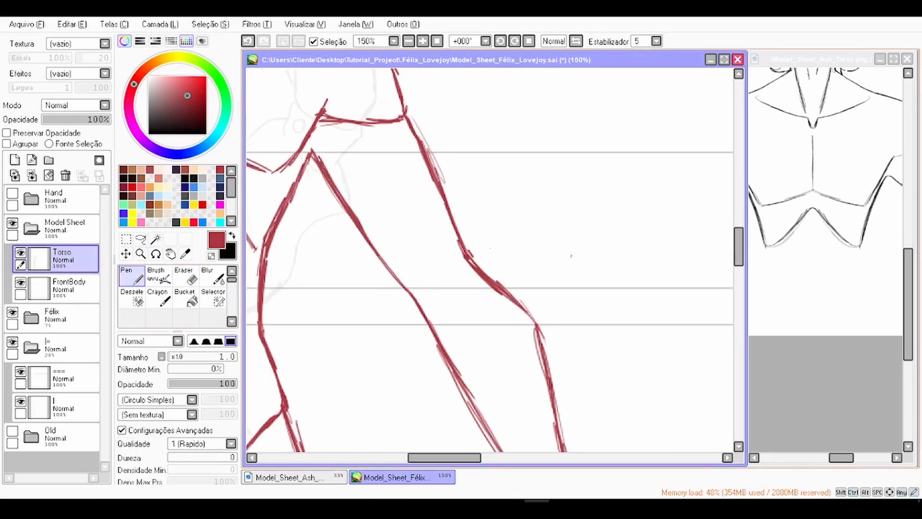
pyautogui.scroll(-1, 572, 256)
pyautogui.moveTo(572, 256); pyautogui.dragTo(475, 177)
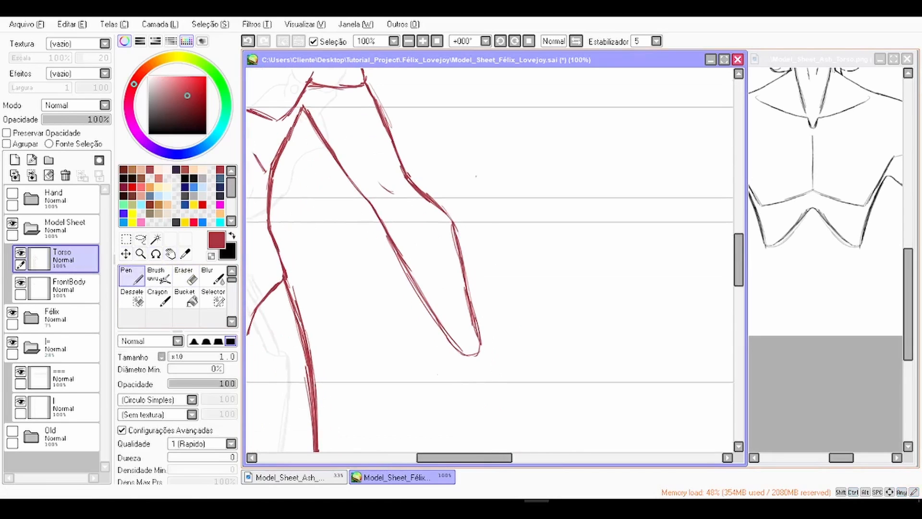
# Step: Select the forearm with the Lasso and adjust its shape slightly with the Deform (Deformar) transformation
pyautogui.click(141, 239)
pyautogui.moveTo(379, 205)
pyautogui.mouseDown()
pyautogui.moveTo(432, 367)
pyautogui.moveTo(523, 307)
pyautogui.moveTo(453, 147)
pyautogui.moveTo(424, 160)
pyautogui.mouseUp()
pyautogui.hotkey('ctrl', 't')
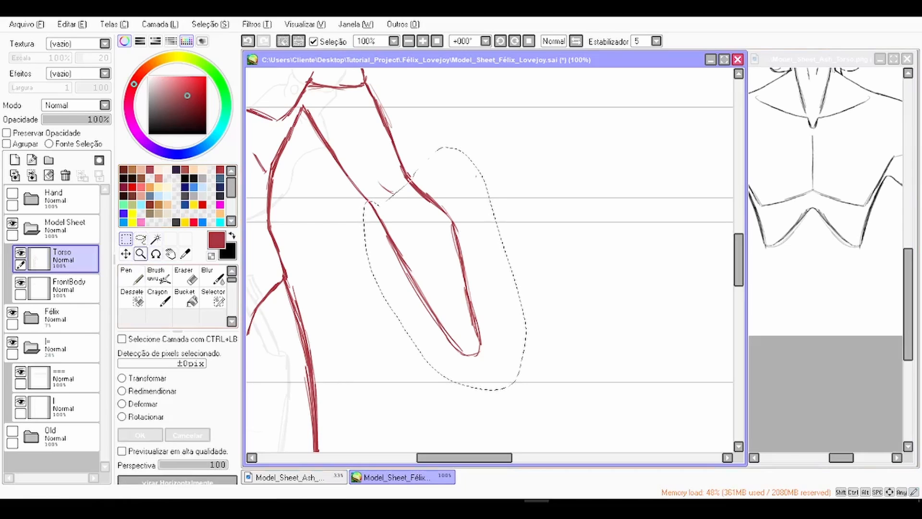
pyautogui.click(142, 404)
pyautogui.moveTo(425, 356); pyautogui.dragTo(436, 347)
pyautogui.moveTo(368, 175); pyautogui.dragTo(364, 174)
pyautogui.moveTo(494, 346); pyautogui.dragTo(497, 341)
pyautogui.scroll(-1, 485, 331)
pyautogui.press('Return')
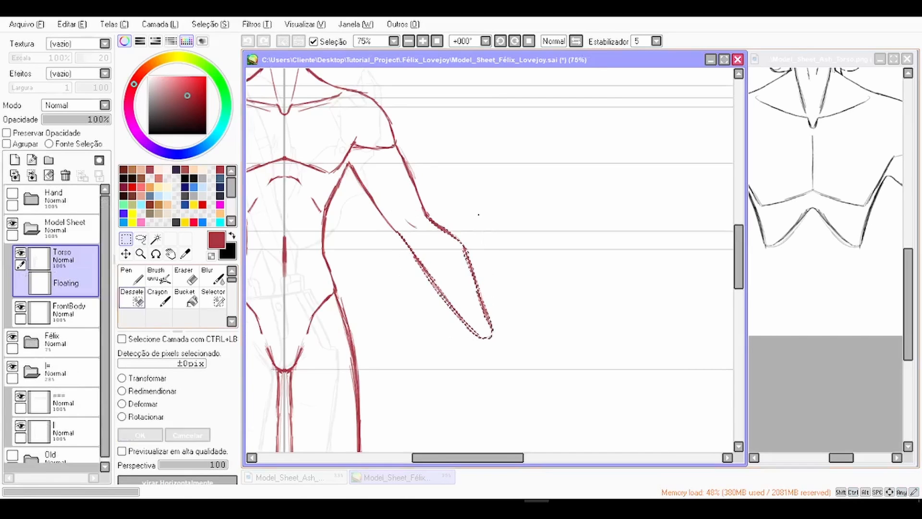
# Step: Select the area left of the centre line with the Magic Wand on the vertical line layer and clear it from the Torso layer
pyautogui.press('space')
pyautogui.scroll(-1, 641, 329)
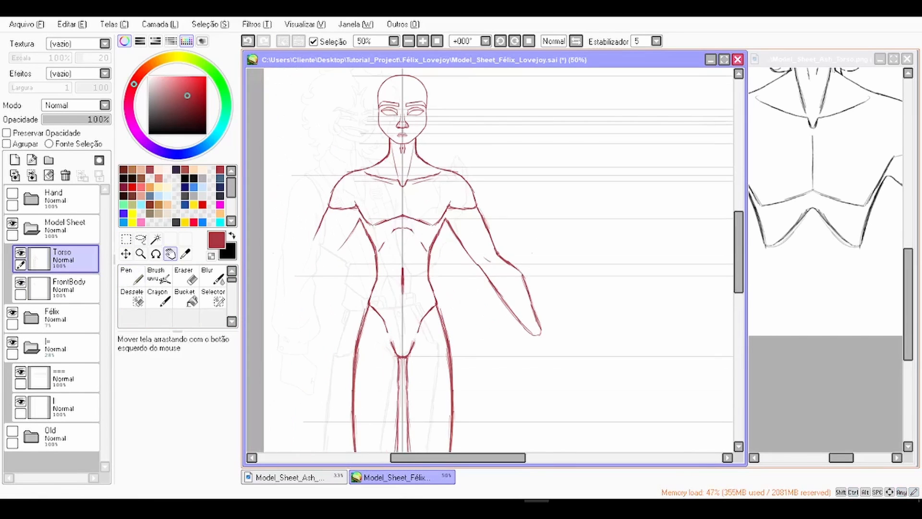
pyautogui.click(20, 253)
pyautogui.click(20, 253)
pyautogui.moveTo(505, 307); pyautogui.dragTo(497, 306)
pyautogui.scroll(-1, 498, 306)
pyautogui.click(156, 239)
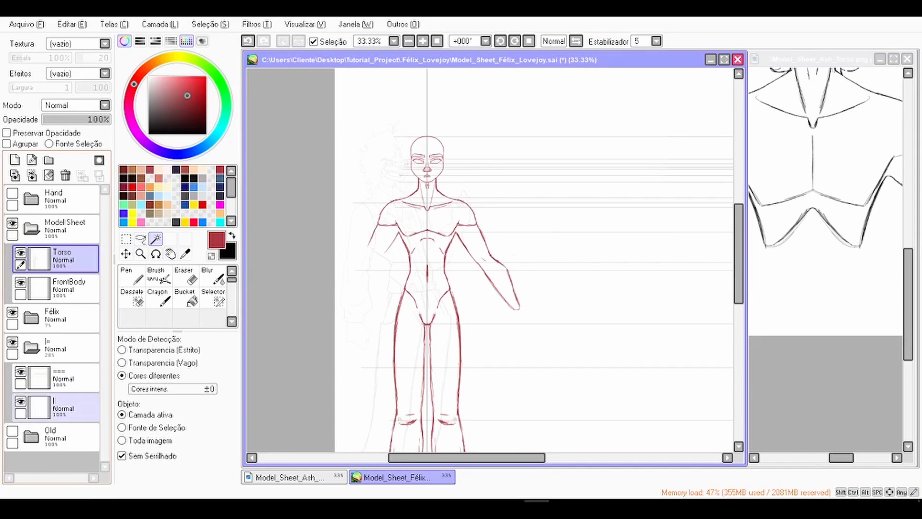
pyautogui.click(65, 408)
pyautogui.click(379, 268)
pyautogui.click(68, 260)
pyautogui.click(49, 175)
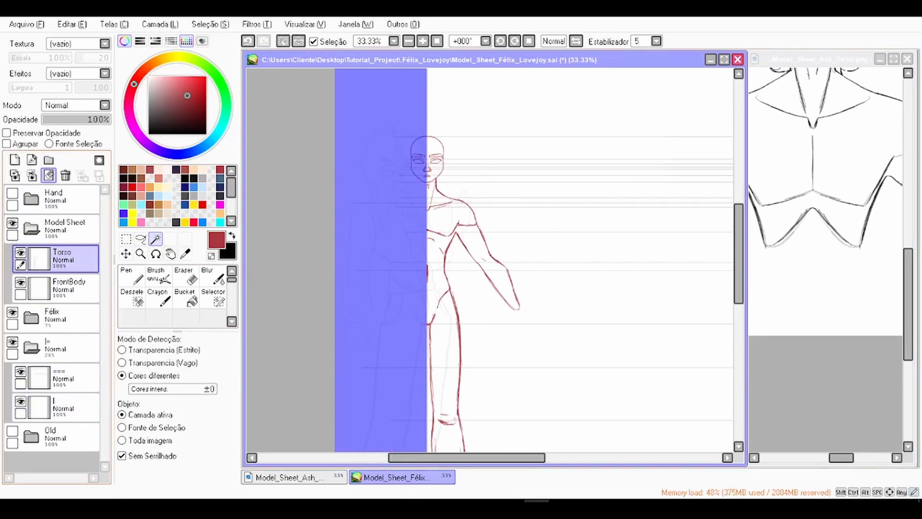
# Step: Invert the selection and copy the remaining body half with its new arm onto a new layer
pyautogui.click(298, 40)
pyautogui.hotkey('ctrl', 'c')
pyautogui.hotkey('ctrl', 'v')
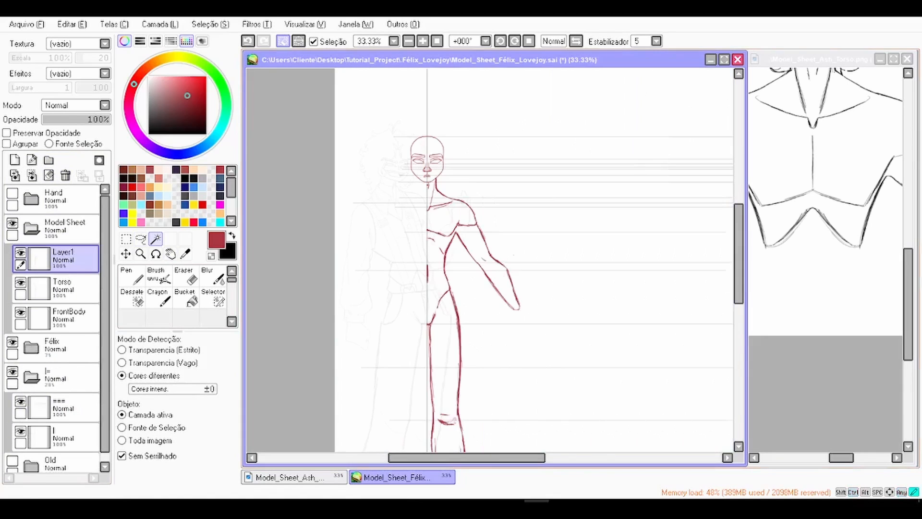
# Step: Flip the copied body half horizontally and move it across the centre line to form the opposite half
pyautogui.hotkey('ctrl', 't')
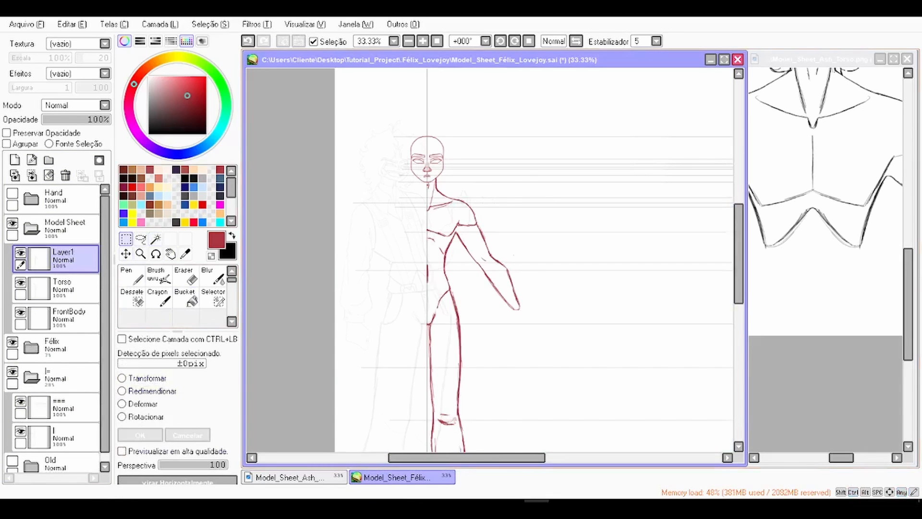
pyautogui.click(178, 481)
pyautogui.moveTo(507, 217); pyautogui.dragTo(417, 209)
pyautogui.scroll(3, 415, 220)
pyautogui.scroll(1, 467, 201)
pyautogui.press('Right')
pyautogui.press('Right')
pyautogui.press('Right')
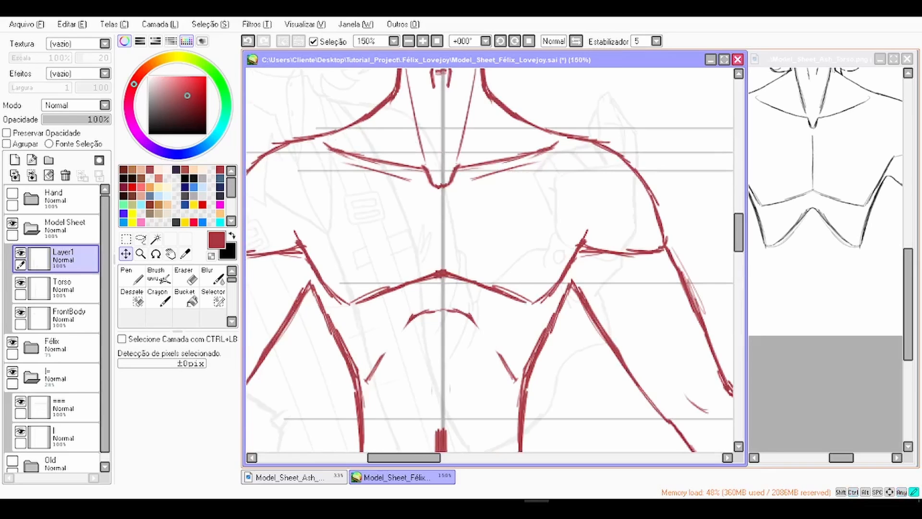
# Step: Nudge the mirrored half until it meets the centre line, comparing the figure with and without that layer
pyautogui.moveTo(475, 207); pyautogui.dragTo(477, 208)
pyautogui.scroll(-1, 476, 208)
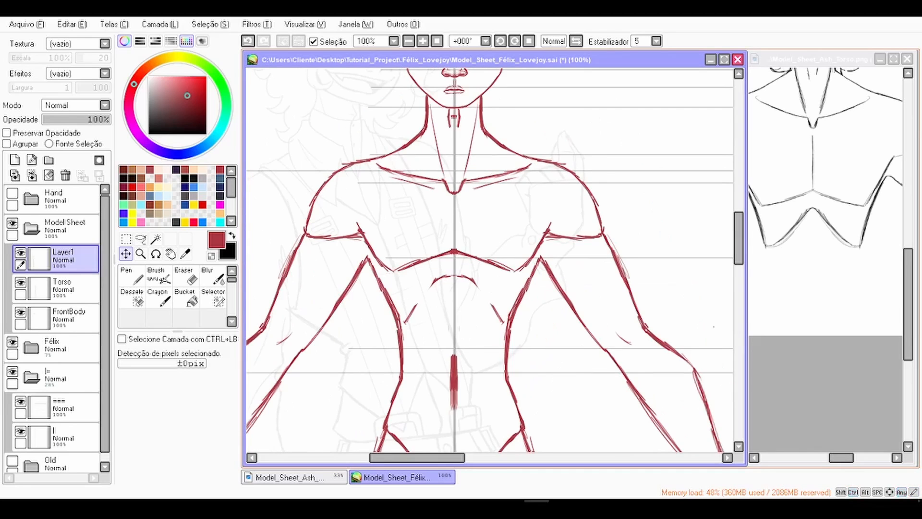
pyautogui.scroll(1, 464, 173)
pyautogui.moveTo(464, 174); pyautogui.dragTo(466, 173)
pyautogui.press('Right')
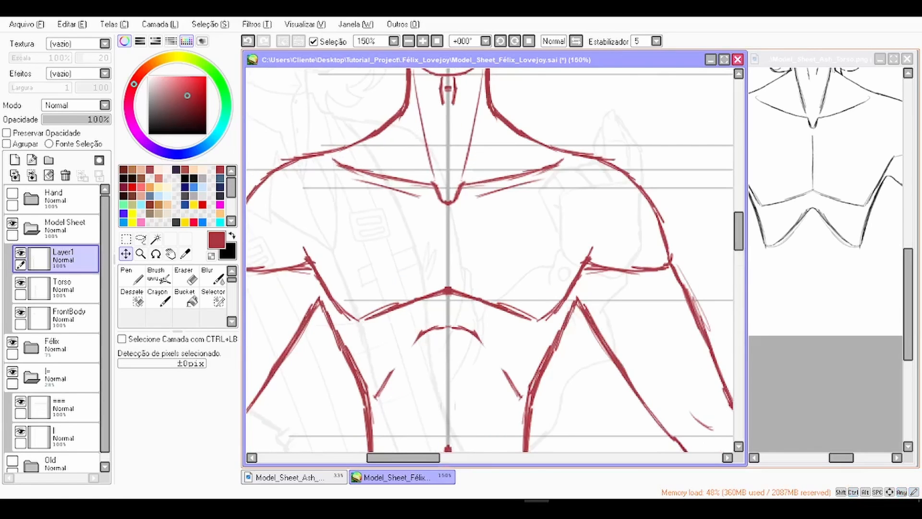
pyautogui.scroll(-3, 464, 144)
pyautogui.press('space')
pyautogui.scroll(-1, 471, 149)
pyautogui.moveTo(490, 209); pyautogui.dragTo(453, 208)
pyautogui.scroll(-1, 475, 201)
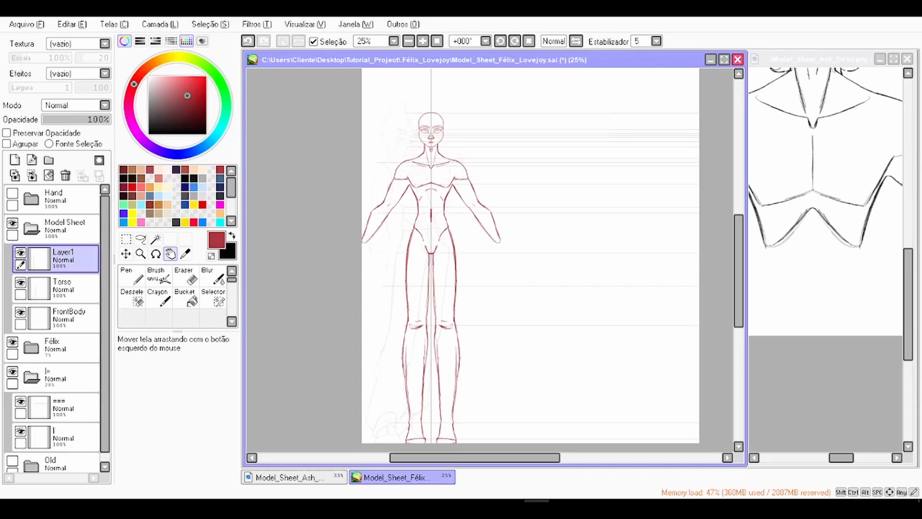
pyautogui.click(20, 253)
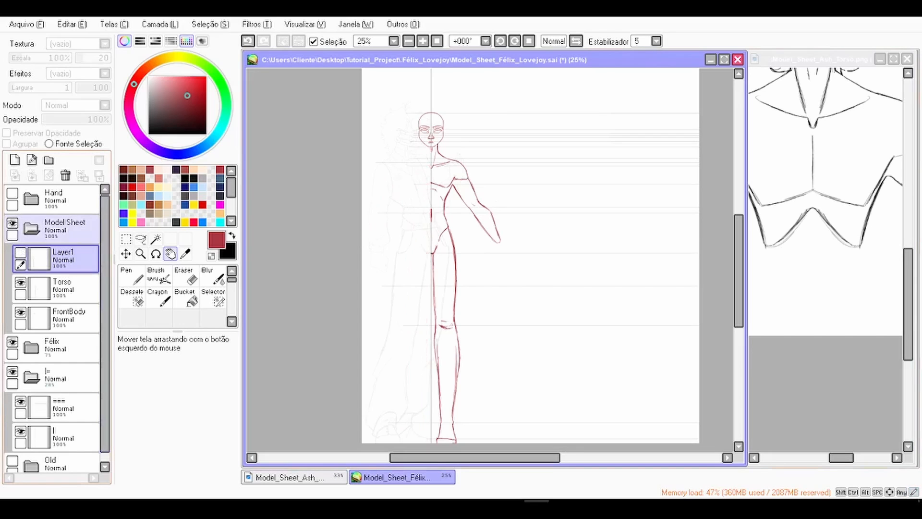
pyautogui.click(20, 253)
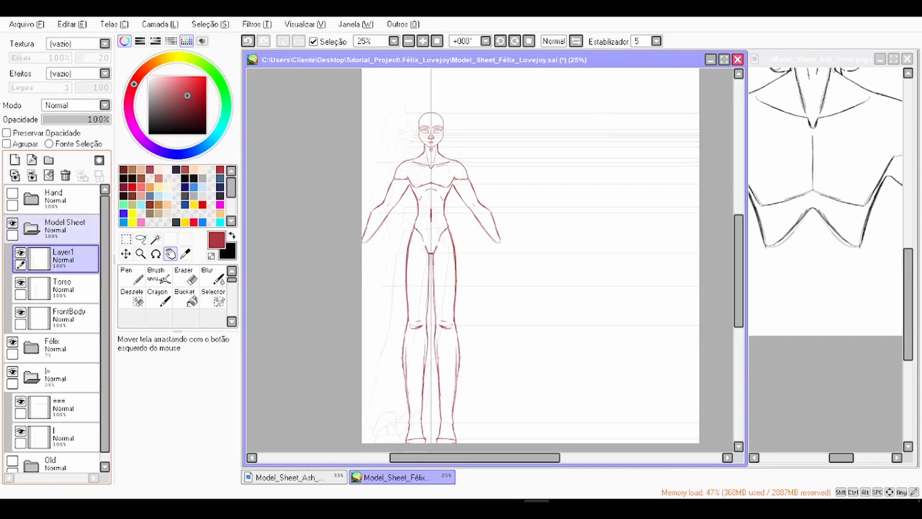
# Step: Hide the Model Sheet, Félix and guide-line folders and show the Hand folder
pyautogui.click(31, 229)
pyautogui.click(12, 223)
pyautogui.click(32, 288)
pyautogui.click(13, 282)
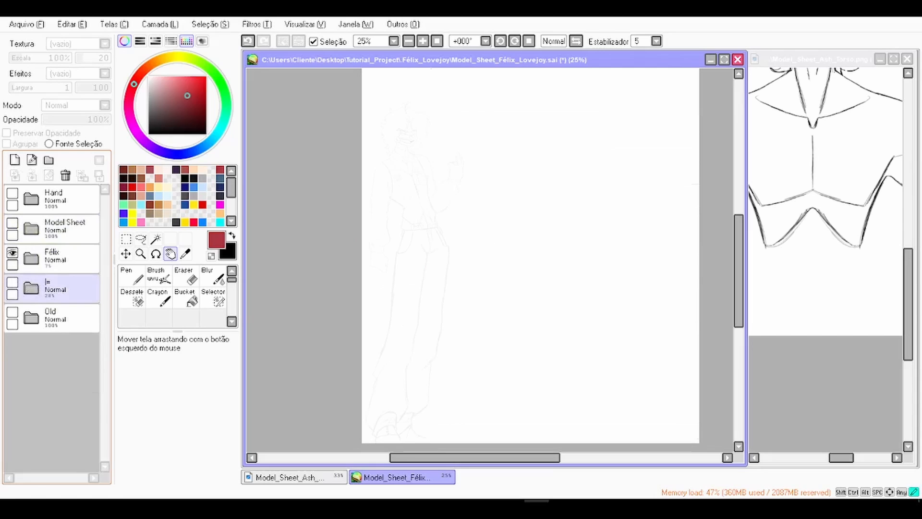
pyautogui.click(12, 252)
pyautogui.click(62, 259)
pyautogui.click(63, 229)
pyautogui.click(63, 200)
pyautogui.click(62, 229)
pyautogui.click(62, 200)
pyautogui.click(13, 194)
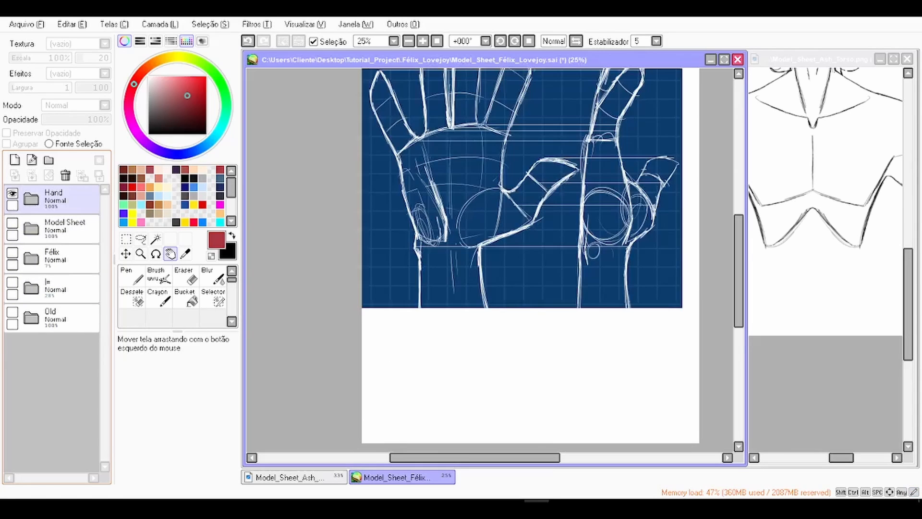
# Step: Compare the HandRef photo with the front and side hand sketches on the blue grid background
pyautogui.moveTo(500, 230); pyautogui.dragTo(483, 309)
pyautogui.scroll(1, 483, 309)
pyautogui.moveTo(483, 269); pyautogui.dragTo(464, 317)
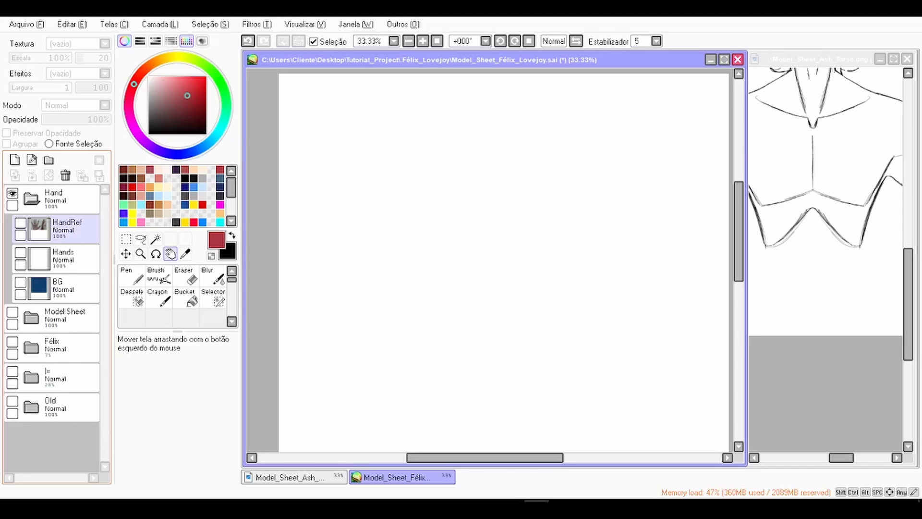
pyautogui.click(20, 223)
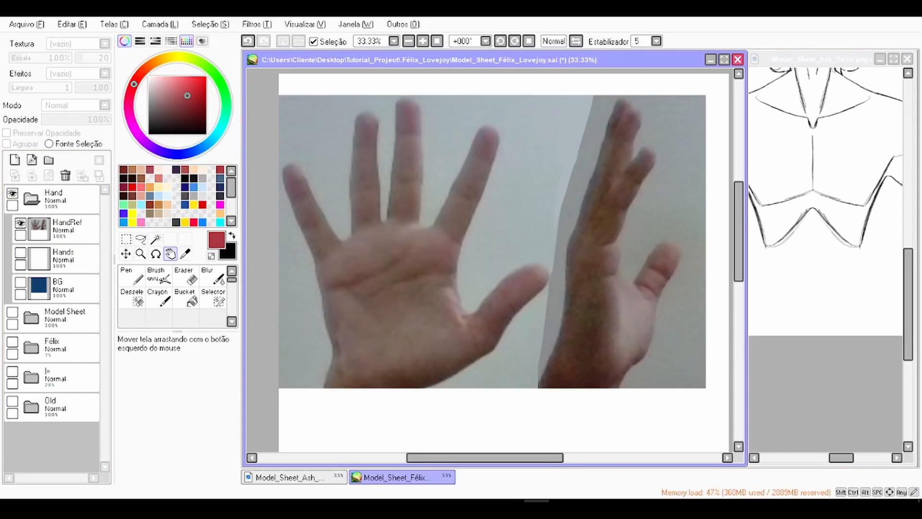
pyautogui.click(20, 282)
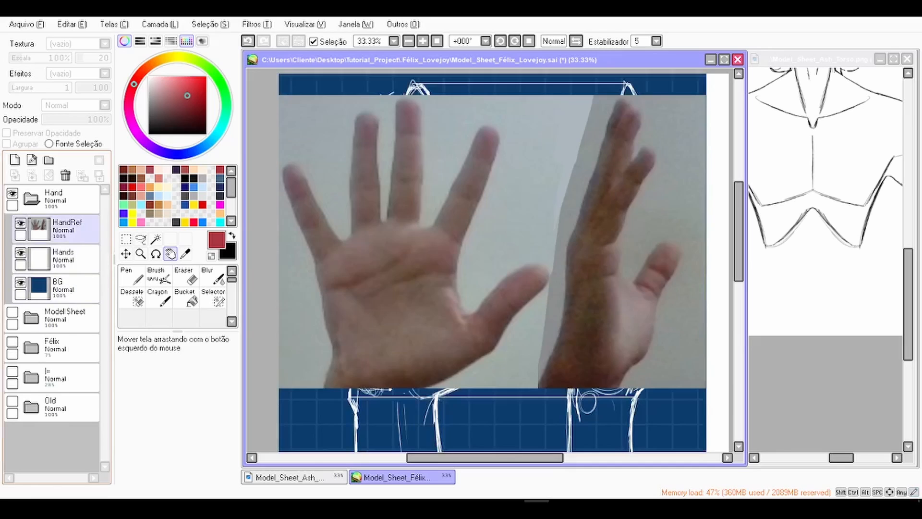
pyautogui.click(20, 223)
pyautogui.moveTo(490, 261); pyautogui.dragTo(487, 260)
pyautogui.click(20, 223)
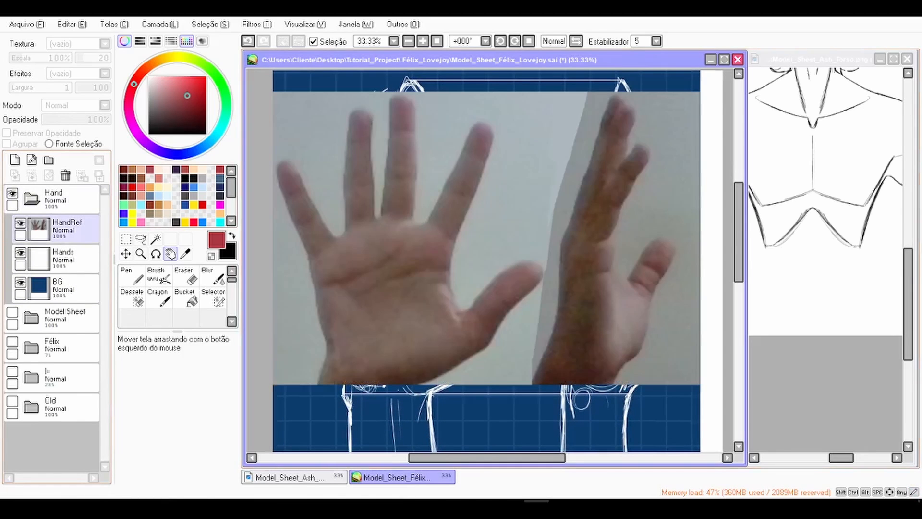
pyautogui.click(21, 222)
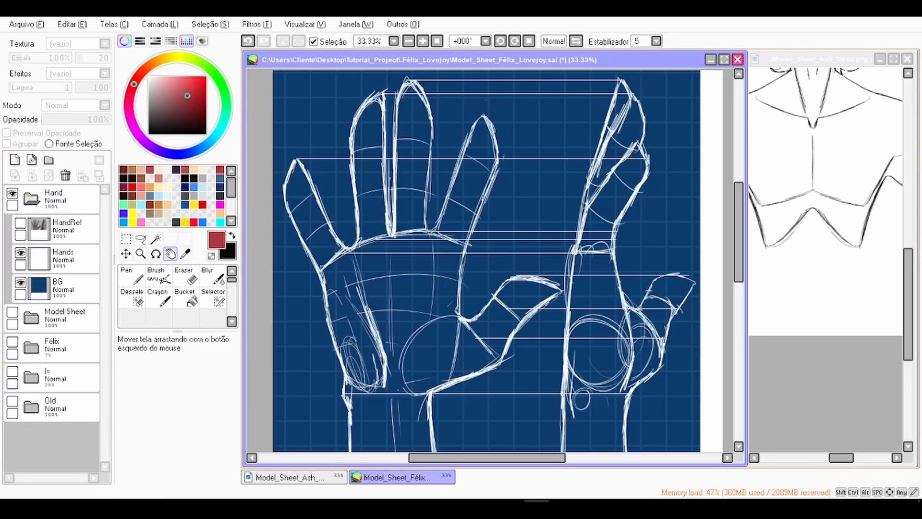
pyautogui.moveTo(519, 262); pyautogui.dragTo(453, 235)
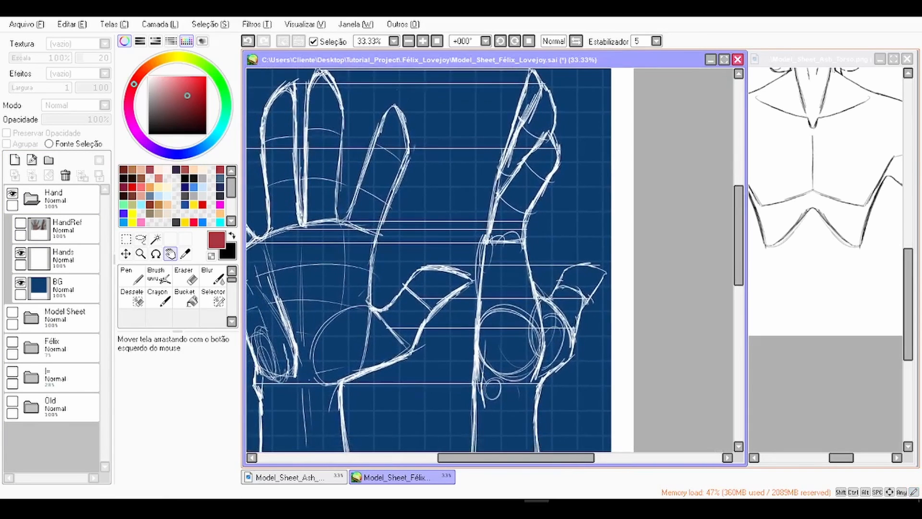
pyautogui.moveTo(432, 264); pyautogui.dragTo(536, 262)
pyautogui.press('-')
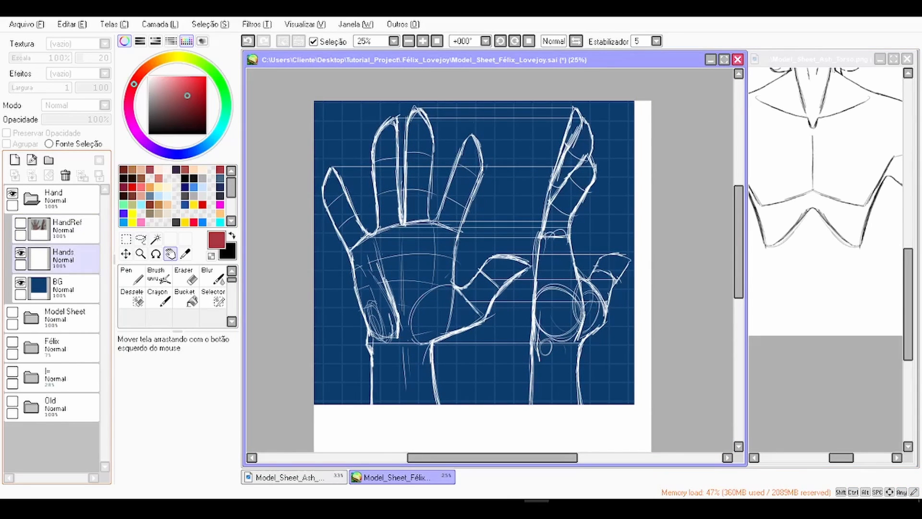
# Step: Select the side-view hand with the Lasso on the separate black-line Hand layer and copy it
pyautogui.click(20, 253)
pyautogui.click(20, 252)
pyautogui.click(63, 259)
pyautogui.click(141, 239)
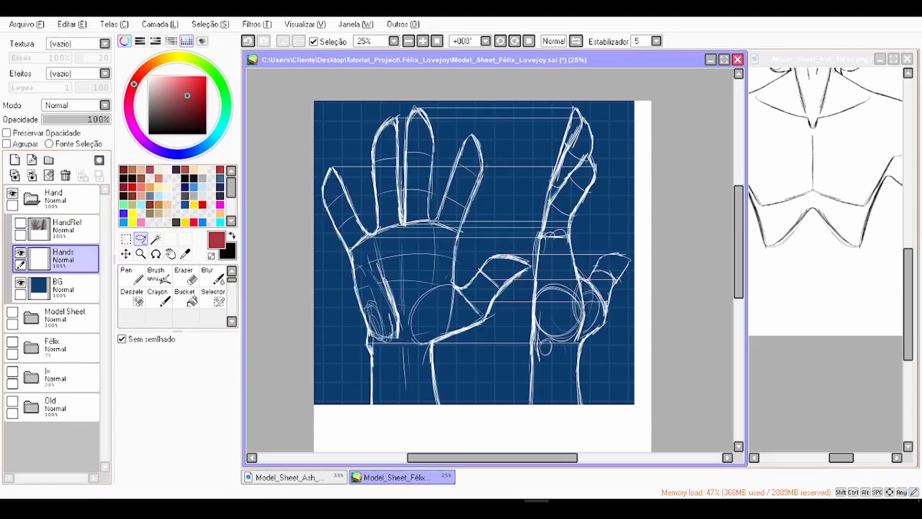
pyautogui.moveTo(290, 142)
pyautogui.mouseDown()
pyautogui.moveTo(359, 452)
pyautogui.moveTo(650, 71)
pyautogui.mouseUp()
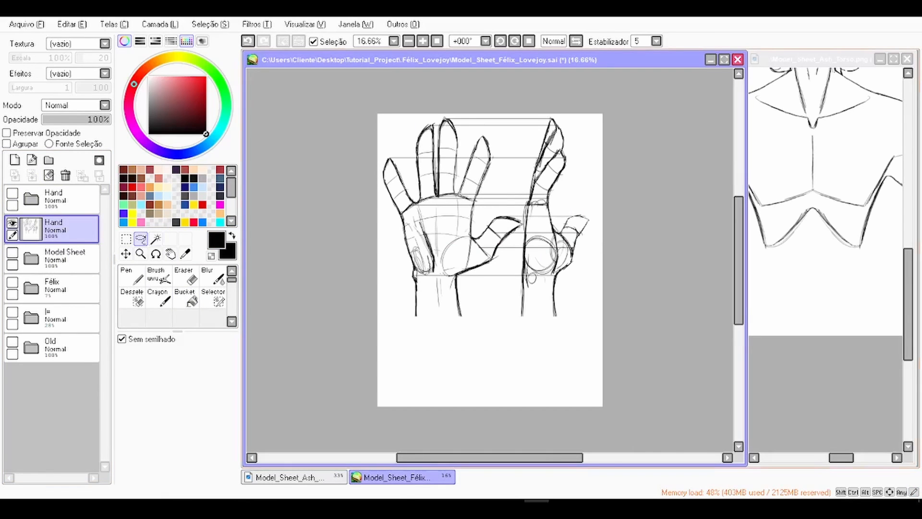
pyautogui.scroll(1, 521, 231)
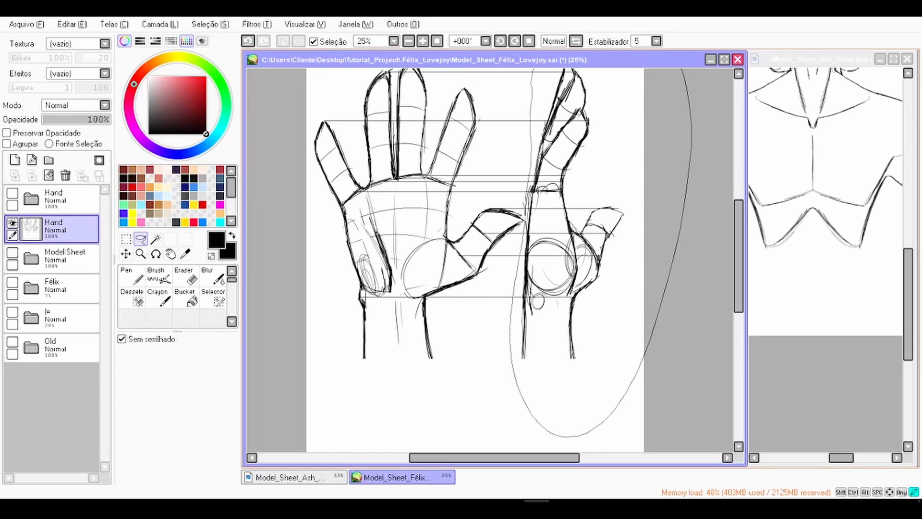
pyautogui.moveTo(524, 203); pyautogui.dragTo(524, 206)
# Step: Hide the Hand layer, show the Model Sheet, Félix and guide-line folders again, and clear the selection
pyautogui.click(12, 223)
pyautogui.click(12, 252)
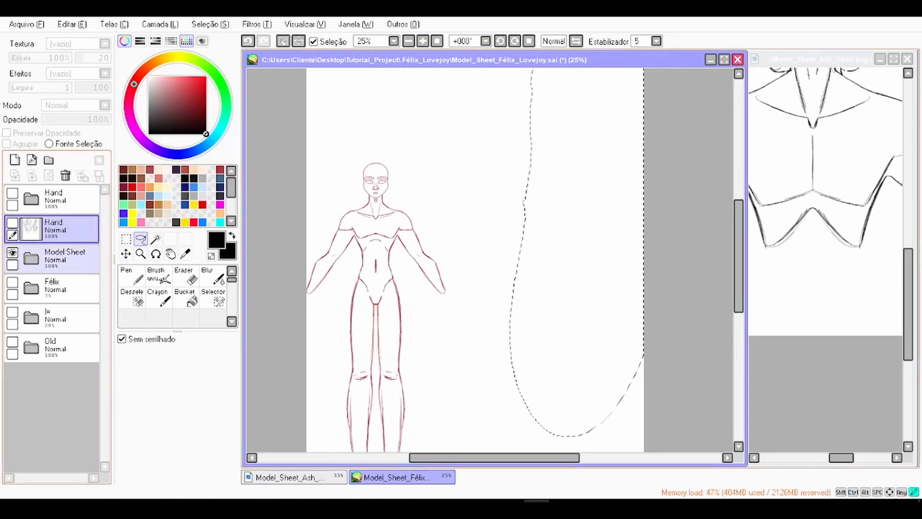
pyautogui.click(62, 260)
pyautogui.click(437, 41)
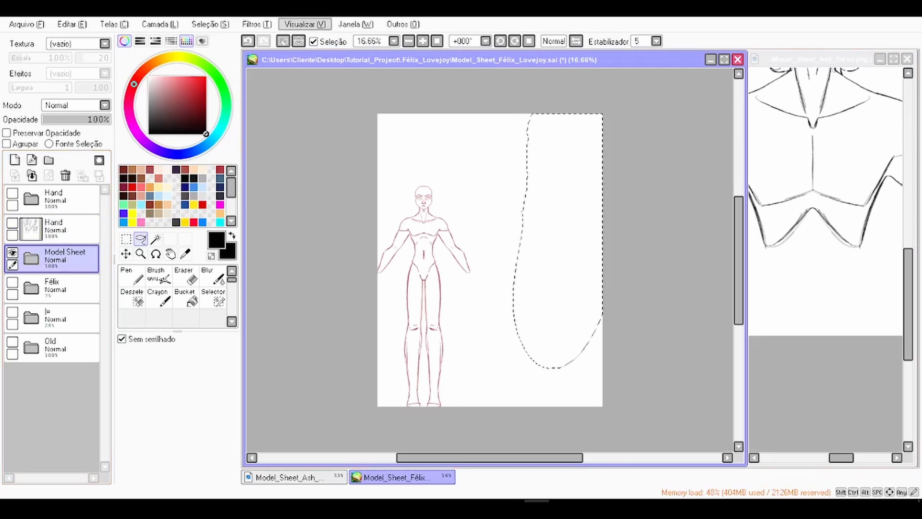
pyautogui.hotkey('ctrl', 'd')
pyautogui.click(13, 312)
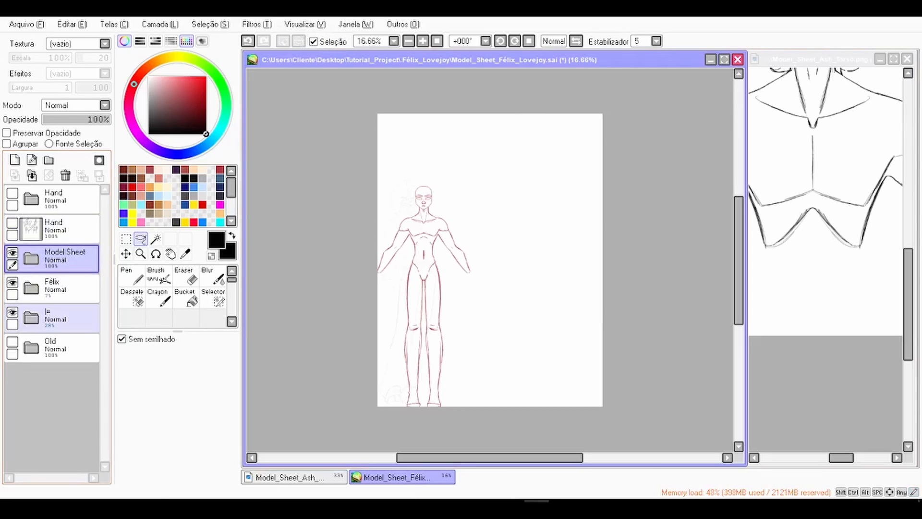
# Step: Link the guide-line folder to the Model Sheet folder and move the body with its guides right, away from the page edge
pyautogui.click(12, 324)
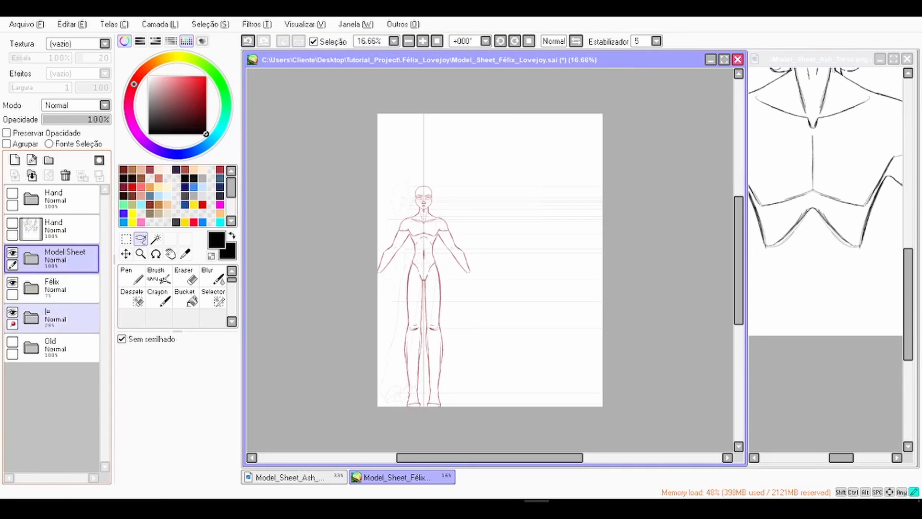
pyautogui.click(125, 253)
pyautogui.scroll(3, 415, 203)
pyautogui.scroll(2, 490, 259)
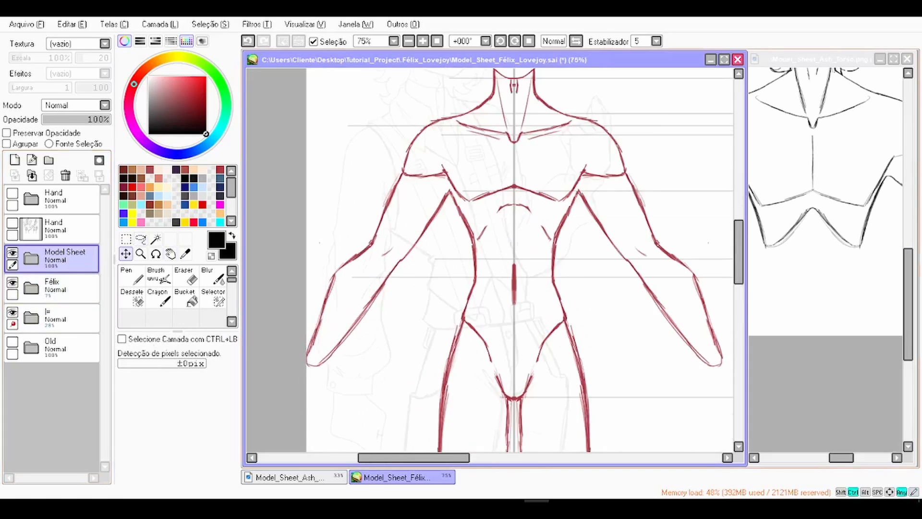
pyautogui.scroll(-1, 490, 259)
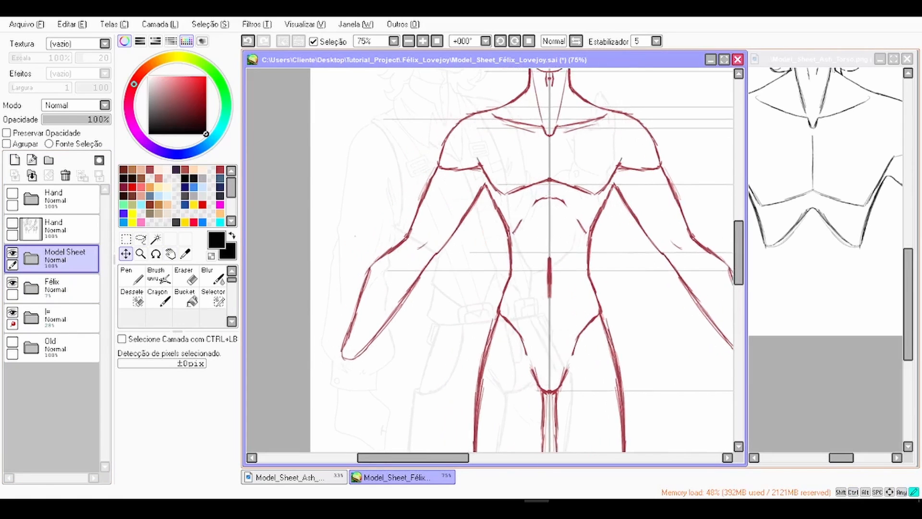
pyautogui.moveTo(490, 259); pyautogui.dragTo(430, 394)
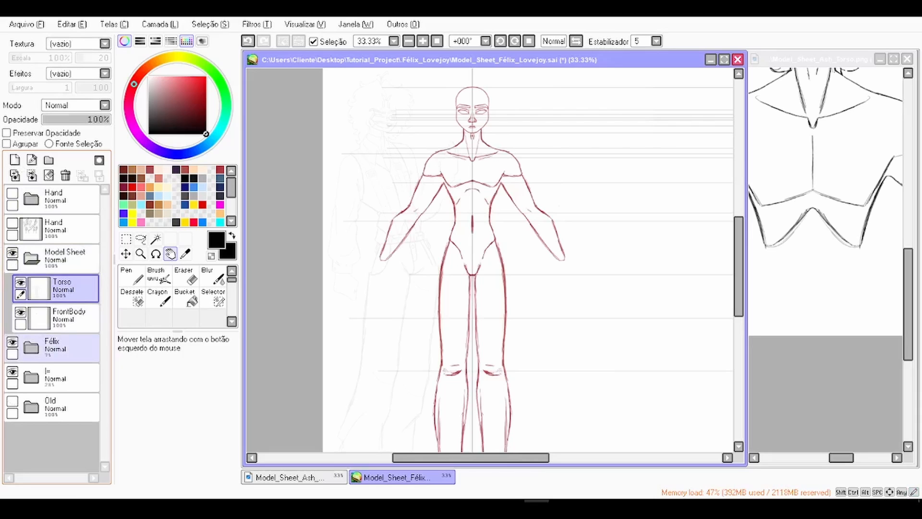
pyautogui.moveTo(358, 285); pyautogui.dragTo(389, 266)
pyautogui.scroll(2, 389, 267)
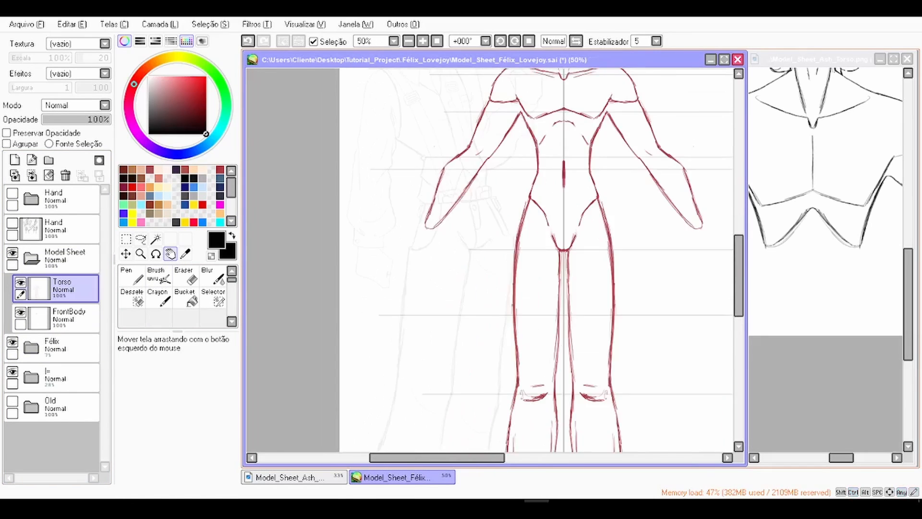
# Step: Sketch a few short black Pen strokes for a hand extending from the wrist on a new layer
pyautogui.click(15, 160)
pyautogui.click(131, 276)
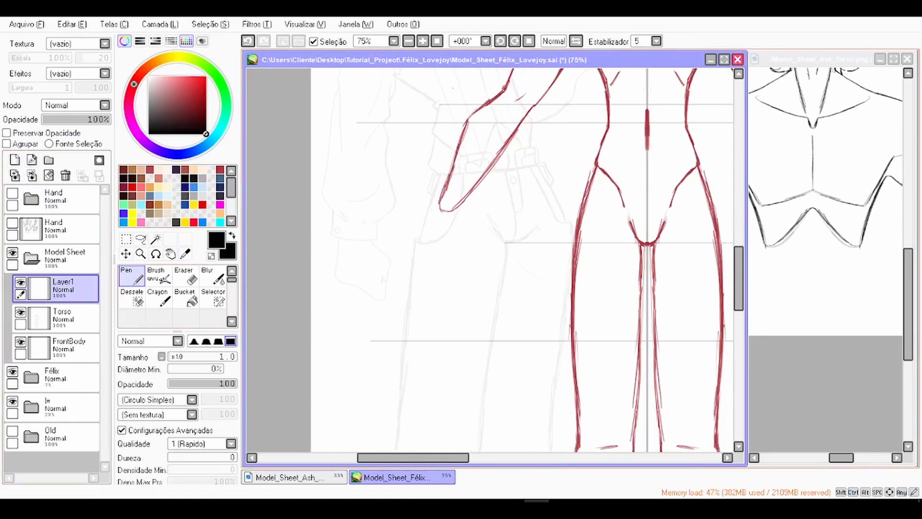
pyautogui.scroll(-1, 443, 243)
pyautogui.moveTo(443, 244); pyautogui.dragTo(336, 240)
pyautogui.press('d')
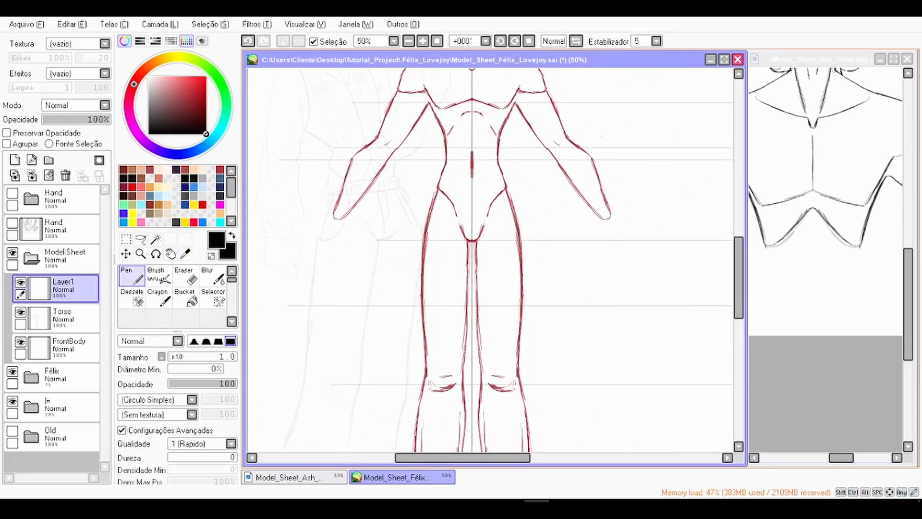
pyautogui.moveTo(601, 218); pyautogui.dragTo(531, 259)
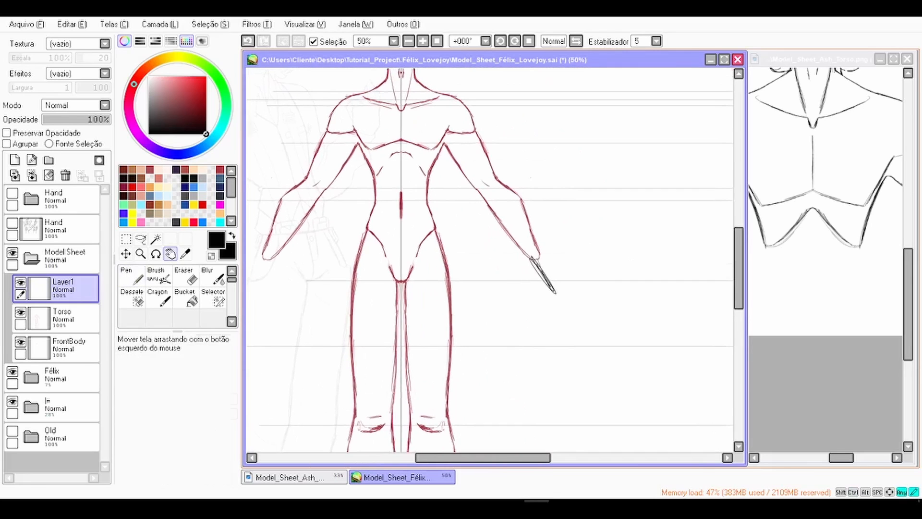
# Step: Paste the copied side-view hand into the Model Sheet folder and move it over the arm beside the body
pyautogui.hotkey('ctrl', 'v')
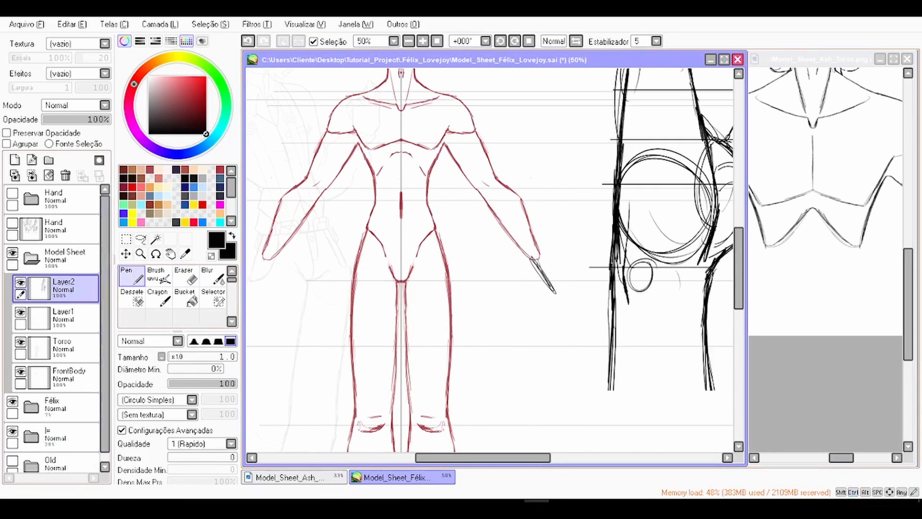
pyautogui.click(126, 254)
pyautogui.moveTo(658, 216); pyautogui.dragTo(510, 277)
pyautogui.scroll(-1, 562, 192)
pyautogui.moveTo(561, 192)
pyautogui.mouseDown()
pyautogui.moveTo(499, 226)
pyautogui.moveTo(480, 294)
pyautogui.moveTo(490, 287)
pyautogui.mouseUp()
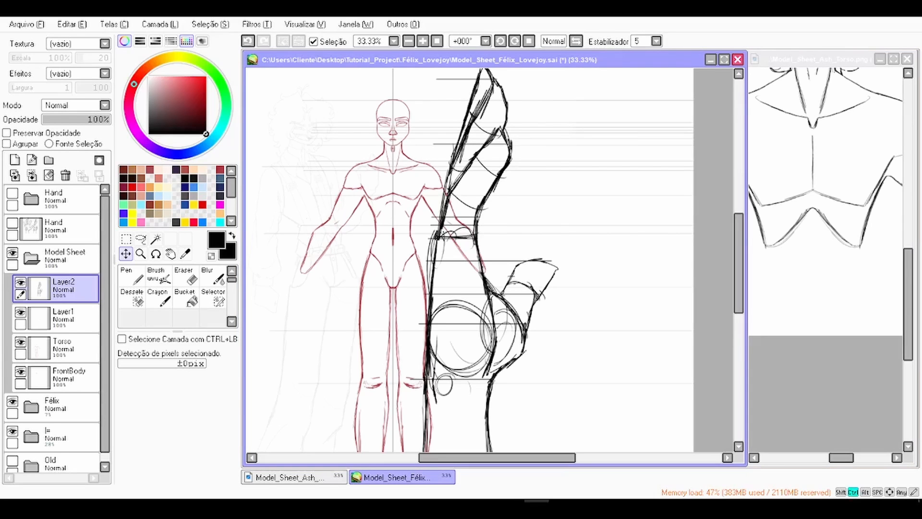
# Step: Rotate the pasted hand fingers-down, shrink it to the arm's scale and fit its wrist onto the forearm end with Transformar
pyautogui.hotkey('ctrl', 't')
pyautogui.moveTo(593, 202)
pyautogui.mouseDown()
pyautogui.moveTo(593, 234)
pyautogui.moveTo(552, 307)
pyautogui.moveTo(487, 284)
pyautogui.mouseUp()
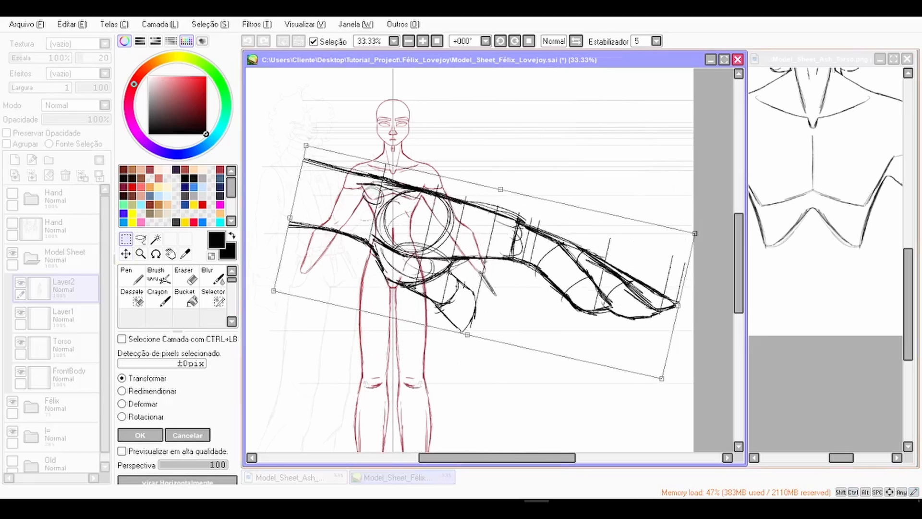
pyautogui.moveTo(695, 233)
pyautogui.mouseDown()
pyautogui.moveTo(504, 223)
pyautogui.moveTo(369, 286)
pyautogui.mouseUp()
pyautogui.moveTo(322, 289); pyautogui.dragTo(494, 289)
pyautogui.scroll(3, 535, 275)
pyautogui.moveTo(556, 312); pyautogui.dragTo(432, 288)
pyautogui.moveTo(456, 288); pyautogui.dragTo(447, 351)
pyautogui.moveTo(350, 306); pyautogui.dragTo(400, 301)
pyautogui.moveTo(500, 313)
pyautogui.mouseDown()
pyautogui.moveTo(492, 341)
pyautogui.moveTo(495, 333)
pyautogui.mouseUp()
pyautogui.moveTo(399, 300); pyautogui.dragTo(389, 311)
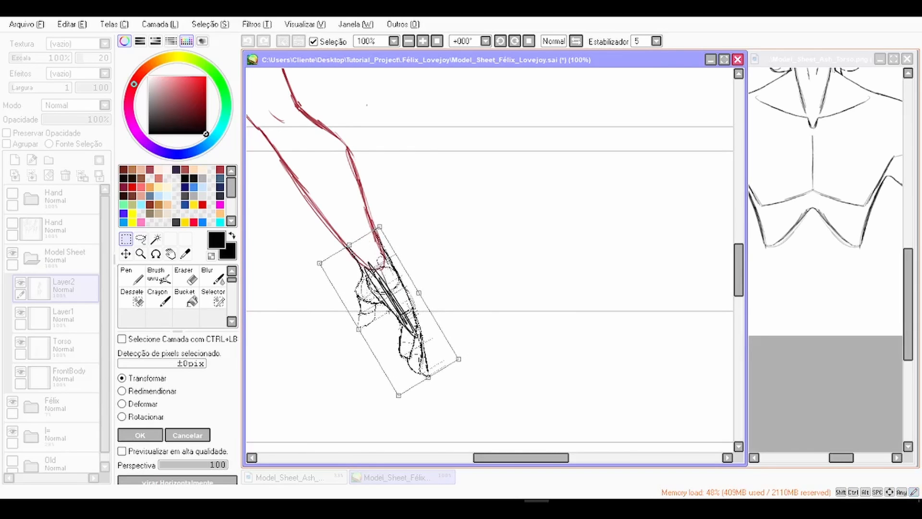
pyautogui.click(141, 435)
# Step: Delete the layer that holds the rough black strokes at the wrist
pyautogui.scroll(-2, 412, 255)
pyautogui.press('space')
pyautogui.moveTo(412, 255)
pyautogui.mouseDown()
pyautogui.moveTo(574, 292)
pyautogui.moveTo(596, 326)
pyautogui.moveTo(522, 255)
pyautogui.moveTo(482, 248)
pyautogui.moveTo(473, 219)
pyautogui.moveTo(534, 204)
pyautogui.mouseUp()
pyautogui.scroll(4, 481, 248)
pyautogui.click(20, 312)
pyautogui.click(21, 312)
pyautogui.click(63, 318)
pyautogui.click(66, 175)
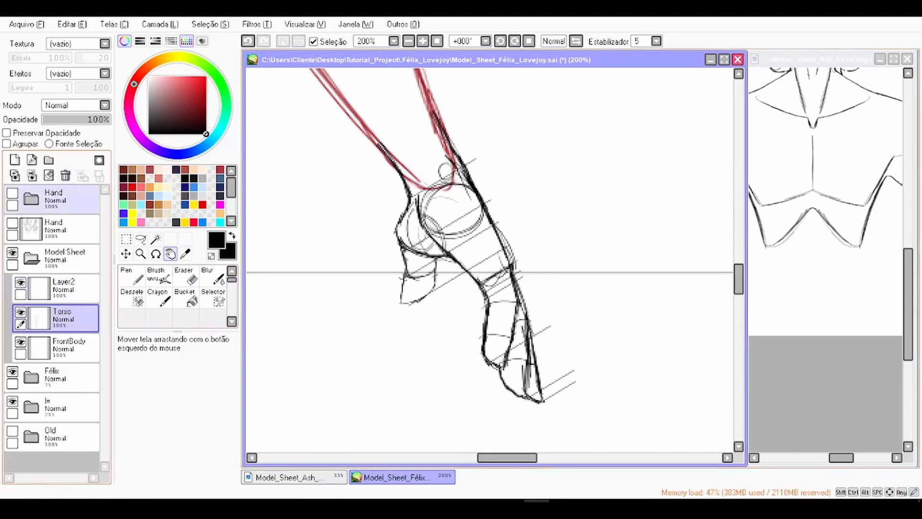
# Step: Lower the opacity of the pasted hand sketch layer to 22%
pyautogui.click(64, 288)
pyautogui.moveTo(59, 119); pyautogui.dragTo(57, 119)
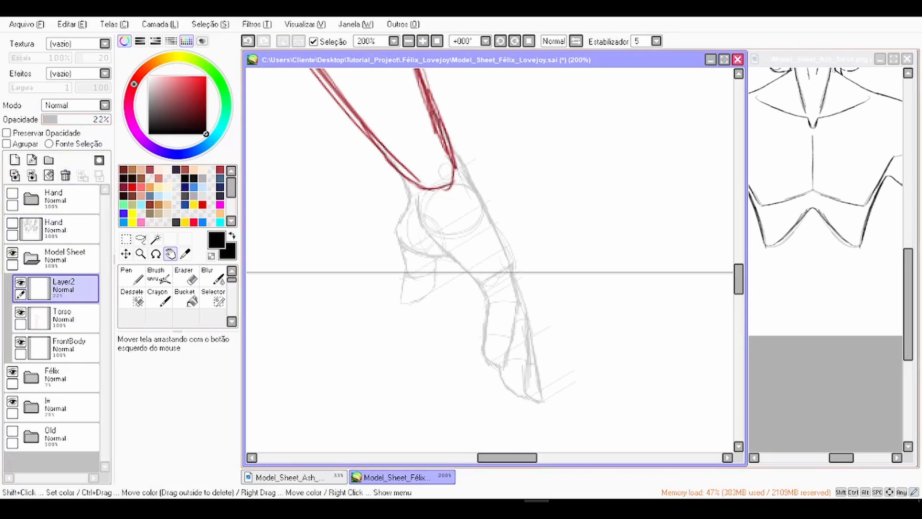
pyautogui.scroll(1, 404, 186)
pyautogui.moveTo(404, 187); pyautogui.dragTo(370, 154)
pyautogui.scroll(-1, 355, 119)
pyautogui.scroll(1, 382, 158)
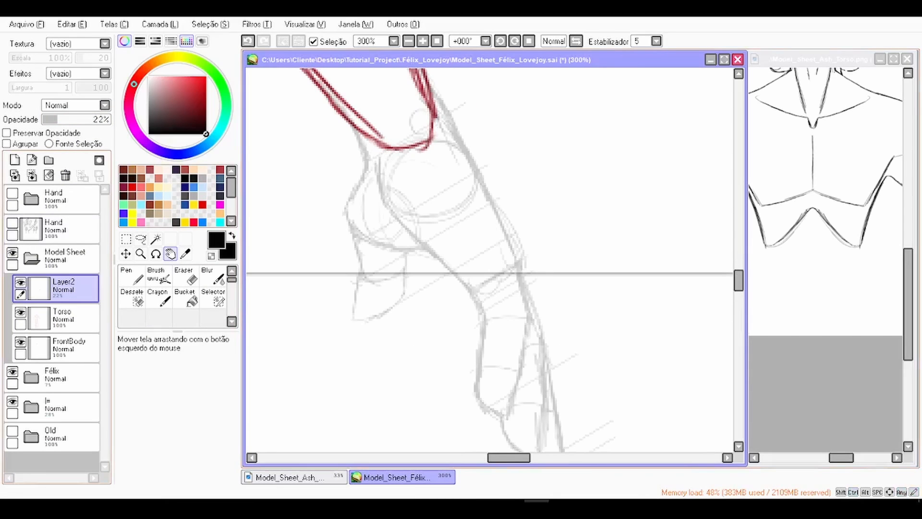
# Step: On a new layer, trace the outline of the thumb and first finger over the faded hand in red with the Pen
pyautogui.click(15, 159)
pyautogui.click(132, 275)
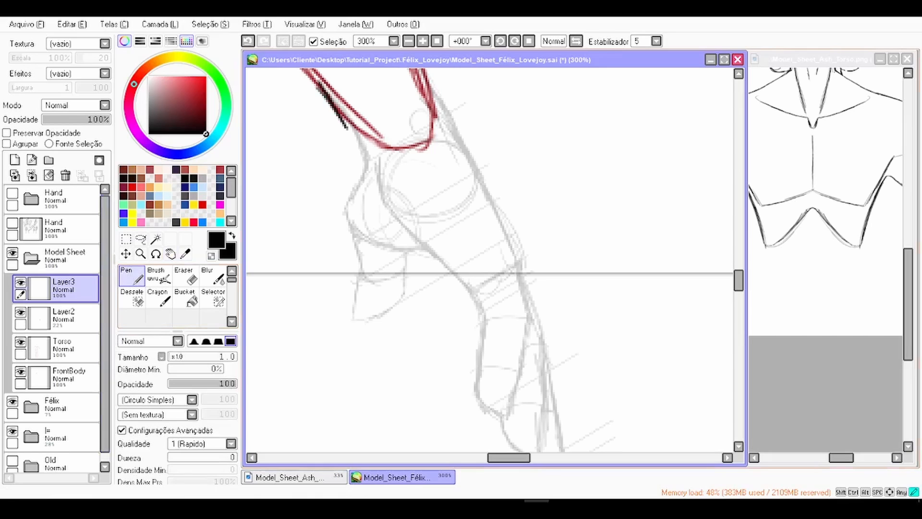
pyautogui.hotkey('ctrl', 'z')
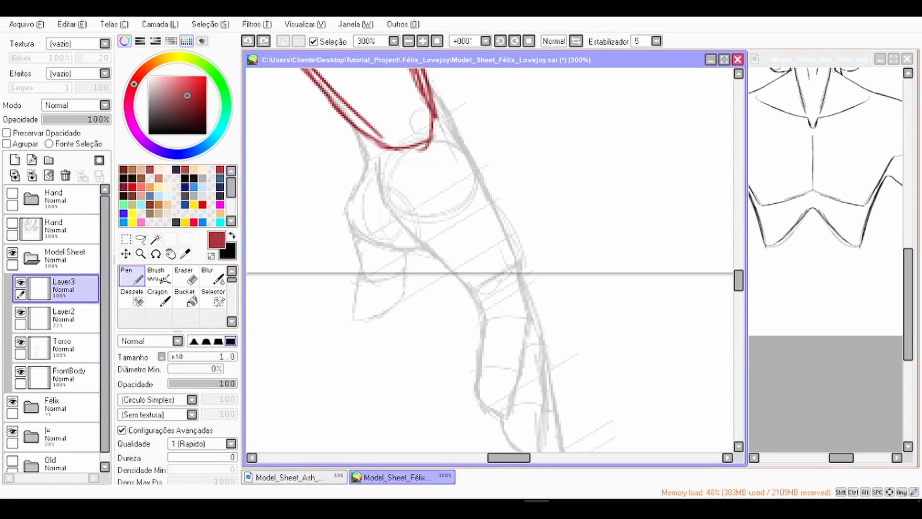
pyautogui.hotkey('ctrl', 'z')
pyautogui.moveTo(321, 83)
pyautogui.mouseDown()
pyautogui.moveTo(360, 149)
pyautogui.moveTo(344, 213)
pyautogui.mouseUp()
pyautogui.moveTo(345, 206); pyautogui.dragTo(356, 301)
pyautogui.moveTo(358, 267); pyautogui.dragTo(354, 329)
pyautogui.moveTo(355, 326)
pyautogui.mouseDown()
pyautogui.moveTo(408, 245)
pyautogui.moveTo(483, 318)
pyautogui.mouseUp()
pyautogui.moveTo(485, 319); pyautogui.dragTo(431, 239)
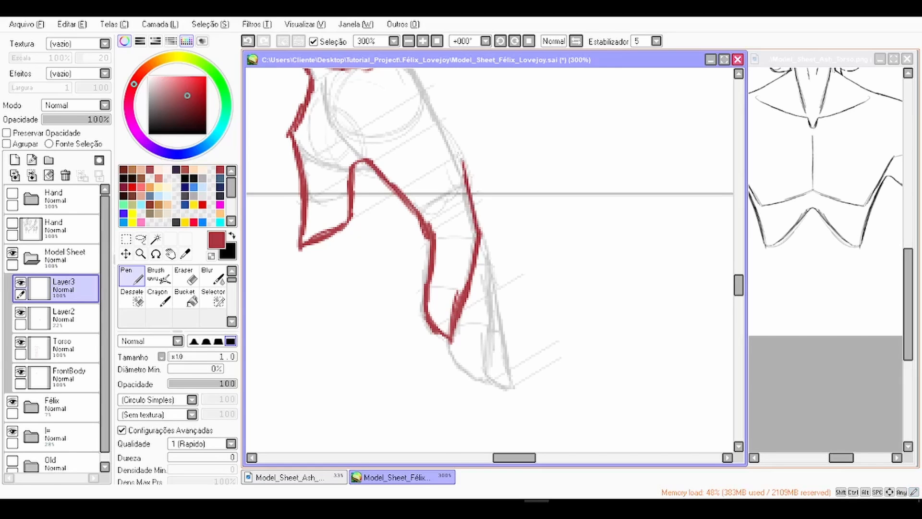
# Step: Trace the back of the hand and the remaining fingers behind the first one in red
pyautogui.press('space')
pyautogui.moveTo(460, 155); pyautogui.dragTo(456, 267)
pyautogui.moveTo(374, 131)
pyautogui.mouseDown()
pyautogui.moveTo(436, 235)
pyautogui.moveTo(464, 242)
pyautogui.moveTo(446, 73)
pyautogui.mouseUp()
pyautogui.press('space')
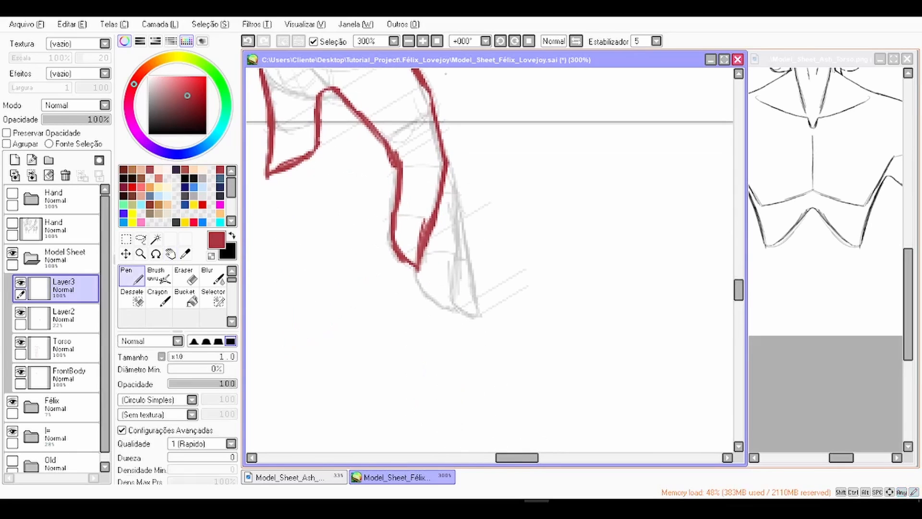
pyautogui.hotkey('ctrl', 'z')
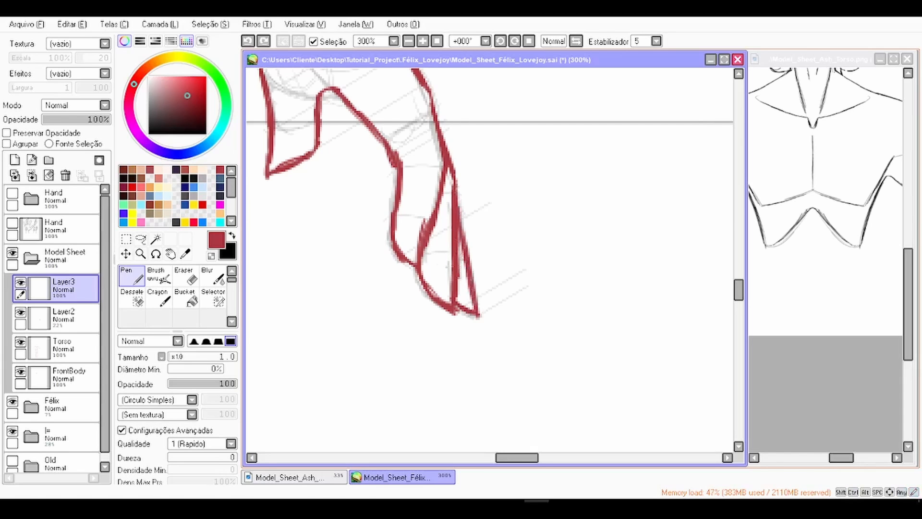
# Step: Delete the faded hand sketch layer and make the Torso layer active
pyautogui.press('e')
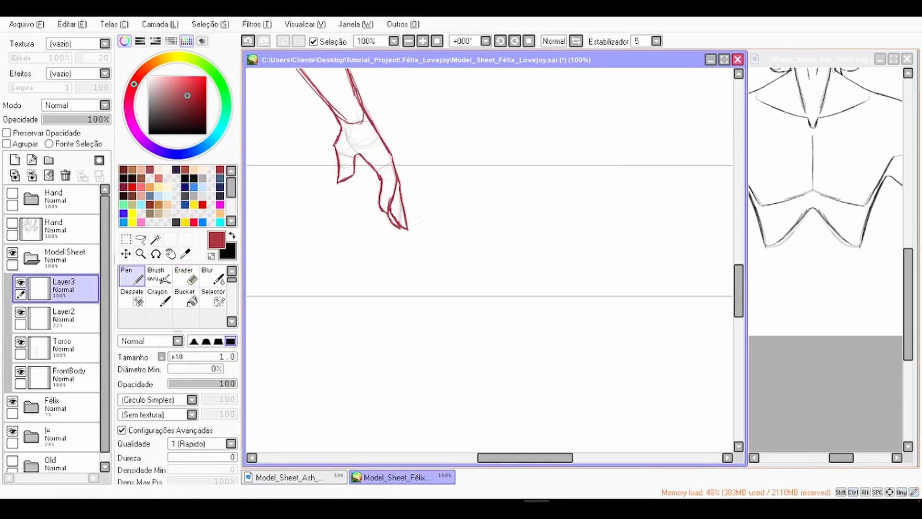
pyautogui.moveTo(461, 240); pyautogui.dragTo(520, 291)
pyautogui.scroll(-3, 490, 260)
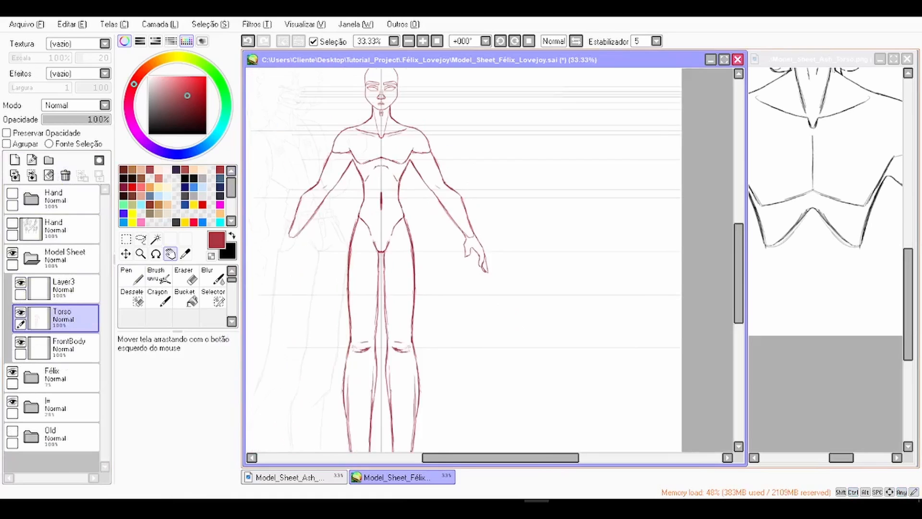
pyautogui.moveTo(461, 240); pyautogui.dragTo(534, 253)
pyautogui.moveTo(582, 169); pyautogui.dragTo(595, 190)
pyautogui.scroll(1, 576, 193)
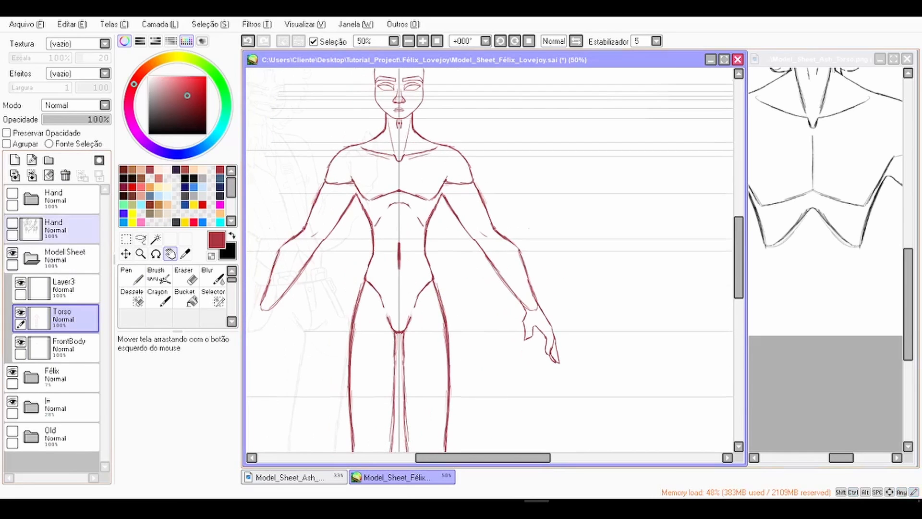
# Step: Erase the forearm's closing line at the wrist on Torso and merge the traced hand layer into it
pyautogui.press('e')
pyautogui.scroll(2, 523, 315)
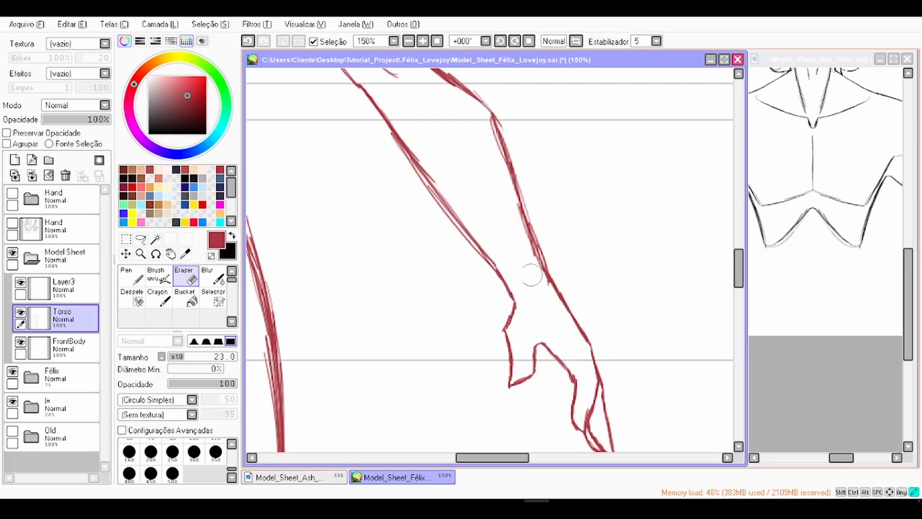
pyautogui.moveTo(496, 157); pyautogui.dragTo(485, 125)
pyautogui.scroll(-1, 512, 187)
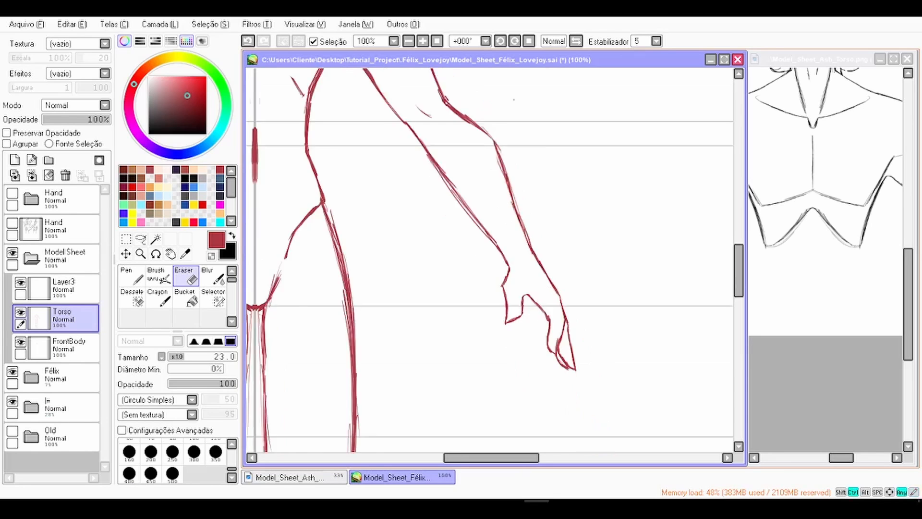
pyautogui.hotkey('ctrl', 'e')
# Step: Select the canvas half left of the centre line with the Magic Wand, using the vertical guide line layer
pyautogui.scroll(-1, 509, 192)
pyautogui.moveTo(504, 187); pyautogui.dragTo(527, 271)
pyautogui.scroll(-2, 524, 220)
pyautogui.moveTo(523, 221)
pyautogui.mouseDown()
pyautogui.moveTo(551, 197)
pyautogui.moveTo(547, 170)
pyautogui.moveTo(524, 177)
pyautogui.mouseUp()
pyautogui.scroll(-1, 547, 171)
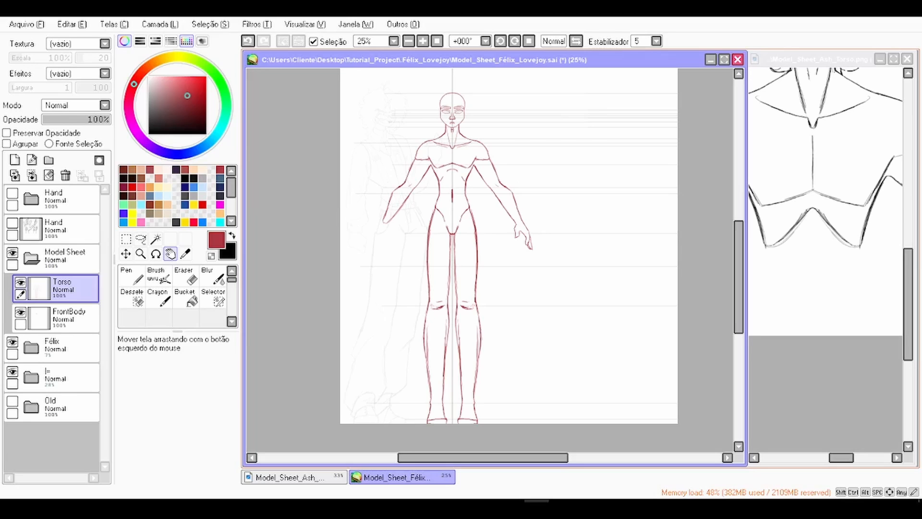
pyautogui.scroll(-1, 509, 245)
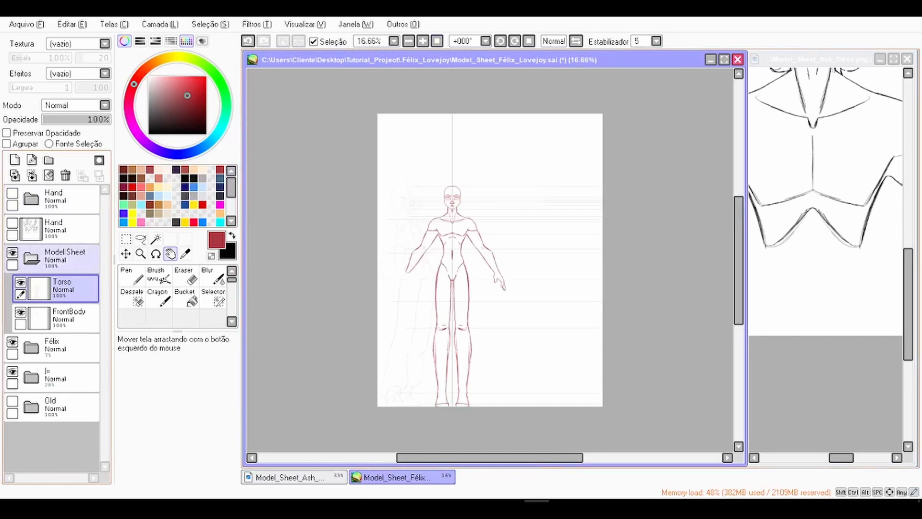
pyautogui.click(156, 239)
pyautogui.click(408, 298)
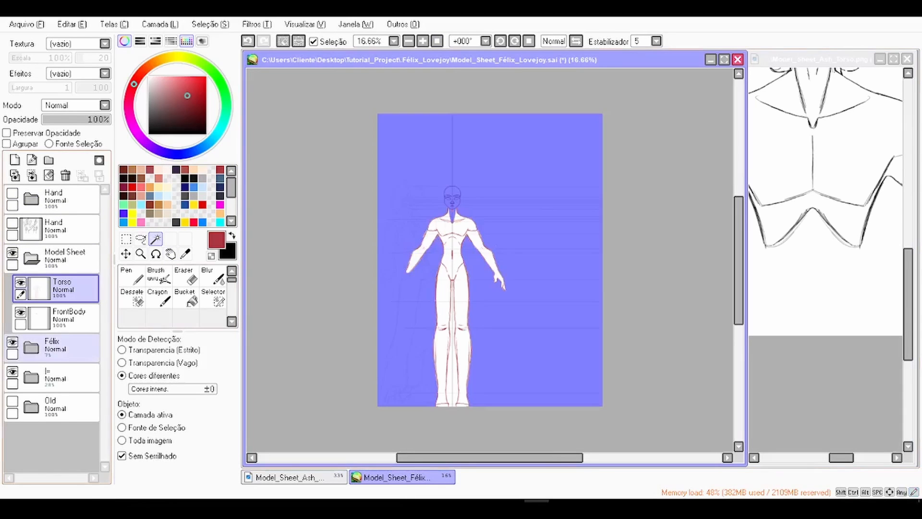
pyautogui.hotkey('ctrl', 'z')
pyautogui.click(31, 378)
pyautogui.click(62, 407)
pyautogui.click(413, 288)
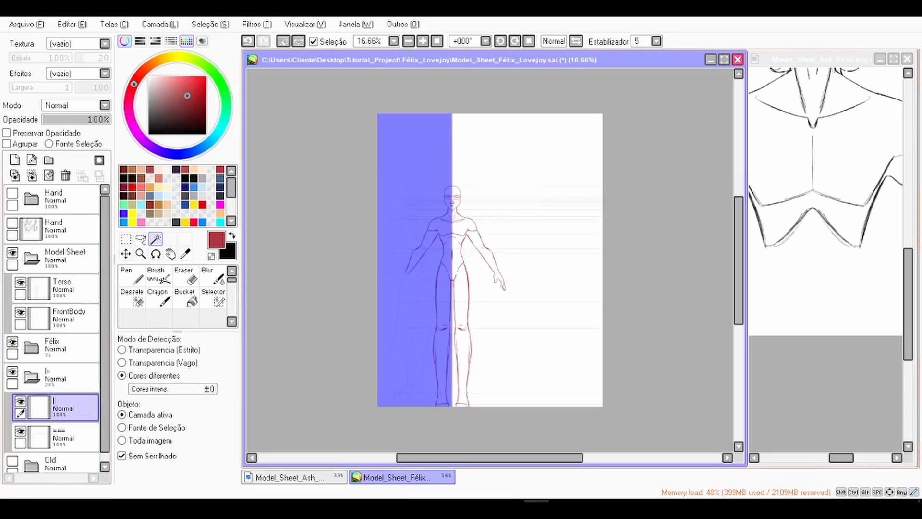
# Step: Clear the left half of the body on the Torso layer and invert the selection
pyautogui.click(63, 289)
pyautogui.click(49, 176)
pyautogui.click(298, 41)
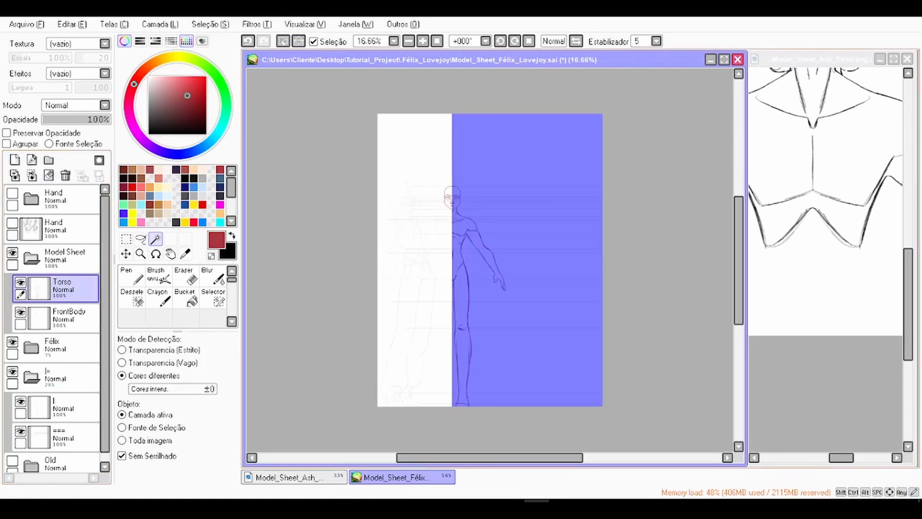
# Step: Copy the remaining right half of the body, paste it as a new layer and flip it horizontally
pyautogui.hotkey('ctrl', 'c')
pyautogui.hotkey('ctrl', 'v')
pyautogui.hotkey('ctrl', 't')
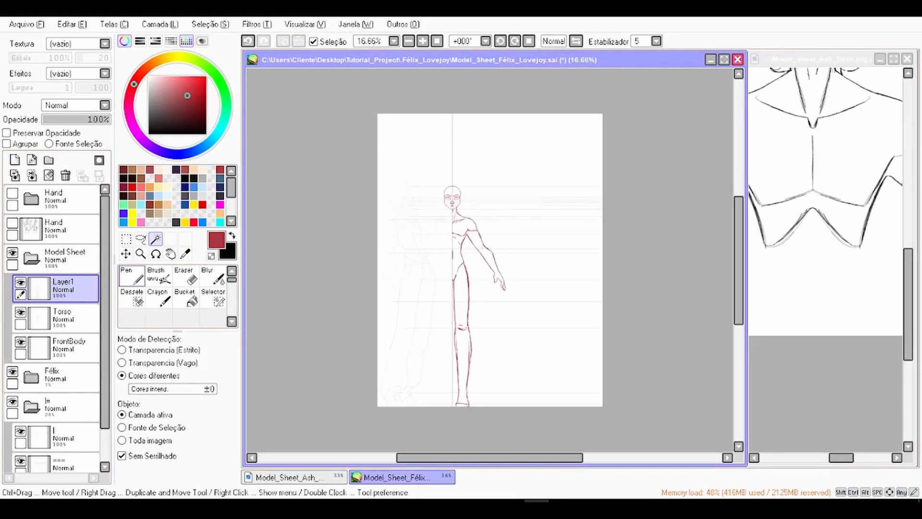
pyautogui.click(177, 481)
# Step: Move the flipped half across the centre line and nudge it until the chest and collarbone lines meet
pyautogui.click(126, 253)
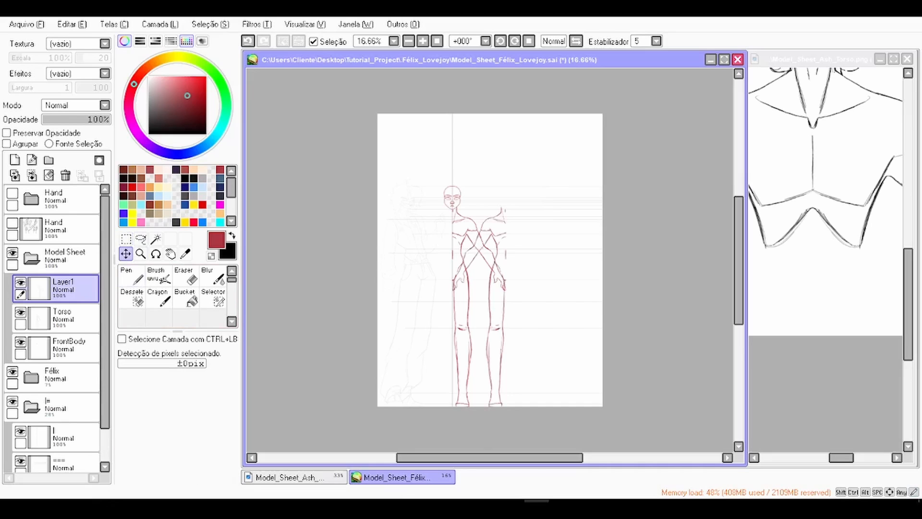
pyautogui.moveTo(494, 240); pyautogui.dragTo(428, 245)
pyautogui.scroll(3, 437, 216)
pyautogui.scroll(3, 490, 260)
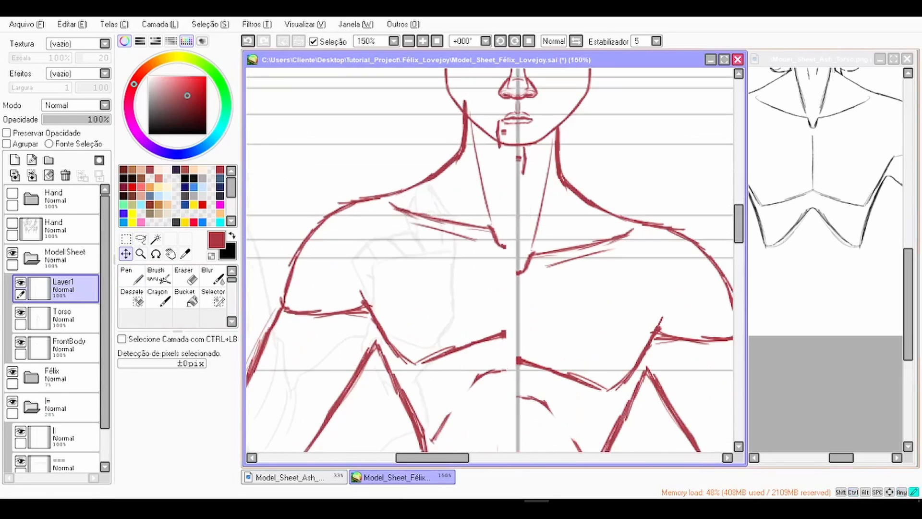
pyautogui.press('Up')
pyautogui.press('Left')
pyautogui.press('Left')
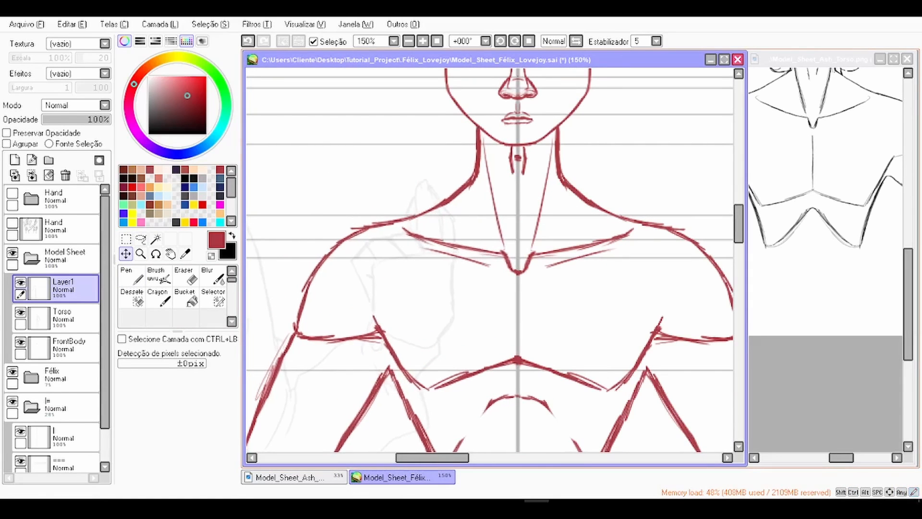
# Step: Merge the mirrored half layer into the Torso layer
pyautogui.click(437, 41)
pyautogui.click(171, 253)
pyautogui.scroll(2, 461, 269)
pyautogui.moveTo(461, 298); pyautogui.dragTo(439, 237)
pyautogui.scroll(-1, 490, 259)
pyautogui.moveTo(490, 259); pyautogui.dragTo(462, 245)
pyautogui.click(31, 175)
# Step: Try lassoing the right-side arm and rotating it down closer to the body with Transformar
pyautogui.click(141, 238)
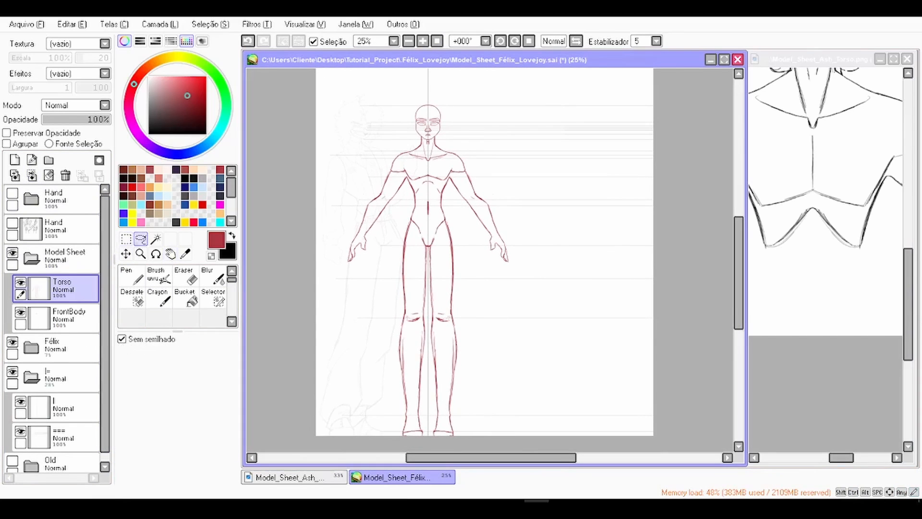
pyautogui.scroll(1, 406, 165)
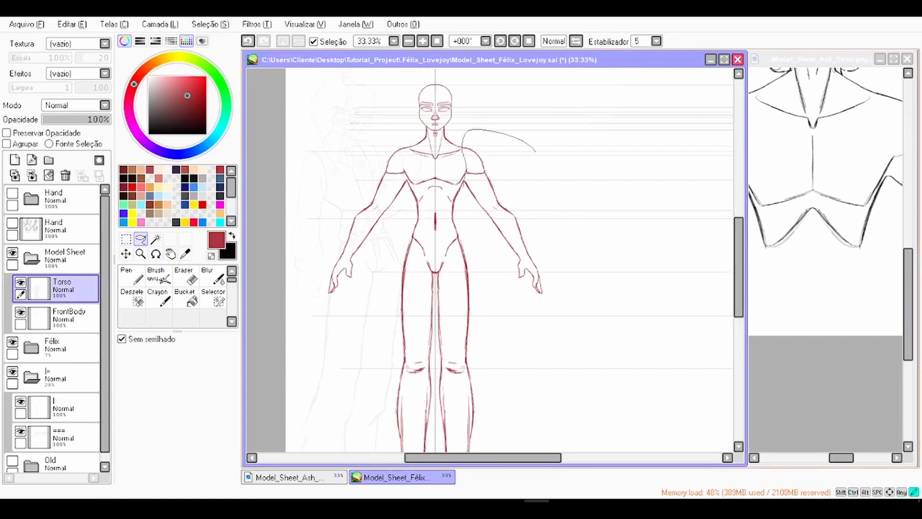
pyautogui.moveTo(536, 151); pyautogui.dragTo(531, 336)
pyautogui.click(125, 239)
pyautogui.click(144, 378)
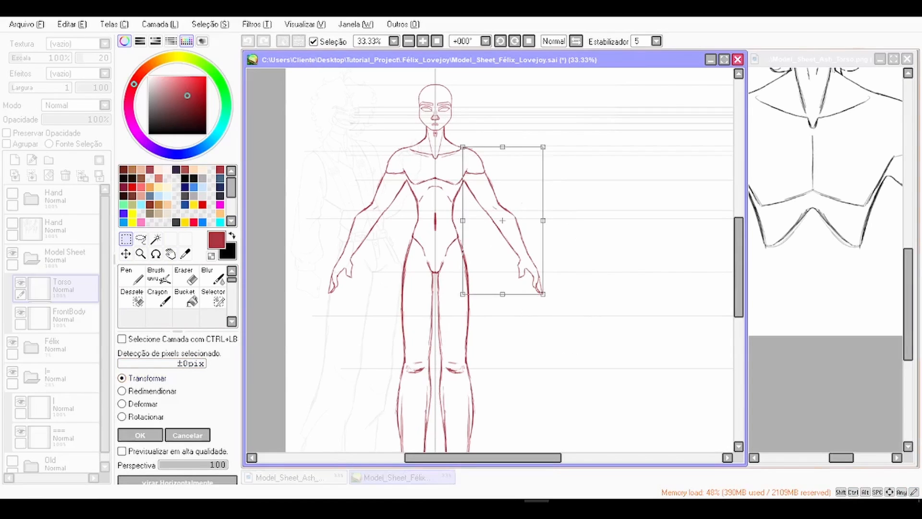
pyautogui.moveTo(567, 307); pyautogui.dragTo(526, 326)
pyautogui.moveTo(502, 220); pyautogui.dragTo(475, 232)
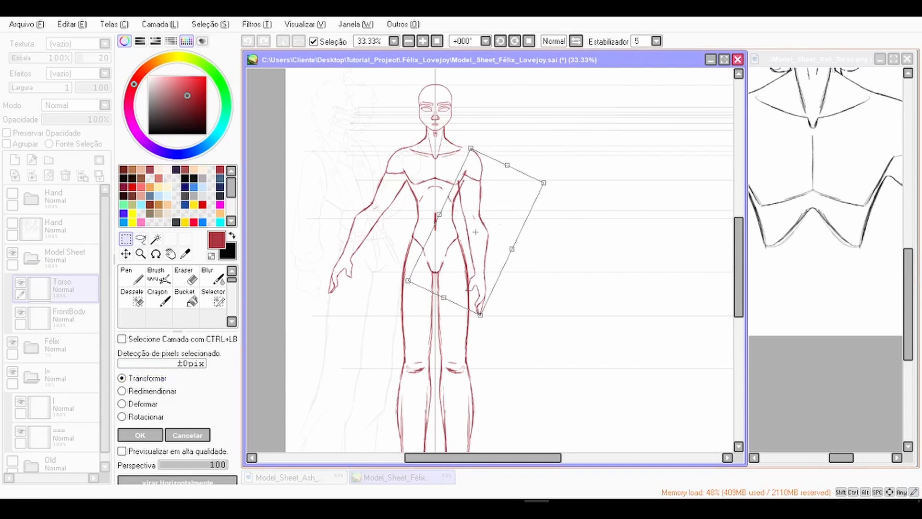
pyautogui.click(187, 435)
pyautogui.hotkey('ctrl', 'd')
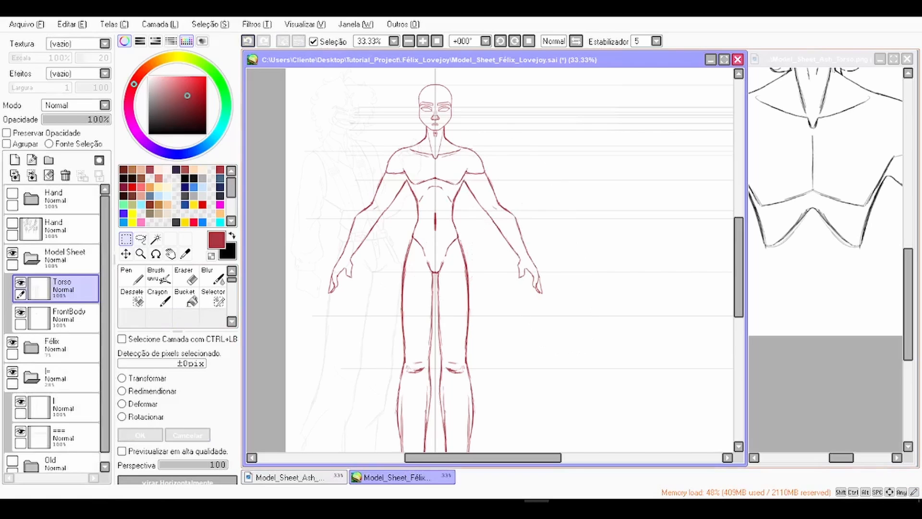
# Step: Toggle the FrontBody layer's visibility to check its contents and make that layer active
pyautogui.press('space')
pyautogui.scroll(-1, 490, 288)
pyautogui.moveTo(490, 288); pyautogui.dragTo(478, 270)
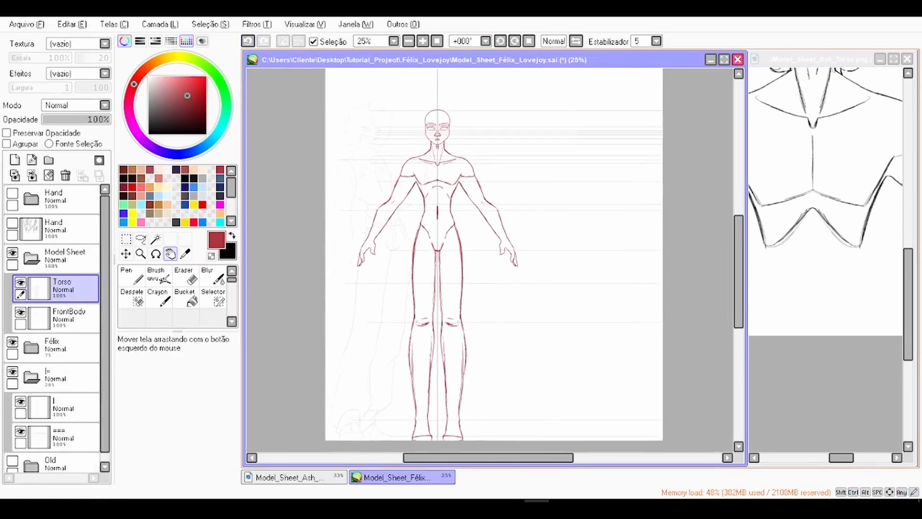
pyautogui.click(20, 312)
pyautogui.click(20, 312)
pyautogui.click(69, 318)
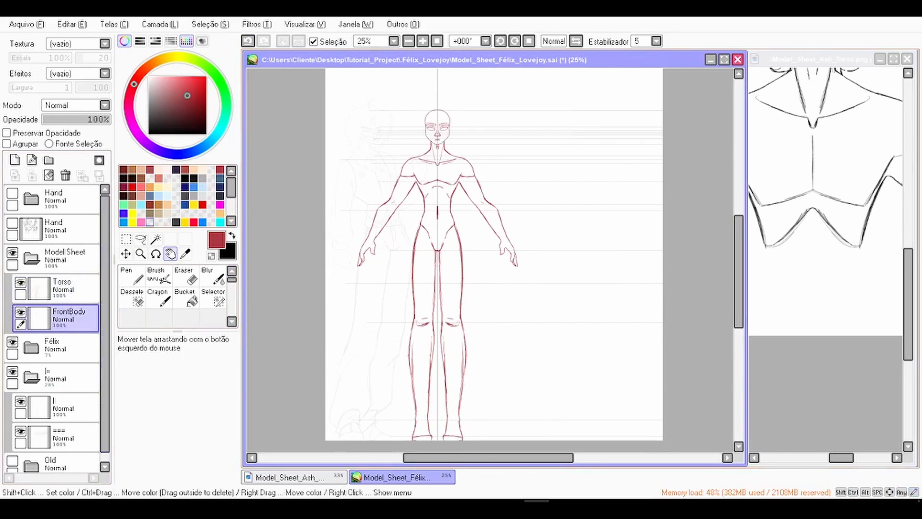
# Step: Shrink the head on FrontBody slightly with Transformar, keeping it centred on the guide line with the chin above the neck
pyautogui.click(126, 239)
pyautogui.hotkey('ctrl', 't')
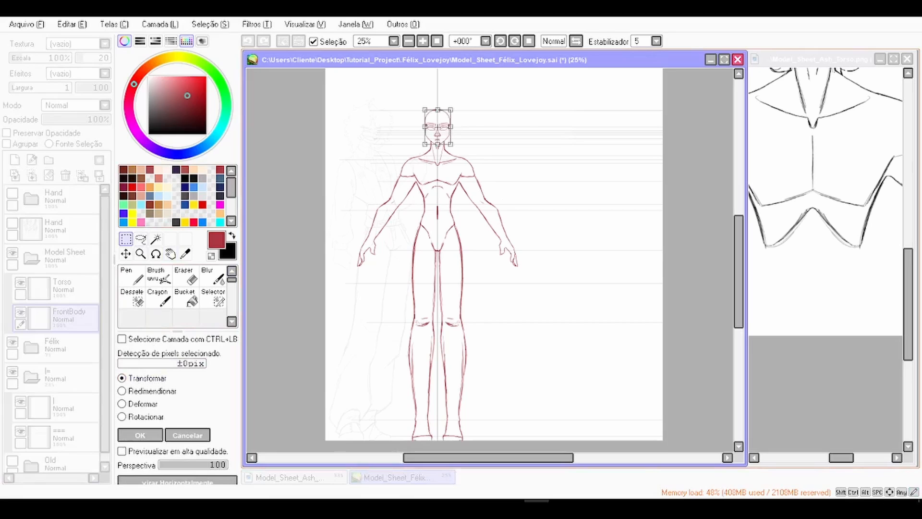
pyautogui.moveTo(450, 110); pyautogui.dragTo(448, 111)
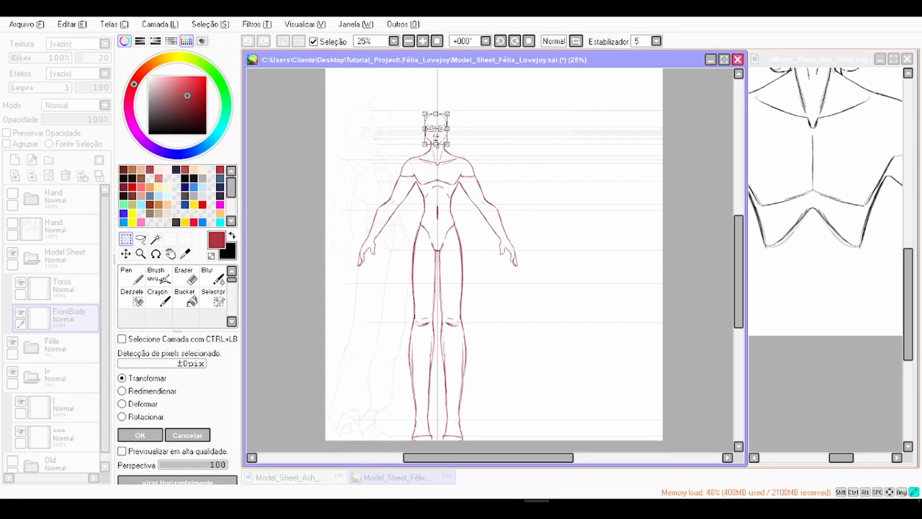
pyautogui.scroll(1, 442, 117)
pyautogui.scroll(4, 434, 129)
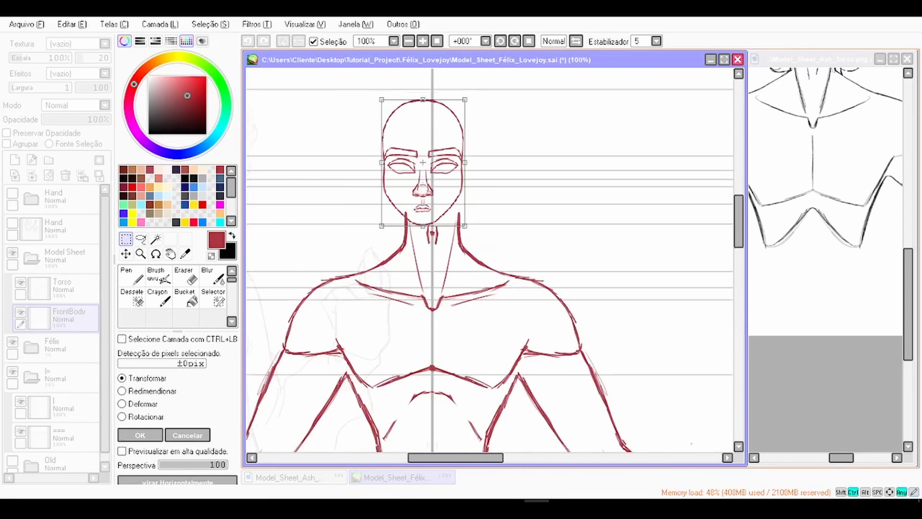
pyautogui.moveTo(485, 90); pyautogui.dragTo(489, 87)
pyautogui.moveTo(451, 144); pyautogui.dragTo(453, 143)
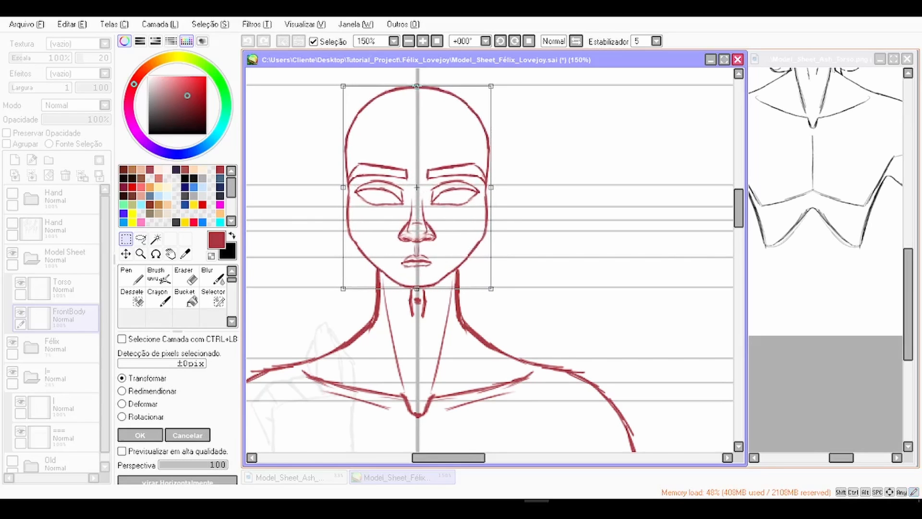
pyautogui.moveTo(491, 86); pyautogui.dragTo(487, 87)
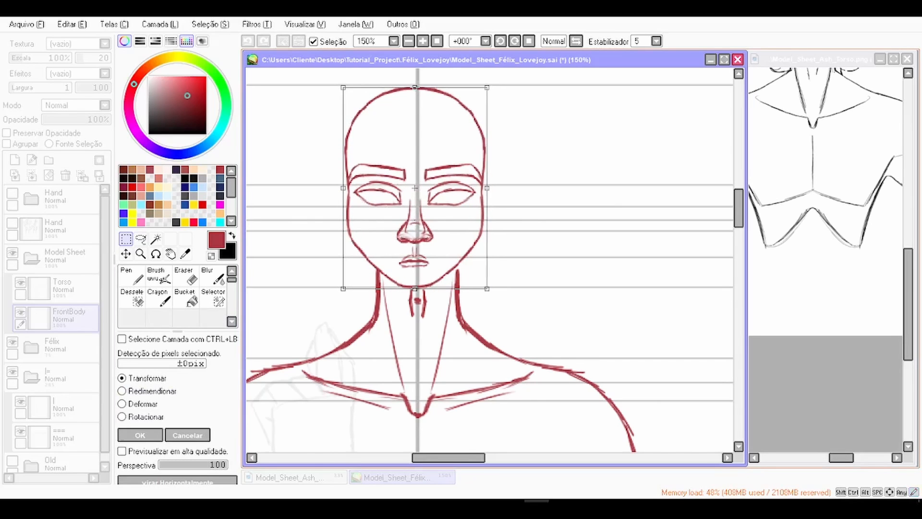
pyautogui.press('Return')
# Step: Merge the Torso layer down into the FrontBody layer
pyautogui.click(67, 288)
pyautogui.click(131, 275)
pyautogui.scroll(3, 472, 290)
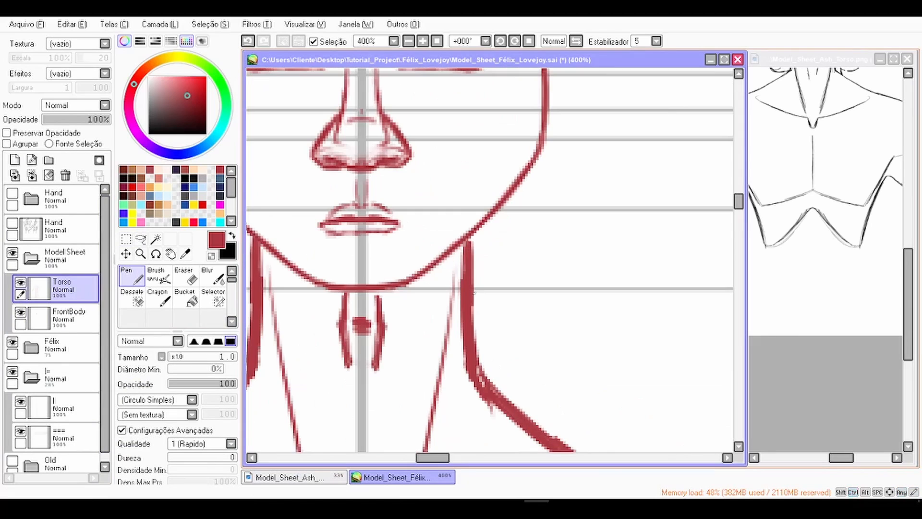
pyautogui.scroll(-1, 490, 257)
pyautogui.click(32, 175)
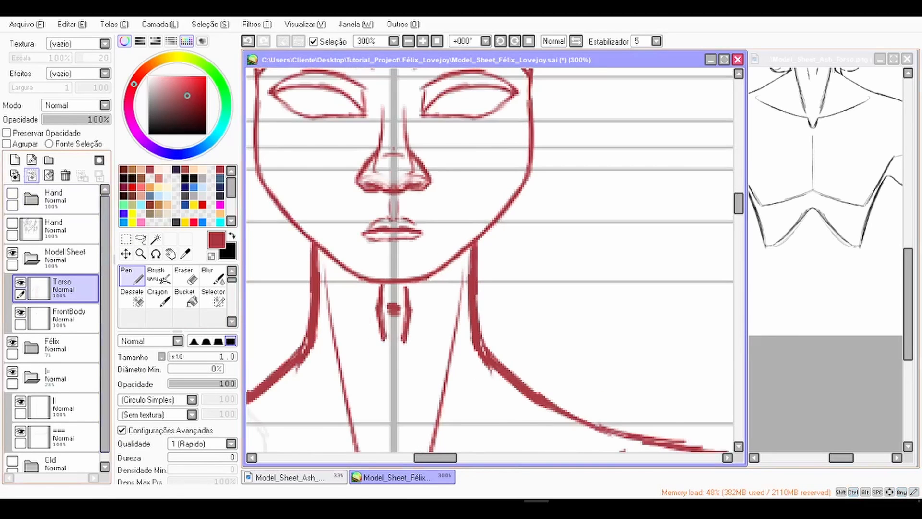
# Step: Add a new layer directly above the merged FrontBody layer and choose the Pen for drawing on it
pyautogui.scroll(-2, 425, 240)
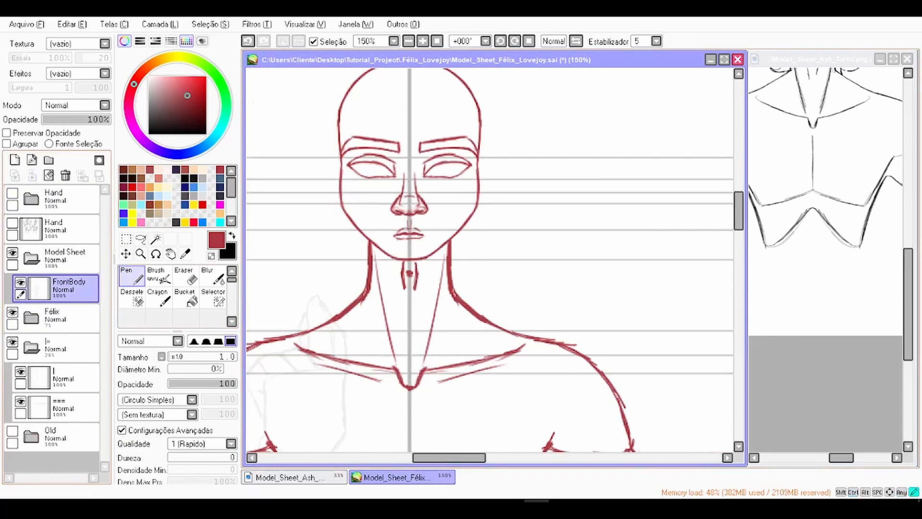
pyautogui.doubleClick(70, 289)
pyautogui.press('Escape')
pyautogui.press('space')
pyautogui.scroll(-2, 428, 264)
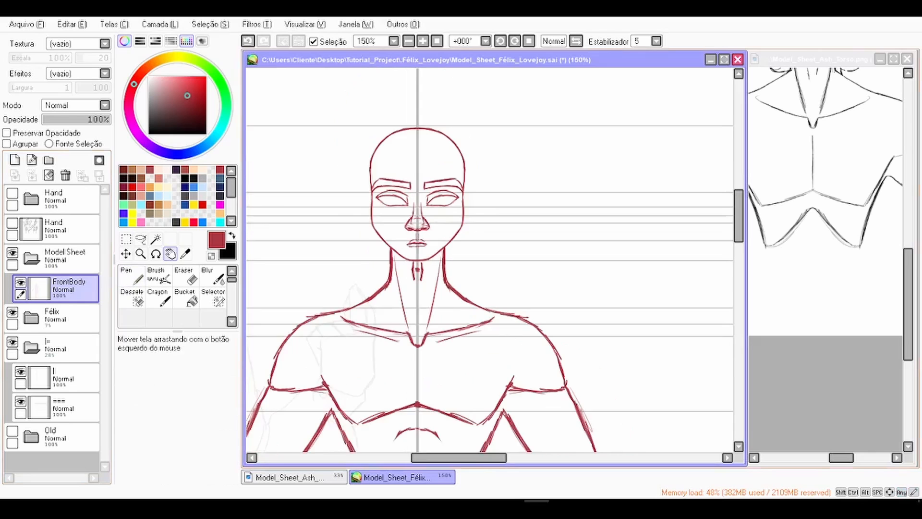
pyautogui.scroll(-3, 489, 259)
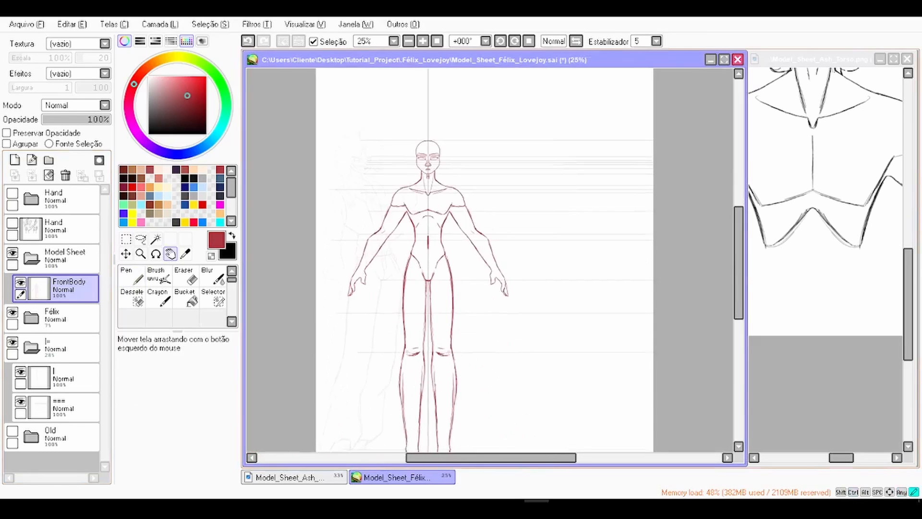
pyautogui.click(15, 160)
pyautogui.click(132, 276)
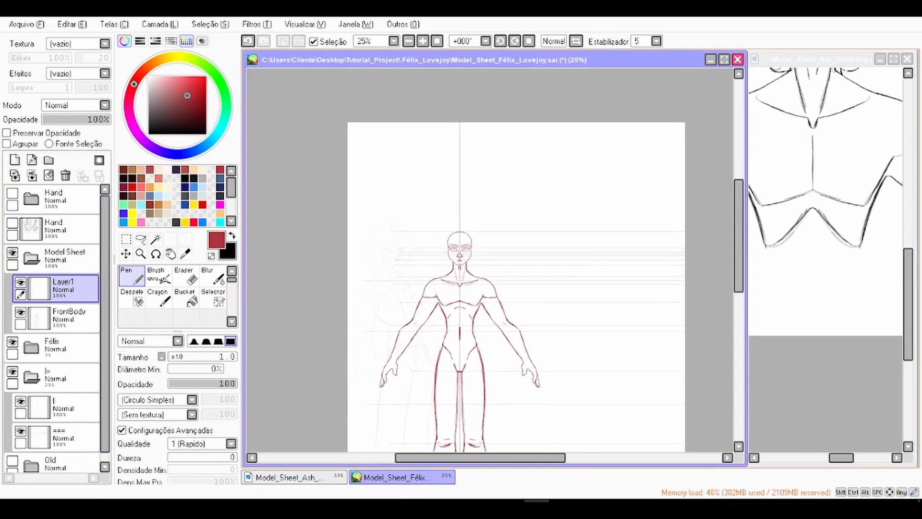
pyautogui.scroll(6, 480, 241)
pyautogui.moveTo(316, 241); pyautogui.dragTo(499, 240)
pyautogui.hotkey('ctrl', 'z')
# Step: Examine the detailed eye on the Model_Sheet_Ash reference sheet close up beside the front-view face
pyautogui.press('space')
pyautogui.moveTo(427, 295)
pyautogui.mouseDown()
pyautogui.moveTo(402, 244)
pyautogui.moveTo(415, 235)
pyautogui.mouseUp()
pyautogui.scroll(1, 415, 234)
pyautogui.press('space')
pyautogui.moveTo(816, 158); pyautogui.dragTo(820, 361)
pyautogui.scroll(3, 825, 260)
pyautogui.scroll(1, 825, 259)
pyautogui.moveTo(830, 231); pyautogui.dragTo(828, 296)
pyautogui.click(404, 235)
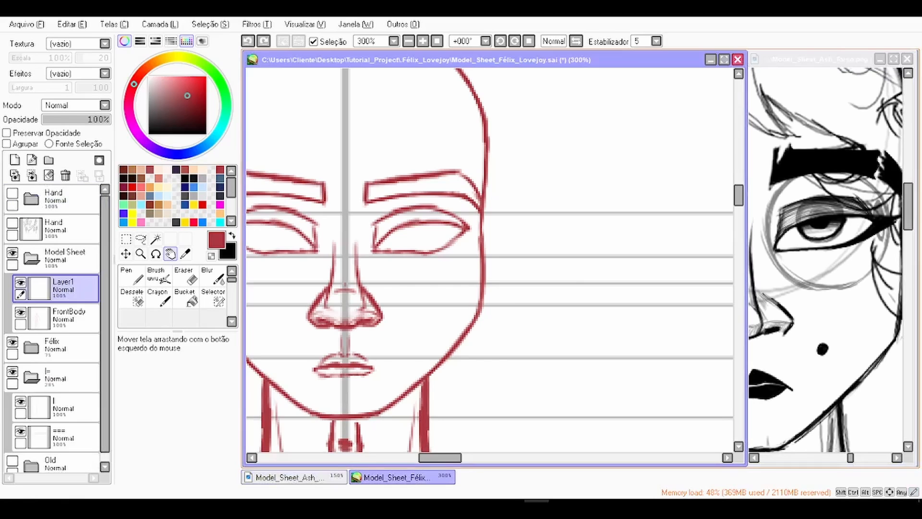
# Step: Draw a round iris outline with a small pupil dot inside the face's right-side eye on Layer1
pyautogui.scroll(1, 404, 236)
pyautogui.moveTo(404, 235)
pyautogui.mouseDown()
pyautogui.moveTo(396, 238)
pyautogui.moveTo(469, 209)
pyautogui.moveTo(428, 264)
pyautogui.moveTo(451, 225)
pyautogui.mouseUp()
pyautogui.scroll(1, 379, 228)
pyautogui.scroll(1, 379, 228)
pyautogui.hotkey('ctrl', 'z')
pyautogui.hotkey('ctrl', 'z')
pyautogui.hotkey('ctrl', 'z')
pyautogui.moveTo(382, 236)
pyautogui.mouseDown()
pyautogui.moveTo(454, 223)
pyautogui.moveTo(423, 268)
pyautogui.moveTo(455, 220)
pyautogui.moveTo(417, 215)
pyautogui.mouseUp()
pyautogui.scroll(1, 423, 227)
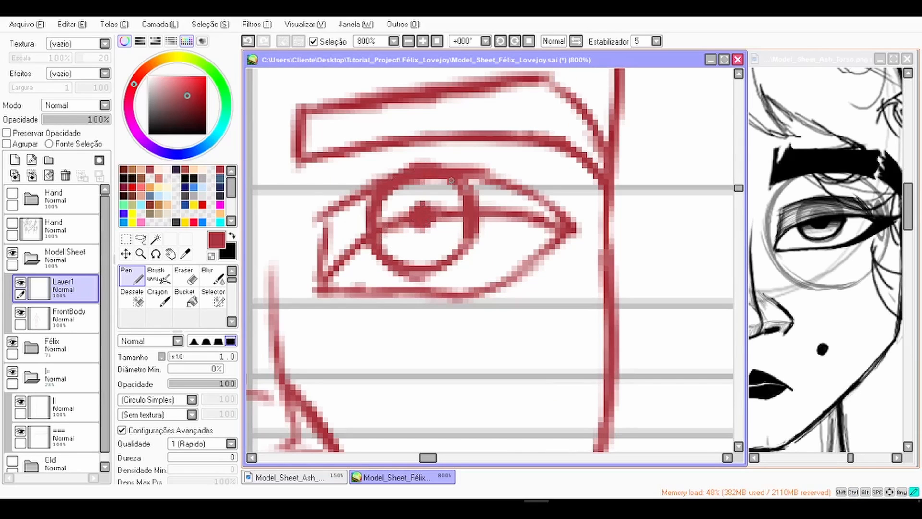
pyautogui.moveTo(471, 232)
pyautogui.mouseDown()
pyautogui.moveTo(435, 263)
pyautogui.moveTo(398, 255)
pyautogui.moveTo(378, 220)
pyautogui.mouseUp()
pyautogui.moveTo(378, 237)
pyautogui.mouseDown()
pyautogui.moveTo(428, 269)
pyautogui.moveTo(480, 219)
pyautogui.mouseUp()
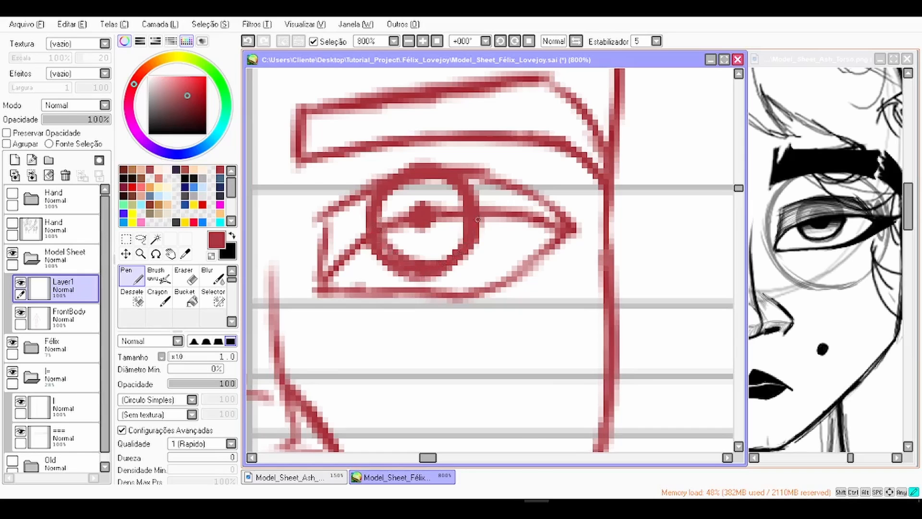
# Step: Add another new layer, draw a large eyeball circle around the right-side eye, and trim its rough outer edge with the Eraser
pyautogui.scroll(-2, 417, 226)
pyautogui.scroll(-1, 408, 197)
pyautogui.click(15, 160)
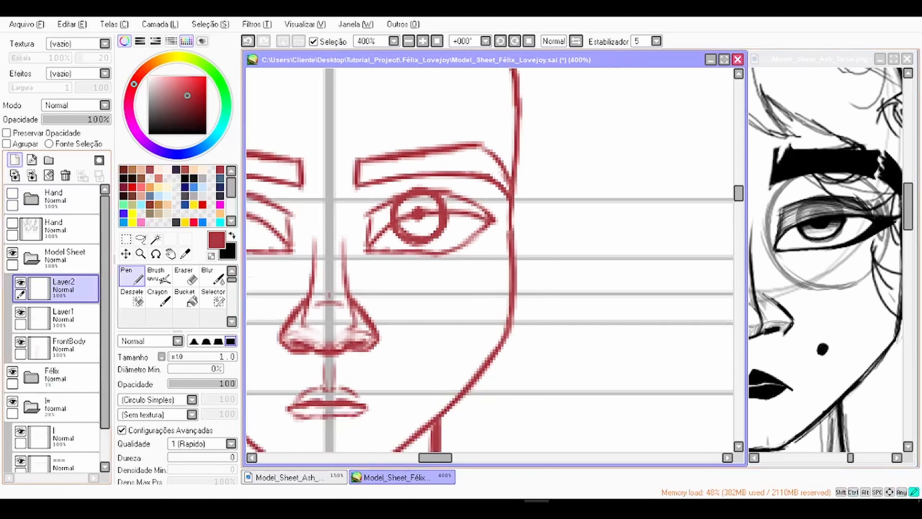
pyautogui.scroll(1, 365, 259)
pyautogui.moveTo(363, 263)
pyautogui.mouseDown()
pyautogui.moveTo(352, 144)
pyautogui.moveTo(476, 136)
pyautogui.moveTo(514, 191)
pyautogui.mouseUp()
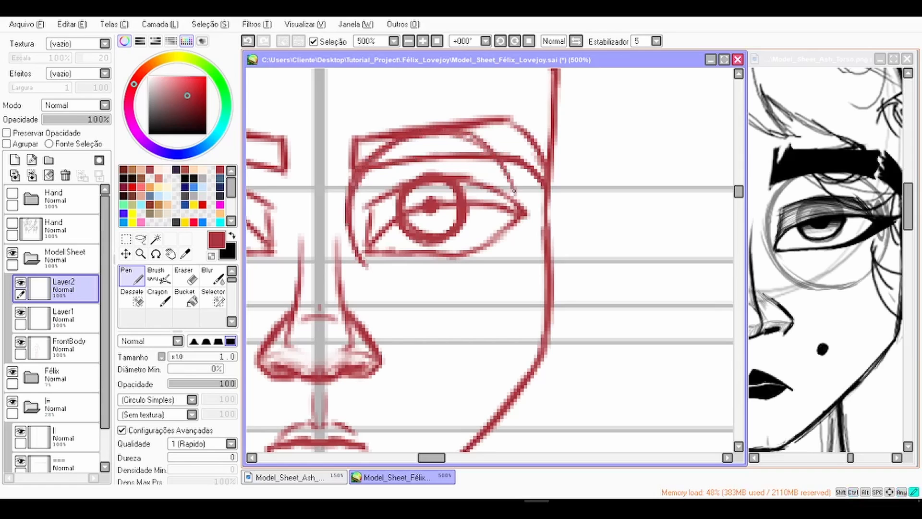
pyautogui.moveTo(499, 159); pyautogui.dragTo(523, 255)
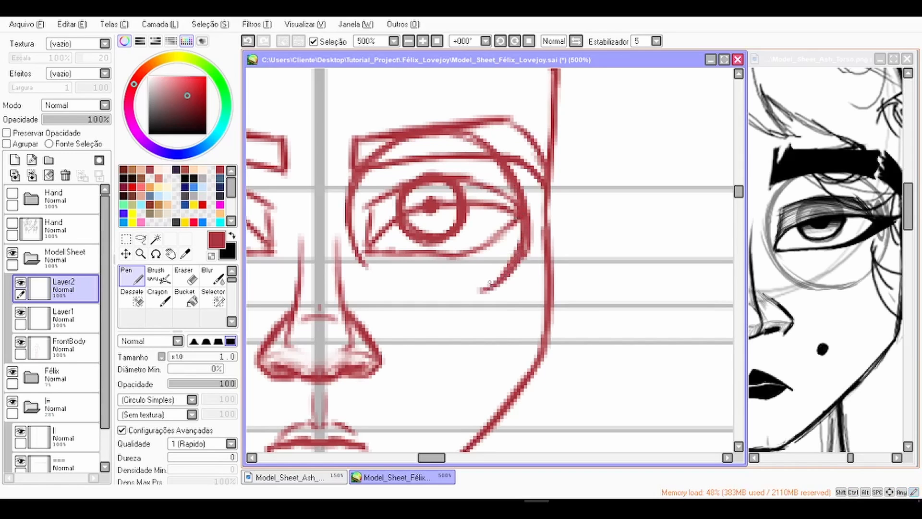
pyautogui.moveTo(489, 281); pyautogui.dragTo(408, 284)
pyautogui.moveTo(349, 233)
pyautogui.mouseDown()
pyautogui.moveTo(425, 303)
pyautogui.moveTo(510, 278)
pyautogui.mouseUp()
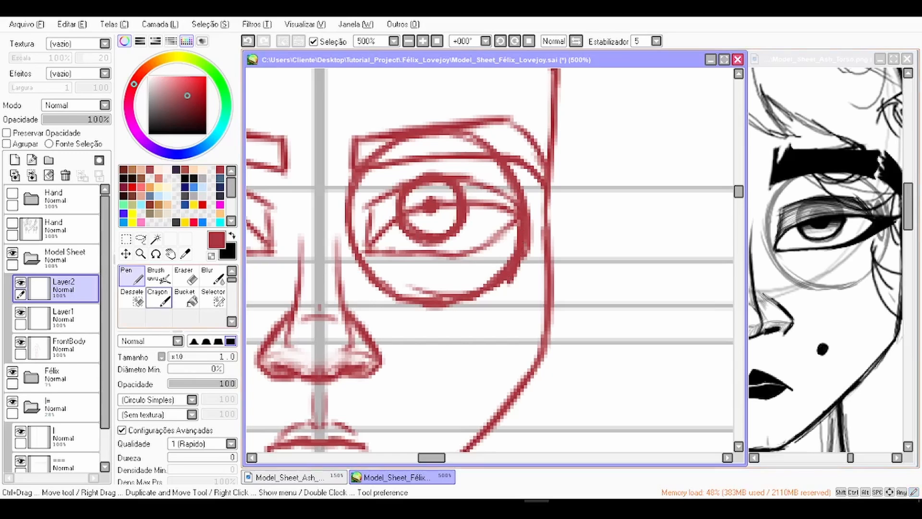
pyautogui.click(188, 276)
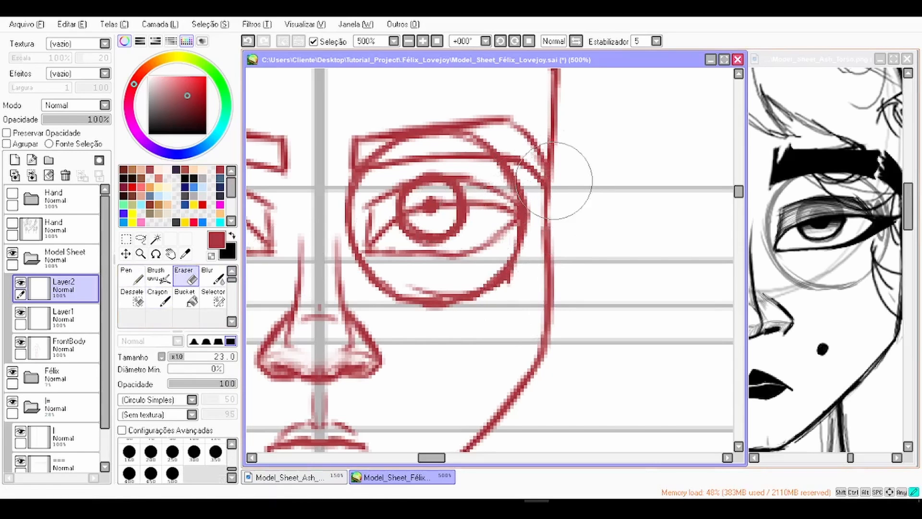
# Step: Hide the FrontBody layer and nudge the eyeball circle on Layer2 until it is concentric with the iris
pyautogui.hotkey('ctrl', 't')
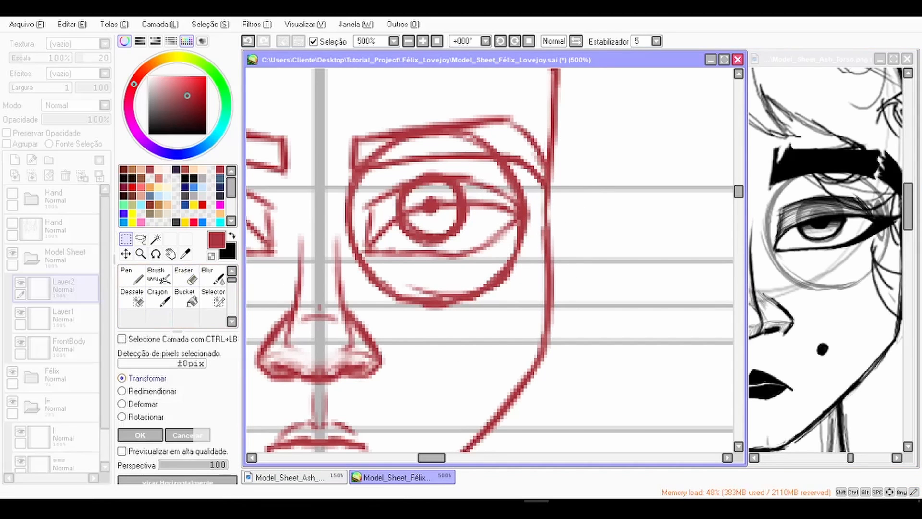
pyautogui.press('Return')
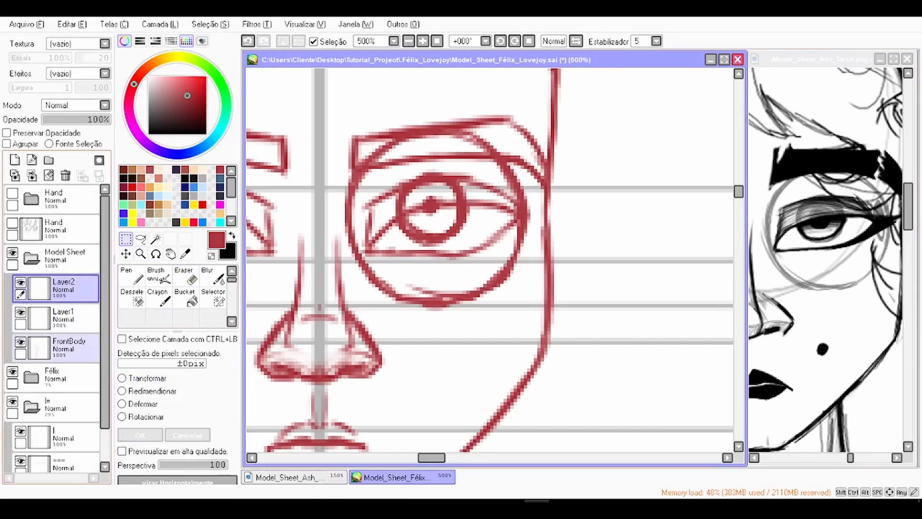
pyautogui.click(20, 341)
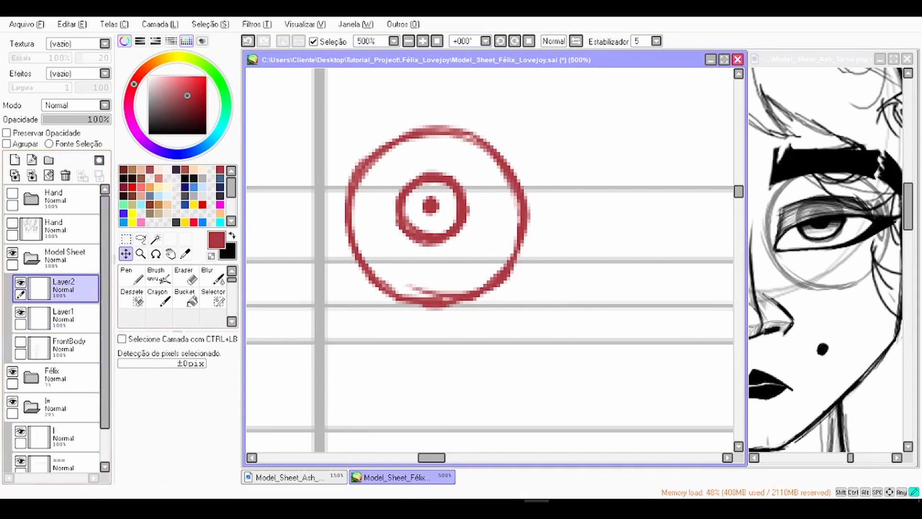
pyautogui.press('Up')
pyautogui.press('Left')
pyautogui.press('Left')
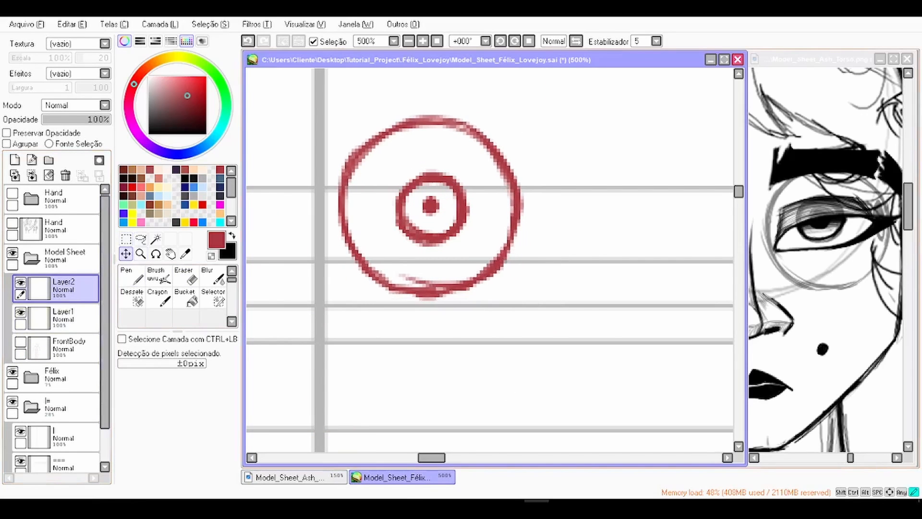
pyautogui.press('Right')
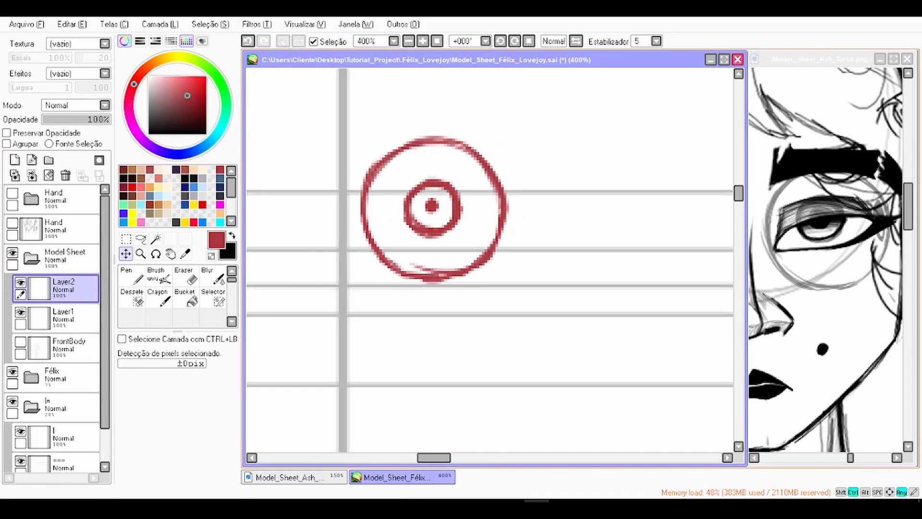
# Step: Shade the inside of the iris around the pupil with loose Pen strokes on Layer1
pyautogui.scroll(1, 408, 202)
pyautogui.click(68, 318)
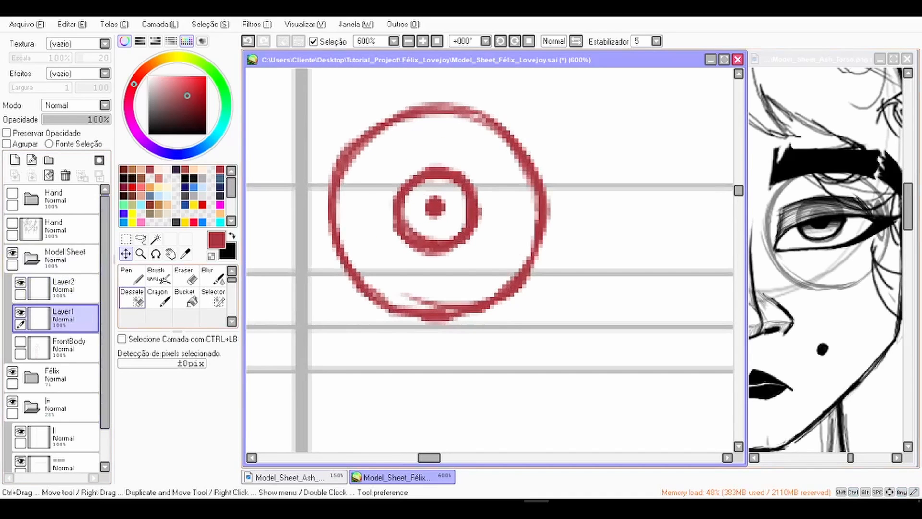
pyautogui.click(132, 277)
pyautogui.moveTo(403, 209)
pyautogui.mouseDown()
pyautogui.moveTo(444, 181)
pyautogui.moveTo(428, 238)
pyautogui.moveTo(457, 223)
pyautogui.mouseUp()
pyautogui.scroll(-1, 468, 217)
pyautogui.hotkey('ctrl', 'z')
pyautogui.moveTo(415, 202)
pyautogui.mouseDown()
pyautogui.moveTo(449, 180)
pyautogui.moveTo(435, 188)
pyautogui.moveTo(431, 222)
pyautogui.moveTo(465, 203)
pyautogui.moveTo(463, 219)
pyautogui.moveTo(459, 196)
pyautogui.moveTo(439, 199)
pyautogui.moveTo(441, 182)
pyautogui.moveTo(476, 197)
pyautogui.mouseUp()
pyautogui.scroll(2, 436, 191)
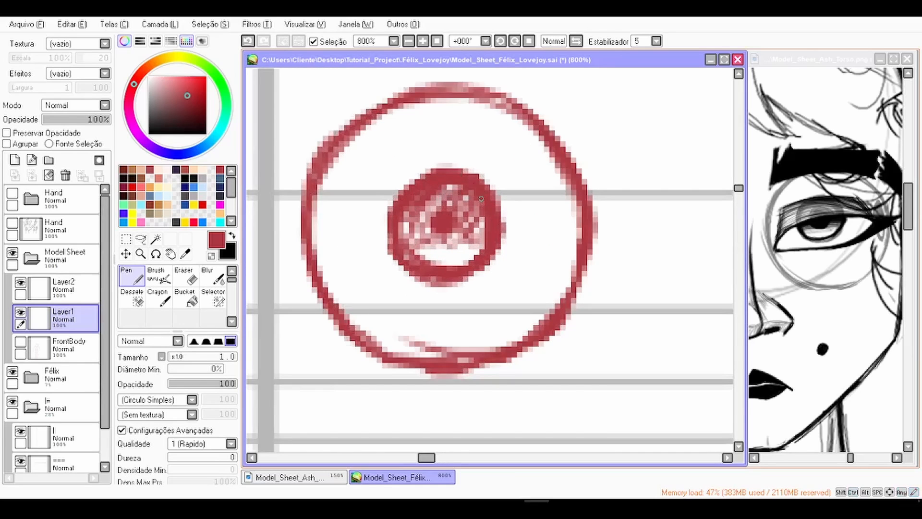
pyautogui.moveTo(420, 246)
pyautogui.mouseDown()
pyautogui.moveTo(436, 256)
pyautogui.moveTo(450, 223)
pyautogui.mouseUp()
pyautogui.scroll(-2, 452, 217)
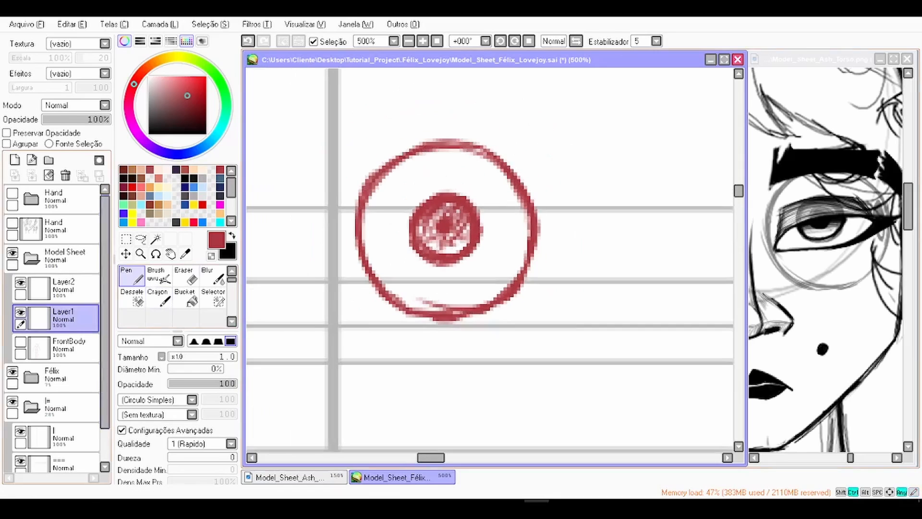
# Step: Show the FrontBody layer again and shift the eyeball circle on Layer2 slightly so it surrounds the drawn eye
pyautogui.click(21, 341)
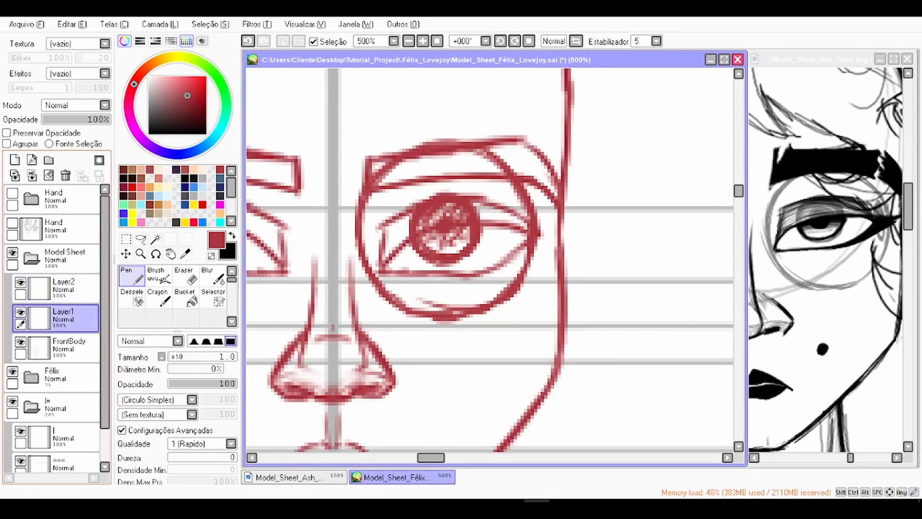
pyautogui.click(68, 288)
pyautogui.click(125, 254)
pyautogui.moveTo(447, 231)
pyautogui.mouseDown()
pyautogui.moveTo(454, 234)
pyautogui.moveTo(438, 268)
pyautogui.moveTo(438, 255)
pyautogui.mouseUp()
pyautogui.scroll(-2, 451, 214)
pyautogui.scroll(2, 438, 248)
pyautogui.scroll(-1, 451, 221)
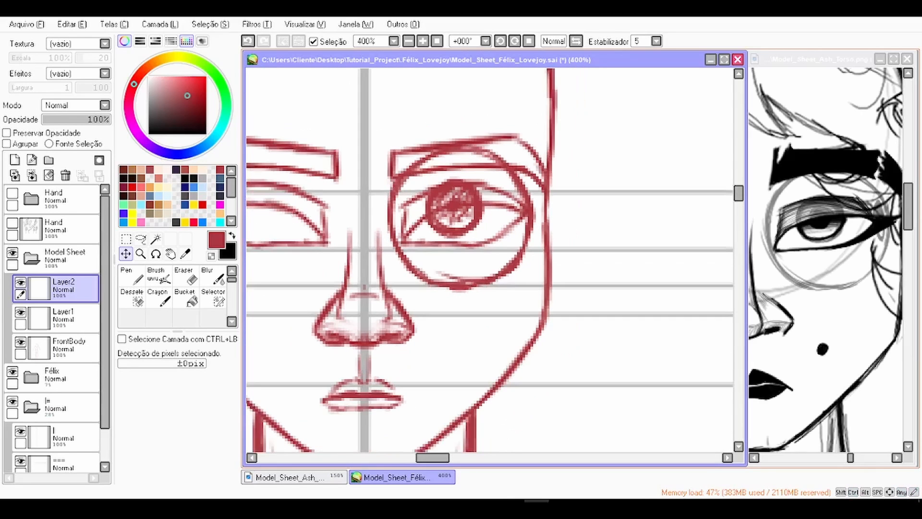
pyautogui.moveTo(450, 221); pyautogui.dragTo(451, 218)
# Step: Compare the drawn iris and eyeball circle with the reference sheet's eye and check them against the whole face
pyautogui.press('space')
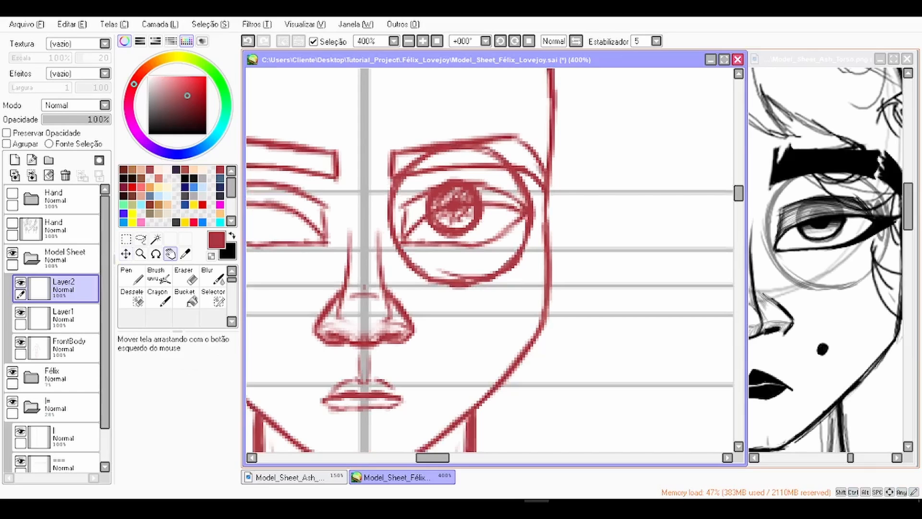
pyautogui.click(825, 259)
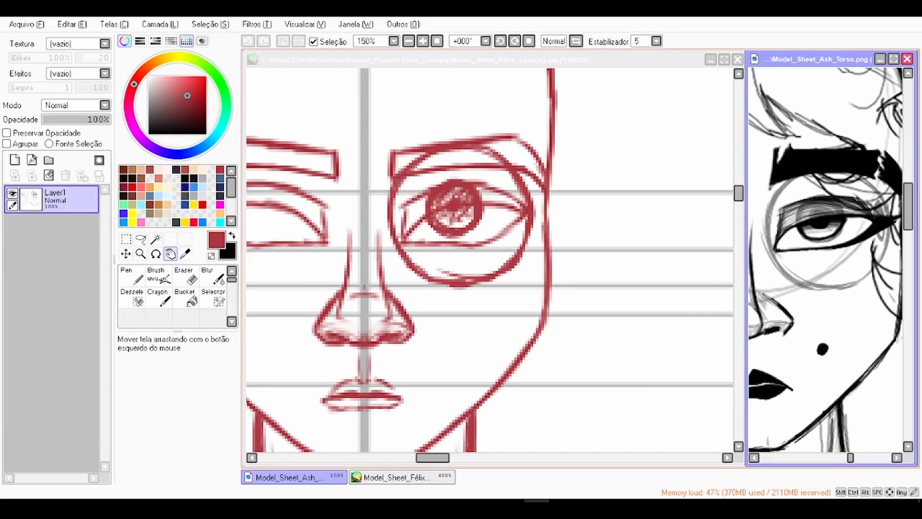
pyautogui.moveTo(825, 259); pyautogui.dragTo(826, 259)
pyautogui.click(542, 231)
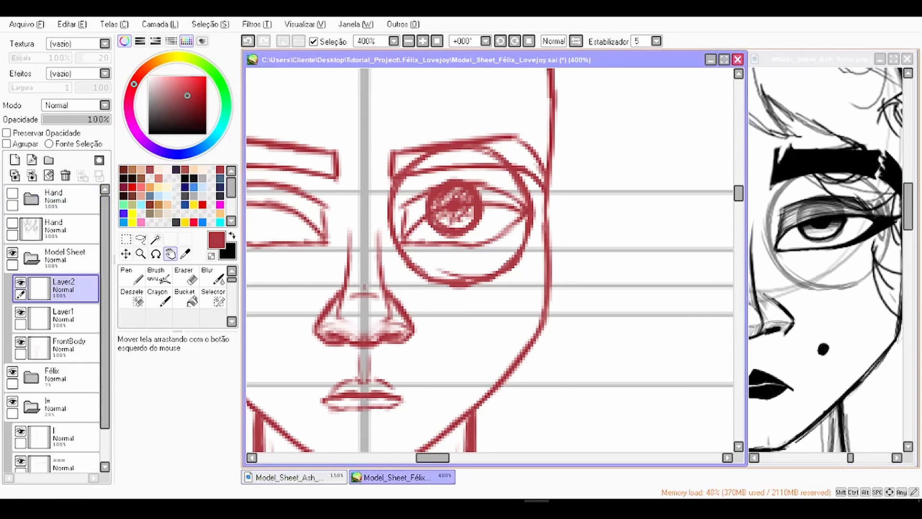
pyautogui.scroll(-1, 543, 232)
pyautogui.scroll(1, 543, 232)
pyautogui.scroll(-1, 545, 232)
pyautogui.moveTo(540, 224)
pyautogui.mouseDown()
pyautogui.moveTo(547, 239)
pyautogui.moveTo(539, 231)
pyautogui.mouseUp()
pyautogui.scroll(-1, 543, 234)
pyautogui.scroll(1, 541, 235)
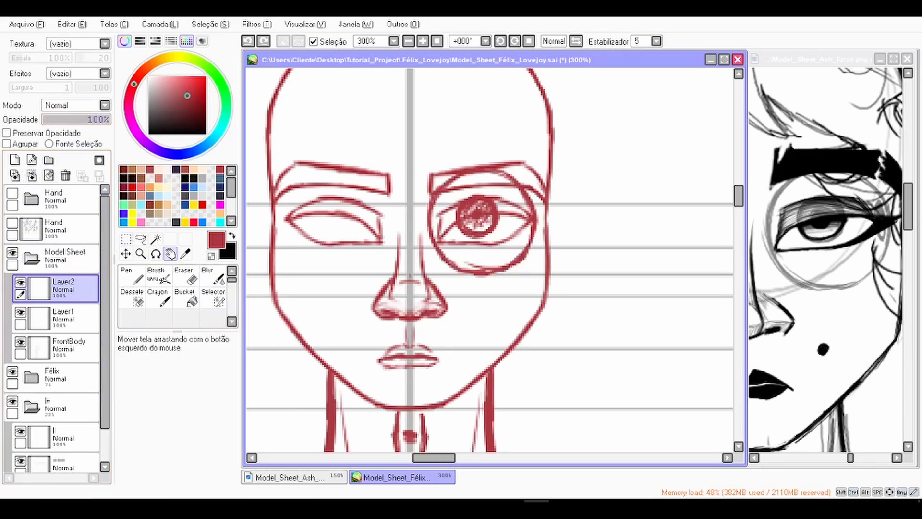
# Step: Set Layer2's opacity to 30% and fade the part of the iris above the upper eyelid on Layer1 with the Eraser at opacity 23
pyautogui.moveTo(68, 120); pyautogui.dragTo(63, 120)
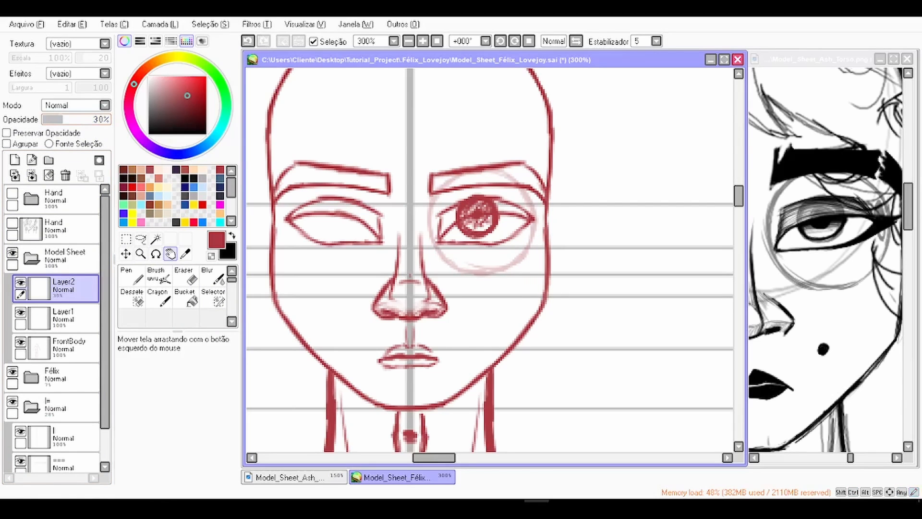
pyautogui.click(72, 318)
pyautogui.click(185, 276)
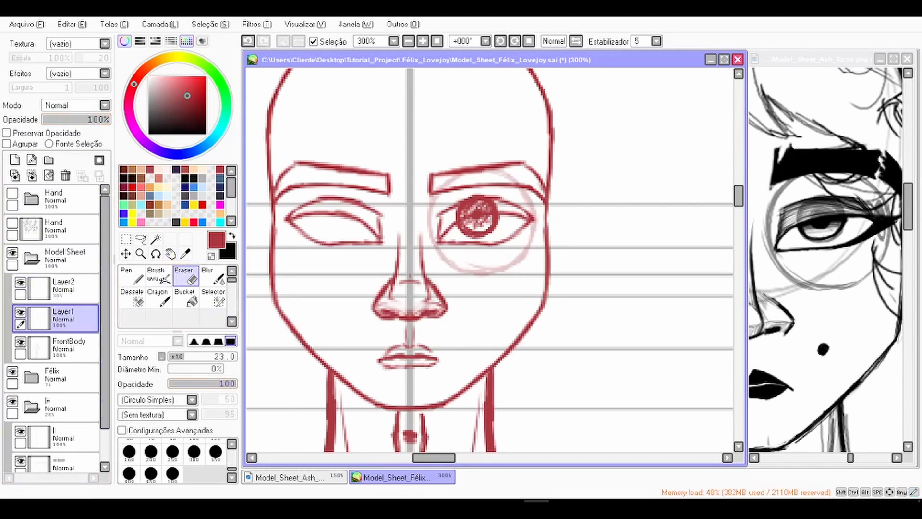
pyautogui.click(184, 383)
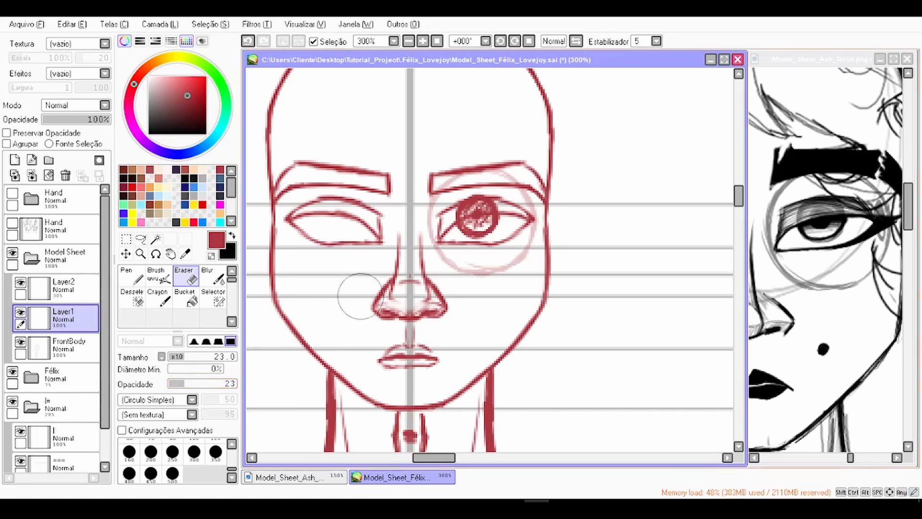
pyautogui.press('Delete')
pyautogui.press('Delete')
pyautogui.press('Delete')
pyautogui.press('Delete')
pyautogui.scroll(2, 446, 246)
pyautogui.scroll(1, 414, 228)
pyautogui.moveTo(422, 214)
pyautogui.mouseDown()
pyautogui.moveTo(418, 290)
pyautogui.moveTo(422, 226)
pyautogui.mouseUp()
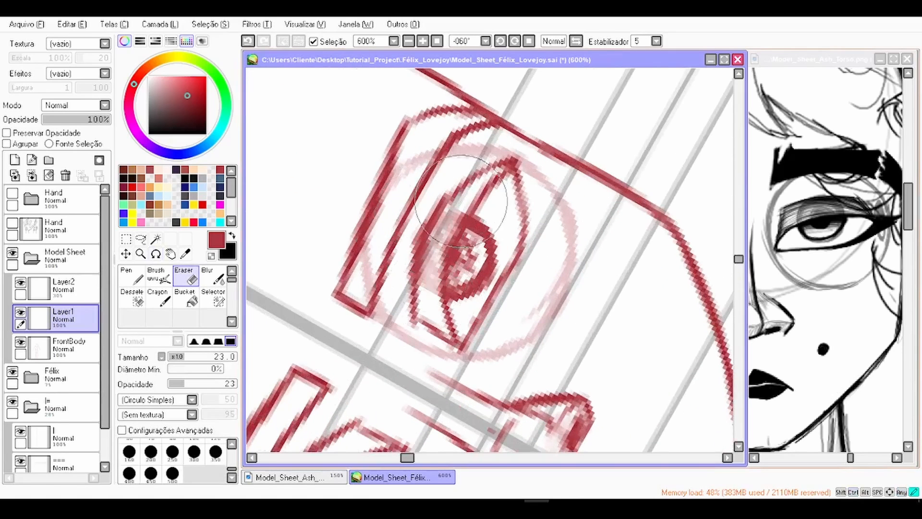
pyautogui.moveTo(428, 307)
pyautogui.mouseDown()
pyautogui.moveTo(409, 269)
pyautogui.moveTo(425, 240)
pyautogui.mouseUp()
pyautogui.press('Home')
pyautogui.scroll(-2, 457, 208)
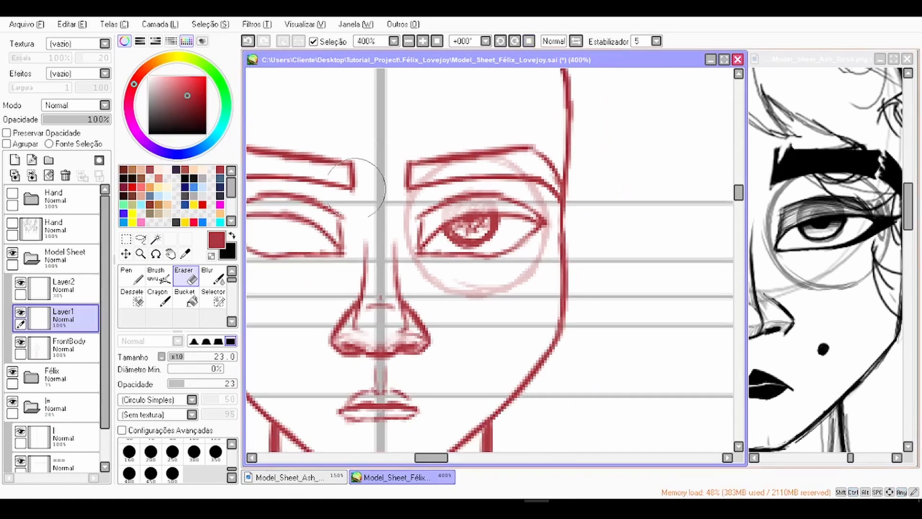
# Step: Lasso the right-side iris on Layer1 and paste a copy of it onto a new layer
pyautogui.click(67, 289)
pyautogui.click(140, 239)
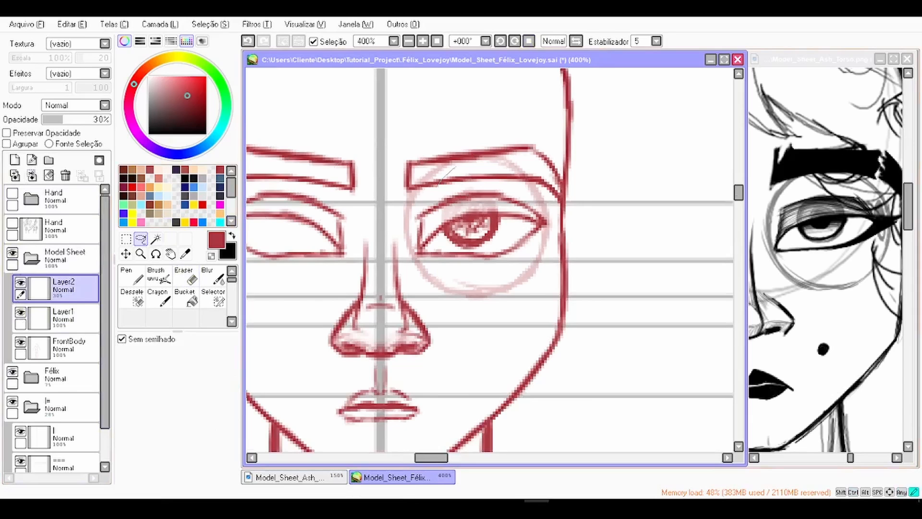
pyautogui.click(67, 319)
pyautogui.moveTo(497, 138)
pyautogui.mouseDown()
pyautogui.moveTo(523, 282)
pyautogui.moveTo(540, 181)
pyautogui.mouseUp()
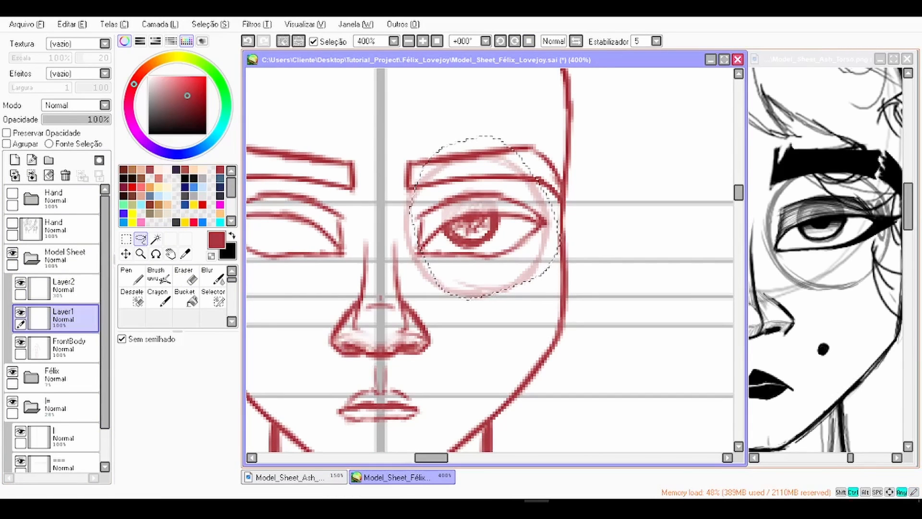
pyautogui.hotkey('ctrl', 'c')
pyautogui.hotkey('ctrl', 'v')
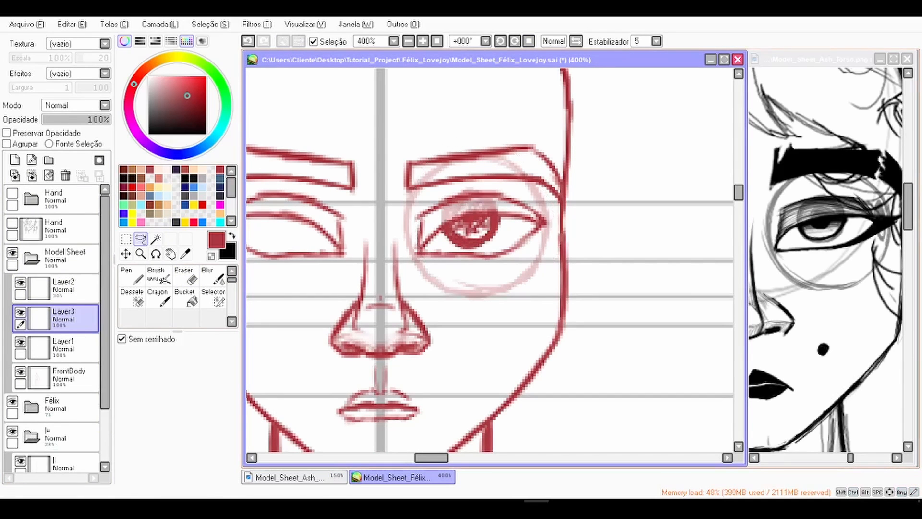
# Step: Squeeze the pasted iris copy into a narrow sliver and place it at the inner corner of the right-side eye
pyautogui.moveTo(502, 221); pyautogui.dragTo(624, 215)
pyautogui.hotkey('ctrl', 't')
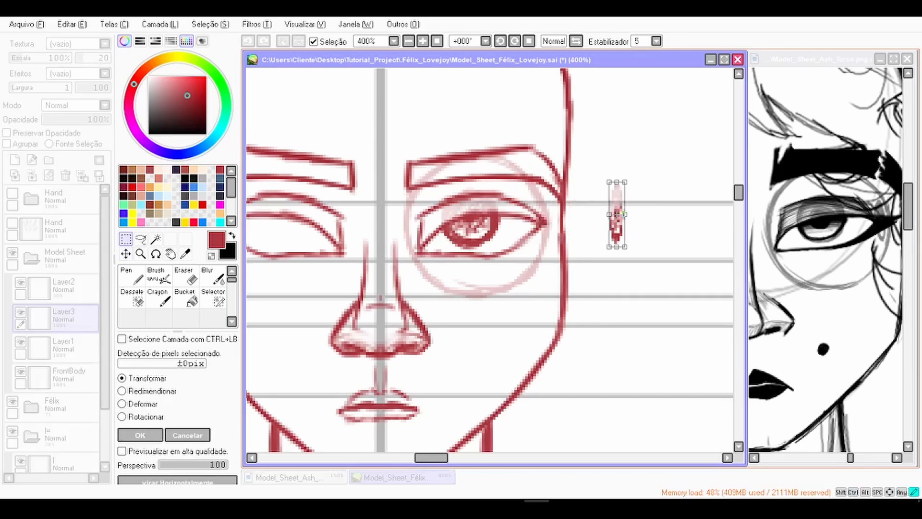
pyautogui.press('Return')
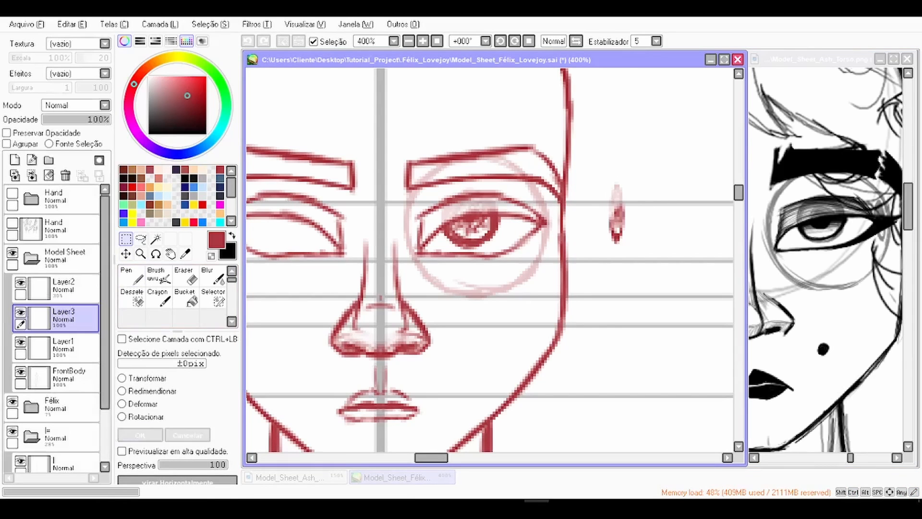
pyautogui.moveTo(616, 215); pyautogui.dragTo(421, 222)
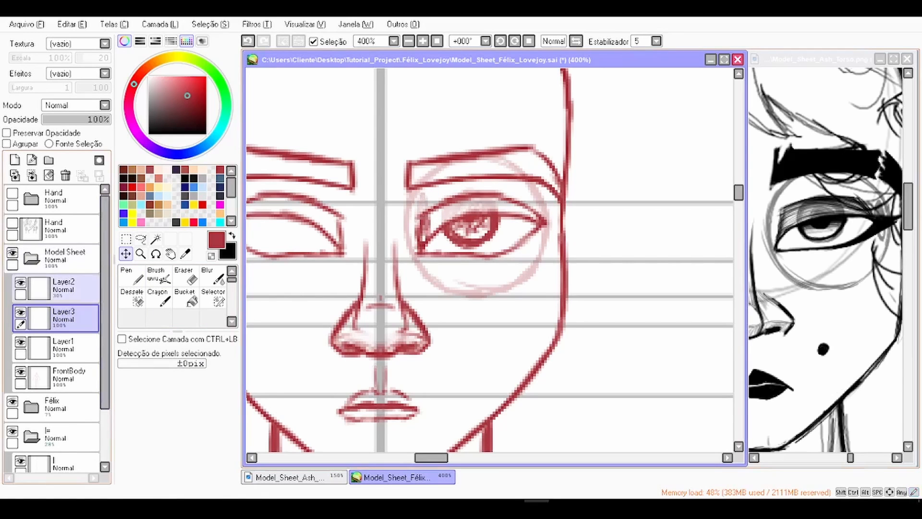
# Step: Merge Layer2 and Layer3 down into Layer1
pyautogui.click(63, 289)
pyautogui.click(32, 175)
pyautogui.click(31, 175)
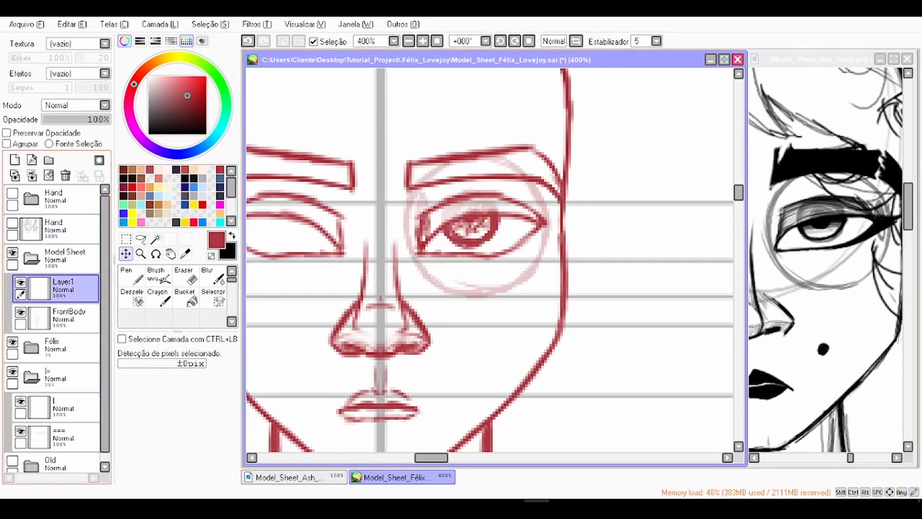
# Step: Examine the finished right-side eye against the whole face and shoulders at several magnifications
pyautogui.scroll(-1, 434, 185)
pyautogui.scroll(-2, 518, 231)
pyautogui.press('space')
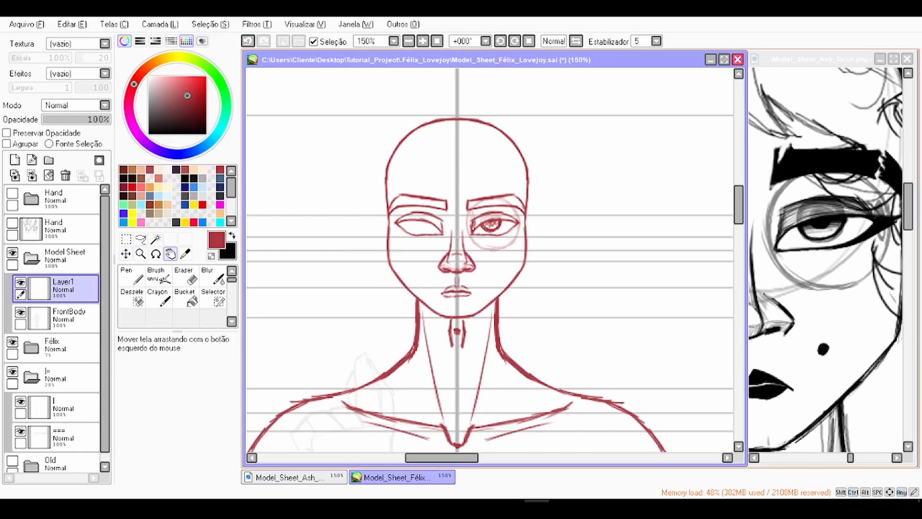
pyautogui.moveTo(519, 231); pyautogui.dragTo(510, 214)
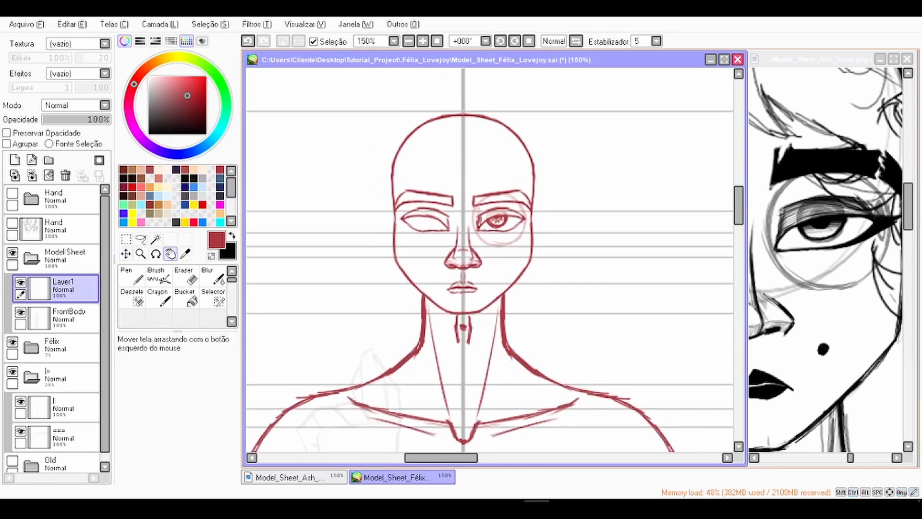
pyautogui.scroll(2, 432, 213)
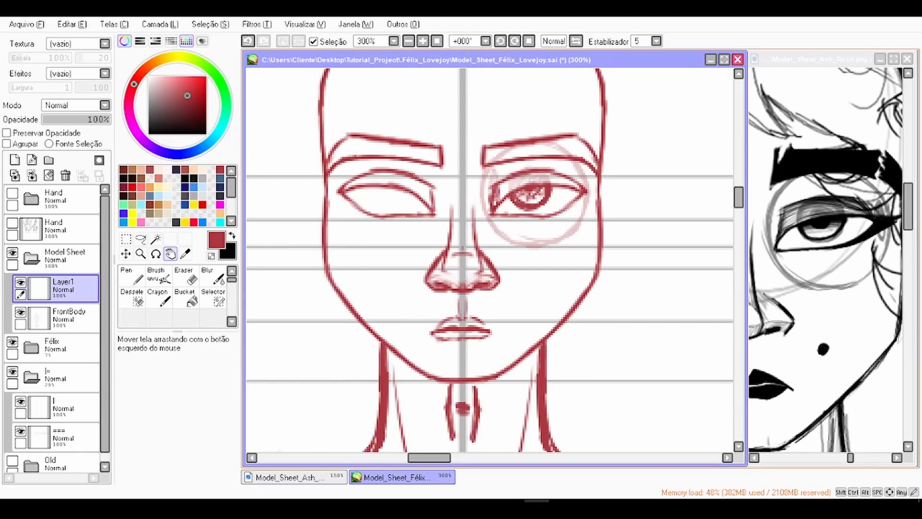
pyautogui.scroll(-3, 411, 149)
pyautogui.scroll(3, 437, 216)
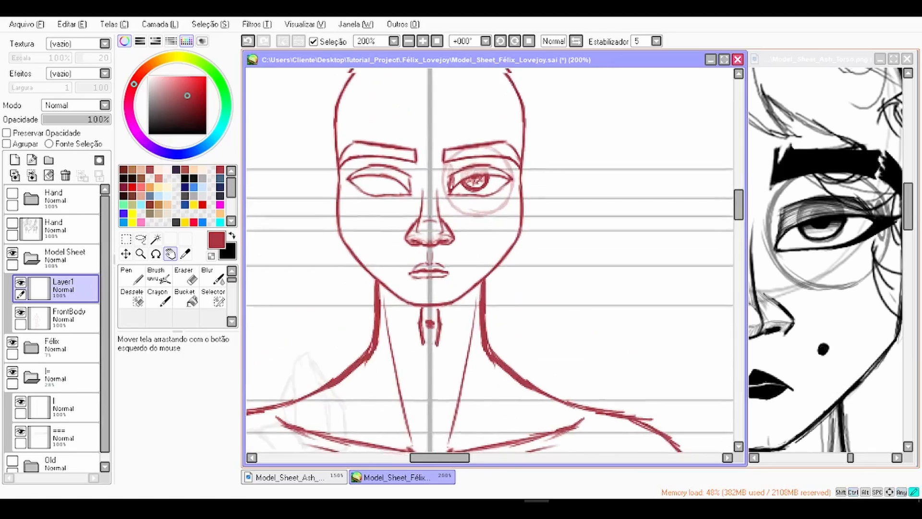
pyautogui.scroll(-1, 437, 216)
# Step: Draw a curved hairline across the forehead with the Pen on a new layer above Layer1
pyautogui.click(14, 160)
pyautogui.click(131, 276)
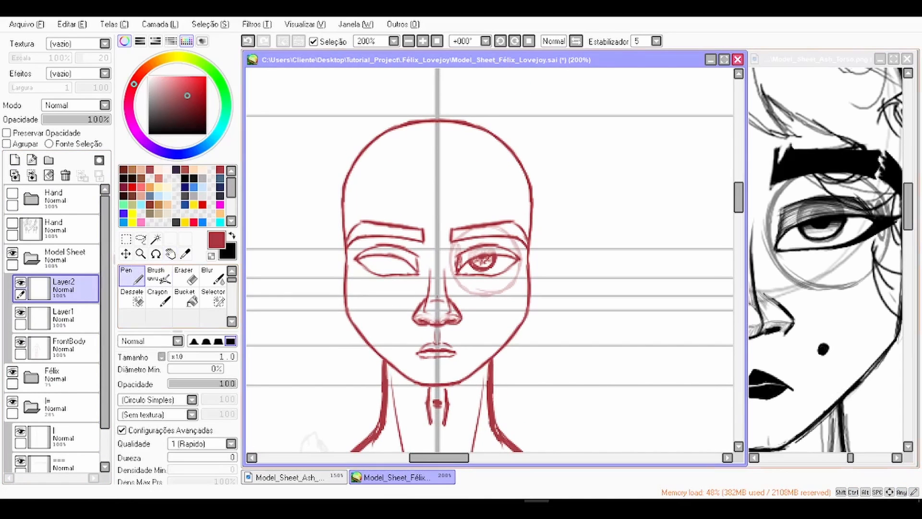
pyautogui.moveTo(339, 205)
pyautogui.mouseDown()
pyautogui.moveTo(415, 187)
pyautogui.moveTo(473, 190)
pyautogui.mouseUp()
pyautogui.moveTo(372, 189); pyautogui.dragTo(513, 200)
pyautogui.hotkey('ctrl', 'z')
pyautogui.moveTo(415, 228); pyautogui.dragTo(444, 327)
pyautogui.hotkey('ctrl', 'z')
pyautogui.hotkey('ctrl', 'z')
pyautogui.moveTo(406, 392); pyautogui.dragTo(421, 233)
pyautogui.moveTo(403, 370); pyautogui.dragTo(426, 224)
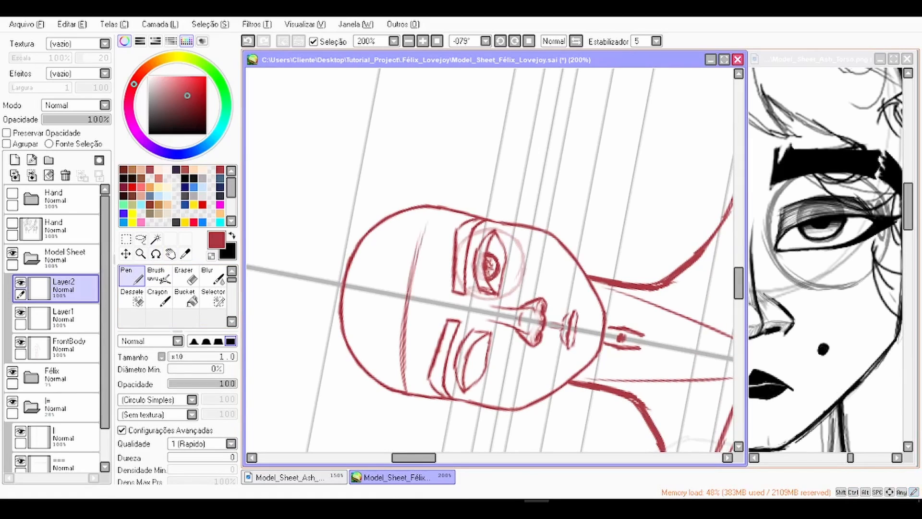
pyautogui.moveTo(409, 293); pyautogui.dragTo(438, 177)
pyautogui.click(528, 42)
# Step: Distort the forehead hairline on Layer2 so that its right-side end sits slightly lower on the head
pyautogui.click(126, 253)
pyautogui.hotkey('ctrl', 't')
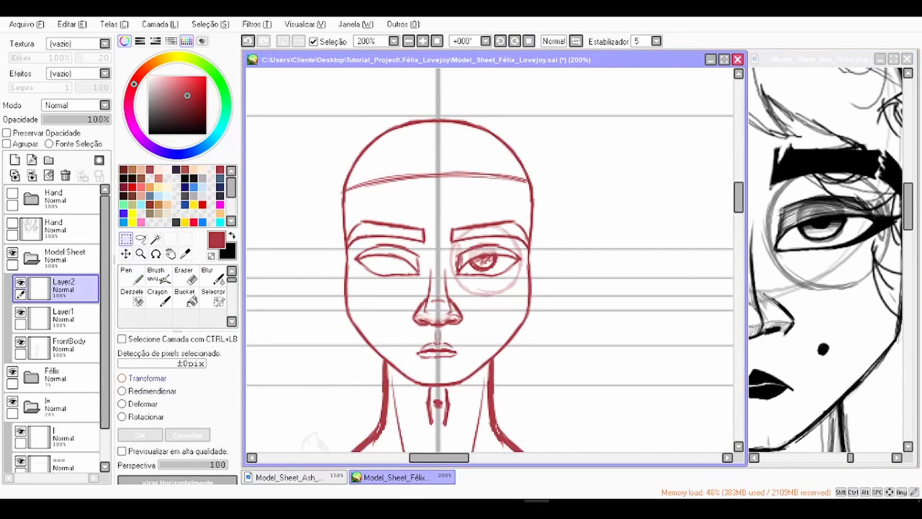
pyautogui.click(122, 404)
pyautogui.moveTo(532, 183); pyautogui.dragTo(534, 194)
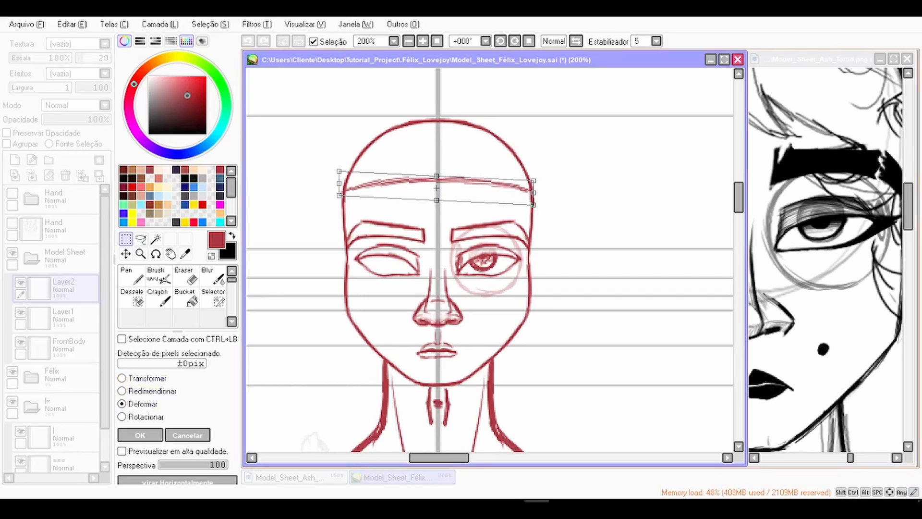
pyautogui.press('Return')
# Step: Draw a vertical centre line from the crown down to the hairline and strengthen the hairline's right-side half
pyautogui.moveTo(480, 185); pyautogui.dragTo(437, 153)
pyautogui.click(131, 276)
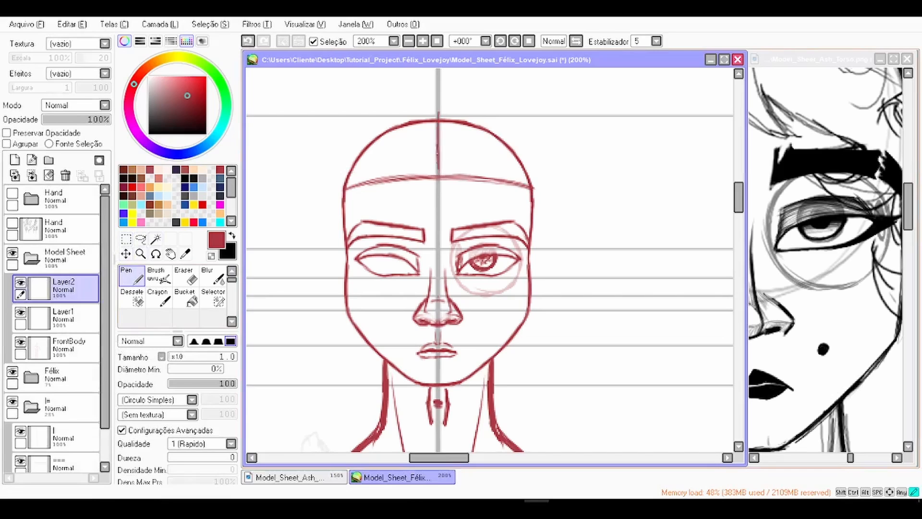
pyautogui.moveTo(486, 185); pyautogui.dragTo(494, 186)
pyautogui.hotkey('ctrl', 'z')
pyautogui.moveTo(442, 173)
pyautogui.mouseDown()
pyautogui.moveTo(506, 185)
pyautogui.moveTo(526, 205)
pyautogui.moveTo(533, 197)
pyautogui.moveTo(439, 172)
pyautogui.mouseUp()
pyautogui.hotkey('ctrl', 'z')
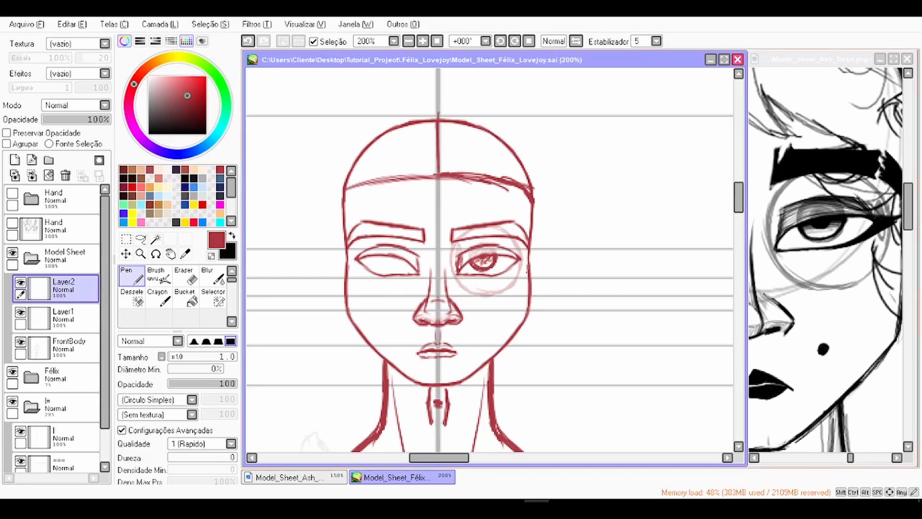
# Step: Merge Layer1 down into FrontBody and set Layer2's opacity to 28%
pyautogui.press('h')
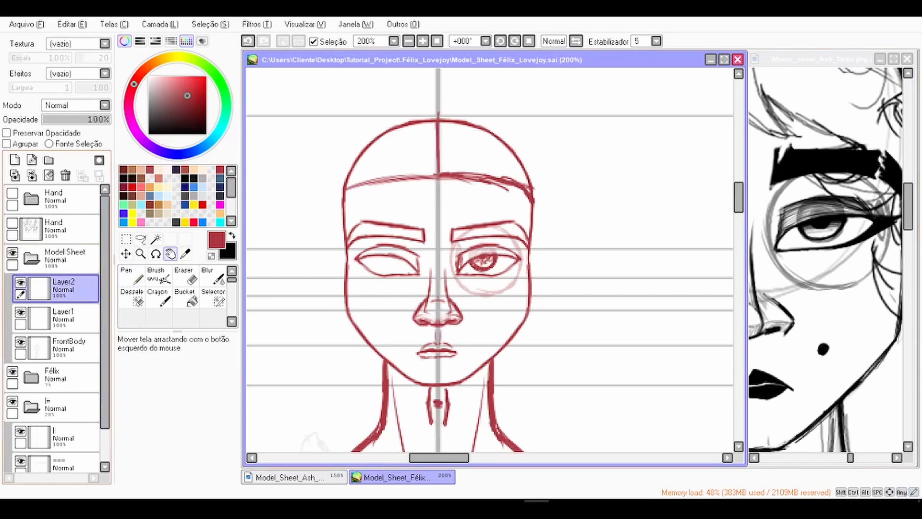
pyautogui.keyDown('shift'); pyautogui.click(64, 259); pyautogui.keyUp('shift')
pyautogui.keyDown('shift'); pyautogui.click(65, 319); pyautogui.keyUp('shift')
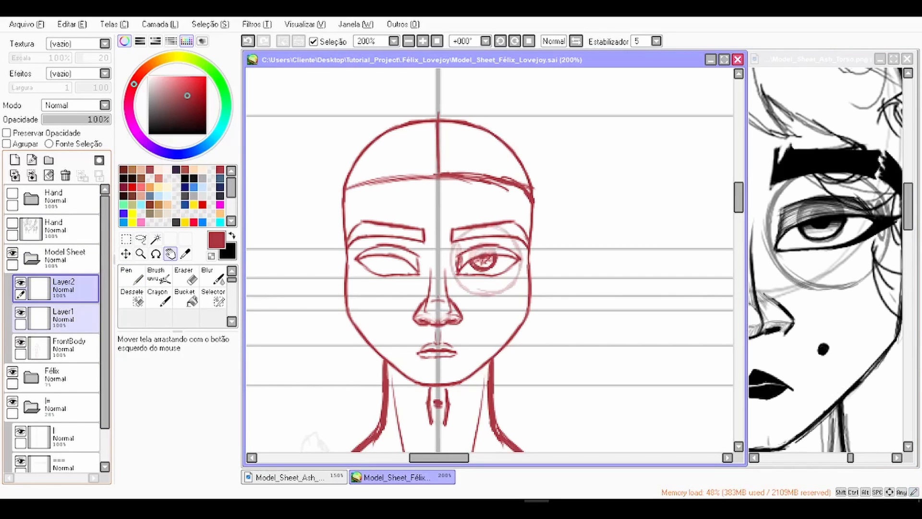
pyautogui.click(65, 317)
pyautogui.click(31, 175)
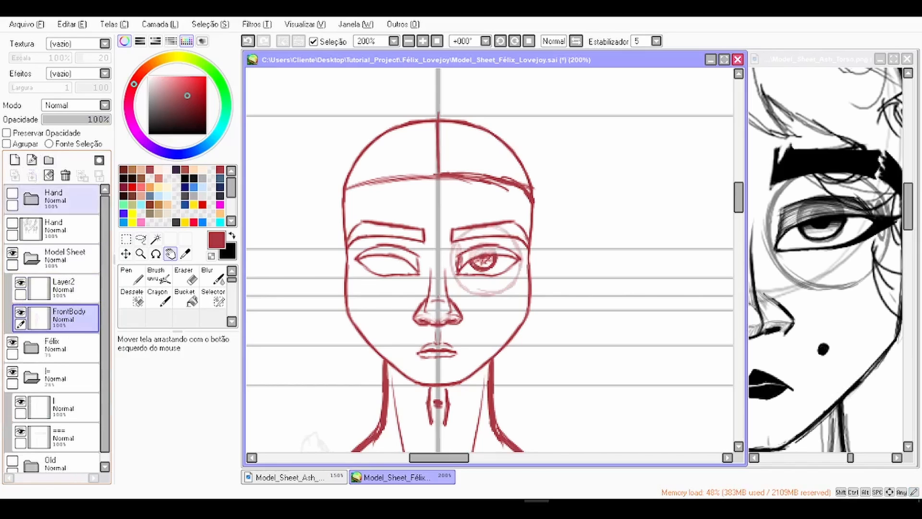
pyautogui.click(64, 289)
pyautogui.moveTo(64, 120); pyautogui.dragTo(62, 119)
# Step: Collapse the Model Sheet and guide-line folders and hide the guide lines
pyautogui.hotkey('ctrl', '-')
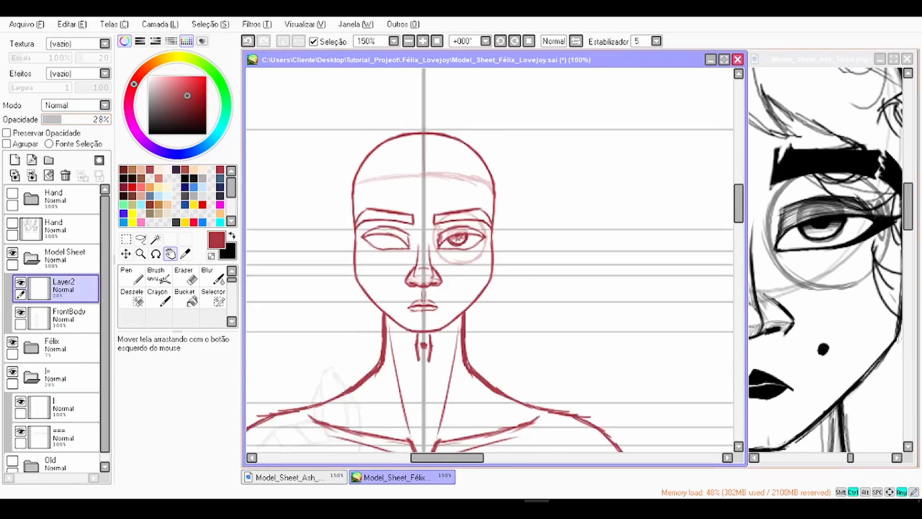
pyautogui.hotkey('ctrl', '-')
pyautogui.hotkey('ctrl', '-')
pyautogui.moveTo(380, 269); pyautogui.dragTo(531, 209)
pyautogui.click(31, 259)
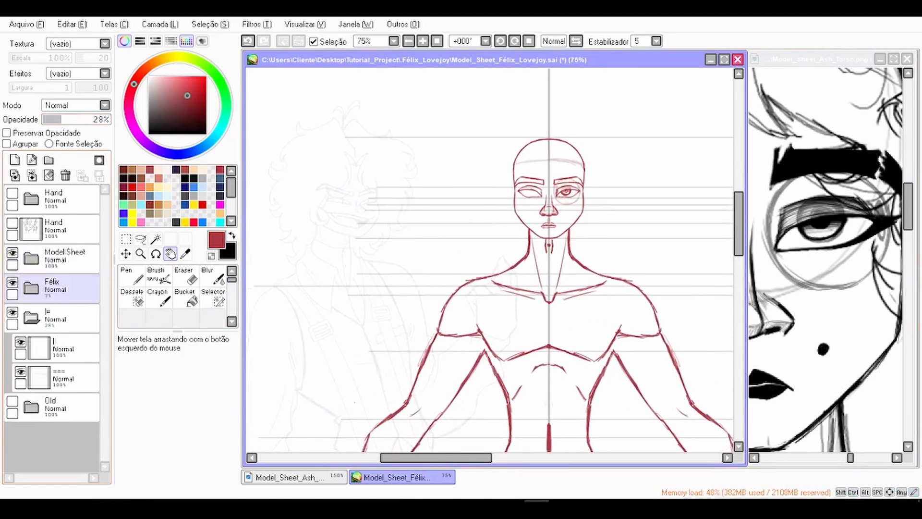
pyautogui.click(31, 317)
pyautogui.click(12, 313)
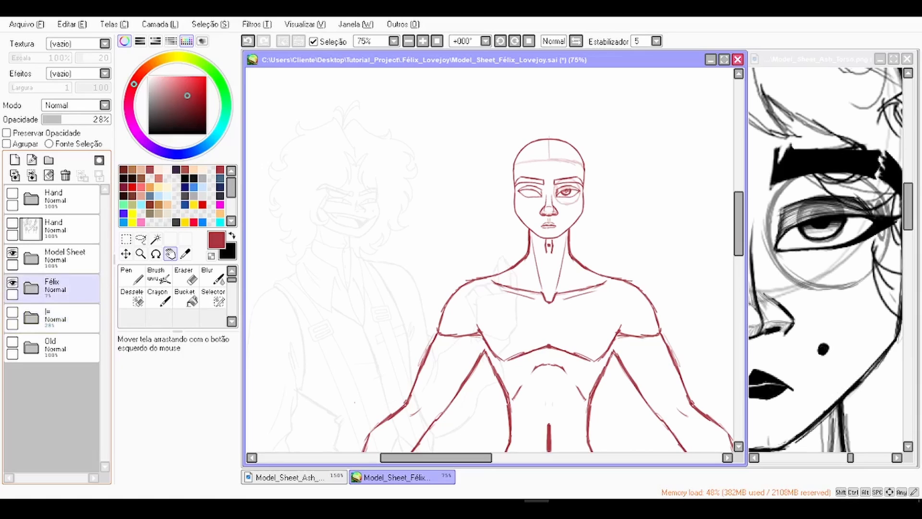
# Step: Set the Félix folder's opacity to 100% and show its Colour layer
pyautogui.scroll(1, 365, 202)
pyautogui.moveTo(365, 201); pyautogui.dragTo(508, 210)
pyautogui.click(65, 290)
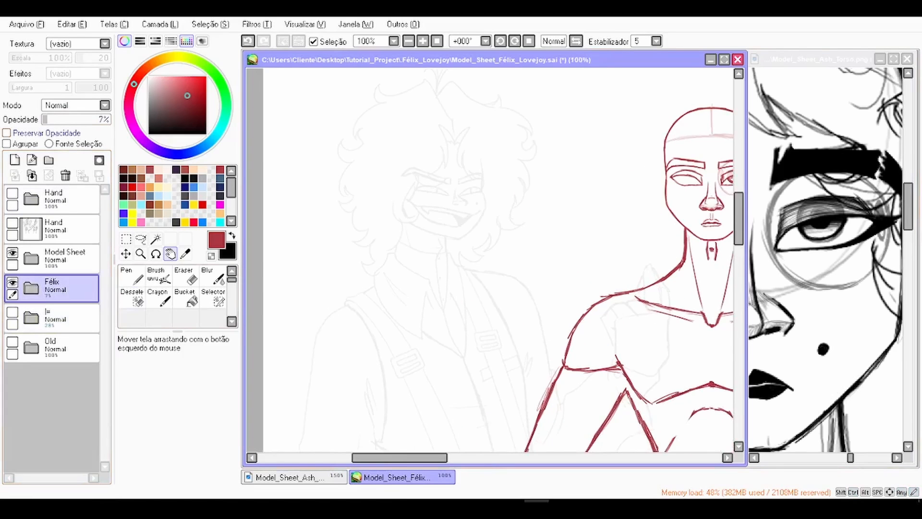
pyautogui.moveTo(91, 119); pyautogui.dragTo(113, 119)
pyautogui.scroll(-2, 445, 234)
pyautogui.moveTo(445, 234)
pyautogui.mouseDown()
pyautogui.moveTo(347, 171)
pyautogui.moveTo(396, 159)
pyautogui.moveTo(543, 247)
pyautogui.moveTo(458, 265)
pyautogui.mouseUp()
pyautogui.scroll(3, 396, 158)
pyautogui.click(31, 288)
pyautogui.click(20, 342)
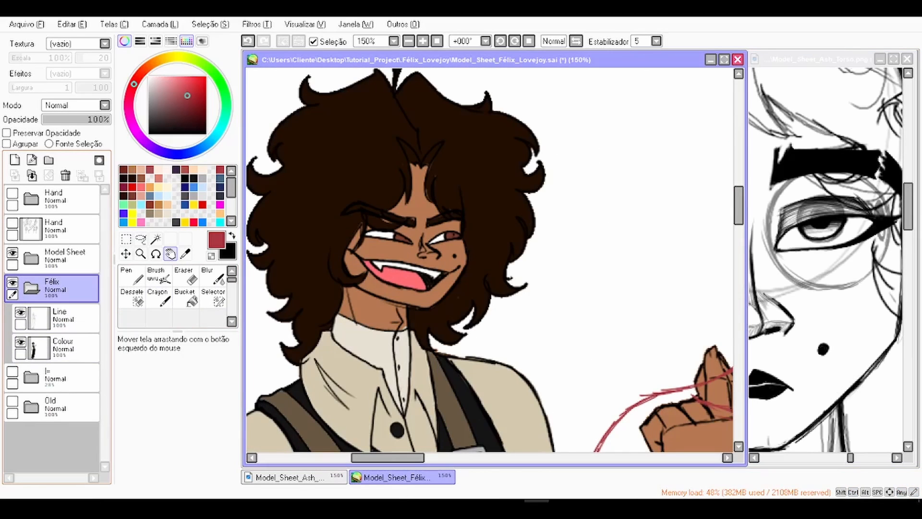
# Step: Compare the coloured character's hair and outfit with the front-view body and hide the Félix folder
pyautogui.click(31, 289)
pyautogui.scroll(-1, 461, 269)
pyautogui.moveTo(461, 307); pyautogui.dragTo(395, 93)
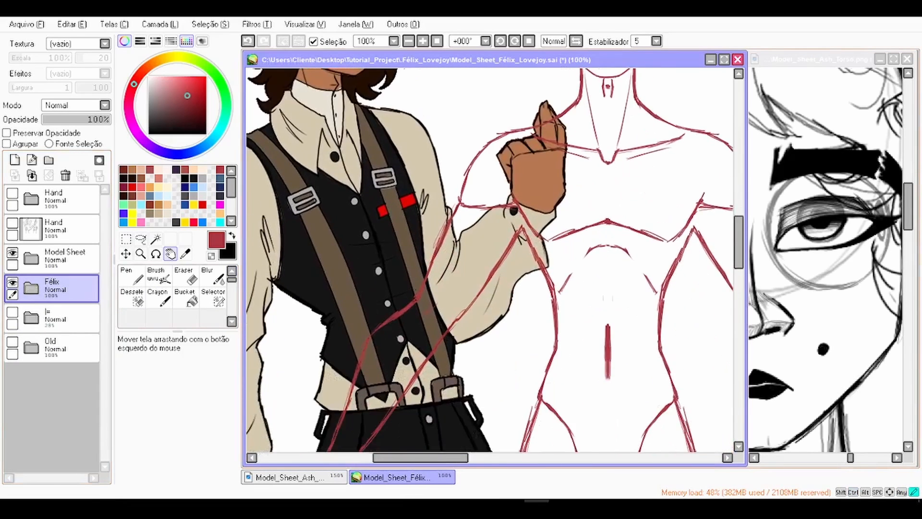
pyautogui.scroll(-1, 384, 184)
pyautogui.moveTo(384, 184); pyautogui.dragTo(411, 278)
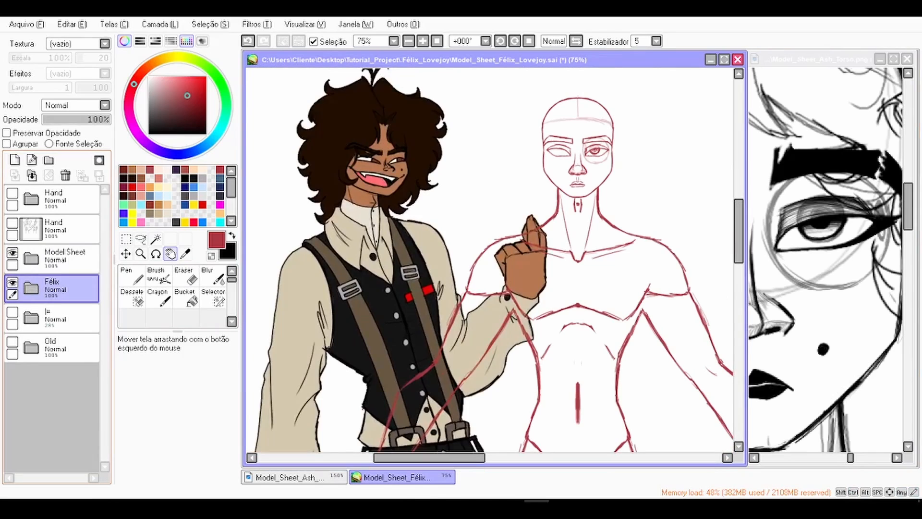
pyautogui.click(12, 282)
# Step: Sketch the right-side half of the curly hair in slate blue with the Pen on a new layer above Layer2
pyautogui.click(31, 258)
pyautogui.click(63, 288)
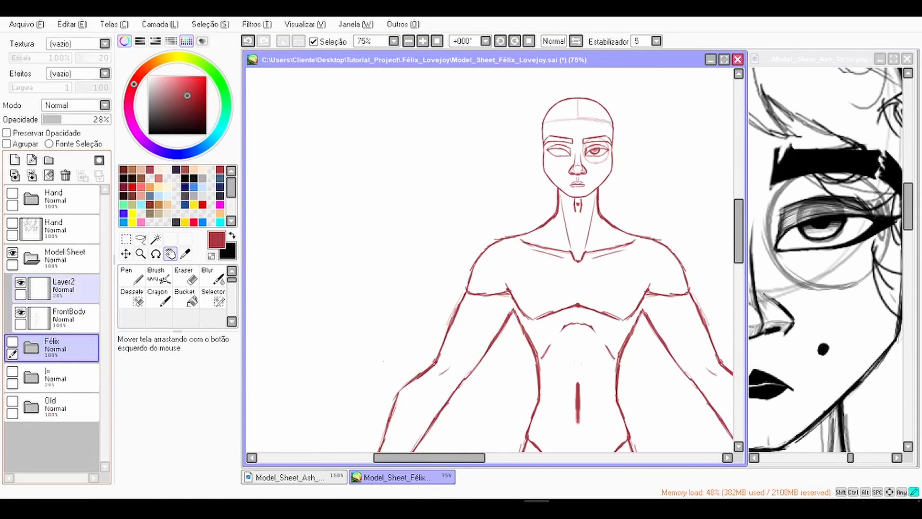
pyautogui.click(14, 160)
pyautogui.click(131, 276)
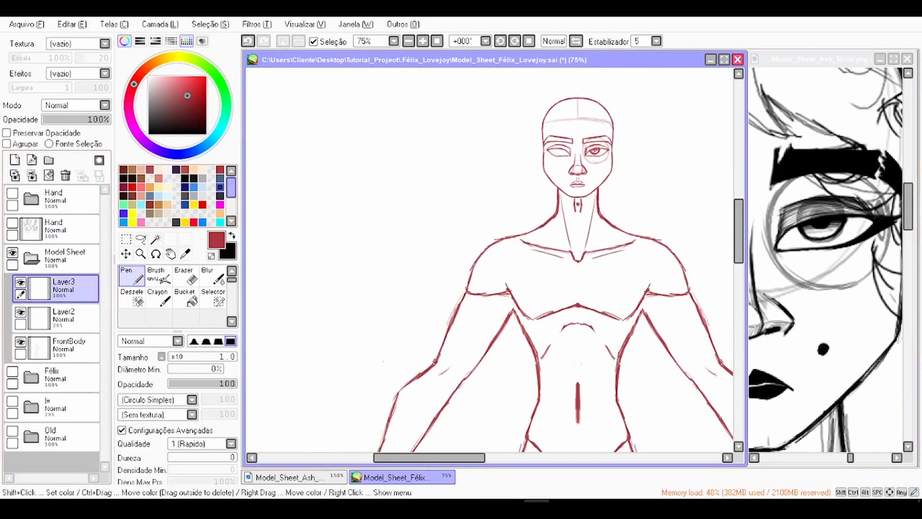
pyautogui.click(232, 235)
pyautogui.click(220, 179)
pyautogui.press('h')
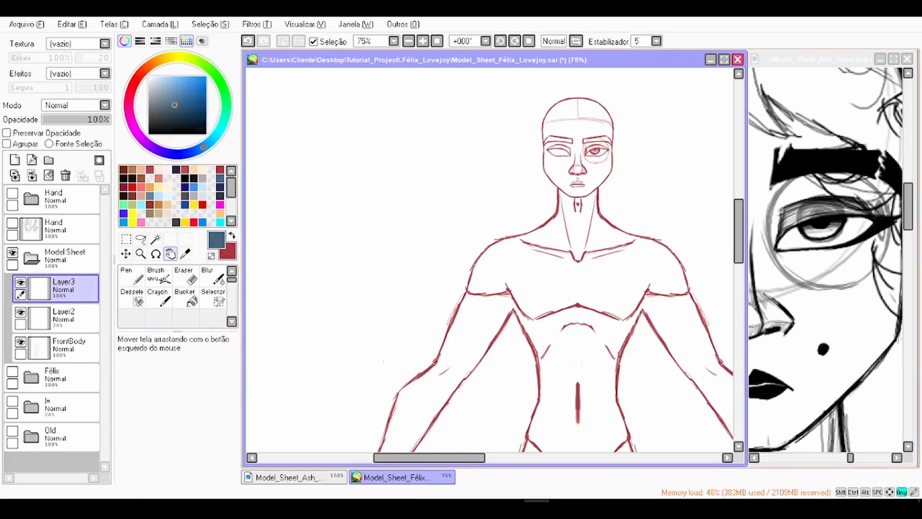
pyautogui.moveTo(578, 240); pyautogui.dragTo(432, 336)
pyautogui.hotkey('ctrl', 's')
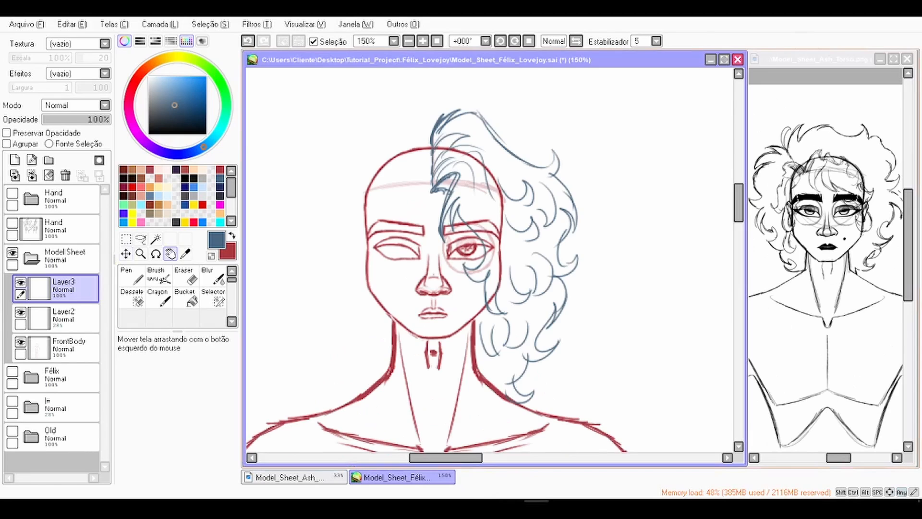
pyautogui.moveTo(514, 331); pyautogui.dragTo(510, 333)
# Step: Select the half of the hair drawn on Layer3 and paste a copy of it onto a new layer
pyautogui.click(127, 239)
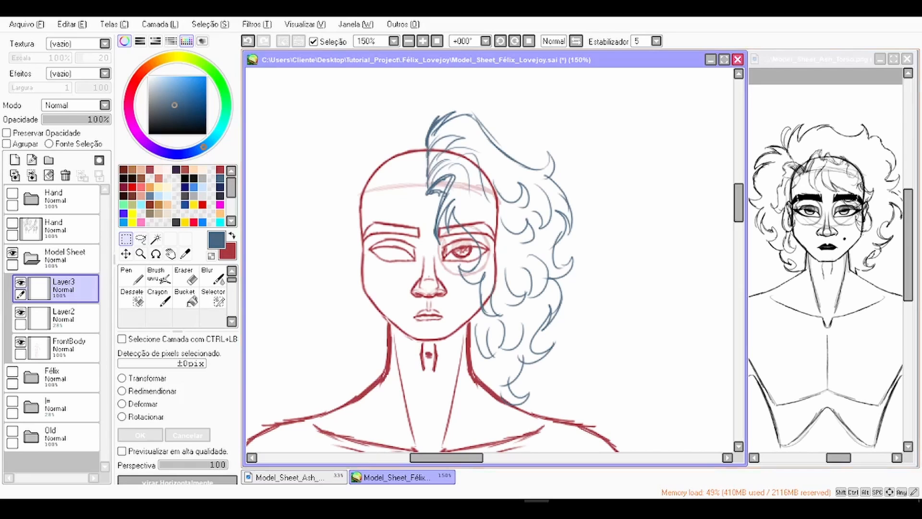
pyautogui.moveTo(395, 87); pyautogui.dragTo(641, 443)
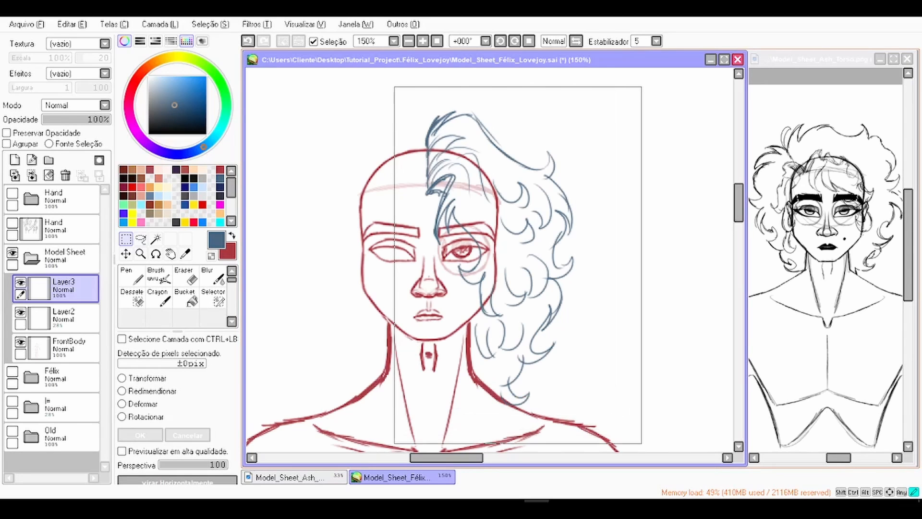
pyautogui.hotkey('ctrl', 'c')
pyautogui.hotkey('ctrl', 'v')
# Step: Flip the hair copy horizontally and move it to the opposite half of the head so both halves meet at the centre
pyautogui.hotkey('ctrl', 't')
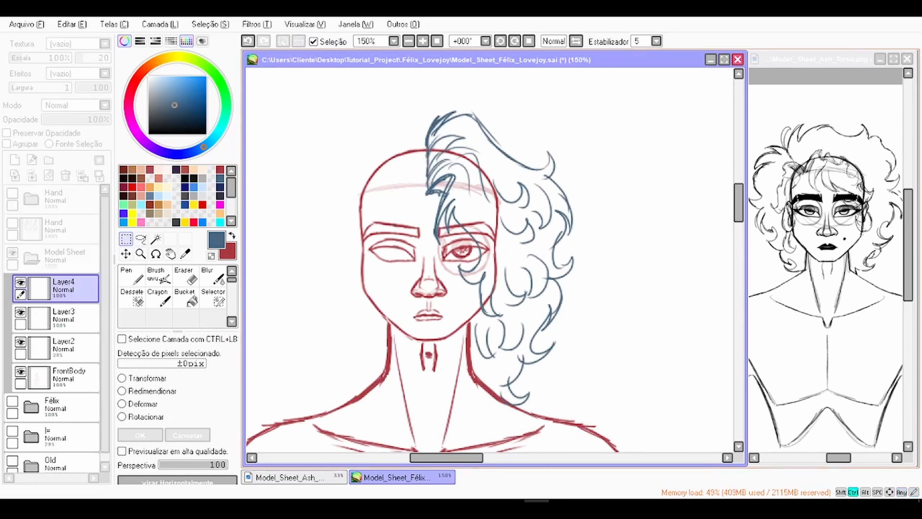
pyautogui.press('Return')
pyautogui.click(177, 480)
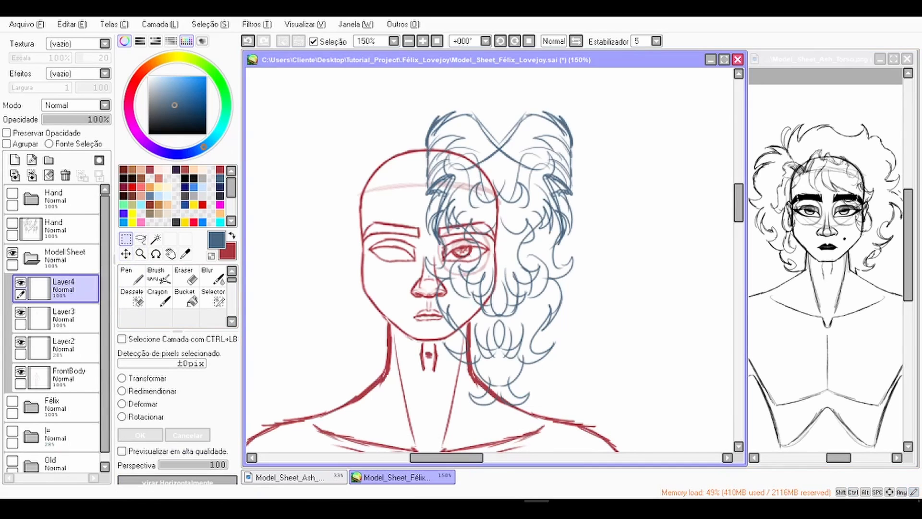
pyautogui.click(126, 254)
pyautogui.moveTo(509, 250); pyautogui.dragTo(367, 250)
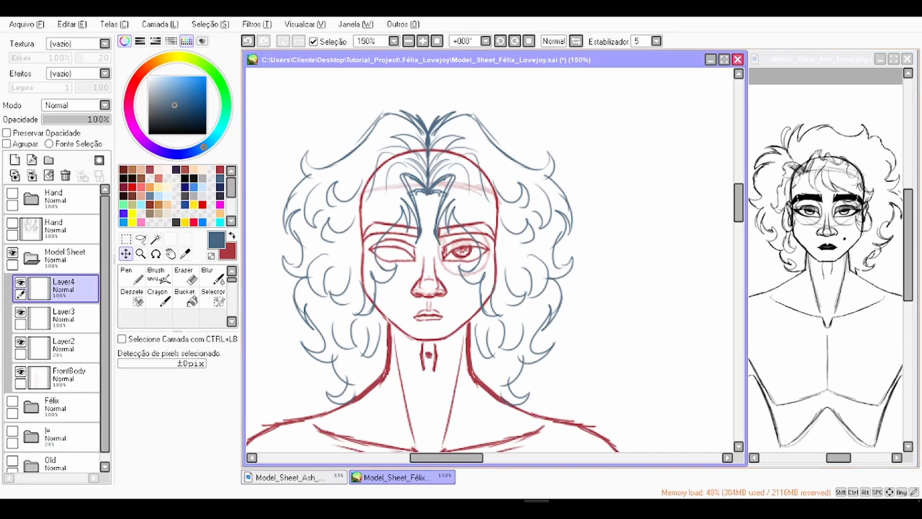
# Step: Merge the mirrored hair half down into Layer3 and view the complete hair with the shoulders
pyautogui.click(32, 175)
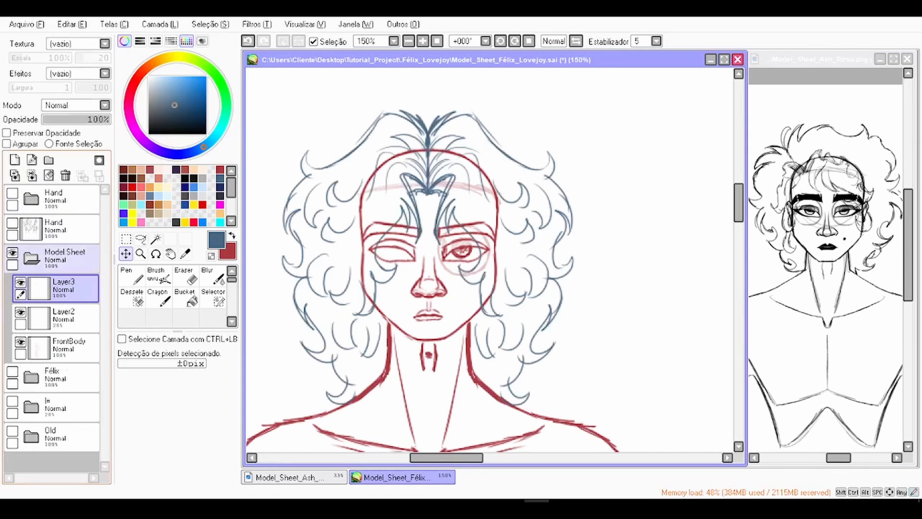
pyautogui.click(170, 253)
pyautogui.scroll(-2, 470, 196)
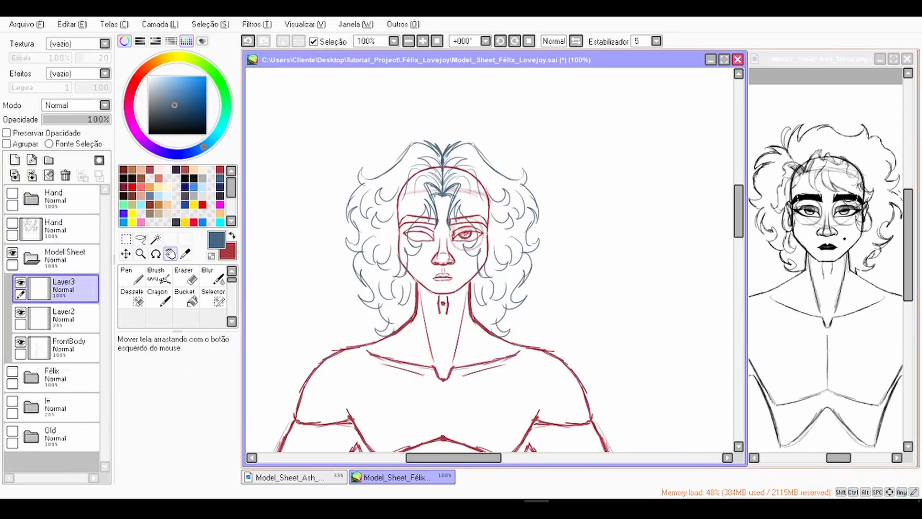
# Step: Distort the mirrored hair on Layer3 so its lower corners taper slightly inward toward the shoulders
pyautogui.moveTo(515, 203); pyautogui.dragTo(545, 190)
pyautogui.scroll(2, 528, 177)
pyautogui.scroll(-1, 532, 196)
pyautogui.click(125, 239)
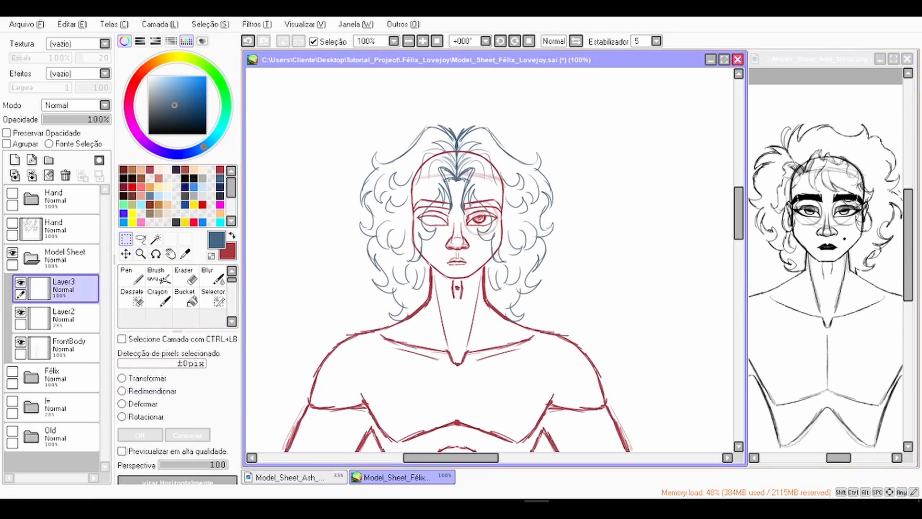
pyautogui.hotkey('ctrl', 't')
pyautogui.scroll(1, 468, 319)
pyautogui.moveTo(305, 322); pyautogui.dragTo(321, 320)
pyautogui.moveTo(597, 322); pyautogui.dragTo(586, 318)
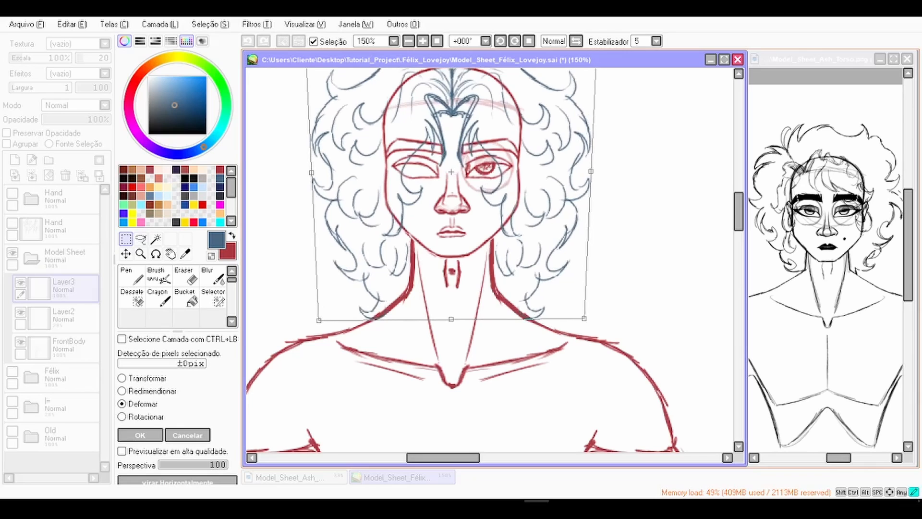
pyautogui.scroll(-1, 487, 261)
pyautogui.scroll(1, 447, 99)
pyautogui.moveTo(473, 254); pyautogui.dragTo(473, 252)
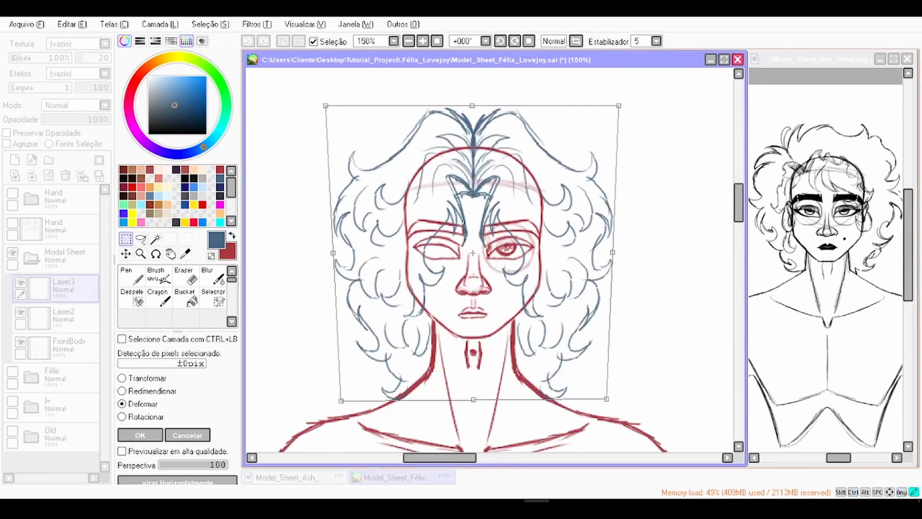
pyautogui.press('Return')
# Step: Examine the tapered hair up close and against the proportions of the full front-view body
pyautogui.press('space')
pyautogui.moveTo(509, 269); pyautogui.dragTo(454, 260)
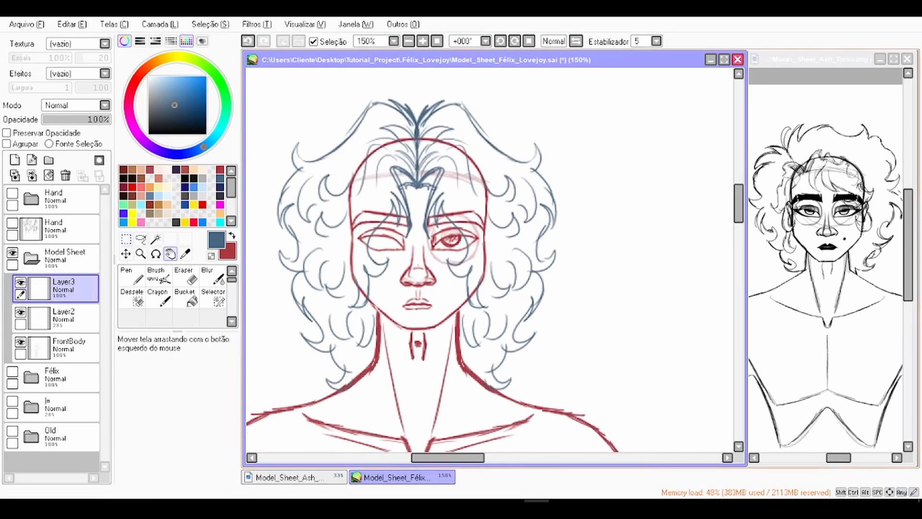
pyautogui.scroll(-2, 490, 268)
pyautogui.moveTo(490, 327); pyautogui.dragTo(509, 269)
pyautogui.scroll(-3, 509, 269)
pyautogui.scroll(3, 480, 260)
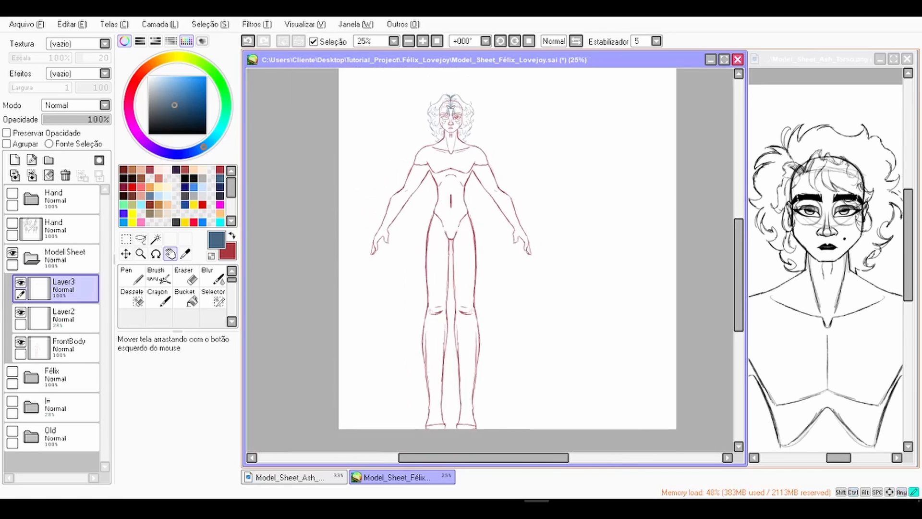
pyautogui.scroll(1, 492, 231)
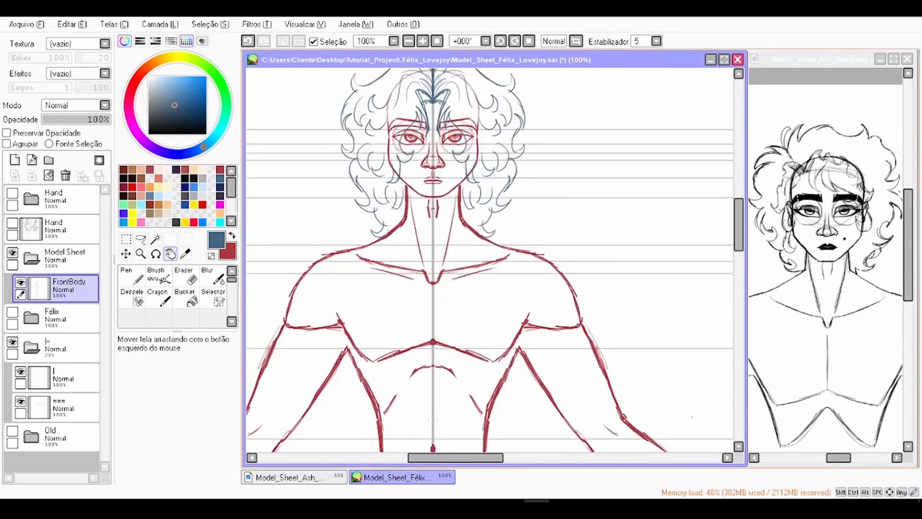
# Step: Select the mouth on the FrontBody layer, enlarge it slightly and centre it on the vertical guide line
pyautogui.scroll(1, 413, 259)
pyautogui.scroll(1, 395, 230)
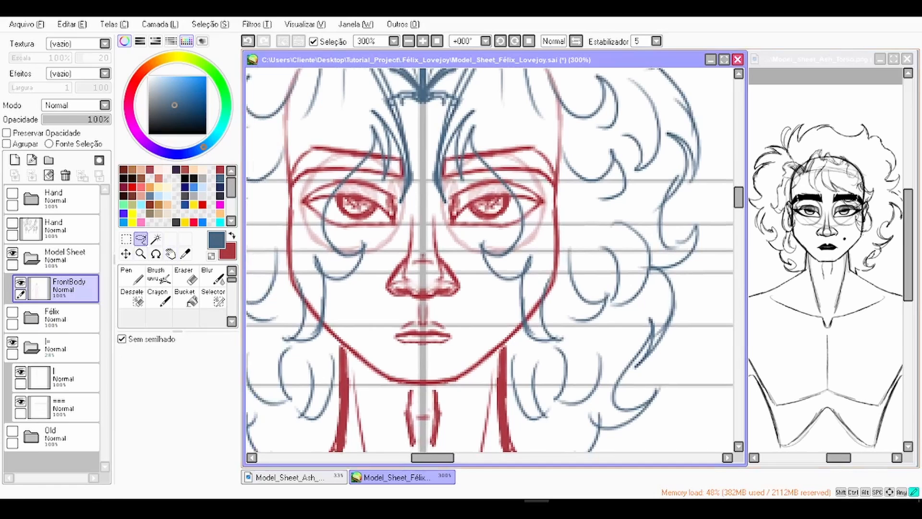
pyautogui.moveTo(395, 349)
pyautogui.mouseDown()
pyautogui.moveTo(458, 329)
pyautogui.moveTo(461, 349)
pyautogui.moveTo(479, 356)
pyautogui.mouseUp()
pyautogui.hotkey('ctrl', 't')
pyautogui.moveTo(436, 332); pyautogui.dragTo(425, 330)
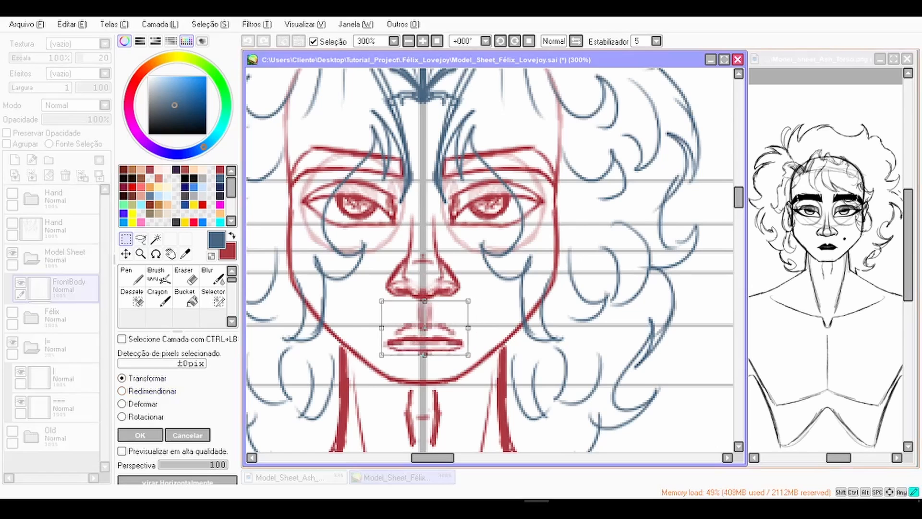
pyautogui.press('Up')
pyautogui.moveTo(468, 353); pyautogui.dragTo(429, 328)
pyautogui.click(140, 435)
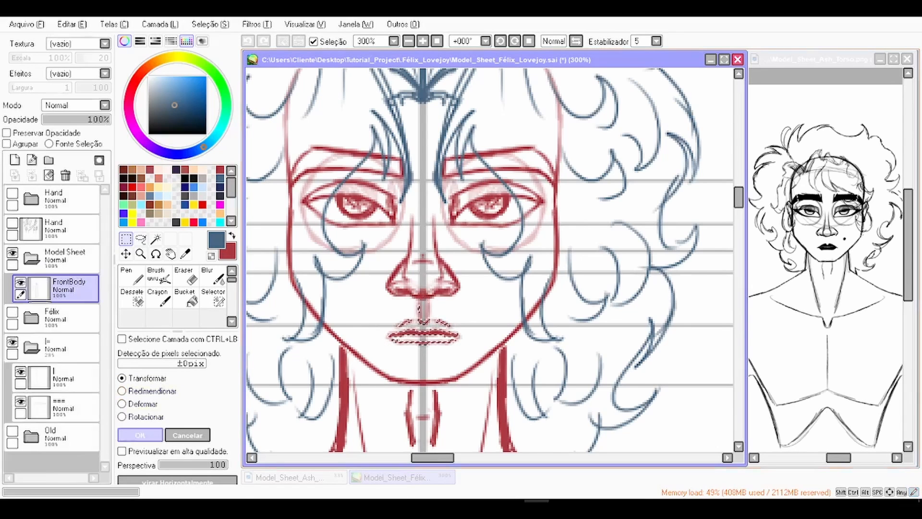
# Step: Lasso the nose on the FrontBody layer, adjust it with a free transform and clear the selection
pyautogui.click(140, 238)
pyautogui.moveTo(440, 296); pyautogui.dragTo(459, 299)
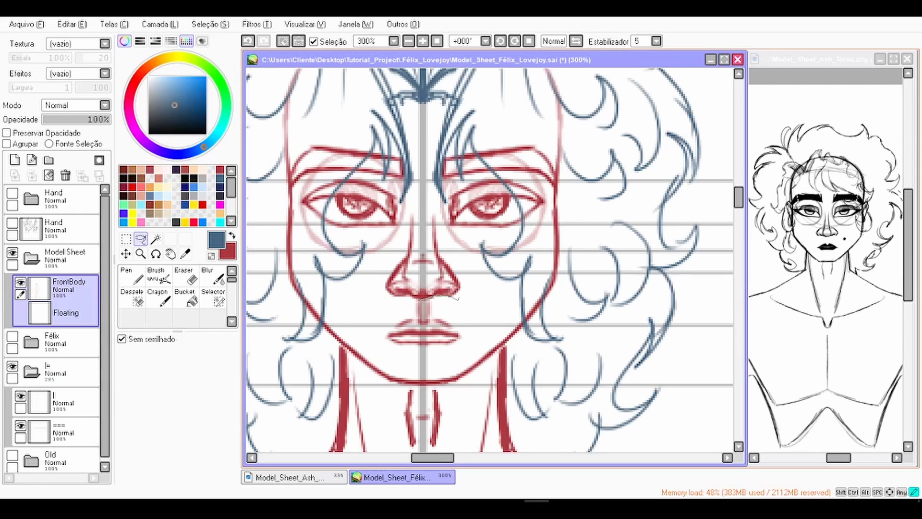
pyautogui.moveTo(383, 262)
pyautogui.mouseDown()
pyautogui.moveTo(462, 301)
pyautogui.moveTo(422, 297)
pyautogui.mouseUp()
pyautogui.hotkey('ctrl', 't')
pyautogui.press('Return')
pyautogui.hotkey('ctrl', 'd')
pyautogui.scroll(-3, 490, 260)
pyautogui.scroll(-3, 496, 260)
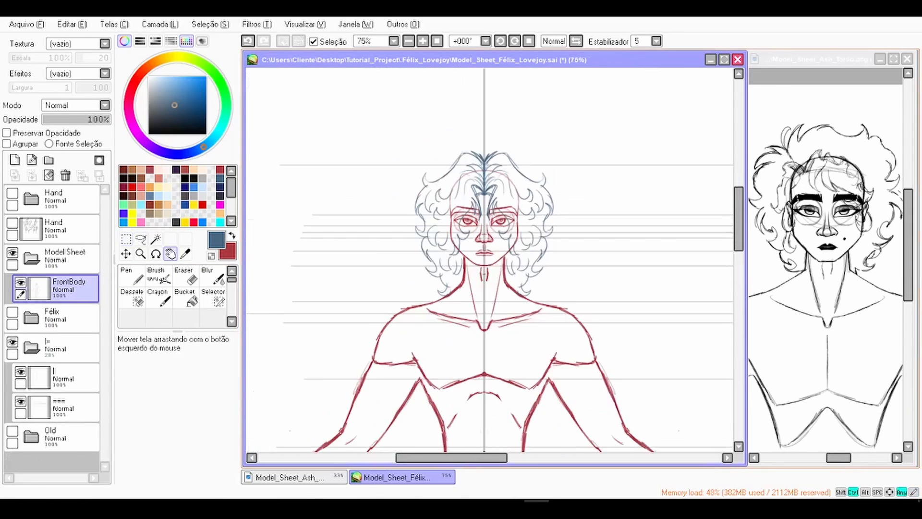
# Step: Compare the front body with the coloured character reference by showing it temporarily, and collapse the guide-line folder
pyautogui.scroll(-4, 496, 260)
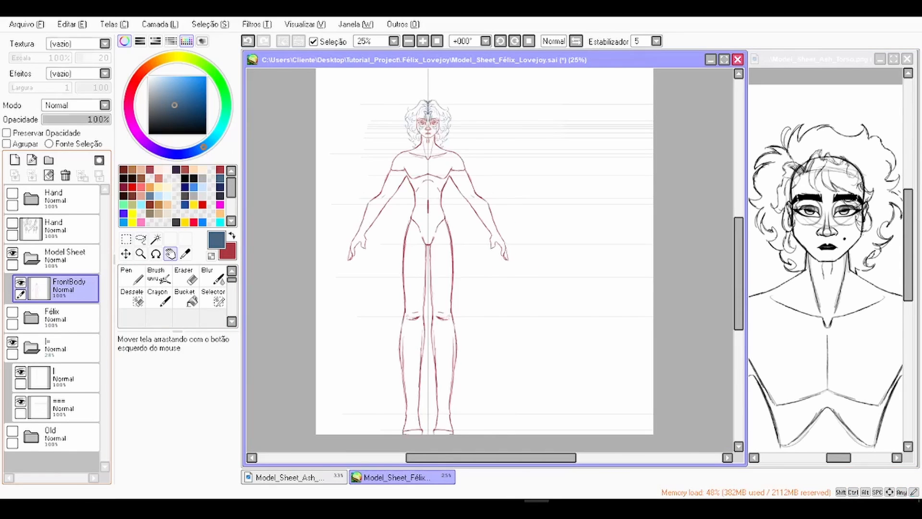
pyautogui.scroll(2, 435, 116)
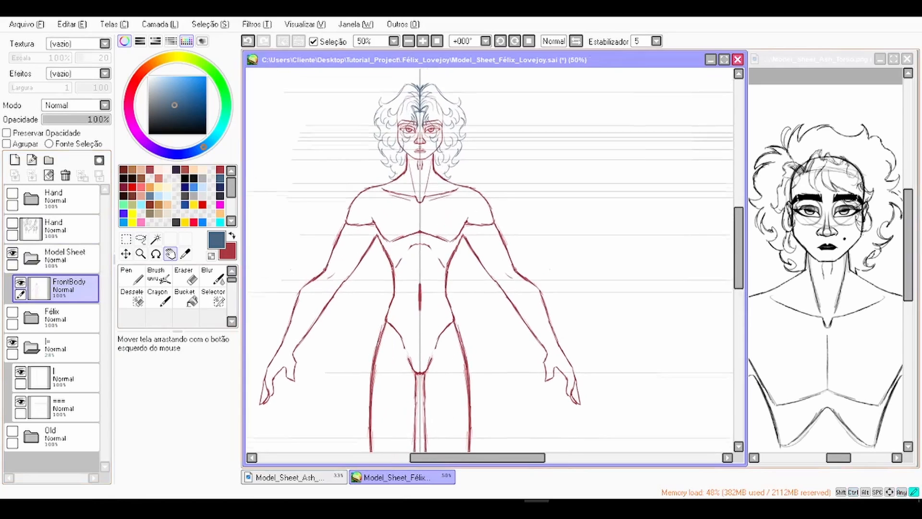
pyautogui.scroll(-1, 424, 168)
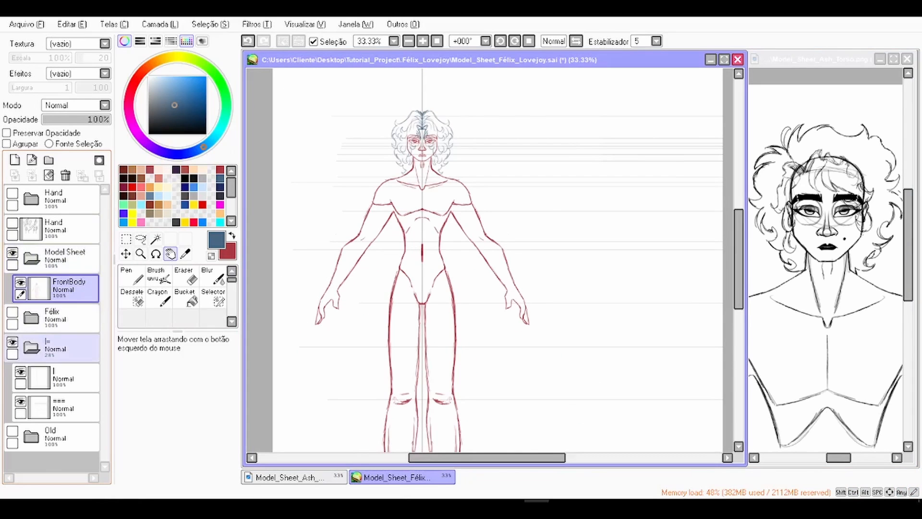
pyautogui.click(12, 312)
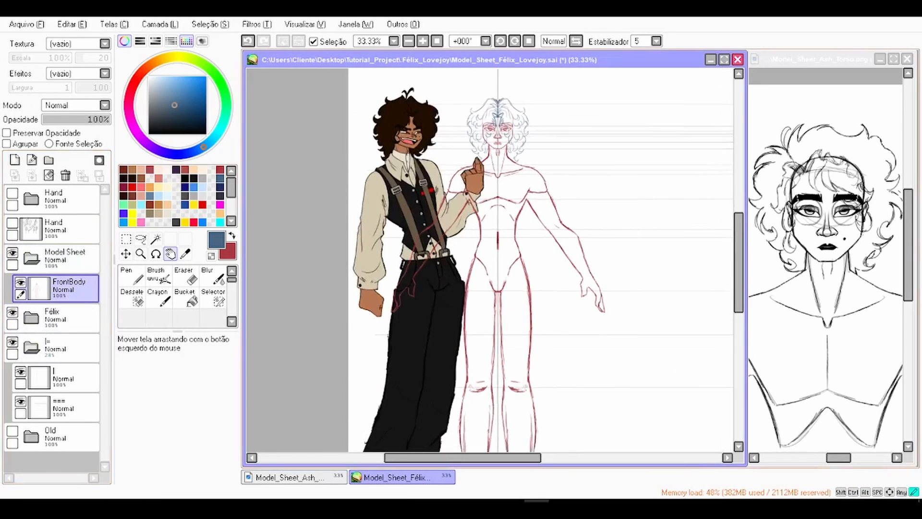
pyautogui.scroll(4, 310, 164)
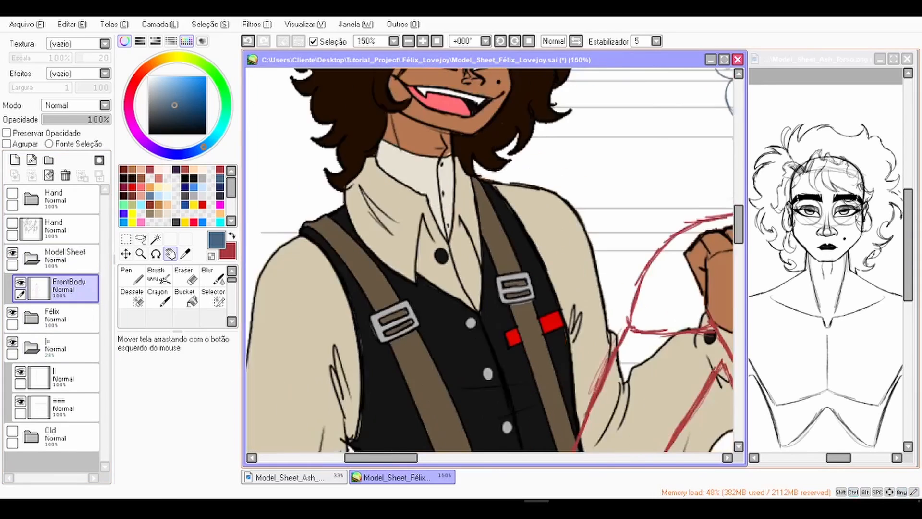
pyautogui.scroll(-3, 490, 259)
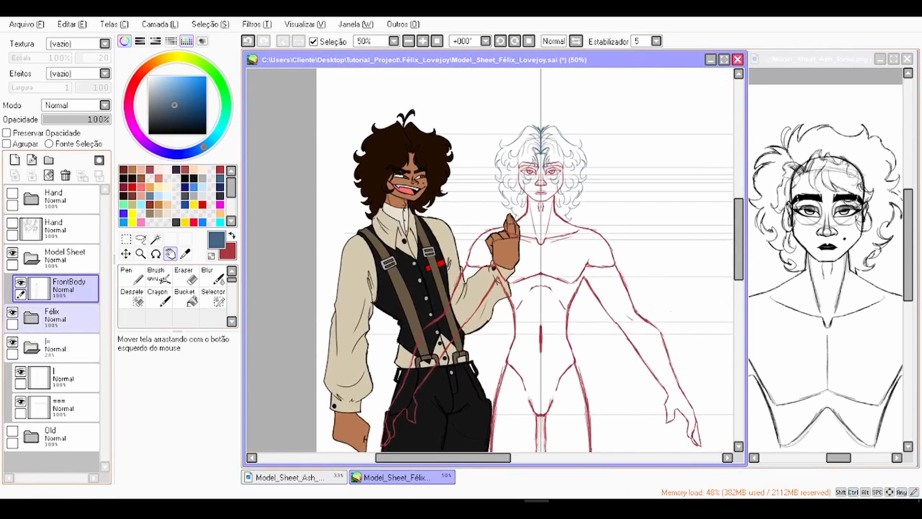
pyautogui.click(12, 313)
pyautogui.click(31, 347)
pyautogui.scroll(-1, 461, 129)
pyautogui.moveTo(461, 130); pyautogui.dragTo(384, 119)
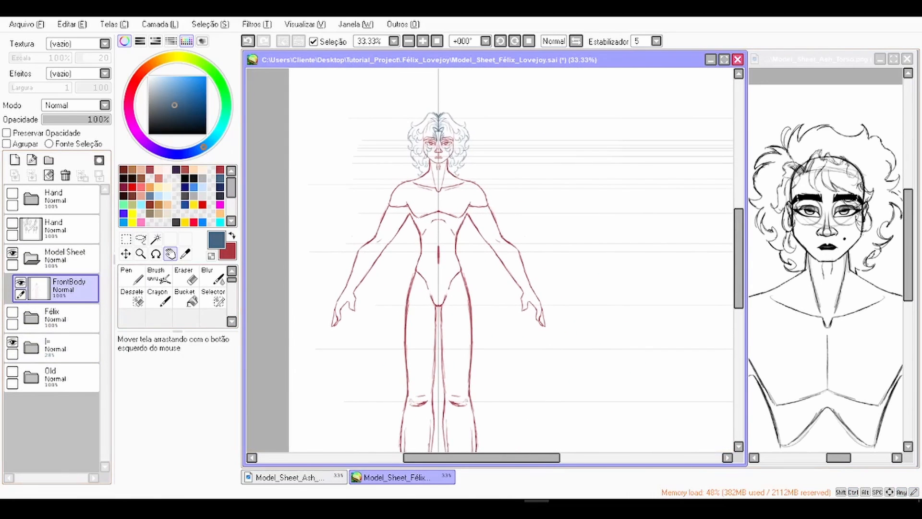
# Step: Show the side-view head and torso in the Model_Sheet_Ash_Torso reference, and return to the full-body model sheet
pyautogui.scroll(-1, 489, 259)
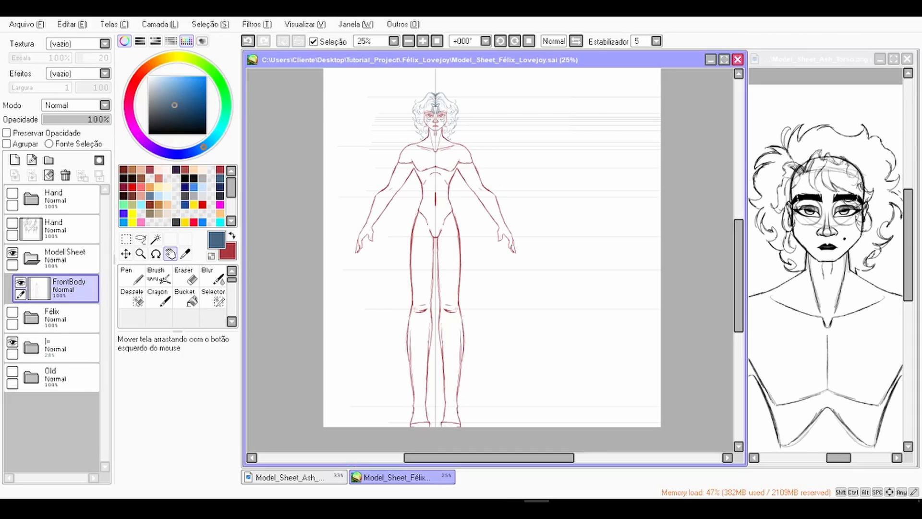
pyautogui.click(826, 259)
pyautogui.moveTo(769, 269)
pyautogui.mouseDown()
pyautogui.moveTo(903, 257)
pyautogui.moveTo(872, 254)
pyautogui.moveTo(895, 247)
pyautogui.moveTo(890, 254)
pyautogui.mouseUp()
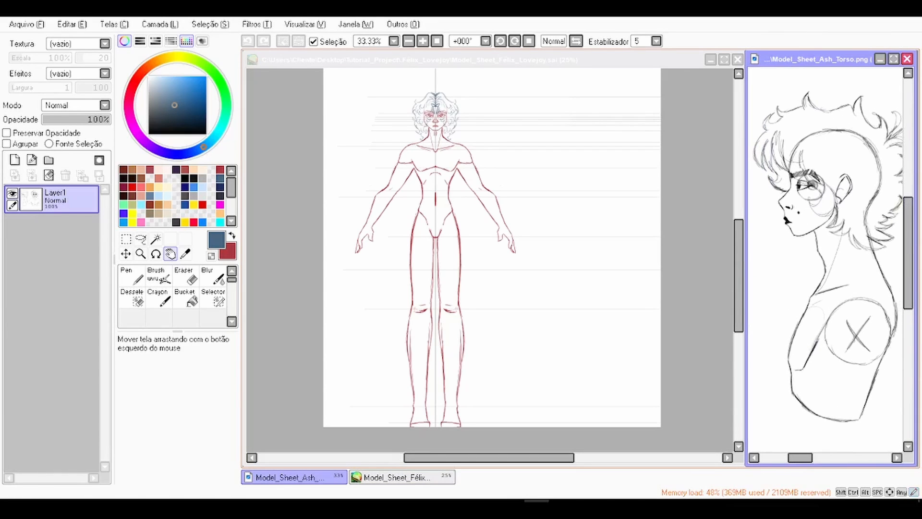
pyautogui.moveTo(826, 259); pyautogui.dragTo(822, 261)
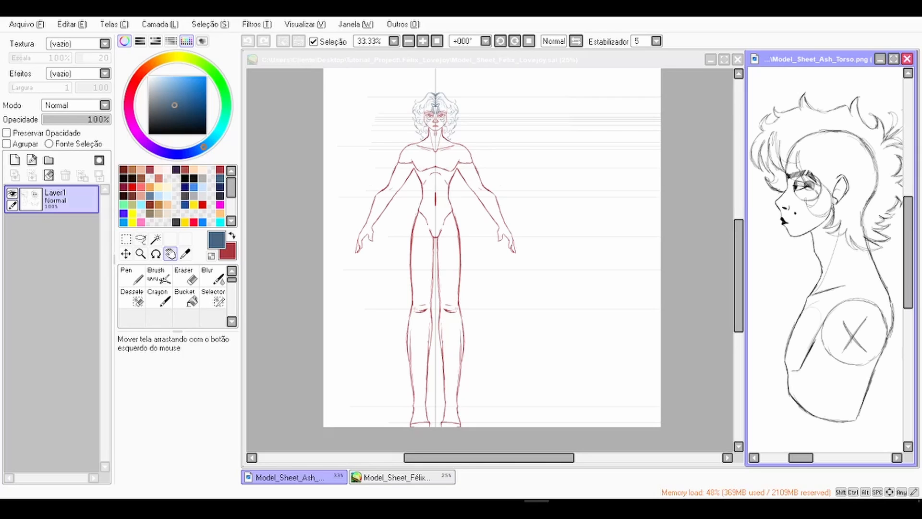
pyautogui.click(492, 259)
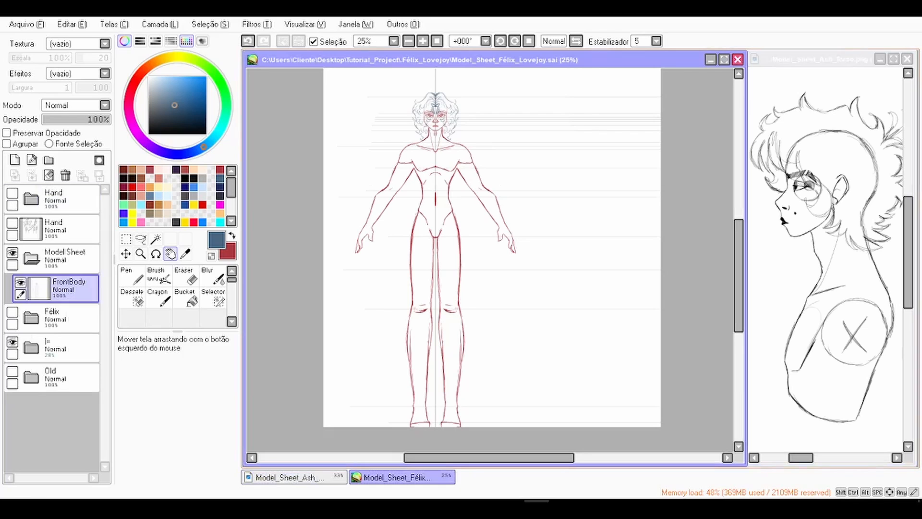
pyautogui.click(70, 289)
pyautogui.click(20, 282)
pyautogui.click(21, 283)
pyautogui.scroll(1, 496, 139)
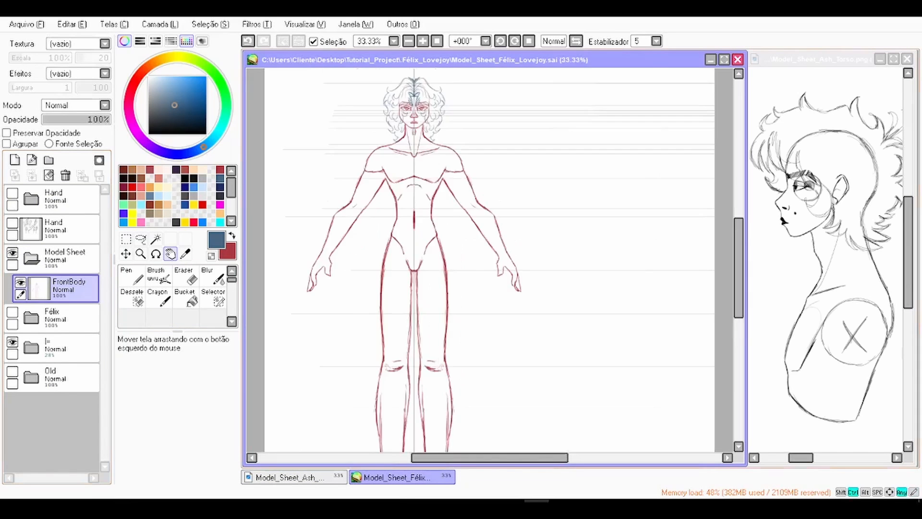
pyautogui.scroll(3, 485, 217)
pyautogui.moveTo(422, 114)
pyautogui.mouseDown()
pyautogui.moveTo(485, 221)
pyautogui.moveTo(481, 183)
pyautogui.moveTo(498, 226)
pyautogui.moveTo(478, 166)
pyautogui.moveTo(462, 174)
pyautogui.mouseUp()
pyautogui.scroll(1, 488, 219)
pyautogui.scroll(-1, 488, 211)
pyautogui.scroll(1, 488, 210)
pyautogui.scroll(-4, 336, 160)
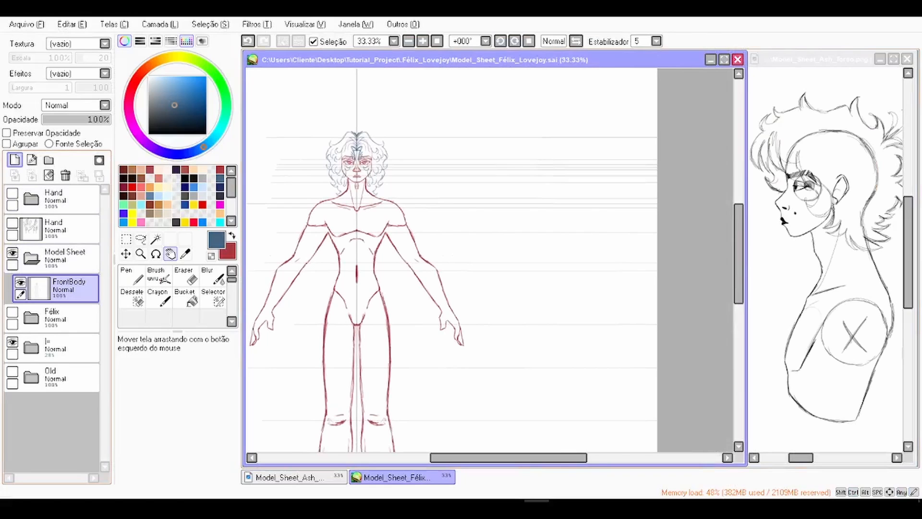
# Step: Add two new layers above FrontBody in the Model Sheet folder and name the lower one "."
pyautogui.click(15, 160)
pyautogui.click(15, 160)
pyautogui.doubleClick(67, 318)
pyautogui.write('.')
pyautogui.press('Return')
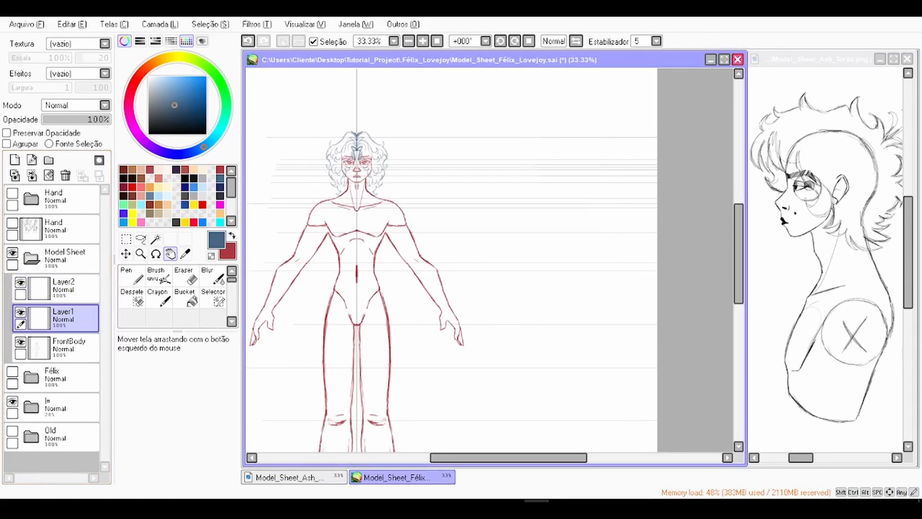
# Step: Hide the "." layer and rename the new layer above it as SideBody
pyautogui.click(20, 313)
pyautogui.doubleClick(67, 288)
pyautogui.write('Side')
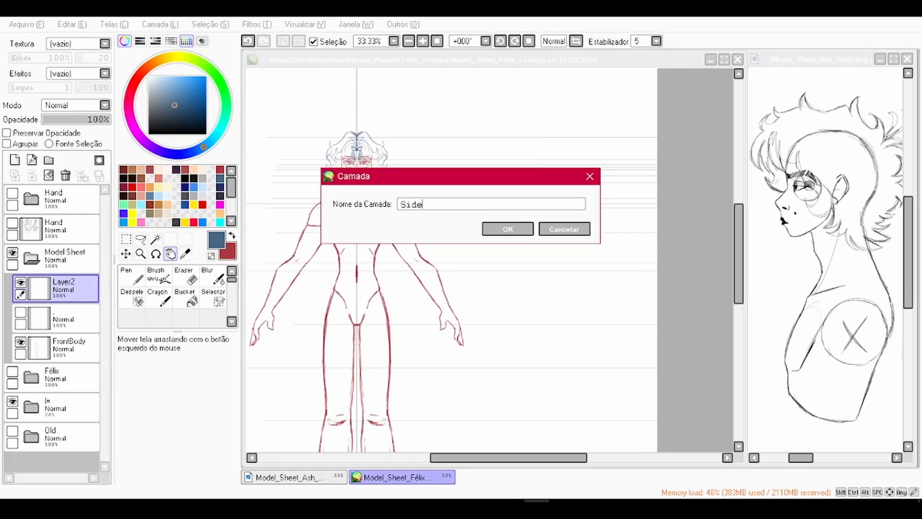
pyautogui.write('Body')
pyautogui.press('Return')
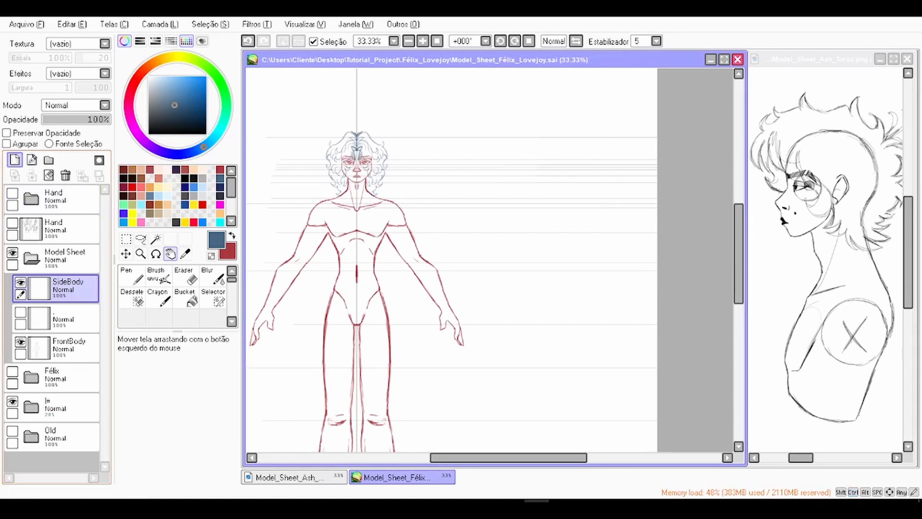
# Step: Set up the Pen with the red colour and frame the empty area beside the front-view head
pyautogui.click(132, 276)
pyautogui.press('x')
pyautogui.scroll(2, 420, 179)
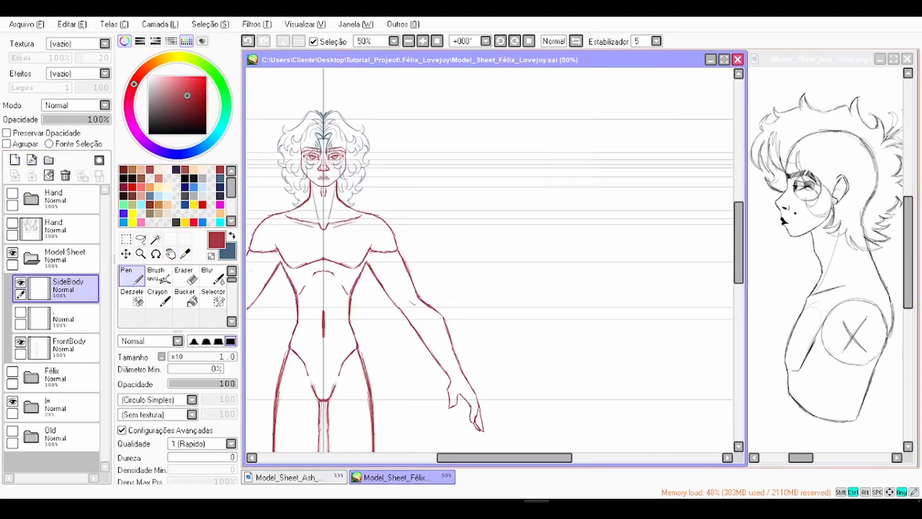
pyautogui.moveTo(420, 179); pyautogui.dragTo(494, 241)
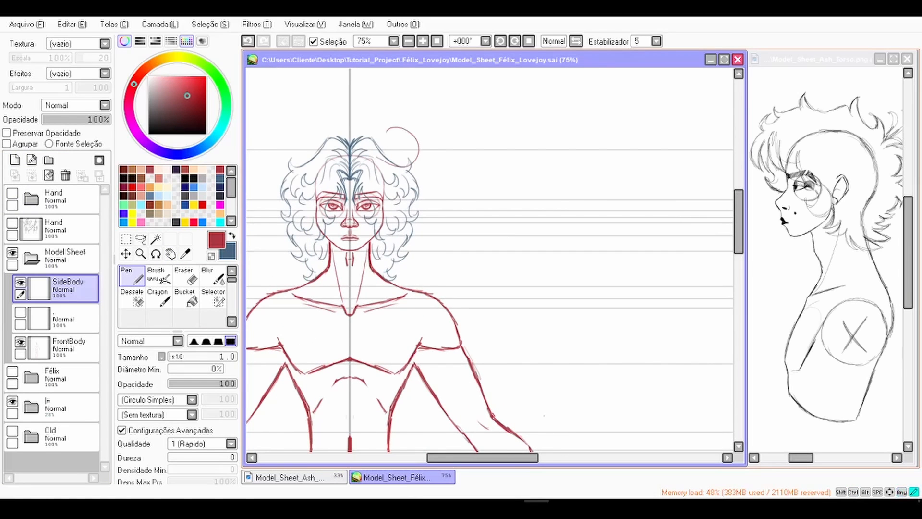
pyautogui.scroll(1, 394, 149)
pyautogui.scroll(1, 381, 228)
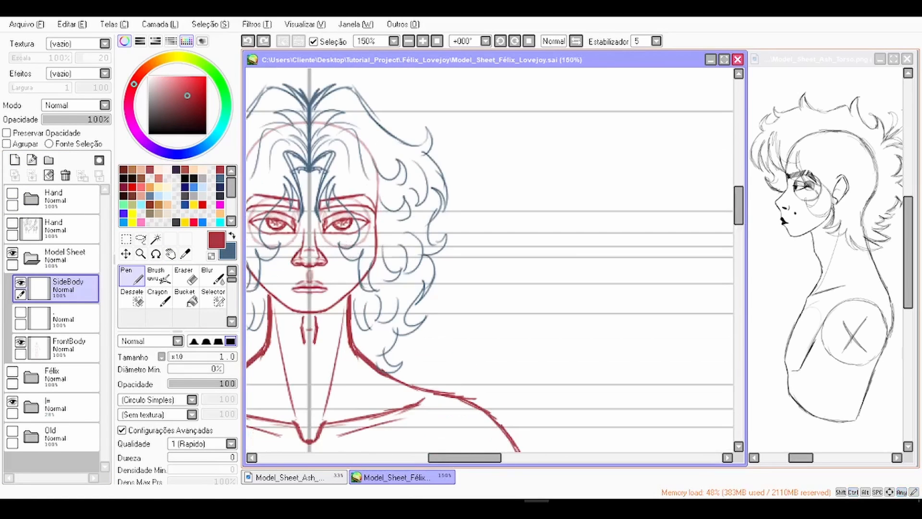
pyautogui.moveTo(381, 228)
pyautogui.mouseDown()
pyautogui.moveTo(421, 232)
pyautogui.moveTo(460, 259)
pyautogui.moveTo(409, 251)
pyautogui.mouseUp()
pyautogui.moveTo(471, 159)
pyautogui.mouseDown()
pyautogui.moveTo(571, 152)
pyautogui.moveTo(514, 248)
pyautogui.mouseUp()
pyautogui.hotkey('ctrl', 'z')
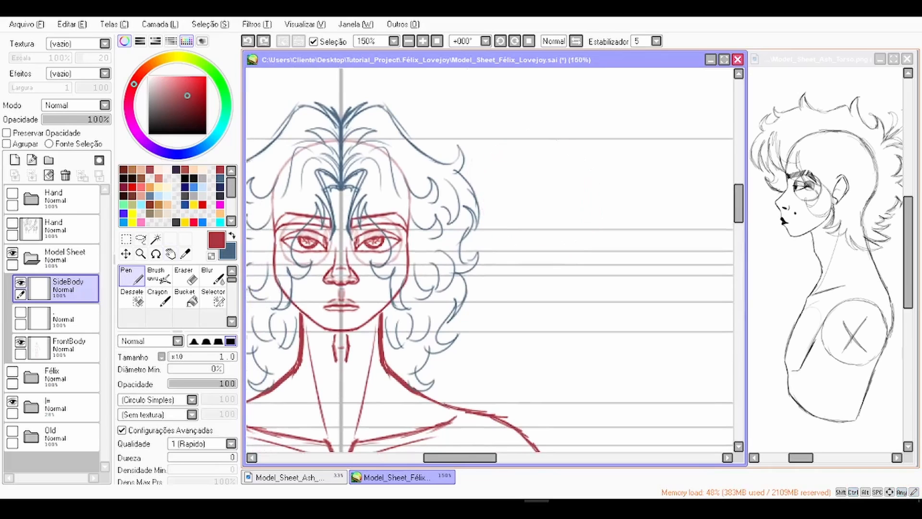
pyautogui.moveTo(509, 142); pyautogui.dragTo(502, 236)
pyautogui.hotkey('ctrl', 'z')
# Step: Sketch overlapping red construction circles for the side-view cranium and a slanted forehead line in front of them
pyautogui.moveTo(593, 162)
pyautogui.mouseDown()
pyautogui.moveTo(528, 192)
pyautogui.moveTo(620, 202)
pyautogui.moveTo(544, 258)
pyautogui.mouseUp()
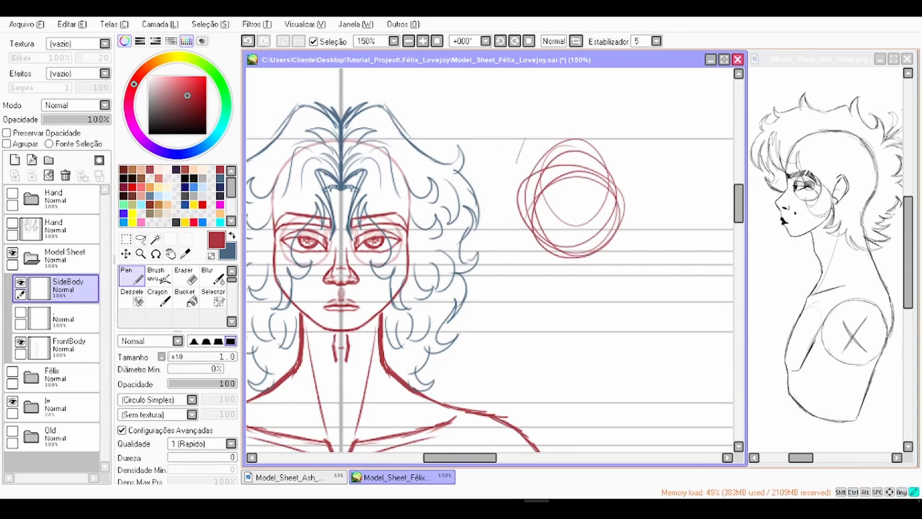
pyautogui.moveTo(525, 140); pyautogui.dragTo(506, 193)
pyautogui.moveTo(523, 153); pyautogui.dragTo(509, 201)
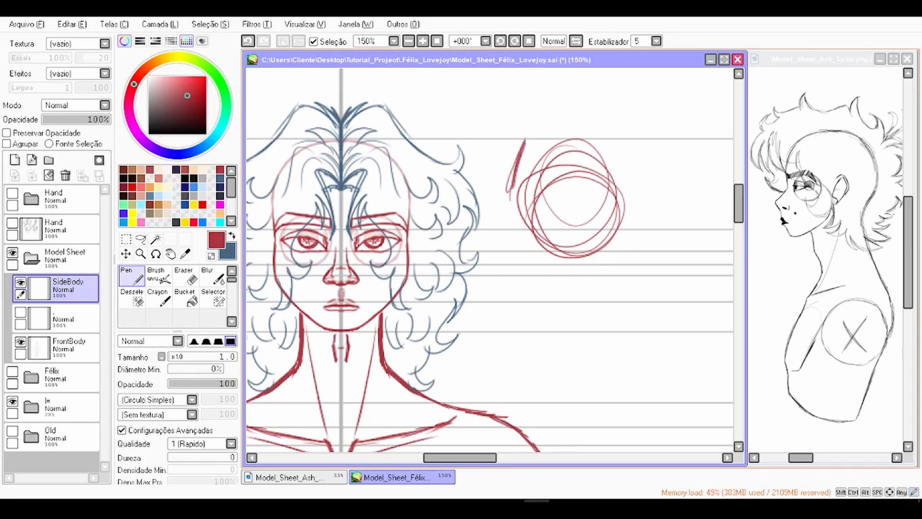
pyautogui.moveTo(518, 136); pyautogui.dragTo(506, 208)
pyautogui.moveTo(524, 141); pyautogui.dragTo(509, 197)
pyautogui.scroll(1, 507, 212)
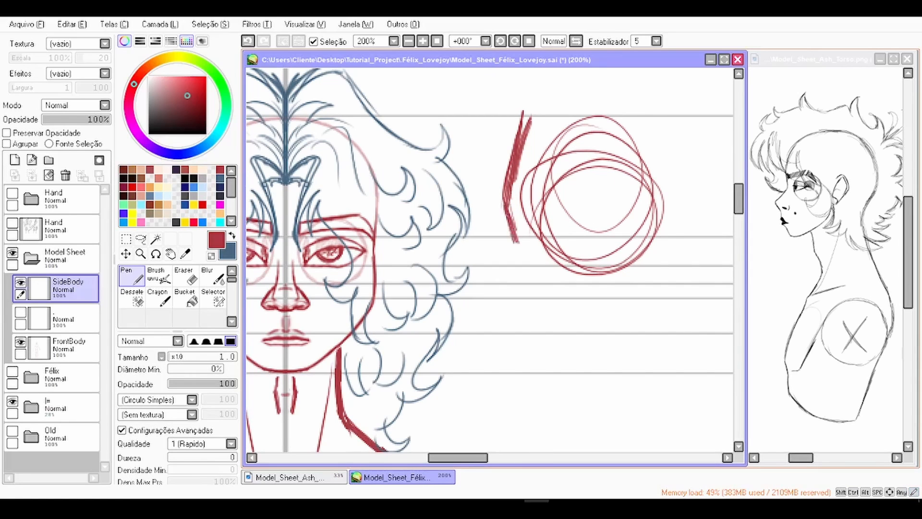
# Step: Block in the side-view face with angled lines from the brow out to the nose tip and down to the chin guide
pyautogui.moveTo(499, 283); pyautogui.dragTo(515, 230)
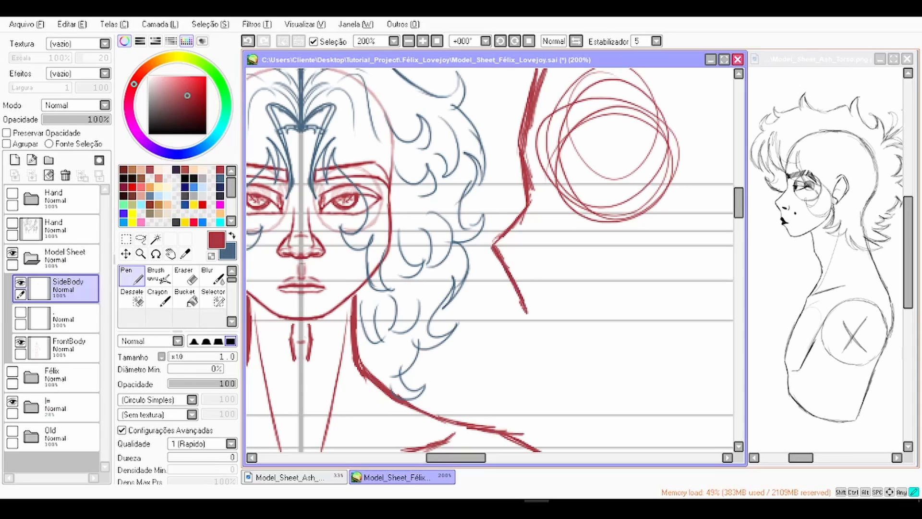
pyautogui.moveTo(509, 277); pyautogui.dragTo(530, 322)
pyautogui.moveTo(443, 322); pyautogui.dragTo(411, 330)
pyautogui.moveTo(411, 330); pyautogui.dragTo(375, 351)
pyautogui.moveTo(518, 279); pyautogui.dragTo(387, 337)
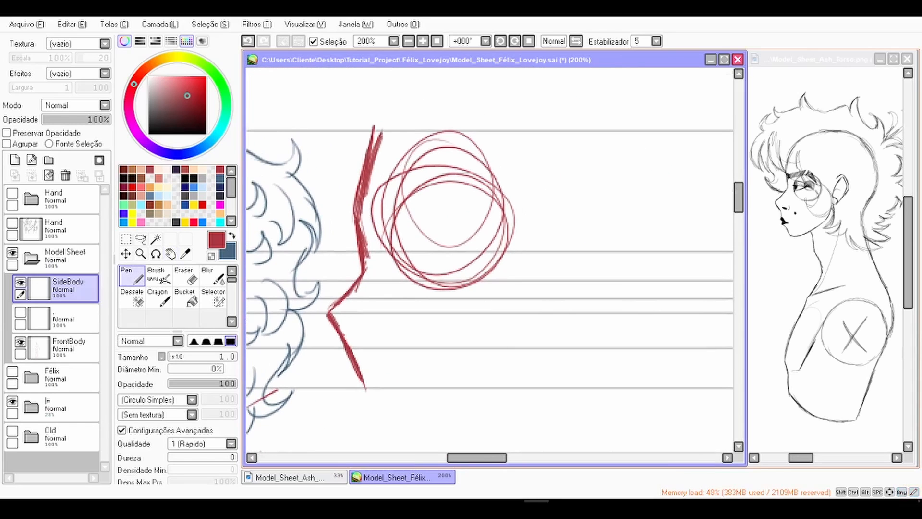
# Step: Sketch the rounded skull outline around the circles, from the forehead over the crown to the back of the head
pyautogui.moveTo(357, 232); pyautogui.dragTo(362, 194)
pyautogui.moveTo(368, 181); pyautogui.dragTo(398, 132)
pyautogui.moveTo(369, 180); pyautogui.dragTo(408, 129)
pyautogui.moveTo(379, 162); pyautogui.dragTo(426, 128)
pyautogui.moveTo(390, 152)
pyautogui.mouseDown()
pyautogui.moveTo(455, 125)
pyautogui.moveTo(481, 127)
pyautogui.mouseUp()
pyautogui.moveTo(421, 137)
pyautogui.mouseDown()
pyautogui.moveTo(496, 130)
pyautogui.moveTo(532, 145)
pyautogui.moveTo(557, 195)
pyautogui.mouseUp()
pyautogui.moveTo(532, 142); pyautogui.dragTo(568, 216)
pyautogui.moveTo(552, 173)
pyautogui.mouseDown()
pyautogui.moveTo(539, 278)
pyautogui.moveTo(490, 284)
pyautogui.mouseUp()
pyautogui.moveTo(536, 287)
pyautogui.mouseDown()
pyautogui.moveTo(490, 283)
pyautogui.moveTo(449, 186)
pyautogui.mouseUp()
pyautogui.moveTo(425, 275); pyautogui.dragTo(553, 179)
pyautogui.moveTo(421, 216); pyautogui.dragTo(550, 183)
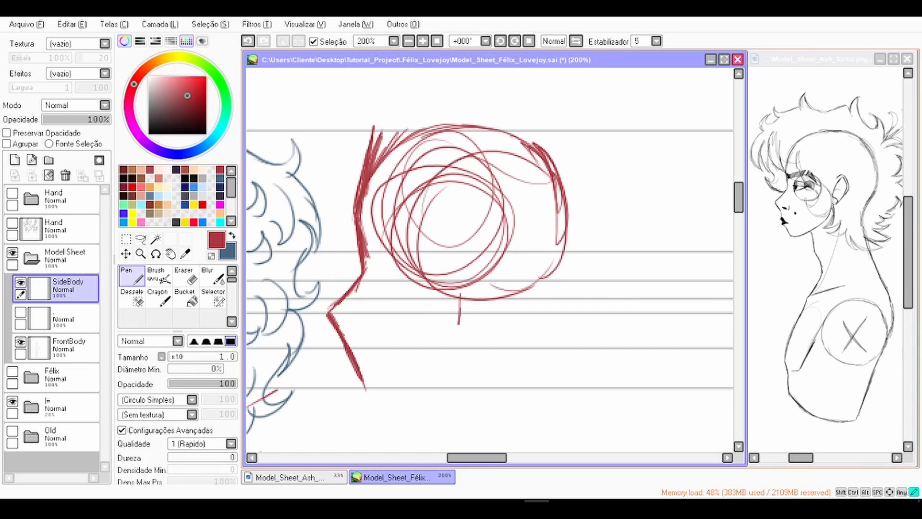
# Step: Connect the chin to the skull with a rough jaw line and reinforce the crown and lower back of the head
pyautogui.moveTo(462, 306); pyautogui.dragTo(362, 390)
pyautogui.press('e')
pyautogui.press('n')
pyautogui.moveTo(370, 129)
pyautogui.mouseDown()
pyautogui.moveTo(359, 192)
pyautogui.moveTo(432, 128)
pyautogui.mouseUp()
pyautogui.moveTo(463, 300)
pyautogui.mouseDown()
pyautogui.moveTo(548, 230)
pyautogui.moveTo(545, 249)
pyautogui.mouseUp()
pyautogui.hotkey('ctrl', 't')
pyautogui.scroll(-1, 276, 386)
pyautogui.click(187, 435)
pyautogui.hotkey('ctrl', 't')
pyautogui.click(187, 435)
# Step: Erase the stray stroke near the front-view hair and transform the side-view head sketch to fit the head guides
pyautogui.press('e')
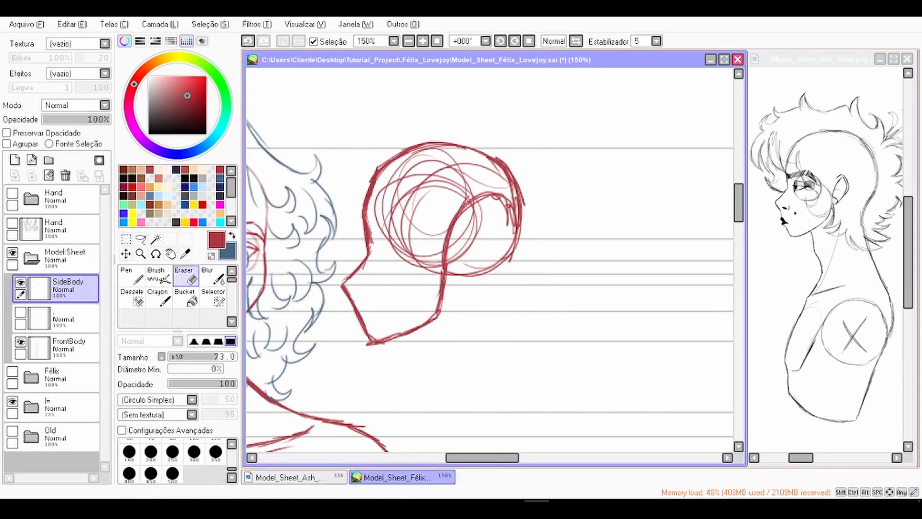
pyautogui.moveTo(303, 342); pyautogui.dragTo(278, 355)
pyautogui.hotkey('ctrl', 't')
pyautogui.moveTo(525, 244); pyautogui.dragTo(545, 244)
pyautogui.moveTo(441, 243); pyautogui.dragTo(449, 251)
pyautogui.scroll(-1, 489, 260)
pyautogui.click(122, 378)
pyautogui.moveTo(396, 322); pyautogui.dragTo(400, 315)
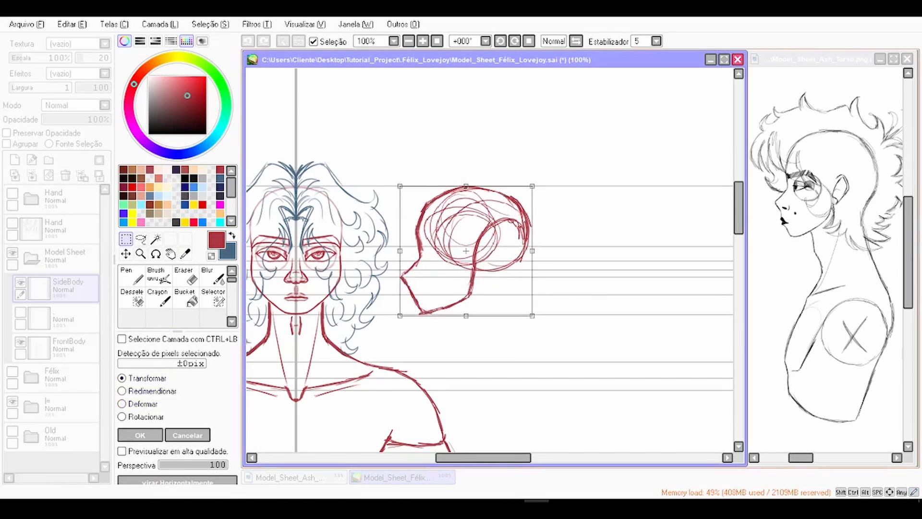
pyautogui.click(140, 435)
pyautogui.scroll(1, 448, 271)
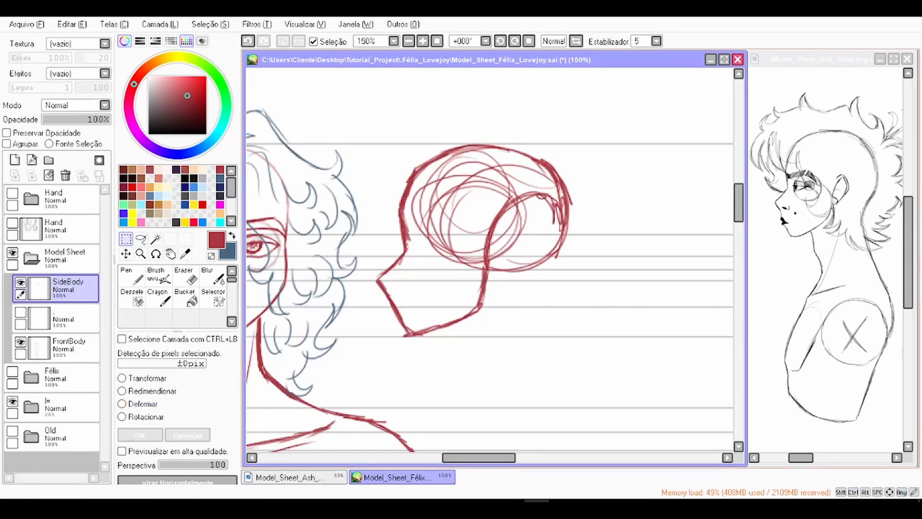
# Step: Set the Eraser size to 10 and frame both heads on the canvas
pyautogui.click(186, 276)
pyautogui.moveTo(222, 357); pyautogui.dragTo(174, 357)
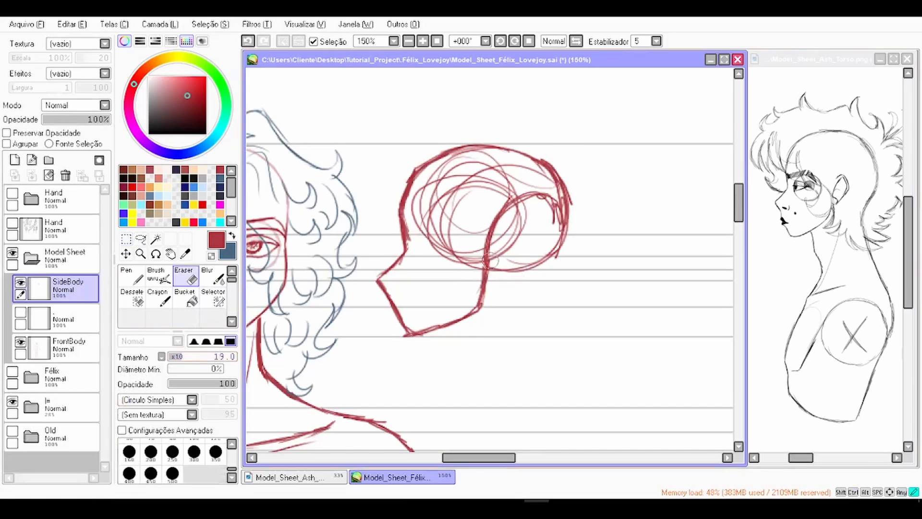
pyautogui.scroll(1, 388, 296)
pyautogui.scroll(1, 413, 341)
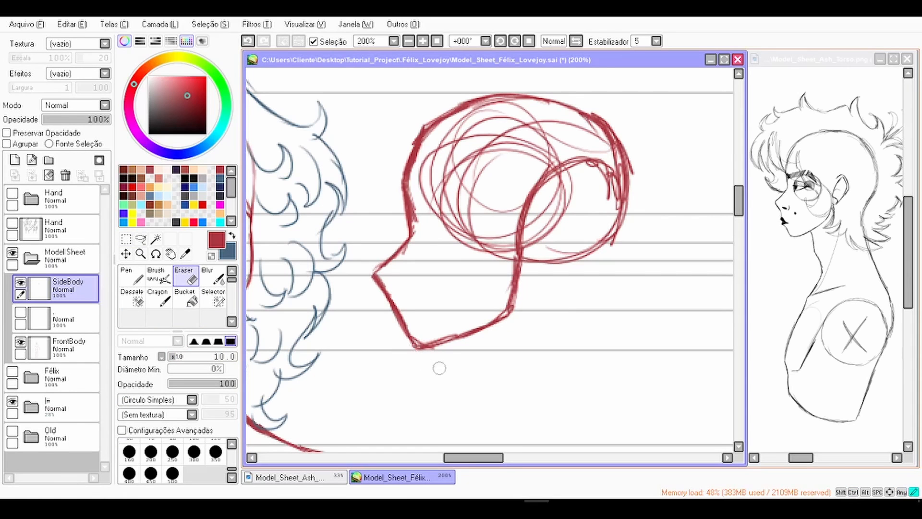
pyautogui.press('space')
pyautogui.moveTo(390, 274); pyautogui.dragTo(465, 280)
pyautogui.scroll(-1, 512, 247)
# Step: Lasso the side-view jaw line and skew it slightly toward the face with a free deformation
pyautogui.click(141, 238)
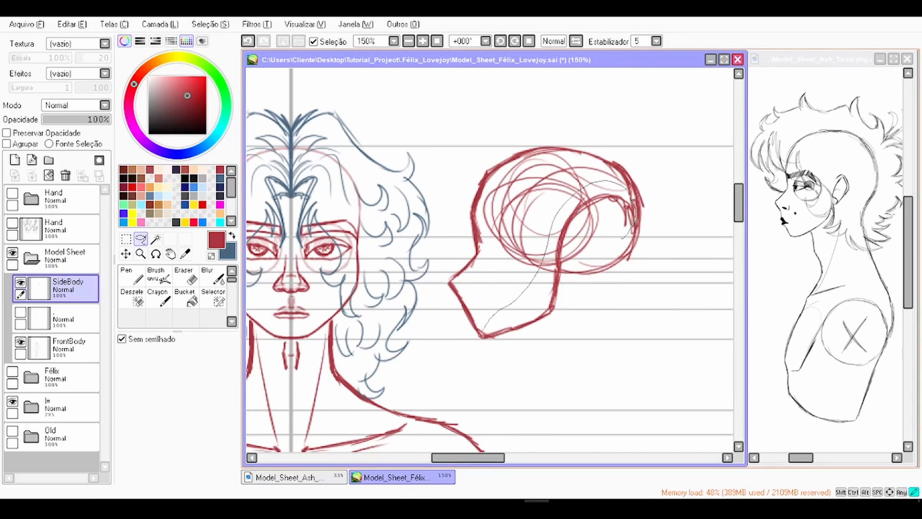
pyautogui.moveTo(482, 332)
pyautogui.mouseDown()
pyautogui.moveTo(575, 282)
pyautogui.moveTo(565, 260)
pyautogui.mouseUp()
pyautogui.click(127, 239)
pyautogui.click(122, 403)
pyautogui.moveTo(557, 181); pyautogui.dragTo(547, 183)
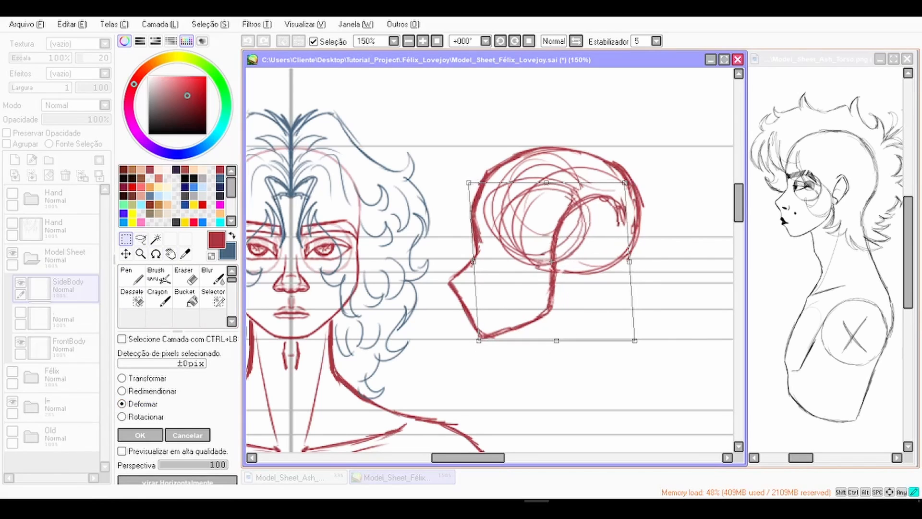
pyautogui.press('Return')
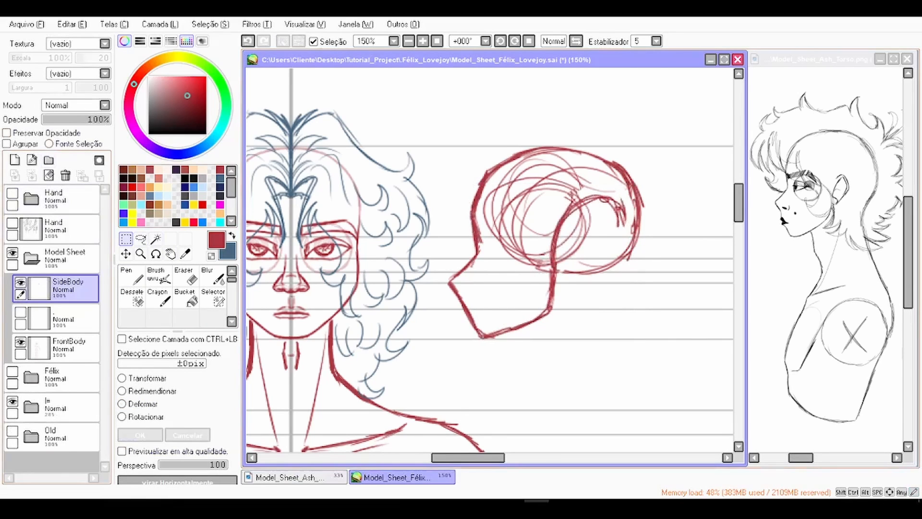
# Step: Lower the SideBody layer's opacity to 16% and add a new layer above it
pyautogui.click(61, 120)
pyautogui.moveTo(57, 119); pyautogui.dragTo(53, 119)
pyautogui.click(15, 160)
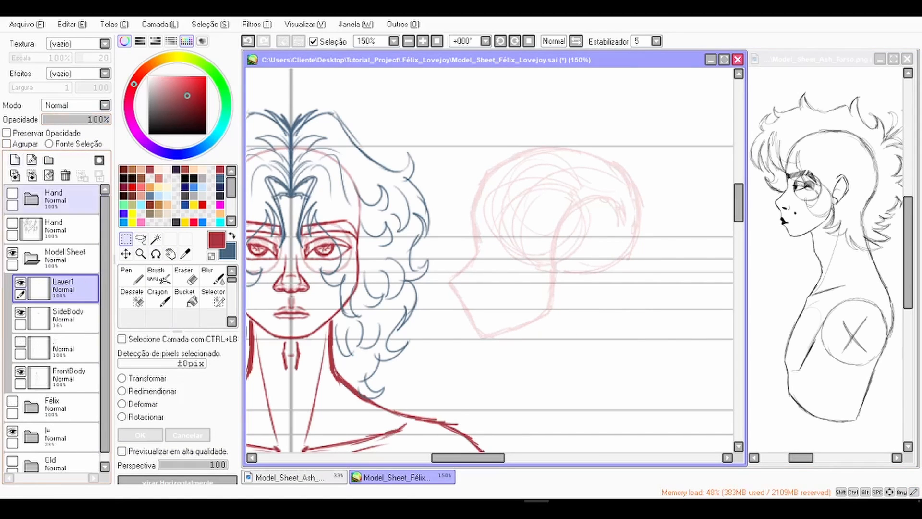
# Step: Draw the side-view nose, nostril and upper-lip contour with the Pen over the faded sketch
pyautogui.click(132, 275)
pyautogui.scroll(1, 414, 293)
pyautogui.scroll(1, 411, 289)
pyautogui.moveTo(411, 289); pyautogui.dragTo(531, 282)
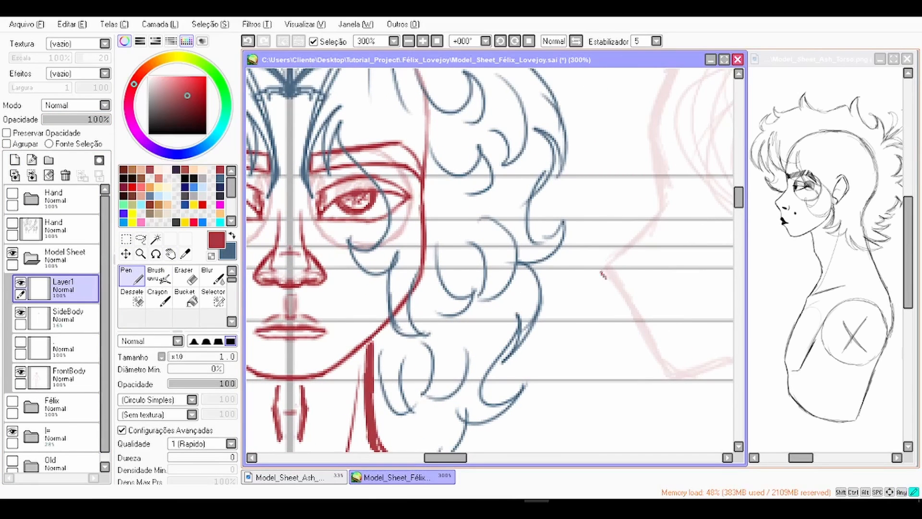
pyautogui.moveTo(598, 257); pyautogui.dragTo(661, 202)
pyautogui.hotkey('ctrl', 'z')
pyautogui.moveTo(634, 259); pyautogui.dragTo(582, 236)
pyautogui.moveTo(567, 251)
pyautogui.mouseDown()
pyautogui.moveTo(580, 254)
pyautogui.moveTo(588, 235)
pyautogui.moveTo(613, 235)
pyautogui.mouseUp()
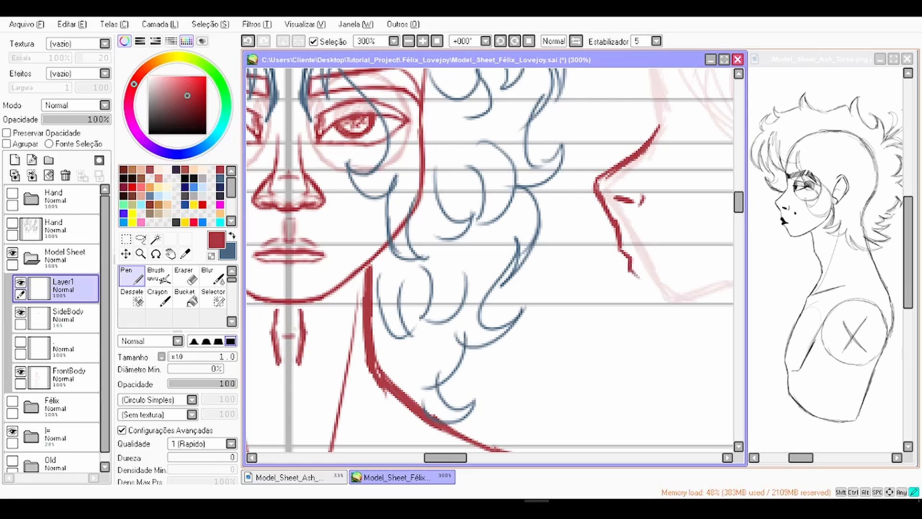
# Step: Draw the chin and jaw contour, carrying it back and up toward the ear along the faded sketch
pyautogui.moveTo(649, 288)
pyautogui.mouseDown()
pyautogui.moveTo(437, 314)
pyautogui.moveTo(454, 332)
pyautogui.moveTo(494, 331)
pyautogui.moveTo(582, 287)
pyautogui.mouseUp()
pyautogui.moveTo(552, 235); pyautogui.dragTo(447, 315)
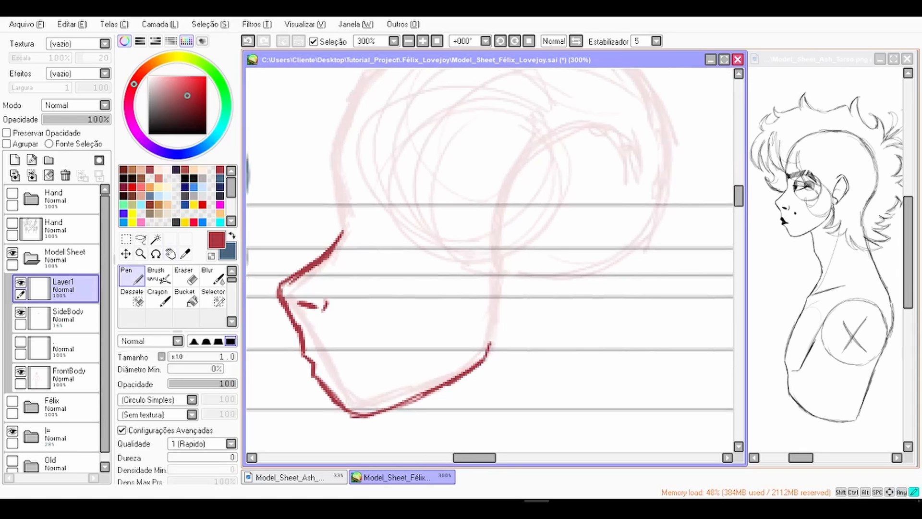
pyautogui.moveTo(489, 344); pyautogui.dragTo(501, 259)
pyautogui.moveTo(459, 304); pyautogui.dragTo(557, 261)
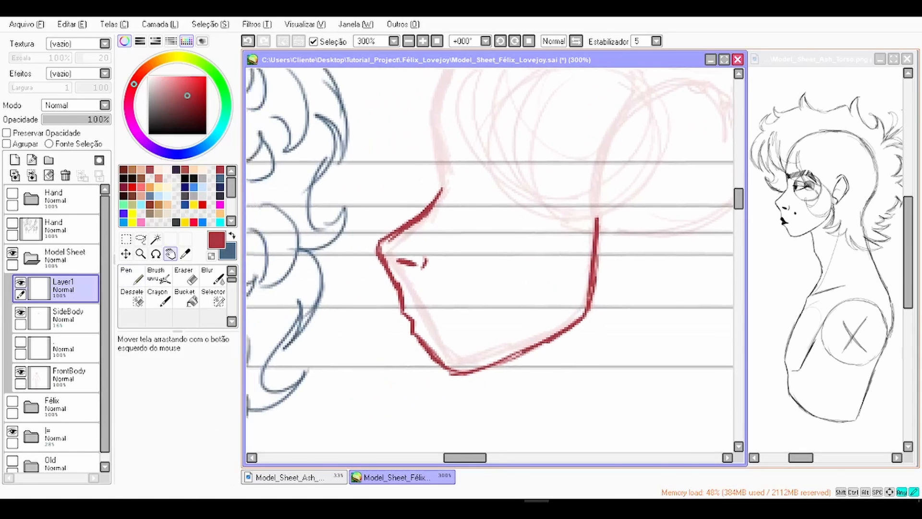
# Step: Add the mouth line and the structure lines on the side of the nose in the side-view face
pyautogui.moveTo(246, 221); pyautogui.dragTo(229, 267)
pyautogui.moveTo(241, 288); pyautogui.dragTo(254, 306)
pyautogui.moveTo(480, 259); pyautogui.dragTo(493, 311)
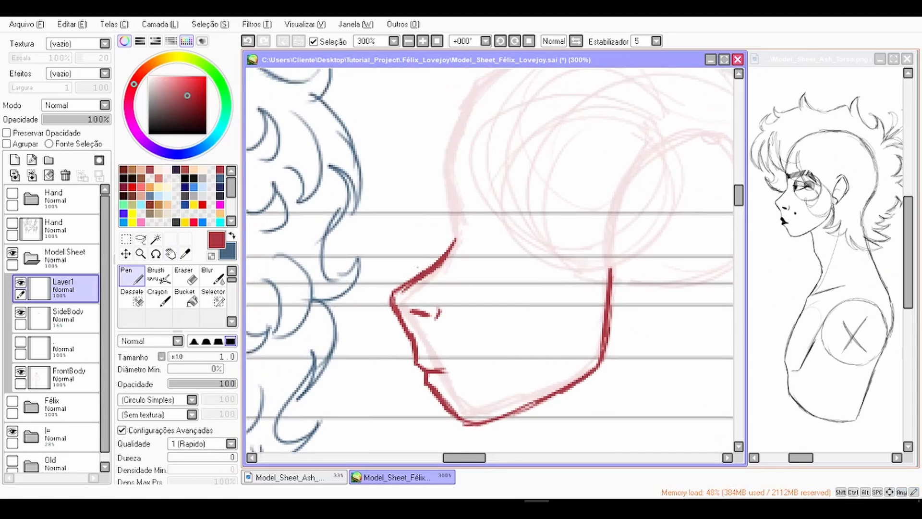
pyautogui.moveTo(401, 292); pyautogui.dragTo(438, 307)
pyautogui.moveTo(421, 296); pyautogui.dragTo(404, 309)
pyautogui.moveTo(457, 244); pyautogui.dragTo(443, 304)
pyautogui.moveTo(481, 259); pyautogui.dragTo(462, 309)
# Step: Draw the forehead, crown and back of the skull down to the jaw, flipping the canvas for the rear curve
pyautogui.moveTo(441, 290)
pyautogui.mouseDown()
pyautogui.moveTo(427, 228)
pyautogui.moveTo(467, 125)
pyautogui.moveTo(413, 146)
pyautogui.mouseUp()
pyautogui.hotkey('ctrl', 'z')
pyautogui.moveTo(412, 148); pyautogui.dragTo(564, 103)
pyautogui.press('h')
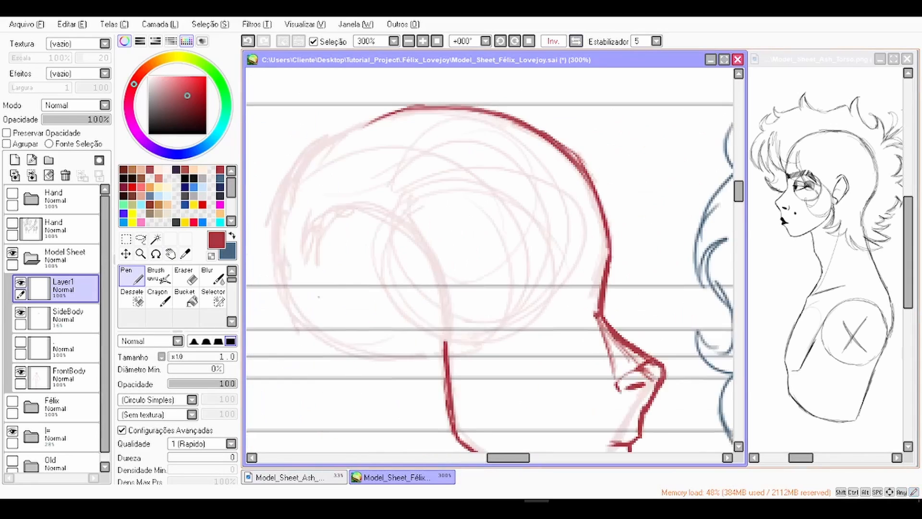
pyautogui.moveTo(419, 101); pyautogui.dragTo(431, 367)
pyautogui.press('h')
pyautogui.scroll(-2, 514, 192)
pyautogui.scroll(2, 487, 312)
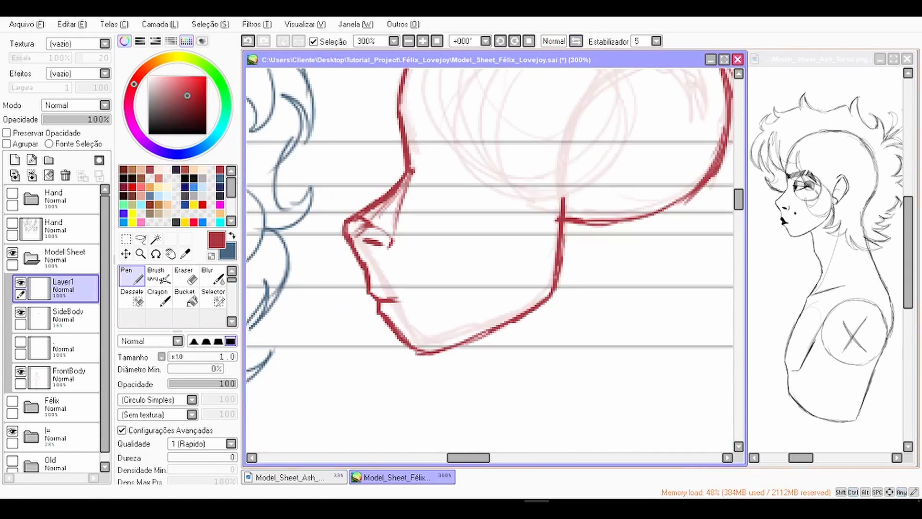
# Step: Erase the side-view contour between the lower lip and chin and redraw it with the Pen
pyautogui.press('e')
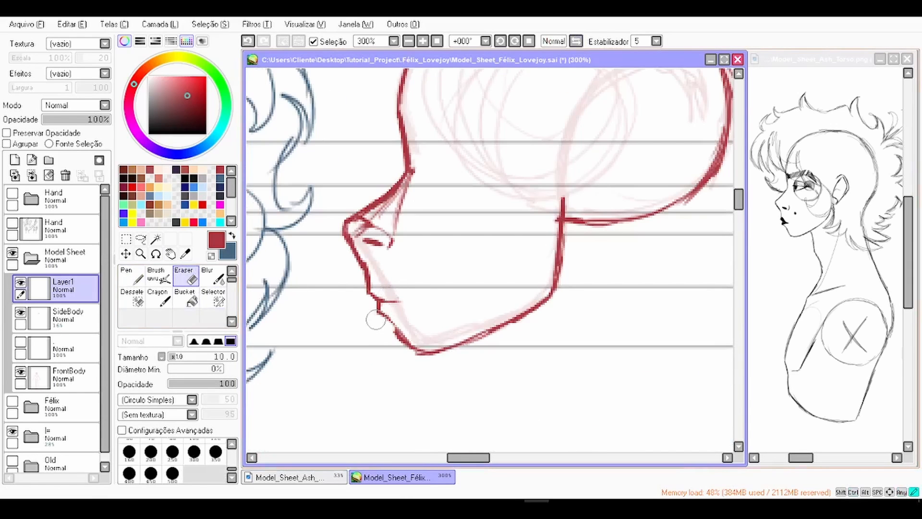
pyautogui.press('n')
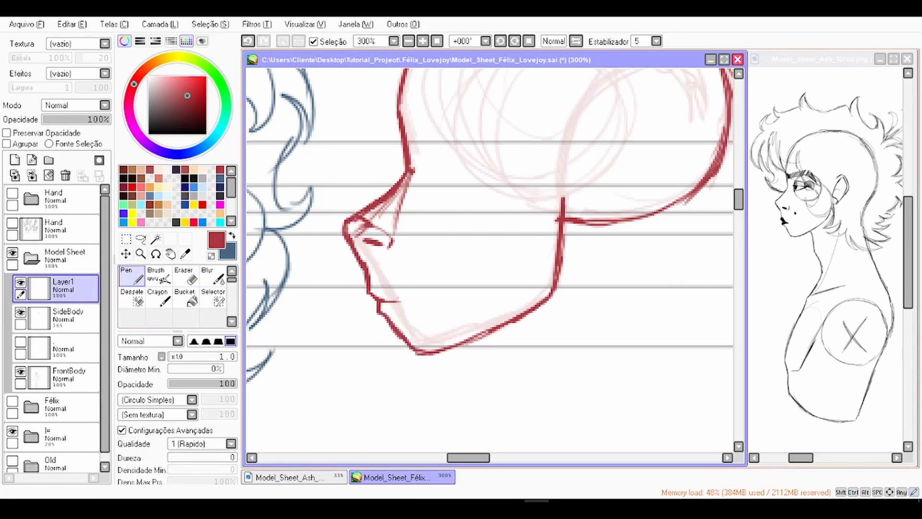
pyautogui.scroll(-2, 419, 351)
pyautogui.moveTo(408, 269); pyautogui.dragTo(571, 209)
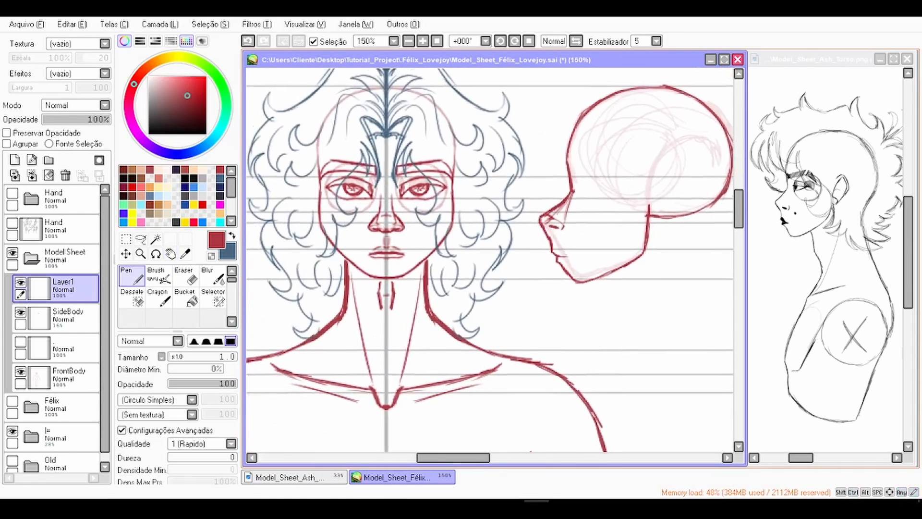
pyautogui.scroll(1, 490, 260)
pyautogui.moveTo(490, 260); pyautogui.dragTo(466, 329)
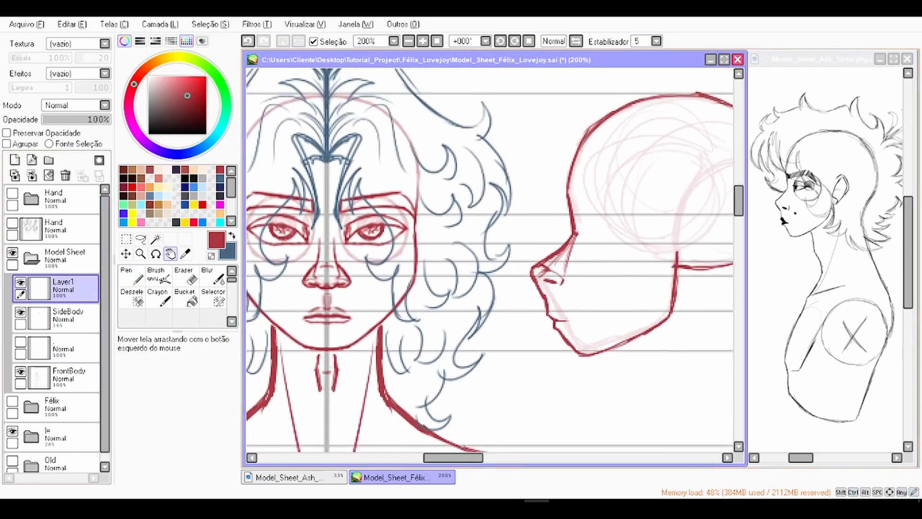
# Step: Select the mouth guide on the horizontal guides layer "===" and shift it down slightly to the front view's lip line
pyautogui.click(31, 258)
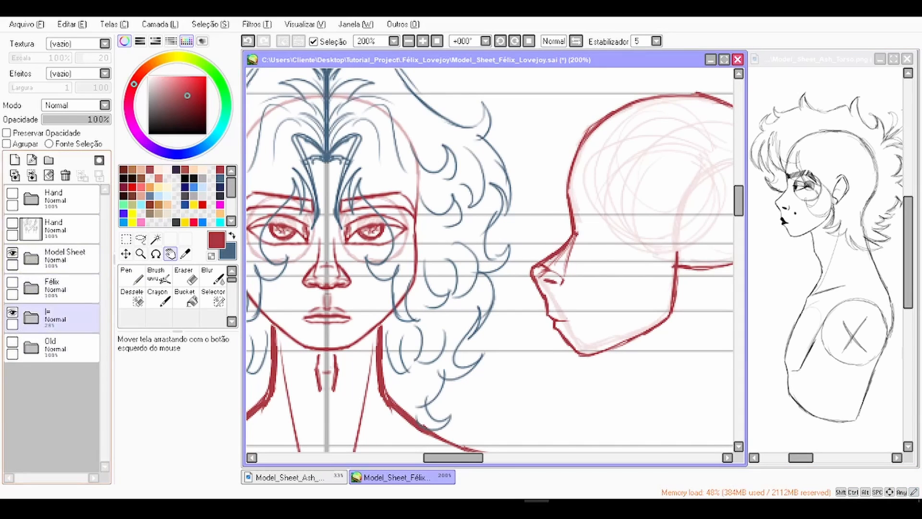
pyautogui.click(31, 317)
pyautogui.click(63, 378)
pyautogui.click(126, 239)
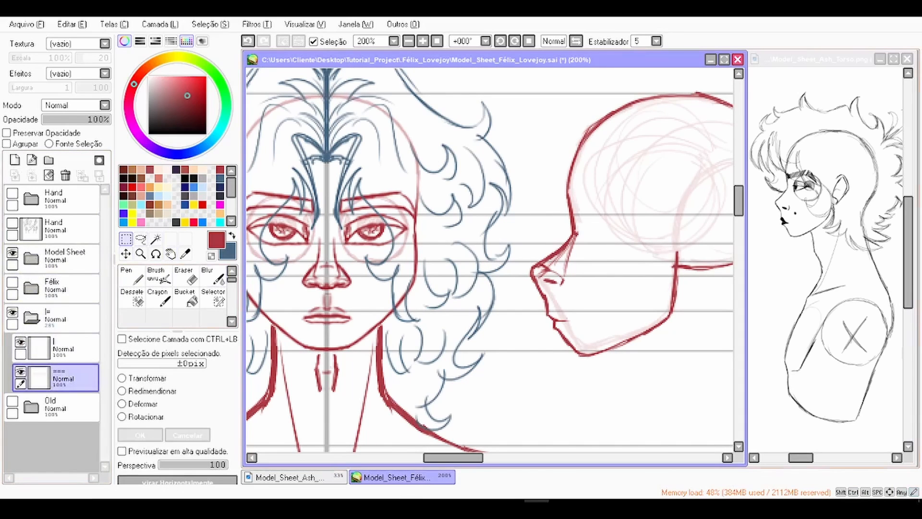
pyautogui.scroll(-1, 261, 334)
pyautogui.scroll(-2, 480, 288)
pyautogui.moveTo(480, 336); pyautogui.dragTo(480, 216)
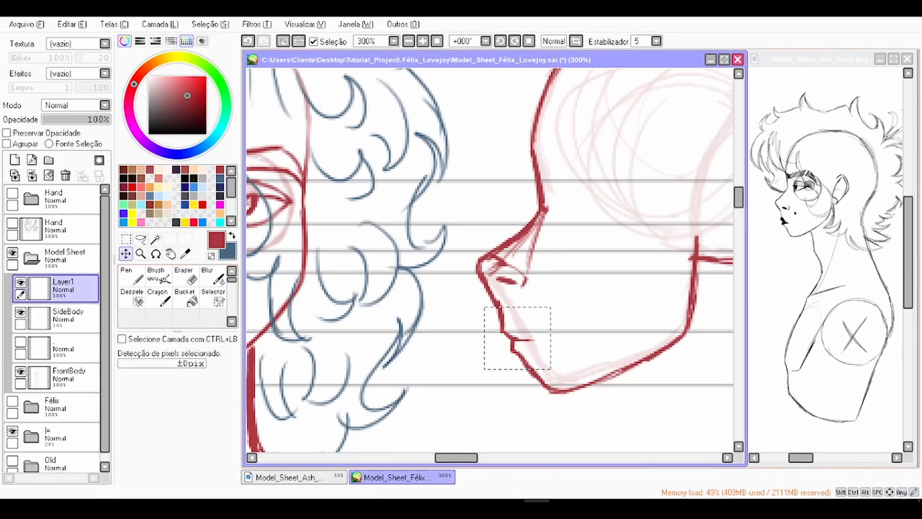
# Step: Nudge the selected side-view mouth up toward its guide and close the gap left in the chin contour with the Pen
pyautogui.moveTo(518, 338); pyautogui.dragTo(516, 335)
pyautogui.hotkey('ctrl', 'd')
pyautogui.press('n')
pyautogui.scroll(1, 492, 315)
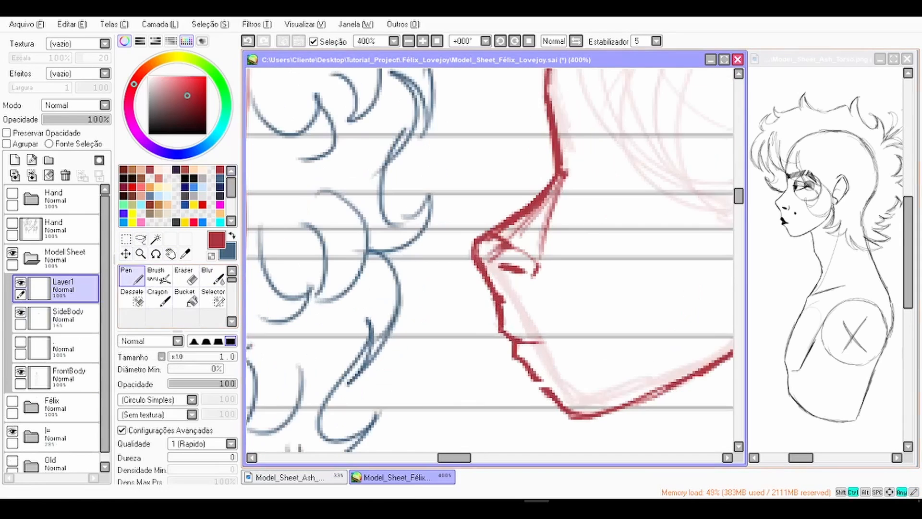
pyautogui.scroll(1, 502, 322)
pyautogui.scroll(1, 490, 259)
# Step: Lasso the lower face from the nose bridge to the jaw and transform it so the chin meets its guide
pyautogui.moveTo(332, 271); pyautogui.dragTo(336, 269)
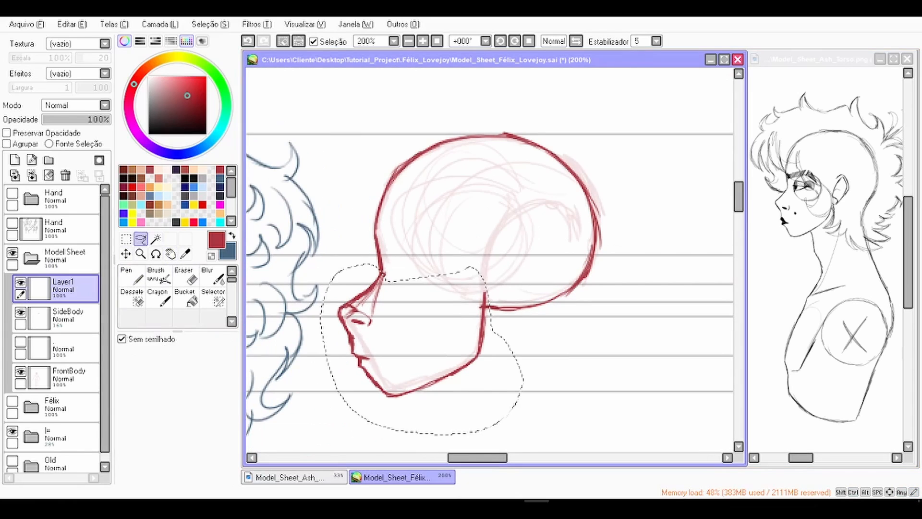
pyautogui.hotkey('ctrl', 't')
pyautogui.press('Return')
pyautogui.hotkey('ctrl', 'd')
# Step: Sketch a rough ear behind the jaw on a new layer and fade that layer to 18% opacity
pyautogui.press('n')
pyautogui.click(15, 159)
pyautogui.moveTo(365, 307); pyautogui.dragTo(618, 241)
pyautogui.moveTo(575, 192); pyautogui.dragTo(616, 201)
pyautogui.moveTo(591, 187)
pyautogui.mouseDown()
pyautogui.moveTo(590, 211)
pyautogui.moveTo(402, 257)
pyautogui.mouseUp()
pyautogui.moveTo(108, 119); pyautogui.dragTo(55, 119)
# Step: Draw the clean ear outline, inner contour and lobe on another new layer, and delete the rough ear layer
pyautogui.click(15, 159)
pyautogui.scroll(1, 490, 259)
pyautogui.moveTo(456, 211)
pyautogui.mouseDown()
pyautogui.moveTo(519, 206)
pyautogui.moveTo(495, 290)
pyautogui.mouseUp()
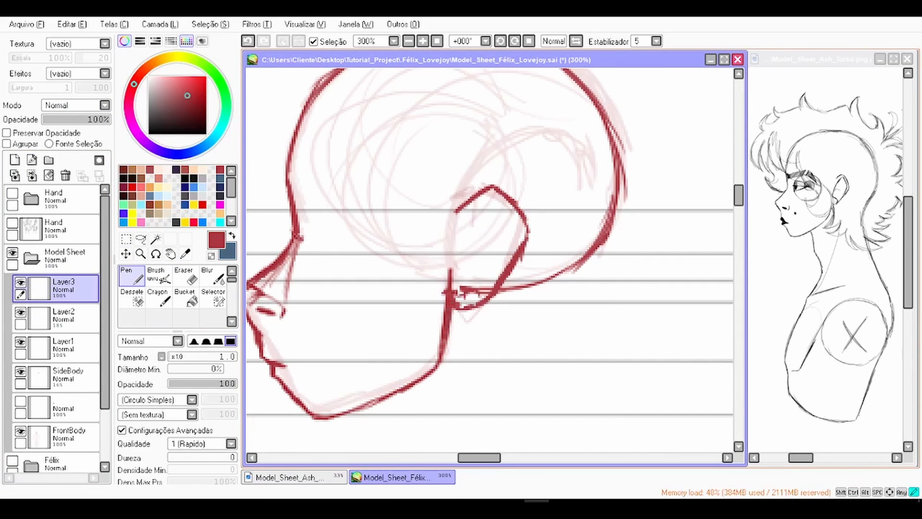
pyautogui.moveTo(454, 249); pyautogui.dragTo(502, 266)
pyautogui.click(64, 318)
pyautogui.click(65, 175)
# Step: Erase the head lines crossing the ear on Layer1 and merge the ear layer down into it
pyautogui.click(63, 288)
pyautogui.press('e')
pyautogui.click(64, 318)
pyautogui.moveTo(473, 299); pyautogui.dragTo(458, 297)
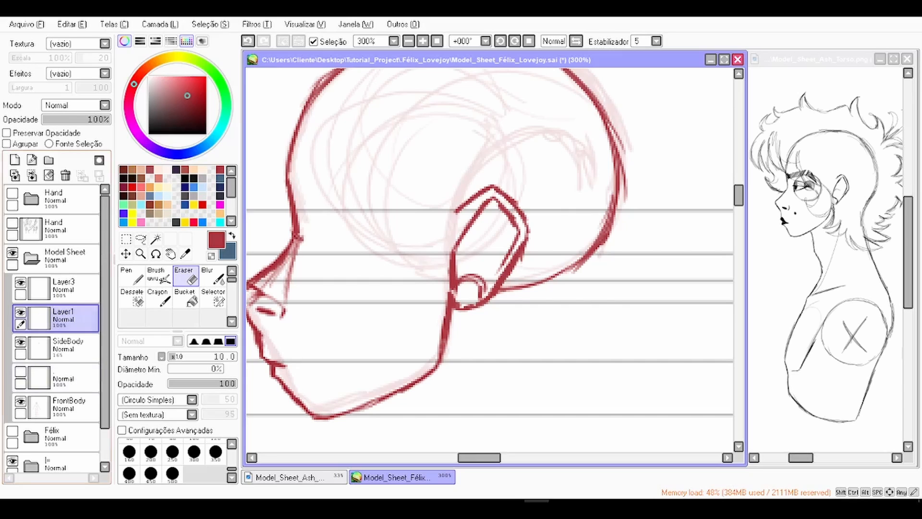
pyautogui.click(64, 288)
pyautogui.click(32, 175)
pyautogui.scroll(-1, 420, 212)
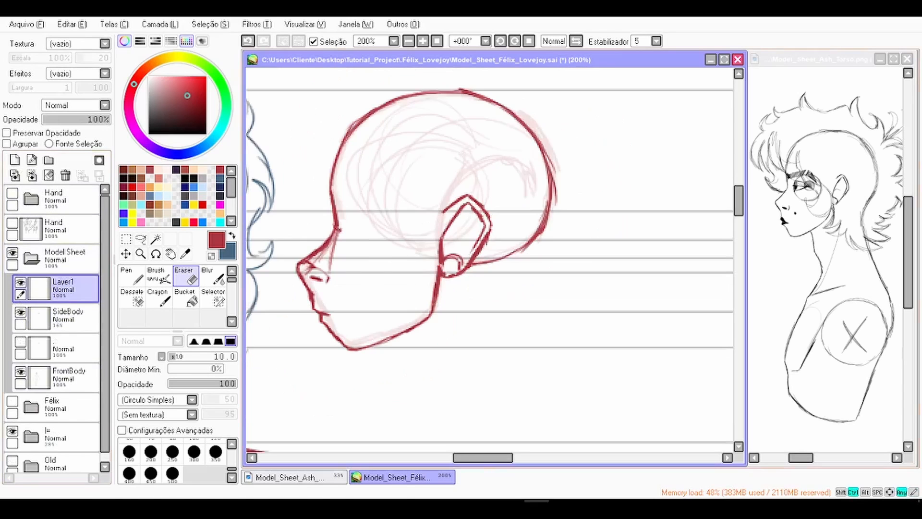
# Step: Clear the faded rough sketch from the SideBody layer and merge Layer1 down into it
pyautogui.keyDown('ctrl'); pyautogui.click(68, 318); pyautogui.keyUp('ctrl')
pyautogui.click(69, 318)
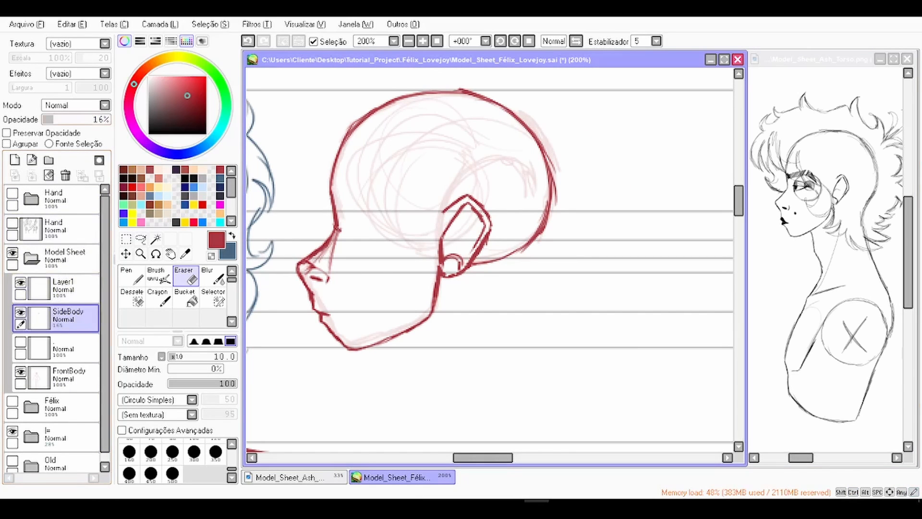
pyautogui.click(65, 175)
pyautogui.hotkey('ctrl', 'z')
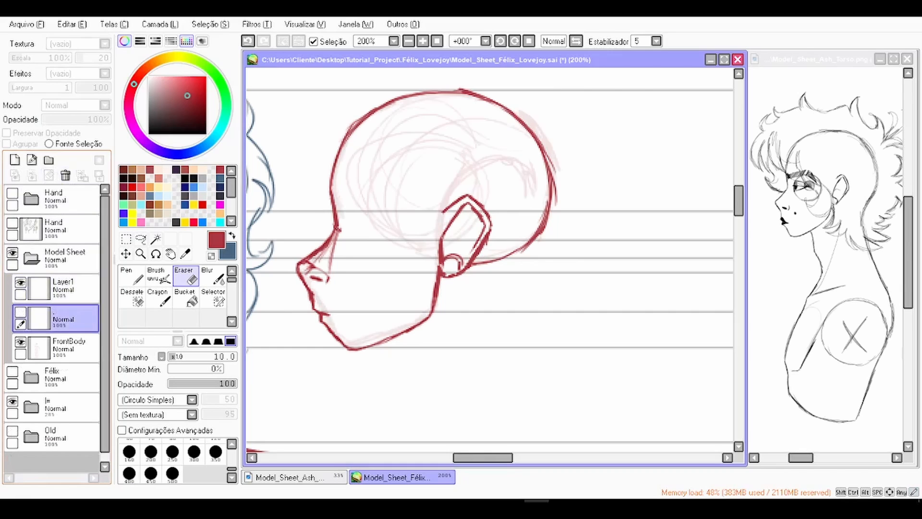
pyautogui.click(49, 175)
pyautogui.click(63, 288)
pyautogui.click(32, 175)
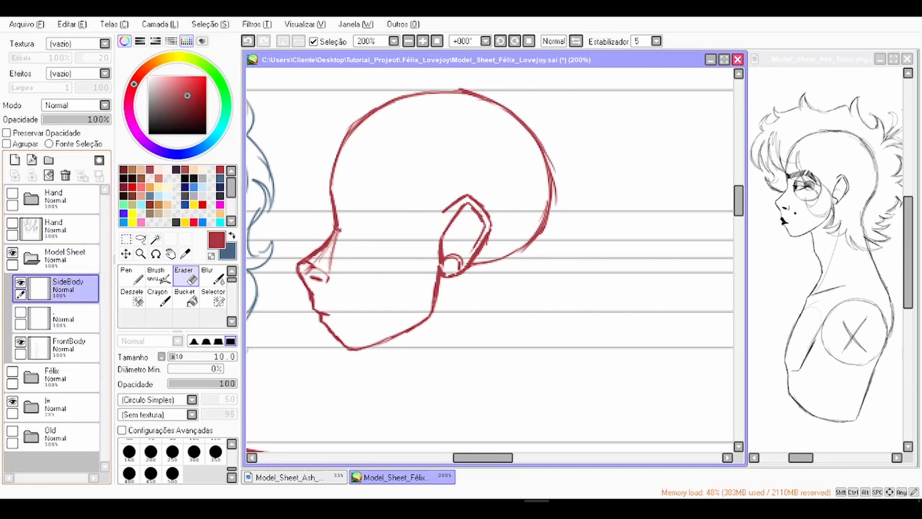
pyautogui.click(20, 283)
pyautogui.click(21, 282)
# Step: Lower the SideBody layer's opacity to 34% and add a new layer above it for Pen drawing
pyautogui.scroll(-2, 428, 282)
pyautogui.press('space')
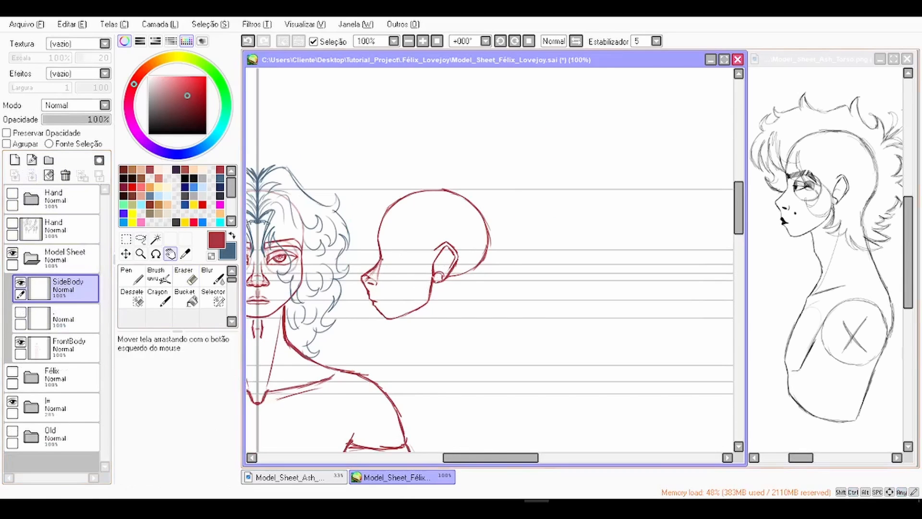
pyautogui.moveTo(394, 254); pyautogui.dragTo(457, 231)
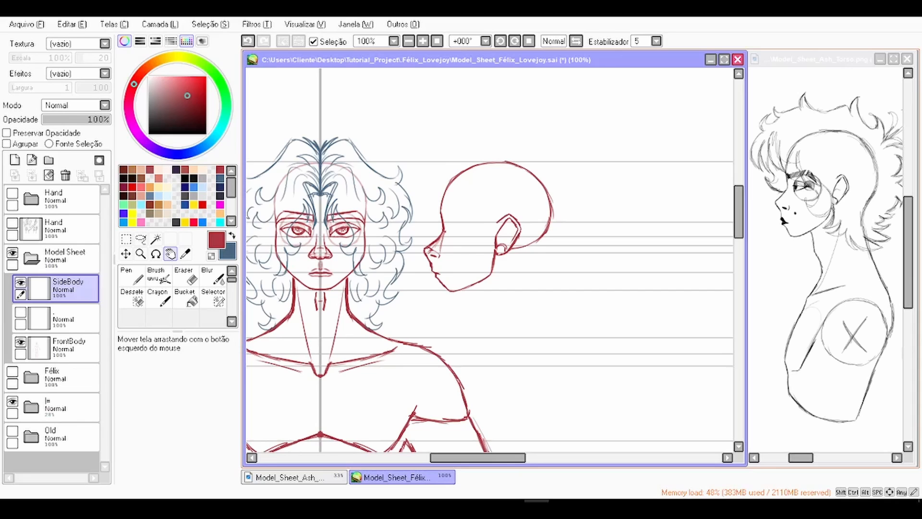
pyautogui.moveTo(480, 331)
pyautogui.mouseDown()
pyautogui.moveTo(468, 197)
pyautogui.moveTo(476, 336)
pyautogui.mouseUp()
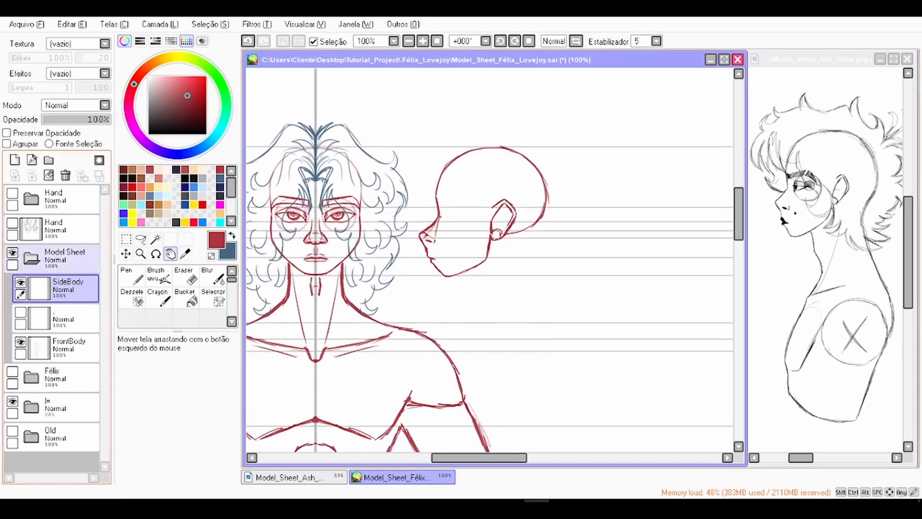
pyautogui.moveTo(72, 119); pyautogui.dragTo(66, 119)
pyautogui.click(15, 160)
pyautogui.click(132, 275)
# Step: Trace the front view's eye and eyebrow with the Pen on the new layer, rotating the canvas as needed and resetting it
pyautogui.scroll(4, 333, 230)
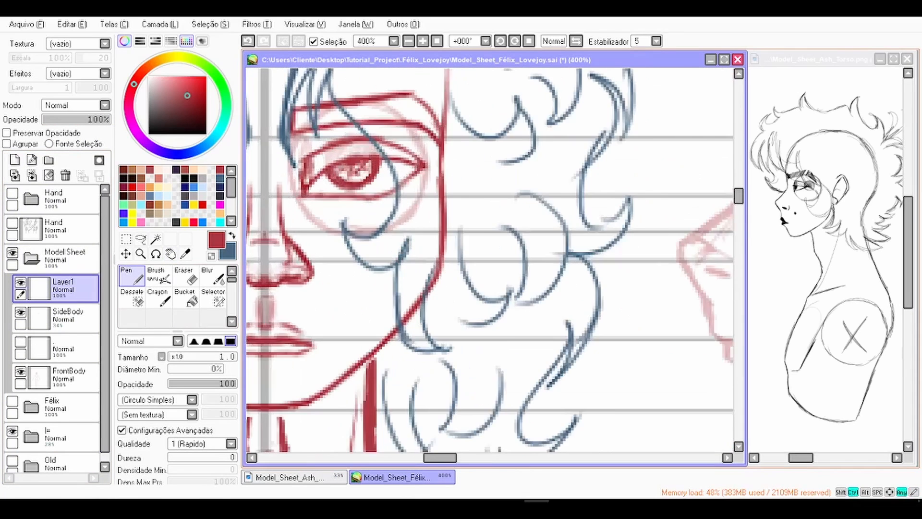
pyautogui.scroll(1, 301, 171)
pyautogui.moveTo(301, 171); pyautogui.dragTo(295, 334)
pyautogui.scroll(1, 293, 340)
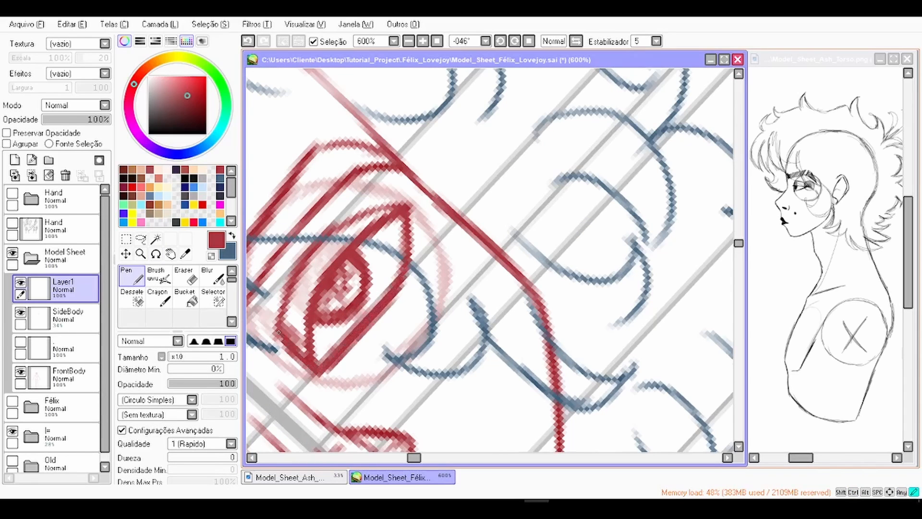
pyautogui.moveTo(282, 238); pyautogui.dragTo(435, 190)
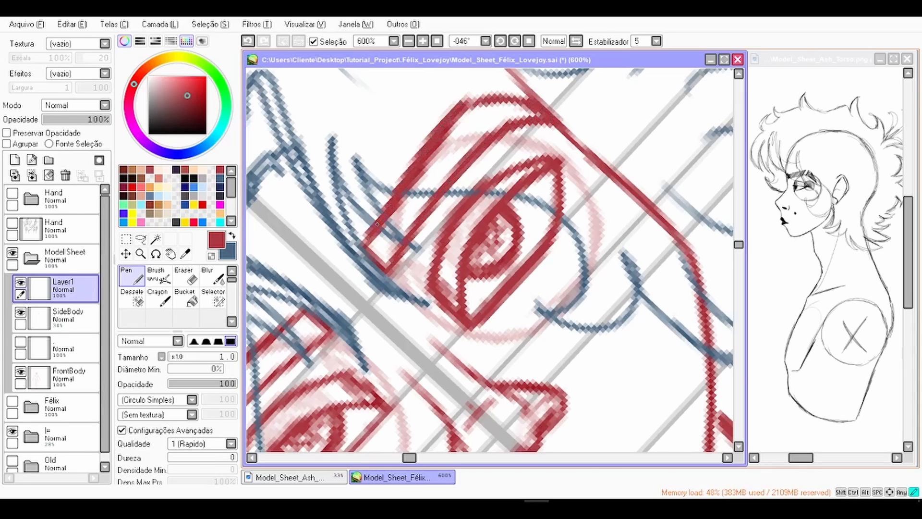
pyautogui.click(528, 41)
# Step: Move the traced eye and eyebrow onto the side-view head, keeping them level with the eye guides
pyautogui.scroll(-2, 504, 173)
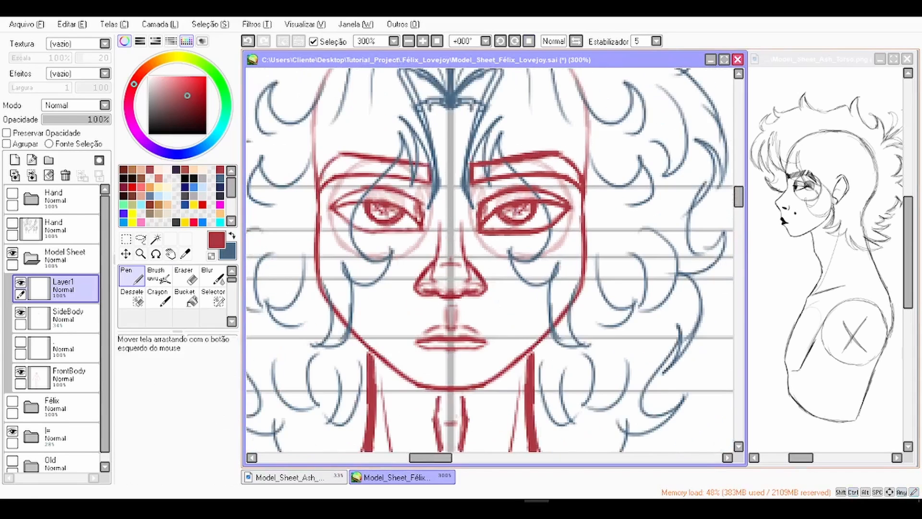
pyautogui.scroll(-1, 361, 235)
pyautogui.moveTo(581, 186); pyautogui.dragTo(435, 259)
pyautogui.scroll(2, 461, 259)
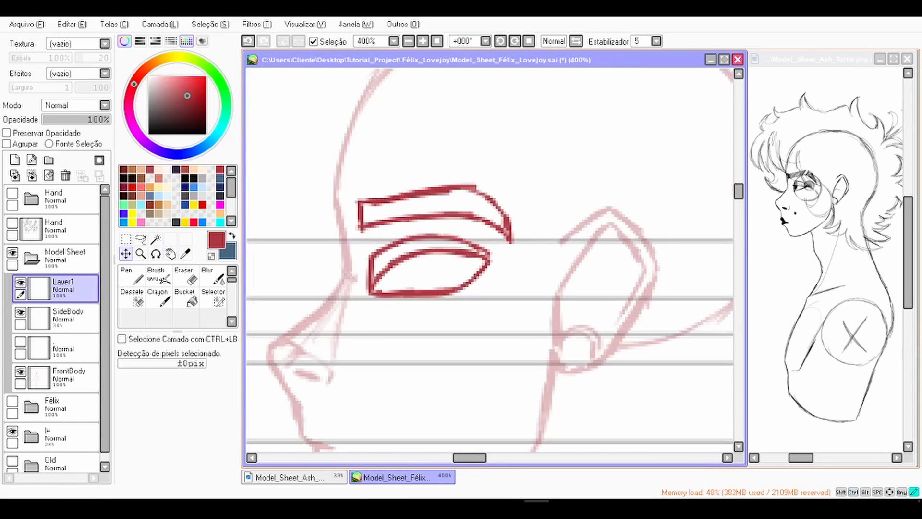
pyautogui.hotkey('ctrl', 't')
pyautogui.press('Escape')
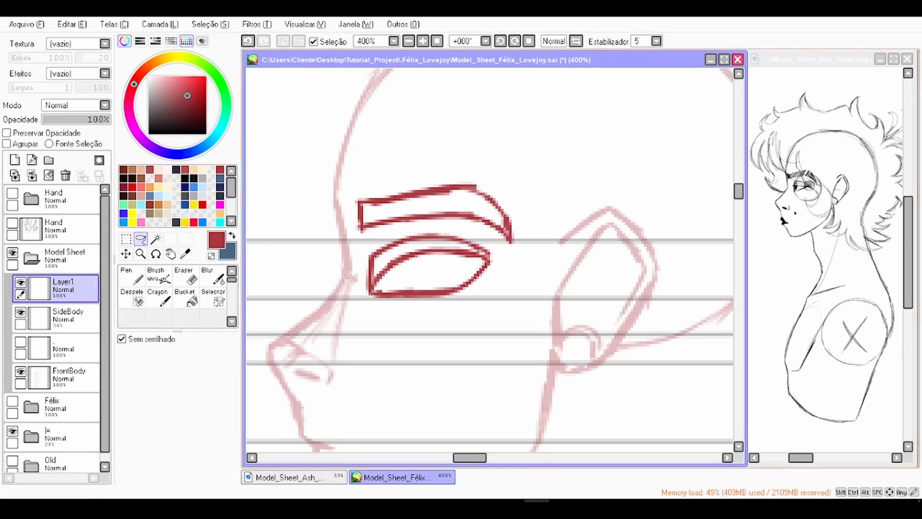
# Step: Lasso the eyebrow and transform it so its inner end meets the forehead profile
pyautogui.moveTo(481, 232); pyautogui.dragTo(417, 217)
pyautogui.hotkey('ctrl', 't')
pyautogui.moveTo(496, 217); pyautogui.dragTo(498, 207)
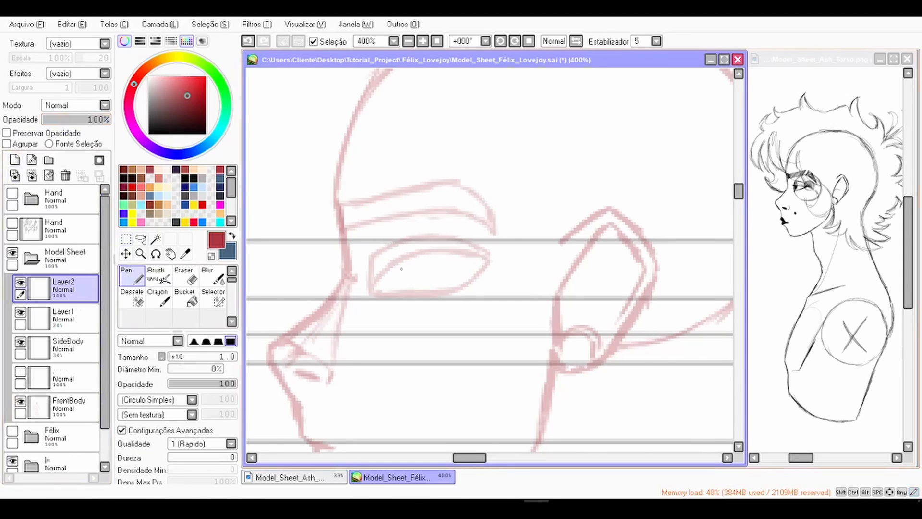
# Step: Enlarge the profile eye in the reference sheet to examine how its lids and iris are constructed
pyautogui.scroll(2, 375, 301)
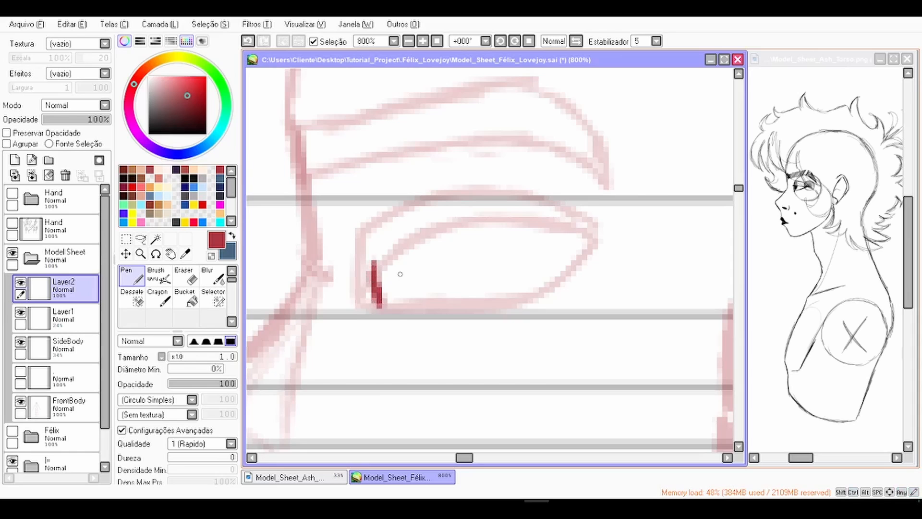
pyautogui.press('space')
pyautogui.click(806, 185)
pyautogui.scroll(4, 805, 185)
pyautogui.moveTo(806, 185); pyautogui.dragTo(823, 209)
pyautogui.click(461, 259)
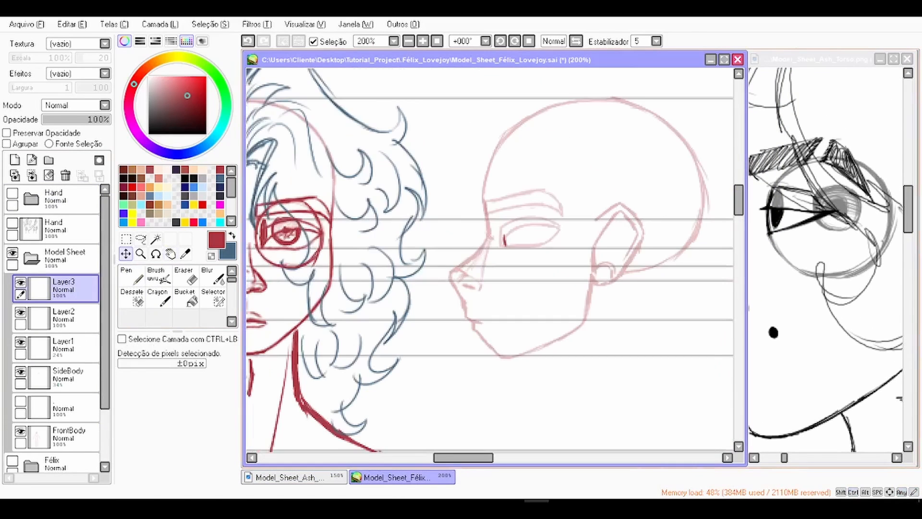
# Step: Move the traced eyeball circle and iris from the front view onto the side-view eye, and fade Layer3 to 13% opacity
pyautogui.moveTo(290, 233); pyautogui.dragTo(475, 220)
pyautogui.scroll(3, 535, 216)
pyautogui.press('Up')
pyautogui.press('space')
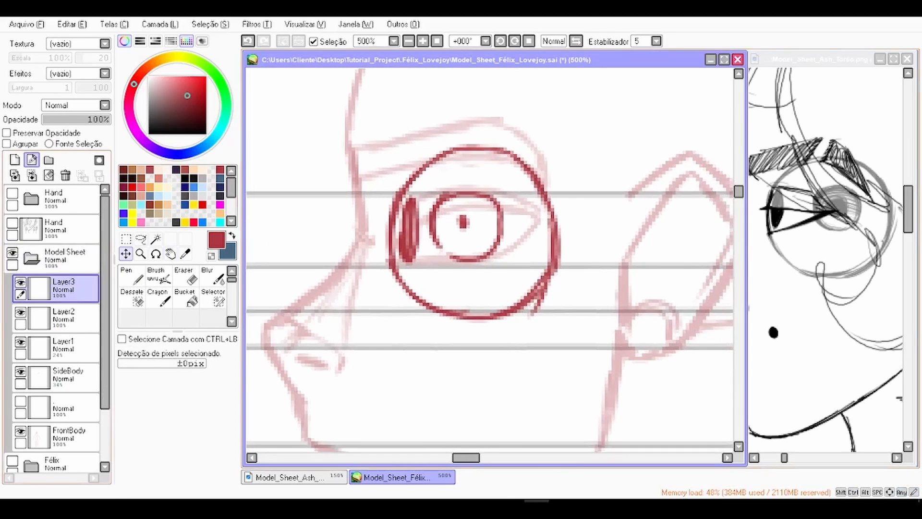
pyautogui.moveTo(57, 119); pyautogui.dragTo(52, 120)
# Step: Clear the strokes on Layer2 and redraw the short front edge of the side-view eye with the Pen
pyautogui.click(21, 312)
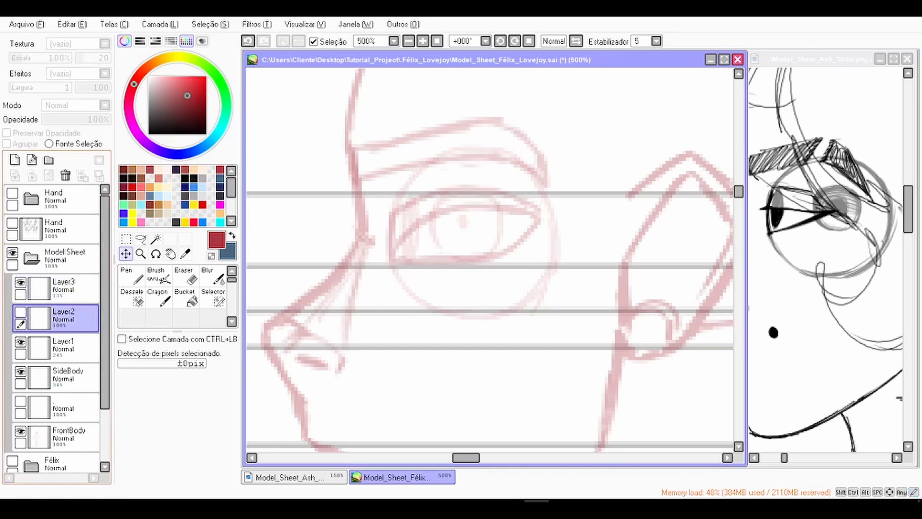
pyautogui.click(20, 313)
pyautogui.click(48, 176)
pyautogui.press('n')
pyautogui.scroll(3, 399, 250)
pyautogui.moveTo(377, 271); pyautogui.dragTo(395, 305)
pyautogui.moveTo(382, 284); pyautogui.dragTo(483, 185)
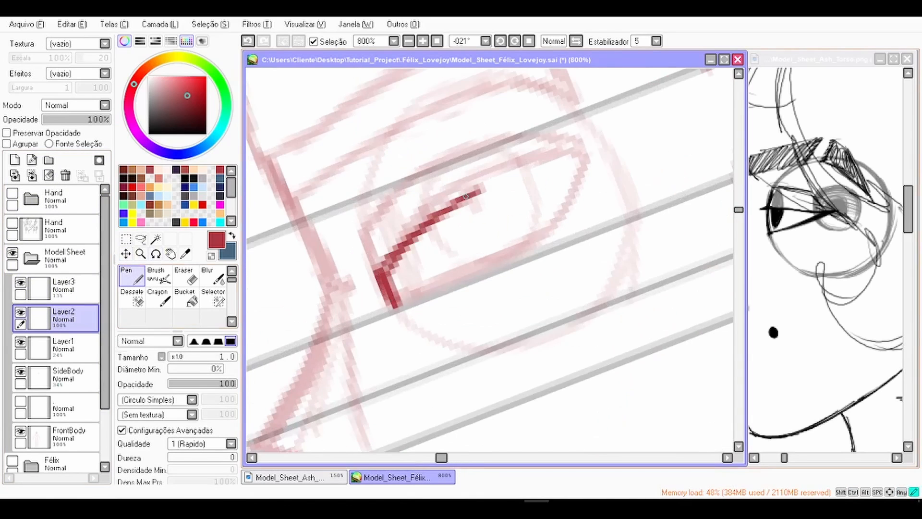
pyautogui.hotkey('ctrl', 'z')
# Step: Draw the upper lid, lower lid and narrow iris of the side-view eye, and transform them to fit the eyeball guide
pyautogui.moveTo(414, 339); pyautogui.dragTo(491, 104)
pyautogui.press('Home')
pyautogui.moveTo(384, 291)
pyautogui.mouseDown()
pyautogui.moveTo(614, 197)
pyautogui.moveTo(636, 204)
pyautogui.mouseUp()
pyautogui.hotkey('ctrl', 't')
pyautogui.press('Return')
pyautogui.moveTo(423, 209); pyautogui.dragTo(403, 264)
pyautogui.scroll(-1, 423, 240)
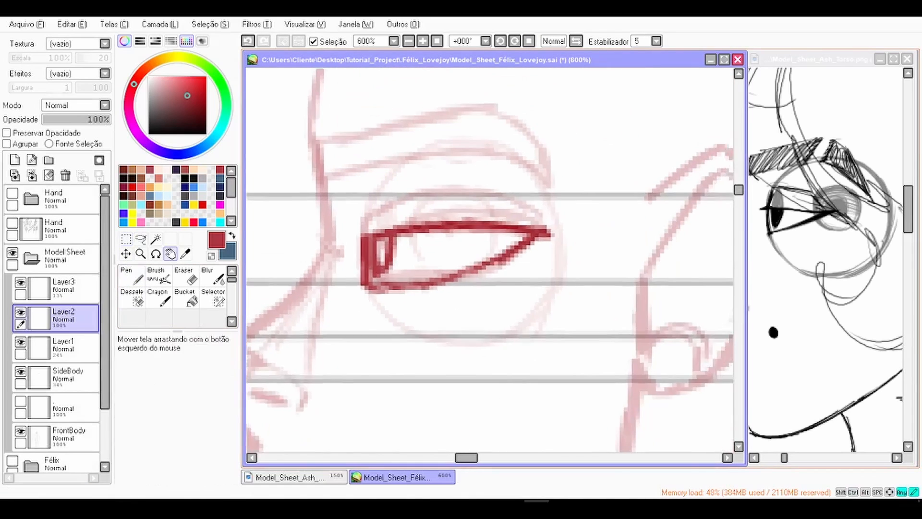
# Step: Draw the upper eyelid fold from the front edge to the outer corner, and hide the eyeball guide layer
pyautogui.scroll(1, 384, 250)
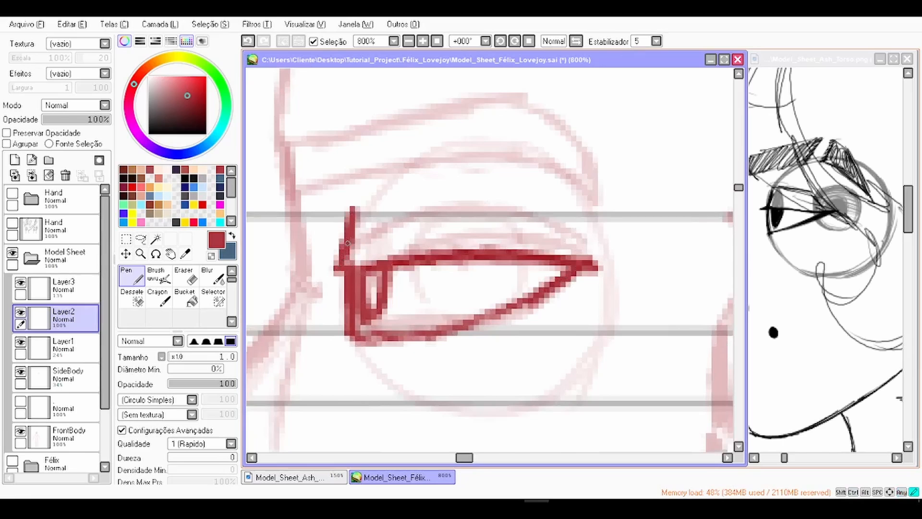
pyautogui.moveTo(358, 203); pyautogui.dragTo(504, 214)
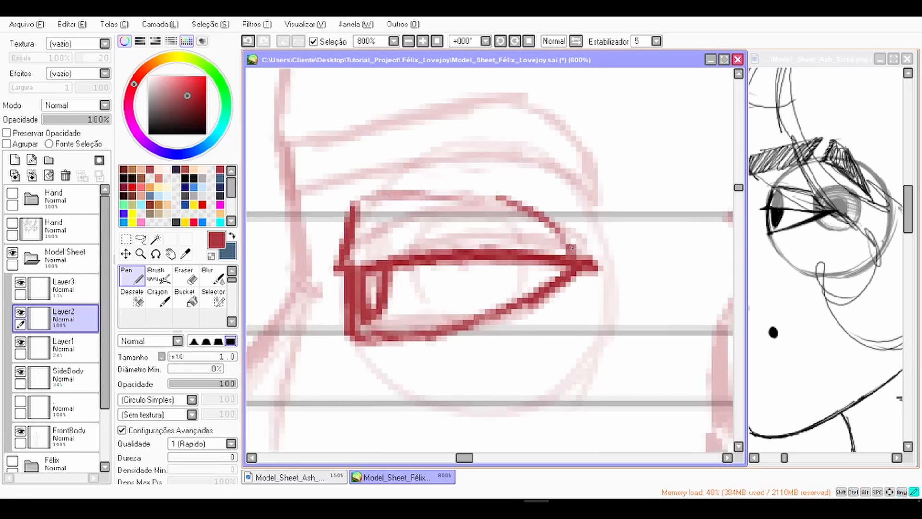
pyautogui.moveTo(368, 341); pyautogui.dragTo(417, 334)
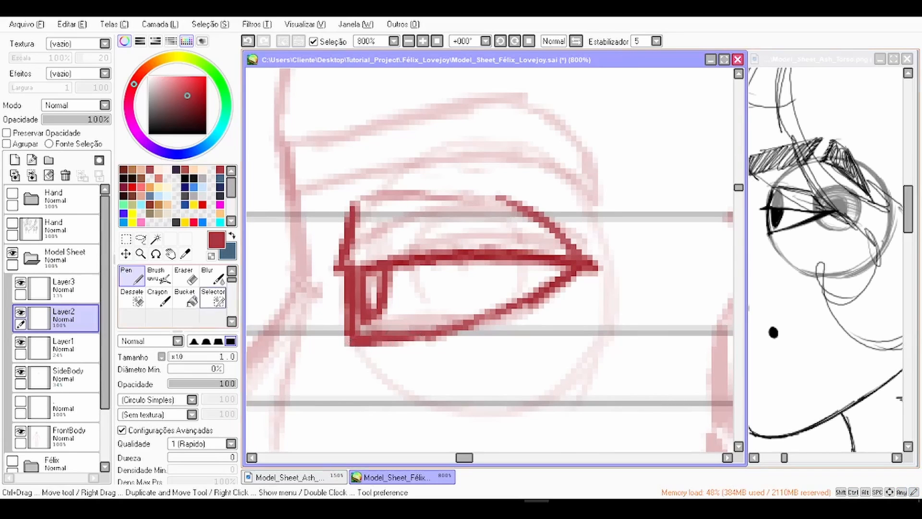
pyautogui.click(20, 283)
pyautogui.hotkey('ctrl', '-')
pyautogui.hotkey('ctrl', '-')
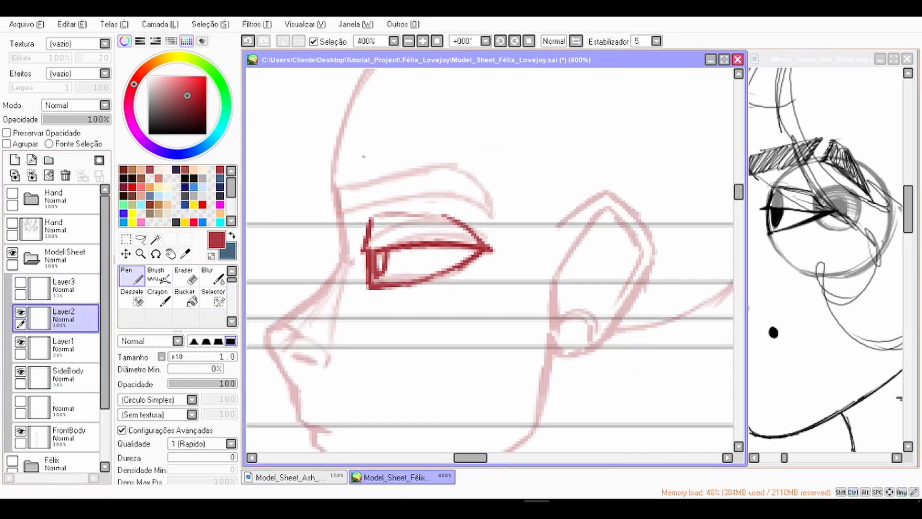
# Step: Compare the side-view eye with the front view and with the profile sketch in the Ash reference image
pyautogui.press('space')
pyautogui.moveTo(461, 269); pyautogui.dragTo(513, 216)
pyautogui.hotkey('ctrl', '-')
pyautogui.moveTo(480, 250)
pyautogui.mouseDown()
pyautogui.moveTo(538, 223)
pyautogui.moveTo(509, 262)
pyautogui.moveTo(519, 267)
pyautogui.mouseUp()
pyautogui.hotkey('ctrl', '-')
pyautogui.click(826, 259)
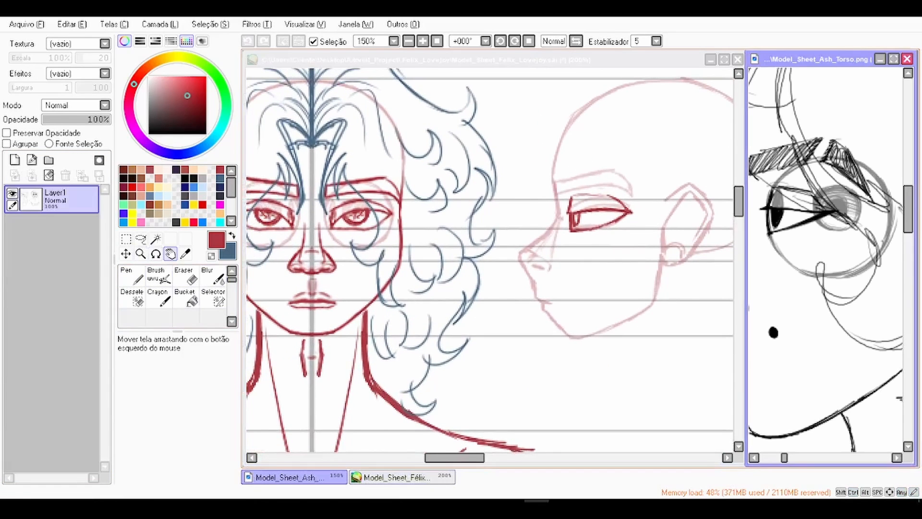
pyautogui.hotkey('ctrl', '-')
pyautogui.moveTo(816, 264); pyautogui.dragTo(827, 263)
pyautogui.hotkey('ctrl', '-')
# Step: Transform the side-view eye to be narrower and set farther back from the profile, and outline the angular eyebrow above it
pyautogui.click(490, 259)
pyautogui.hotkey('ctrl', '+')
pyautogui.moveTo(533, 259)
pyautogui.mouseDown()
pyautogui.moveTo(489, 261)
pyautogui.moveTo(547, 265)
pyautogui.moveTo(525, 266)
pyautogui.mouseUp()
pyautogui.hotkey('ctrl', '-')
pyautogui.hotkey('ctrl', 't')
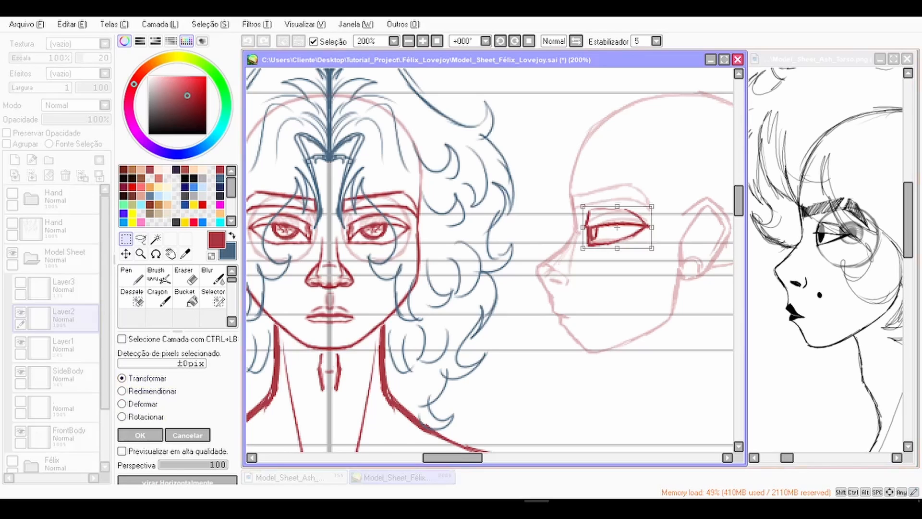
pyautogui.moveTo(583, 207); pyautogui.dragTo(490, 255)
pyautogui.press('Return')
pyautogui.scroll(3, 490, 255)
pyautogui.moveTo(383, 212); pyautogui.dragTo(406, 343)
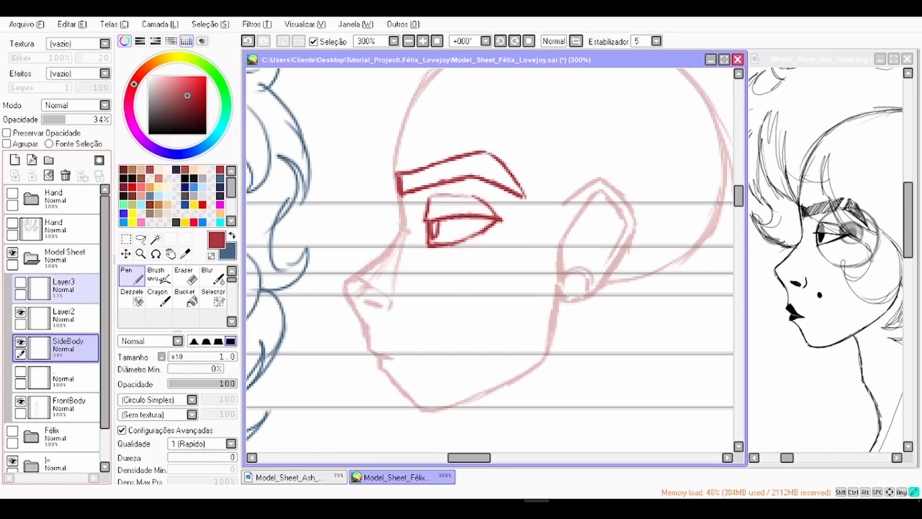
# Step: Show the eyeball guide on Layer3 at 65% opacity and shift it to line up with the resized eye
pyautogui.click(62, 289)
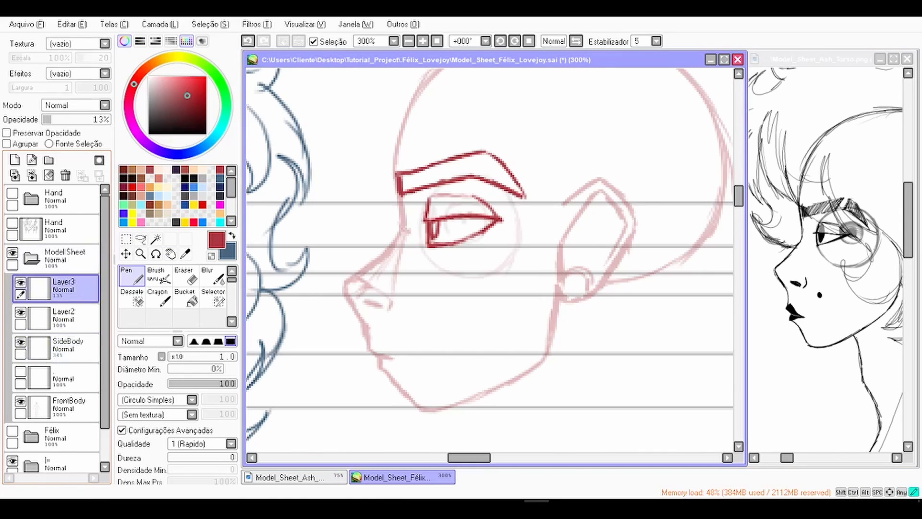
pyautogui.moveTo(59, 120); pyautogui.dragTo(85, 120)
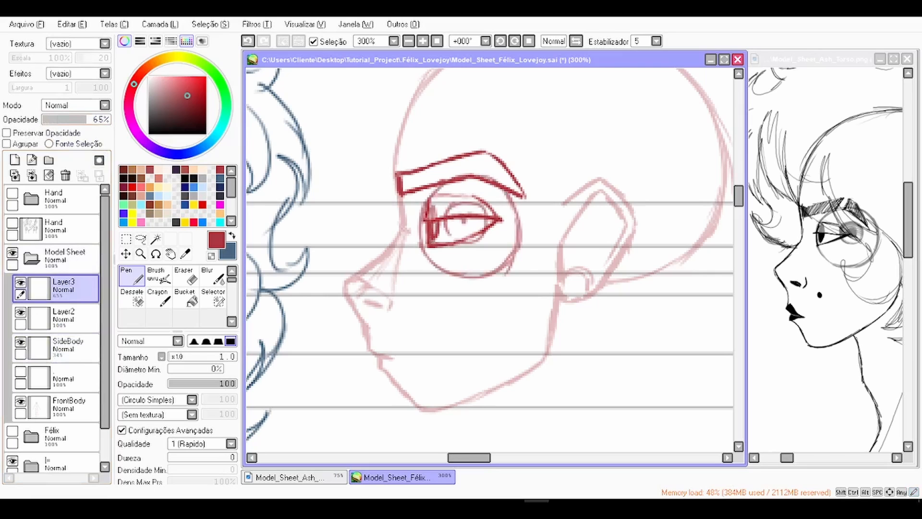
pyautogui.click(126, 254)
pyautogui.scroll(1, 497, 203)
pyautogui.moveTo(497, 203)
pyautogui.mouseDown()
pyautogui.moveTo(517, 204)
pyautogui.moveTo(502, 194)
pyautogui.mouseUp()
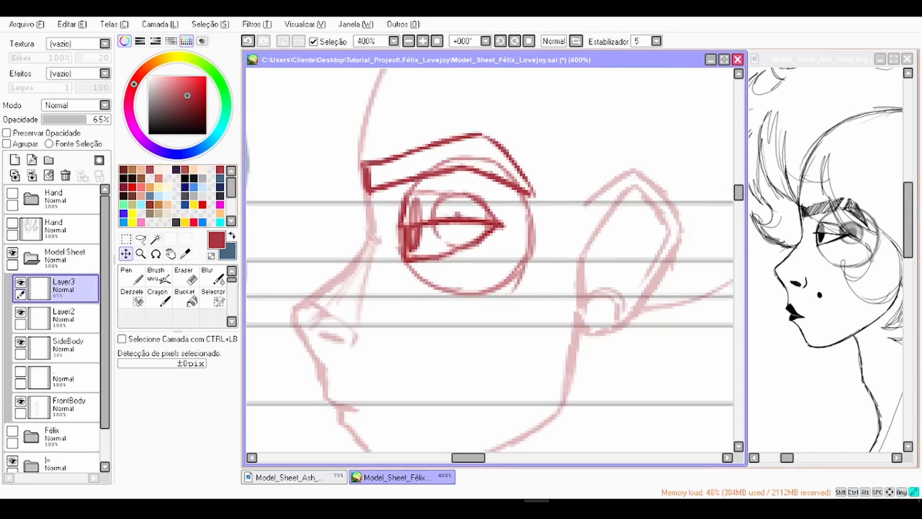
pyautogui.scroll(-2, 435, 204)
pyautogui.click(170, 253)
pyautogui.scroll(-1, 501, 225)
pyautogui.moveTo(434, 209); pyautogui.dragTo(507, 212)
pyautogui.scroll(2, 609, 221)
pyautogui.scroll(-2, 609, 221)
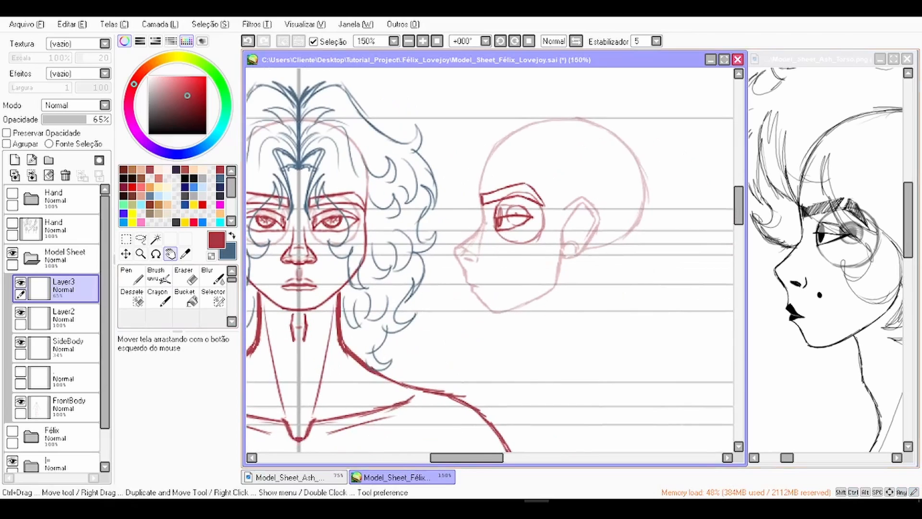
# Step: Set SideBody to 100% and Layer3 to 34% opacity, and merge the eyeball guide and eye layers down into SideBody
pyautogui.click(72, 348)
pyautogui.moveTo(94, 119); pyautogui.dragTo(110, 119)
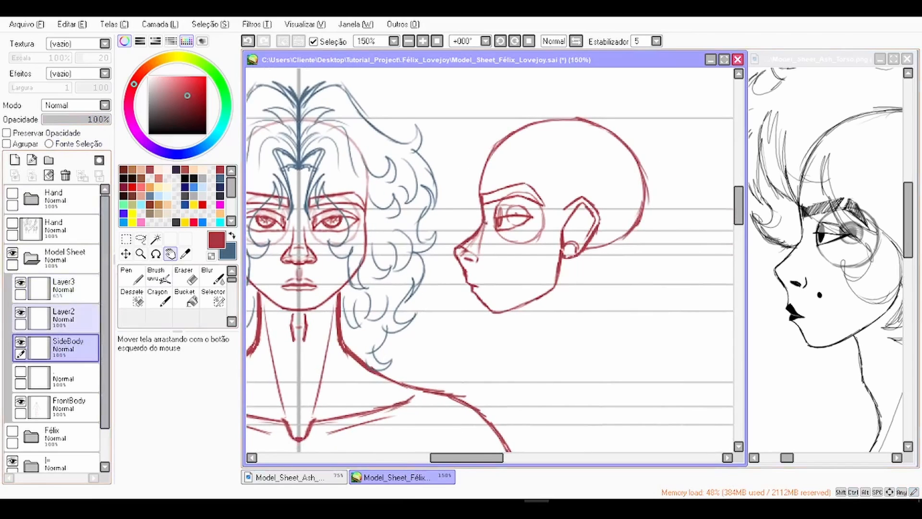
pyautogui.click(72, 289)
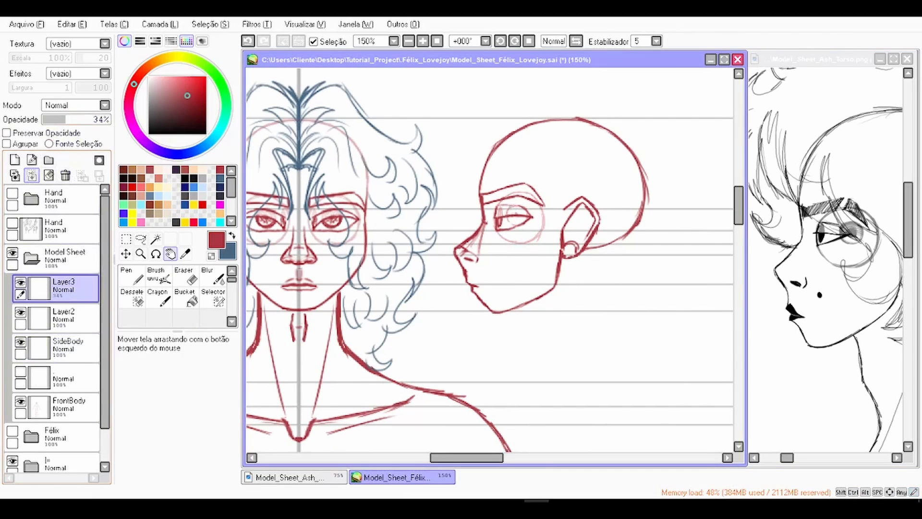
pyautogui.click(32, 175)
pyautogui.click(32, 175)
# Step: Check the merged side-view head beside the front view by hiding and reshowing the SideBody layer
pyautogui.click(21, 283)
pyautogui.click(21, 282)
pyautogui.scroll(-2, 384, 173)
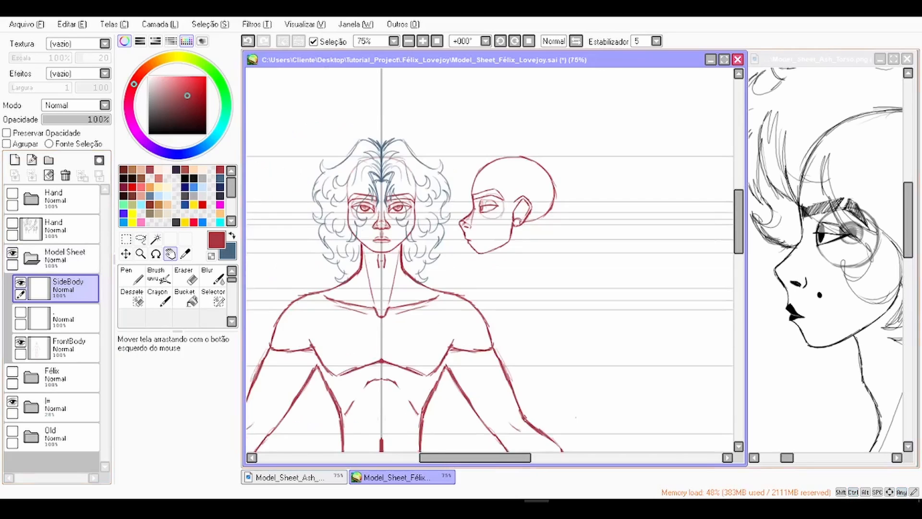
pyautogui.scroll(3, 522, 198)
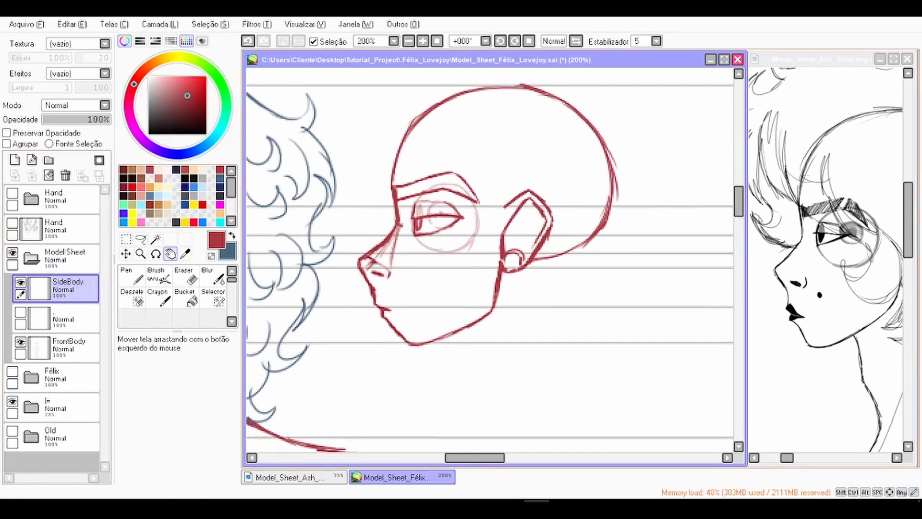
pyautogui.press('space')
pyautogui.scroll(-2, 490, 259)
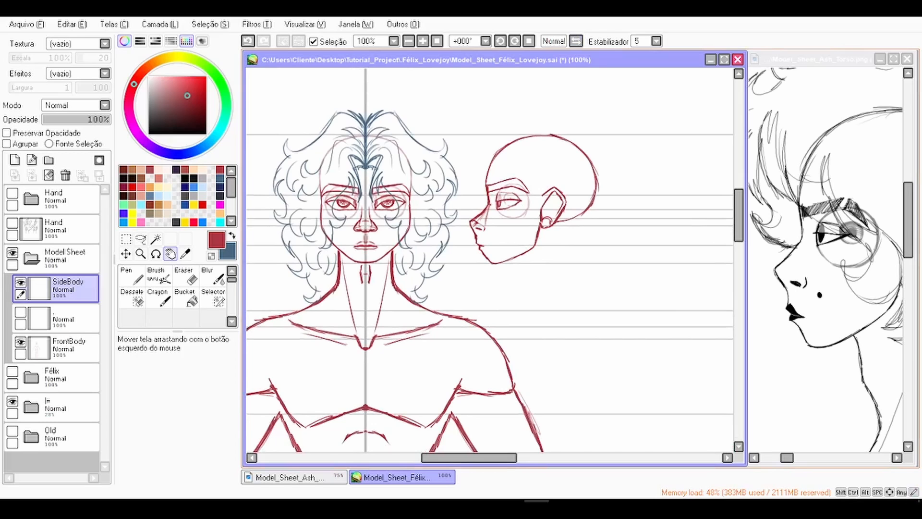
pyautogui.moveTo(490, 260); pyautogui.dragTo(438, 249)
pyautogui.click(21, 282)
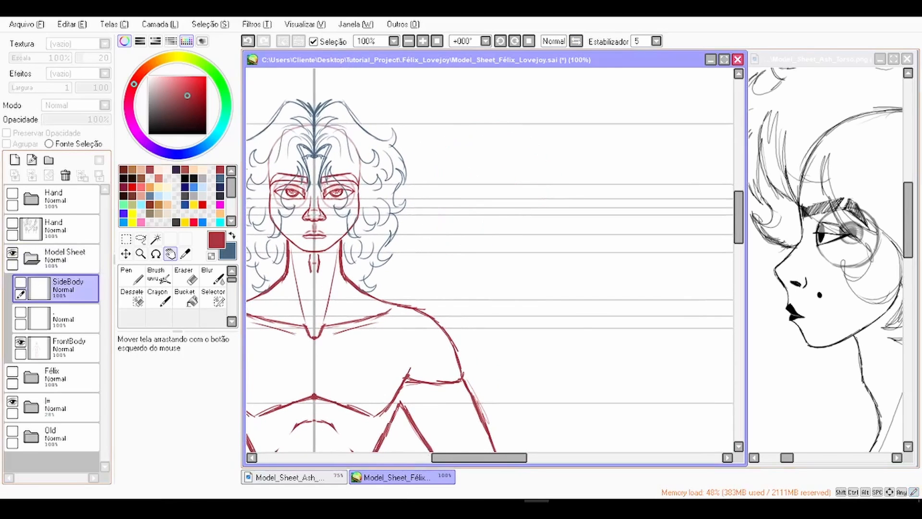
pyautogui.click(21, 282)
# Step: Sketch the hairline curve from forehead to ear in blue on a new layer, and fade it to 16% opacity
pyautogui.click(14, 159)
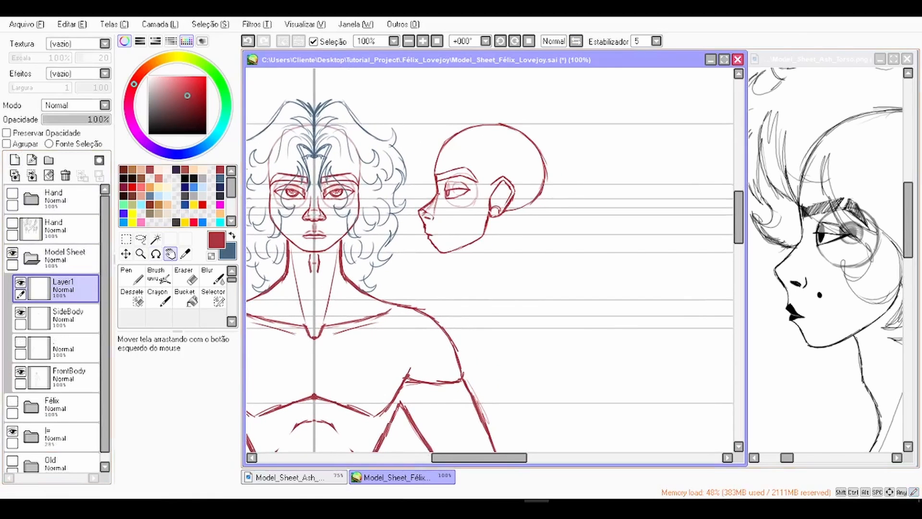
pyautogui.press('x')
pyautogui.scroll(2, 489, 259)
pyautogui.moveTo(490, 259); pyautogui.dragTo(553, 191)
pyautogui.click(132, 275)
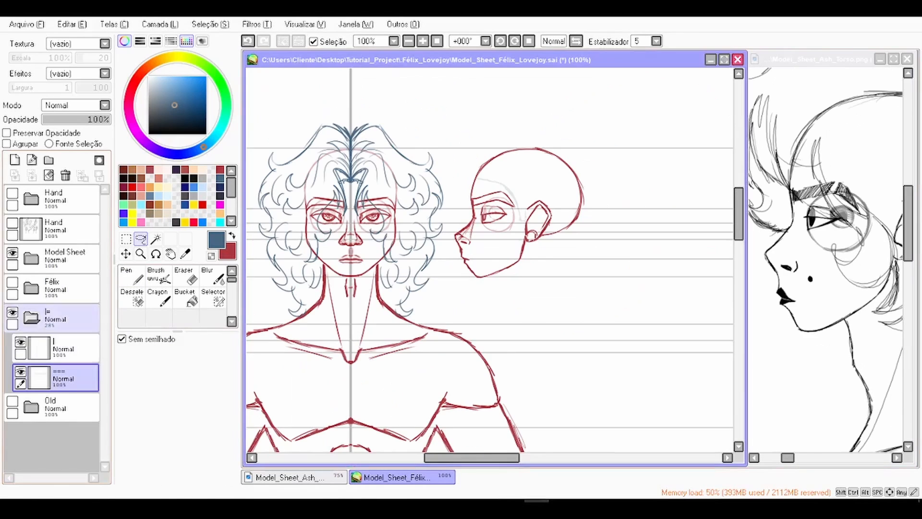
# Step: Copy the head-top guide line from the === layer and paste it twice, placing the copies at the hair's highest and lowest points
pyautogui.click(126, 238)
pyautogui.scroll(-1, 329, 136)
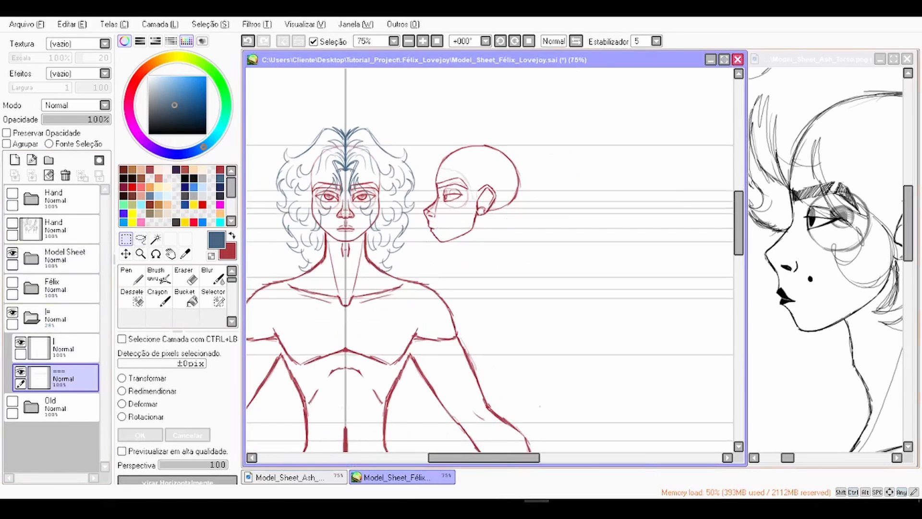
pyautogui.moveTo(476, 250); pyautogui.dragTo(541, 284)
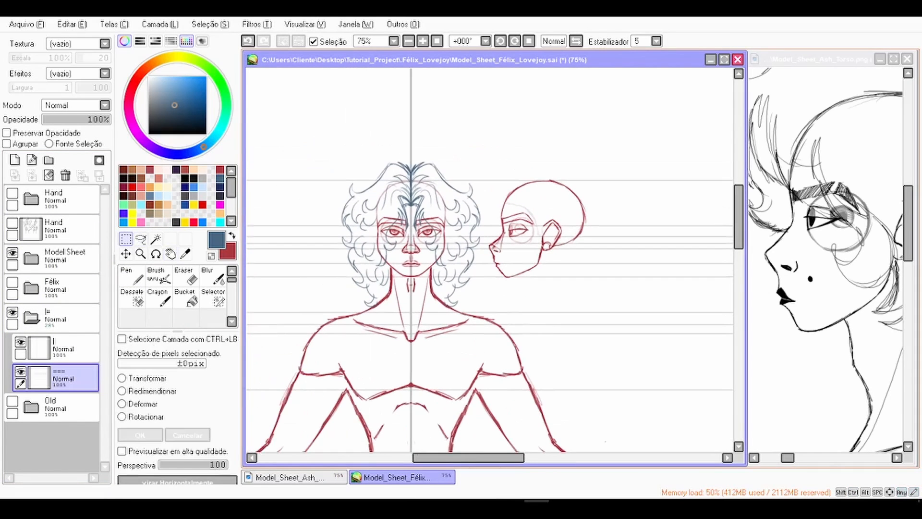
pyautogui.moveTo(648, 204); pyautogui.dragTo(271, 147)
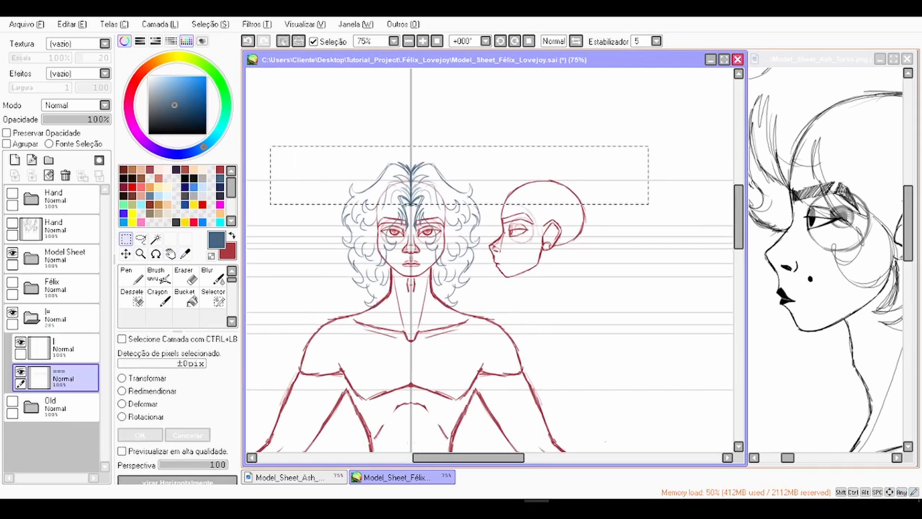
pyautogui.press('h')
pyautogui.scroll(1, 518, 212)
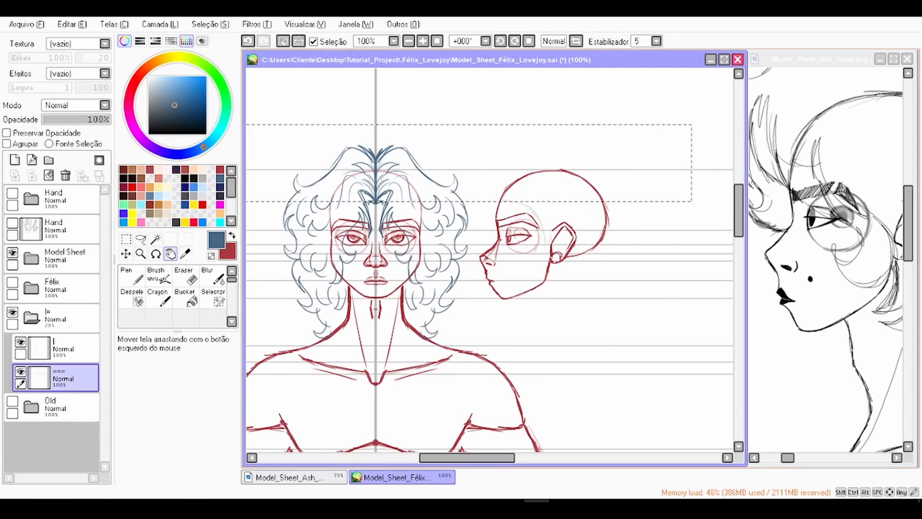
pyautogui.hotkey('ctrl', 'c')
pyautogui.hotkey('ctrl', 'v')
pyautogui.scroll(1, 343, 196)
pyautogui.moveTo(469, 164); pyautogui.dragTo(455, 320)
pyautogui.scroll(-1, 469, 131)
pyautogui.hotkey('ctrl', 'v')
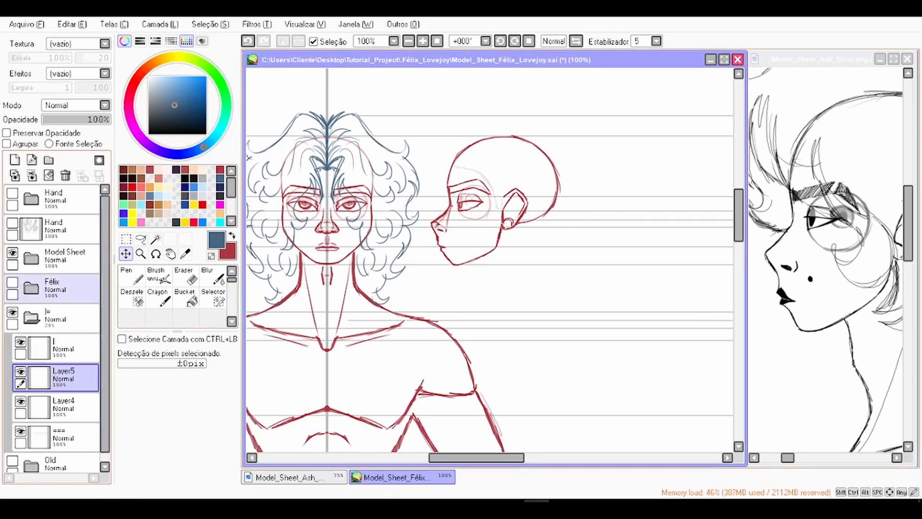
# Step: Merge the two hair guide lines into one layer and hide the === guides
pyautogui.click(32, 176)
pyautogui.click(20, 401)
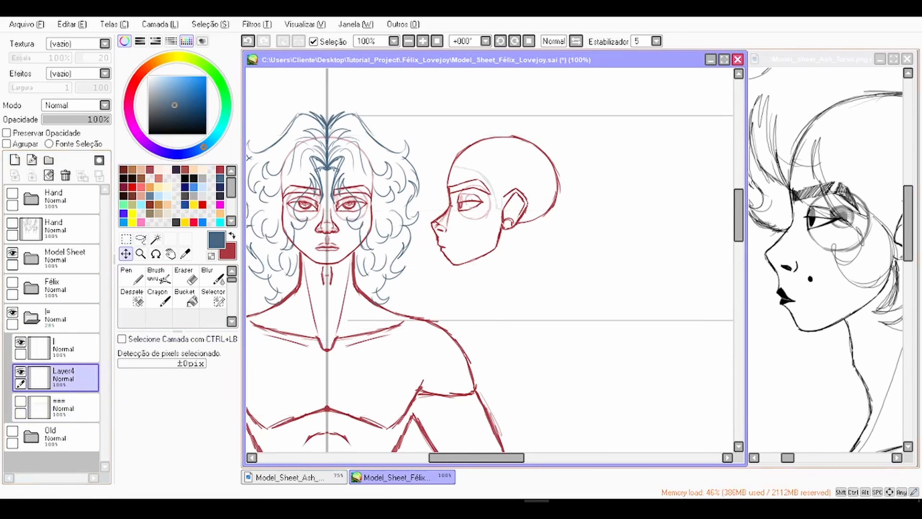
pyautogui.click(31, 259)
# Step: Rough in the overall hair mass around the side-view head in blue on a new layer above the hairline sketch
pyautogui.click(64, 288)
pyautogui.click(32, 175)
pyautogui.click(131, 275)
pyautogui.scroll(2, 489, 259)
pyautogui.moveTo(545, 77); pyautogui.dragTo(609, 187)
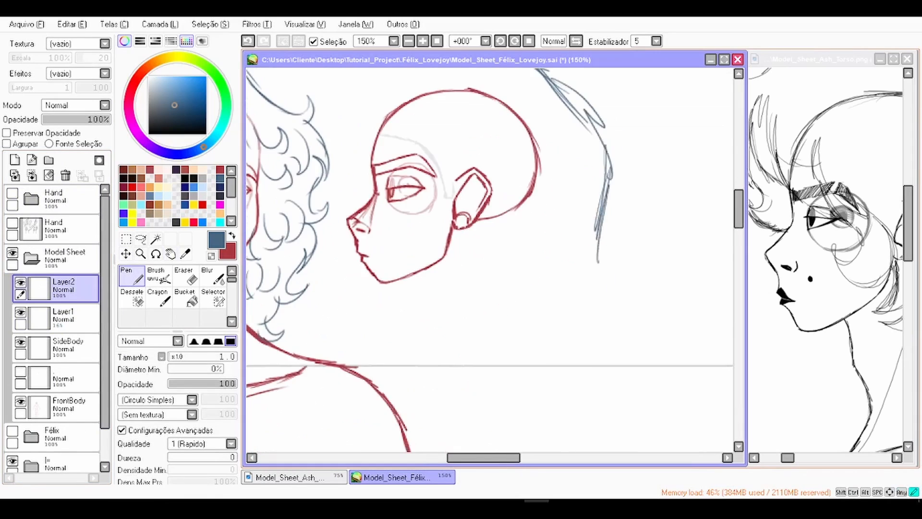
pyautogui.moveTo(470, 182); pyautogui.dragTo(493, 284)
pyautogui.moveTo(418, 145)
pyautogui.mouseDown()
pyautogui.moveTo(361, 221)
pyautogui.moveTo(379, 288)
pyautogui.mouseUp()
# Step: Transform the rough hair mass to widen it behind the head, and fade its layer to 13% opacity
pyautogui.scroll(-2, 490, 259)
pyautogui.hotkey('ctrl', 't')
pyautogui.moveTo(615, 145); pyautogui.dragTo(644, 152)
pyautogui.press('Return')
pyautogui.click(51, 119)
# Step: Draw the curly side-view hair outline on a new layer over the faded rough, covering the back, crown, forehead locks and side curls
pyautogui.click(14, 160)
pyautogui.scroll(2, 490, 259)
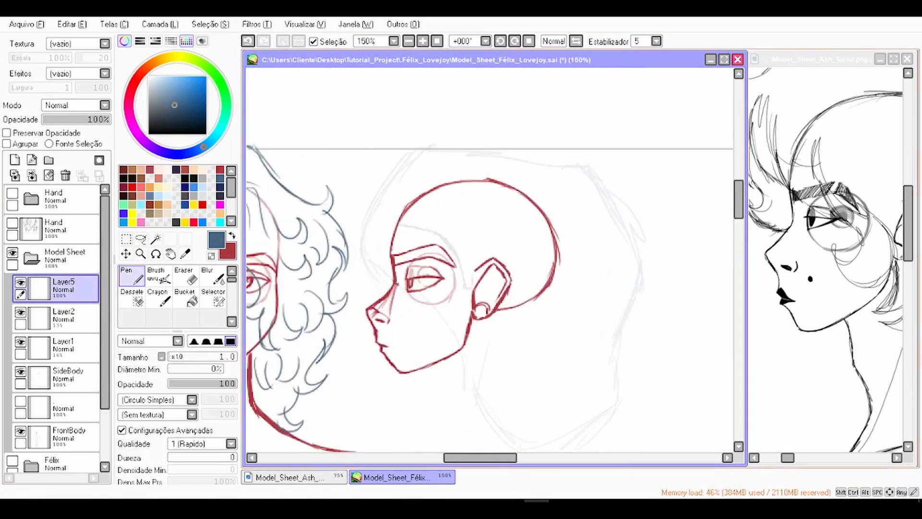
pyautogui.moveTo(585, 168); pyautogui.dragTo(663, 228)
pyautogui.moveTo(612, 149); pyautogui.dragTo(653, 242)
pyautogui.moveTo(447, 200); pyautogui.dragTo(556, 262)
pyautogui.moveTo(595, 115); pyautogui.dragTo(432, 113)
pyautogui.moveTo(387, 187); pyautogui.dragTo(423, 288)
pyautogui.moveTo(431, 232); pyautogui.dragTo(504, 346)
pyautogui.moveTo(552, 350); pyautogui.dragTo(606, 368)
pyautogui.scroll(-1, 490, 259)
pyautogui.moveTo(548, 139); pyautogui.dragTo(587, 104)
# Step: Delete the rough hair mass layer and adjust the curly hair outline's proportions with a transform
pyautogui.click(64, 316)
pyautogui.click(65, 175)
pyautogui.scroll(-1, 490, 259)
pyautogui.hotkey('ctrl', 't')
pyautogui.moveTo(626, 339); pyautogui.dragTo(603, 343)
pyautogui.moveTo(627, 122); pyautogui.dragTo(636, 123)
pyautogui.press('Return')
# Step: Nudge the curly hair outline slightly down on the side-view head
pyautogui.moveTo(490, 259); pyautogui.dragTo(516, 260)
pyautogui.scroll(1, 489, 259)
pyautogui.click(126, 254)
pyautogui.moveTo(438, 221); pyautogui.dragTo(438, 222)
pyautogui.hotkey('ctrl', '-')
pyautogui.click(170, 254)
pyautogui.moveTo(480, 260); pyautogui.dragTo(550, 251)
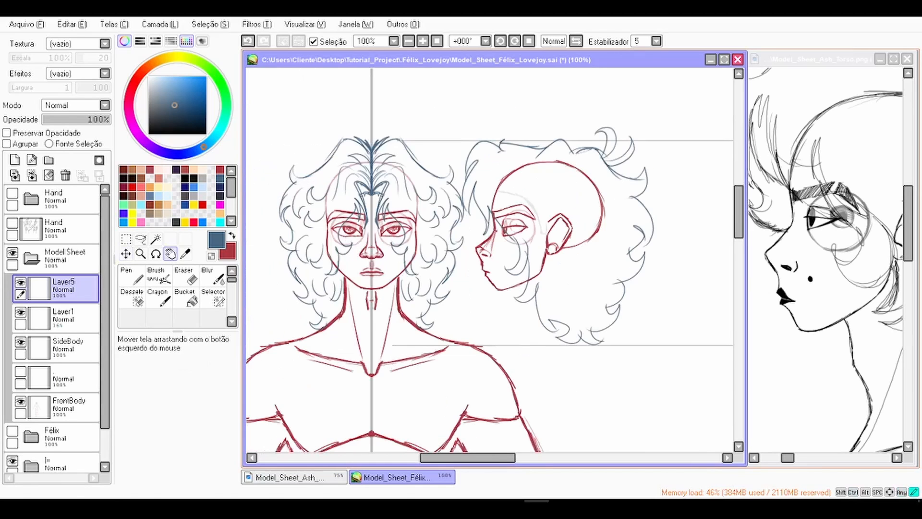
# Step: Delete the faded hairline sketch layer and check the hair by toggling its layer's visibility
pyautogui.click(63, 318)
pyautogui.click(65, 175)
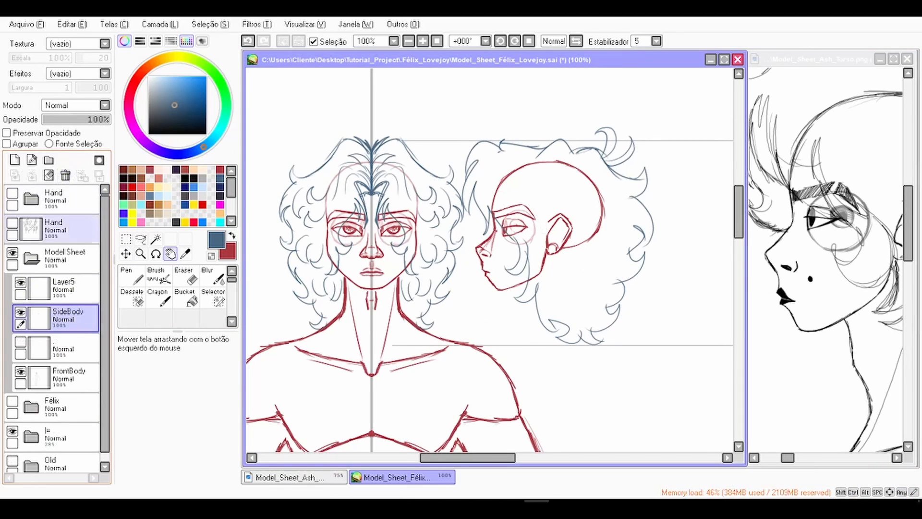
pyautogui.click(20, 283)
pyautogui.click(20, 282)
# Step: Merge the hair layer down into SideBody and move the whole side view farther away from the front view's hair
pyautogui.click(64, 288)
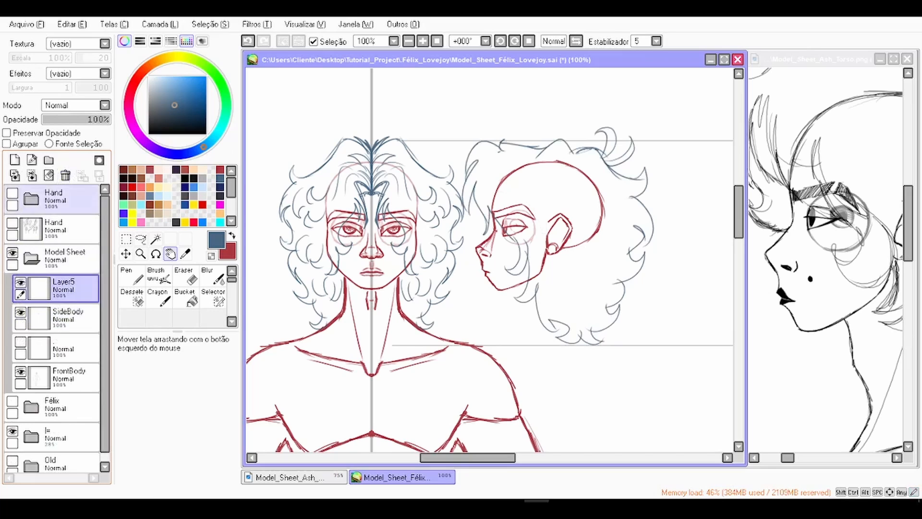
pyautogui.click(32, 175)
pyautogui.click(126, 254)
pyautogui.moveTo(557, 240); pyautogui.dragTo(594, 241)
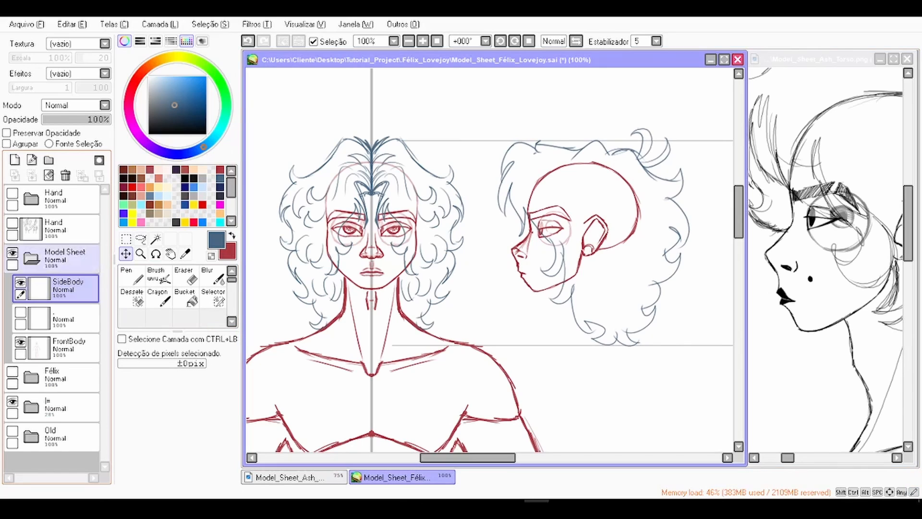
# Step: Hide the 4head hair guides, show the original horizontal body guides again, and make SideBody the active layer
pyautogui.click(32, 259)
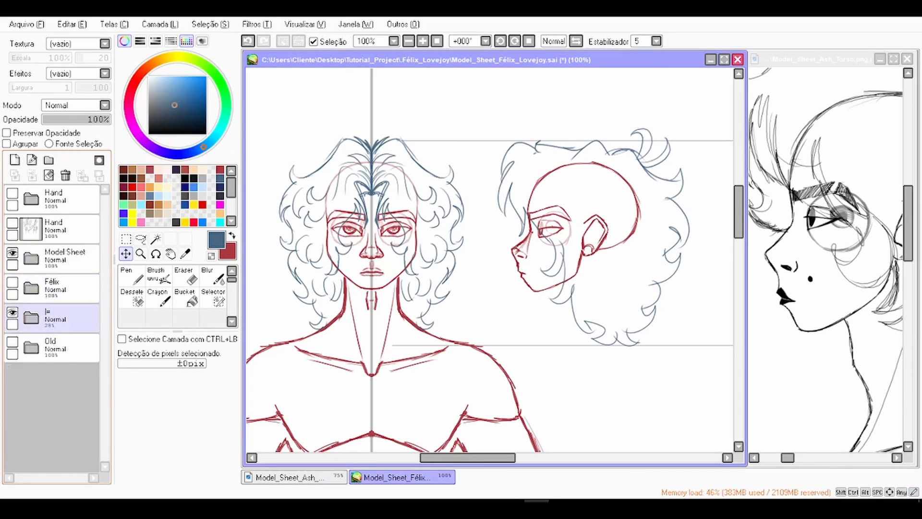
pyautogui.click(32, 317)
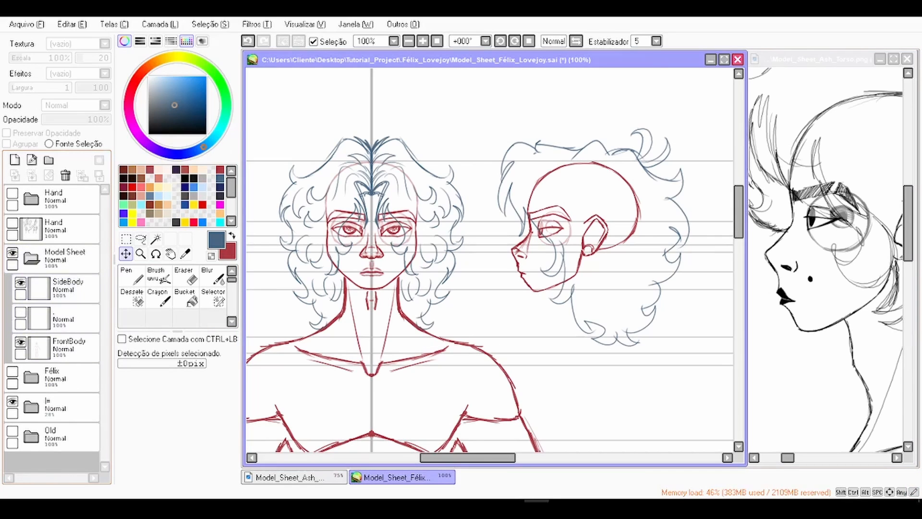
pyautogui.click(31, 406)
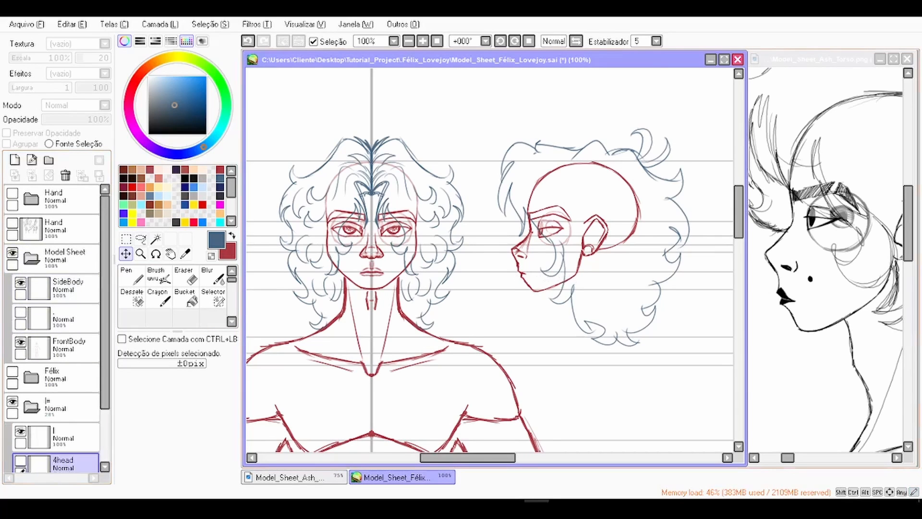
pyautogui.click(31, 407)
pyautogui.click(67, 289)
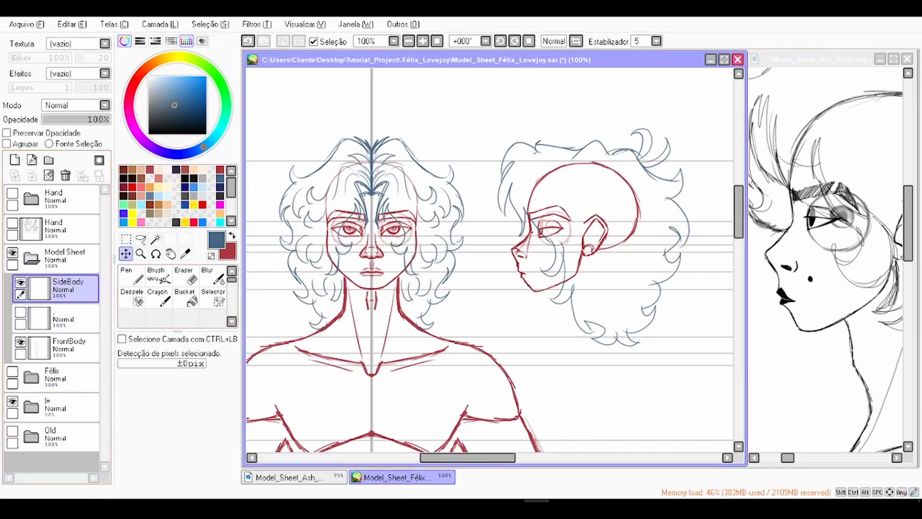
# Step: Move the side-view head farther right along the guides to leave room for the front view's shoulder and arm
pyautogui.scroll(-1, 508, 231)
pyautogui.moveTo(599, 431); pyautogui.dragTo(552, 359)
pyautogui.press('space')
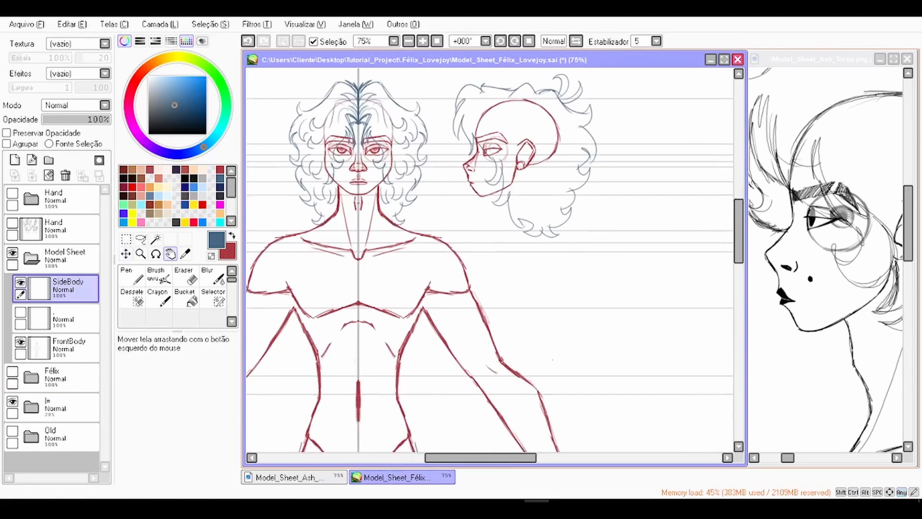
pyautogui.moveTo(490, 288); pyautogui.dragTo(455, 283)
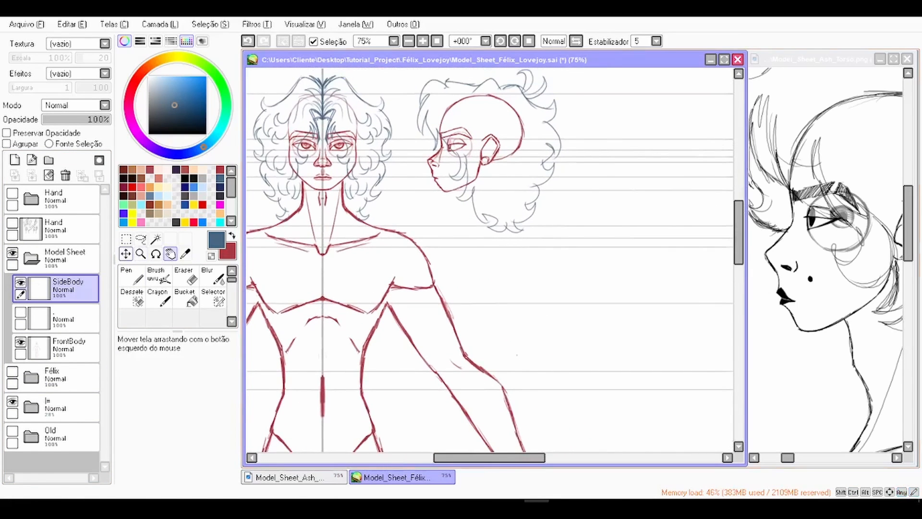
pyautogui.moveTo(489, 192); pyautogui.dragTo(542, 191)
# Step: Sketch the side-view neck line below the ear and a rough ribcage oval under it in red on a new layer
pyautogui.click(15, 160)
pyautogui.press('x')
pyautogui.press('n')
pyautogui.press('space')
pyautogui.moveTo(504, 288); pyautogui.dragTo(441, 236)
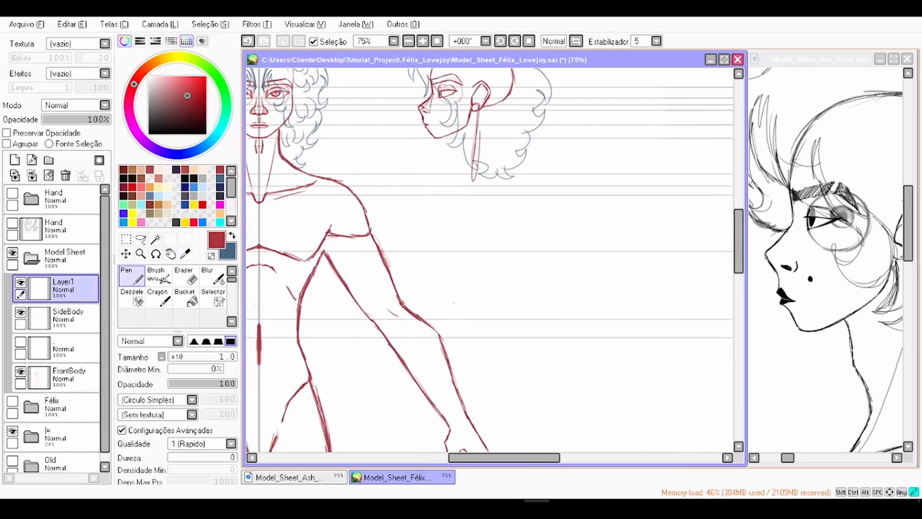
pyautogui.moveTo(477, 110)
pyautogui.mouseDown()
pyautogui.moveTo(469, 207)
pyautogui.moveTo(428, 282)
pyautogui.moveTo(414, 274)
pyautogui.moveTo(457, 292)
pyautogui.mouseUp()
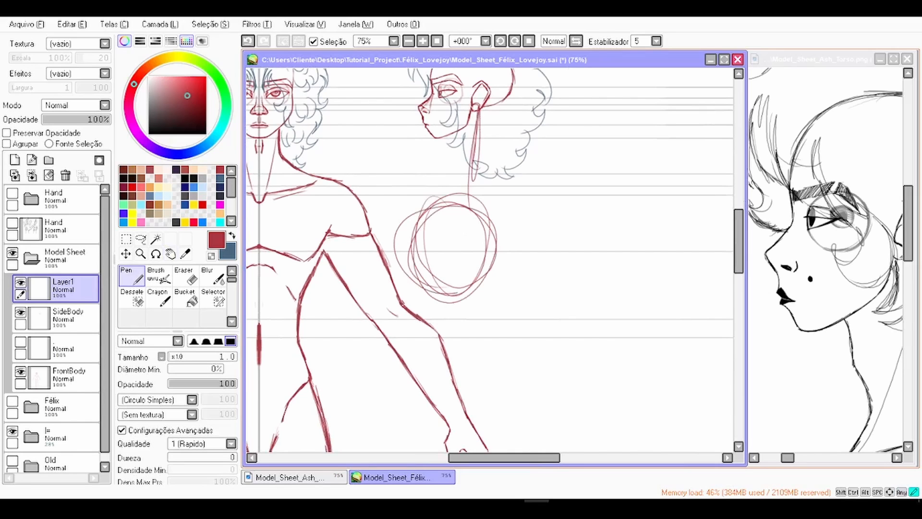
# Step: Try to rough in the side view's neck, waist, pelvis circle and legs in red beneath the ribcage
pyautogui.moveTo(461, 194); pyautogui.dragTo(446, 288)
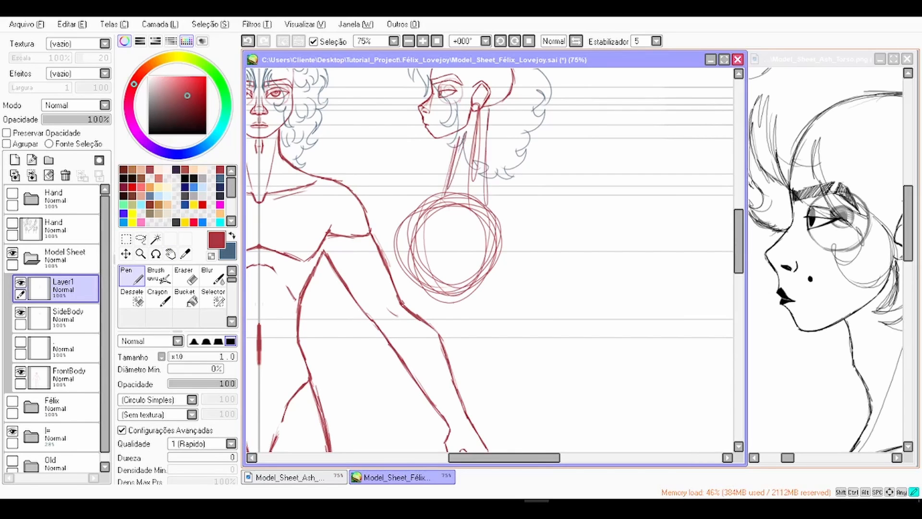
pyautogui.scroll(-1, 481, 226)
pyautogui.press('space')
pyautogui.moveTo(473, 269); pyautogui.dragTo(465, 224)
pyautogui.moveTo(438, 187); pyautogui.dragTo(450, 228)
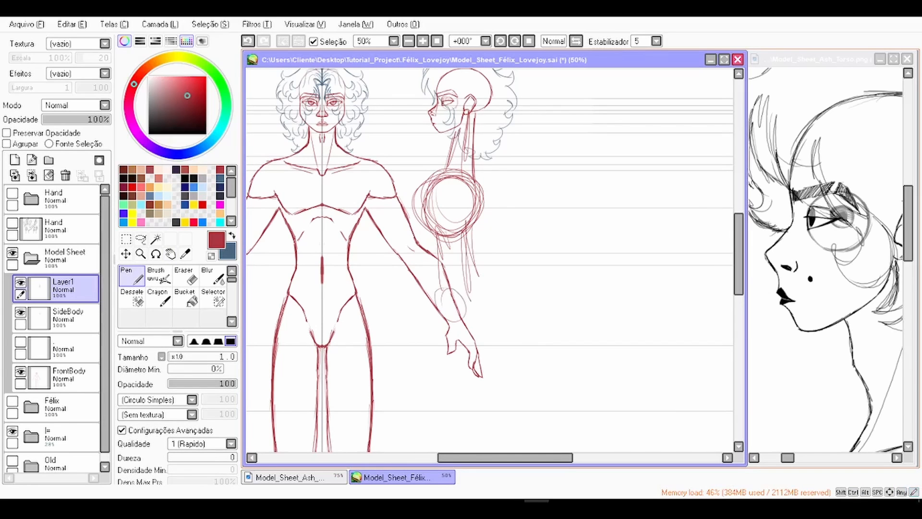
pyautogui.moveTo(449, 290)
pyautogui.mouseDown()
pyautogui.moveTo(474, 345)
pyautogui.moveTo(439, 233)
pyautogui.mouseUp()
pyautogui.press('space')
pyautogui.moveTo(419, 244); pyautogui.dragTo(437, 338)
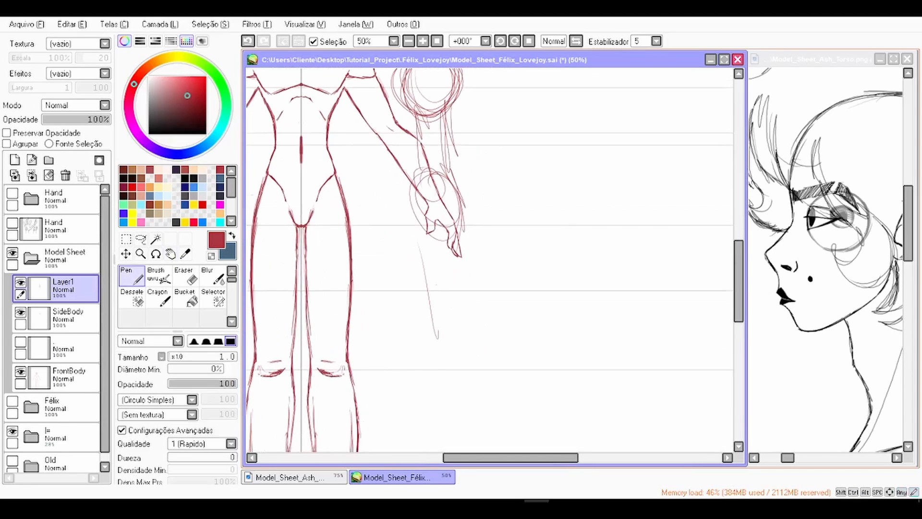
pyautogui.moveTo(445, 191); pyautogui.dragTo(429, 438)
pyautogui.moveTo(446, 234); pyautogui.dragTo(436, 416)
pyautogui.press('space')
pyautogui.moveTo(437, 250)
pyautogui.mouseDown()
pyautogui.moveTo(464, 381)
pyautogui.moveTo(453, 410)
pyautogui.mouseUp()
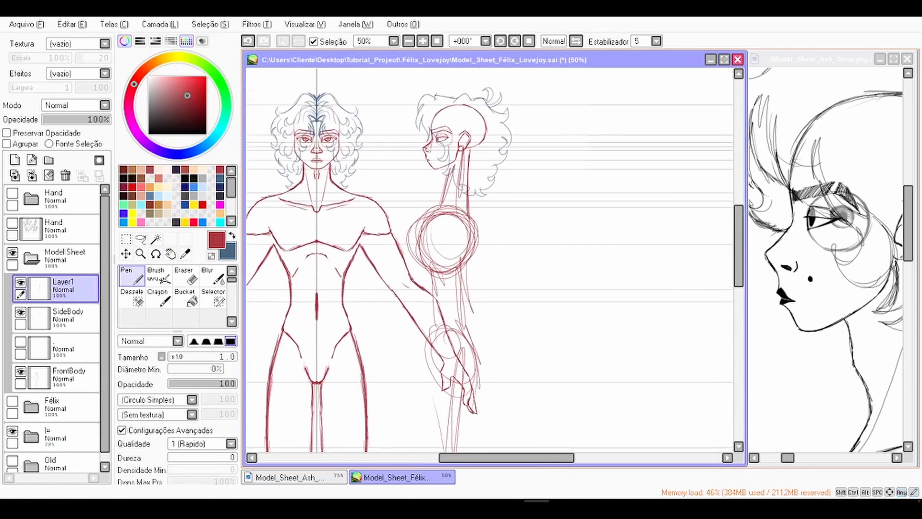
# Step: Clear the rough body sketch from Layer1 and bring the reference drawing's whole head and torso into view
pyautogui.click(31, 176)
pyautogui.hotkey('ctrl', 'z')
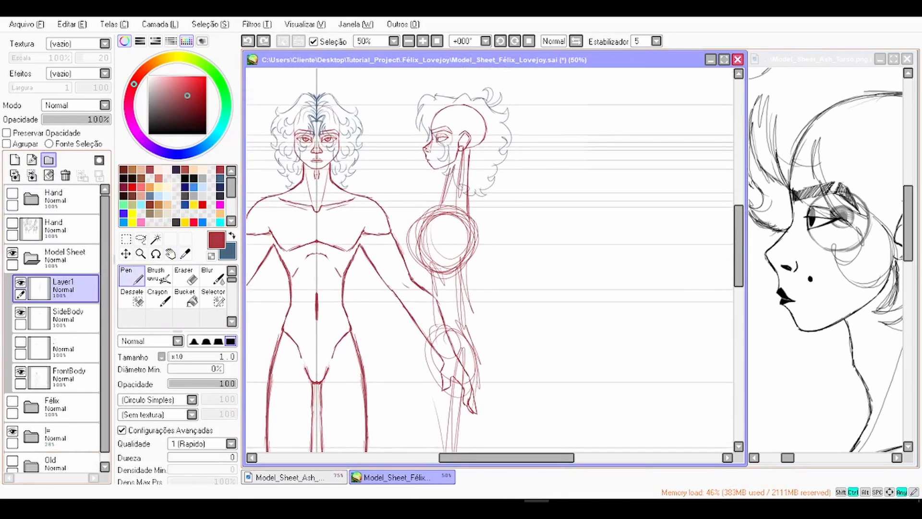
pyautogui.click(49, 175)
pyautogui.press('space')
pyautogui.click(786, 349)
pyautogui.scroll(-1, 786, 350)
pyautogui.scroll(-1, 825, 269)
pyautogui.moveTo(831, 312); pyautogui.dragTo(801, 228)
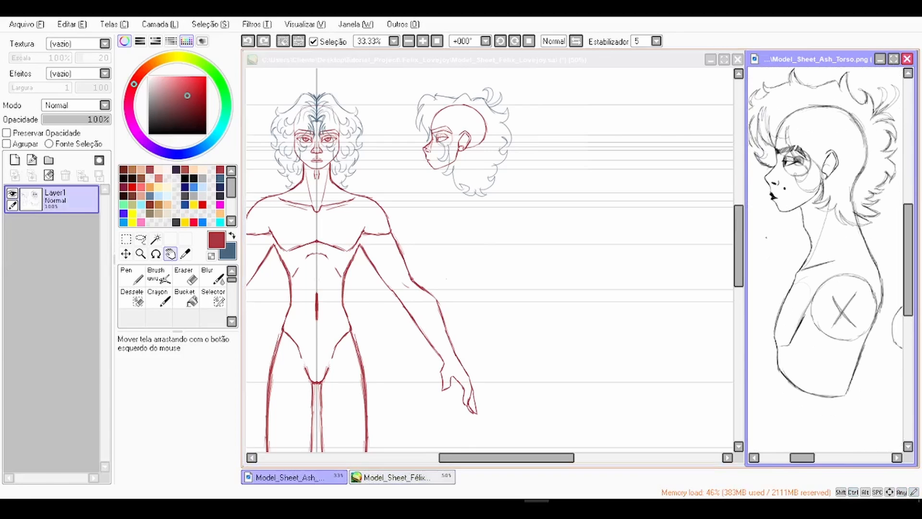
# Step: Sketch a red posture line on Layer1 from the side view's ear through the torso and leg to a rough foot
pyautogui.click(492, 165)
pyautogui.scroll(1, 492, 165)
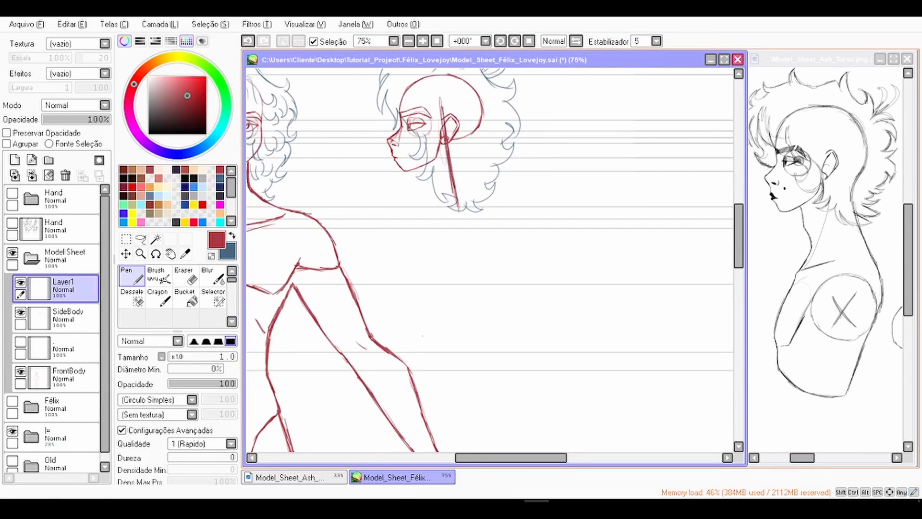
pyautogui.scroll(-1, 440, 336)
pyautogui.moveTo(457, 246)
pyautogui.mouseDown()
pyautogui.moveTo(442, 363)
pyautogui.moveTo(467, 193)
pyautogui.moveTo(462, 267)
pyautogui.moveTo(423, 194)
pyautogui.mouseUp()
pyautogui.scroll(-1, 454, 240)
pyautogui.scroll(-1, 422, 194)
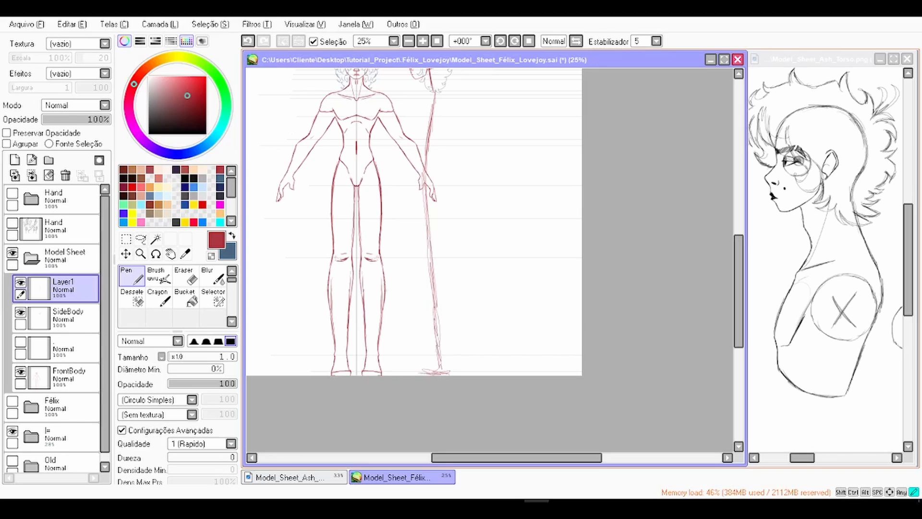
pyautogui.moveTo(399, 183); pyautogui.dragTo(406, 221)
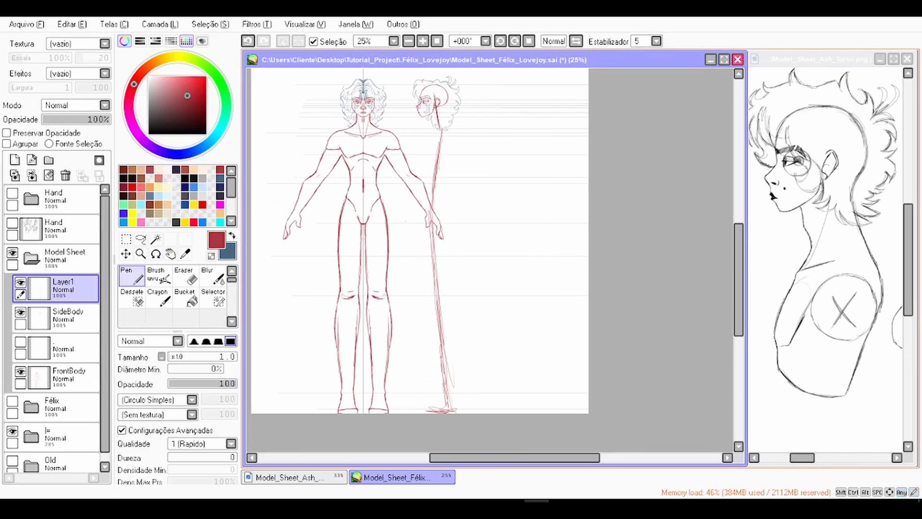
# Step: Deform the posture line by shifting its foot end slightly away from the front view
pyautogui.click(126, 240)
pyautogui.click(143, 403)
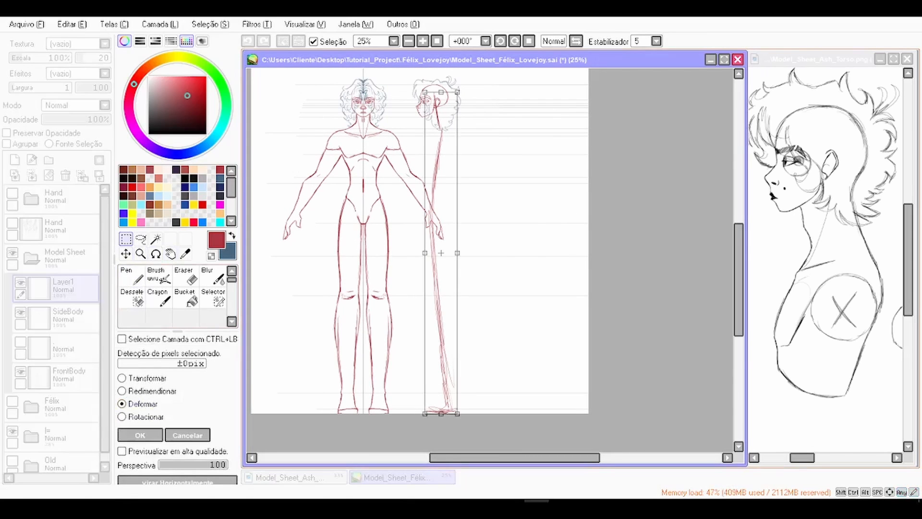
pyautogui.moveTo(447, 413); pyautogui.dragTo(444, 413)
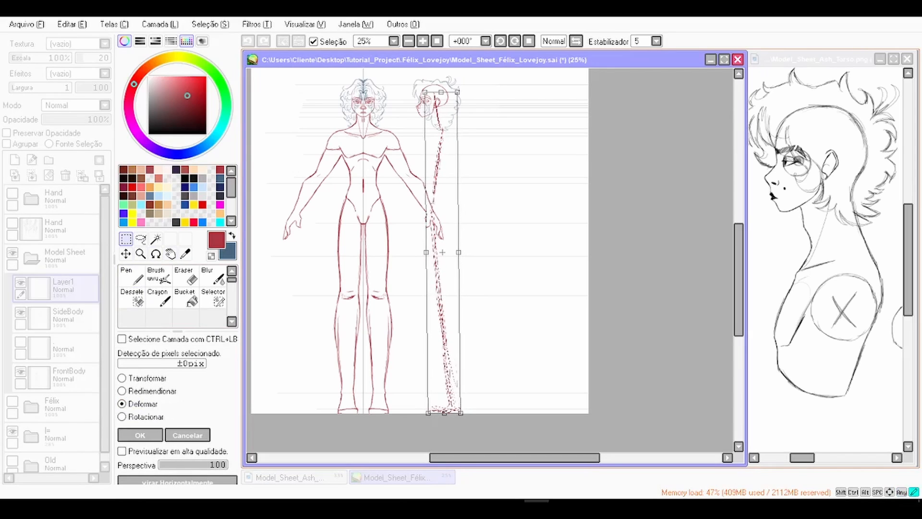
pyautogui.click(140, 435)
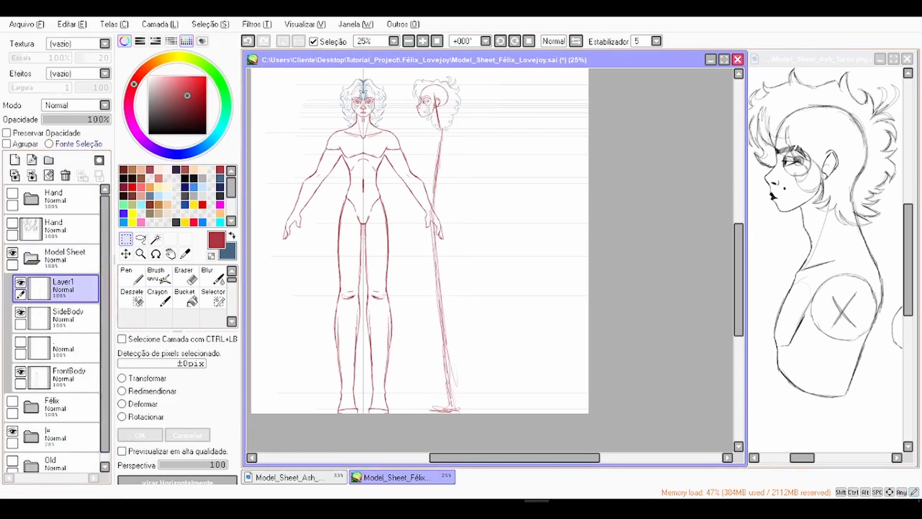
# Step: Lower Layer1's opacity to 27% and add a new layer above it for drawing the body with the Pen
pyautogui.click(61, 120)
pyautogui.scroll(2, 417, 133)
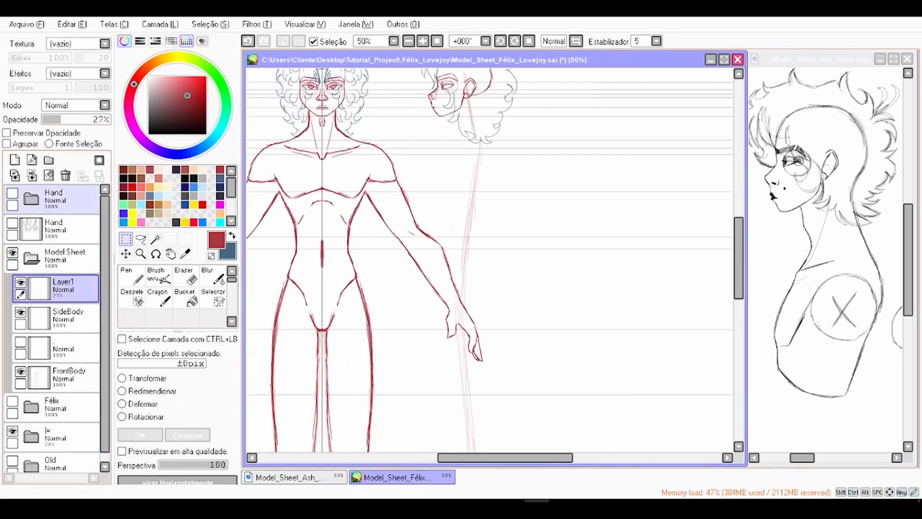
pyautogui.click(15, 159)
pyautogui.click(131, 276)
# Step: Outline the front and back of the side-view neck from under the jaw and skull
pyautogui.click(171, 253)
pyautogui.moveTo(471, 98); pyautogui.dragTo(476, 183)
pyautogui.scroll(2, 517, 207)
pyautogui.scroll(1, 548, 148)
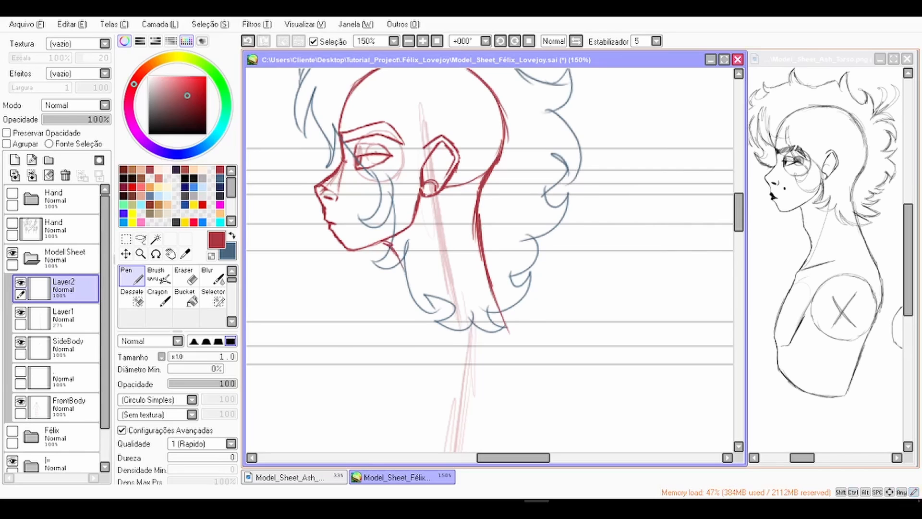
pyautogui.hotkey('ctrl', 'z')
pyautogui.moveTo(391, 243); pyautogui.dragTo(418, 327)
pyautogui.moveTo(481, 193)
pyautogui.mouseDown()
pyautogui.moveTo(489, 270)
pyautogui.moveTo(557, 183)
pyautogui.mouseUp()
# Step: Outline the side view's chest, upper back and shoulder curve below the neck, and save the file
pyautogui.scroll(-1, 451, 257)
pyautogui.scroll(-1, 451, 257)
pyautogui.hotkey('ctrl', 's')
pyautogui.scroll(1, 512, 219)
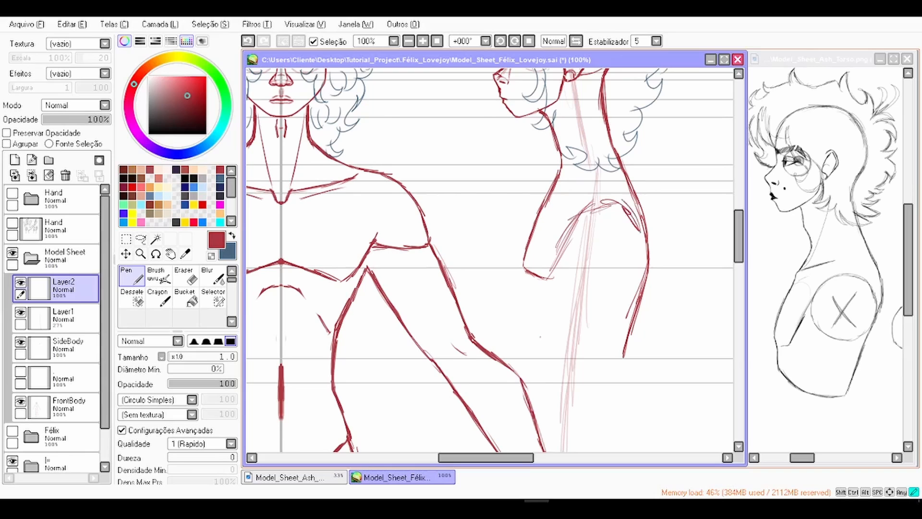
# Step: Draw a shoulder-joint circle marked with an X inside the side view's upper torso
pyautogui.moveTo(604, 293)
pyautogui.mouseDown()
pyautogui.moveTo(625, 210)
pyautogui.moveTo(604, 283)
pyautogui.mouseUp()
pyautogui.moveTo(593, 230); pyautogui.dragTo(622, 275)
pyautogui.scroll(1, 615, 247)
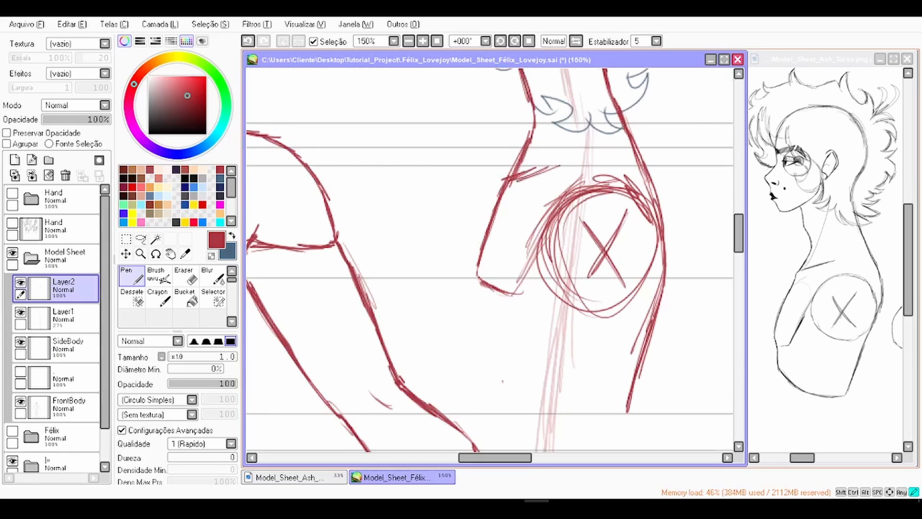
# Step: Try a collarbone stroke on the side view's upper chest, comparing it with the front view, and undo it
pyautogui.moveTo(538, 172); pyautogui.dragTo(561, 164)
pyautogui.press('space')
pyautogui.moveTo(528, 216); pyautogui.dragTo(685, 262)
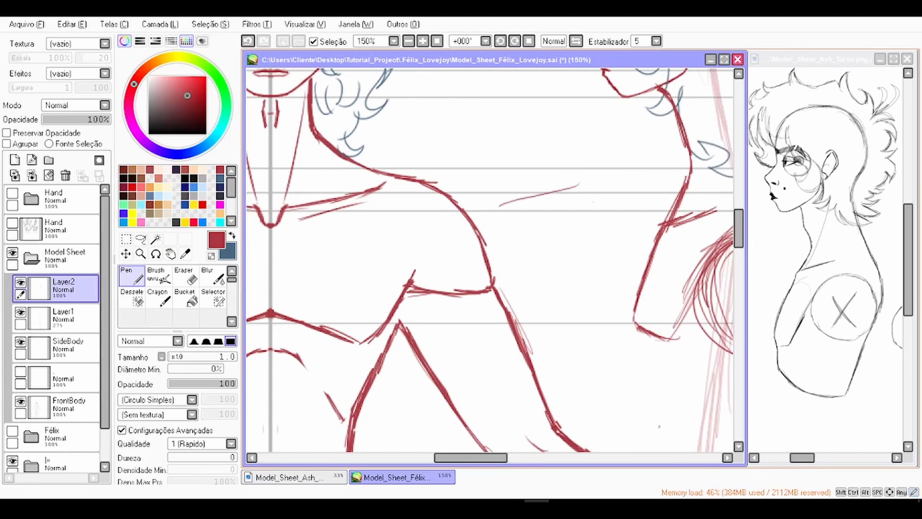
pyautogui.press('space')
pyautogui.moveTo(590, 185); pyautogui.dragTo(505, 208)
pyautogui.hotkey('ctrl', 'z')
pyautogui.hotkey('ctrl', 'z')
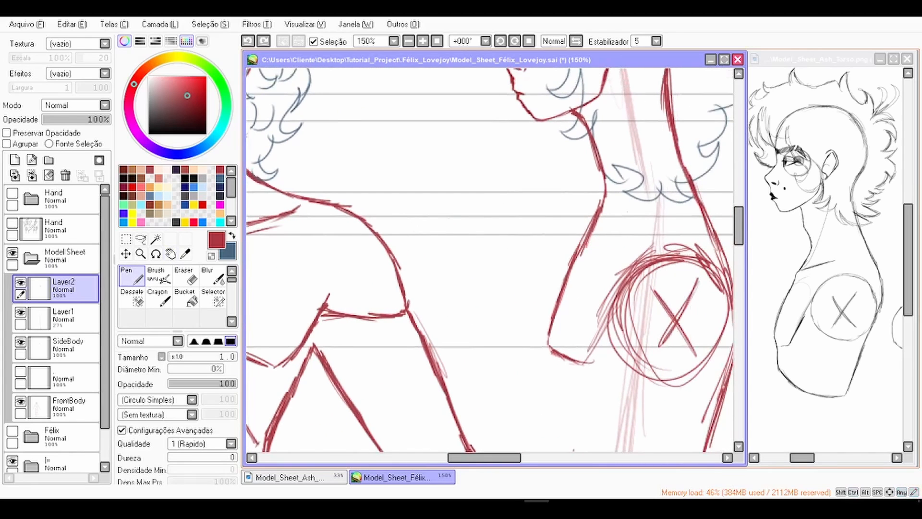
# Step: Draw the side view's collarbone line rising from the base of the throat toward the back of the neck
pyautogui.click(449, 218)
pyautogui.press('space')
pyautogui.moveTo(601, 227)
pyautogui.mouseDown()
pyautogui.moveTo(682, 223)
pyautogui.moveTo(637, 250)
pyautogui.moveTo(651, 259)
pyautogui.moveTo(702, 229)
pyautogui.moveTo(619, 232)
pyautogui.moveTo(657, 241)
pyautogui.mouseUp()
pyautogui.press('space')
pyautogui.press('space')
pyautogui.scroll(-1, 658, 243)
pyautogui.press('space')
pyautogui.moveTo(625, 196); pyautogui.dragTo(588, 220)
pyautogui.scroll(1, 588, 219)
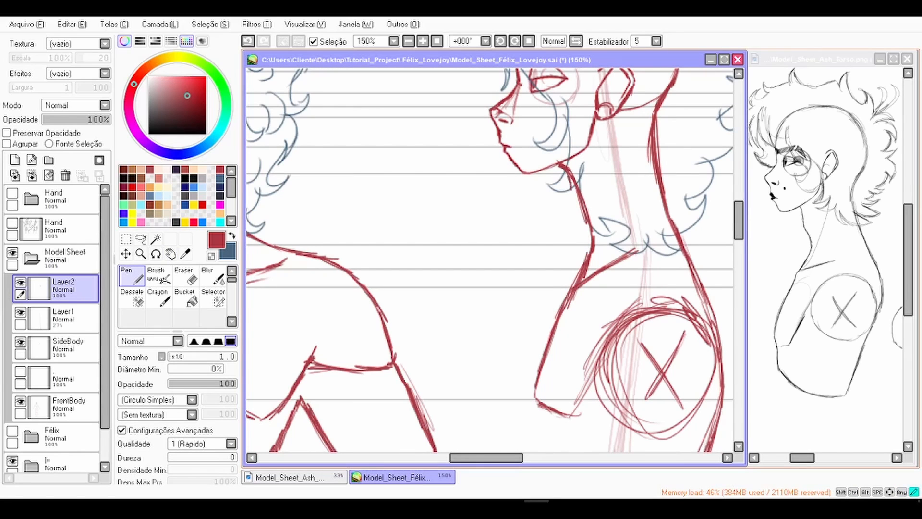
# Step: Erase stray strokes along the front of the side-view neck
pyautogui.press('e')
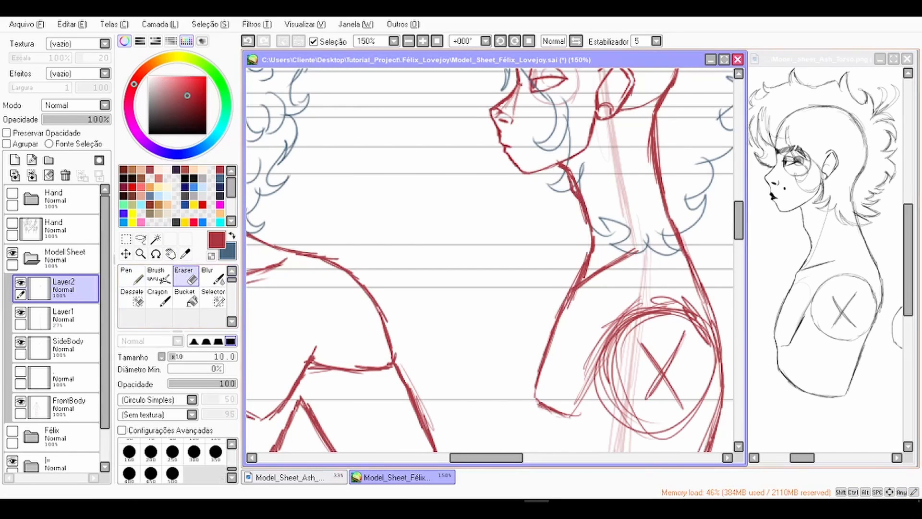
pyautogui.scroll(1, 555, 178)
pyautogui.moveTo(581, 191); pyautogui.dragTo(577, 173)
# Step: Sketch the side view's lower ribcage edge, abdomen, lower back and a pelvis circle at the front view's hip height
pyautogui.scroll(-4, 434, 191)
pyautogui.press('space')
pyautogui.moveTo(434, 191); pyautogui.dragTo(436, 100)
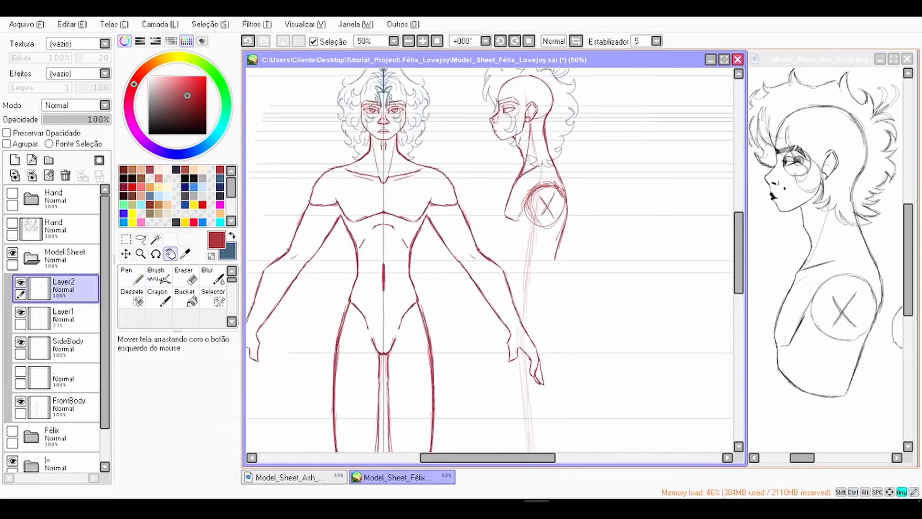
pyautogui.scroll(1, 436, 100)
pyautogui.press('n')
pyautogui.moveTo(507, 157)
pyautogui.mouseDown()
pyautogui.moveTo(510, 192)
pyautogui.moveTo(562, 230)
pyautogui.mouseUp()
pyautogui.moveTo(512, 184); pyautogui.dragTo(506, 244)
pyautogui.moveTo(592, 167); pyautogui.dragTo(572, 238)
pyautogui.moveTo(514, 327); pyautogui.dragTo(513, 337)
pyautogui.moveTo(508, 214); pyautogui.dragTo(497, 355)
pyautogui.moveTo(572, 228); pyautogui.dragTo(565, 307)
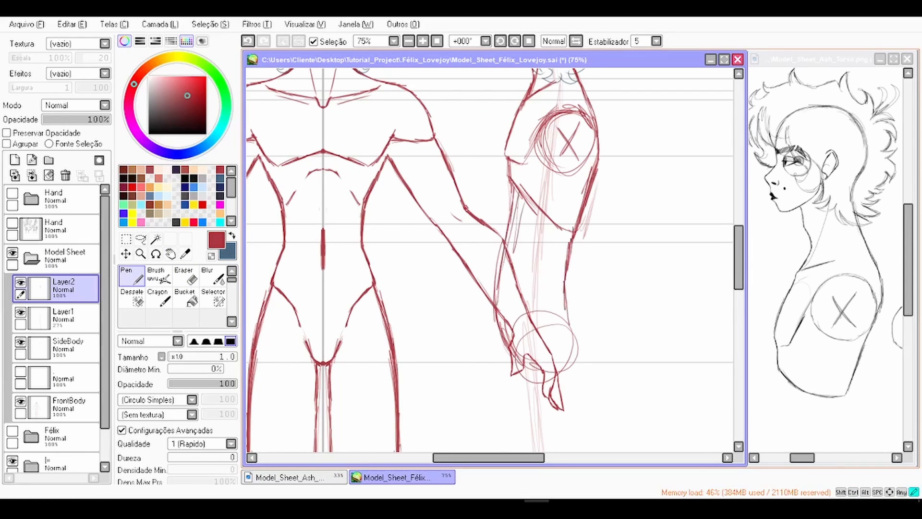
# Step: Sketch the side view's hip, buttock and thigh contours down to the knee guide
pyautogui.press('space')
pyautogui.moveTo(538, 336); pyautogui.dragTo(501, 237)
pyautogui.moveTo(509, 269); pyautogui.dragTo(485, 278)
pyautogui.moveTo(467, 207); pyautogui.dragTo(440, 277)
pyautogui.moveTo(464, 210); pyautogui.dragTo(528, 283)
pyautogui.scroll(-1, 490, 259)
pyautogui.moveTo(490, 307); pyautogui.dragTo(463, 218)
pyautogui.moveTo(433, 209)
pyautogui.mouseDown()
pyautogui.moveTo(449, 306)
pyautogui.moveTo(453, 245)
pyautogui.moveTo(459, 368)
pyautogui.mouseUp()
pyautogui.scroll(-1, 480, 269)
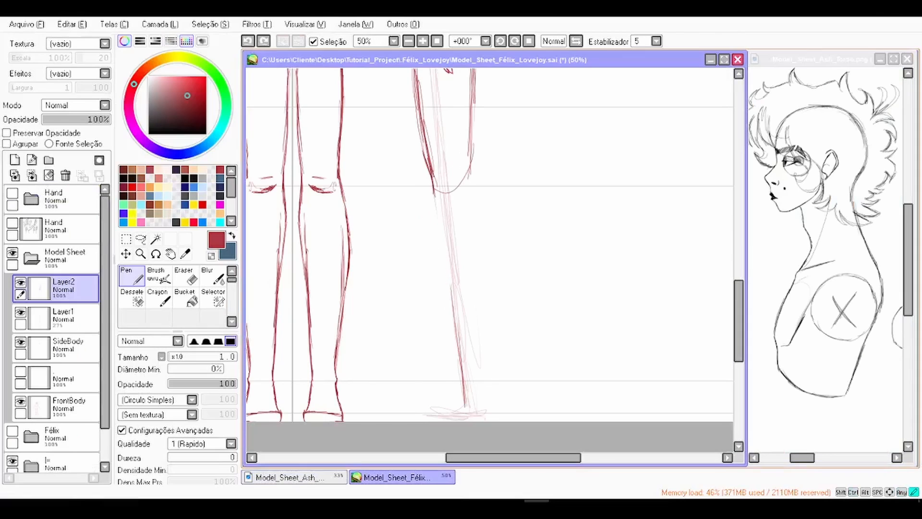
# Step: Sketch the side view's shin and calf from the knee down to the ankle guide
pyautogui.moveTo(461, 158); pyautogui.dragTo(480, 317)
pyautogui.moveTo(495, 240); pyautogui.dragTo(468, 394)
pyautogui.press('space')
pyautogui.moveTo(480, 336); pyautogui.dragTo(542, 265)
pyautogui.hotkey('ctrl', '-')
pyautogui.press('space')
pyautogui.moveTo(461, 201); pyautogui.dragTo(475, 314)
pyautogui.moveTo(450, 253); pyautogui.dragTo(432, 270)
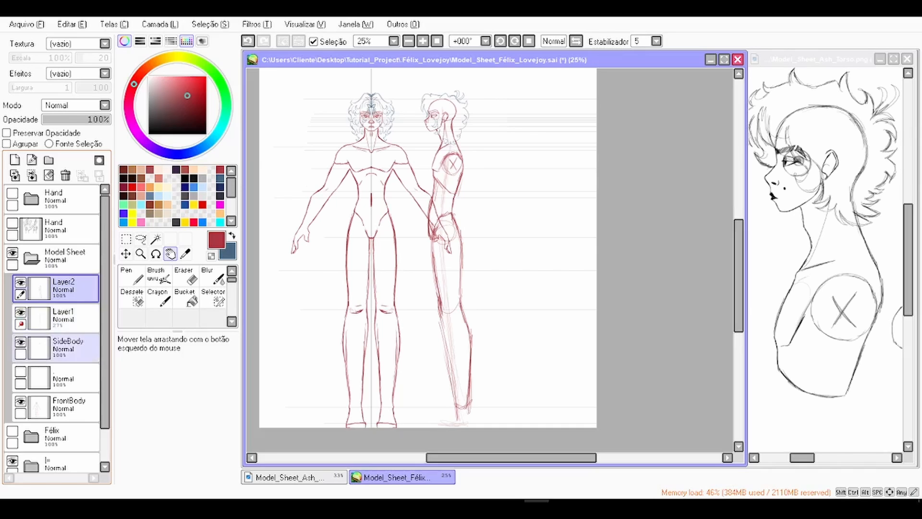
# Step: Link Layer1, Layer2 and SideBody, move the side view farther from the front view's arm, and unlink the layers
pyautogui.click(67, 348)
pyautogui.click(63, 319)
pyautogui.click(20, 354)
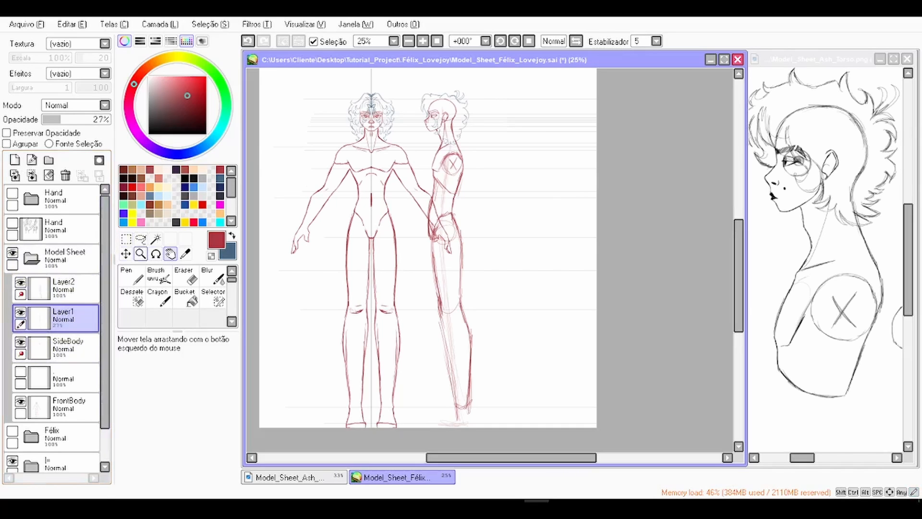
pyautogui.click(126, 253)
pyautogui.moveTo(447, 269)
pyautogui.mouseDown()
pyautogui.moveTo(481, 269)
pyautogui.moveTo(472, 259)
pyautogui.mouseUp()
pyautogui.scroll(6, 478, 101)
pyautogui.click(21, 354)
pyautogui.click(21, 294)
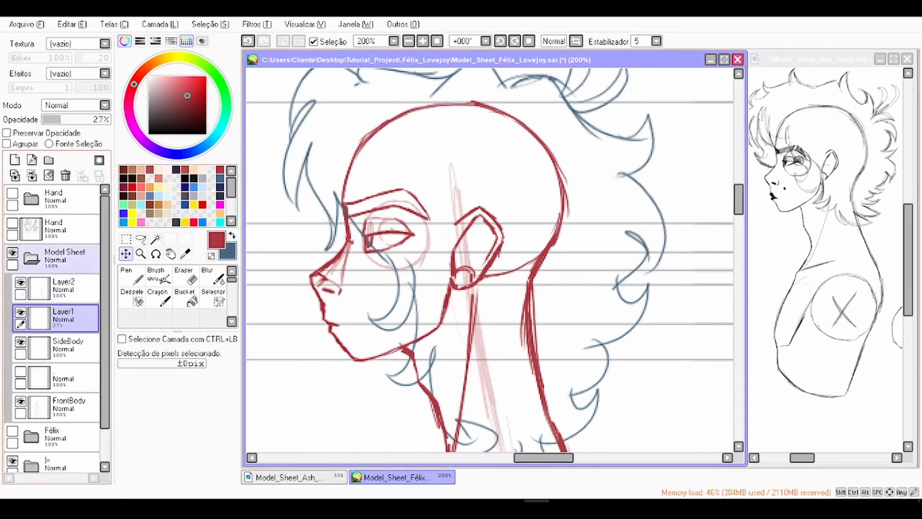
# Step: Erase part of the side view's belly line on Layer2 with the eraser at size 34 and redraw it straighter
pyautogui.scroll(-5, 490, 259)
pyautogui.click(171, 253)
pyautogui.moveTo(480, 365); pyautogui.dragTo(482, 254)
pyautogui.scroll(-1, 490, 259)
pyautogui.moveTo(480, 298)
pyautogui.mouseDown()
pyautogui.moveTo(456, 261)
pyautogui.moveTo(486, 275)
pyautogui.moveTo(490, 259)
pyautogui.moveTo(472, 305)
pyautogui.moveTo(481, 260)
pyautogui.moveTo(481, 278)
pyautogui.mouseUp()
pyautogui.scroll(1, 490, 259)
pyautogui.scroll(1, 433, 184)
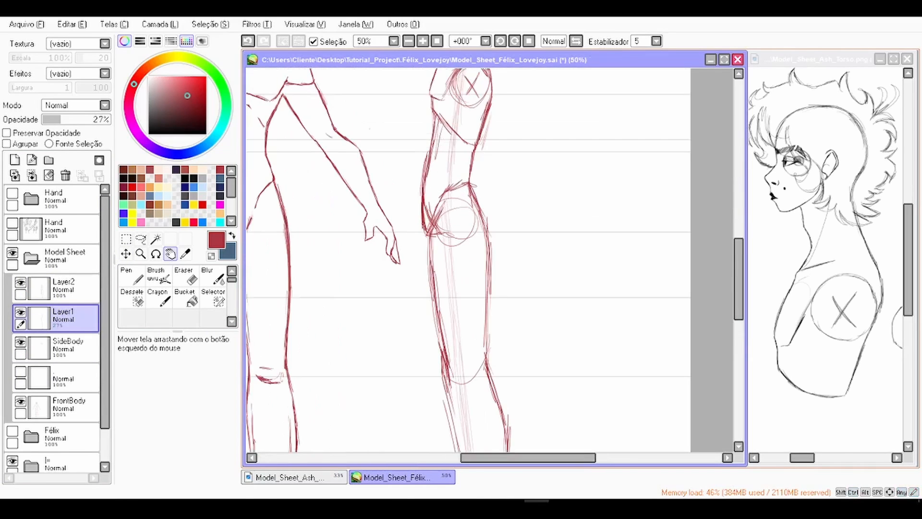
pyautogui.moveTo(435, 115); pyautogui.dragTo(417, 175)
pyautogui.scroll(1, 417, 175)
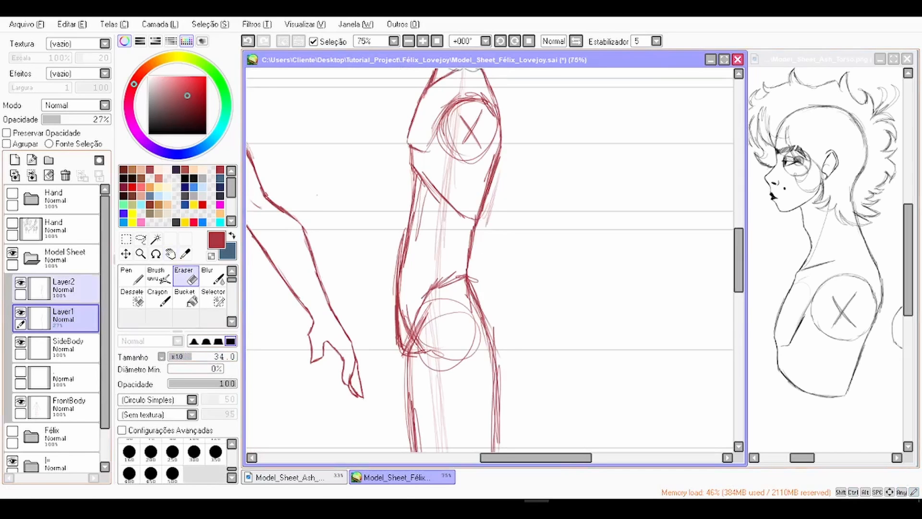
pyautogui.click(62, 285)
pyautogui.scroll(1, 389, 324)
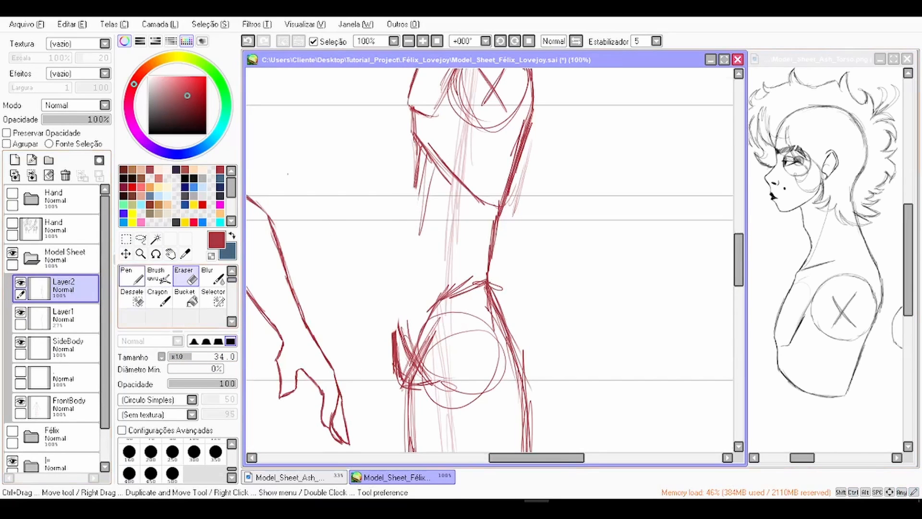
pyautogui.press('n')
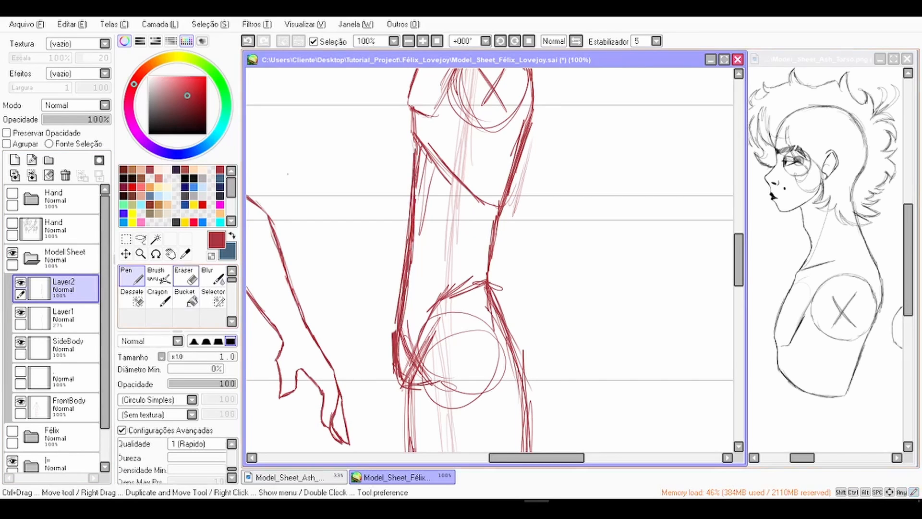
# Step: Erase the heavy bulge on the side view's lower belly and redraw the contour down to the crotch
pyautogui.click(186, 276)
pyautogui.moveTo(377, 332); pyautogui.dragTo(394, 306)
pyautogui.moveTo(413, 353); pyautogui.dragTo(412, 308)
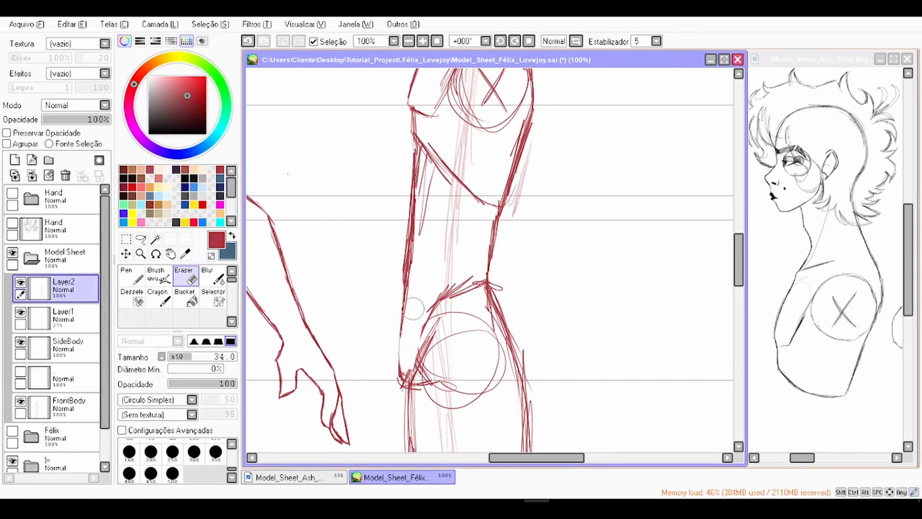
pyautogui.click(127, 277)
pyautogui.scroll(1, 381, 339)
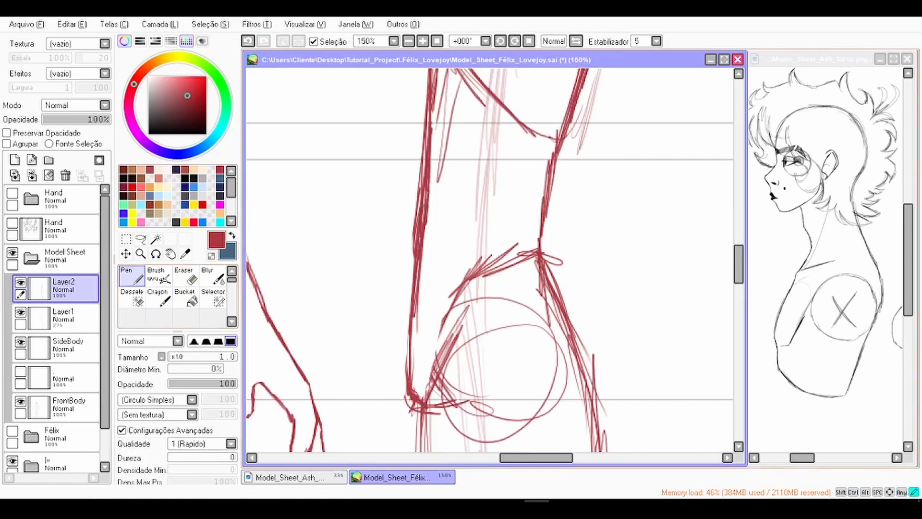
# Step: Erase the overlapping strokes around the front of the pelvis circle and redraw a smoother abdomen line
pyautogui.click(185, 277)
pyautogui.moveTo(409, 191)
pyautogui.mouseDown()
pyautogui.moveTo(415, 203)
pyautogui.moveTo(411, 156)
pyautogui.moveTo(316, 352)
pyautogui.mouseUp()
pyautogui.moveTo(369, 306)
pyautogui.mouseDown()
pyautogui.moveTo(369, 404)
pyautogui.moveTo(403, 179)
pyautogui.mouseUp()
pyautogui.scroll(-1, 363, 402)
pyautogui.moveTo(411, 281)
pyautogui.mouseDown()
pyautogui.moveTo(385, 319)
pyautogui.moveTo(390, 279)
pyautogui.moveTo(372, 336)
pyautogui.mouseUp()
pyautogui.moveTo(114, 276); pyautogui.dragTo(116, 276)
pyautogui.click(132, 276)
pyautogui.scroll(1, 355, 322)
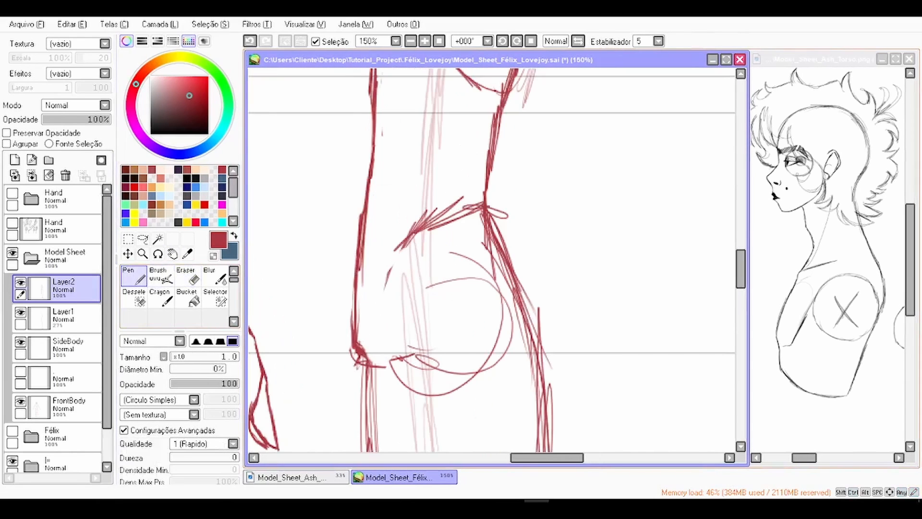
# Step: Draw the side view's hip crease curving from the back of the waist down to the crotch
pyautogui.moveTo(367, 358)
pyautogui.mouseDown()
pyautogui.moveTo(393, 262)
pyautogui.moveTo(413, 237)
pyautogui.moveTo(426, 338)
pyautogui.mouseUp()
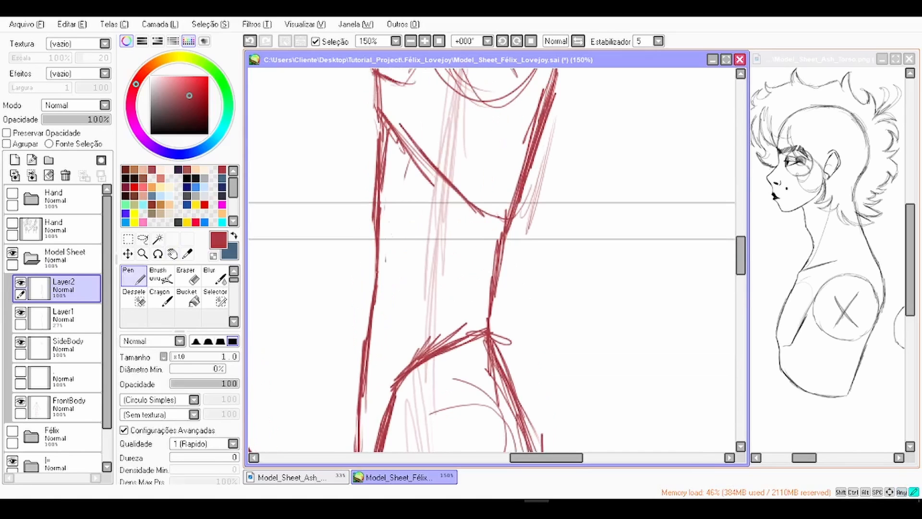
pyautogui.scroll(-2, 424, 260)
pyautogui.moveTo(412, 372); pyautogui.dragTo(400, 260)
pyautogui.scroll(1, 400, 259)
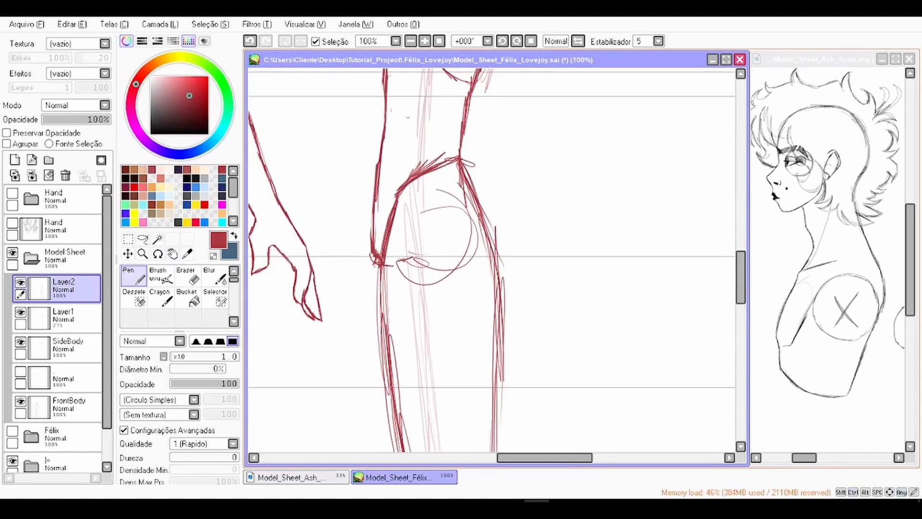
# Step: Strengthen the side view's buttock and back thigh contour, then erase and redraw the upper front edge of the thigh
pyautogui.moveTo(462, 161); pyautogui.dragTo(490, 275)
pyautogui.moveTo(486, 238); pyautogui.dragTo(494, 361)
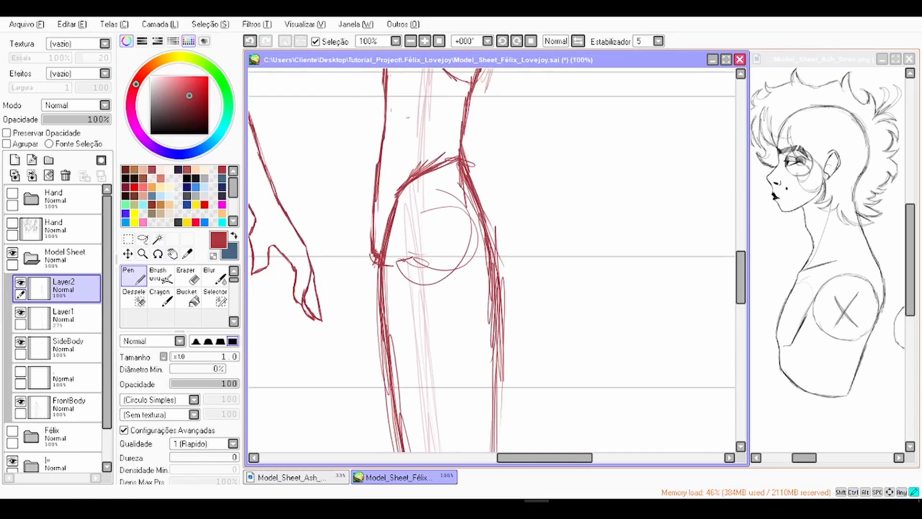
pyautogui.press('e')
pyautogui.moveTo(388, 283); pyautogui.dragTo(394, 372)
pyautogui.moveTo(397, 403); pyautogui.dragTo(390, 224)
pyautogui.press('n')
pyautogui.moveTo(397, 447); pyautogui.dragTo(379, 307)
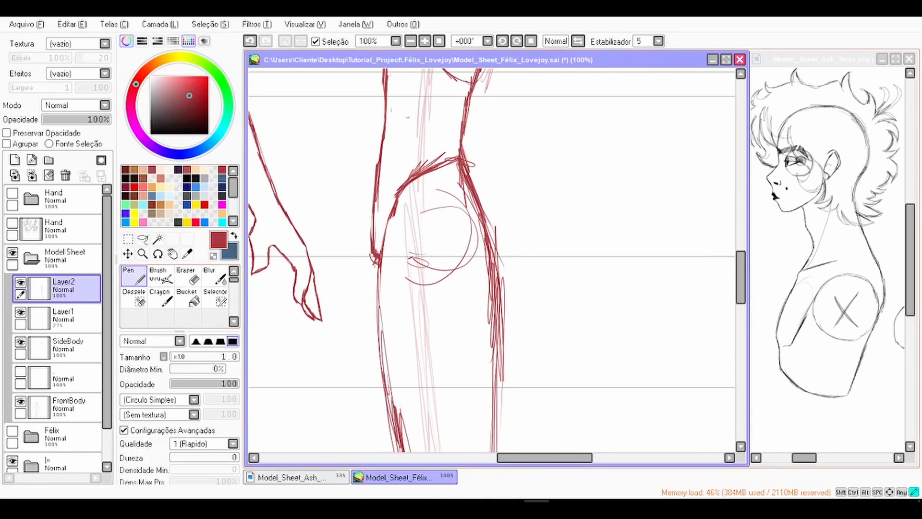
pyautogui.moveTo(393, 423); pyautogui.dragTo(377, 283)
pyautogui.moveTo(384, 392); pyautogui.dragTo(387, 202)
pyautogui.moveTo(383, 239); pyautogui.dragTo(394, 203)
# Step: Reinforce the front contour of the side view's thigh down towards the knee
pyautogui.scroll(-1, 351, 214)
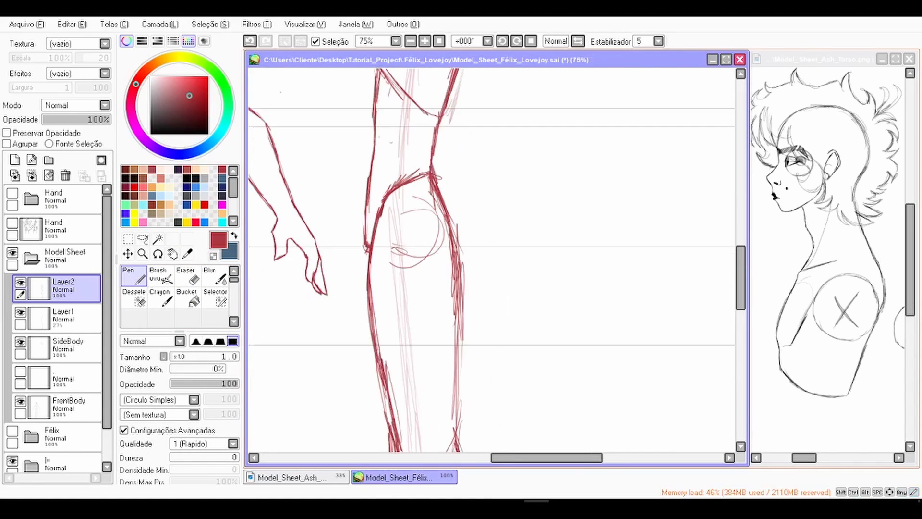
pyautogui.moveTo(384, 326)
pyautogui.mouseDown()
pyautogui.moveTo(385, 240)
pyautogui.moveTo(381, 269)
pyautogui.mouseUp()
pyautogui.moveTo(379, 236); pyautogui.dragTo(386, 289)
pyautogui.moveTo(385, 292); pyautogui.dragTo(392, 343)
pyautogui.moveTo(388, 308); pyautogui.dragTo(399, 385)
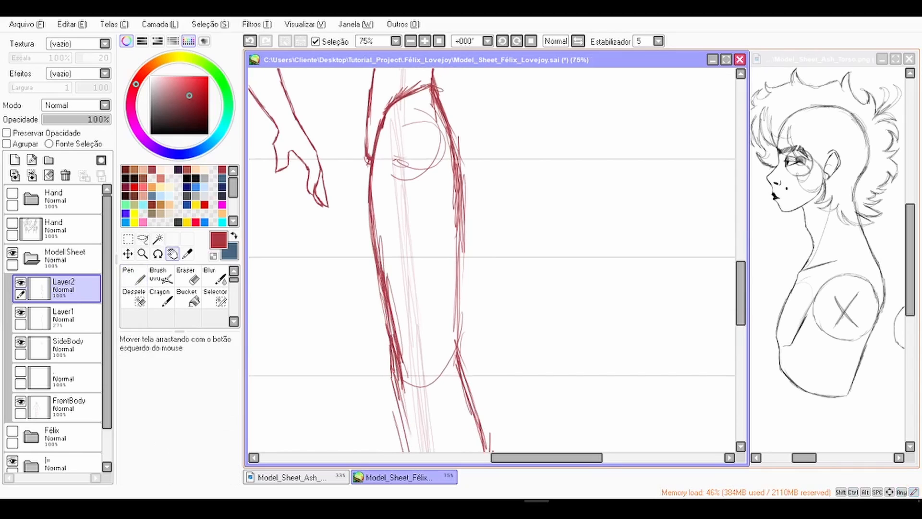
# Step: Select part of the side view's sketch and adjust it slightly with a transform
pyautogui.moveTo(398, 193); pyautogui.dragTo(430, 382)
pyautogui.scroll(1, 430, 382)
pyautogui.moveTo(368, 341); pyautogui.dragTo(361, 379)
pyautogui.click(142, 239)
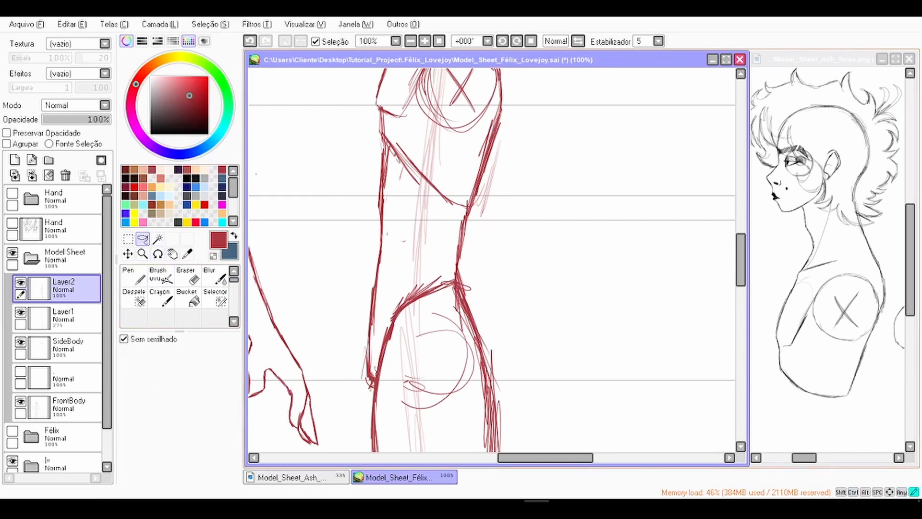
pyautogui.moveTo(386, 138); pyautogui.dragTo(390, 140)
pyautogui.click(128, 239)
pyautogui.click(124, 403)
pyautogui.moveTo(382, 392); pyautogui.dragTo(390, 387)
pyautogui.click(142, 435)
pyautogui.click(133, 277)
# Step: Adjust the full side-view sketch with a transform and merge Layer2 down into Layer1
pyautogui.scroll(-4, 432, 288)
pyautogui.moveTo(456, 356); pyautogui.dragTo(422, 196)
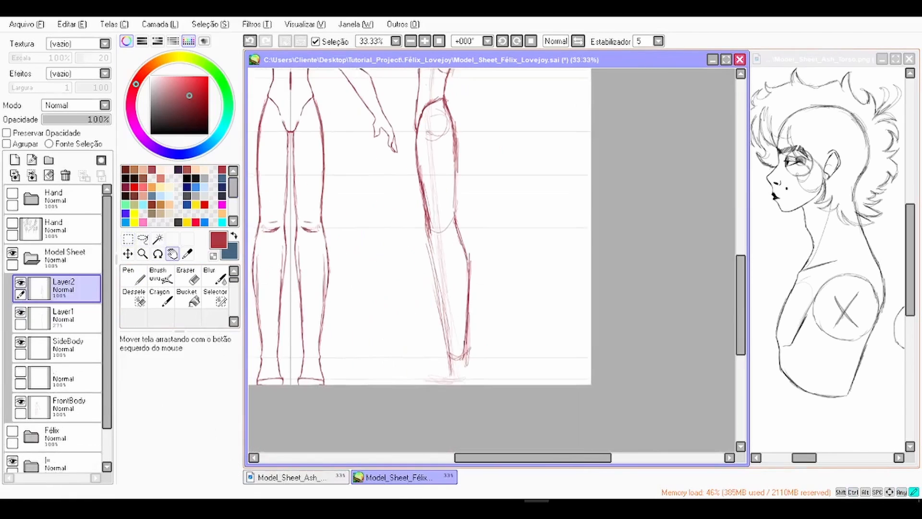
pyautogui.scroll(1, 442, 288)
pyautogui.scroll(-2, 442, 288)
pyautogui.moveTo(461, 250); pyautogui.dragTo(432, 309)
pyautogui.click(20, 324)
pyautogui.hotkey('ctrl', 't')
pyautogui.moveTo(438, 404); pyautogui.dragTo(432, 406)
pyautogui.click(142, 434)
pyautogui.moveTo(447, 288); pyautogui.dragTo(473, 303)
pyautogui.click(31, 175)
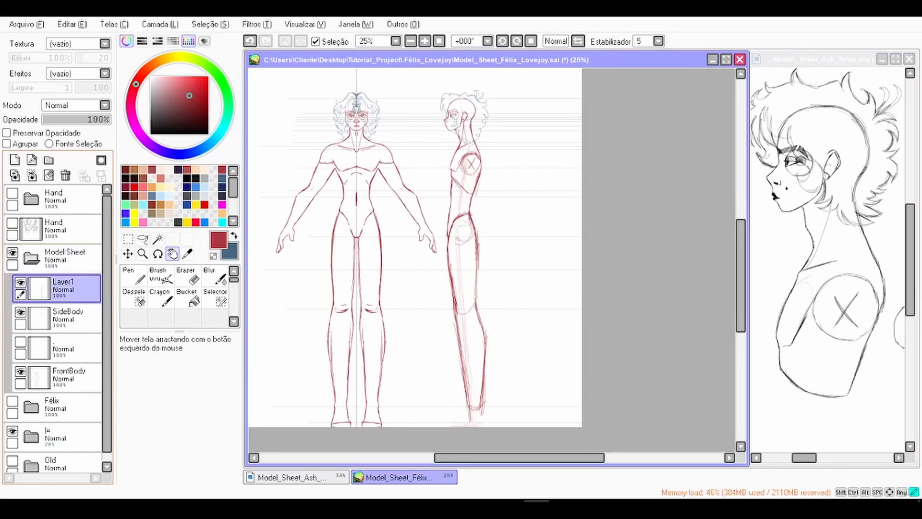
# Step: Lower Layer1's opacity to 15% and add a new layer above it for the clean side-view lines
pyautogui.doubleClick(72, 289)
pyautogui.press('Escape')
pyautogui.click(20, 282)
pyautogui.click(20, 283)
pyautogui.click(68, 120)
pyautogui.moveTo(60, 120); pyautogui.dragTo(52, 119)
pyautogui.click(15, 160)
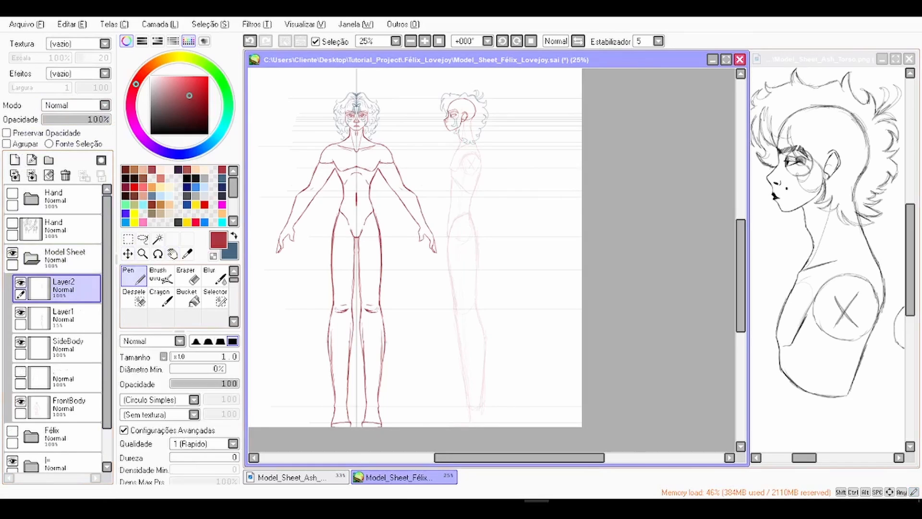
# Step: Draw a measuring line from the front view's shoulder top to the armpit and move it onto the side view's shoulder
pyautogui.scroll(4, 425, 140)
pyautogui.press('space')
pyautogui.moveTo(422, 269); pyautogui.dragTo(594, 236)
pyautogui.scroll(1, 419, 198)
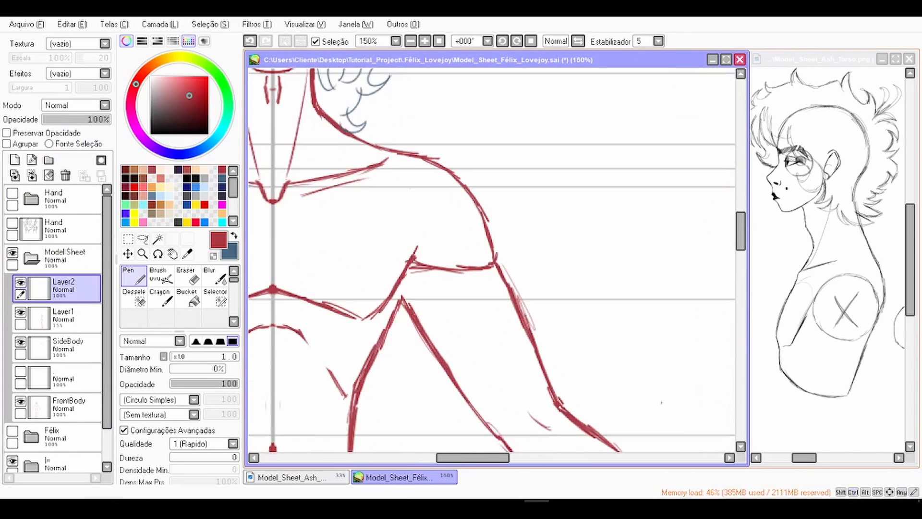
pyautogui.moveTo(420, 167); pyautogui.dragTo(401, 307)
pyautogui.moveTo(419, 163); pyautogui.dragTo(402, 275)
pyautogui.scroll(-1, 422, 219)
pyautogui.scroll(1, 430, 187)
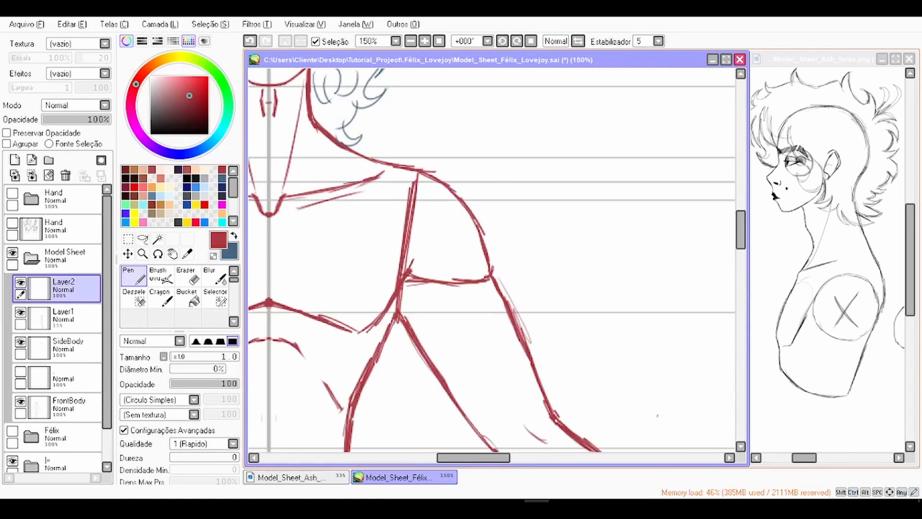
pyautogui.moveTo(501, 180)
pyautogui.mouseDown()
pyautogui.moveTo(546, 179)
pyautogui.moveTo(312, 158)
pyautogui.moveTo(681, 152)
pyautogui.moveTo(676, 160)
pyautogui.mouseUp()
pyautogui.hotkey('ctrl', 'z')
pyautogui.scroll(-1, 407, 172)
pyautogui.moveTo(598, 212); pyautogui.dragTo(470, 235)
pyautogui.press('n')
pyautogui.scroll(1, 492, 260)
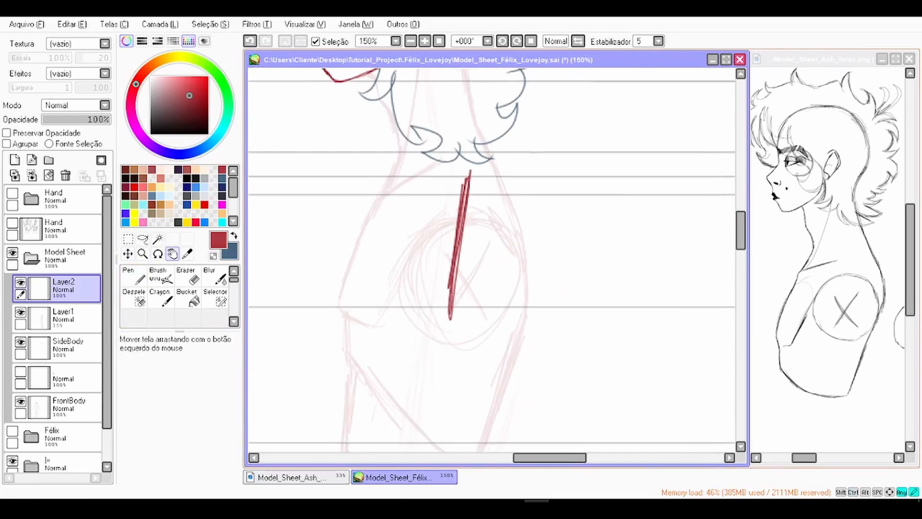
# Step: Sketch a rough shoulder circle around the measuring line on the side view
pyautogui.moveTo(463, 182); pyautogui.dragTo(403, 278)
pyautogui.moveTo(417, 219); pyautogui.dragTo(414, 301)
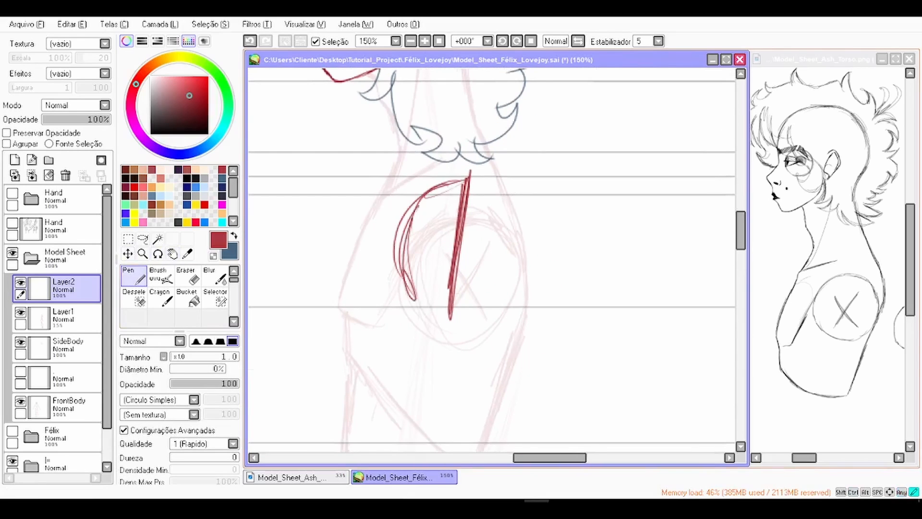
pyautogui.moveTo(512, 217); pyautogui.dragTo(412, 237)
pyautogui.moveTo(432, 203)
pyautogui.mouseDown()
pyautogui.moveTo(403, 234)
pyautogui.moveTo(439, 194)
pyautogui.moveTo(519, 227)
pyautogui.mouseUp()
pyautogui.hotkey('ctrl', 'z')
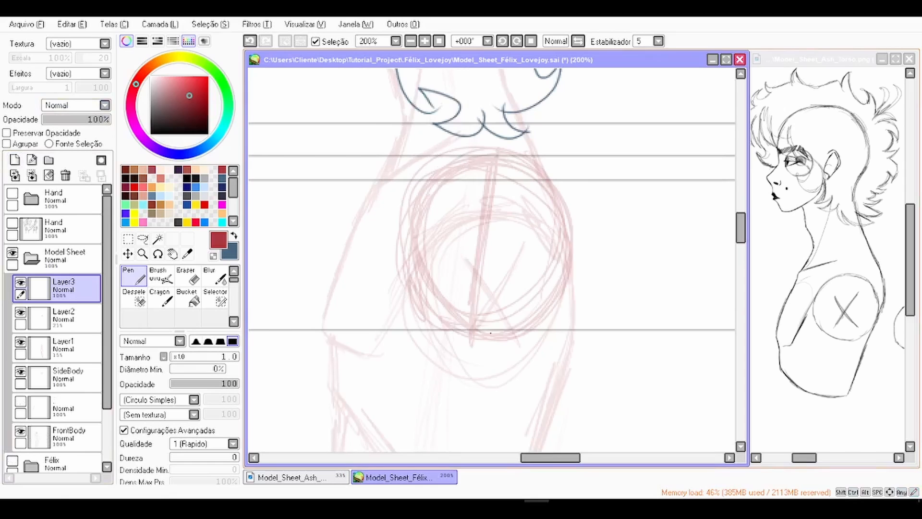
# Step: Redraw the side view's shoulder as a clean circle with an X inside on Layer3 and adjust it with a transform
pyautogui.moveTo(461, 158)
pyautogui.mouseDown()
pyautogui.moveTo(408, 250)
pyautogui.moveTo(490, 173)
pyautogui.mouseUp()
pyautogui.moveTo(456, 201); pyautogui.dragTo(475, 269)
pyautogui.scroll(-1, 492, 259)
pyautogui.hotkey('ctrl', 't')
pyautogui.scroll(1, 491, 192)
pyautogui.moveTo(504, 168); pyautogui.dragTo(498, 174)
pyautogui.press('Return')
pyautogui.scroll(-2, 491, 260)
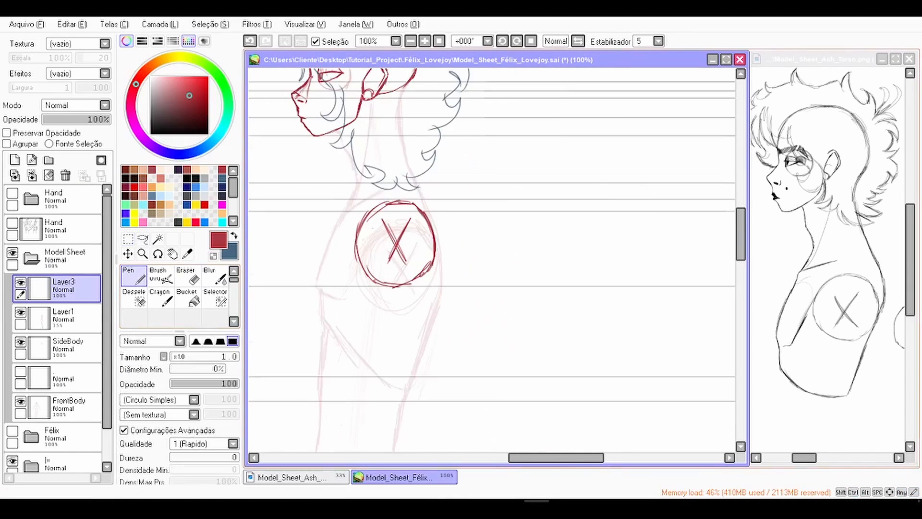
# Step: Sketch the lower edge of the side view's chest, using the front view's pectoral and armpit as reference
pyautogui.moveTo(384, 288); pyautogui.dragTo(589, 225)
pyautogui.scroll(1, 491, 260)
pyautogui.moveTo(521, 310); pyautogui.dragTo(596, 352)
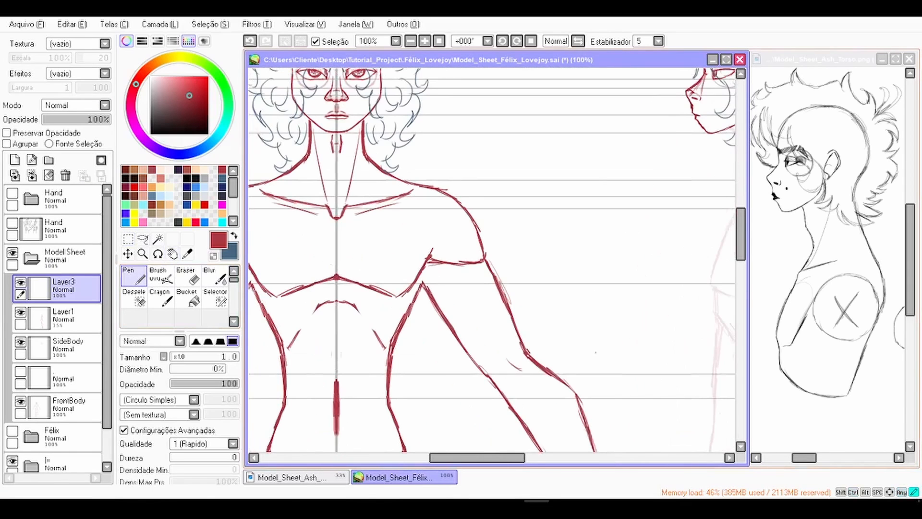
pyautogui.scroll(2, 423, 269)
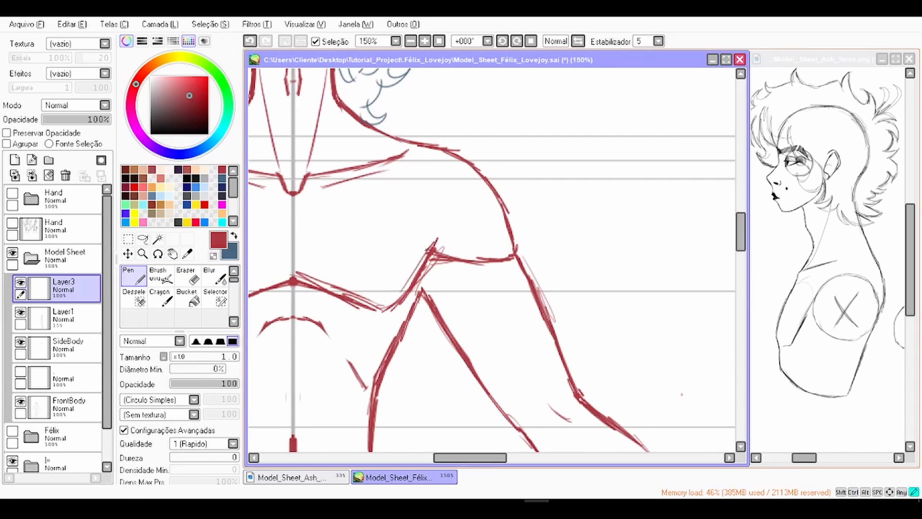
pyautogui.moveTo(438, 252)
pyautogui.mouseDown()
pyautogui.moveTo(529, 258)
pyautogui.moveTo(501, 275)
pyautogui.moveTo(379, 296)
pyautogui.moveTo(446, 264)
pyautogui.moveTo(463, 274)
pyautogui.moveTo(442, 276)
pyautogui.mouseUp()
pyautogui.hotkey('ctrl', 'z')
pyautogui.hotkey('ctrl', 'z')
pyautogui.hotkey('ctrl', 'z')
pyautogui.hotkey('ctrl', 'z')
pyautogui.hotkey('ctrl', 'z')
pyautogui.scroll(-1, 566, 269)
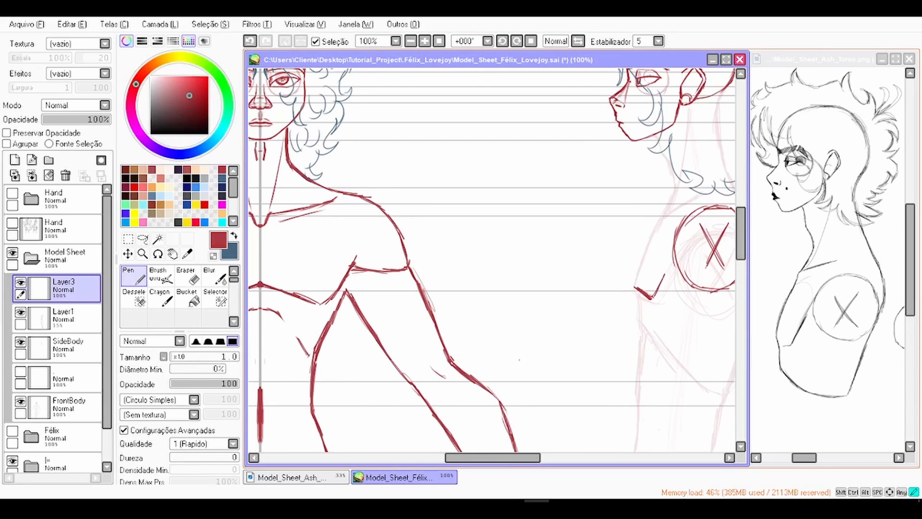
# Step: Draw the side view's chest contour from its lower edge up to the neck base and add the collarbone line
pyautogui.scroll(1, 519, 360)
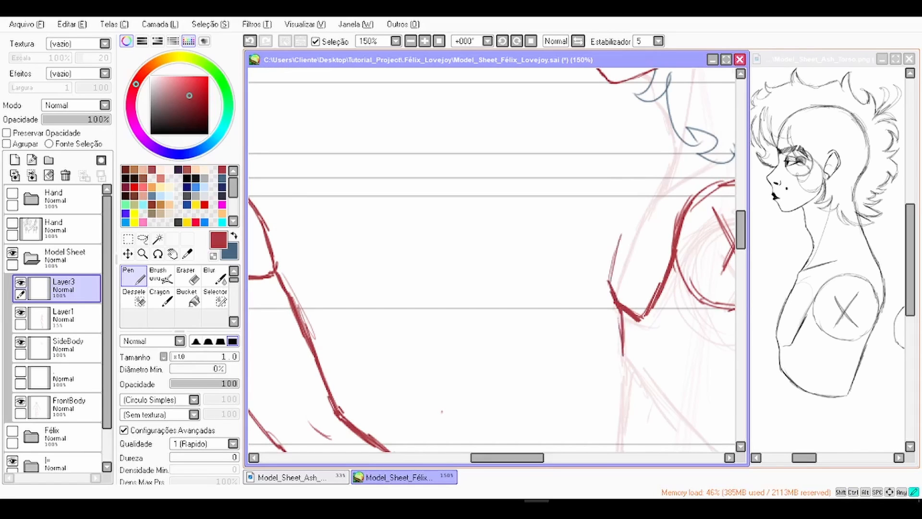
pyautogui.moveTo(609, 278); pyautogui.dragTo(631, 218)
pyautogui.scroll(-1, 441, 411)
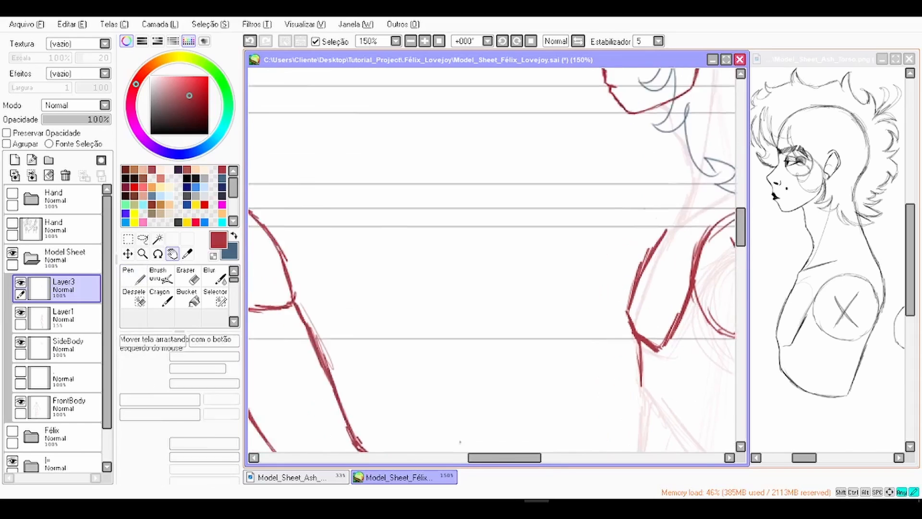
pyautogui.moveTo(270, 246)
pyautogui.mouseDown()
pyautogui.moveTo(620, 253)
pyautogui.moveTo(665, 234)
pyautogui.moveTo(643, 245)
pyautogui.moveTo(486, 265)
pyautogui.moveTo(560, 217)
pyautogui.mouseUp()
pyautogui.hotkey('ctrl', 'z')
pyautogui.scroll(3, 486, 265)
pyautogui.moveTo(482, 257); pyautogui.dragTo(615, 184)
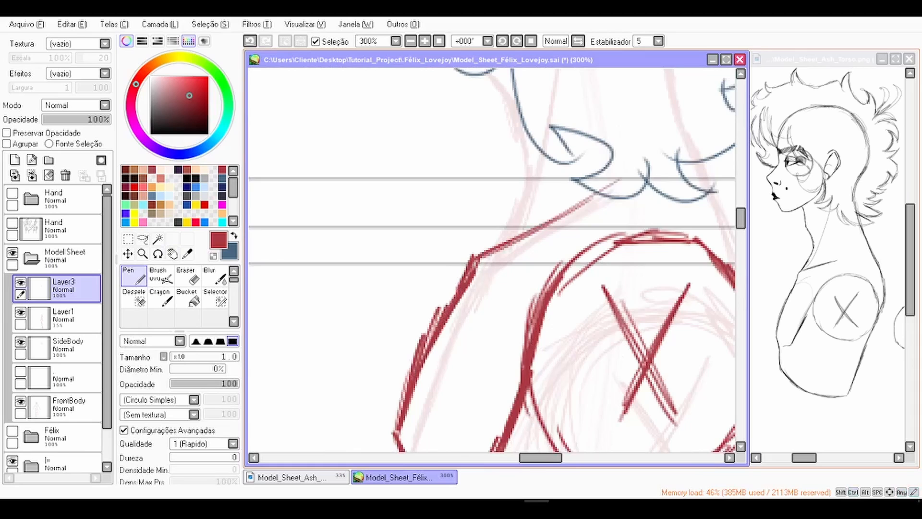
# Step: Draw the front and back contours of the side view's neck
pyautogui.scroll(-1, 538, 200)
pyautogui.moveTo(510, 205)
pyautogui.mouseDown()
pyautogui.moveTo(458, 303)
pyautogui.moveTo(473, 233)
pyautogui.mouseUp()
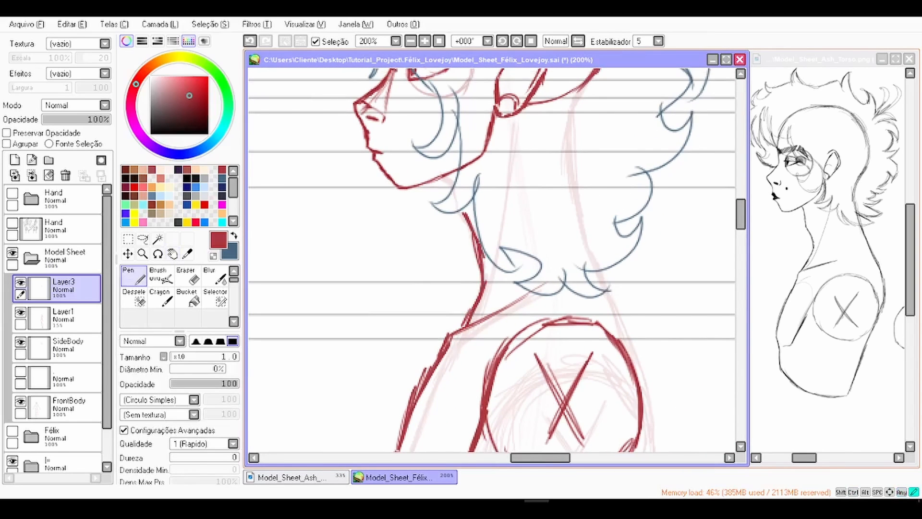
pyautogui.scroll(-1, 576, 144)
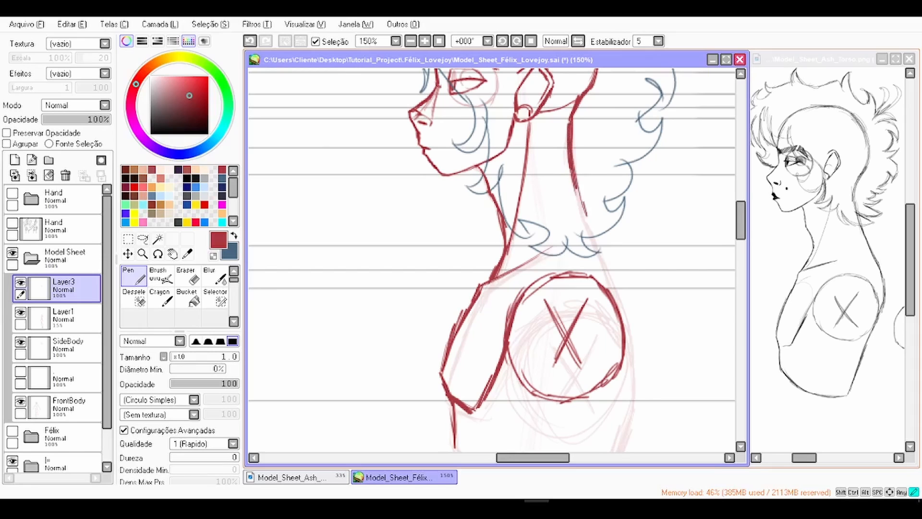
pyautogui.moveTo(573, 151); pyautogui.dragTo(591, 234)
pyautogui.moveTo(576, 184)
pyautogui.mouseDown()
pyautogui.moveTo(611, 286)
pyautogui.moveTo(522, 202)
pyautogui.moveTo(533, 226)
pyautogui.mouseUp()
# Step: Draw the side view's back contour from the neck past the shoulder circle down to the lower ribcage
pyautogui.moveTo(522, 188)
pyautogui.mouseDown()
pyautogui.moveTo(545, 244)
pyautogui.moveTo(552, 337)
pyautogui.mouseUp()
pyautogui.moveTo(551, 337); pyautogui.dragTo(532, 250)
pyautogui.moveTo(524, 170); pyautogui.dragTo(530, 216)
pyautogui.moveTo(528, 182); pyautogui.dragTo(522, 241)
pyautogui.moveTo(528, 207); pyautogui.dragTo(512, 273)
pyautogui.moveTo(524, 221); pyautogui.dragTo(501, 310)
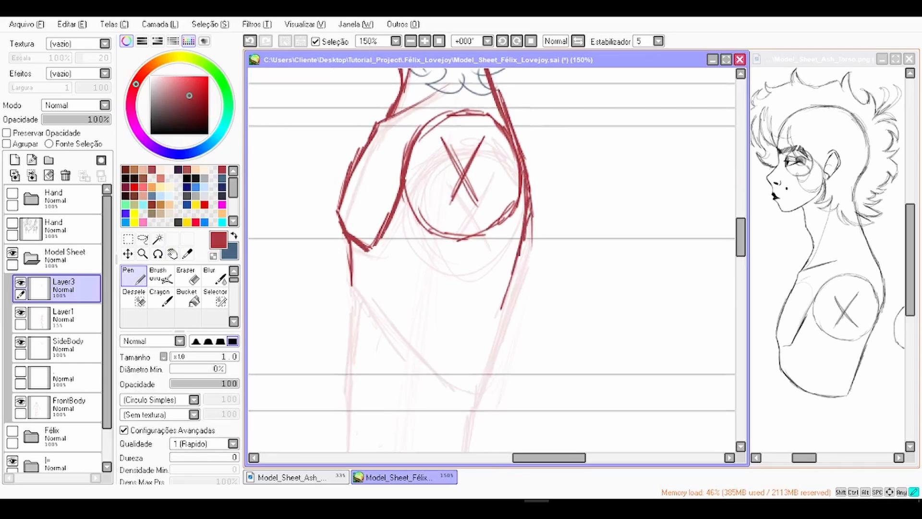
pyautogui.moveTo(518, 254); pyautogui.dragTo(493, 320)
pyautogui.moveTo(517, 255); pyautogui.dragTo(483, 365)
pyautogui.moveTo(507, 281); pyautogui.dragTo(470, 390)
pyautogui.moveTo(514, 287); pyautogui.dragTo(489, 348)
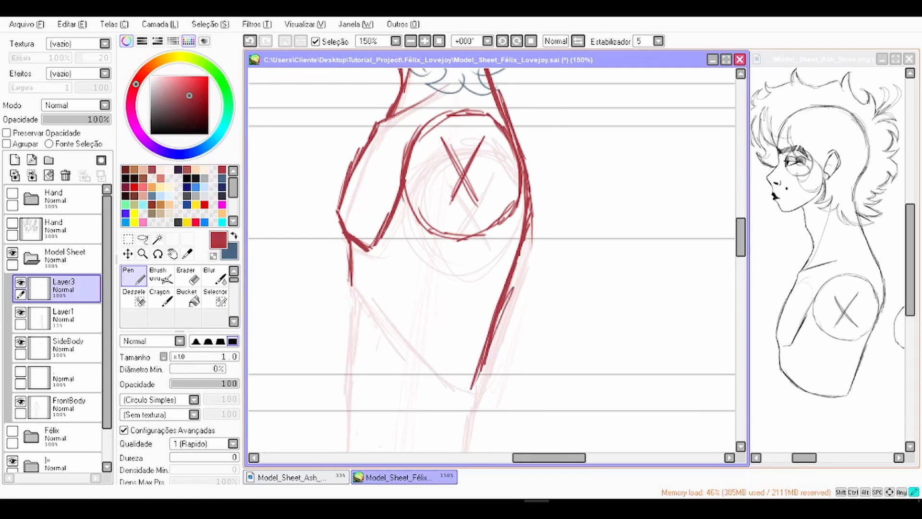
# Step: Draw the slanted lower rib line and the belly's front contour on the side view
pyautogui.moveTo(354, 295); pyautogui.dragTo(422, 387)
pyautogui.scroll(-3, 358, 308)
pyautogui.moveTo(360, 307); pyautogui.dragTo(385, 261)
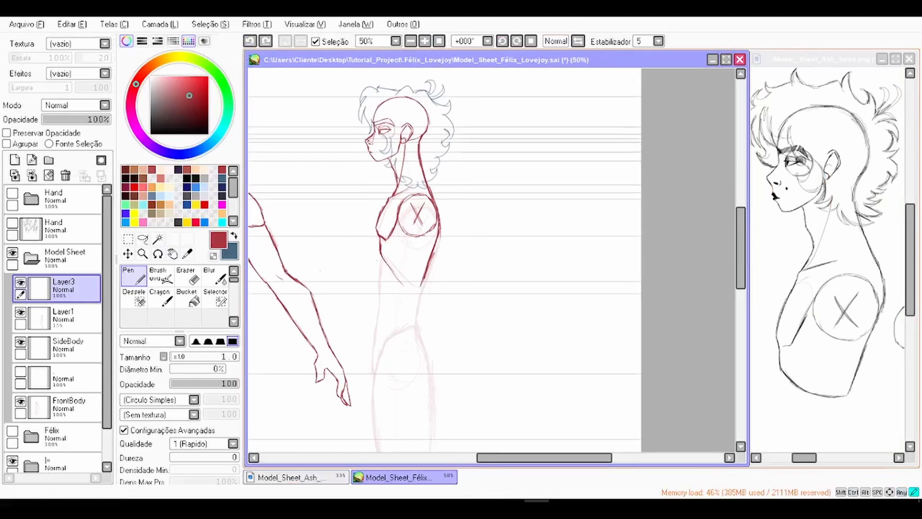
pyautogui.scroll(2, 384, 280)
pyautogui.moveTo(381, 230)
pyautogui.mouseDown()
pyautogui.moveTo(375, 274)
pyautogui.moveTo(391, 204)
pyautogui.mouseUp()
pyautogui.moveTo(393, 201); pyautogui.dragTo(379, 318)
pyautogui.moveTo(386, 272); pyautogui.dragTo(377, 377)
# Step: Draw the back of the side view's waist and the hip crease curving down to the crotch
pyautogui.scroll(1, 384, 373)
pyautogui.moveTo(504, 217); pyautogui.dragTo(404, 303)
pyautogui.moveTo(426, 221); pyautogui.dragTo(401, 315)
pyautogui.scroll(-1, 404, 288)
pyautogui.moveTo(365, 409); pyautogui.dragTo(402, 251)
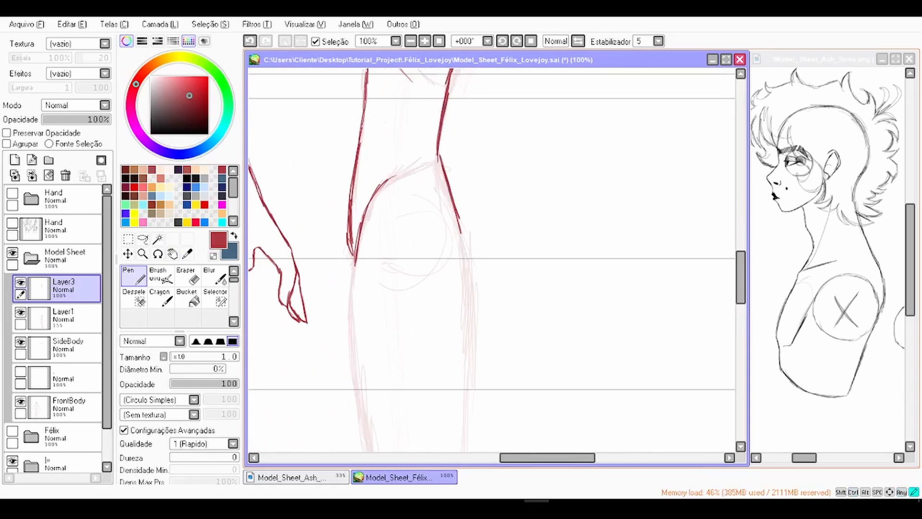
# Step: Draw the side view's buttock and the front and back thigh contours down to the knee guide
pyautogui.moveTo(438, 153); pyautogui.dragTo(464, 249)
pyautogui.scroll(-1, 375, 271)
pyautogui.moveTo(364, 214); pyautogui.dragTo(382, 317)
pyautogui.scroll(1, 379, 269)
pyautogui.scroll(-1, 432, 123)
pyautogui.moveTo(457, 120); pyautogui.dragTo(461, 196)
pyautogui.moveTo(462, 151); pyautogui.dragTo(454, 329)
pyautogui.scroll(1, 454, 326)
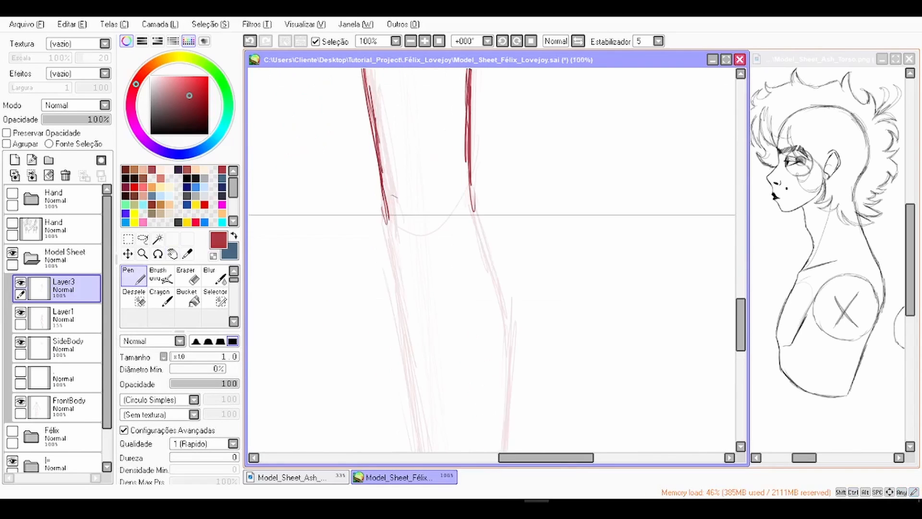
# Step: Mirror the canvas view and draw the front and back contours of the side view's lower leg down to the ankle
pyautogui.press('h')
pyautogui.scroll(-2, 463, 151)
pyautogui.moveTo(383, 221); pyautogui.dragTo(394, 394)
pyautogui.moveTo(406, 109); pyautogui.dragTo(383, 283)
pyautogui.moveTo(445, 267); pyautogui.dragTo(430, 397)
pyautogui.hotkey('ctrl', 'z')
pyautogui.moveTo(469, 131); pyautogui.dragTo(428, 390)
pyautogui.moveTo(442, 365); pyautogui.dragTo(430, 238)
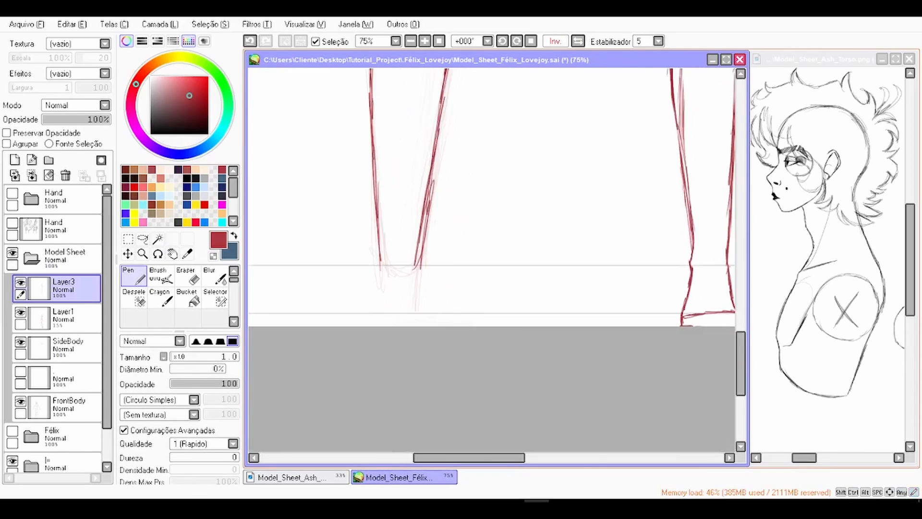
# Step: Restore the unmirrored canvas view and delete the faded rough sketch on Layer1
pyautogui.press('h')
pyautogui.click(439, 41)
pyautogui.scroll(2, 543, 252)
pyautogui.scroll(-1, 543, 250)
pyautogui.moveTo(543, 249); pyautogui.dragTo(501, 298)
pyautogui.scroll(2, 501, 298)
pyautogui.scroll(1, 459, 126)
pyautogui.moveTo(459, 126); pyautogui.dragTo(528, 158)
pyautogui.click(20, 312)
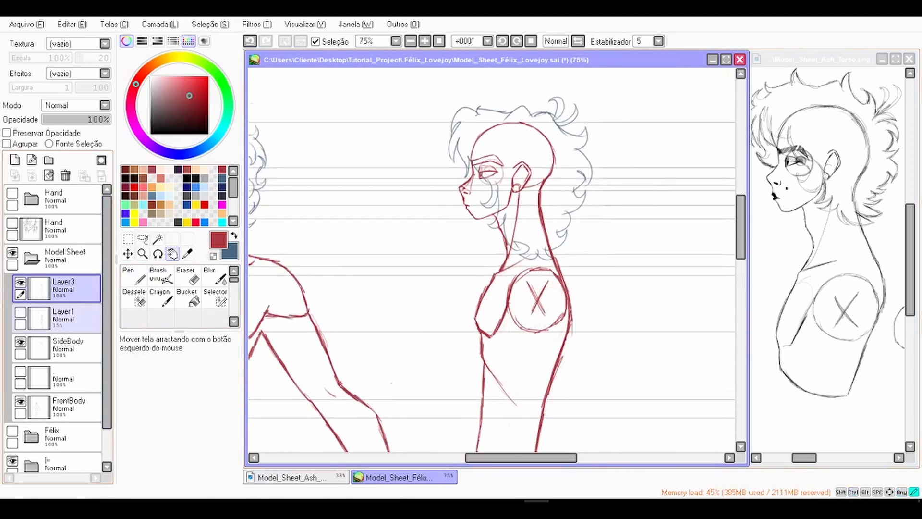
pyautogui.click(65, 317)
pyautogui.click(65, 176)
# Step: Check the side view's clean lines on Layer3 and add a new layer above it
pyautogui.scroll(-2, 415, 246)
pyautogui.moveTo(415, 246); pyautogui.dragTo(471, 76)
pyautogui.scroll(-1, 491, 259)
pyautogui.moveTo(491, 260); pyautogui.dragTo(484, 231)
pyautogui.scroll(1, 491, 249)
pyautogui.scroll(1, 489, 237)
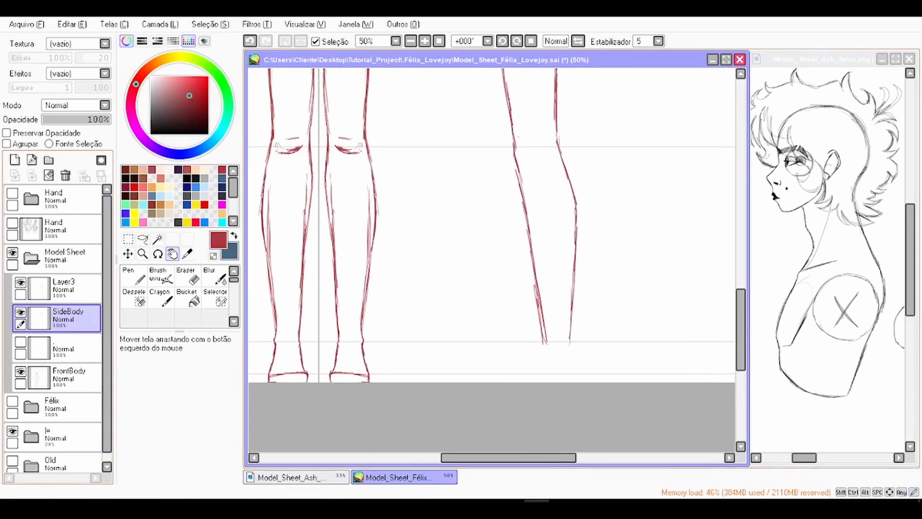
pyautogui.click(20, 282)
pyautogui.click(20, 282)
pyautogui.click(65, 288)
pyautogui.click(15, 159)
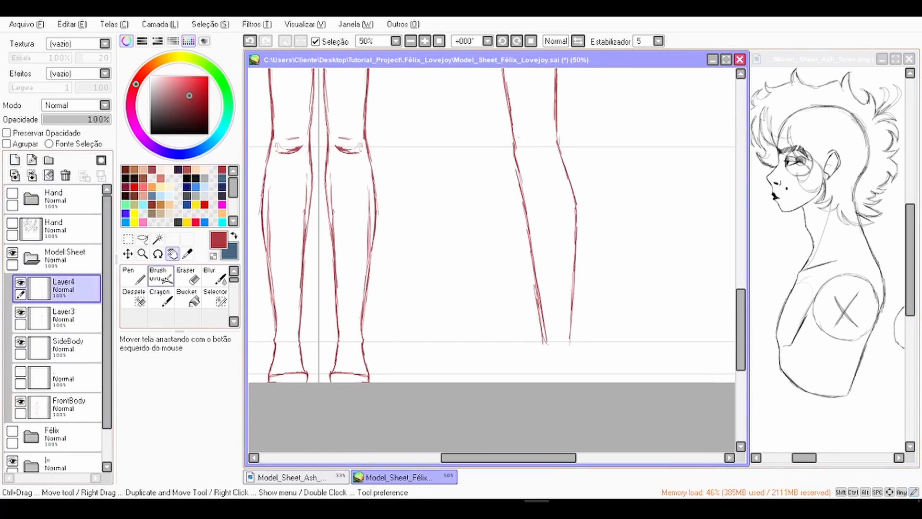
# Step: Draw a straight measuring line along the front view's forearm from the elbow to the wrist on Layer4
pyautogui.click(134, 276)
pyautogui.moveTo(481, 96); pyautogui.dragTo(534, 432)
pyautogui.scroll(1, 491, 260)
pyautogui.scroll(1, 492, 260)
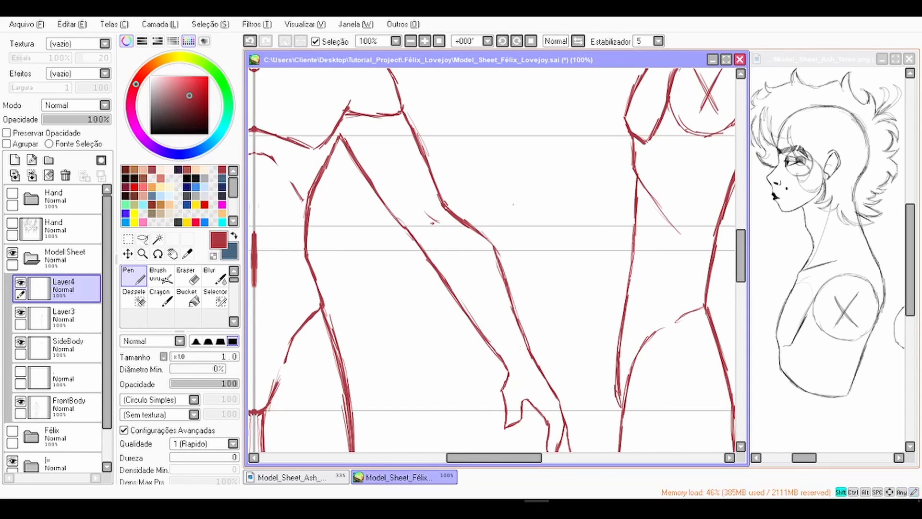
pyautogui.moveTo(432, 224); pyautogui.dragTo(516, 358)
# Step: Try to move the forearm measuring line outside the arm's outline with the Move tool
pyautogui.click(128, 253)
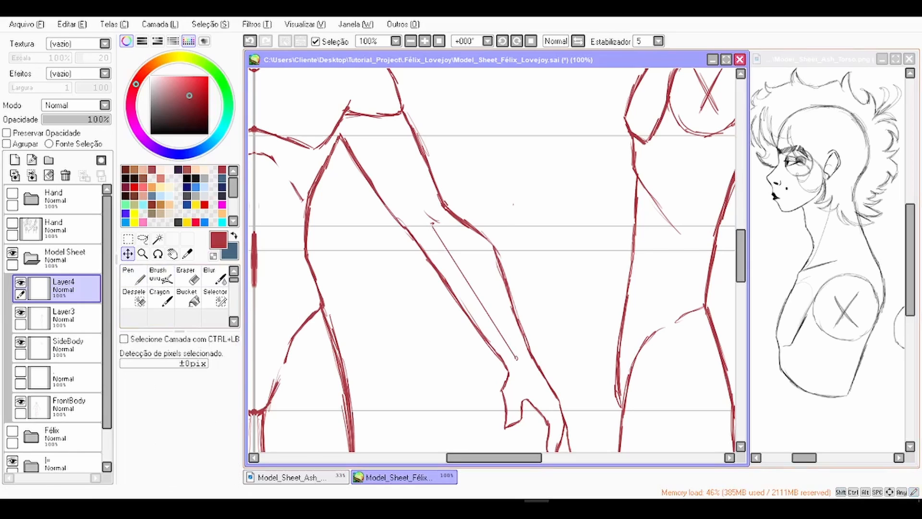
pyautogui.moveTo(473, 288); pyautogui.dragTo(512, 258)
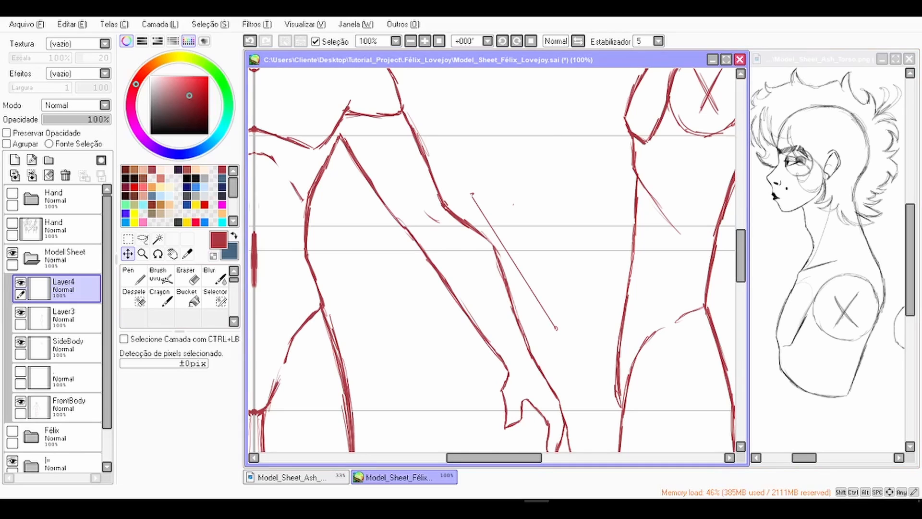
pyautogui.moveTo(513, 258)
pyautogui.mouseDown()
pyautogui.moveTo(472, 273)
pyautogui.moveTo(473, 286)
pyautogui.mouseUp()
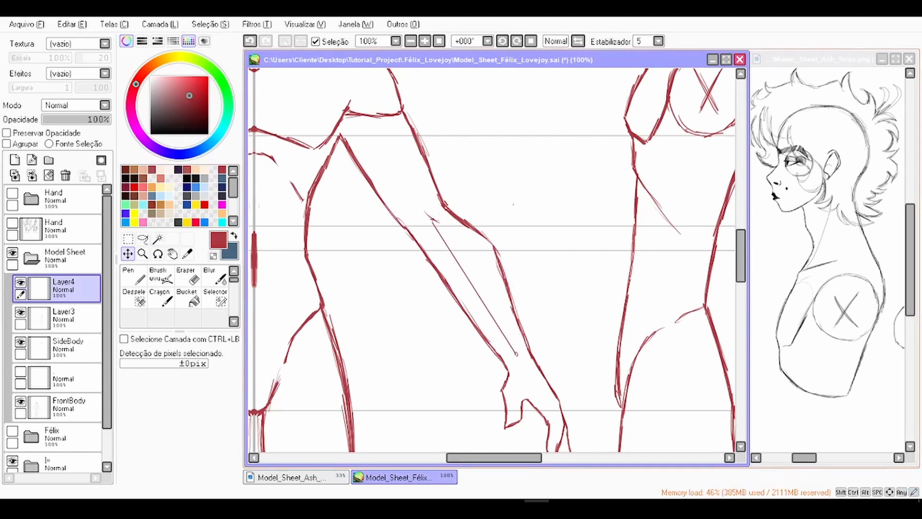
# Step: Rotate the forearm measuring line to horizontal and move it beneath the side view's legs as the foot's length guide
pyautogui.hotkey('ctrl', 't')
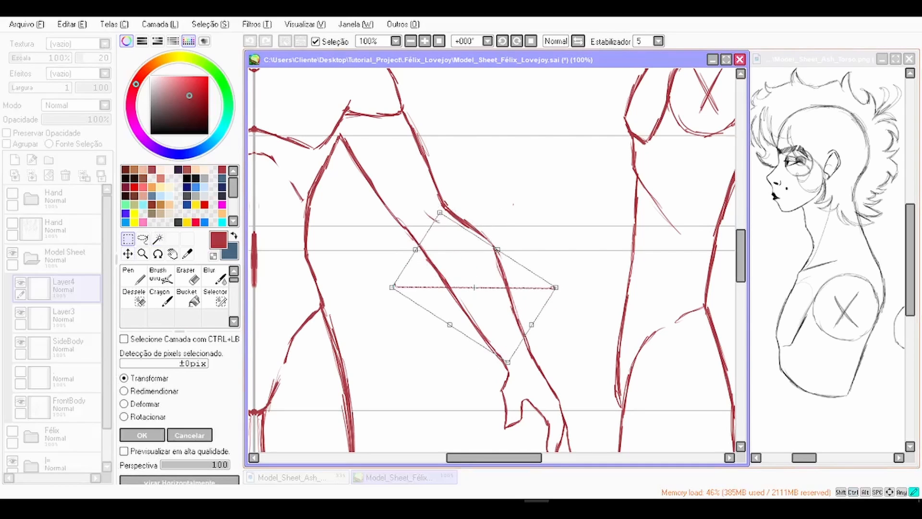
pyautogui.click(142, 436)
pyautogui.click(439, 41)
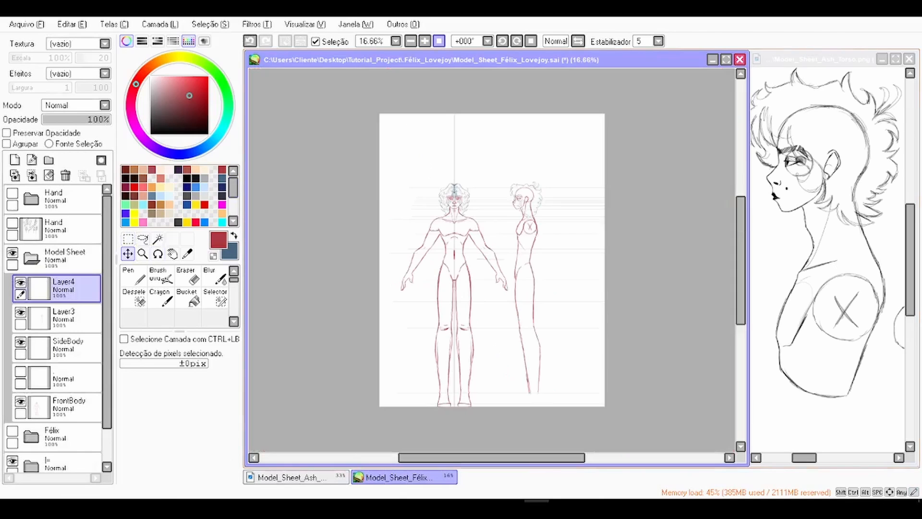
pyautogui.scroll(4, 533, 402)
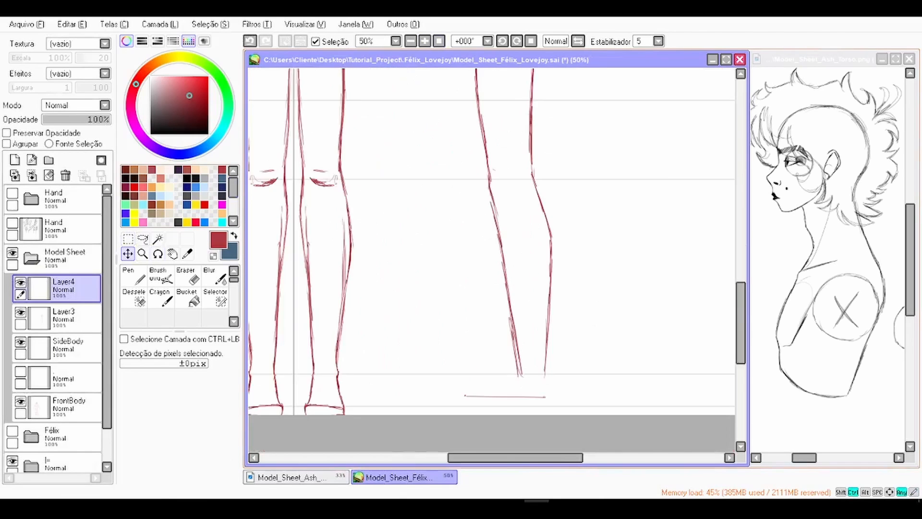
pyautogui.moveTo(534, 402); pyautogui.dragTo(541, 426)
# Step: Draw the side view's foot on Layer3 with the Pen, outlining instep, toe and heel to match the measuring line's length
pyautogui.click(72, 318)
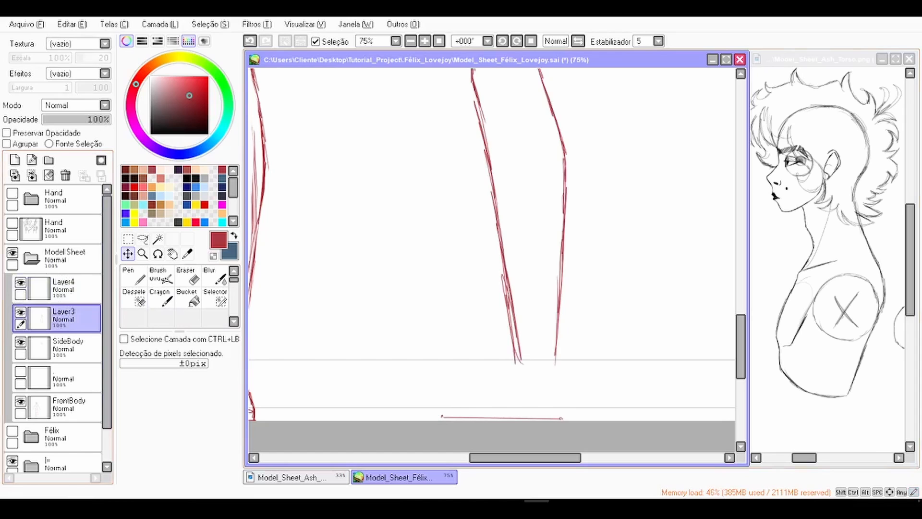
pyautogui.click(134, 275)
pyautogui.scroll(1, 524, 353)
pyautogui.scroll(1, 401, 370)
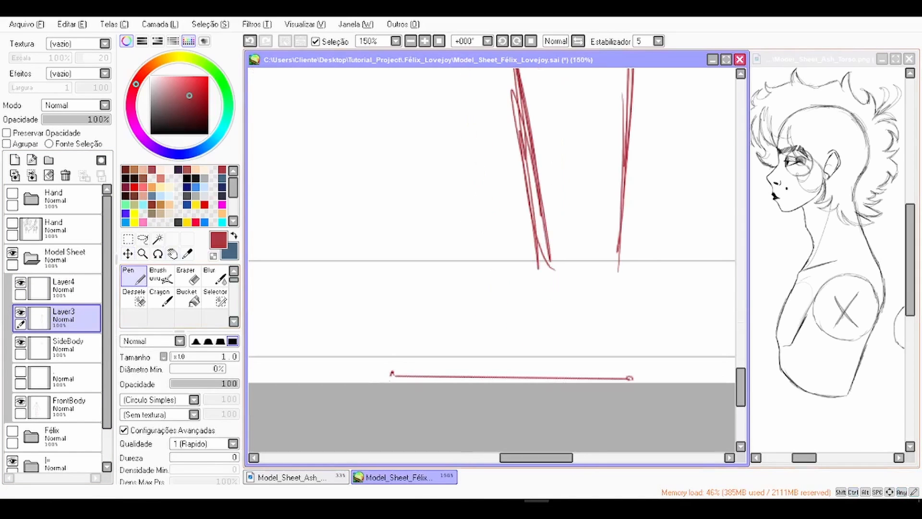
pyautogui.moveTo(407, 348); pyautogui.dragTo(476, 324)
pyautogui.moveTo(442, 337)
pyautogui.mouseDown()
pyautogui.moveTo(500, 300)
pyautogui.moveTo(536, 249)
pyautogui.moveTo(490, 313)
pyautogui.mouseUp()
pyautogui.hotkey('ctrl', 'z')
pyautogui.moveTo(531, 279); pyautogui.dragTo(408, 356)
pyautogui.moveTo(616, 248); pyautogui.dragTo(638, 382)
# Step: Delete Layer4 with the measuring line and draw the sole connecting the foot's toe and heel
pyautogui.click(63, 289)
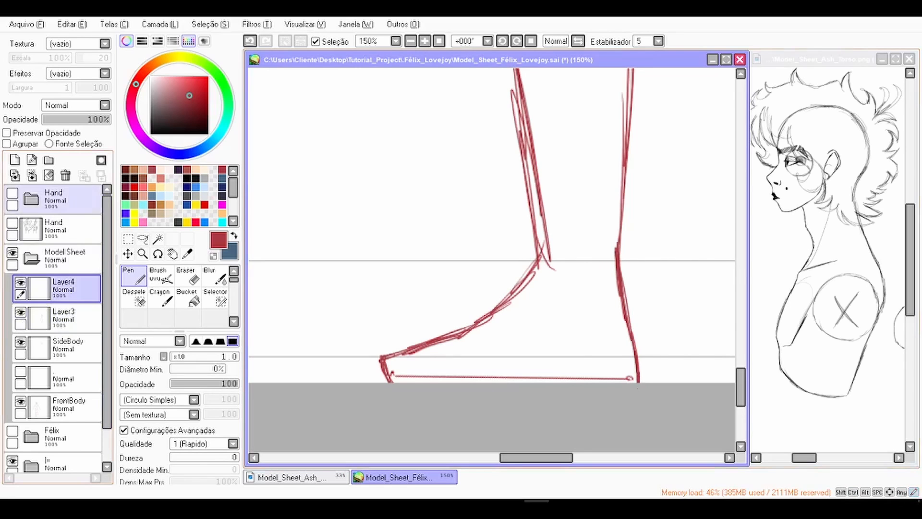
pyautogui.click(66, 175)
pyautogui.scroll(1, 393, 370)
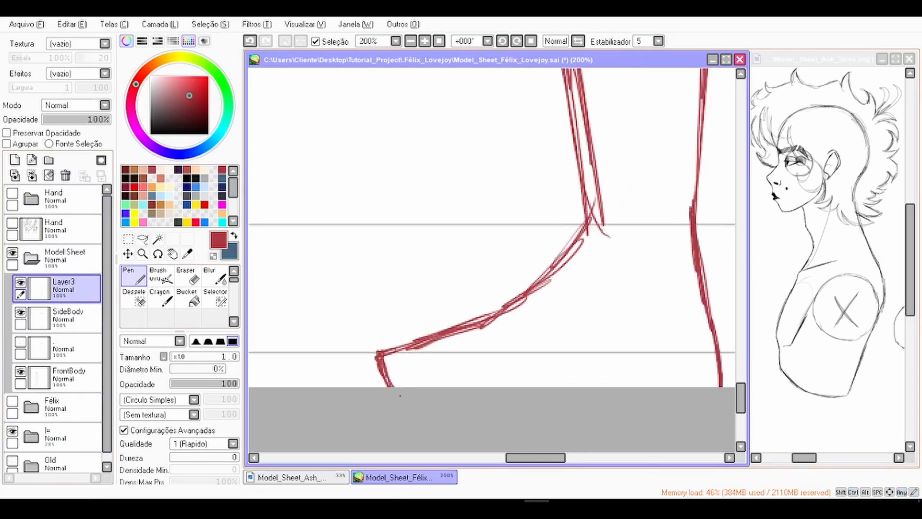
pyautogui.moveTo(392, 386)
pyautogui.mouseDown()
pyautogui.moveTo(429, 340)
pyautogui.moveTo(360, 235)
pyautogui.moveTo(349, 168)
pyautogui.mouseUp()
pyautogui.scroll(-1, 411, 343)
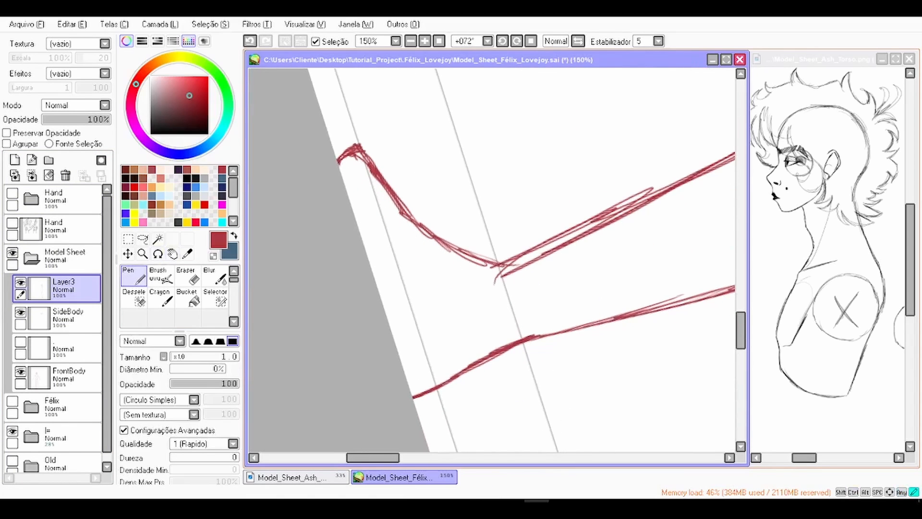
pyautogui.moveTo(387, 318); pyautogui.dragTo(414, 397)
pyautogui.click(531, 41)
pyautogui.moveTo(576, 317)
pyautogui.keyDown('alt'); pyautogui.mouseDown()
pyautogui.moveTo(401, 288)
pyautogui.moveTo(462, 167)
pyautogui.mouseUp(); pyautogui.keyUp('alt')
pyautogui.click(531, 41)
pyautogui.scroll(-2, 447, 230)
pyautogui.moveTo(446, 230); pyautogui.dragTo(428, 363)
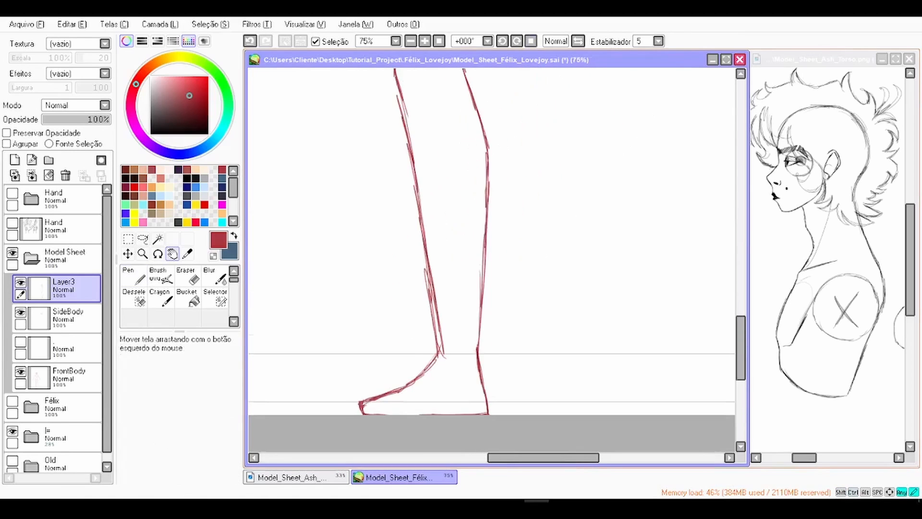
# Step: Erase the stray strokes at the front of the side view's ankle and redraw the lower shin line
pyautogui.click(187, 275)
pyautogui.scroll(1, 426, 333)
pyautogui.moveTo(430, 331)
pyautogui.mouseDown()
pyautogui.moveTo(422, 270)
pyautogui.moveTo(436, 350)
pyautogui.moveTo(455, 362)
pyautogui.mouseUp()
pyautogui.click(135, 276)
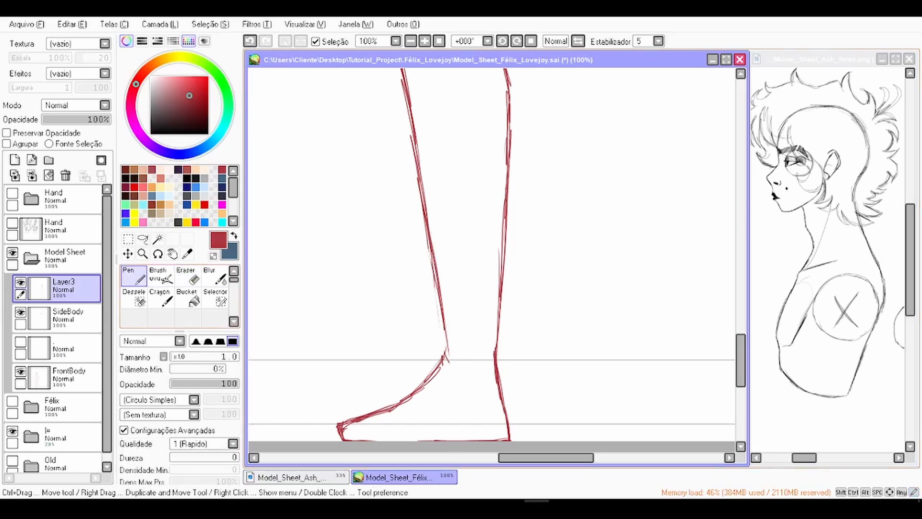
pyautogui.moveTo(437, 278); pyautogui.dragTo(446, 345)
pyautogui.moveTo(446, 346); pyautogui.dragTo(434, 236)
# Step: Select the side view's foot, shorten it slightly from the toe side with a Deform transformation, and deselect it
pyautogui.click(143, 239)
pyautogui.moveTo(436, 257)
pyautogui.mouseDown()
pyautogui.moveTo(326, 388)
pyautogui.moveTo(487, 240)
pyautogui.moveTo(438, 258)
pyautogui.mouseUp()
pyautogui.click(129, 238)
pyautogui.hotkey('ctrl', 't')
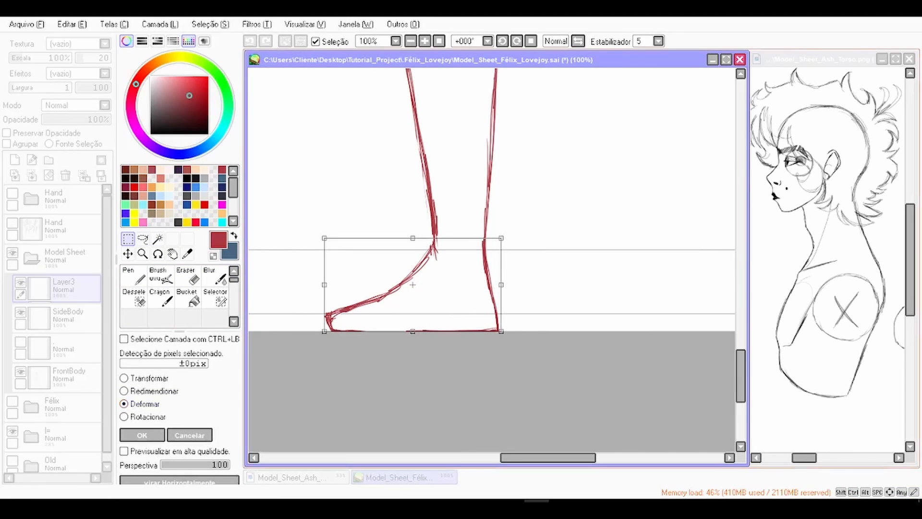
pyautogui.moveTo(324, 285); pyautogui.dragTo(337, 285)
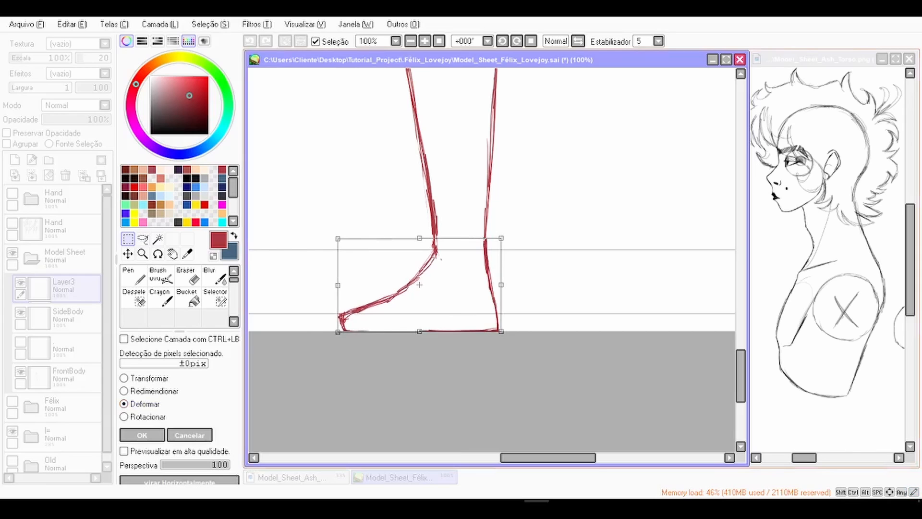
pyautogui.moveTo(419, 285); pyautogui.dragTo(418, 284)
pyautogui.press('Return')
pyautogui.hotkey('ctrl', 'd')
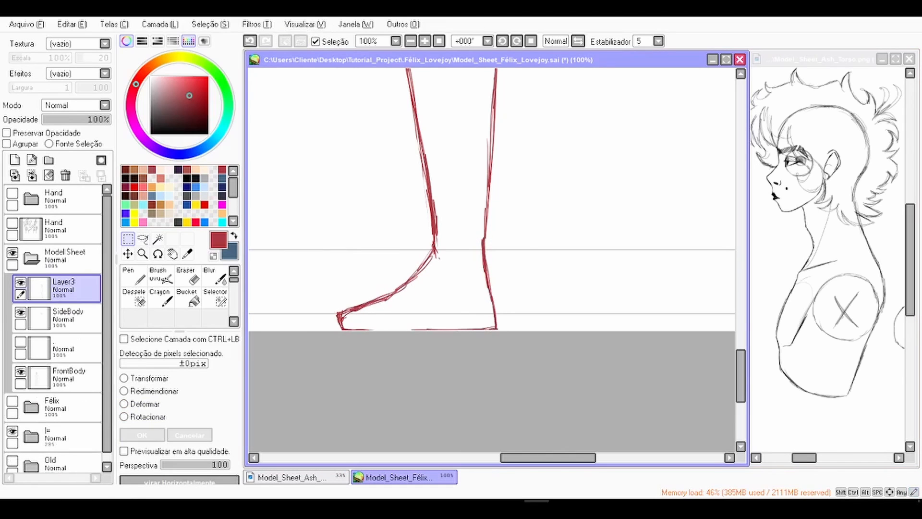
# Step: Close the Ash torso reference image and maximise the model sheet's window
pyautogui.click(439, 42)
pyautogui.press('space')
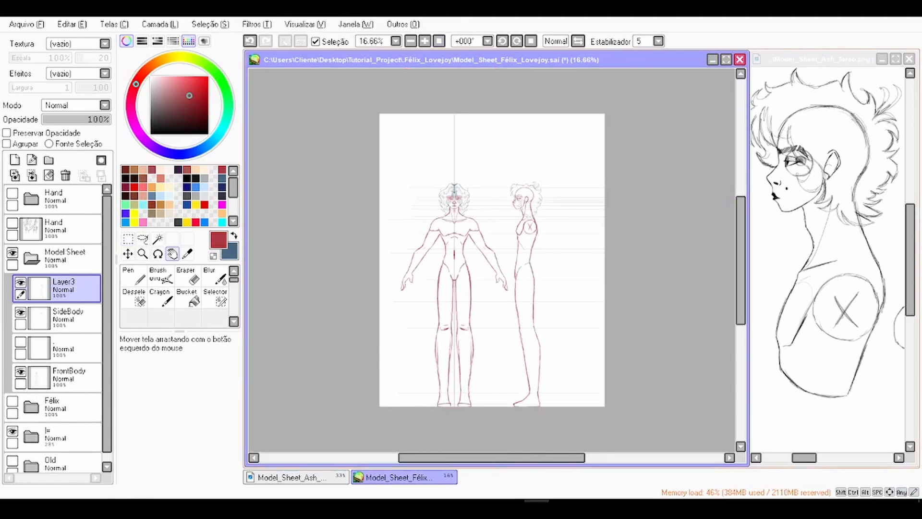
pyautogui.click(827, 259)
pyautogui.click(909, 59)
pyautogui.click(726, 60)
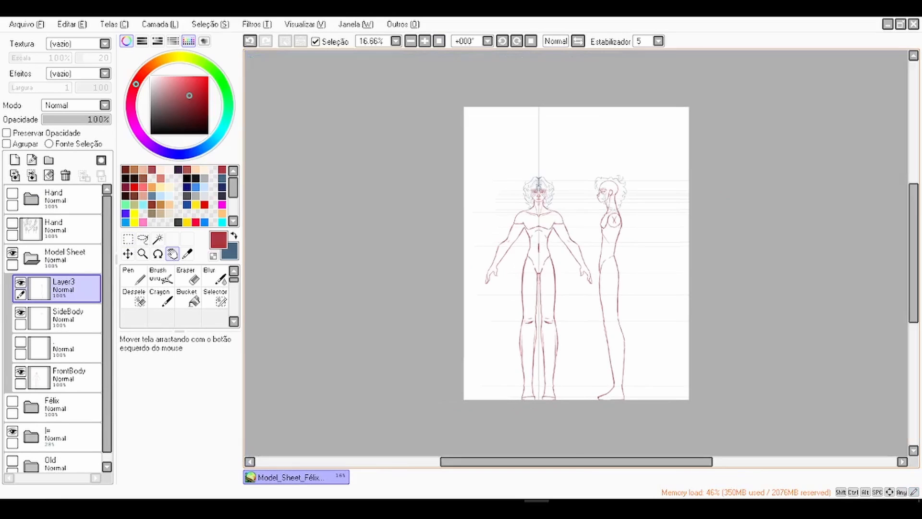
pyautogui.scroll(1, 626, 190)
pyautogui.moveTo(539, 361); pyautogui.dragTo(511, 290)
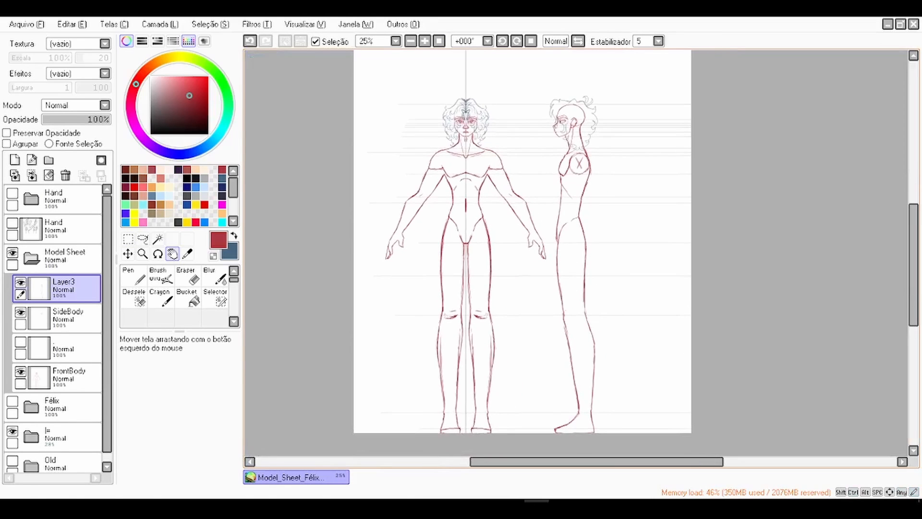
# Step: Merge Layer3 down into SideBody and delete the hidden spare layer above FrontBody, leaving the Model Sheet folder collapsed
pyautogui.click(21, 283)
pyautogui.click(20, 282)
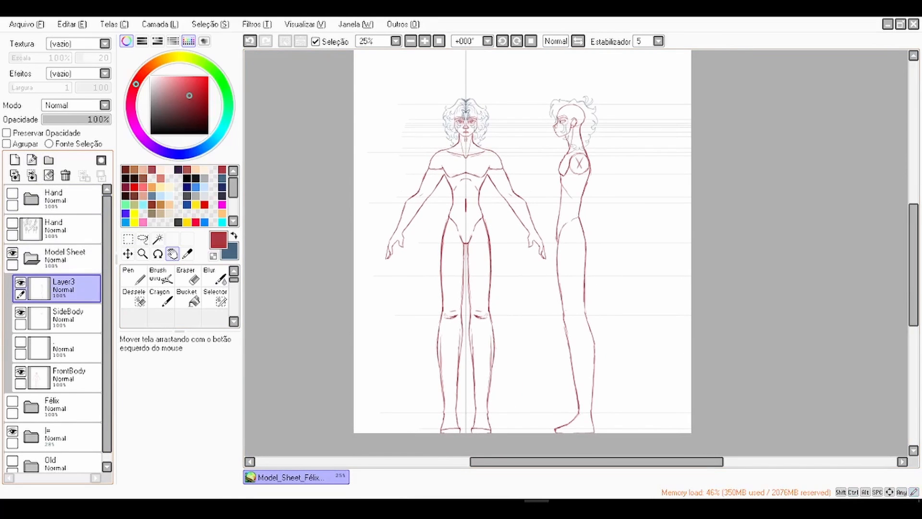
pyautogui.click(32, 175)
pyautogui.click(67, 319)
pyautogui.click(65, 175)
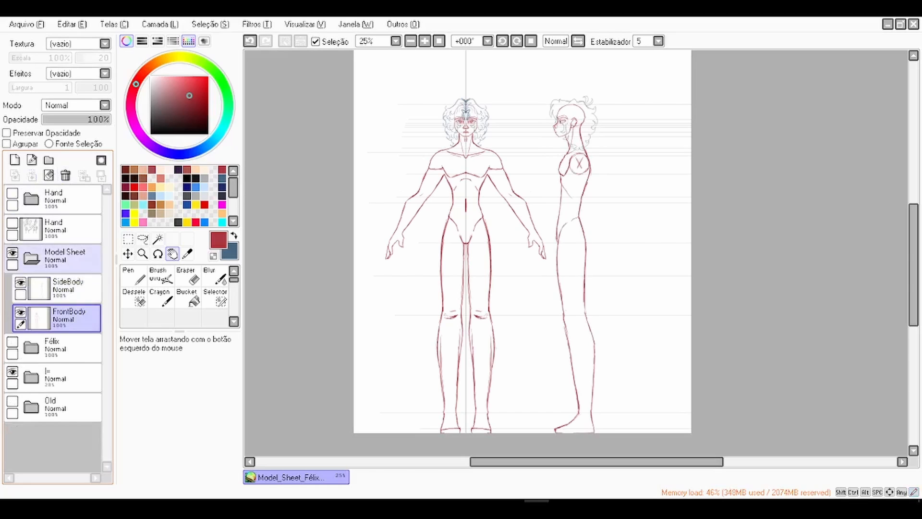
pyautogui.click(31, 258)
pyautogui.click(57, 288)
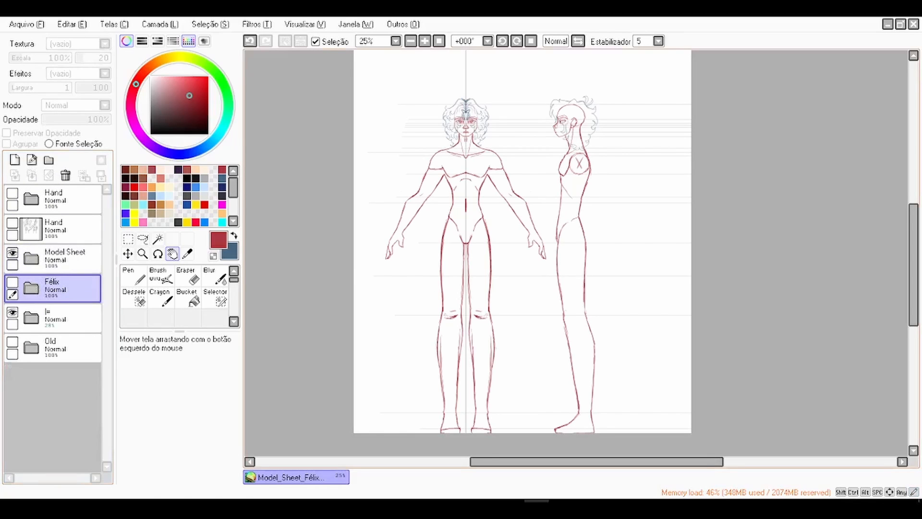
# Step: Fade the Model Sheet folder to 25% opacity and add a new folder containing a new layer above it
pyautogui.scroll(3, 478, 144)
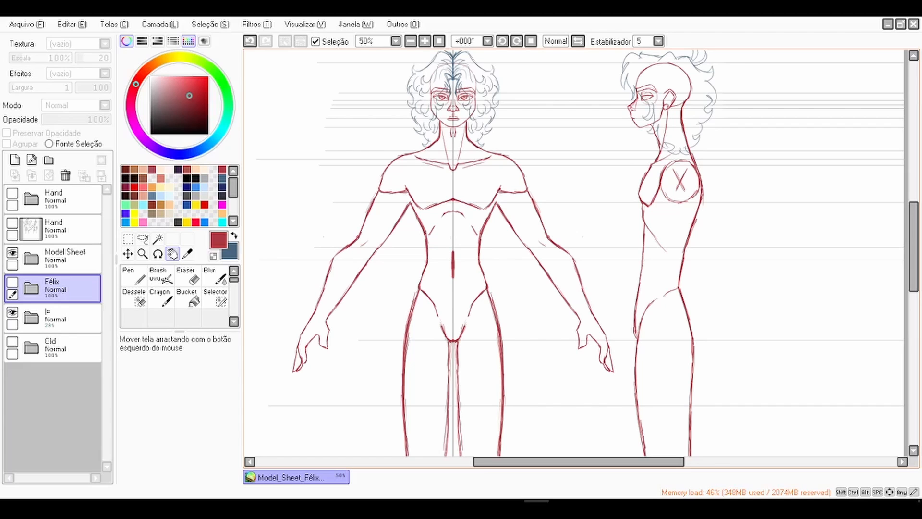
pyautogui.moveTo(577, 250); pyautogui.dragTo(466, 224)
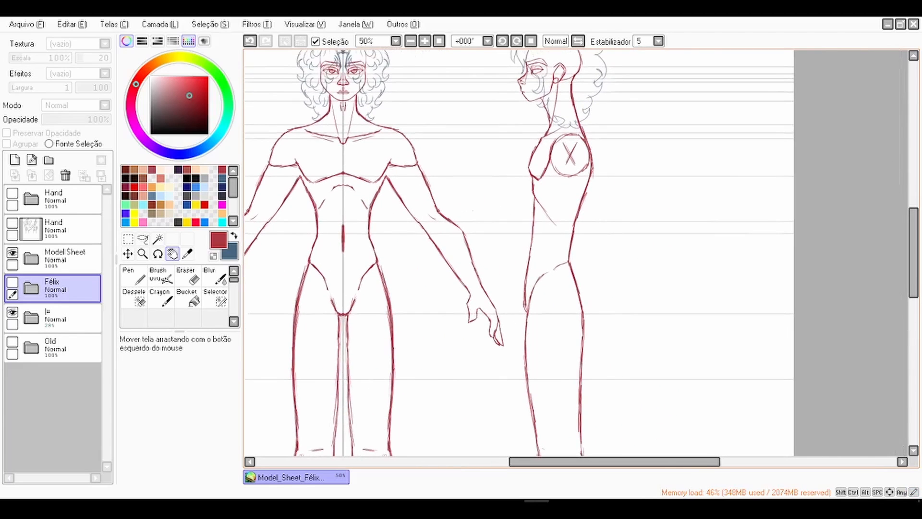
pyautogui.scroll(-3, 576, 252)
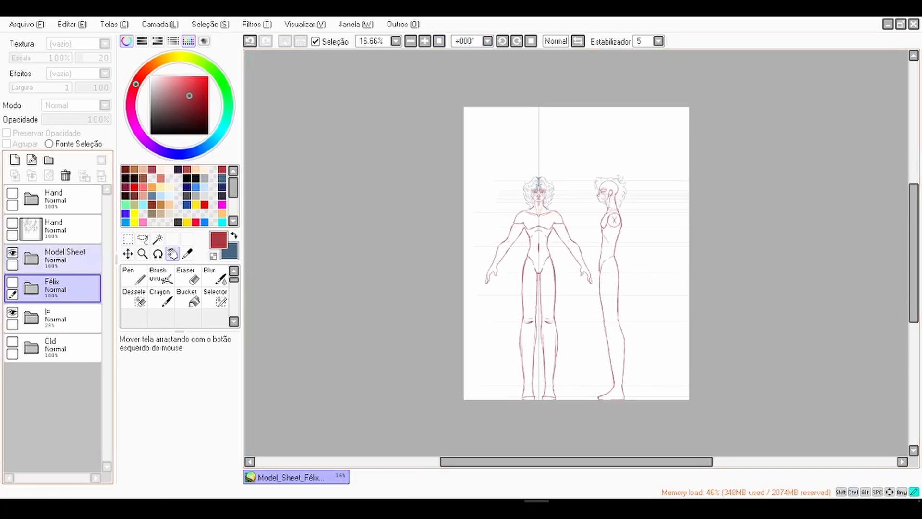
pyautogui.click(64, 259)
pyautogui.moveTo(71, 119); pyautogui.dragTo(59, 120)
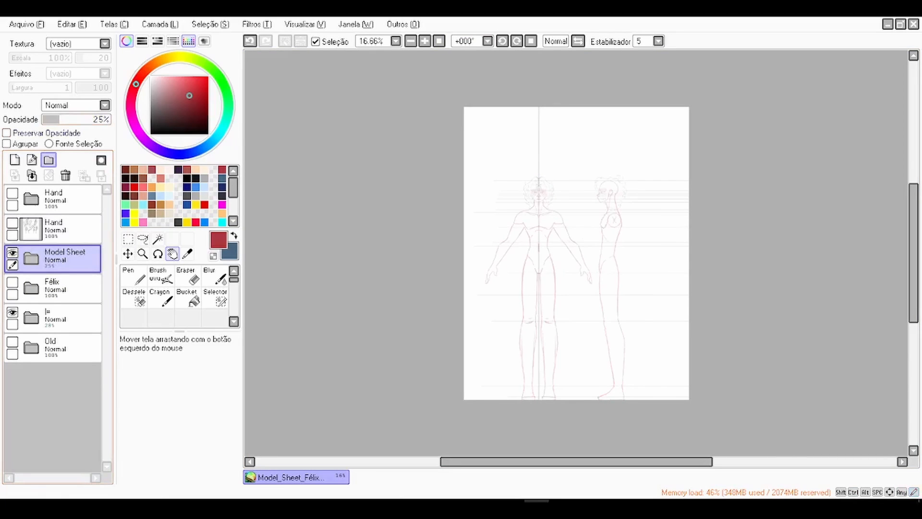
pyautogui.click(48, 160)
pyautogui.click(14, 160)
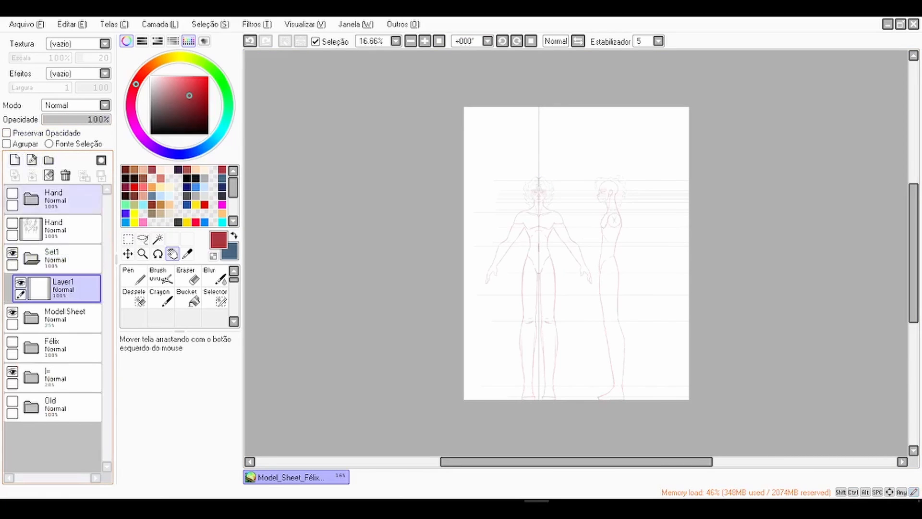
# Step: Rename the new layer as Line and the folder containing it as Clothes
pyautogui.doubleClick(62, 286)
pyautogui.write('Clothe')
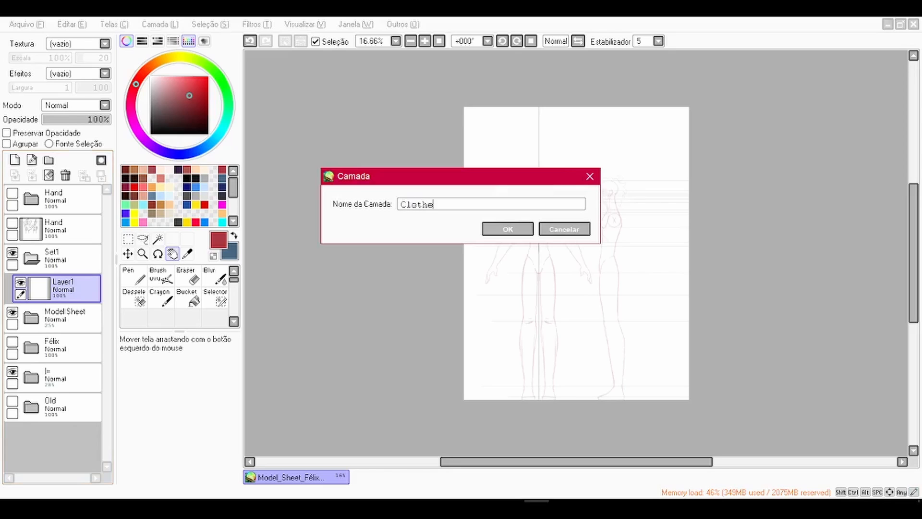
pyautogui.write('s')
pyautogui.doubleClick(403, 204)
pyautogui.press('BackSpace')
pyautogui.write('Line')
pyautogui.press('Return')
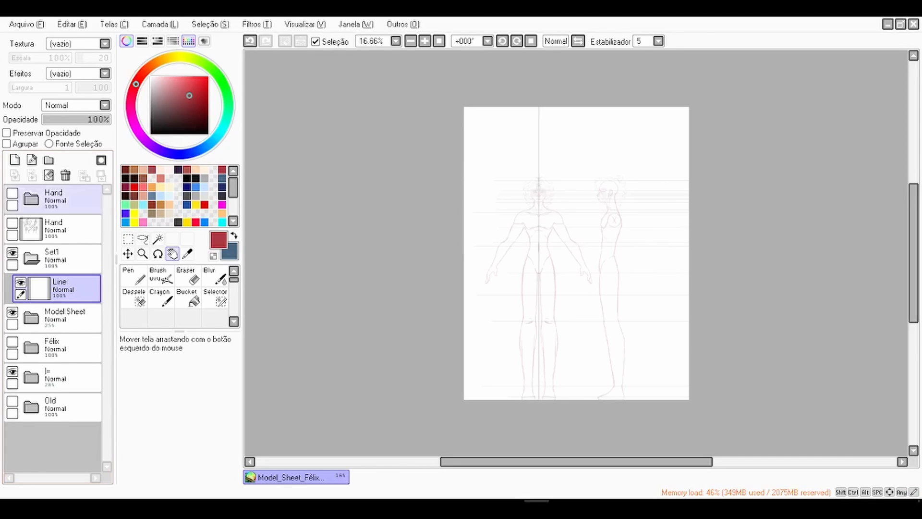
pyautogui.doubleClick(62, 258)
pyautogui.write('C')
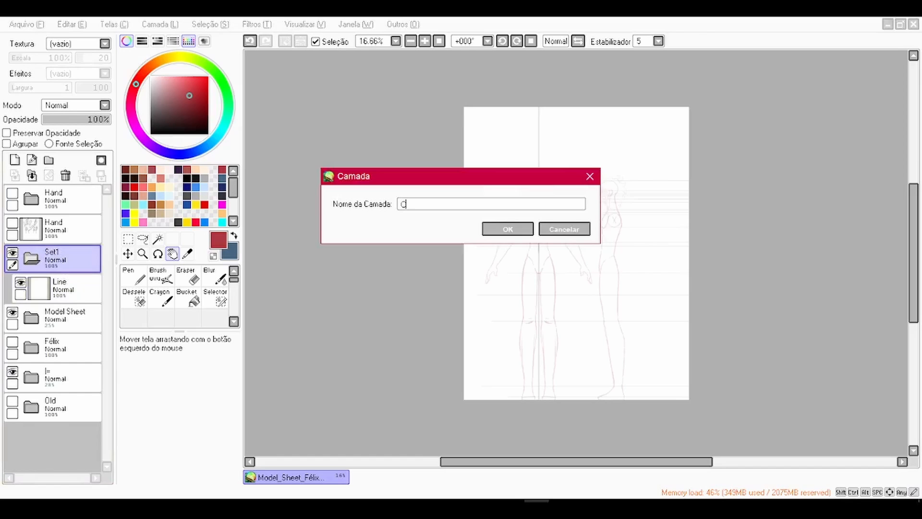
pyautogui.write('lothes')
pyautogui.press('Return')
# Step: Add a layer named Colours to the Clothes folder and place it below Line
pyautogui.click(63, 288)
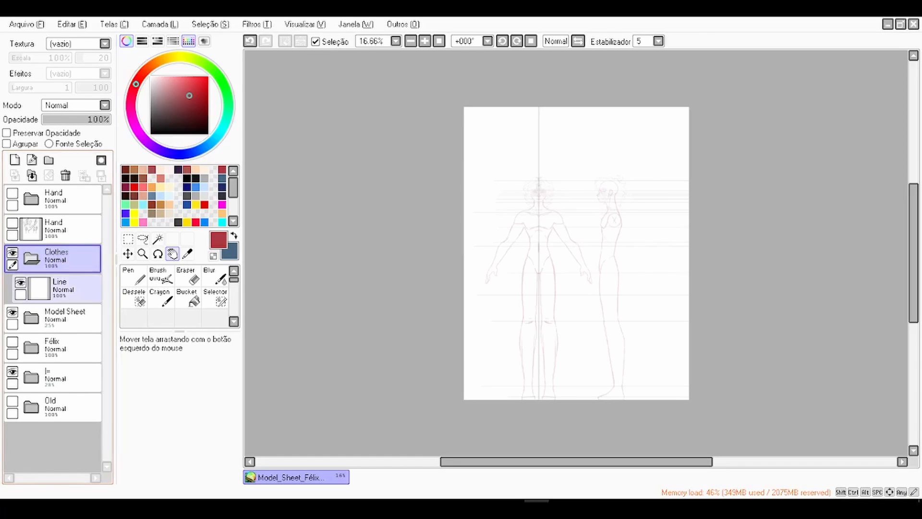
pyautogui.click(14, 160)
pyautogui.doubleClick(63, 286)
pyautogui.press('BackSpace')
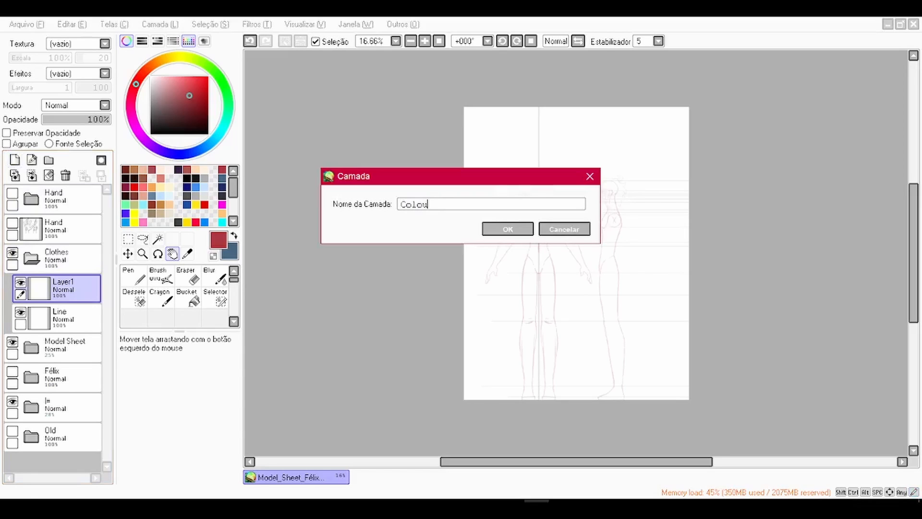
pyautogui.press('Return')
pyautogui.moveTo(67, 288); pyautogui.dragTo(67, 330)
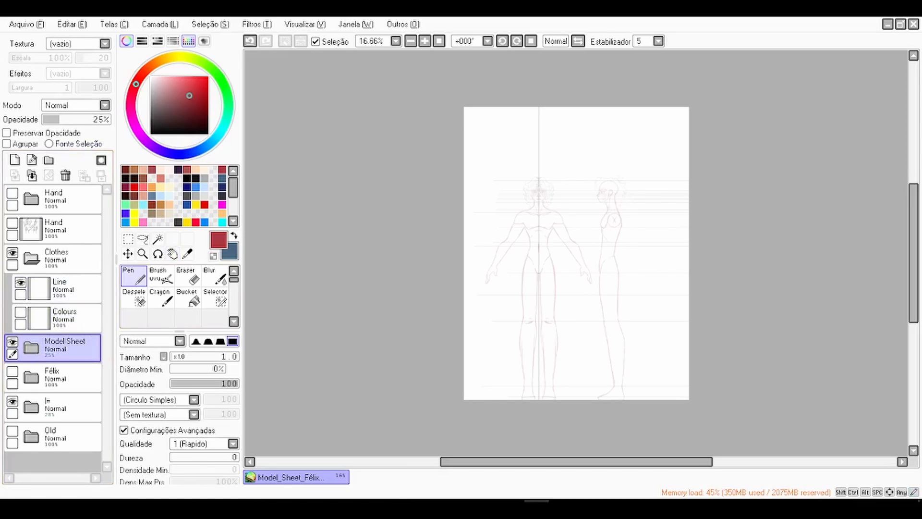
# Step: Set the Model Sheet folder's opacity to 56% and hide the folder with the horizontal guides and centre line
pyautogui.moveTo(63, 119)
pyautogui.mouseDown()
pyautogui.moveTo(89, 120)
pyautogui.moveTo(81, 120)
pyautogui.mouseUp()
pyautogui.scroll(5, 564, 262)
pyautogui.click(172, 254)
pyautogui.moveTo(375, 231); pyautogui.dragTo(371, 282)
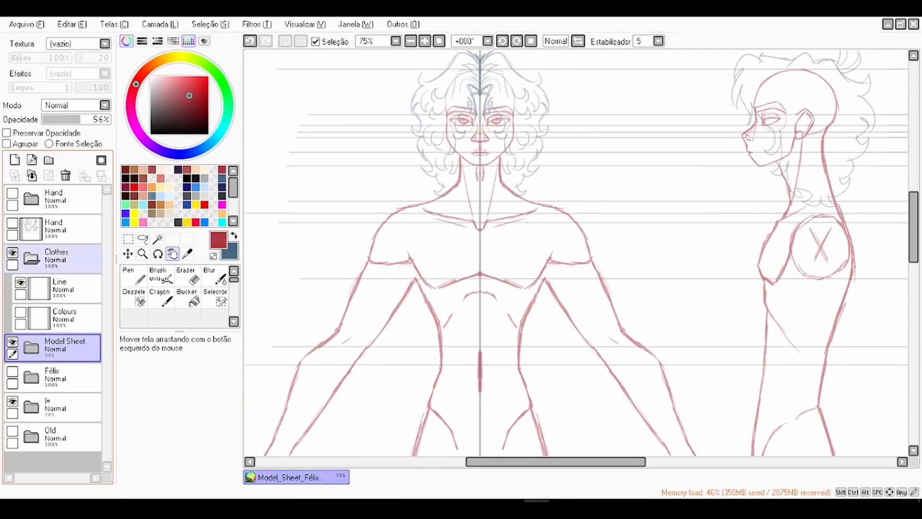
pyautogui.click(31, 258)
pyautogui.click(12, 341)
pyautogui.scroll(-3, 469, 219)
pyautogui.moveTo(469, 219); pyautogui.dragTo(454, 178)
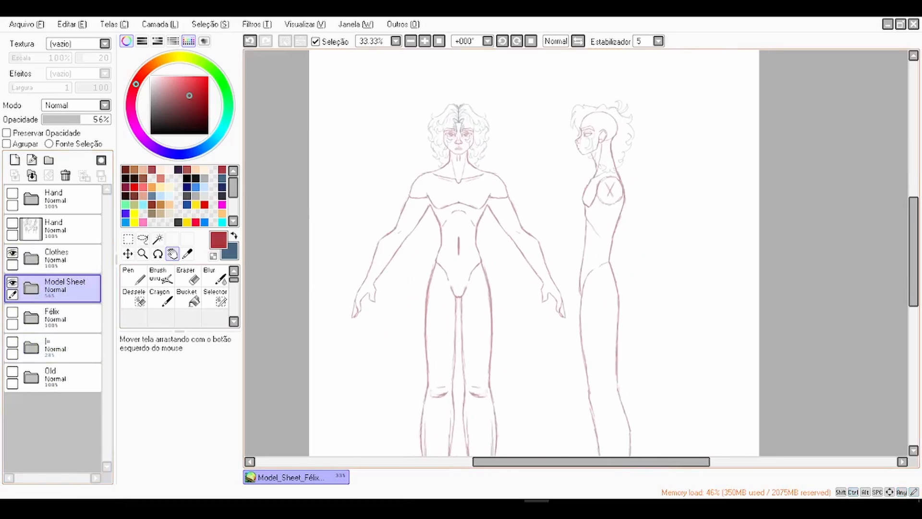
# Step: Expand the Clothes folder and make its Line layer active for drawing
pyautogui.scroll(-1, 478, 171)
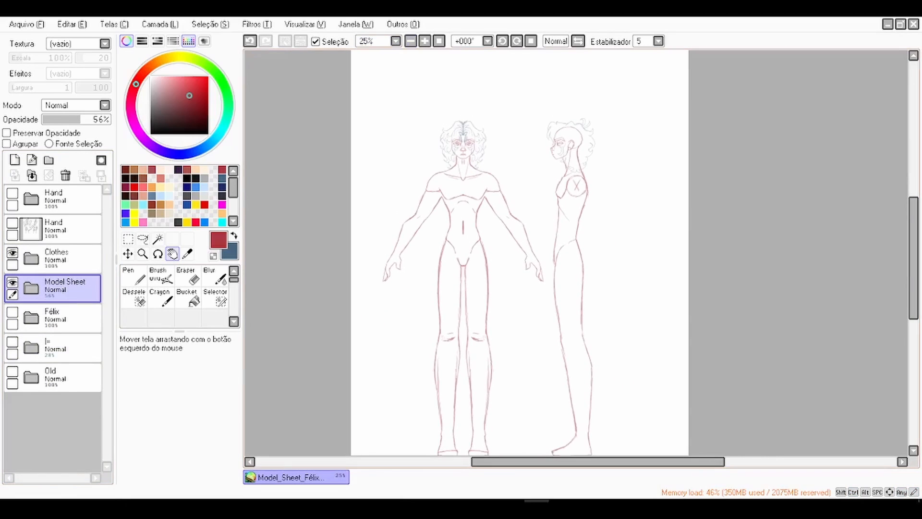
pyautogui.scroll(2, 473, 154)
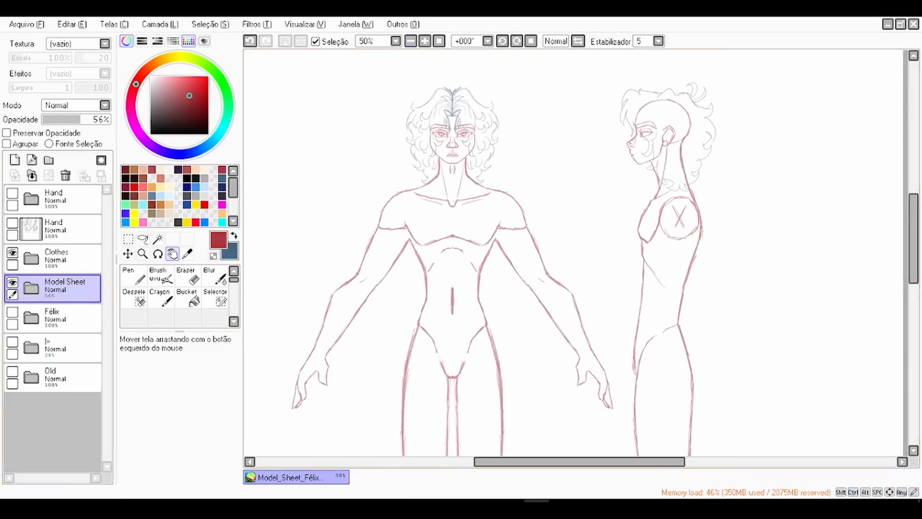
pyautogui.click(32, 258)
pyautogui.click(62, 288)
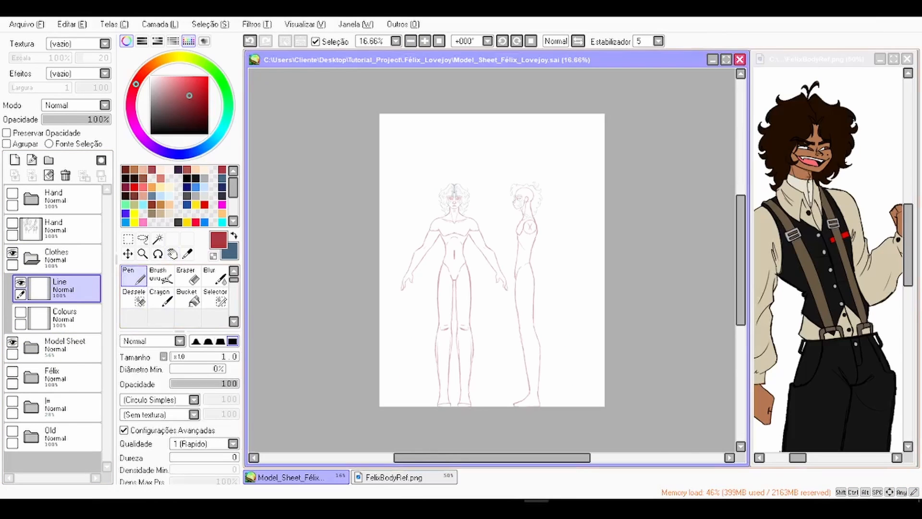
# Step: Examine the collar and sleeve in the character reference alongside the front view's neck, shoulder and arm
pyautogui.press('space')
pyautogui.scroll(-1, 492, 260)
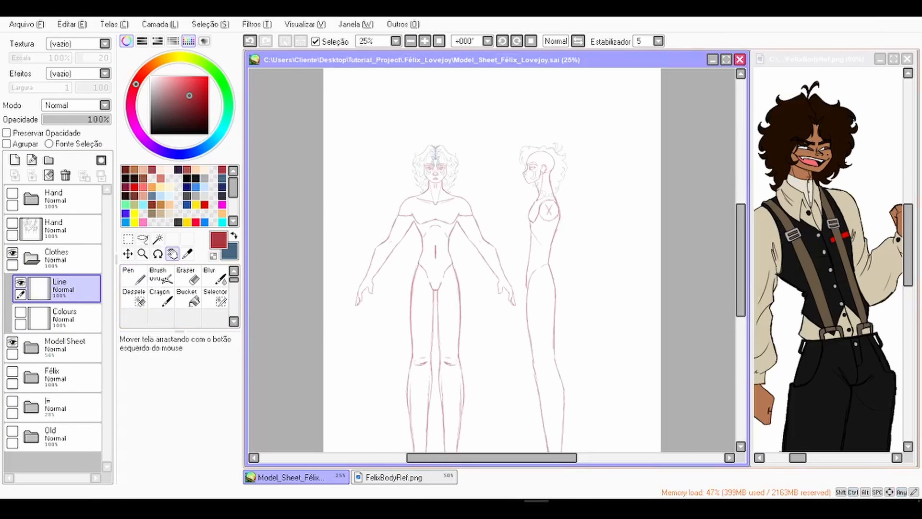
pyautogui.click(828, 259)
pyautogui.hotkey('ctrl', '+')
pyautogui.moveTo(816, 250); pyautogui.dragTo(836, 238)
pyautogui.hotkey('ctrl', '-')
pyautogui.hotkey('ctrl', '+')
pyautogui.hotkey('ctrl', '-')
pyautogui.scroll(1, 829, 260)
pyautogui.click(492, 260)
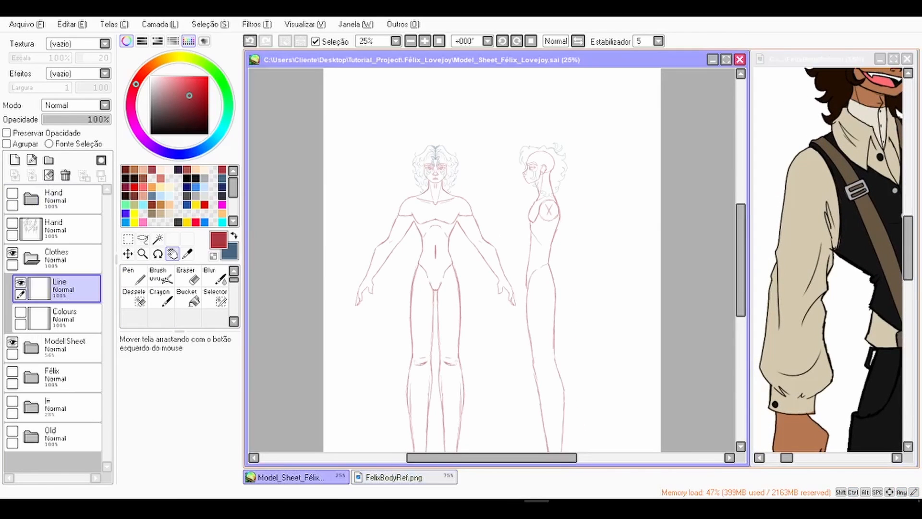
pyautogui.scroll(2, 505, 247)
pyautogui.moveTo(493, 221); pyautogui.dragTo(586, 310)
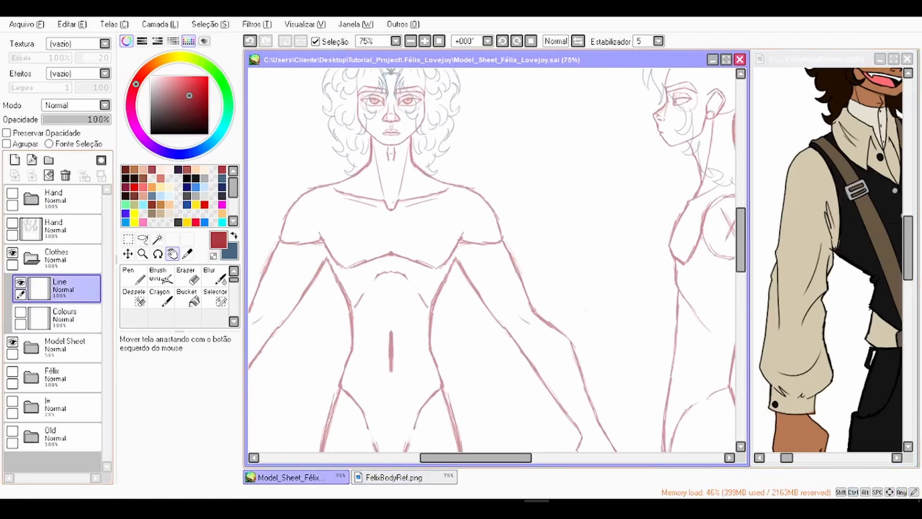
pyautogui.press('n')
pyautogui.scroll(2, 399, 166)
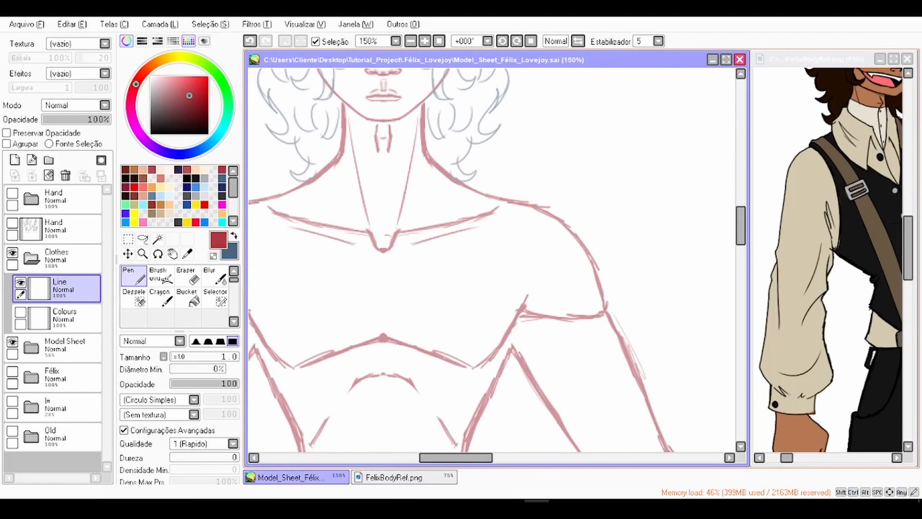
pyautogui.scroll(-1, 402, 202)
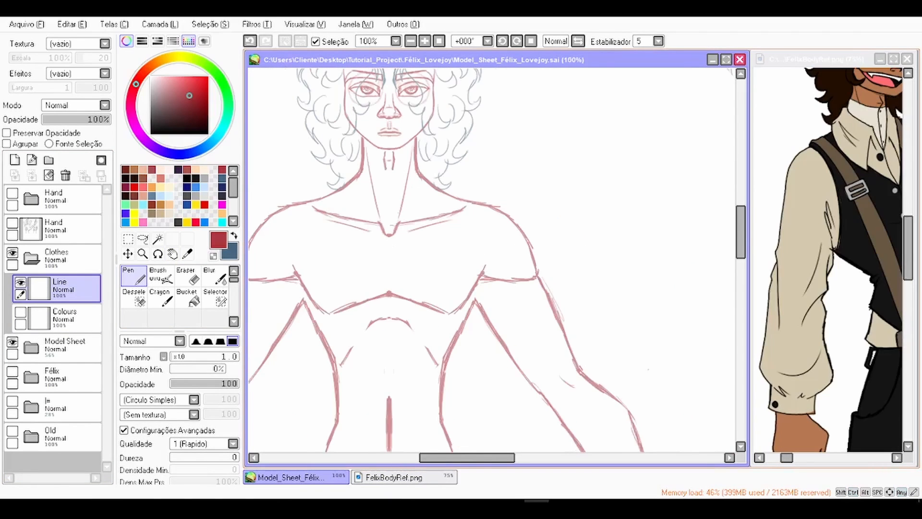
pyautogui.scroll(1, 401, 211)
# Step: Switch the drawing colour to blue and sketch a diagonal collar line from the side of the neck to the collarbone centre
pyautogui.moveTo(434, 171); pyautogui.dragTo(395, 228)
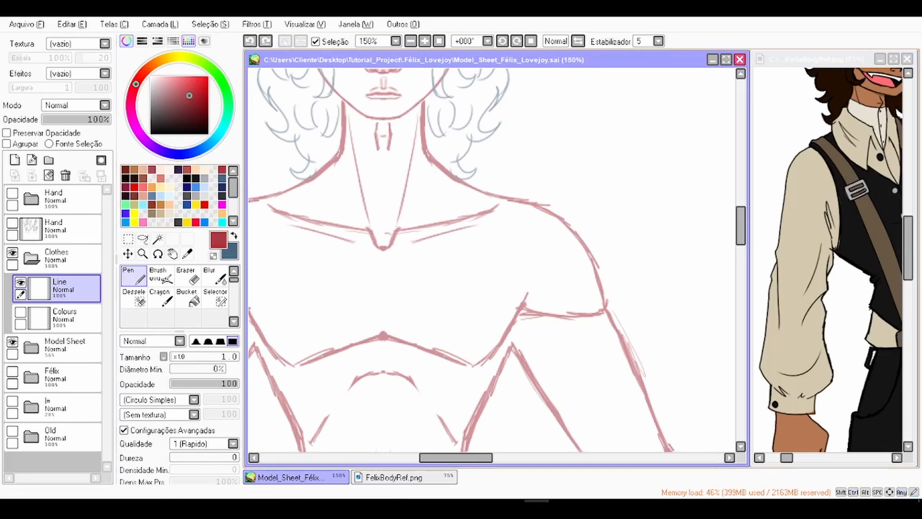
pyautogui.press('x')
pyautogui.moveTo(389, 241); pyautogui.dragTo(430, 172)
pyautogui.moveTo(405, 220); pyautogui.dragTo(434, 157)
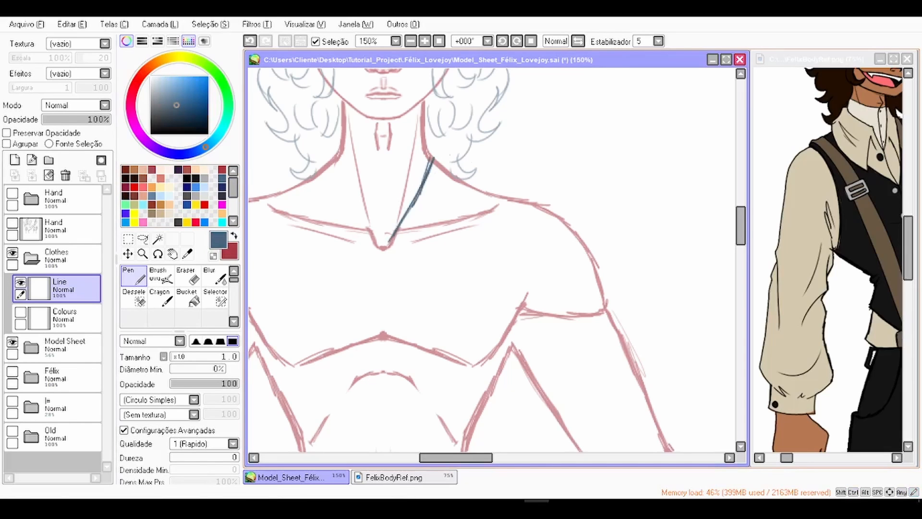
# Step: Try to sketch the shirt sleeve's inner and outer edges along the front view's upper arm
pyautogui.moveTo(543, 331)
pyautogui.mouseDown()
pyautogui.moveTo(431, 204)
pyautogui.moveTo(449, 292)
pyautogui.mouseUp()
pyautogui.moveTo(402, 221); pyautogui.dragTo(470, 325)
pyautogui.moveTo(406, 225); pyautogui.dragTo(498, 346)
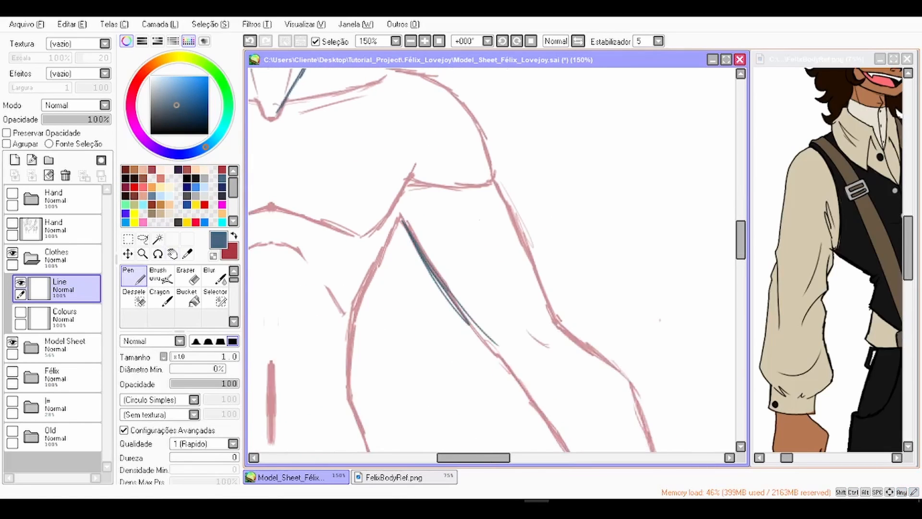
pyautogui.scroll(1, 493, 260)
pyautogui.moveTo(364, 208); pyautogui.dragTo(473, 363)
pyautogui.moveTo(381, 251); pyautogui.dragTo(502, 385)
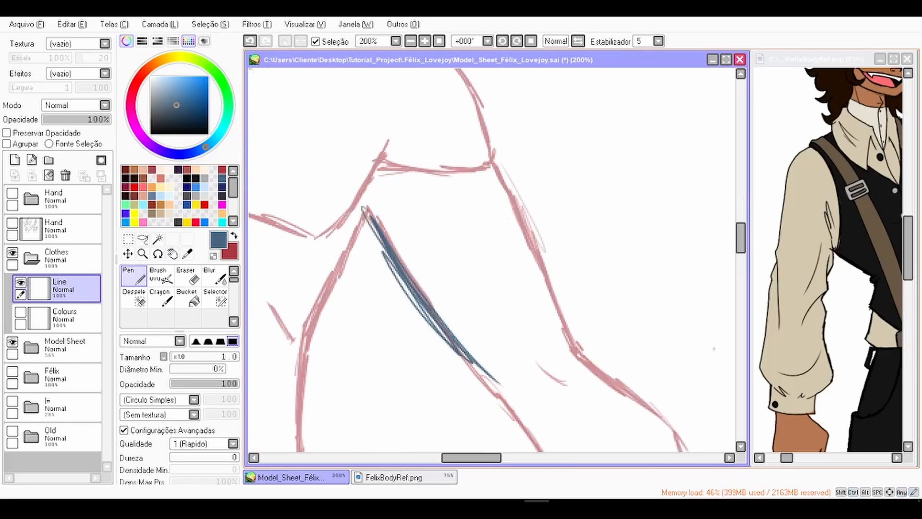
pyautogui.moveTo(490, 159); pyautogui.dragTo(557, 304)
pyautogui.moveTo(523, 246); pyautogui.dragTo(587, 367)
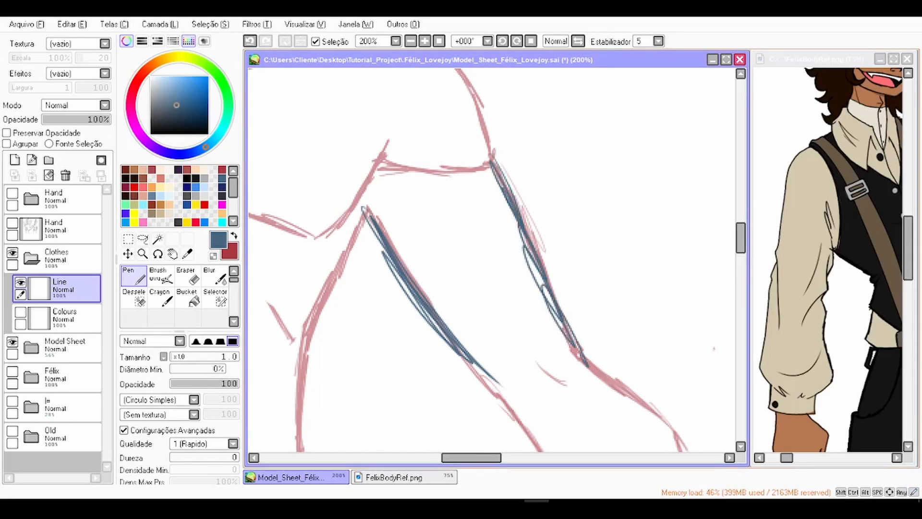
pyautogui.hotkey('ctrl', 'z')
pyautogui.hotkey('ctrl', 'z')
pyautogui.hotkey('ctrl', 'z')
pyautogui.hotkey('ctrl', 'z')
pyautogui.hotkey('ctrl', 'z')
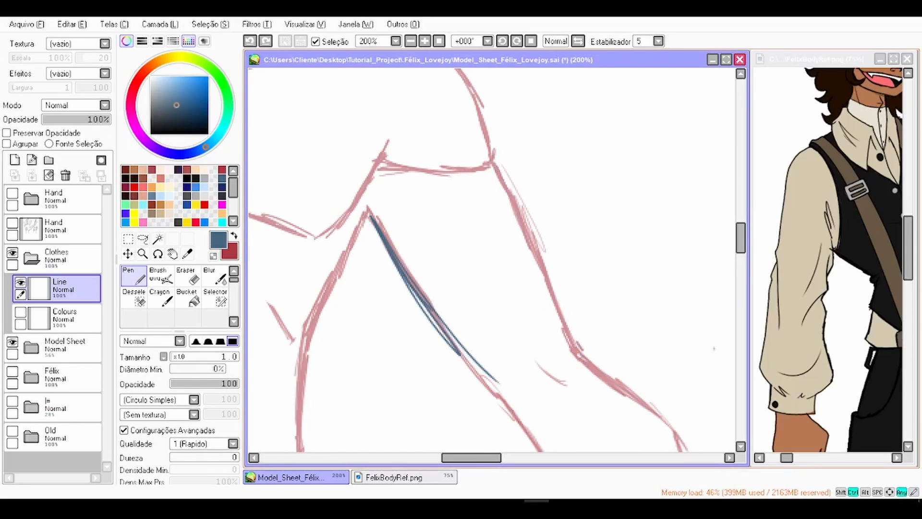
pyautogui.scroll(-1, 492, 260)
pyautogui.hotkey('ctrl', 'z')
pyautogui.hotkey('ctrl', 'z')
pyautogui.hotkey('ctrl', 'z')
# Step: Try to block in the sleeve with a curved fold across the upper arm
pyautogui.moveTo(429, 279); pyautogui.dragTo(493, 242)
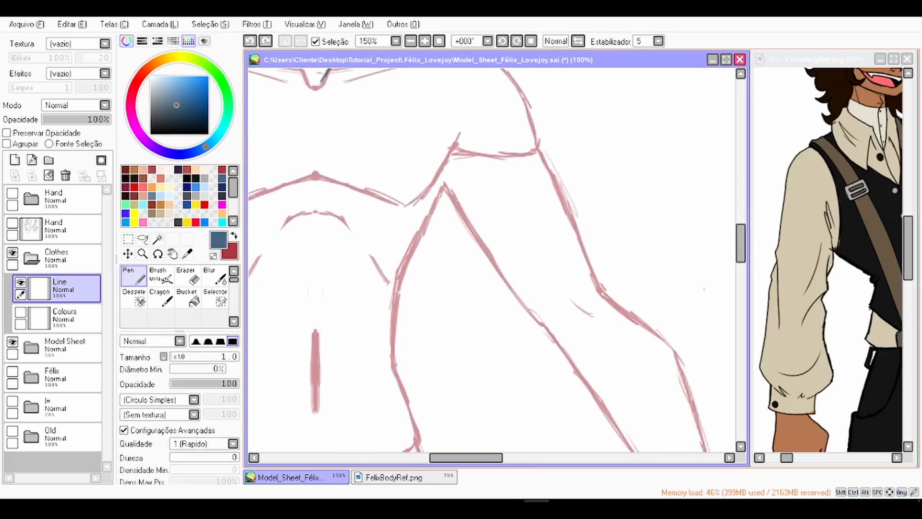
pyautogui.moveTo(598, 268)
pyautogui.mouseDown()
pyautogui.moveTo(552, 339)
pyautogui.moveTo(468, 259)
pyautogui.moveTo(513, 339)
pyautogui.mouseUp()
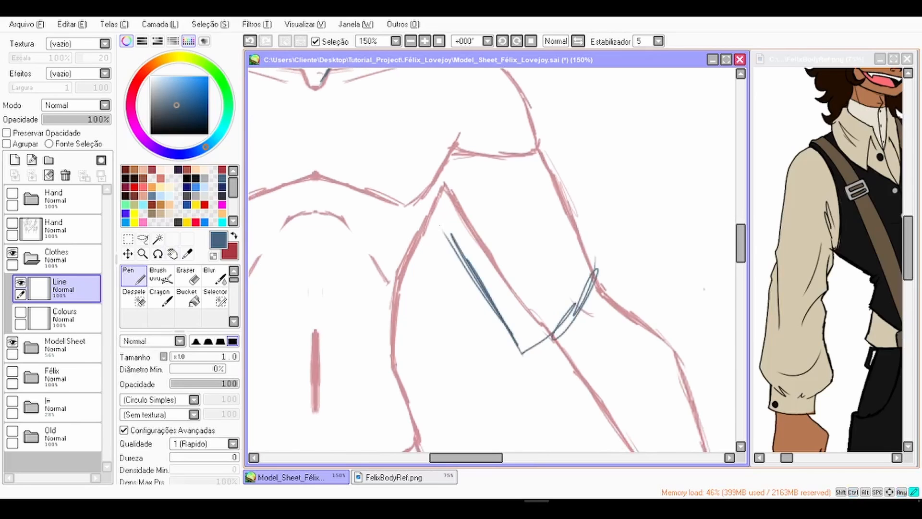
pyautogui.moveTo(597, 266); pyautogui.dragTo(537, 142)
pyautogui.hotkey('ctrl', 'z')
pyautogui.hotkey('ctrl', 'z')
pyautogui.hotkey('ctrl', 'z')
pyautogui.hotkey('ctrl', 'z')
pyautogui.hotkey('ctrl', 'z')
pyautogui.hotkey('ctrl', 'z')
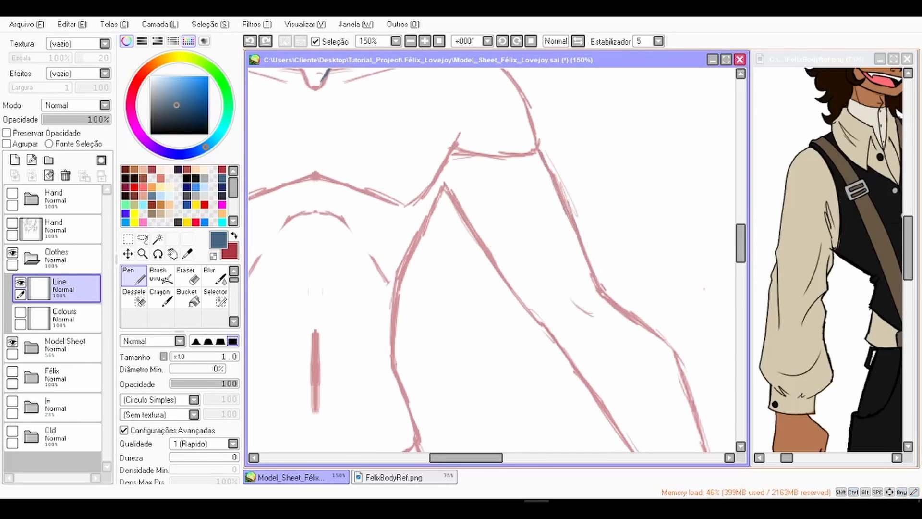
pyautogui.moveTo(446, 185)
pyautogui.mouseDown()
pyautogui.moveTo(560, 249)
pyautogui.moveTo(530, 102)
pyautogui.mouseUp()
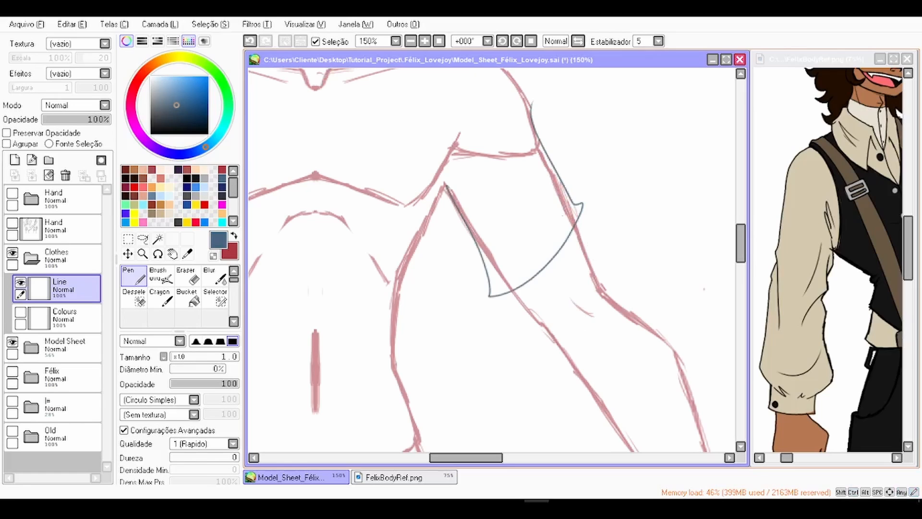
pyautogui.hotkey('ctrl', 'z')
# Step: Show the guide folder with the centre line and sketch one half of the shirt collar with a size 2 pen
pyautogui.scroll(-2, 529, 220)
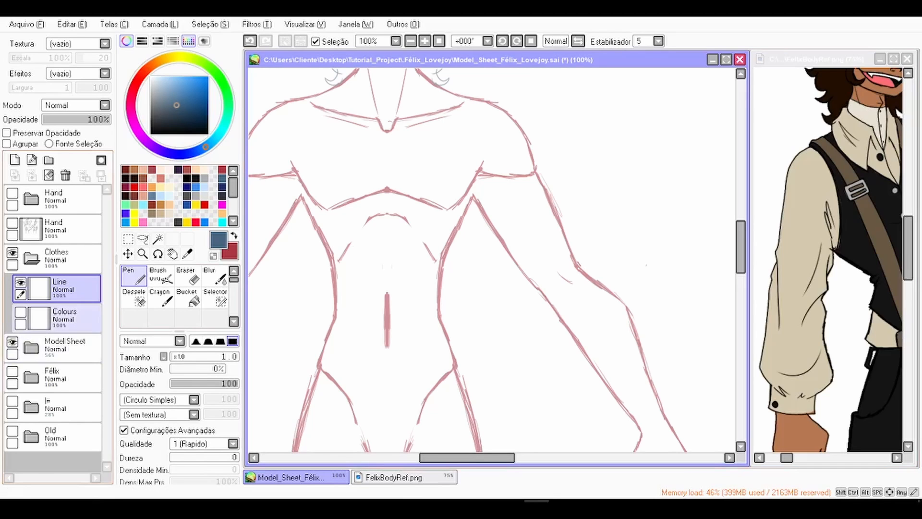
pyautogui.click(12, 401)
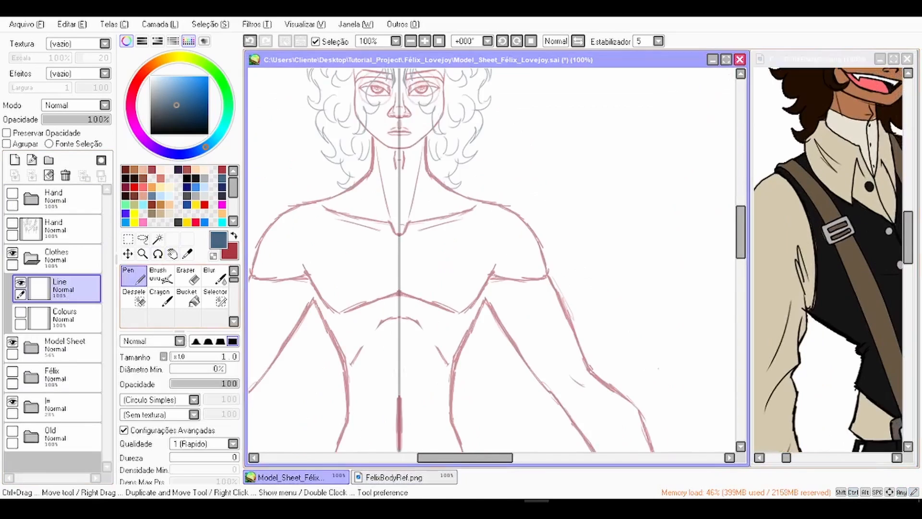
pyautogui.scroll(2, 399, 192)
pyautogui.moveTo(370, 223)
pyautogui.mouseDown()
pyautogui.moveTo(422, 203)
pyautogui.moveTo(374, 375)
pyautogui.mouseUp()
pyautogui.moveTo(427, 226); pyautogui.dragTo(482, 313)
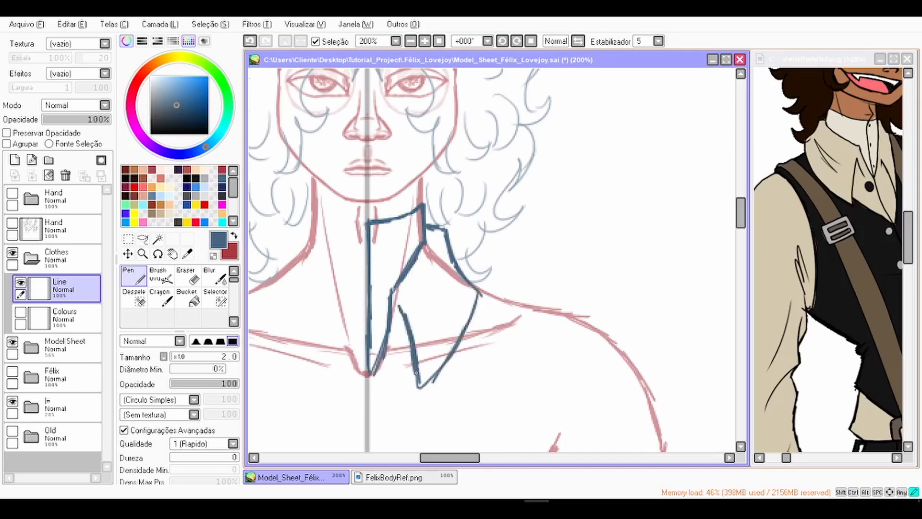
# Step: Sketch the loose shirt sleeve from shoulder to wrist, with curved folds and a buttoned-style cuff around the forearm
pyautogui.scroll(-2, 835, 259)
pyautogui.moveTo(382, 152); pyautogui.dragTo(490, 193)
pyautogui.moveTo(531, 294); pyautogui.dragTo(408, 180)
pyautogui.moveTo(444, 211); pyautogui.dragTo(481, 324)
pyautogui.moveTo(388, 132); pyautogui.dragTo(453, 188)
pyautogui.moveTo(251, 79); pyautogui.dragTo(383, 390)
pyautogui.scroll(1, 492, 259)
pyautogui.moveTo(273, 123); pyautogui.dragTo(478, 184)
pyautogui.moveTo(505, 203); pyautogui.dragTo(407, 294)
pyautogui.moveTo(534, 303); pyautogui.dragTo(465, 363)
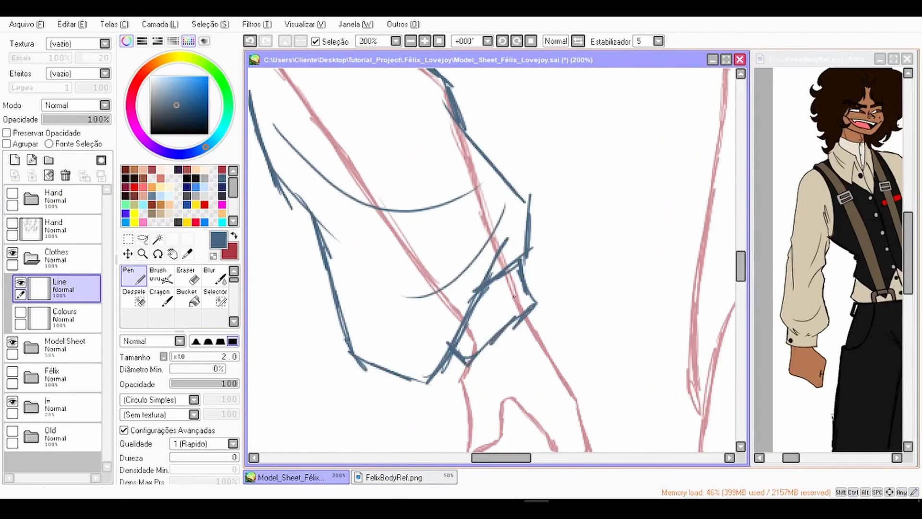
# Step: Sketch the vest's armhole line and its diagonal neckline running from the shoulder towards the centre line
pyautogui.scroll(-2, 492, 260)
pyautogui.moveTo(835, 259); pyautogui.dragTo(808, 265)
pyautogui.moveTo(445, 181); pyautogui.dragTo(447, 310)
pyautogui.scroll(2, 492, 259)
pyautogui.moveTo(469, 80); pyautogui.dragTo(373, 196)
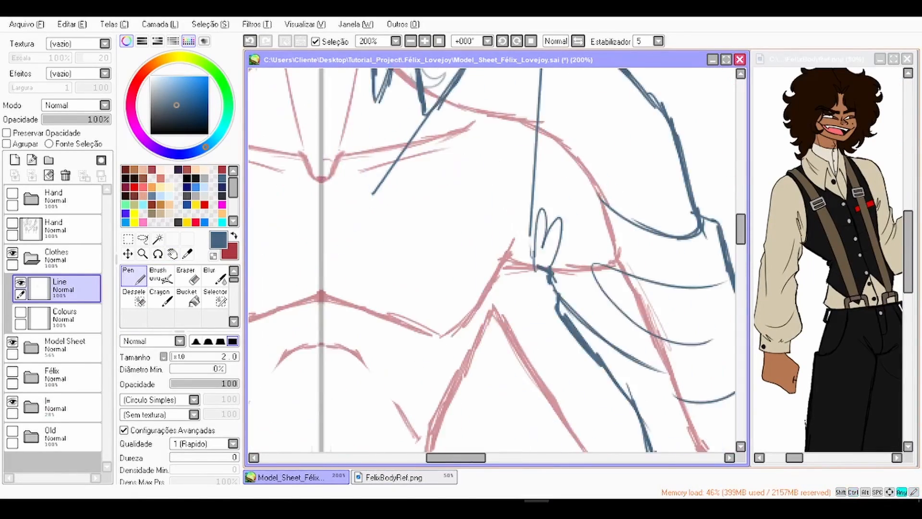
pyautogui.scroll(-3, 492, 259)
pyautogui.scroll(2, 492, 259)
# Step: Sketch the vest's side and pointed hem, along with the trousers' waistband, fly and hip pocket
pyautogui.moveTo(440, 322); pyautogui.dragTo(463, 389)
pyautogui.moveTo(352, 355)
pyautogui.mouseDown()
pyautogui.moveTo(393, 402)
pyautogui.moveTo(440, 370)
pyautogui.mouseUp()
pyautogui.scroll(-1, 492, 259)
pyautogui.scroll(2, 492, 260)
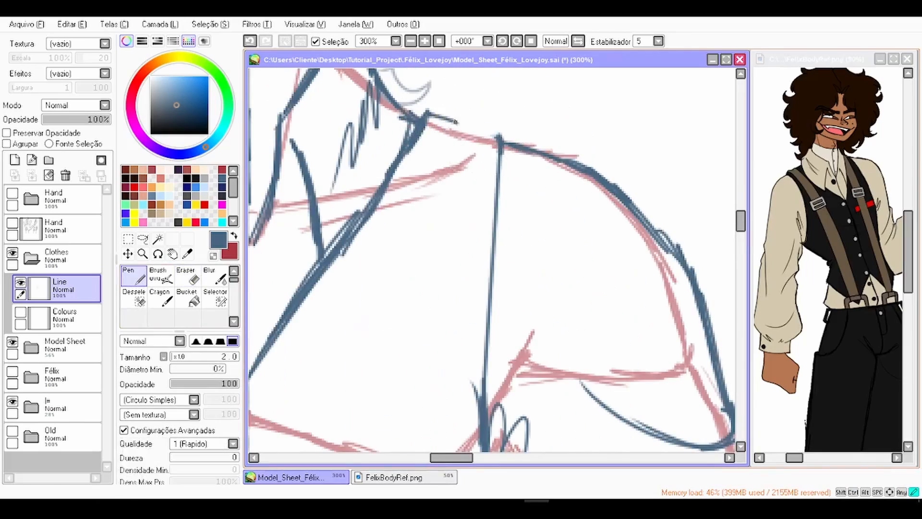
pyautogui.scroll(-2, 492, 260)
pyautogui.scroll(1, 493, 259)
pyautogui.moveTo(422, 201); pyautogui.dragTo(433, 263)
pyautogui.scroll(-1, 492, 260)
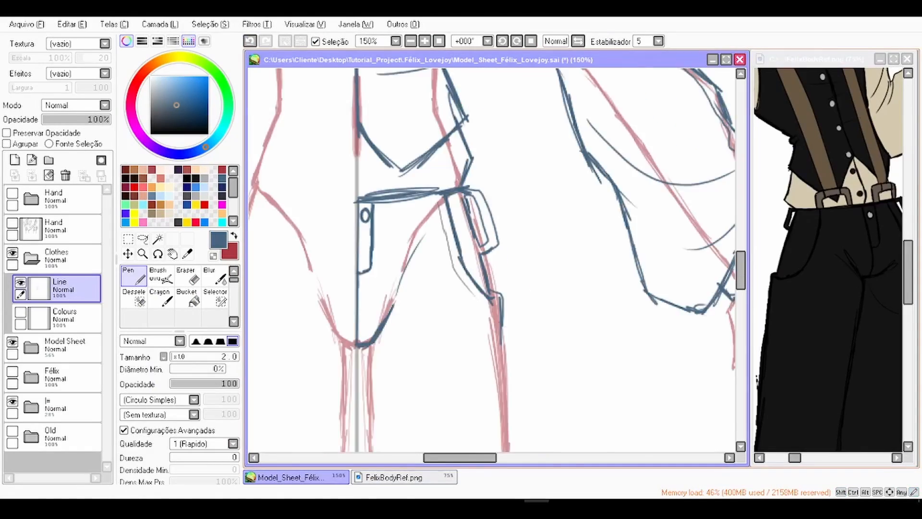
# Step: Sketch the rounded shoe over the front view's foot, following the reference's lower legs
pyautogui.moveTo(835, 259); pyautogui.dragTo(835, 144)
pyautogui.moveTo(478, 196); pyautogui.dragTo(497, 251)
pyautogui.scroll(1, 492, 259)
pyautogui.moveTo(385, 377); pyautogui.dragTo(469, 376)
pyautogui.scroll(1, 492, 260)
pyautogui.moveTo(470, 236); pyautogui.dragTo(508, 402)
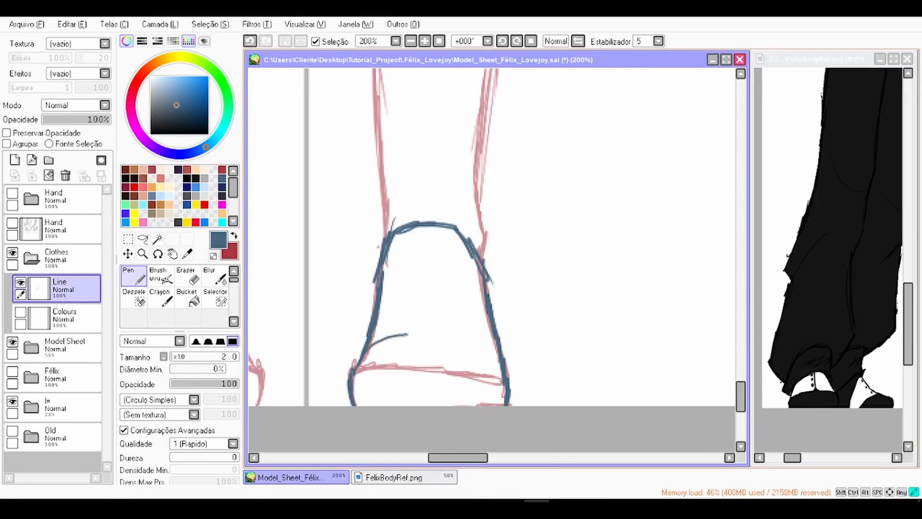
pyautogui.scroll(-1, 493, 260)
pyautogui.moveTo(416, 251); pyautogui.dragTo(415, 308)
# Step: Sketch the wide trouser leg from the hip to the ankle, with folds around the knee
pyautogui.scroll(-1, 492, 260)
pyautogui.moveTo(362, 364); pyautogui.dragTo(391, 409)
pyautogui.moveTo(492, 144); pyautogui.dragTo(492, 433)
pyautogui.moveTo(457, 274); pyautogui.dragTo(500, 448)
pyautogui.scroll(1, 493, 260)
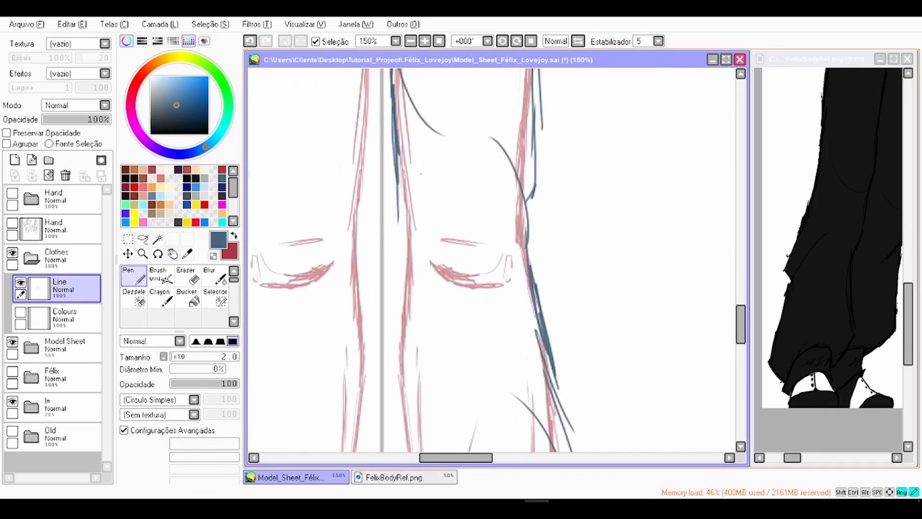
pyautogui.scroll(-2, 493, 260)
pyautogui.moveTo(489, 216); pyautogui.dragTo(466, 384)
pyautogui.scroll(-1, 493, 260)
# Step: Sketch the suspender strap down the vest on a layer above Line, using the reference's suspenders as a guide
pyautogui.moveTo(835, 144); pyautogui.dragTo(835, 384)
pyautogui.scroll(1, 835, 259)
pyautogui.moveTo(835, 260); pyautogui.dragTo(841, 267)
pyautogui.scroll(2, 492, 259)
pyautogui.click(66, 319)
pyautogui.scroll(2, 493, 259)
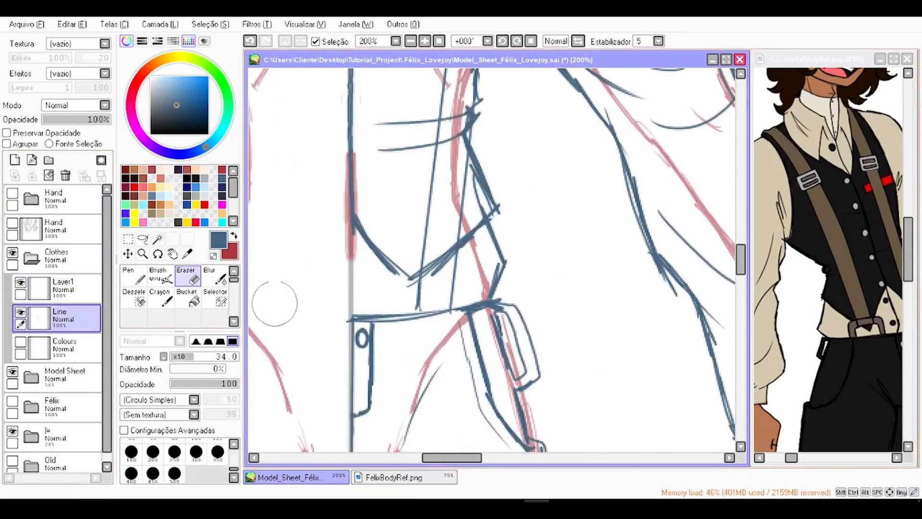
# Step: Draw the suspender's looped clip above the waistband on a new layer above Line
pyautogui.click(15, 160)
pyautogui.moveTo(389, 319); pyautogui.dragTo(521, 312)
pyautogui.click(63, 288)
pyautogui.moveTo(509, 96); pyautogui.dragTo(488, 274)
# Step: Fade the Line strokes crossing the suspender clip with a size 14 eraser at 29 opacity, and merge the clip layer into Line
pyautogui.click(32, 176)
pyautogui.click(63, 319)
pyautogui.scroll(-1, 492, 260)
pyautogui.scroll(1, 492, 259)
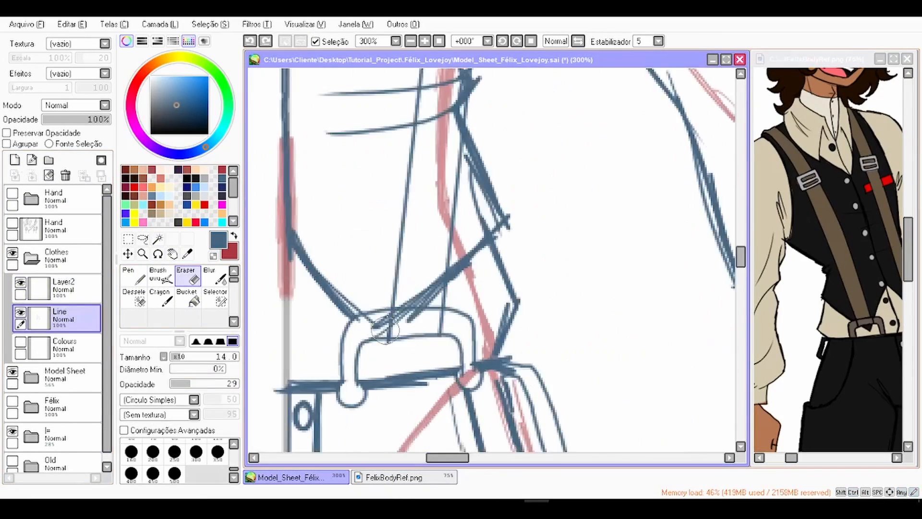
pyautogui.click(32, 176)
# Step: Paste a copy of the half outfit, mirror it across the centre line and merge it into the Line layer
pyautogui.scroll(-5, 492, 259)
pyautogui.hotkey('ctrl', 'v')
pyautogui.scroll(4, 492, 259)
pyautogui.click(32, 176)
# Step: Add buttons down the vest by pasting copies and merging them into Line, and sketch the breast pocket
pyautogui.moveTo(429, 286); pyautogui.dragTo(452, 227)
pyautogui.scroll(-1, 492, 259)
pyautogui.hotkey('ctrl', 'v')
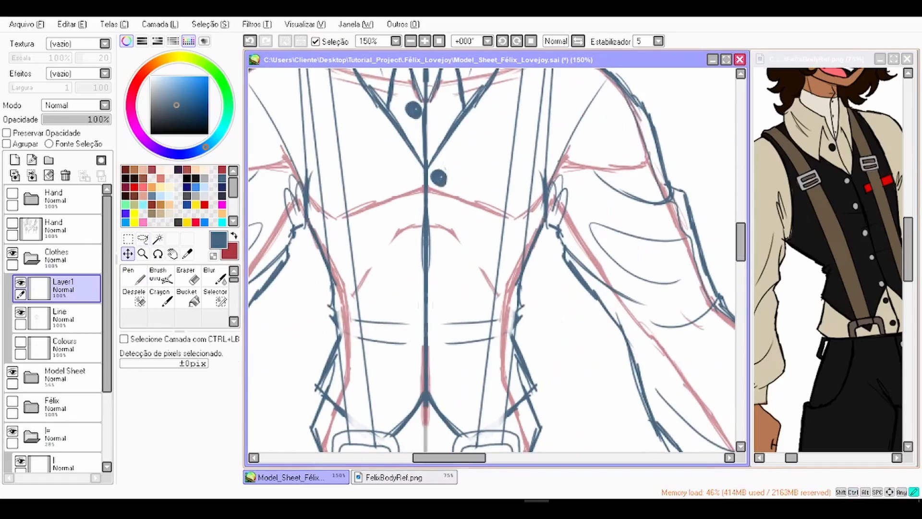
pyautogui.hotkey('ctrl', 'v')
pyautogui.click(31, 175)
pyautogui.scroll(1, 492, 260)
pyautogui.moveTo(378, 244); pyautogui.dragTo(467, 250)
pyautogui.scroll(-5, 493, 259)
# Step: Add a layer below Line and fill the wand-selected outfit silhouette with red as a colour base
pyautogui.click(15, 160)
pyautogui.moveTo(64, 288); pyautogui.dragTo(63, 319)
pyautogui.click(157, 238)
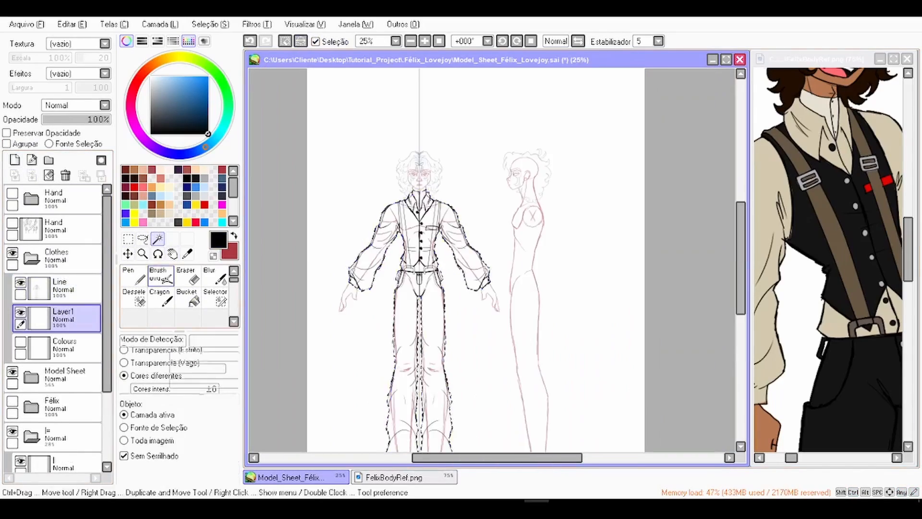
pyautogui.click(160, 276)
# Step: Recolour the outfit lines black and paint the trousers near-black on a new layer clipped to the red base
pyautogui.click(15, 159)
pyautogui.scroll(5, 493, 259)
pyautogui.click(63, 288)
pyautogui.moveTo(336, 269); pyautogui.dragTo(379, 189)
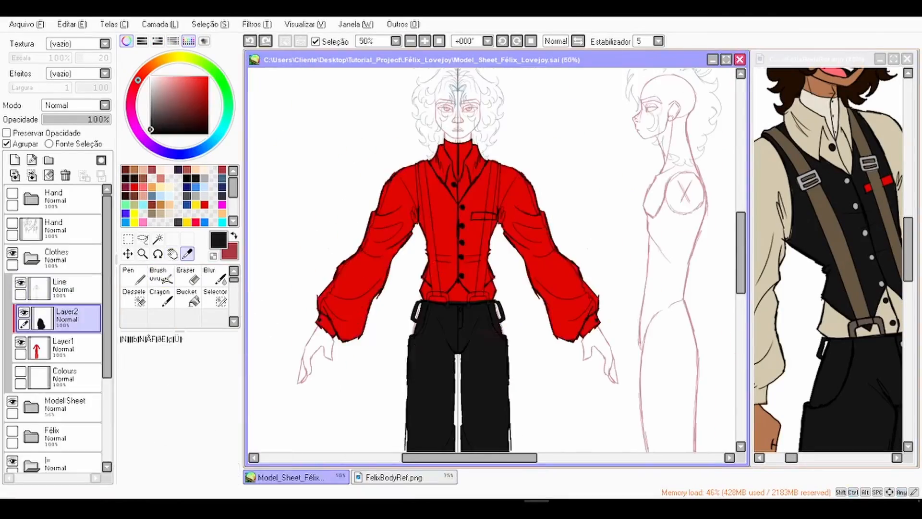
# Step: Paint the shirt's collar, sleeves and lower edge beige on the clipped layer with a size 22 brush
pyautogui.scroll(3, 365, 221)
pyautogui.moveTo(346, 250)
pyautogui.mouseDown()
pyautogui.moveTo(365, 221)
pyautogui.moveTo(413, 307)
pyautogui.mouseUp()
pyautogui.scroll(1, 366, 222)
pyautogui.scroll(-3, 492, 260)
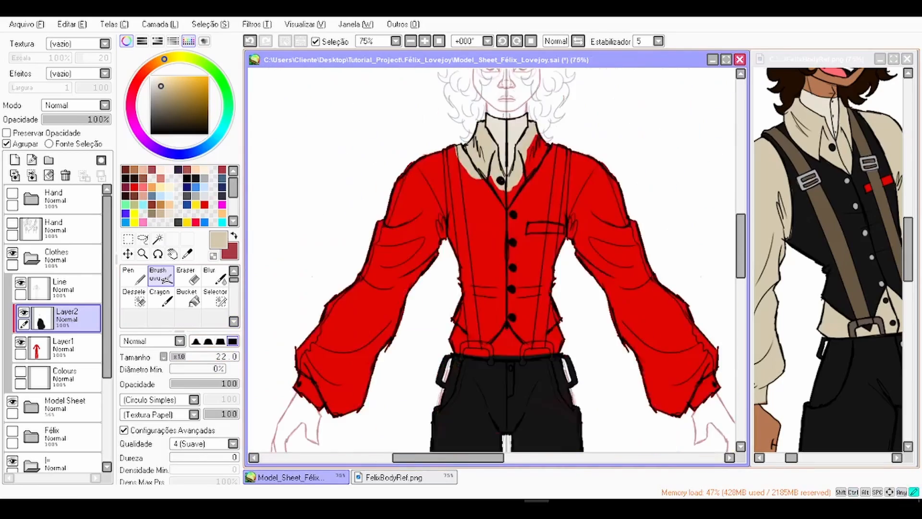
pyautogui.scroll(2, 492, 259)
# Step: Paint the vest near-black on a new clipped layer and merge it into the clipped layer below
pyautogui.click(15, 160)
pyautogui.moveTo(353, 269)
pyautogui.mouseDown()
pyautogui.moveTo(346, 105)
pyautogui.moveTo(370, 372)
pyautogui.moveTo(481, 269)
pyautogui.mouseUp()
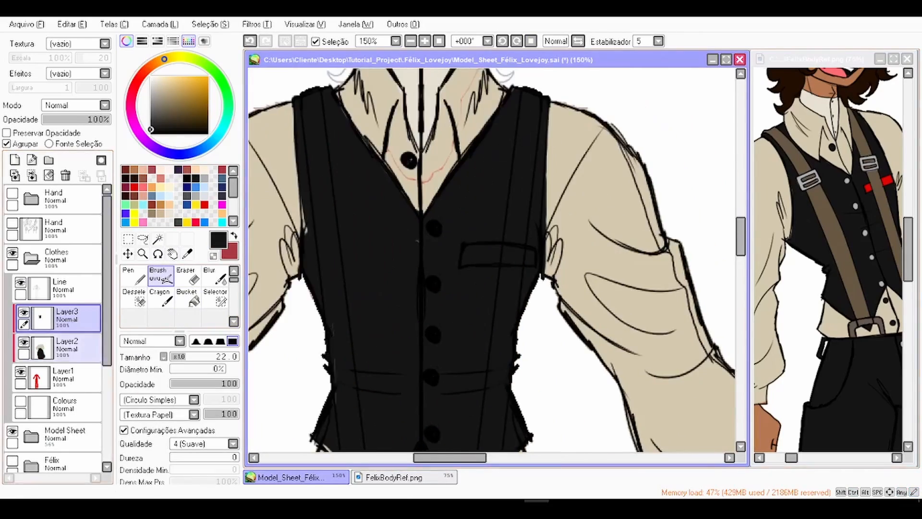
pyautogui.hotkey('ctrl', 'e')
pyautogui.scroll(-1, 493, 259)
# Step: Select the suspender strap areas from the Line layer and paint them with the brown sampled from the reference
pyautogui.click(64, 288)
pyautogui.click(158, 239)
pyautogui.click(160, 276)
pyautogui.rightClick(838, 240)
pyautogui.moveTo(374, 144); pyautogui.dragTo(422, 366)
# Step: Sample the clip colour from the reference and paint the suspender clips above the waistband with a size 6 brush
pyautogui.scroll(1, 838, 288)
pyautogui.rightClick(841, 308)
pyautogui.scroll(3, 492, 259)
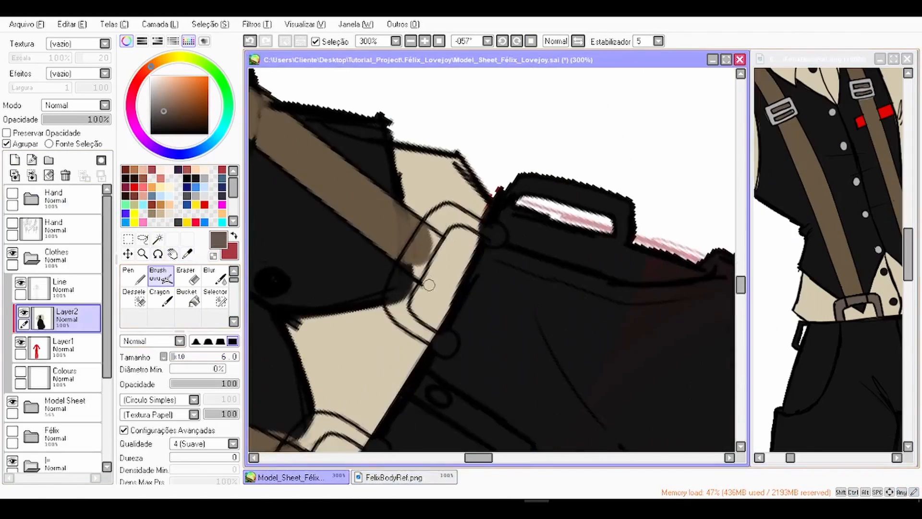
pyautogui.moveTo(408, 240)
pyautogui.mouseDown()
pyautogui.moveTo(350, 284)
pyautogui.moveTo(394, 312)
pyautogui.mouseUp()
pyautogui.scroll(-3, 492, 260)
# Step: Select the vest's pocket square from the Line layer, paint it red on the clipped colour layer and clear the selection
pyautogui.scroll(3, 492, 259)
pyautogui.click(64, 289)
pyautogui.click(133, 276)
pyautogui.moveTo(370, 214); pyautogui.dragTo(432, 214)
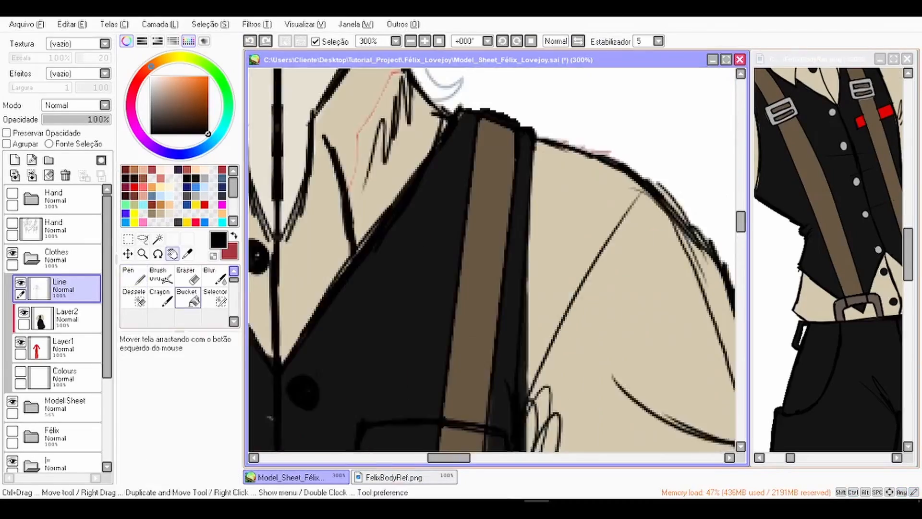
pyautogui.click(158, 239)
pyautogui.click(66, 319)
pyautogui.click(160, 276)
pyautogui.click(500, 308)
pyautogui.click(205, 204)
pyautogui.moveTo(473, 307); pyautogui.dragTo(600, 312)
pyautogui.hotkey('ctrl', 'd')
# Step: Paint the upper parts of both shoes white on the clipped colour layer
pyautogui.scroll(-1, 492, 259)
pyautogui.scroll(-3, 492, 259)
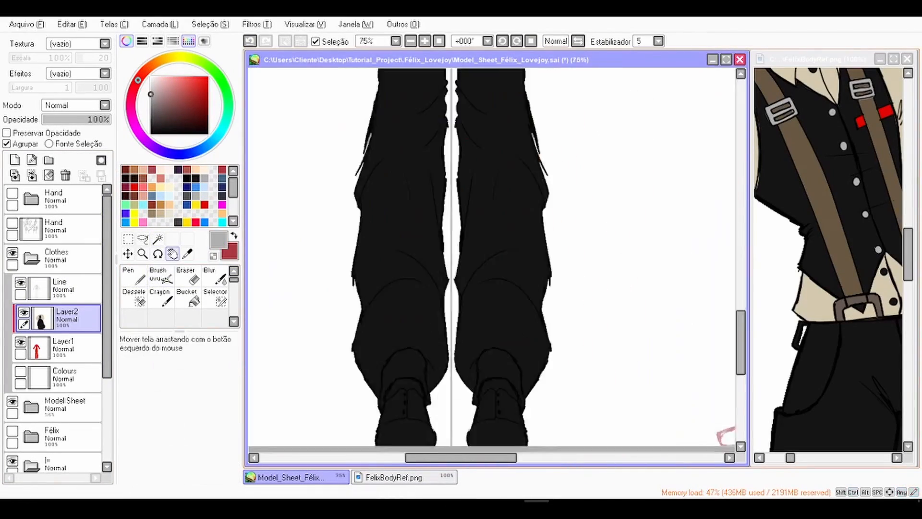
pyautogui.scroll(5, 492, 259)
pyautogui.moveTo(452, 173)
pyautogui.mouseDown()
pyautogui.moveTo(405, 280)
pyautogui.moveTo(424, 197)
pyautogui.mouseUp()
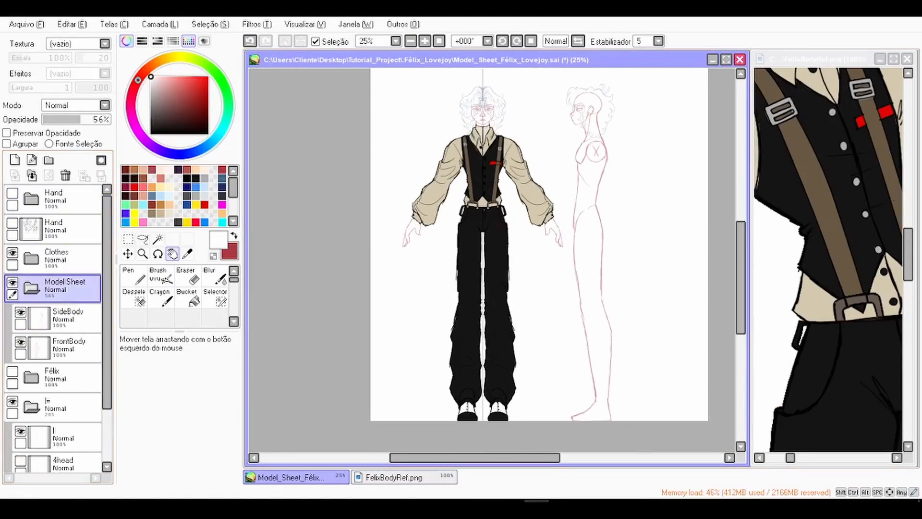
# Step: Colour the front body with the brown skin tone on a FrontColour layer below FrontBody, and close the reference image
pyautogui.press('Return')
pyautogui.click(157, 239)
pyautogui.click(160, 276)
pyautogui.click(907, 59)
pyautogui.scroll(2, 482, 145)
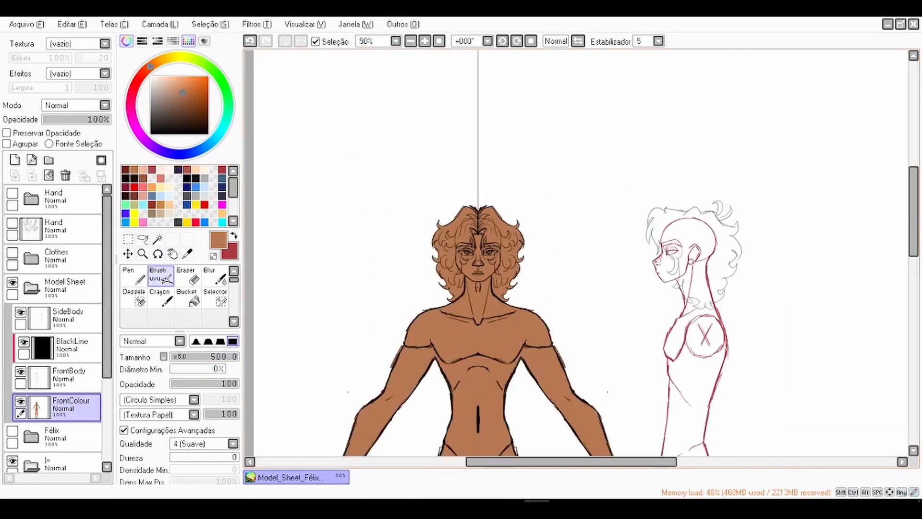
# Step: Add a new layer clipped to FrontColour and paint the hair dark brown with a size 14 brush
pyautogui.click(15, 160)
pyautogui.click(7, 144)
pyautogui.scroll(7, 529, 216)
pyautogui.moveTo(416, 180); pyautogui.dragTo(473, 84)
pyautogui.scroll(-3, 556, 408)
pyautogui.scroll(3, 442, 158)
pyautogui.moveTo(427, 137); pyautogui.dragTo(442, 158)
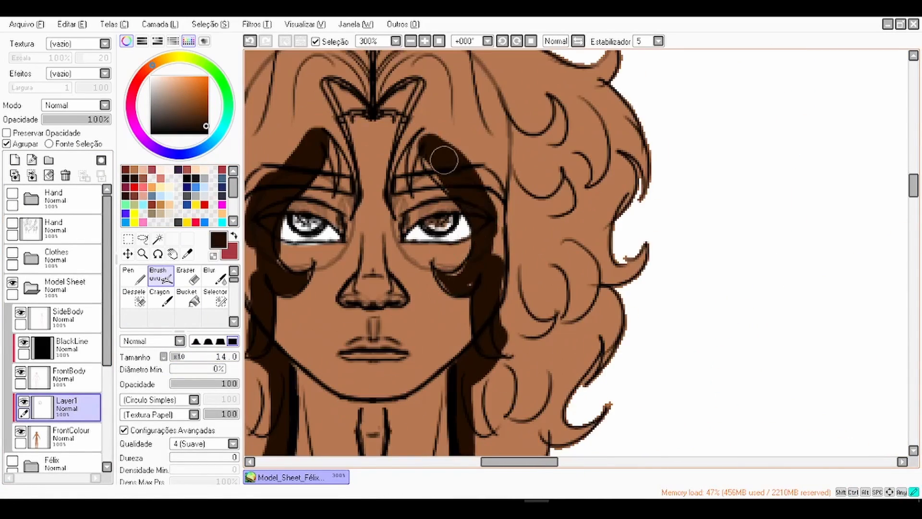
pyautogui.moveTo(497, 185); pyautogui.dragTo(475, 245)
pyautogui.click(600, 240)
pyautogui.scroll(-1, 528, 250)
pyautogui.scroll(-5, 468, 121)
pyautogui.click(172, 254)
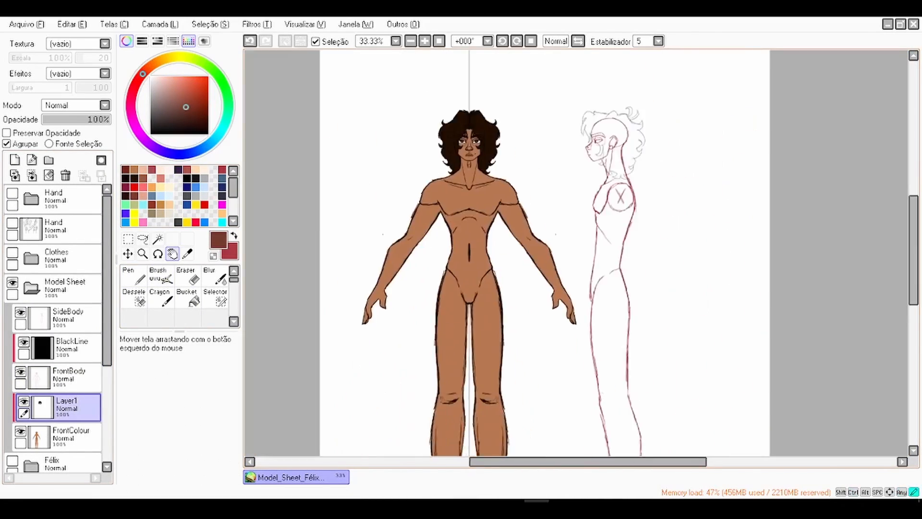
# Step: Collapse the Model Sheet folder and show the Clothes folder over the coloured body
pyautogui.scroll(-1, 468, 192)
pyautogui.click(32, 288)
pyautogui.click(13, 253)
pyautogui.moveTo(489, 250); pyautogui.dragTo(486, 252)
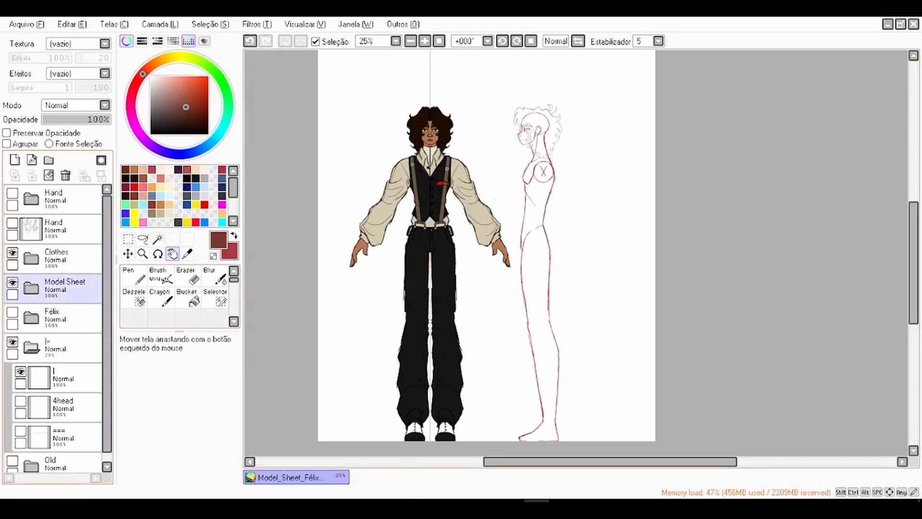
# Step: Review the clothed front view, checking the face, hair, vest, suspenders, sleeves and trousers
pyautogui.scroll(1, 507, 160)
pyautogui.scroll(1, 508, 160)
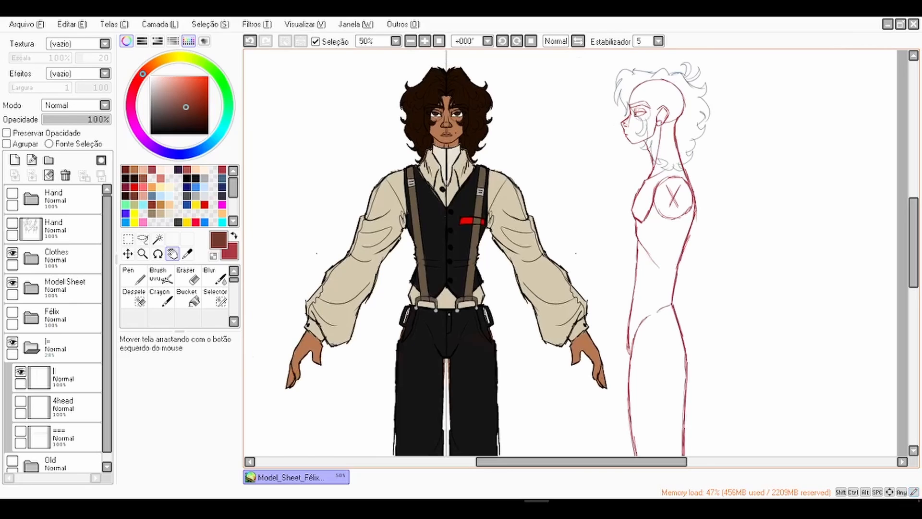
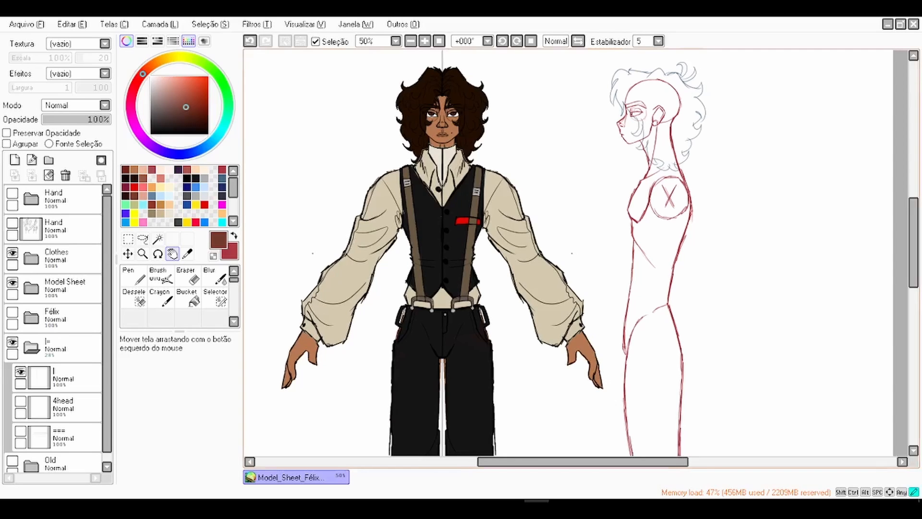
pyautogui.scroll(-1, 388, 168)
pyautogui.moveTo(529, 312); pyautogui.dragTo(563, 328)
pyautogui.scroll(3, 470, 132)
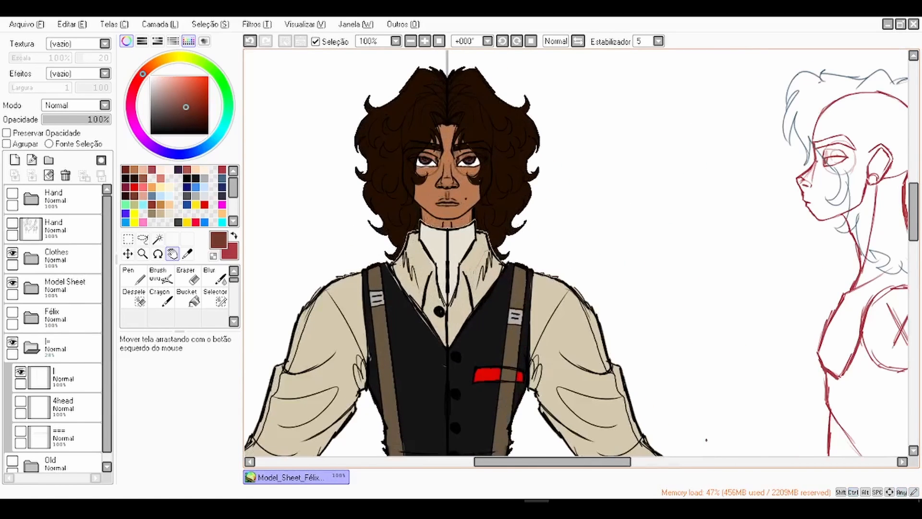
pyautogui.scroll(-1, 483, 127)
pyautogui.scroll(1, 496, 99)
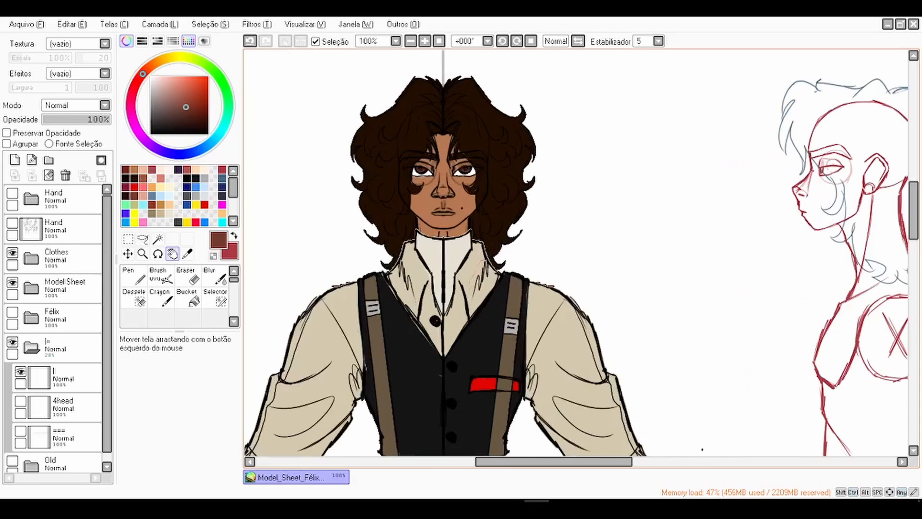
pyautogui.scroll(-3, 432, 96)
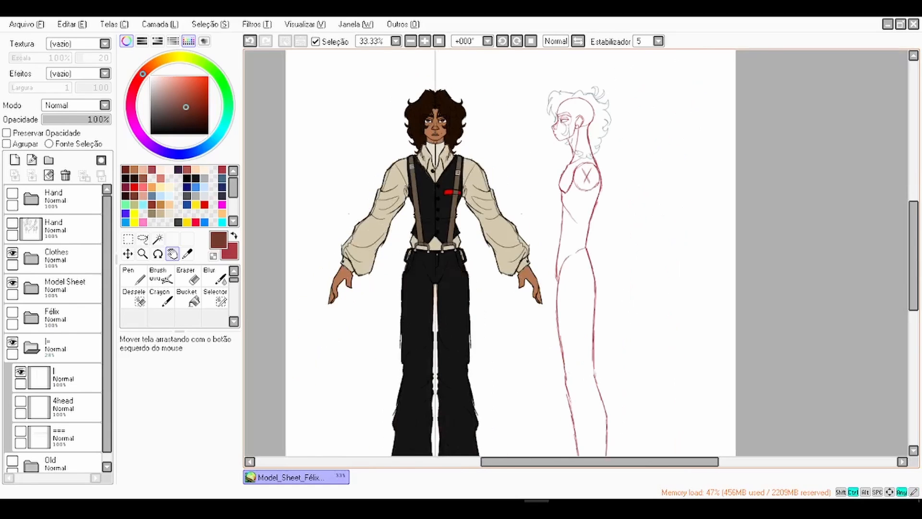
pyautogui.scroll(1, 457, 60)
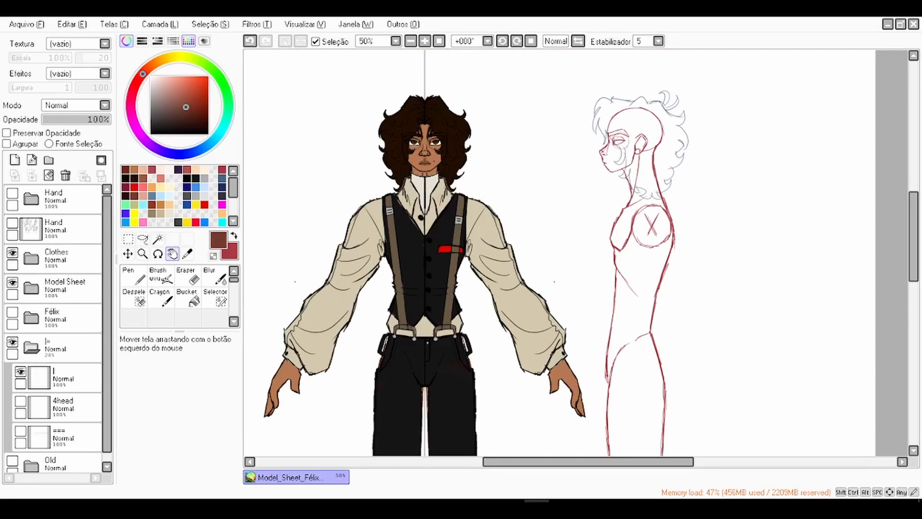
pyautogui.hotkey('ctrl', '-')
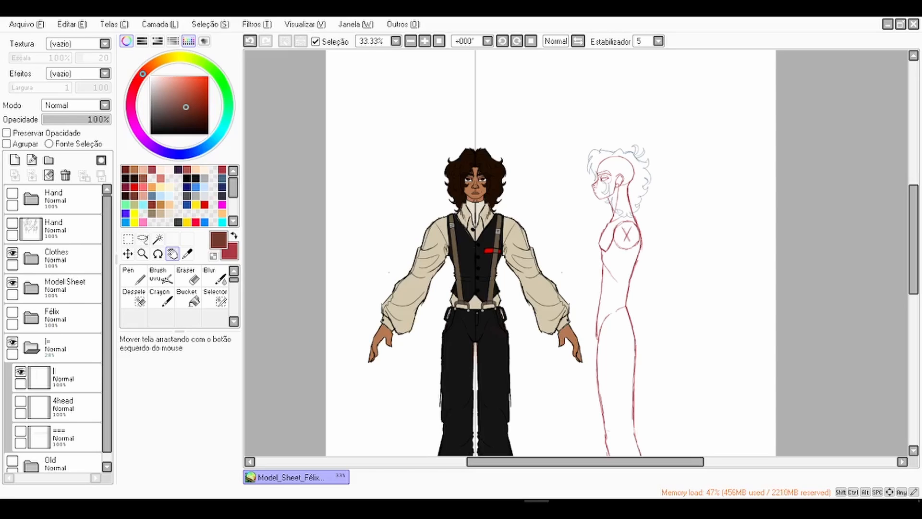
pyautogui.moveTo(553, 288); pyautogui.dragTo(572, 282)
pyautogui.scroll(1, 571, 282)
pyautogui.scroll(1, 480, 260)
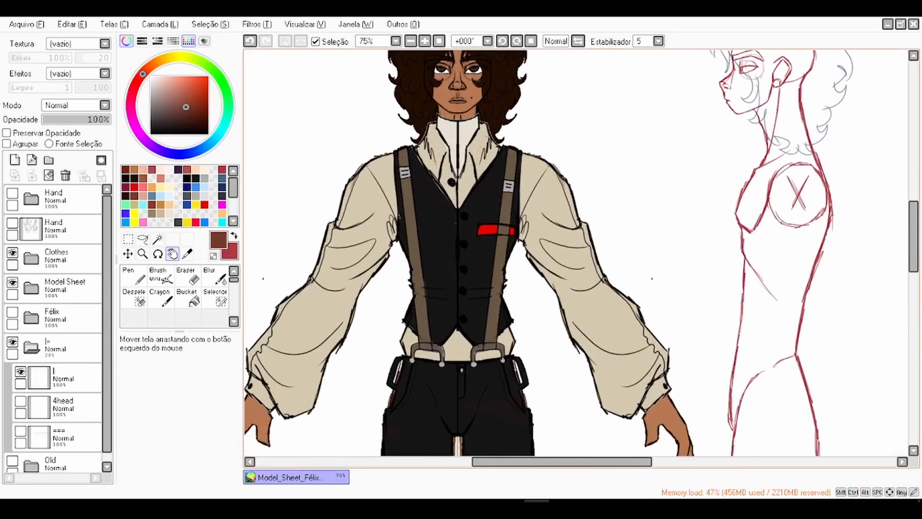
pyautogui.click(439, 41)
pyautogui.scroll(2, 556, 298)
pyautogui.moveTo(556, 298); pyautogui.dragTo(546, 273)
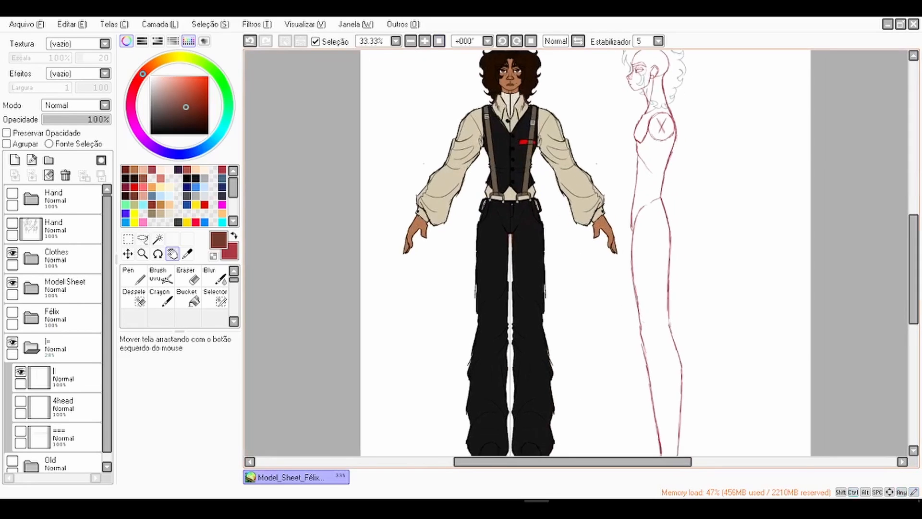
pyautogui.scroll(-1, 543, 264)
pyautogui.scroll(1, 634, 178)
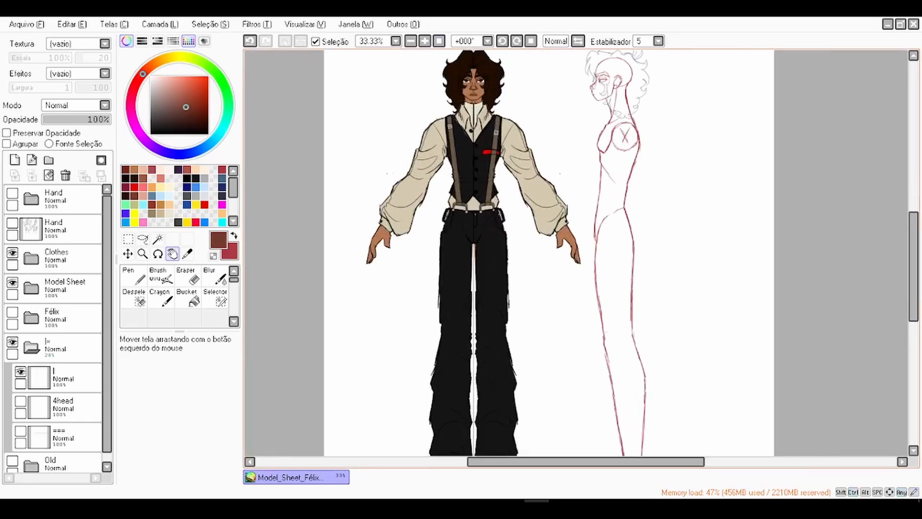
# Step: Examine the side-view sketch's head and shoulder, and compare it with the clothed front view
pyautogui.scroll(1, 614, 153)
pyautogui.moveTo(622, 65)
pyautogui.mouseDown()
pyautogui.moveTo(603, 135)
pyautogui.moveTo(574, 166)
pyautogui.mouseUp()
pyautogui.scroll(1, 604, 132)
pyautogui.scroll(1, 544, 135)
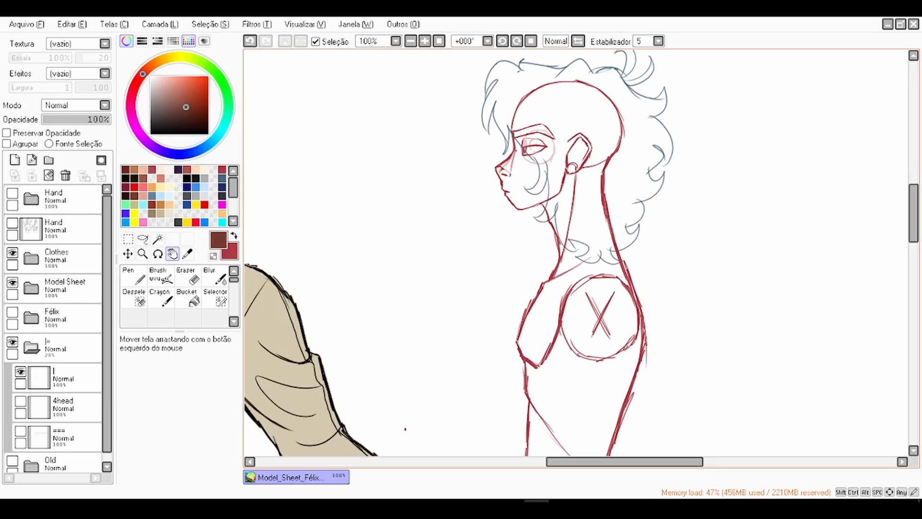
pyautogui.scroll(-1, 571, 194)
pyautogui.moveTo(572, 195); pyautogui.dragTo(637, 182)
pyautogui.scroll(-1, 637, 182)
pyautogui.moveTo(412, 291); pyautogui.dragTo(491, 205)
pyautogui.scroll(1, 463, 249)
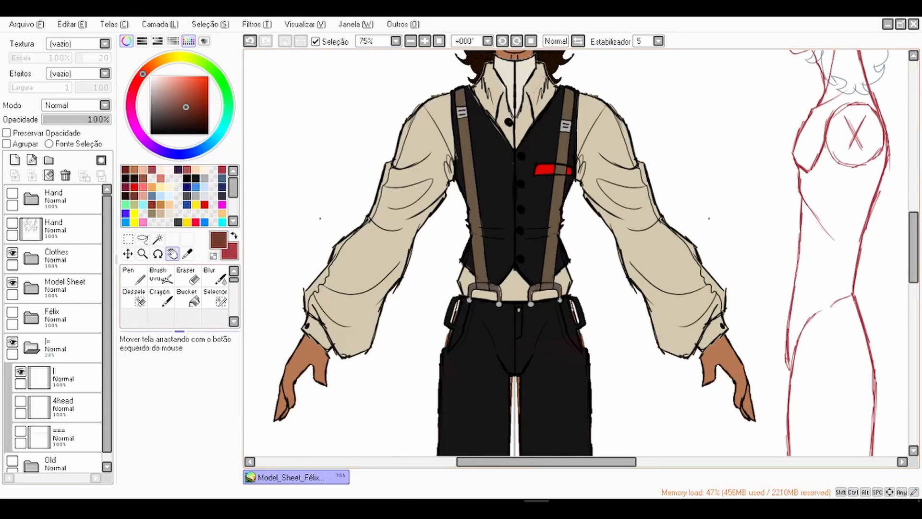
# Step: Collapse the Model Sheet and |= folders and select the Clothes folder
pyautogui.click(68, 289)
pyautogui.click(31, 288)
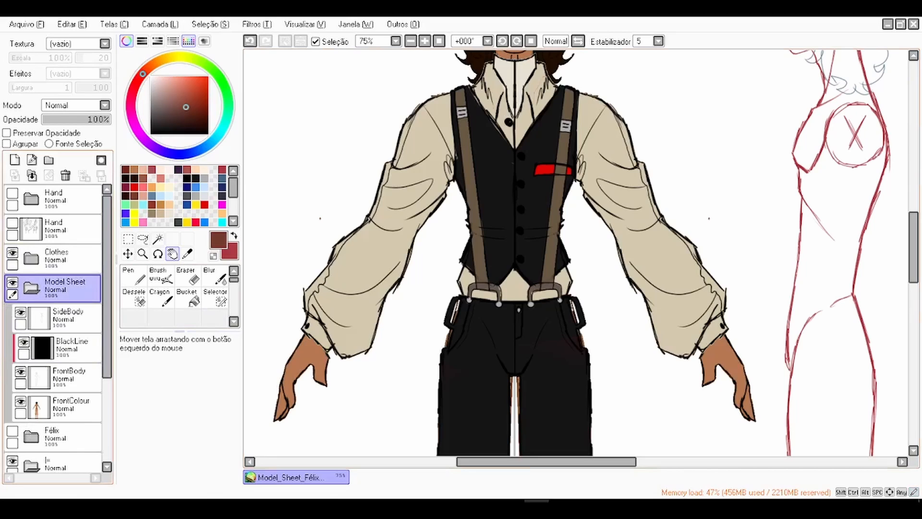
pyautogui.click(31, 287)
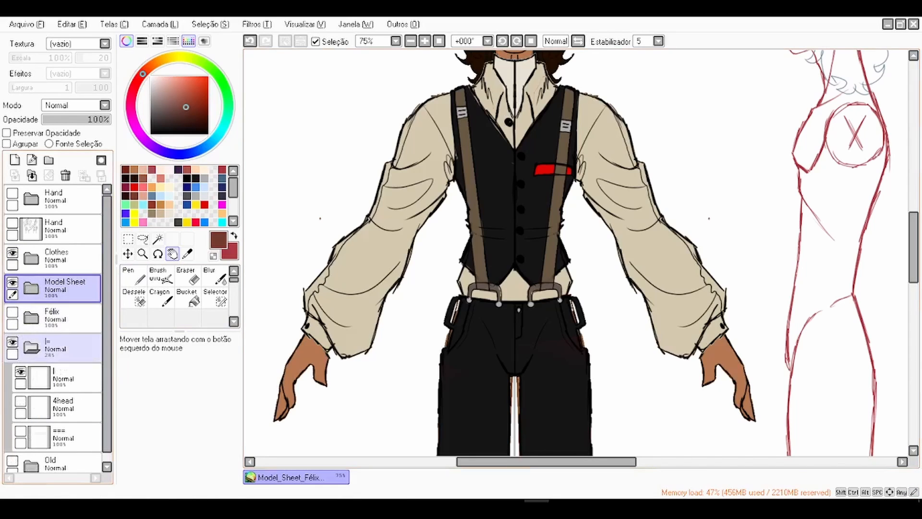
pyautogui.click(31, 347)
pyautogui.click(63, 259)
# Step: Flatten the Model Sheet and Clothes folders into layers and merge Clothes down into Model Sheet
pyautogui.press('Home')
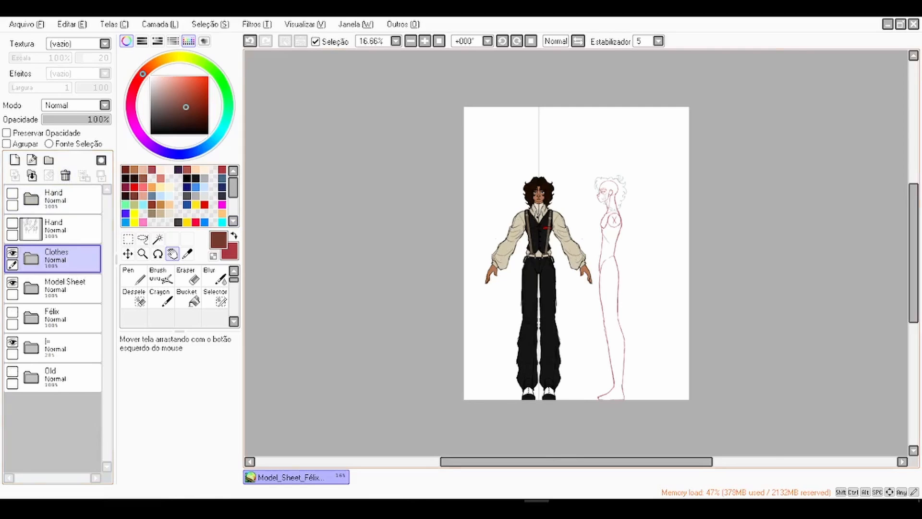
pyautogui.scroll(1, 510, 289)
pyautogui.moveTo(510, 289); pyautogui.dragTo(466, 284)
pyautogui.click(62, 289)
pyautogui.click(32, 175)
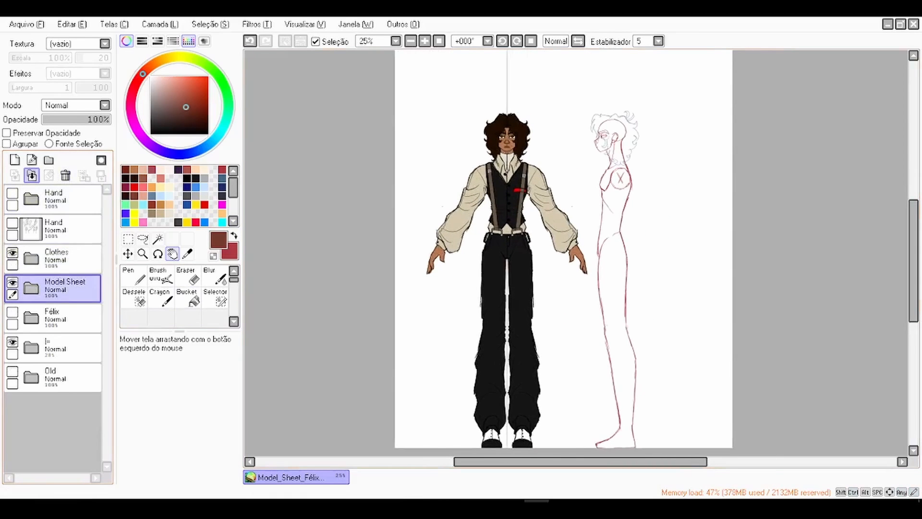
pyautogui.click(62, 260)
pyautogui.click(31, 176)
pyautogui.click(32, 175)
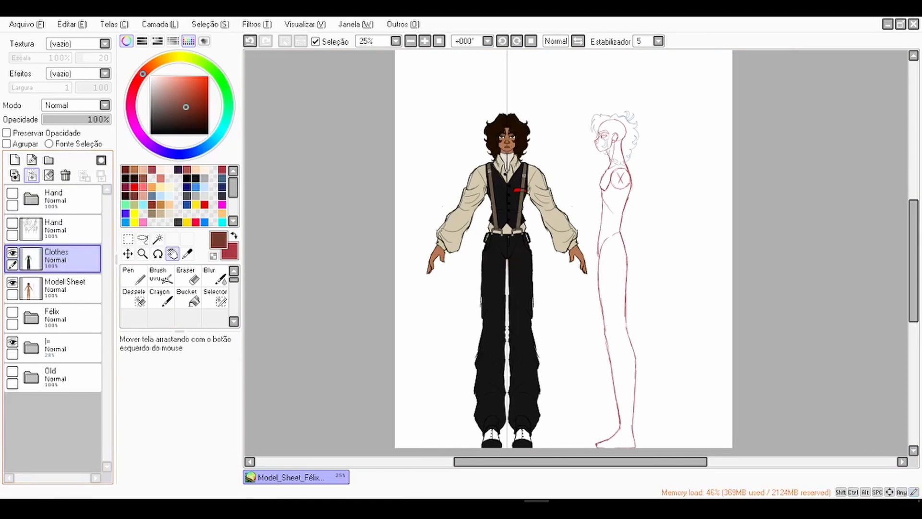
# Step: Copy the lassoed clothed front figure, undo the folder merges and paste the figure as a new layer above Model Sheet
pyautogui.click(142, 239)
pyautogui.moveTo(587, 235)
pyautogui.mouseDown()
pyautogui.moveTo(591, 318)
pyautogui.moveTo(571, 456)
pyautogui.moveTo(346, 260)
pyautogui.moveTo(530, 89)
pyautogui.moveTo(582, 206)
pyautogui.mouseUp()
pyautogui.hotkey('ctrl', 'z')
pyautogui.hotkey('ctrl', 'z')
pyautogui.hotkey('ctrl', 'z')
pyautogui.hotkey('ctrl', 'z')
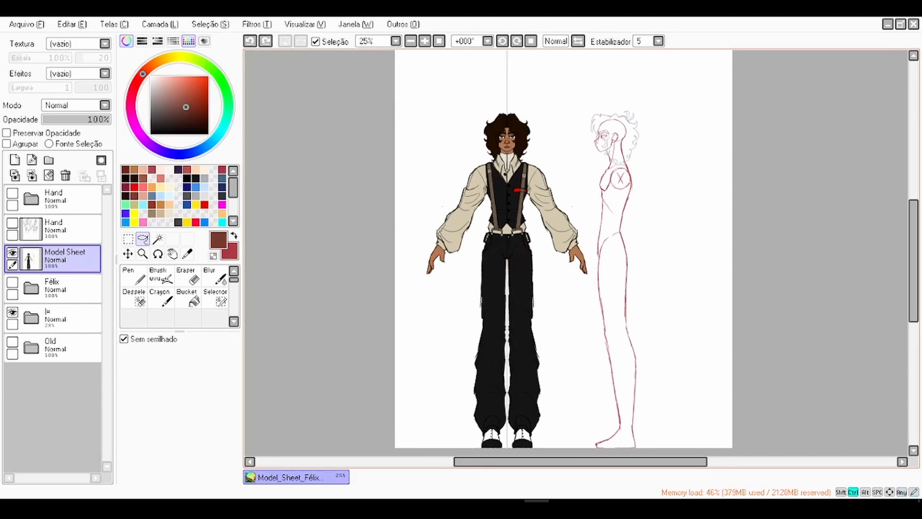
pyautogui.hotkey('ctrl', 'v')
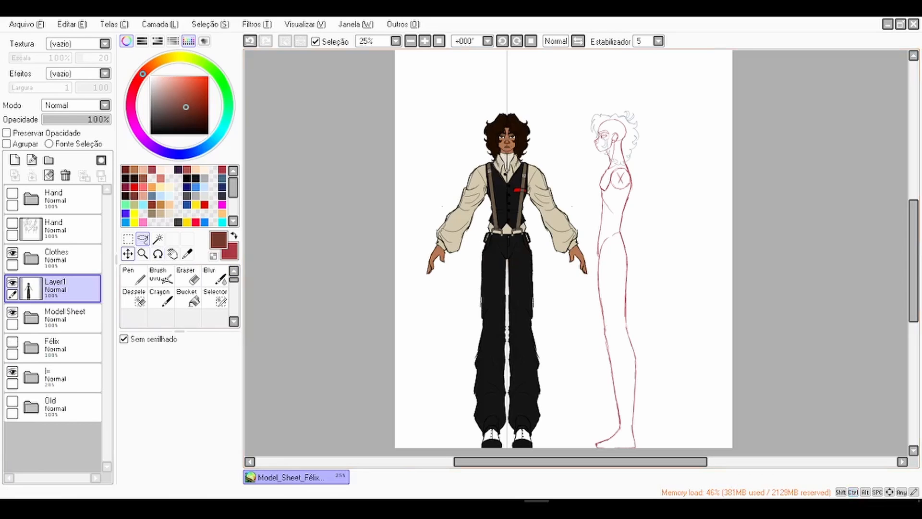
# Step: Link the Clothes, Model Sheet and |= folders to the pasted layer and shift them together to the right on the canvas
pyautogui.moveTo(507, 241)
pyautogui.mouseDown()
pyautogui.moveTo(719, 200)
pyautogui.moveTo(721, 234)
pyautogui.moveTo(511, 237)
pyautogui.moveTo(598, 238)
pyautogui.mouseUp()
pyautogui.hotkey('ctrl', 'z')
pyautogui.click(13, 265)
pyautogui.click(13, 324)
pyautogui.click(12, 384)
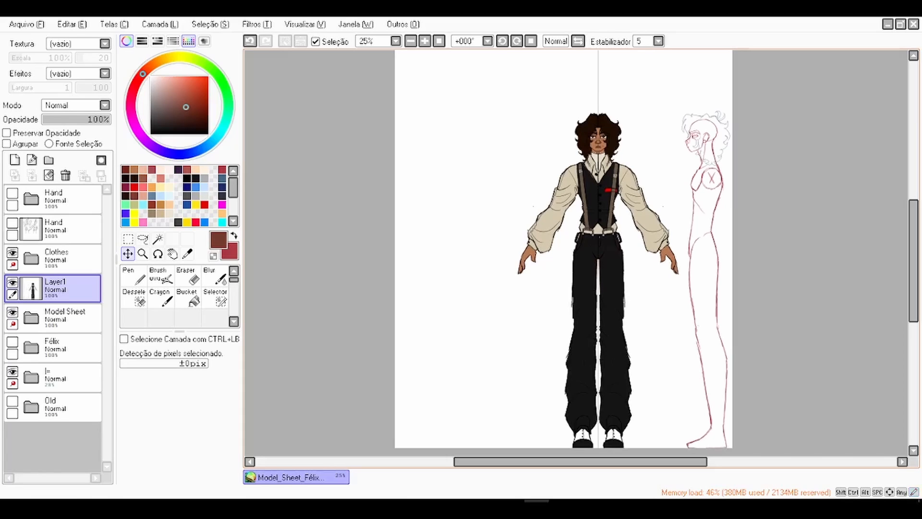
# Step: Unlink the folders and move only the pasted clothed figure to the left of the original front view
pyautogui.click(13, 324)
pyautogui.click(13, 265)
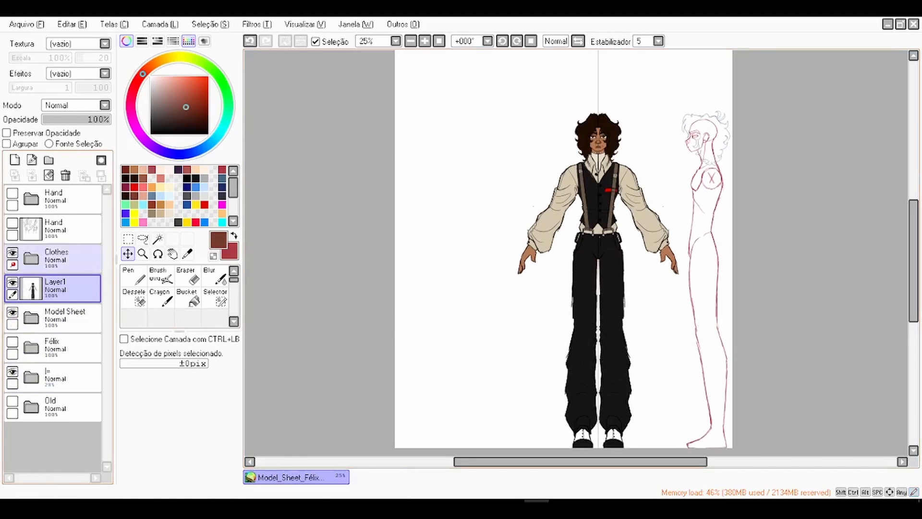
pyautogui.moveTo(598, 269); pyautogui.dragTo(453, 269)
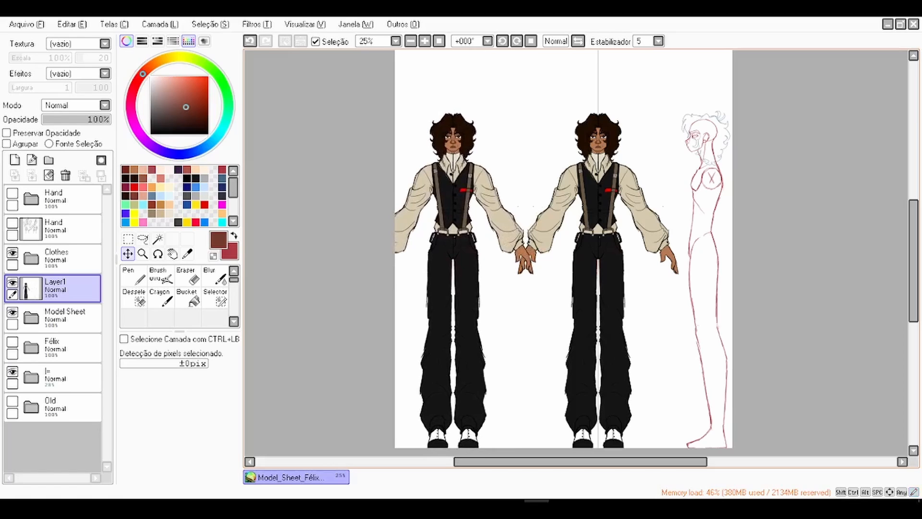
# Step: Hide the Clothes folder and move the pasted figure's layer below the Model Sheet folder
pyautogui.click(12, 252)
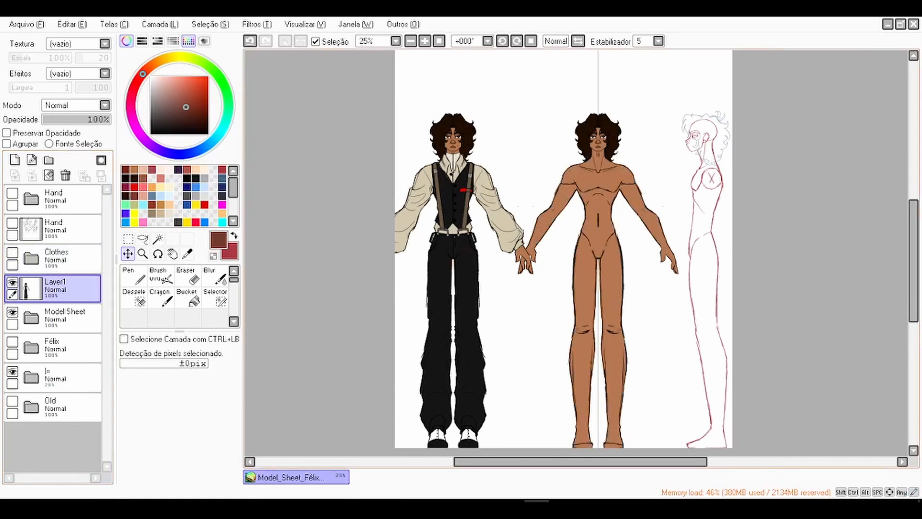
pyautogui.hotkey('ctrl', '+')
pyautogui.press('h')
pyautogui.click(13, 282)
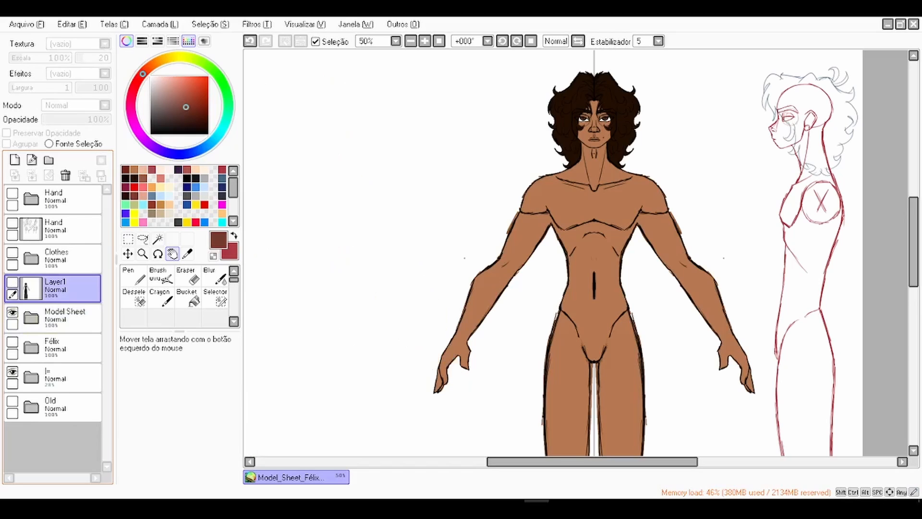
pyautogui.click(12, 282)
pyautogui.moveTo(60, 289); pyautogui.dragTo(60, 332)
# Step: Rename the pasted figure's layer as Clothed
pyautogui.scroll(-1, 264, 279)
pyautogui.moveTo(528, 288); pyautogui.dragTo(539, 242)
pyautogui.hotkey('ctrl', '-')
pyautogui.doubleClick(72, 318)
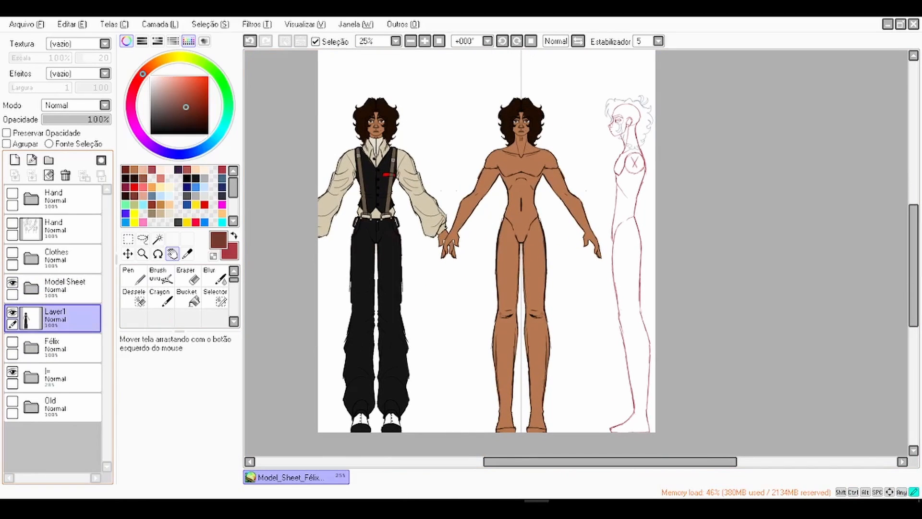
pyautogui.write('Clothes')
pyautogui.press('Return')
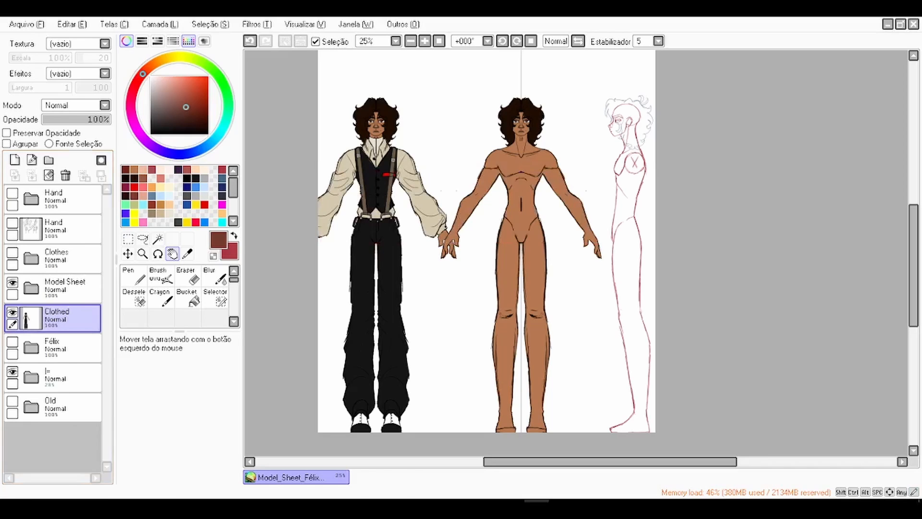
# Step: Move the Clothed figure farther left so its hand clears the unclothed front body's hand
pyautogui.click(128, 239)
pyautogui.click(128, 254)
pyautogui.moveTo(384, 269); pyautogui.dragTo(365, 269)
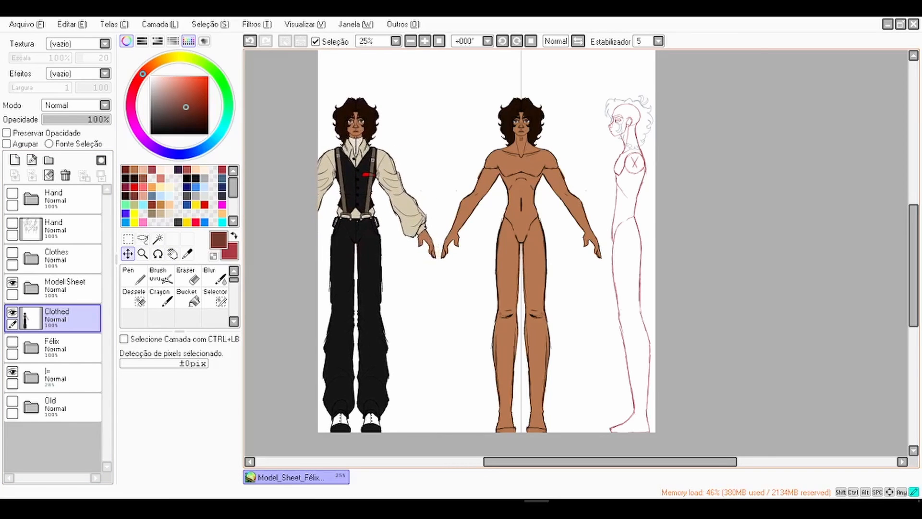
pyautogui.scroll(4, 361, 430)
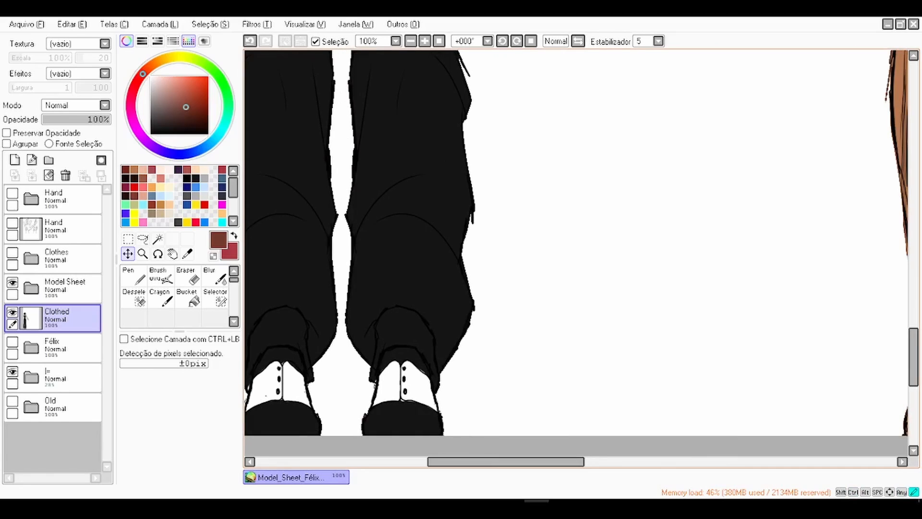
# Step: Nudge the Clothed figure slightly into its final position beside the unclothed front body and save the document
pyautogui.moveTo(361, 431); pyautogui.dragTo(363, 430)
pyautogui.click(438, 41)
pyautogui.click(173, 253)
pyautogui.scroll(1, 605, 246)
pyautogui.moveTo(605, 246); pyautogui.dragTo(578, 236)
pyautogui.hotkey('ctrl', 's')
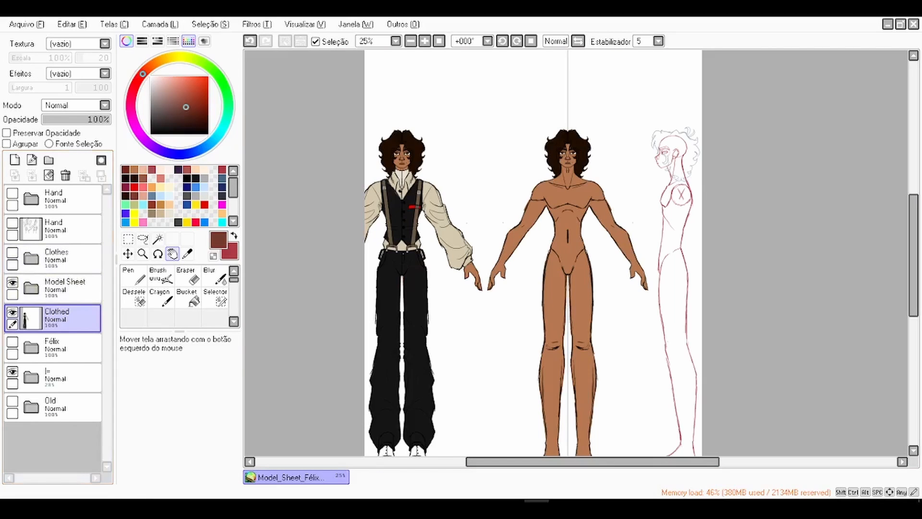
# Step: Add a new layer above the Model Sheet folder and choose the Brush tool
pyautogui.click(65, 289)
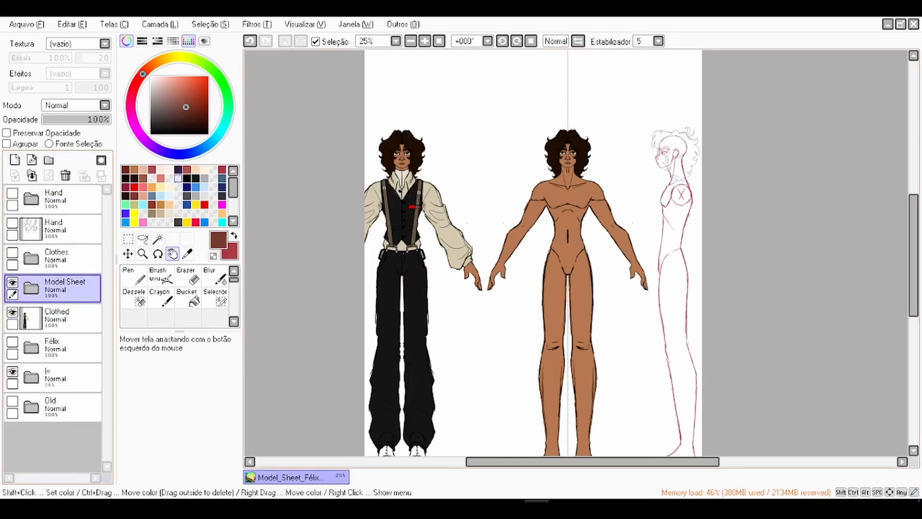
pyautogui.click(15, 160)
pyautogui.click(187, 254)
pyautogui.scroll(1, 438, 191)
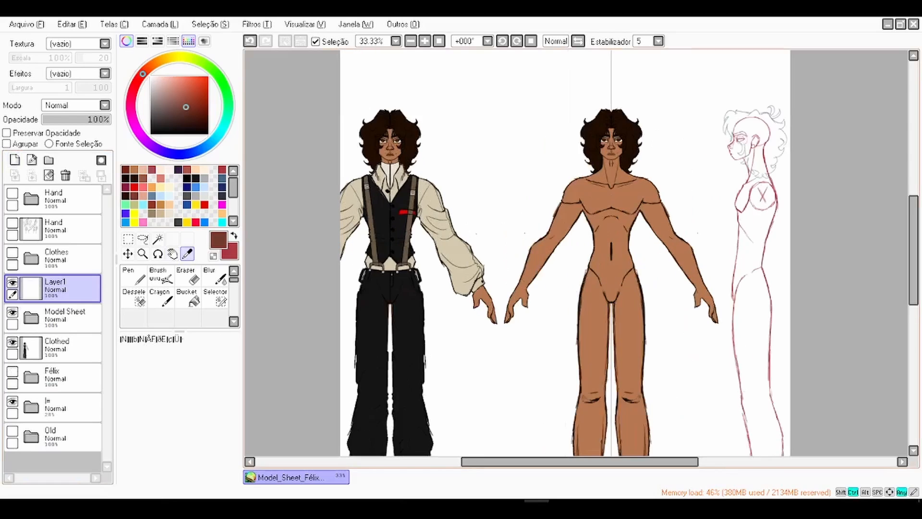
pyautogui.scroll(3, 438, 197)
pyautogui.click(436, 198)
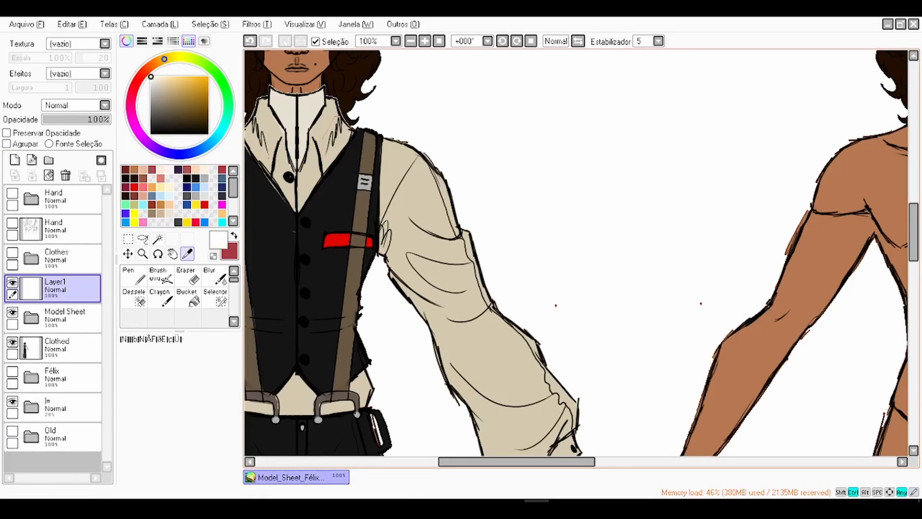
pyautogui.click(173, 253)
pyautogui.moveTo(413, 231); pyautogui.dragTo(403, 322)
pyautogui.click(160, 276)
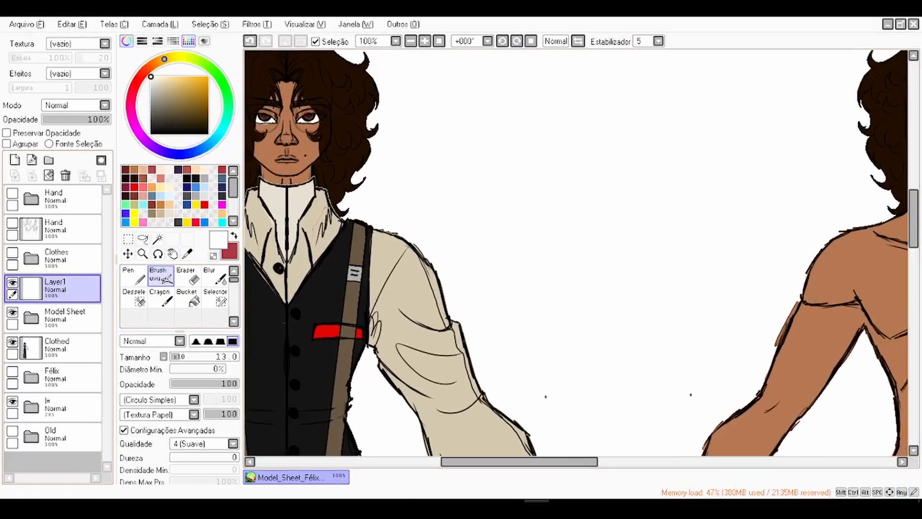
# Step: Rename the new layer as Palette
pyautogui.doubleClick(72, 289)
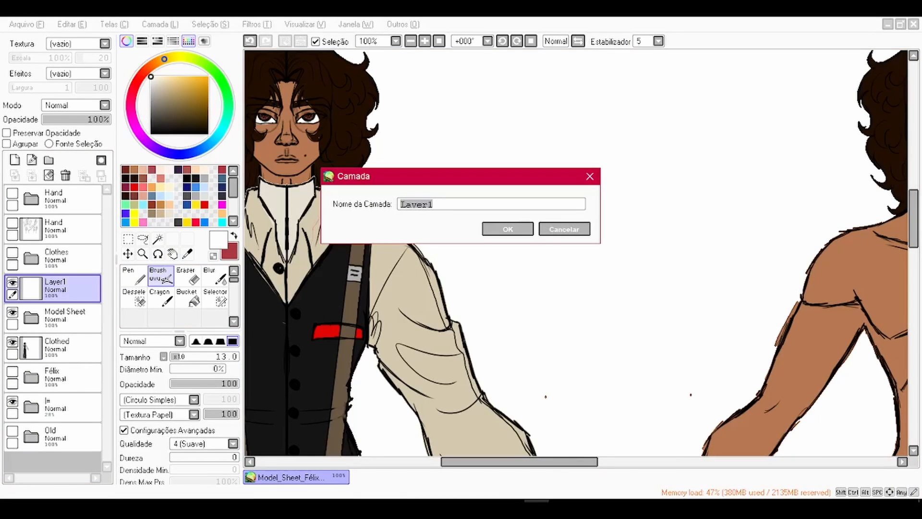
pyautogui.press('Return')
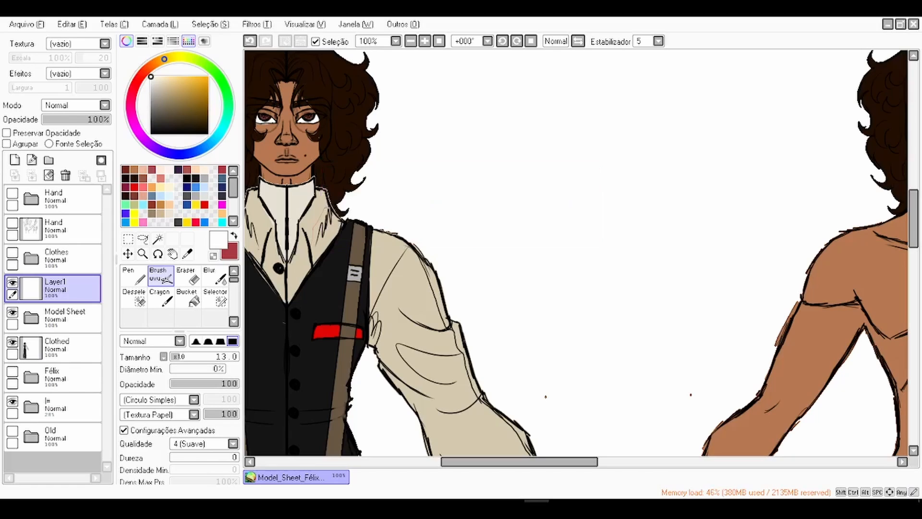
pyautogui.doubleClick(72, 289)
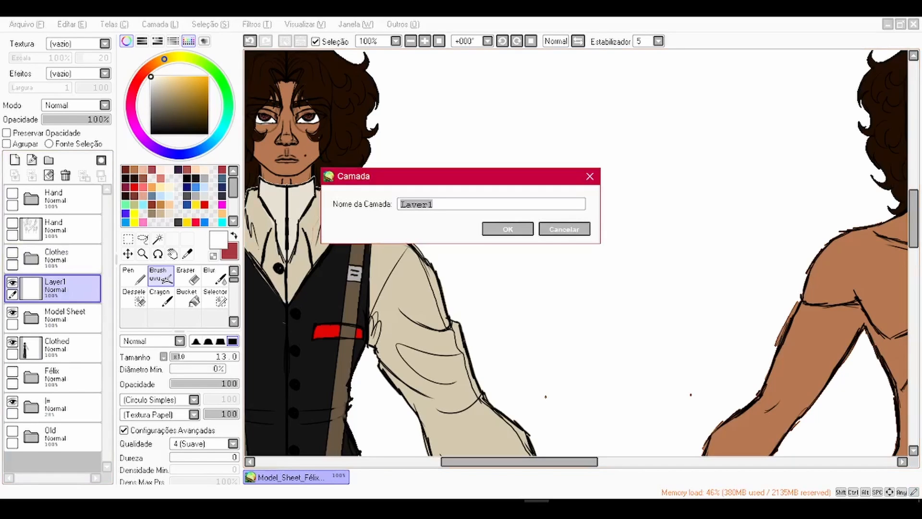
pyautogui.write('Palette')
pyautogui.press('Return')
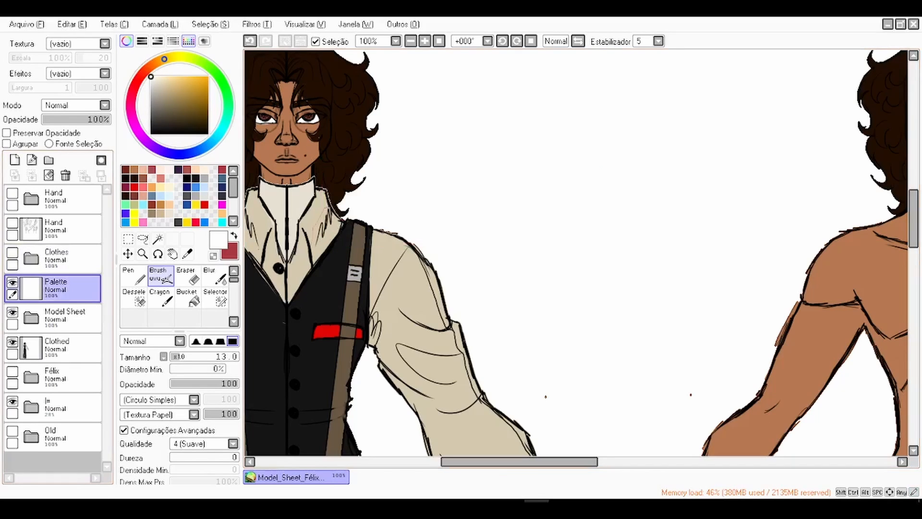
# Step: Paint a large round skin-tone swatch above and between the two front figures with a size 81 brush
pyautogui.click(135, 169)
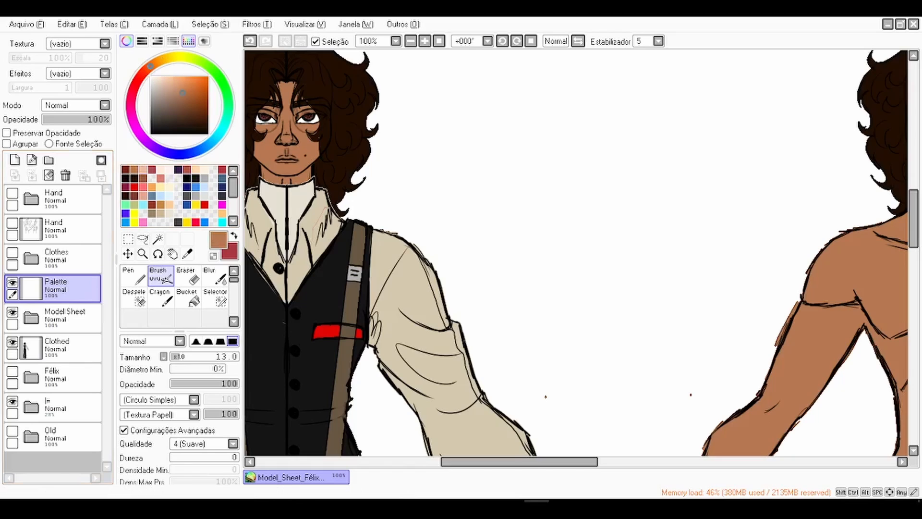
pyautogui.moveTo(429, 161); pyautogui.dragTo(351, 283)
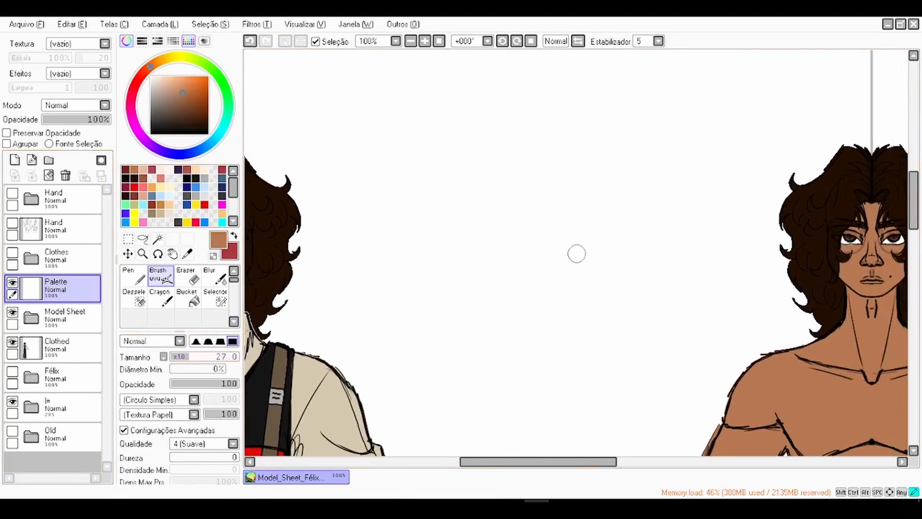
pyautogui.moveTo(189, 356); pyautogui.dragTo(201, 356)
pyautogui.moveTo(480, 240); pyautogui.dragTo(496, 257)
pyautogui.moveTo(206, 357); pyautogui.dragTo(226, 357)
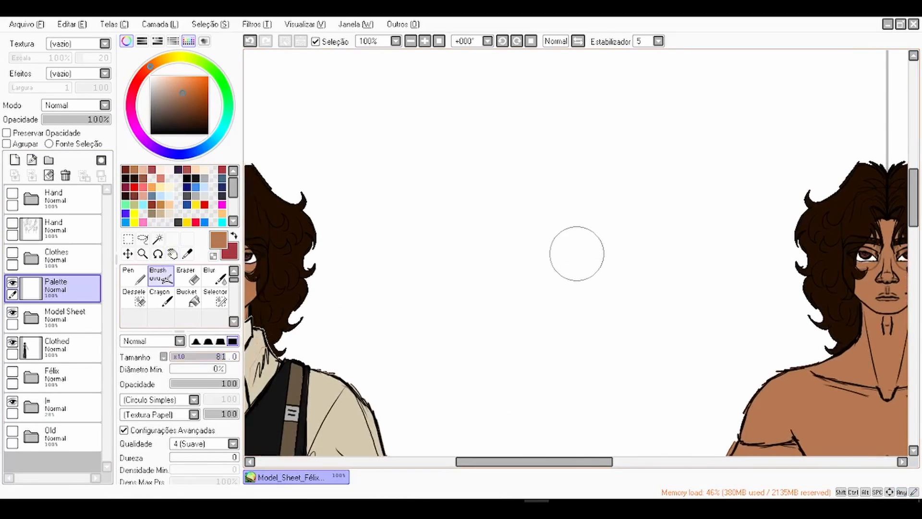
pyautogui.moveTo(504, 114); pyautogui.dragTo(518, 128)
# Step: With a size 45 brush, paint a dark red-brown swatch left of the skin circle and a pale peach one right of it
pyautogui.click(125, 169)
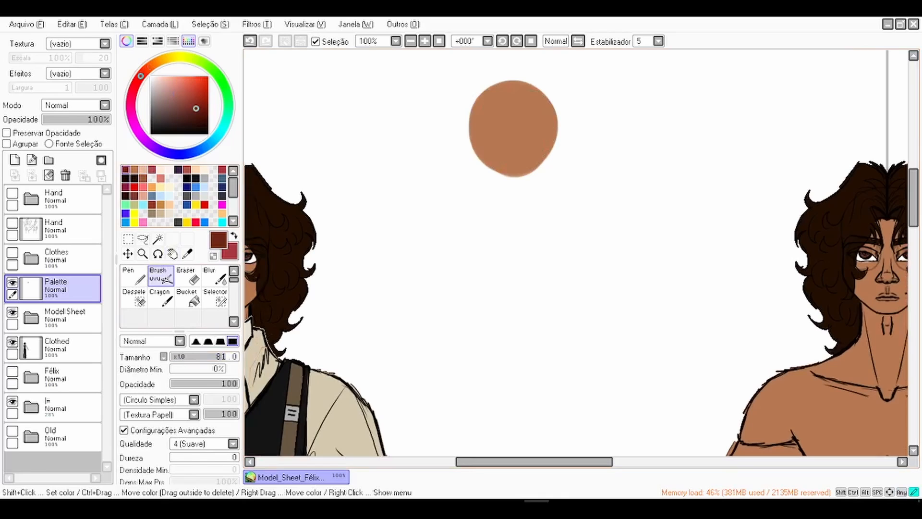
pyautogui.moveTo(221, 356); pyautogui.dragTo(200, 356)
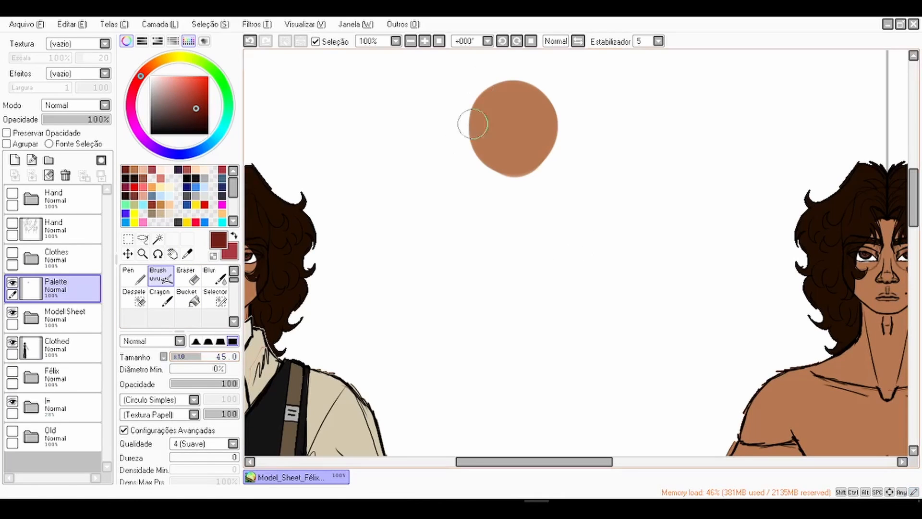
pyautogui.moveTo(473, 124); pyautogui.dragTo(461, 124)
pyautogui.click(143, 169)
pyautogui.moveTo(559, 128); pyautogui.dragTo(576, 123)
# Step: Paint a second swatch row under the skin circle with the dark brown hair colour in the middle, black on its left and medium brown on its right
pyautogui.click(134, 178)
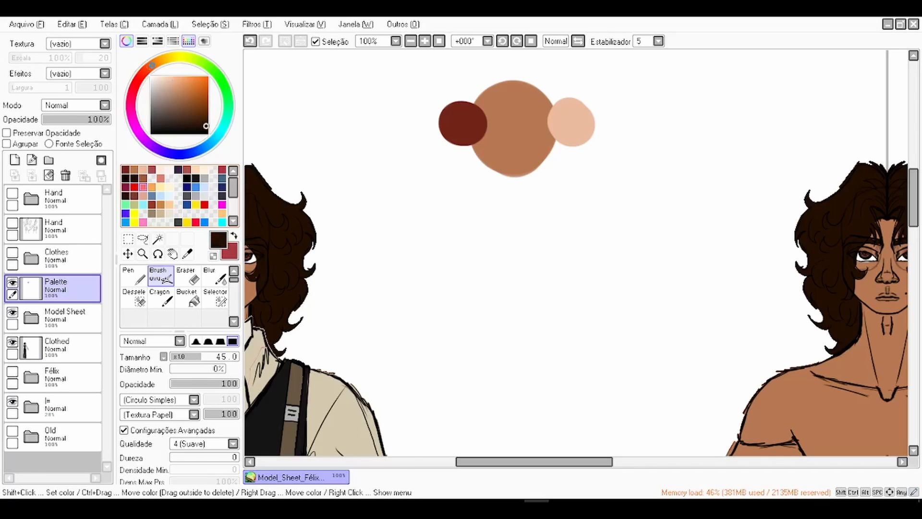
pyautogui.moveTo(513, 183); pyautogui.dragTo(520, 185)
pyautogui.click(208, 134)
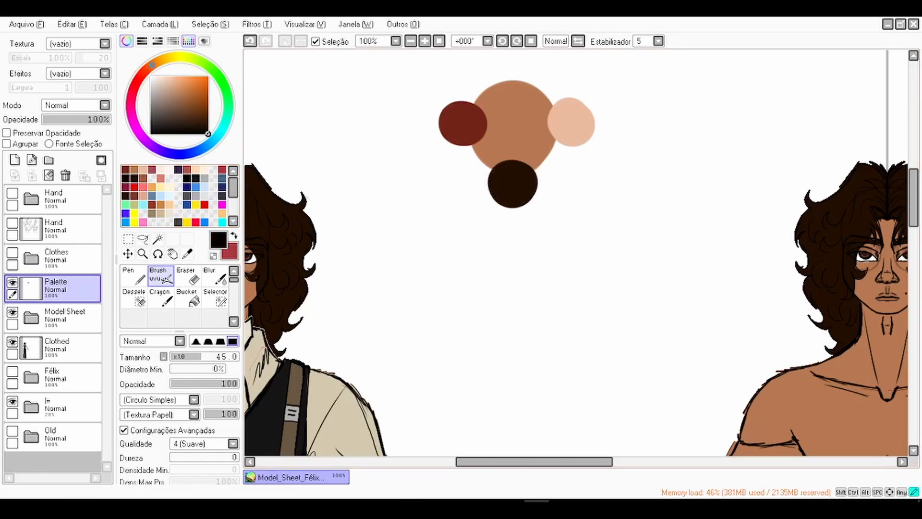
pyautogui.moveTo(460, 190); pyautogui.dragTo(465, 188)
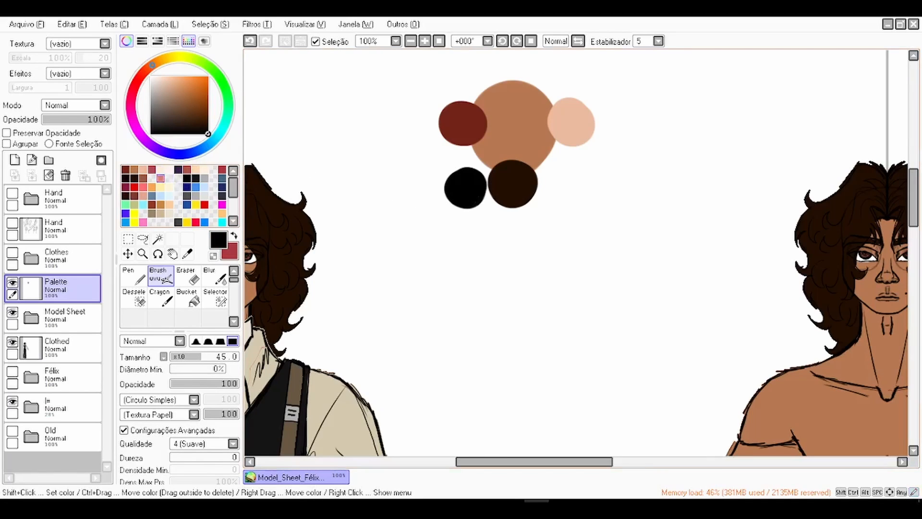
pyautogui.click(152, 178)
pyautogui.moveTo(531, 185); pyautogui.dragTo(555, 184)
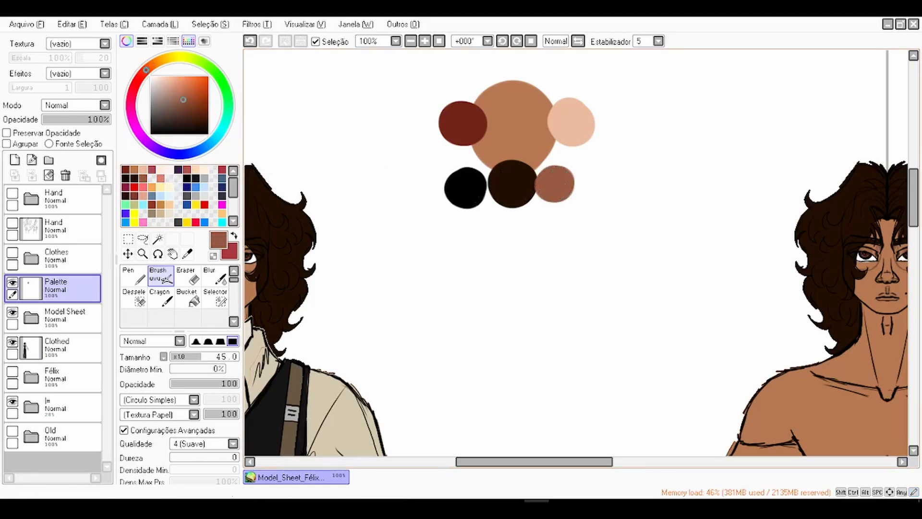
# Step: Paint a third swatch row below the hair colours with reddish brown in the middle, dark maroon on its left and light pink on its right
pyautogui.click(143, 196)
pyautogui.moveTo(504, 221)
pyautogui.mouseDown()
pyautogui.moveTo(516, 220)
pyautogui.moveTo(472, 233)
pyautogui.mouseUp()
pyautogui.click(125, 196)
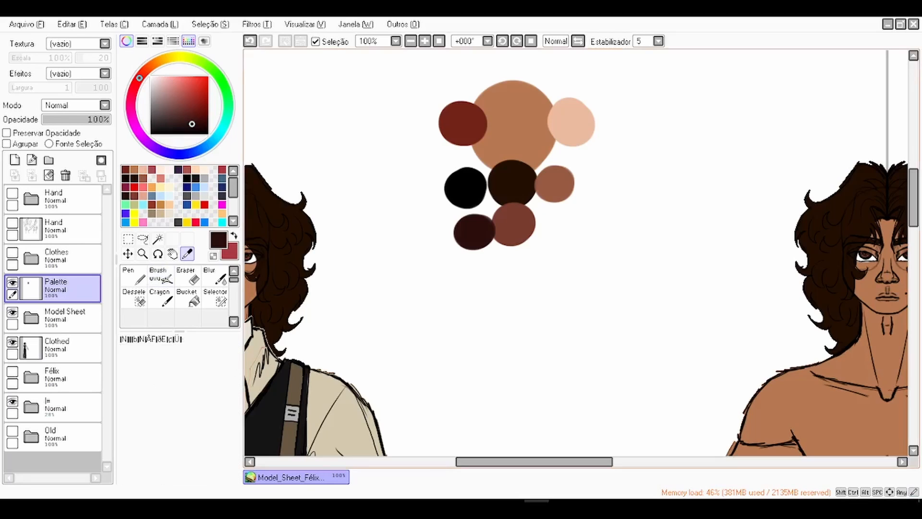
pyautogui.click(143, 196)
pyautogui.click(142, 196)
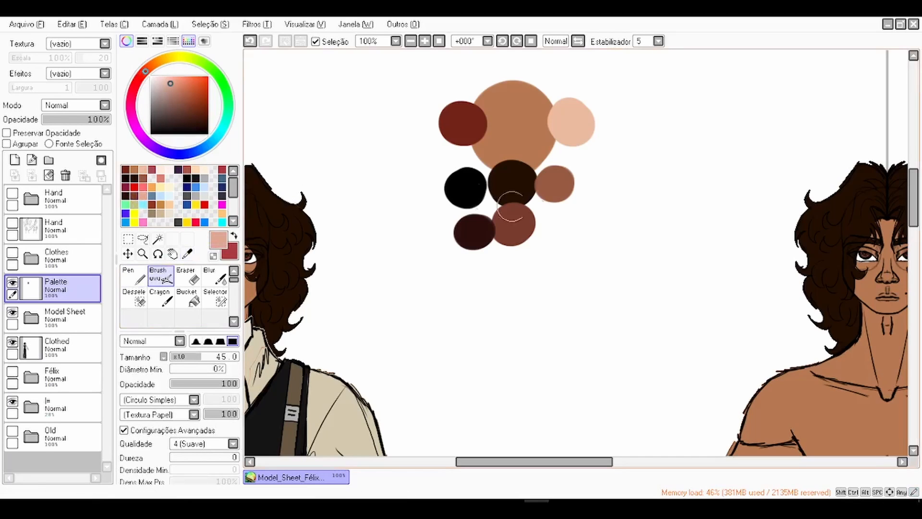
pyautogui.moveTo(563, 218); pyautogui.dragTo(554, 225)
# Step: Paint a light grey swatch below the third row of the palette
pyautogui.scroll(-2, 523, 214)
pyautogui.moveTo(491, 202); pyautogui.dragTo(468, 168)
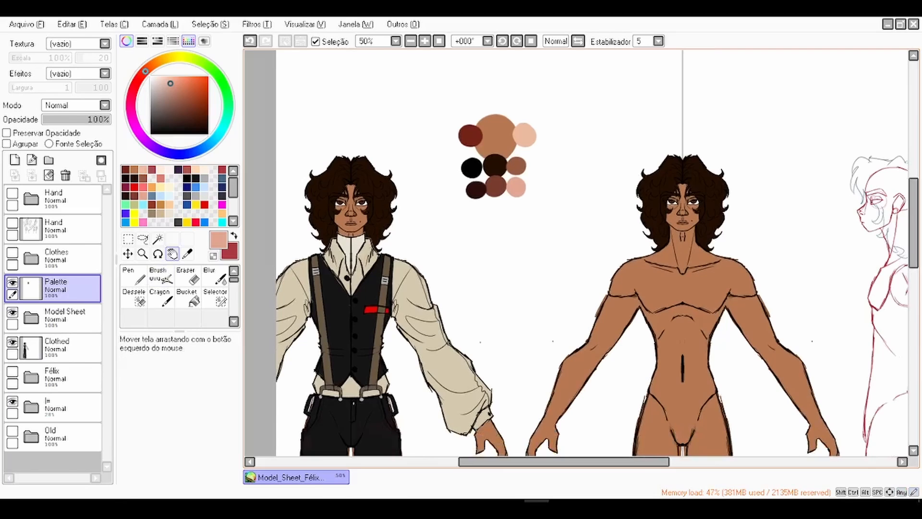
pyautogui.press('b')
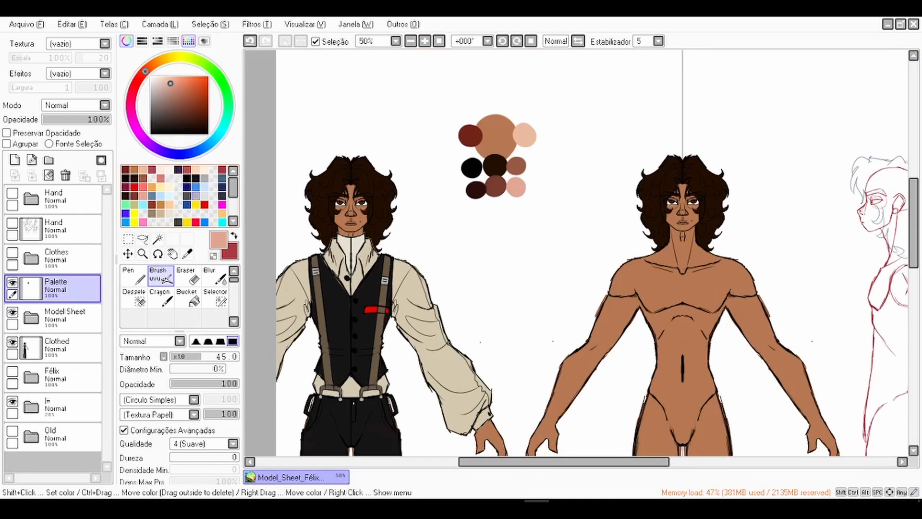
pyautogui.scroll(4, 485, 201)
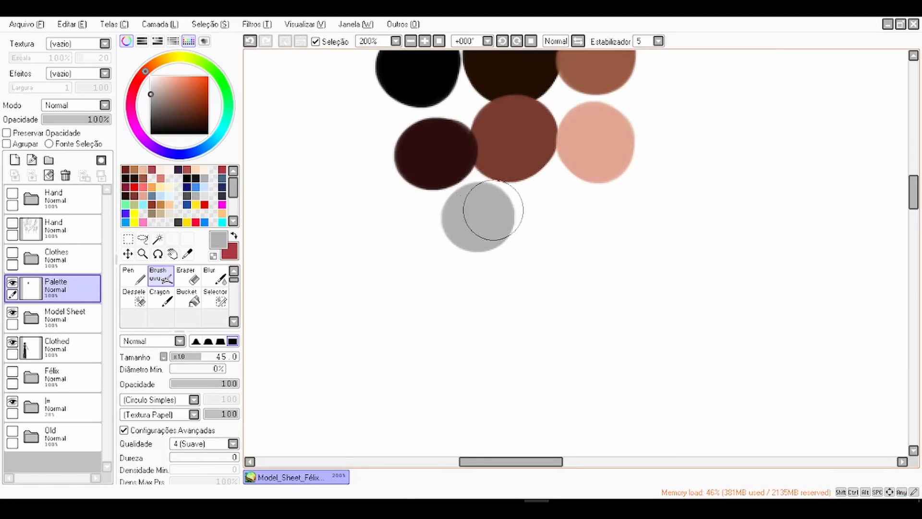
pyautogui.scroll(-1, 473, 216)
pyautogui.scroll(-4, 473, 217)
pyautogui.press('space')
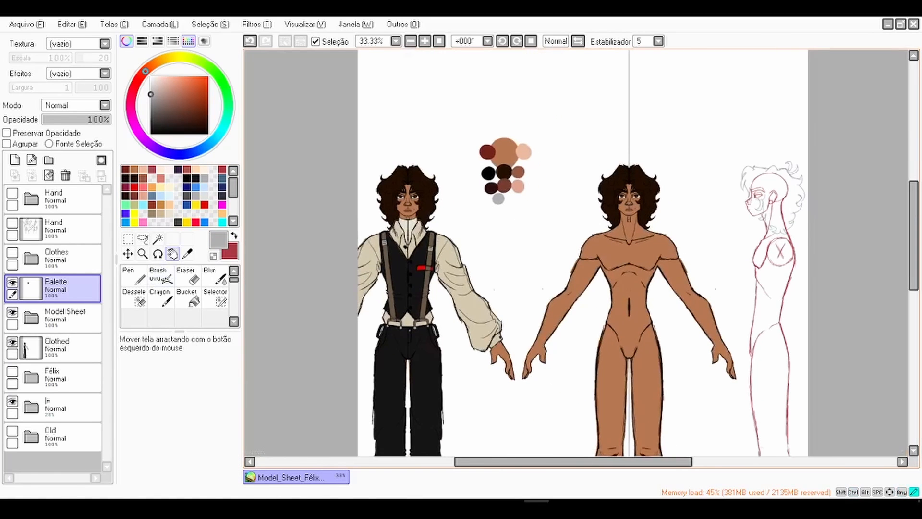
# Step: Add a new layer above Palette and paint a swatch of the vest's sampled near-black below the grey swatch
pyautogui.click(14, 160)
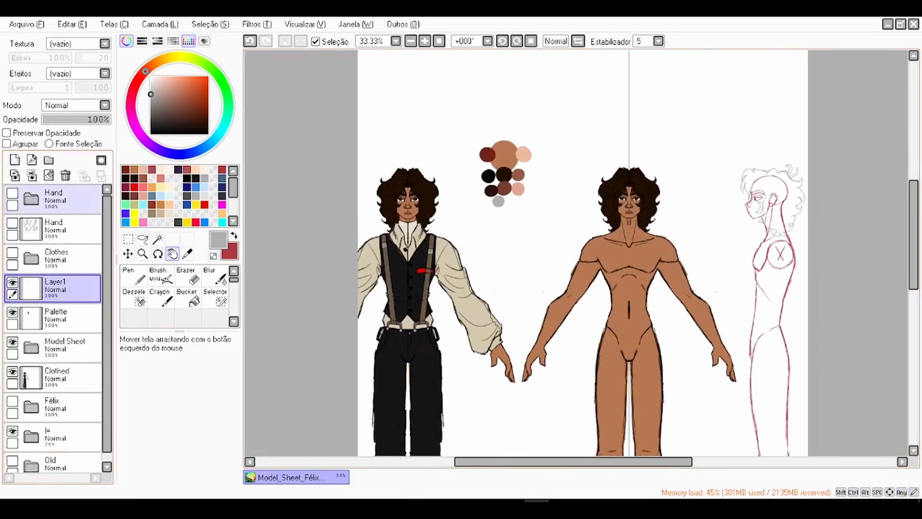
pyautogui.scroll(3, 398, 240)
pyautogui.click(434, 323)
pyautogui.press('space')
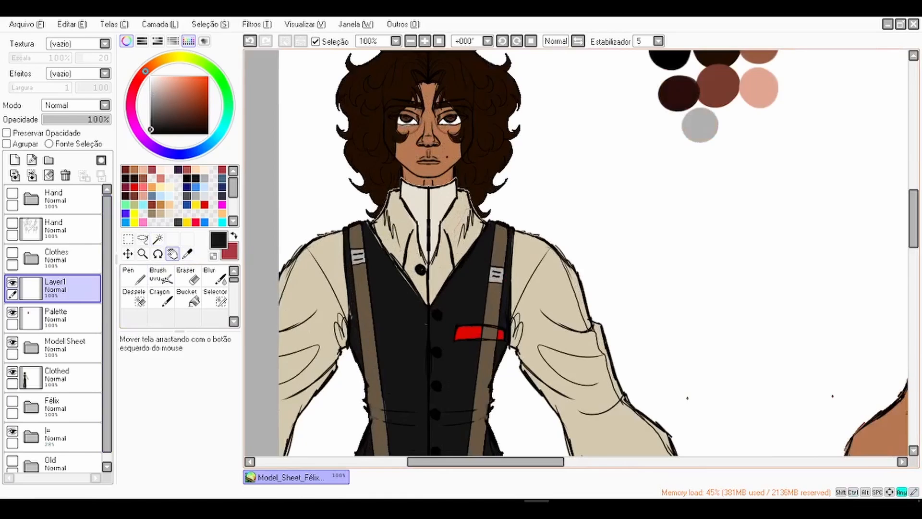
pyautogui.moveTo(434, 323)
pyautogui.mouseDown()
pyautogui.moveTo(288, 329)
pyautogui.moveTo(299, 329)
pyautogui.mouseUp()
pyautogui.moveTo(565, 199); pyautogui.dragTo(585, 207)
# Step: Sample the shirt's beige and the collar's off-white and paint them as adjoining swatches below the near-black one
pyautogui.click(187, 254)
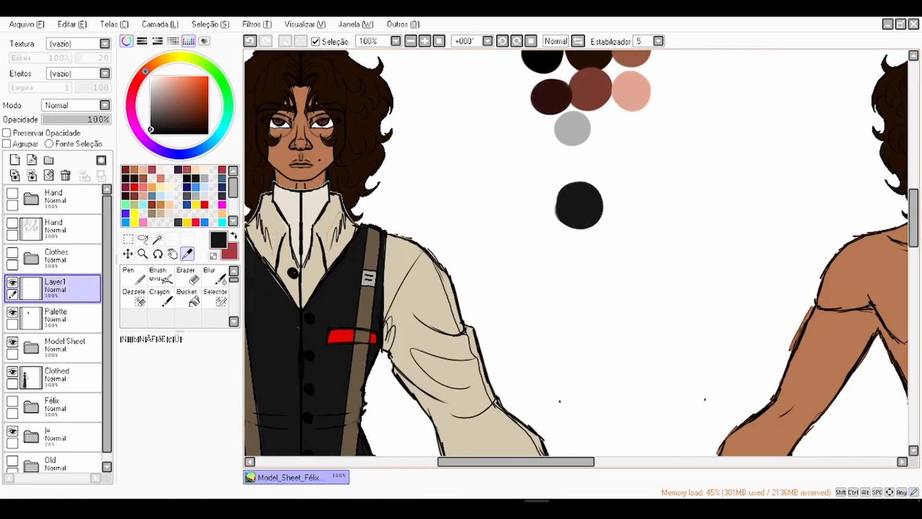
pyautogui.click(413, 288)
pyautogui.click(160, 276)
pyautogui.moveTo(565, 237); pyautogui.dragTo(565, 234)
pyautogui.click(187, 253)
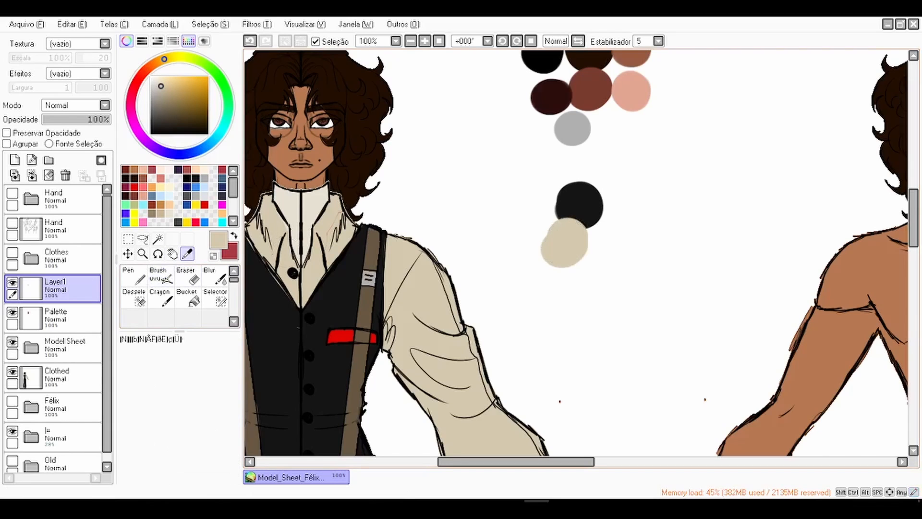
pyautogui.click(288, 204)
pyautogui.click(160, 275)
pyautogui.moveTo(602, 239); pyautogui.dragTo(595, 237)
# Step: Sample the suspender strap's brown and its lower clasp's grey-brown and paint both as swatches right of the near-black and off-white ones
pyautogui.click(187, 254)
pyautogui.click(366, 307)
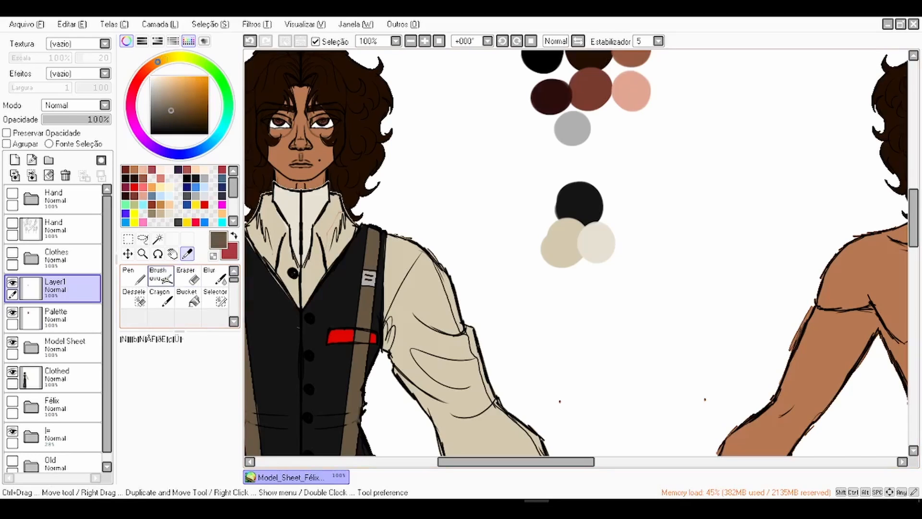
pyautogui.press('b')
pyautogui.moveTo(617, 220); pyautogui.dragTo(601, 238)
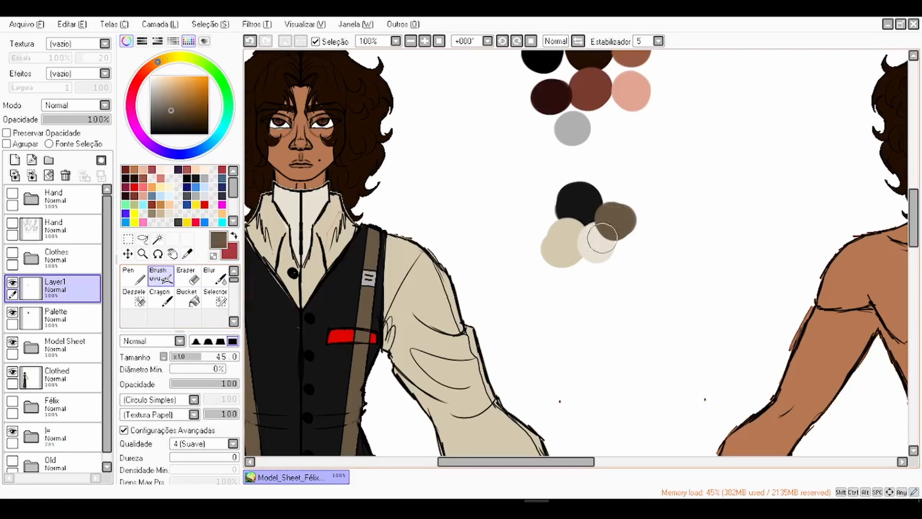
pyautogui.click(187, 254)
pyautogui.moveTo(408, 430); pyautogui.dragTo(404, 314)
pyautogui.scroll(1, 404, 313)
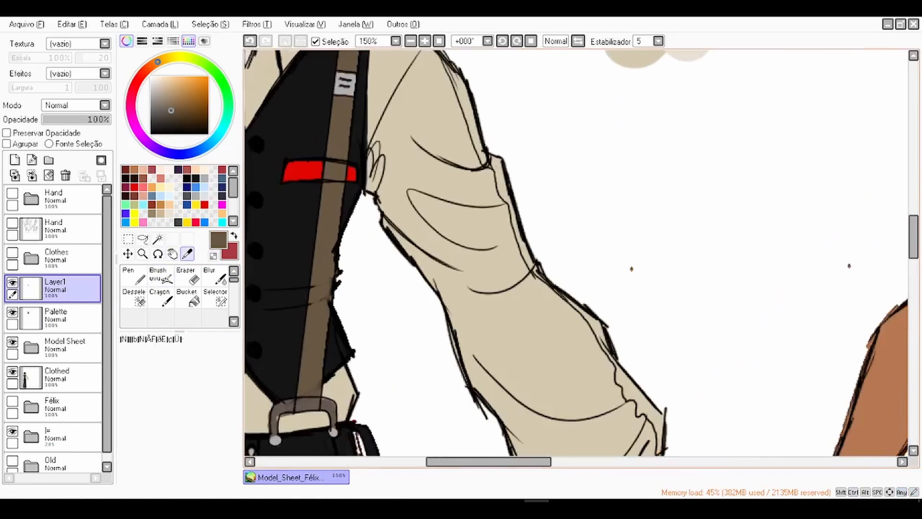
pyautogui.click(278, 409)
pyautogui.scroll(-1, 265, 362)
pyautogui.click(161, 276)
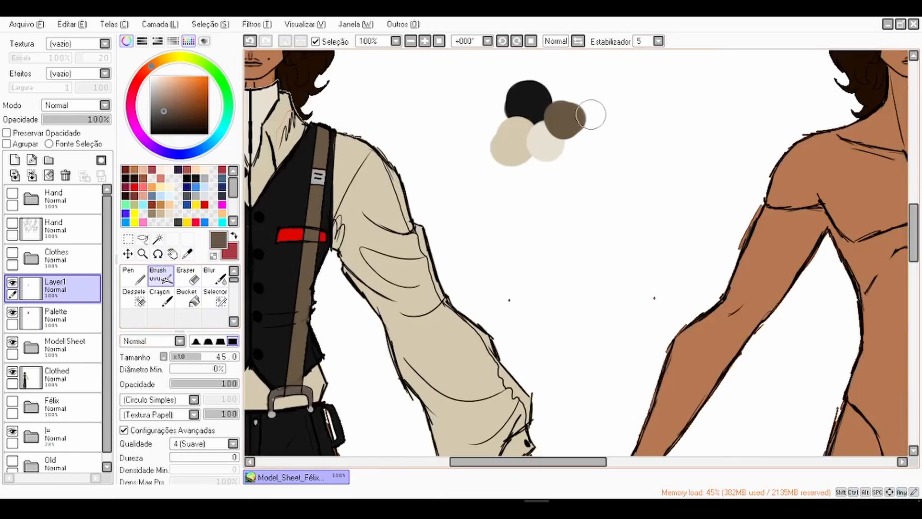
pyautogui.moveTo(591, 131); pyautogui.dragTo(589, 132)
# Step: Sample the red of the vest's pocket square and paint an elongated red swatch below the clothing colours
pyautogui.click(187, 254)
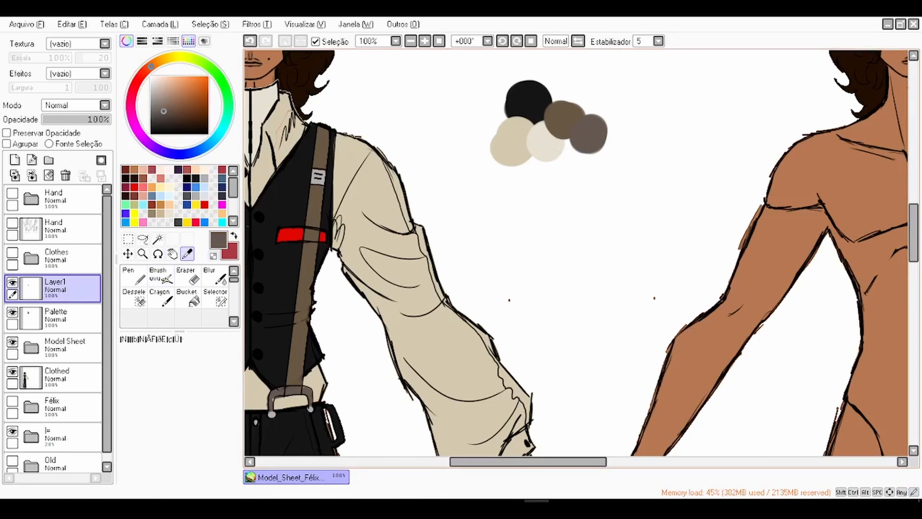
pyautogui.click(291, 234)
pyautogui.click(161, 276)
pyautogui.moveTo(539, 164); pyautogui.dragTo(537, 173)
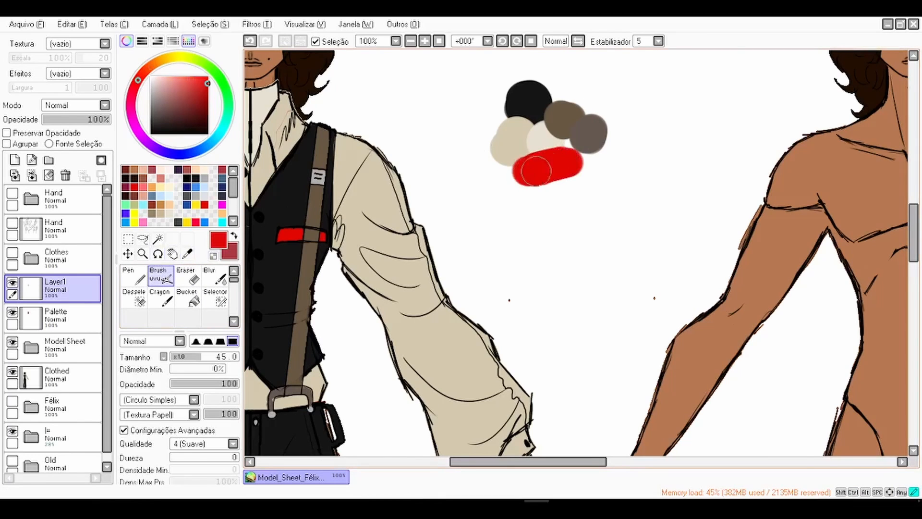
pyautogui.scroll(-2, 509, 165)
pyautogui.press('space')
pyautogui.scroll(1, 456, 237)
pyautogui.moveTo(436, 210); pyautogui.dragTo(416, 264)
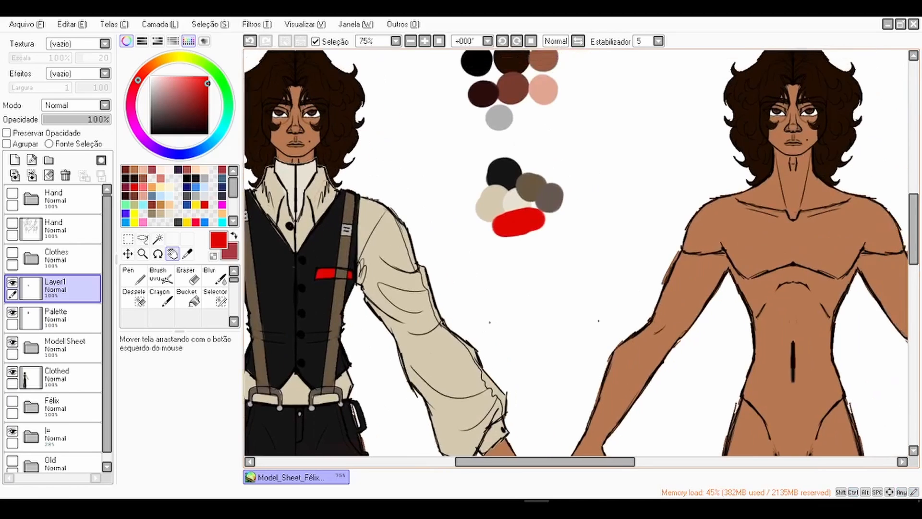
# Step: Move the skin and hair swatches up between the two figures and place the clothing swatches to their right
pyautogui.click(128, 253)
pyautogui.moveTo(519, 197); pyautogui.dragTo(531, 198)
pyautogui.press('space')
pyautogui.moveTo(530, 198); pyautogui.dragTo(476, 242)
pyautogui.click(56, 318)
pyautogui.moveTo(461, 120); pyautogui.dragTo(416, 183)
pyautogui.press('space')
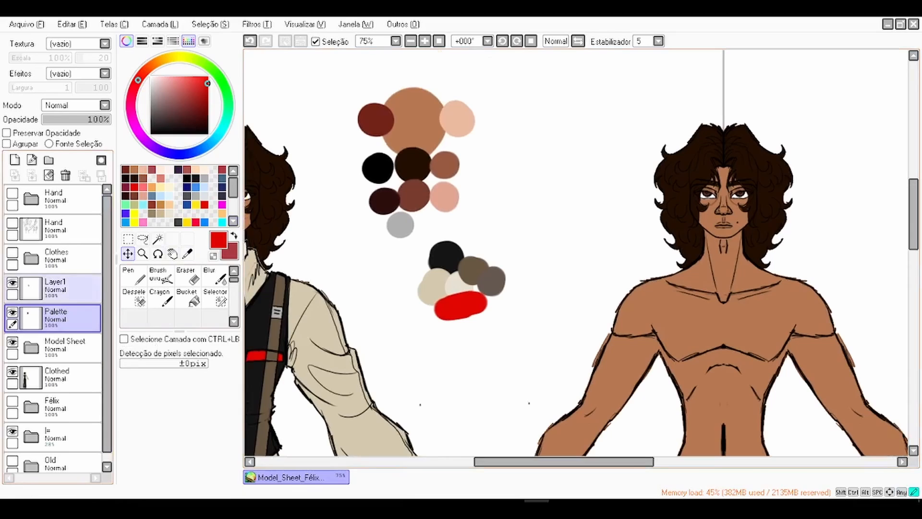
pyautogui.click(56, 288)
pyautogui.moveTo(461, 283); pyautogui.dragTo(506, 176)
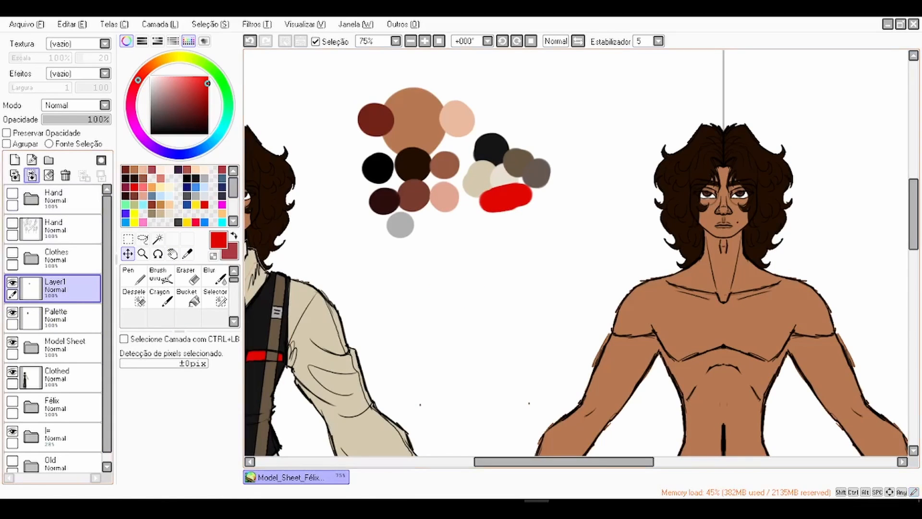
# Step: Merge Layer1 with the clothing swatches down into the Palette layer
pyautogui.click(32, 176)
pyautogui.scroll(-3, 431, 152)
pyautogui.moveTo(431, 152); pyautogui.dragTo(447, 214)
pyautogui.click(439, 41)
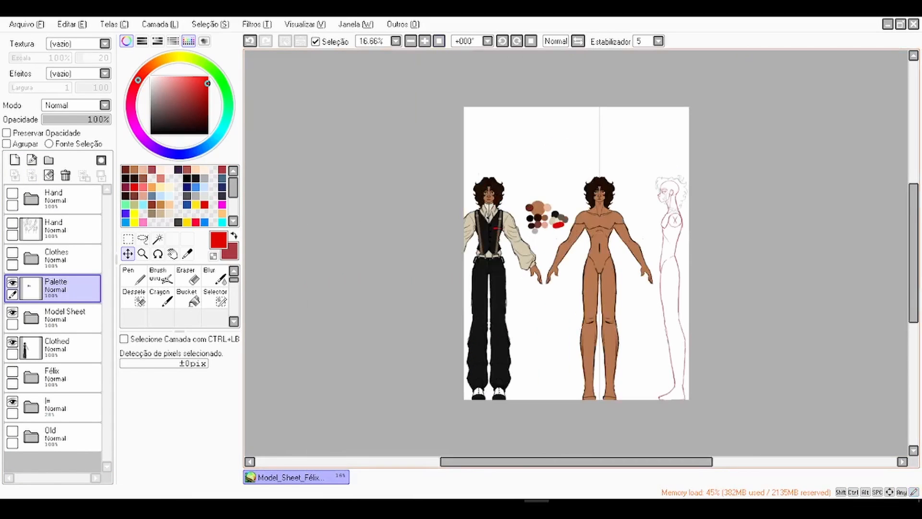
# Step: Draw a thin black vertical height bracket between the unclothed figure's head and the profile sketch, using the size 2.0 Pen
pyautogui.click(172, 253)
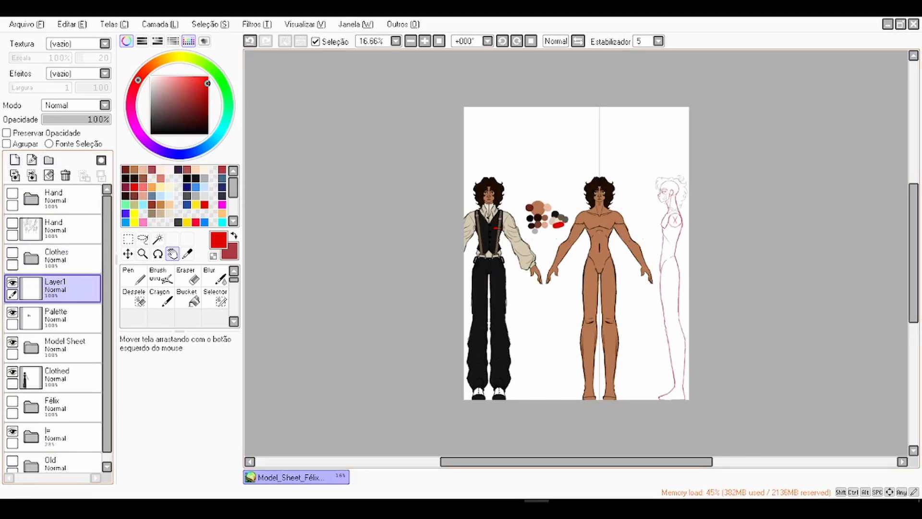
pyautogui.click(134, 276)
pyautogui.click(173, 254)
pyautogui.scroll(2, 629, 205)
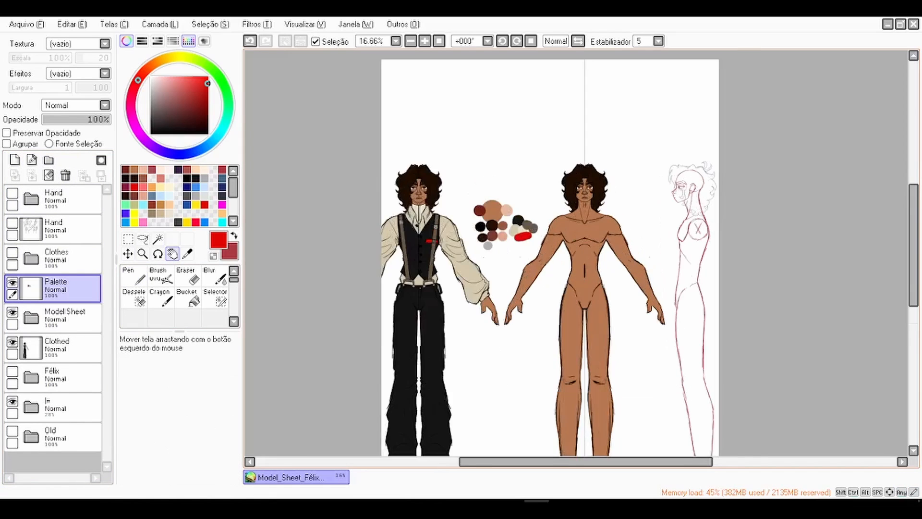
pyautogui.moveTo(629, 205); pyautogui.dragTo(602, 205)
pyautogui.scroll(1, 583, 204)
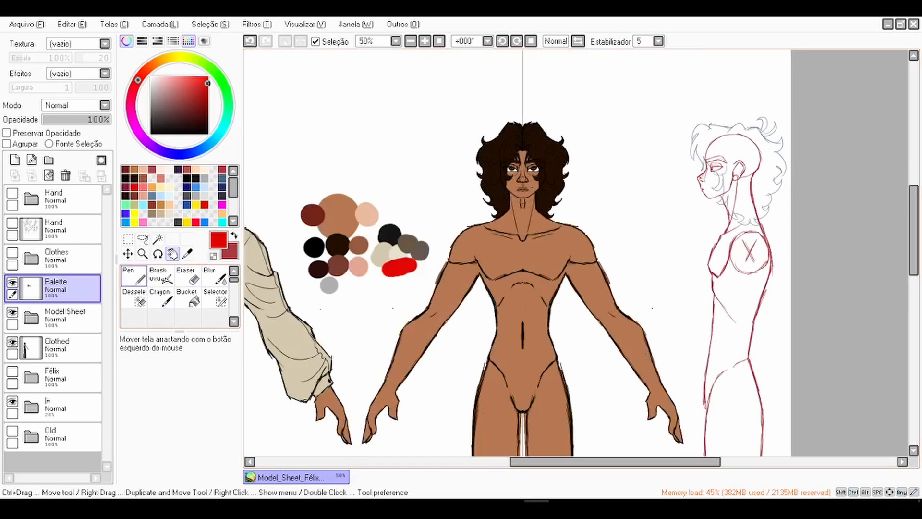
pyautogui.click(134, 276)
pyautogui.press('r')
pyautogui.moveTo(527, 212); pyautogui.dragTo(512, 263)
pyautogui.scroll(2, 546, 171)
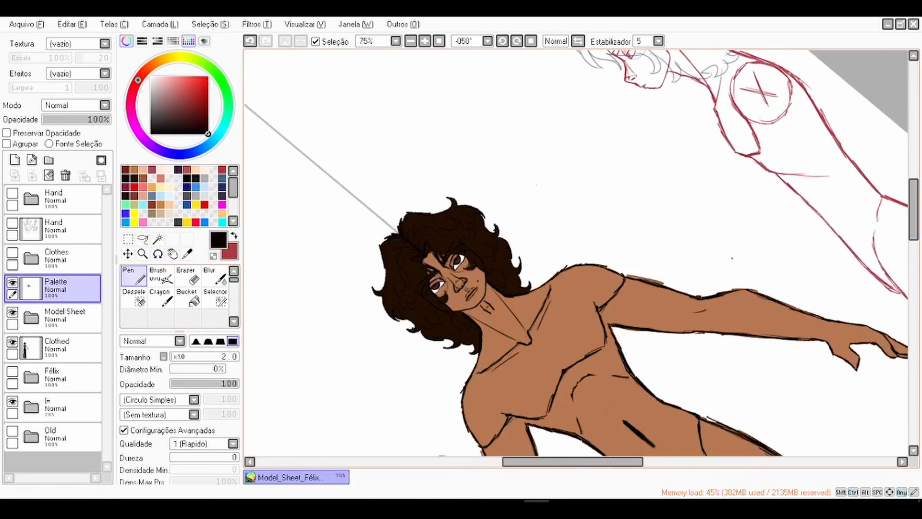
pyautogui.press('r')
pyautogui.moveTo(445, 326); pyautogui.dragTo(433, 297)
pyautogui.press('space')
pyautogui.moveTo(576, 252); pyautogui.dragTo(449, 284)
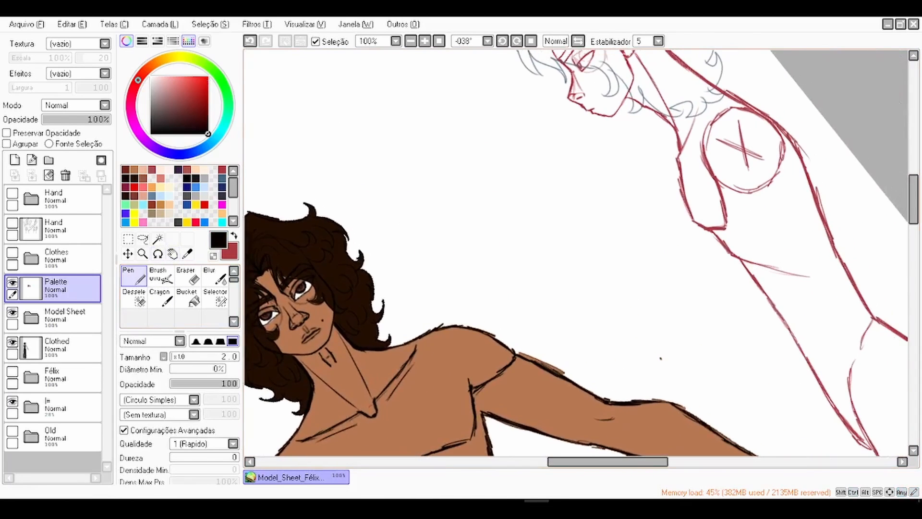
pyautogui.scroll(1, 473, 210)
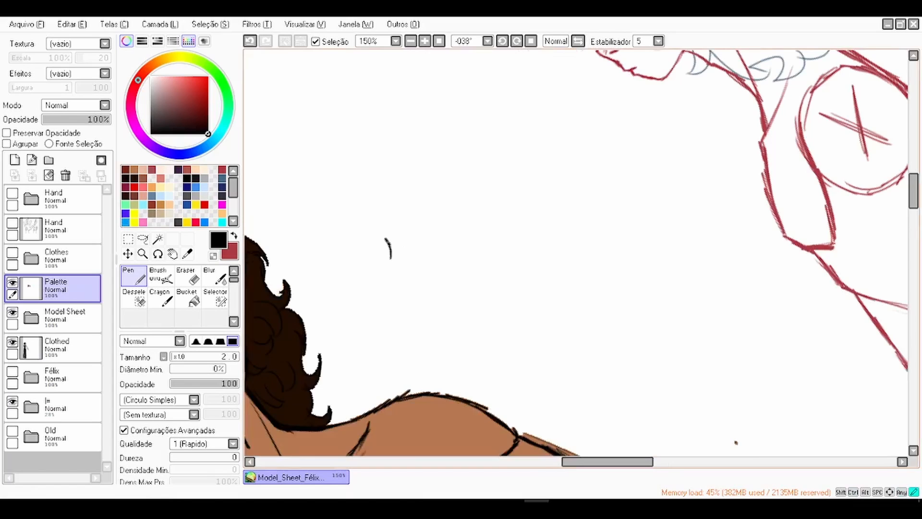
pyautogui.hotkey('ctrl', 'z')
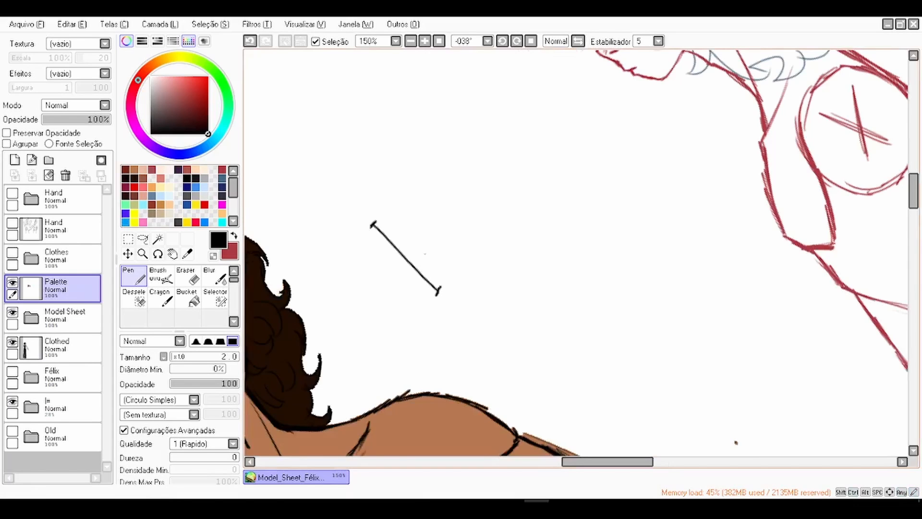
# Step: Handwrite "1.74 cm" to the right of the height bracket and reset the canvas rotation
pyautogui.scroll(1, 415, 237)
pyautogui.moveTo(411, 241)
pyautogui.mouseDown()
pyautogui.moveTo(404, 215)
pyautogui.moveTo(454, 267)
pyautogui.mouseUp()
pyautogui.moveTo(465, 209); pyautogui.dragTo(441, 213)
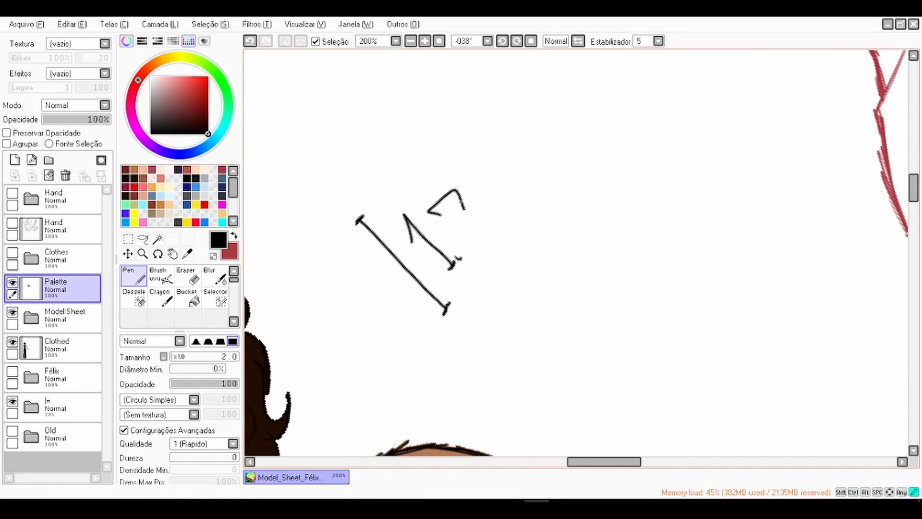
pyautogui.moveTo(471, 183); pyautogui.dragTo(527, 218)
pyautogui.moveTo(515, 182); pyautogui.dragTo(499, 198)
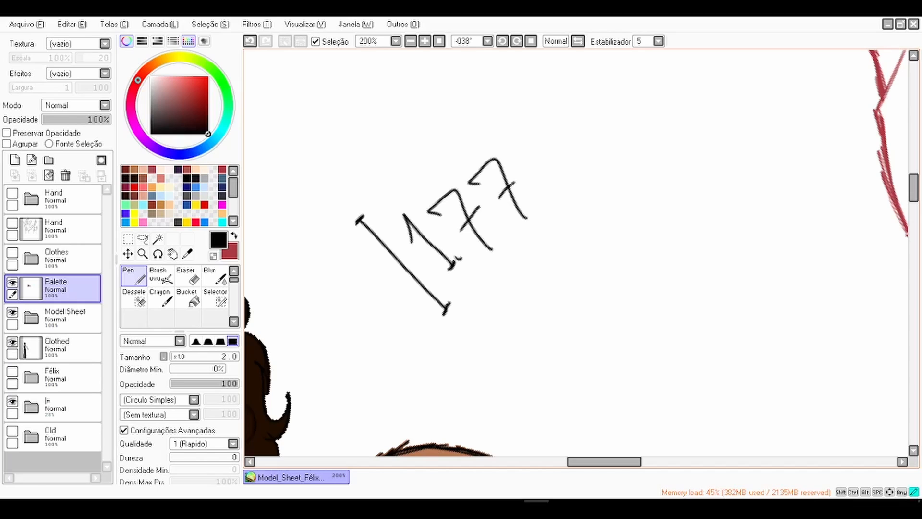
pyautogui.hotkey('ctrl', 'z')
pyautogui.hotkey('ctrl', 'z')
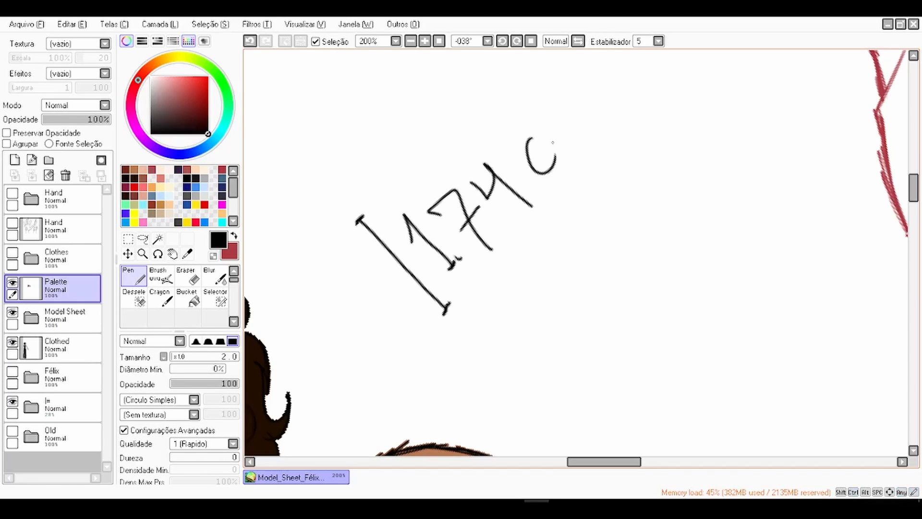
pyautogui.click(531, 41)
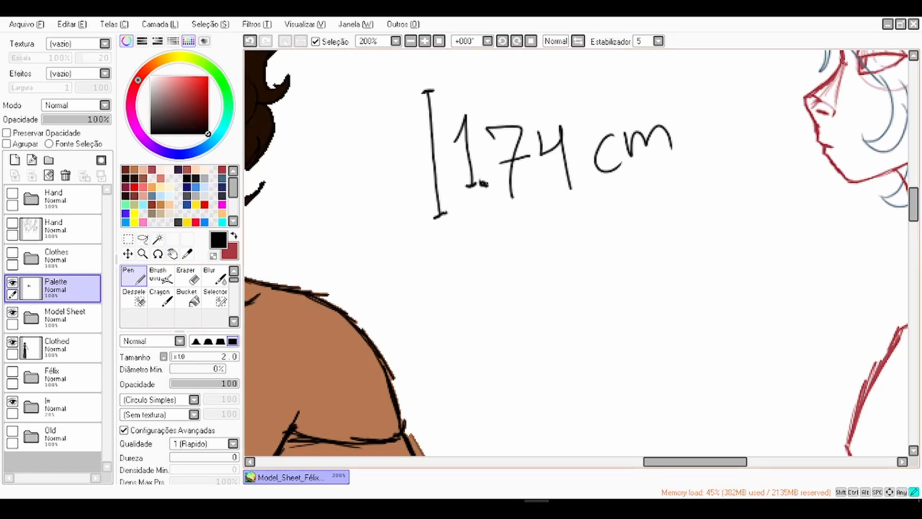
pyautogui.scroll(-4, 481, 194)
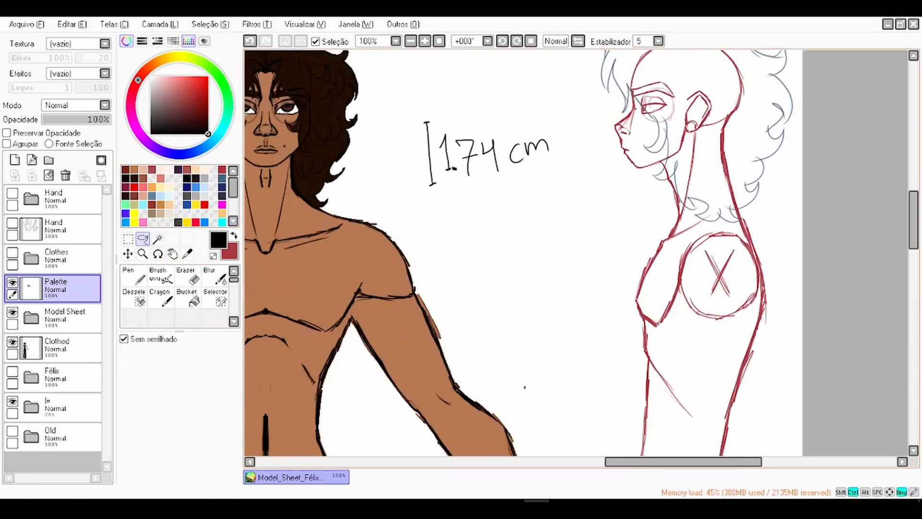
# Step: Lasso the height bracket and its label, move them above the clothing swatches, deselect them and save the file
pyautogui.moveTo(480, 194); pyautogui.dragTo(509, 209)
pyautogui.hotkey('ctrl', 'z')
pyautogui.click(143, 239)
pyautogui.moveTo(465, 140)
pyautogui.mouseDown()
pyautogui.moveTo(592, 147)
pyautogui.moveTo(480, 131)
pyautogui.mouseUp()
pyautogui.click(127, 254)
pyautogui.moveTo(567, 204)
pyautogui.mouseDown()
pyautogui.moveTo(346, 207)
pyautogui.moveTo(352, 191)
pyautogui.mouseUp()
pyautogui.hotkey('ctrl', 'd')
pyautogui.click(439, 41)
pyautogui.click(173, 254)
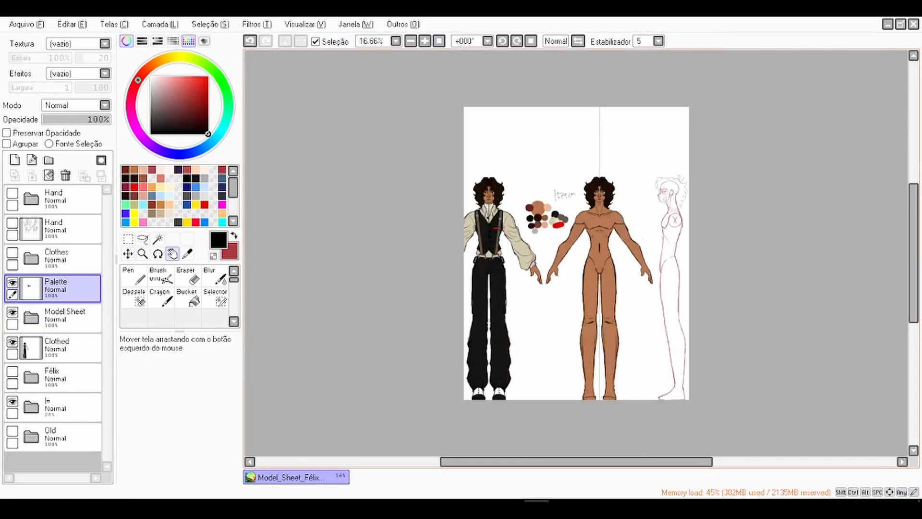
pyautogui.hotkey('ctrl', 's')
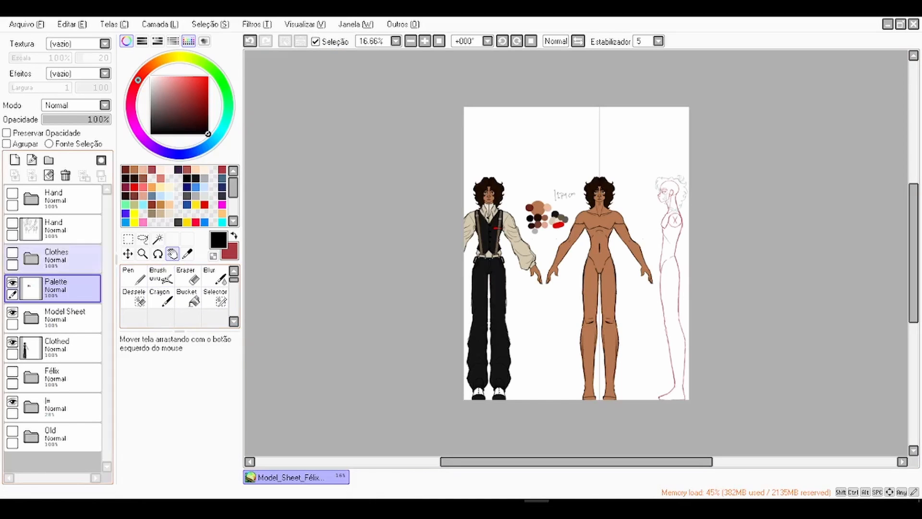
# Step: Show the Hand sketch layer above the Clothes folder to check it and delete the layer
pyautogui.click(12, 223)
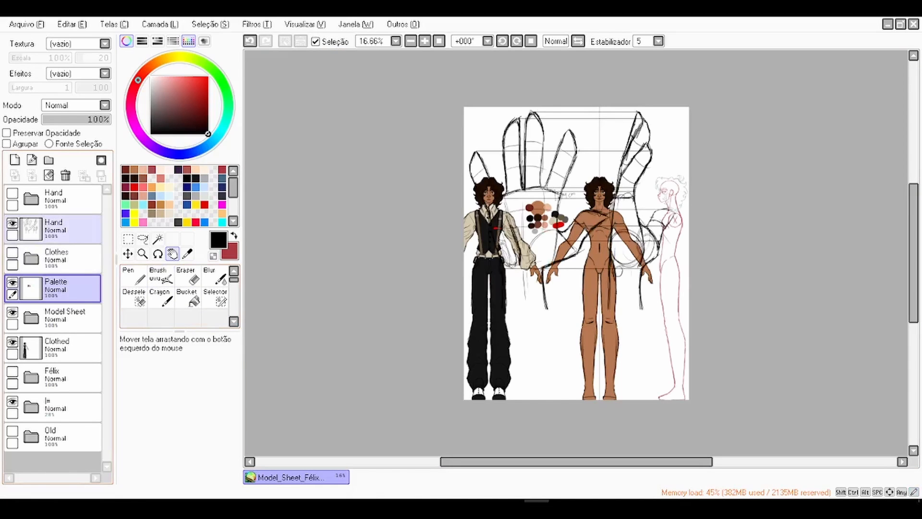
pyautogui.click(62, 228)
pyautogui.click(65, 176)
# Step: Examine the Hand folder's blueprint-style hand sketches and the HandRef photo, hiding both the photo and the folder when done
pyautogui.click(12, 193)
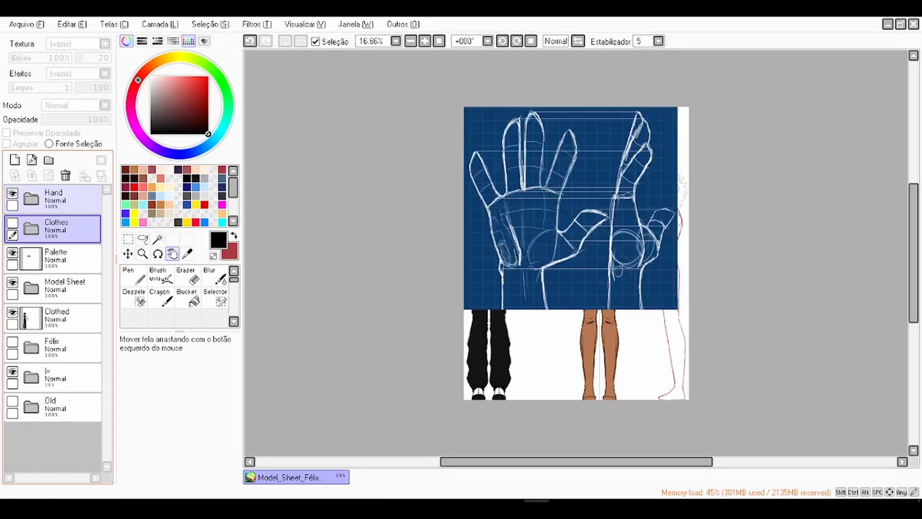
pyautogui.scroll(1, 568, 205)
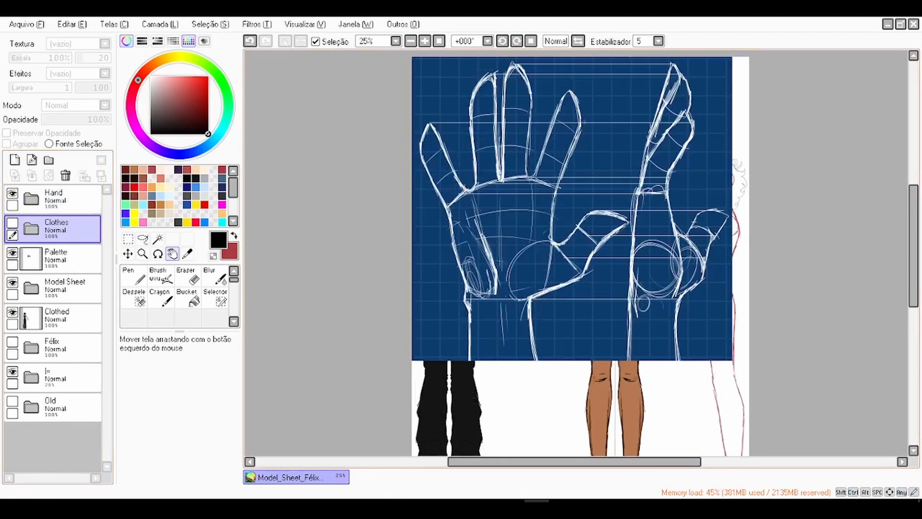
pyautogui.moveTo(568, 205); pyautogui.dragTo(533, 229)
pyautogui.click(31, 199)
pyautogui.click(20, 222)
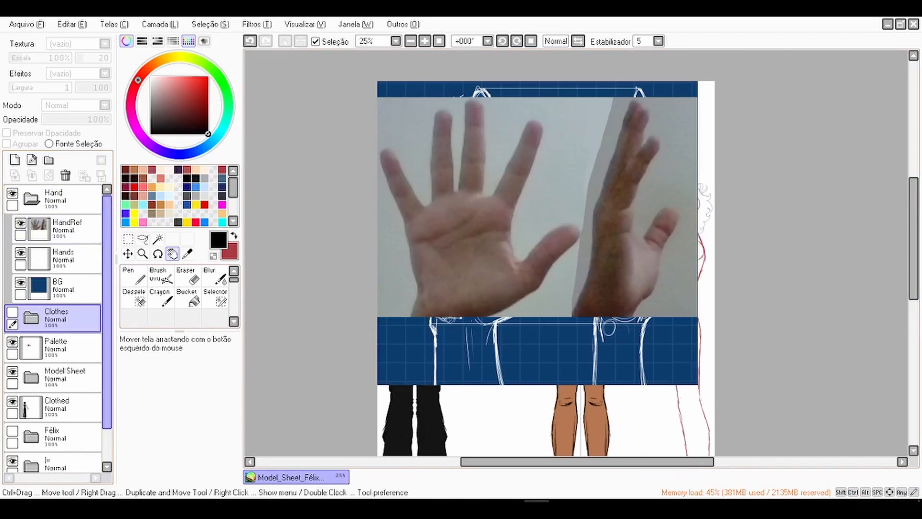
pyautogui.scroll(1, 501, 197)
pyautogui.click(19, 223)
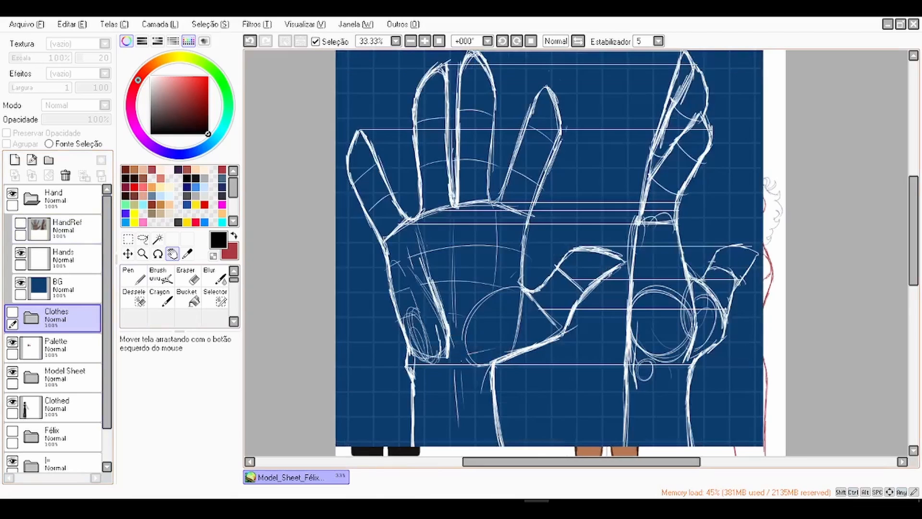
pyautogui.moveTo(547, 221); pyautogui.dragTo(527, 236)
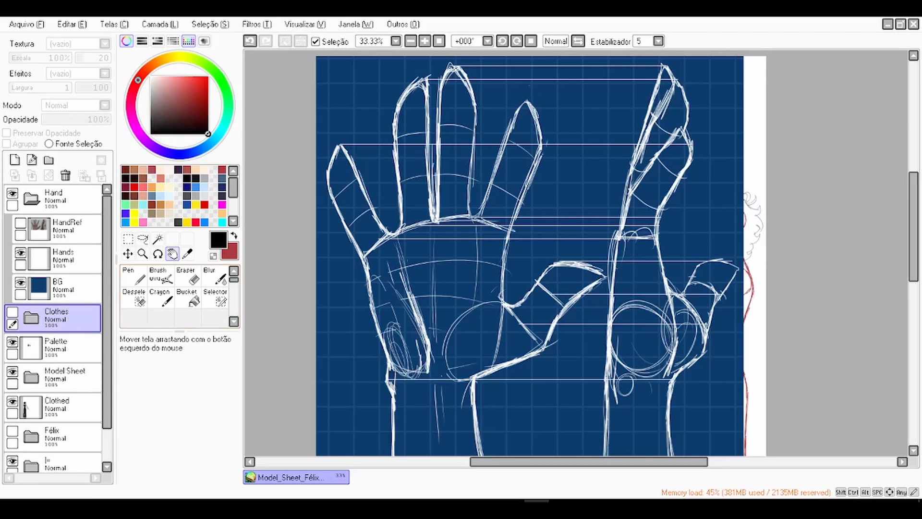
pyautogui.click(12, 194)
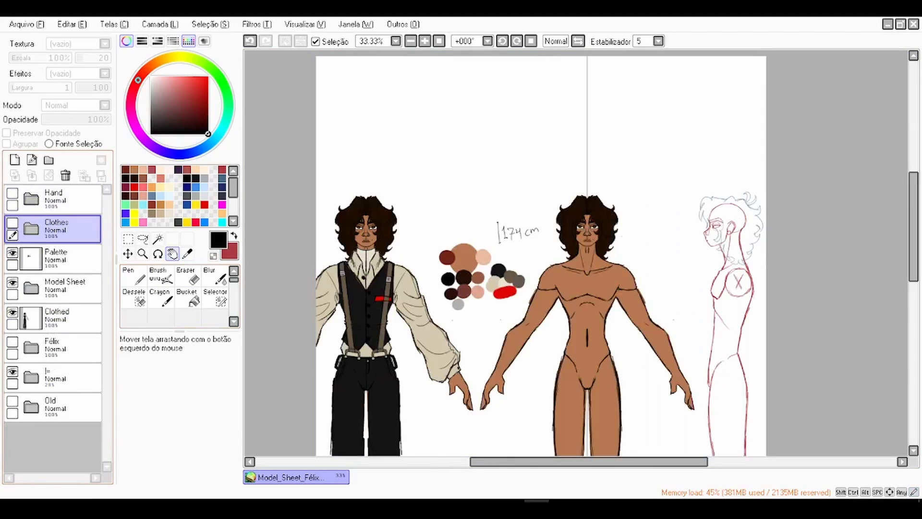
# Step: Examine the model sheet up close, from the profile head sketch across the unclothed figure and palette to the clothed figure
pyautogui.moveTo(730, 273); pyautogui.dragTo(671, 214)
pyautogui.scroll(-2, 671, 214)
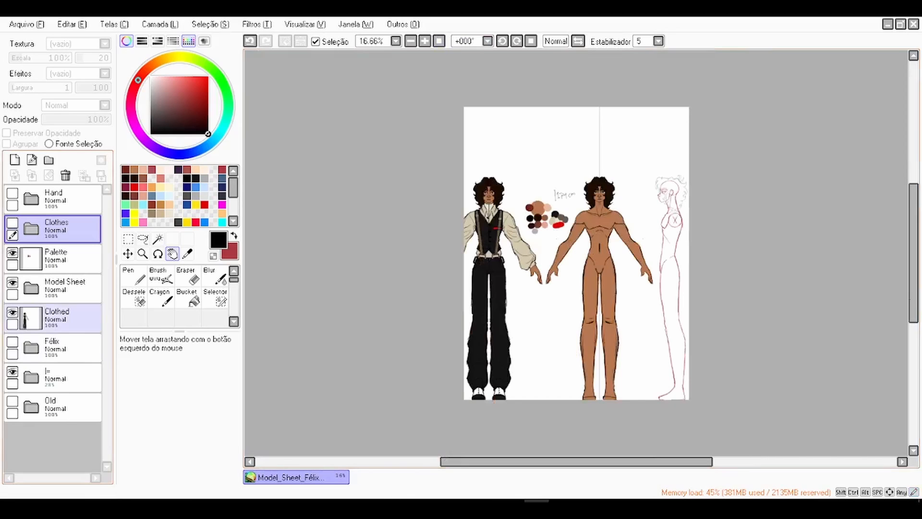
pyautogui.hotkey('ctrl', '+')
pyautogui.moveTo(633, 168); pyautogui.dragTo(559, 192)
pyautogui.hotkey('ctrl', '+')
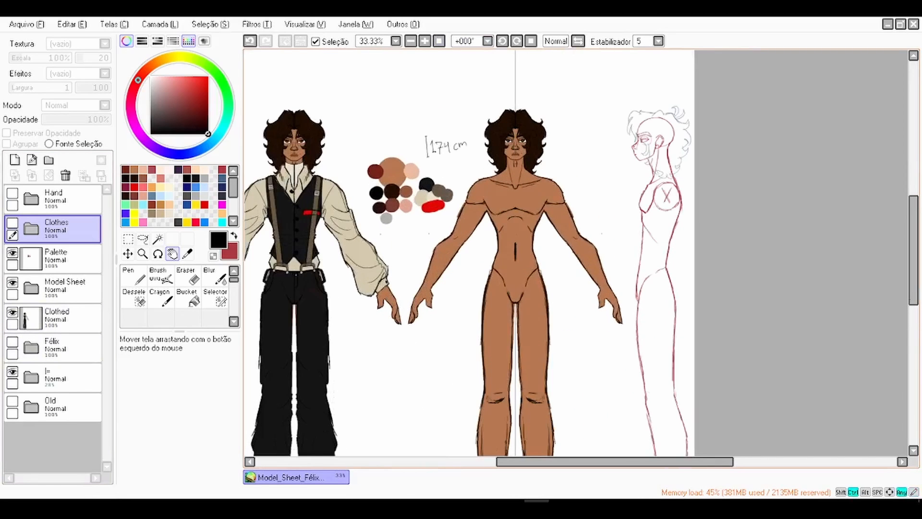
pyautogui.scroll(4, 644, 134)
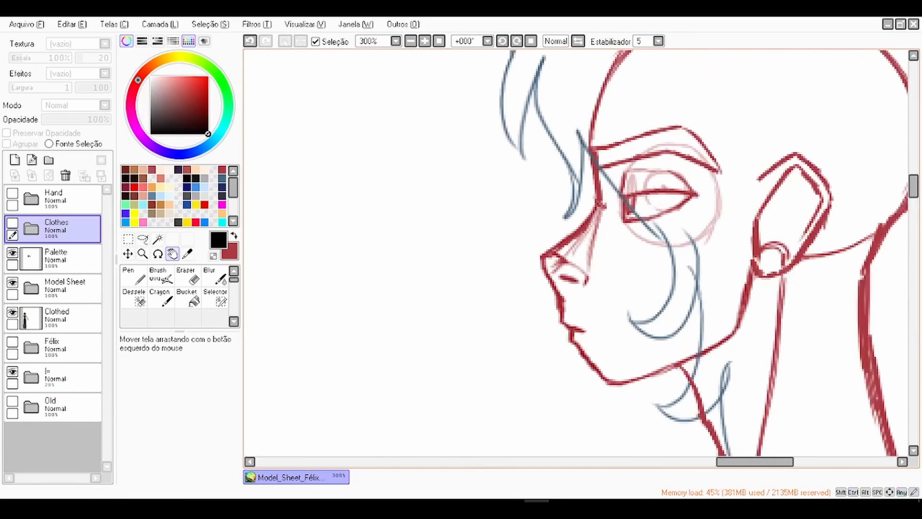
pyautogui.scroll(-1, 674, 220)
pyautogui.moveTo(384, 224); pyautogui.dragTo(665, 199)
pyautogui.moveTo(360, 161)
pyautogui.mouseDown()
pyautogui.moveTo(524, 192)
pyautogui.moveTo(680, 162)
pyautogui.mouseUp()
pyautogui.scroll(1, 523, 192)
pyautogui.scroll(-2, 535, 204)
pyautogui.scroll(-1, 536, 204)
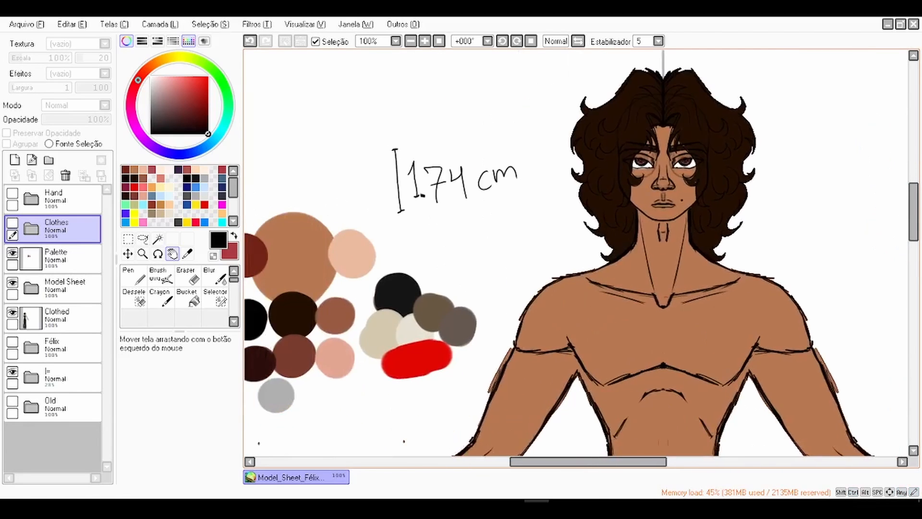
pyautogui.scroll(-1, 577, 253)
pyautogui.moveTo(384, 250); pyautogui.dragTo(746, 223)
pyautogui.scroll(-1, 554, 245)
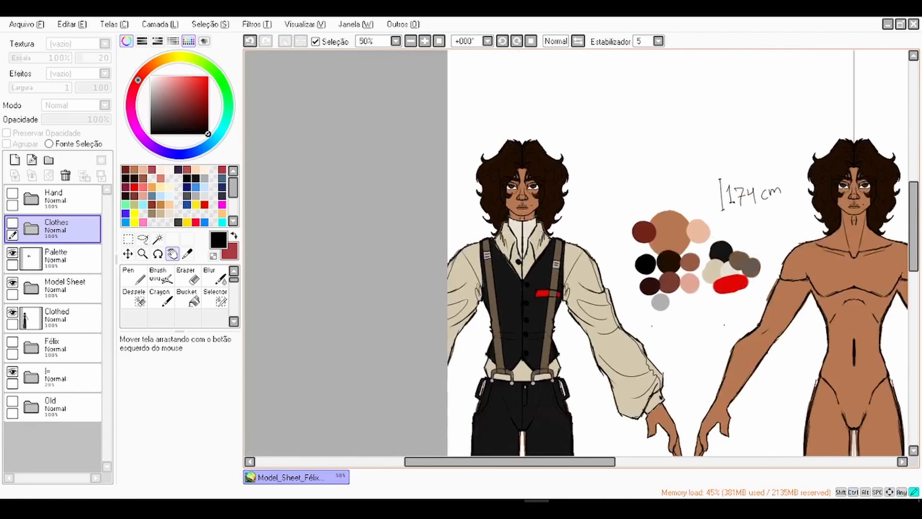
pyautogui.moveTo(576, 289); pyautogui.dragTo(559, 215)
pyautogui.moveTo(575, 413); pyautogui.dragTo(504, 96)
pyautogui.scroll(-1, 504, 96)
pyautogui.scroll(-1, 576, 252)
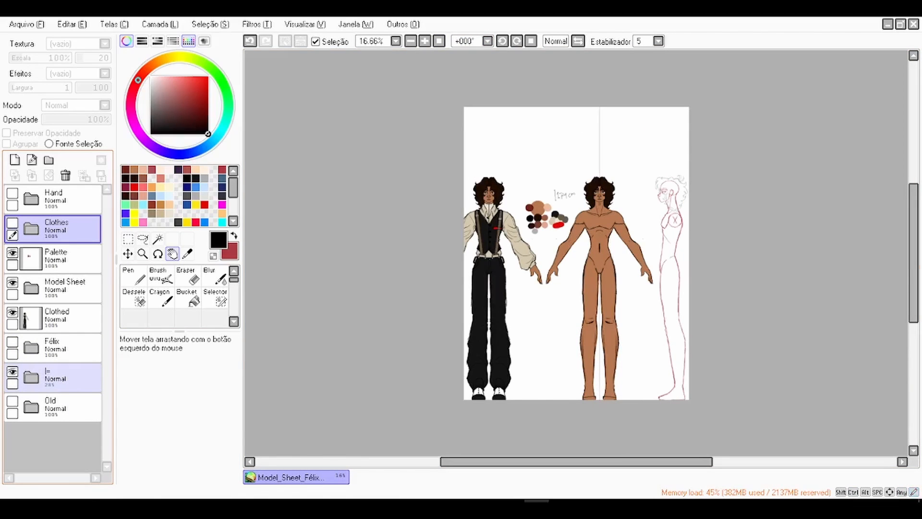
# Step: Show the 4head and === guide layers in the |= folder and set the folder's opacity to 21%
pyautogui.click(32, 377)
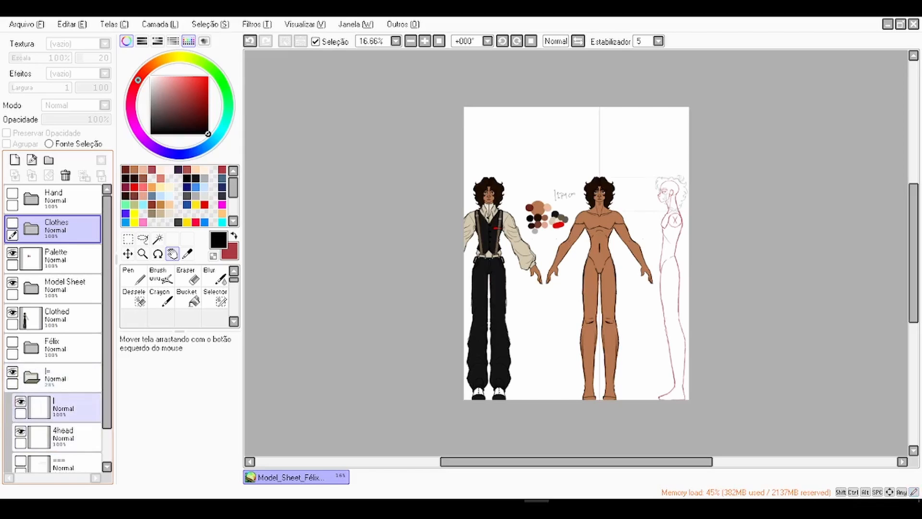
pyautogui.scroll(-1, 57, 423)
pyautogui.click(63, 346)
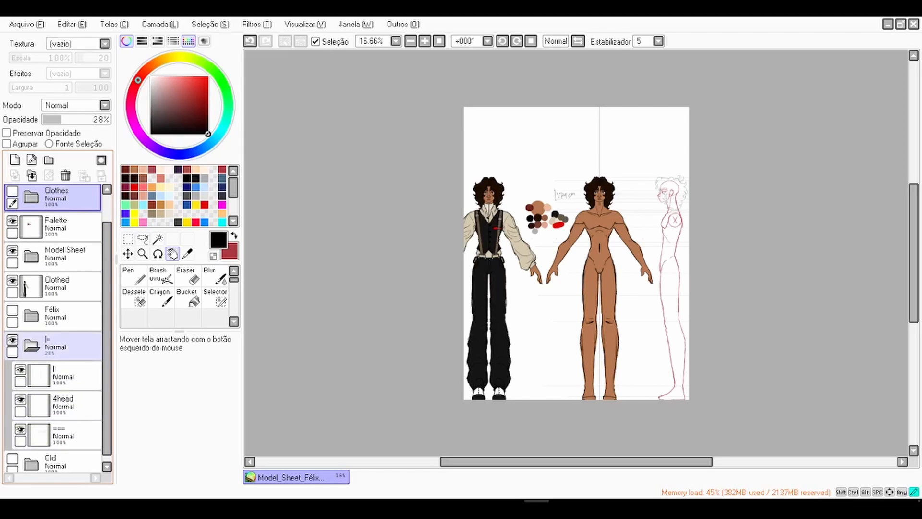
pyautogui.moveTo(99, 119); pyautogui.dragTo(63, 120)
pyautogui.click(31, 315)
pyautogui.scroll(5, 636, 198)
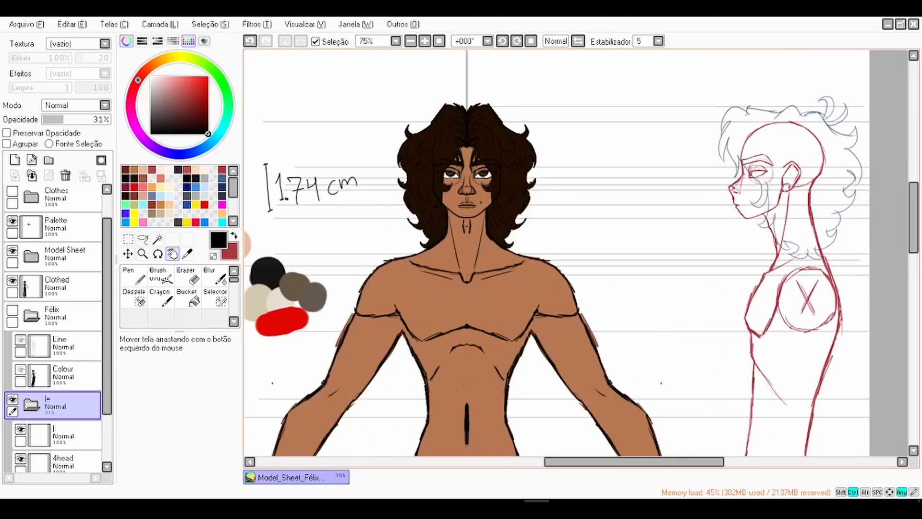
pyautogui.moveTo(63, 120); pyautogui.dragTo(57, 120)
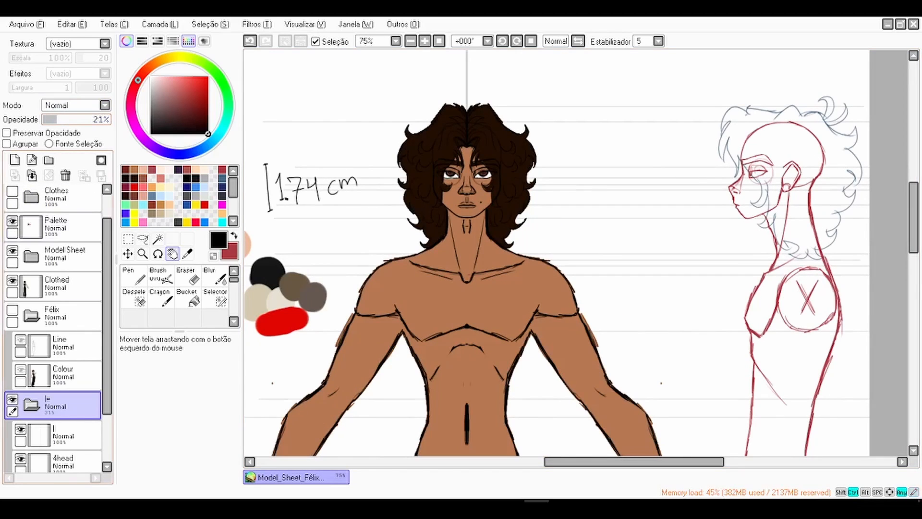
pyautogui.click(31, 404)
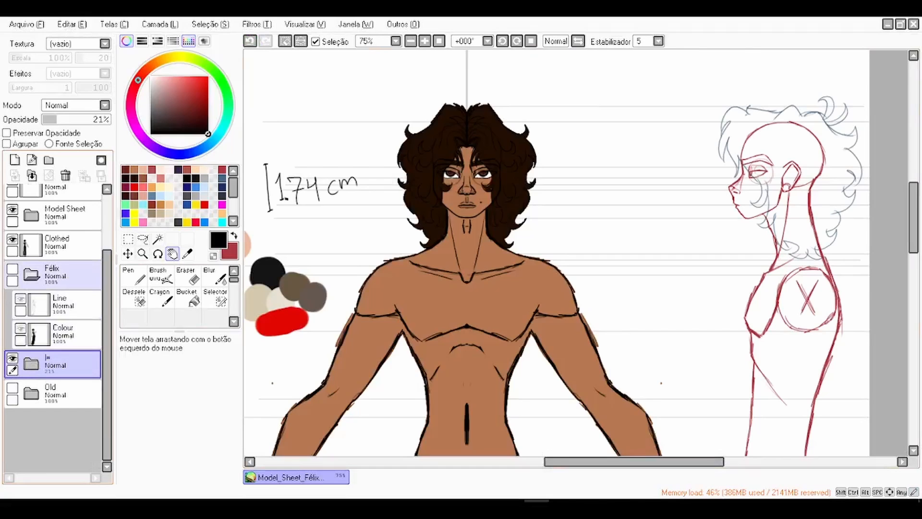
# Step: Collapse the Félix folder, place the |= guides folder above it, and save the model sheet
pyautogui.click(31, 274)
pyautogui.moveTo(365, 230); pyautogui.dragTo(711, 322)
pyautogui.hotkey('ctrl', '-')
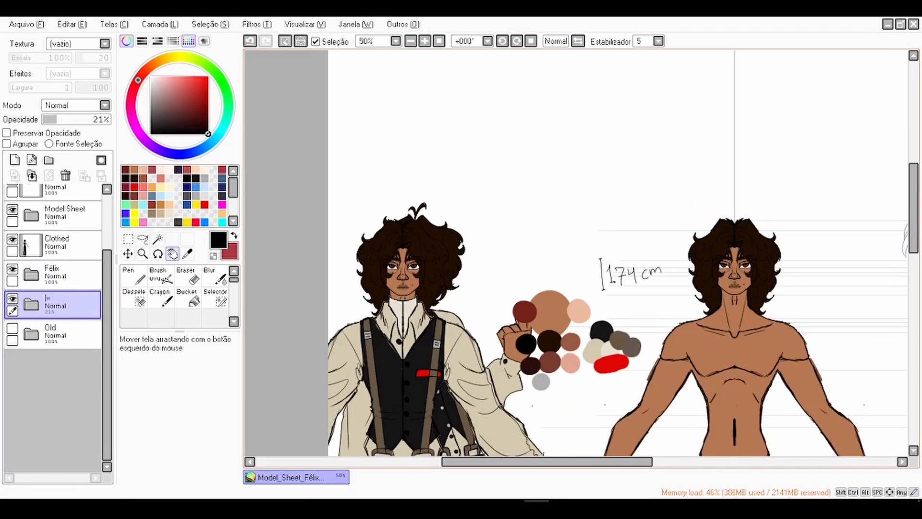
pyautogui.moveTo(600, 346); pyautogui.dragTo(554, 234)
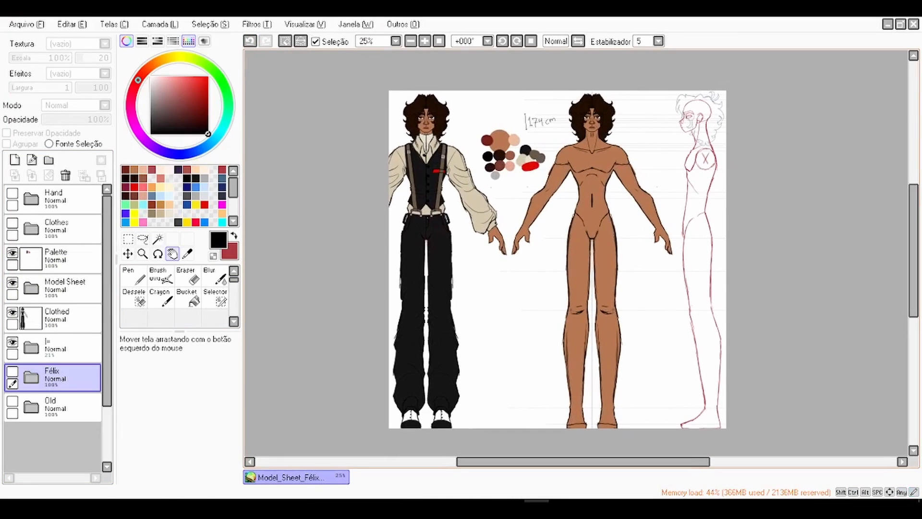
pyautogui.moveTo(557, 259); pyautogui.dragTo(576, 254)
pyautogui.hotkey('ctrl', 's')
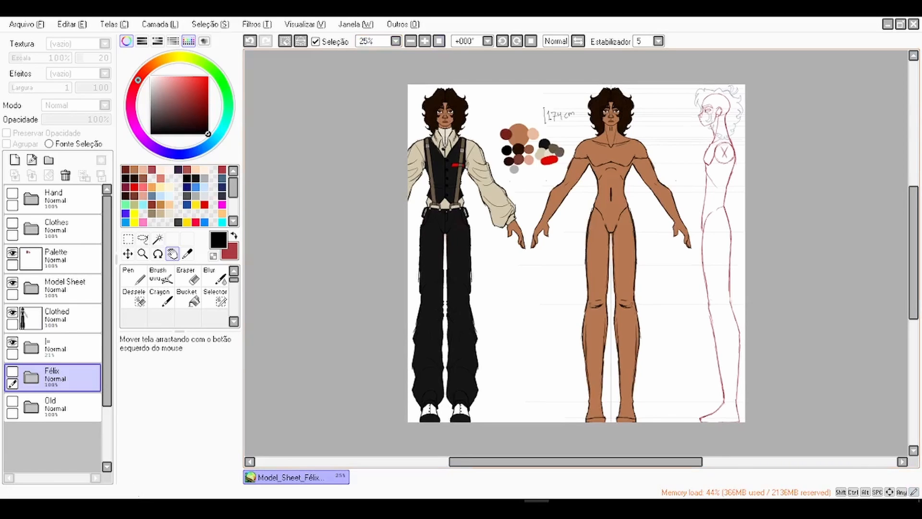
# Step: Export the model sheet as a PNG named Model_Sheet_Félix_Lovejoy in the Félix_Lovejoy folder
pyautogui.click(26, 24)
pyautogui.moveTo(47, 140)
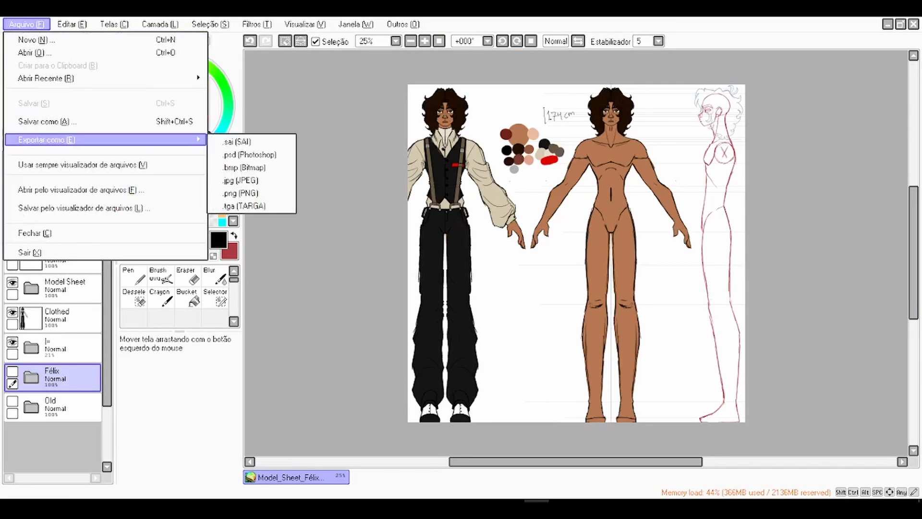
pyautogui.click(243, 194)
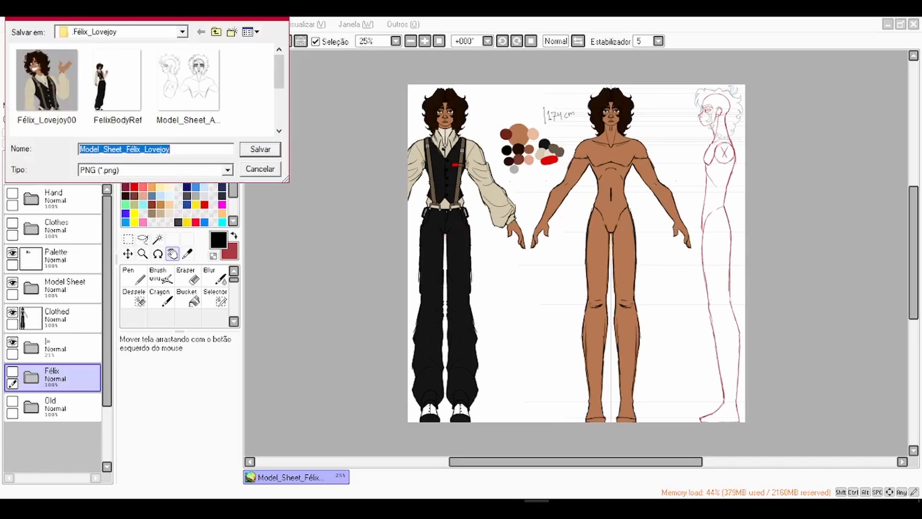
pyautogui.press('End')
pyautogui.press('BackSpace')
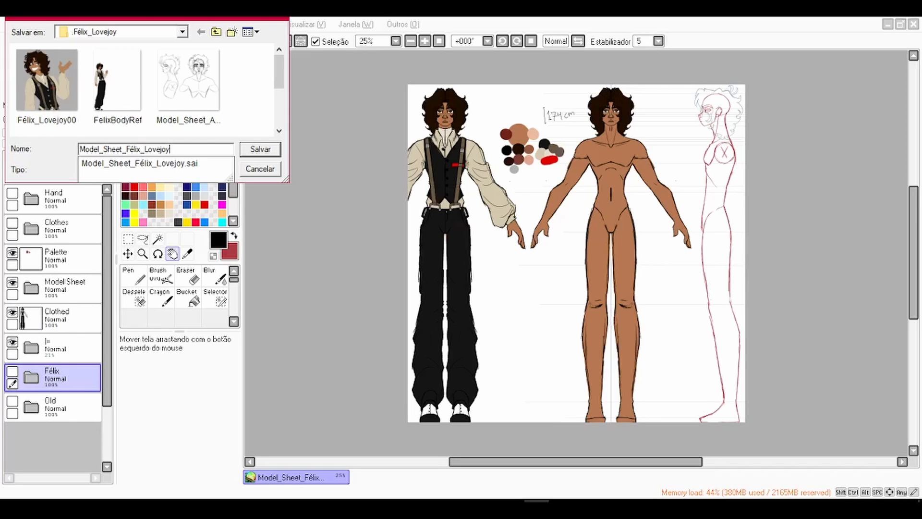
pyautogui.press('Return')
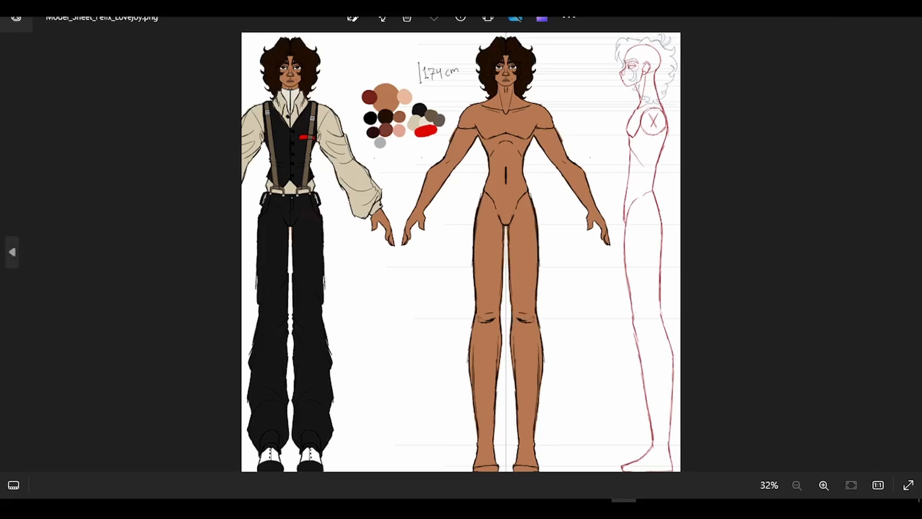
# Step: Examine the exported PNG full screen in the image viewer, enlarging it and moving from the figures' legs up to their heads
pyautogui.press('F11')
pyautogui.scroll(5, 461, 259)
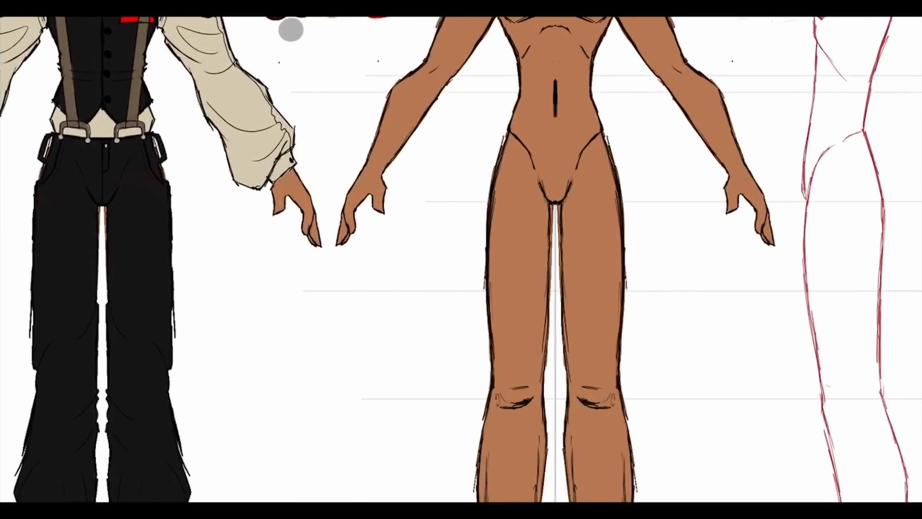
pyautogui.moveTo(461, 207); pyautogui.dragTo(461, 408)
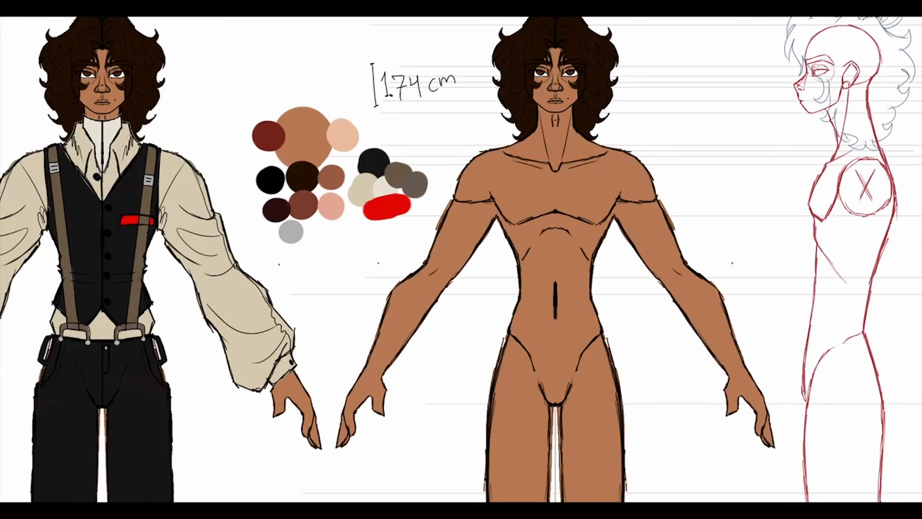